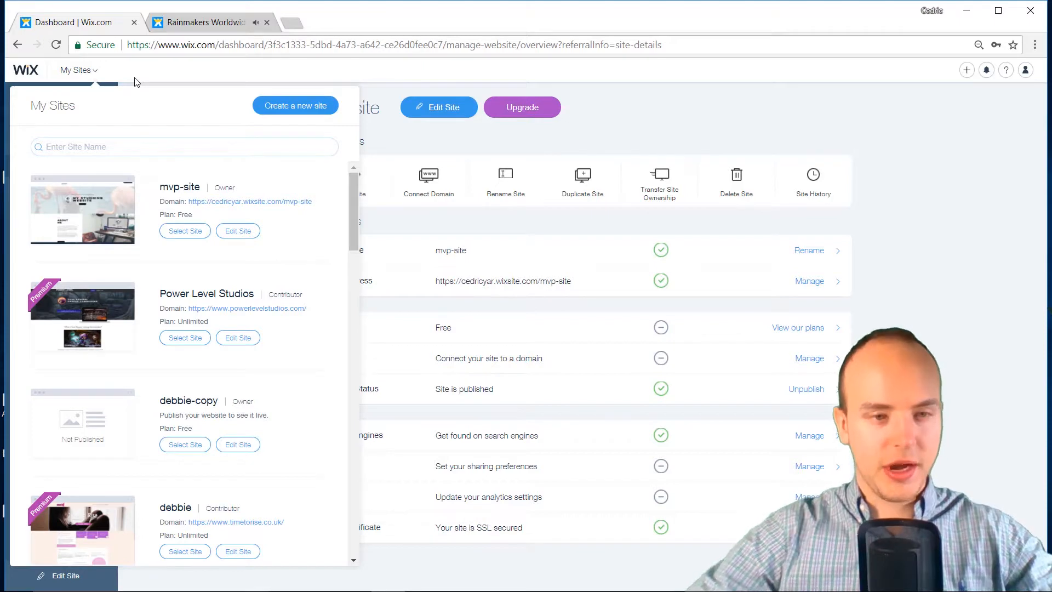
Create a new Business site from the Success Coach template and open it for editing
left_click(290, 102)
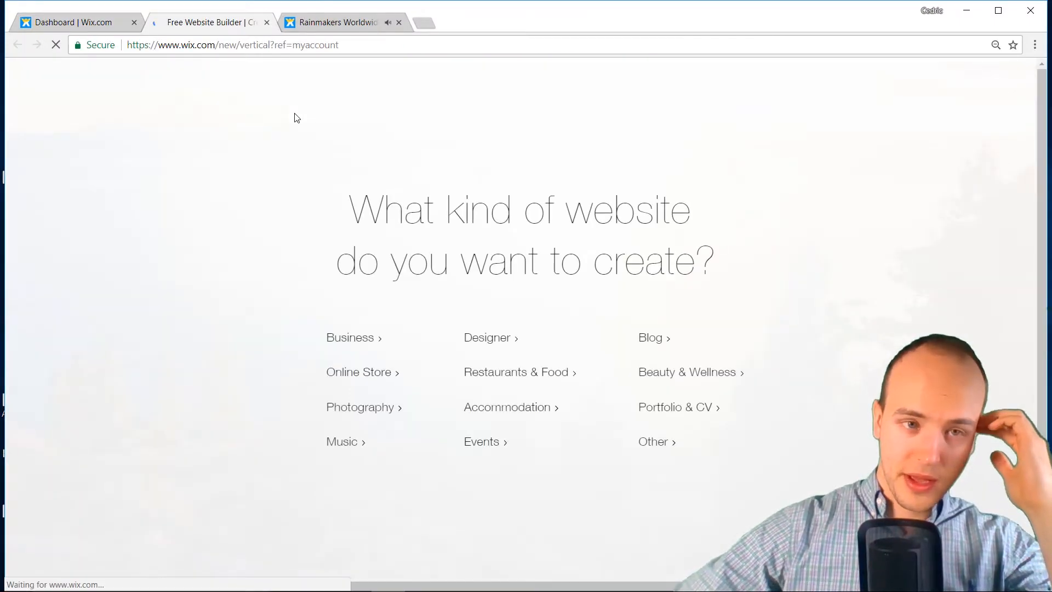
left_click(378, 344)
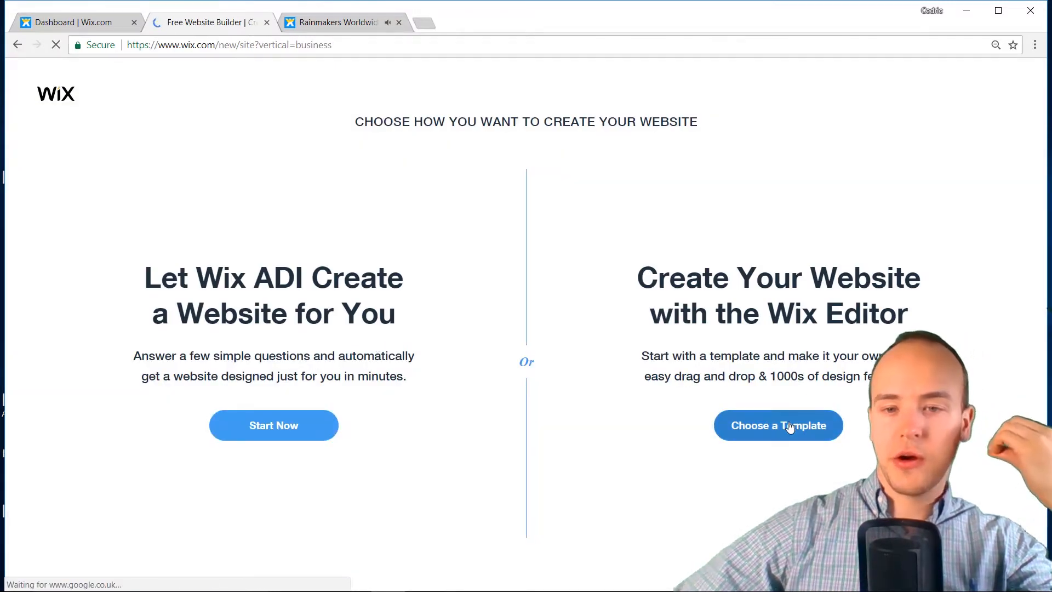
left_click(789, 428)
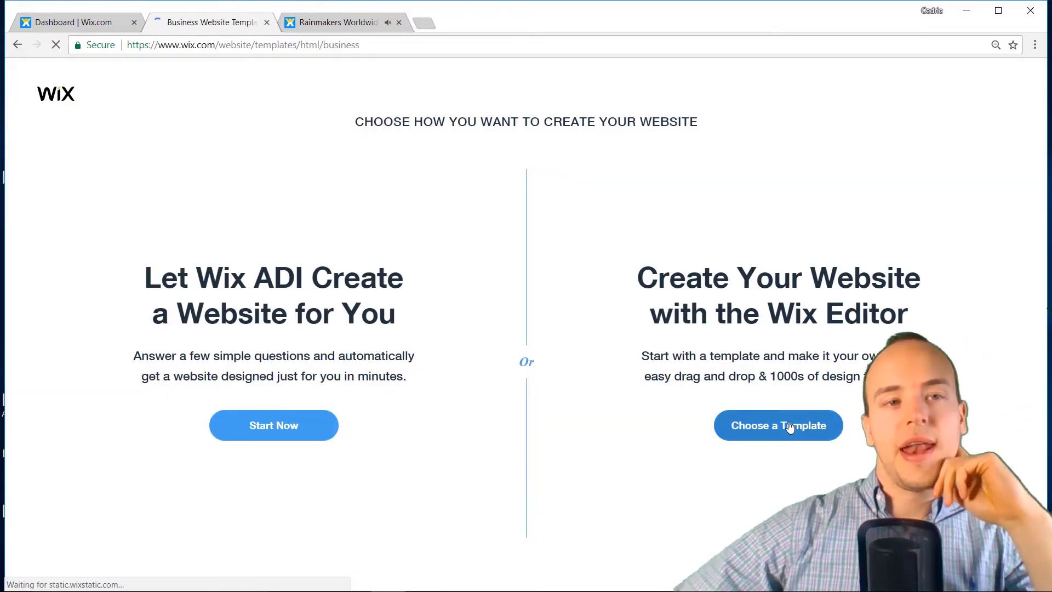
scroll(727, 416, "down", 3)
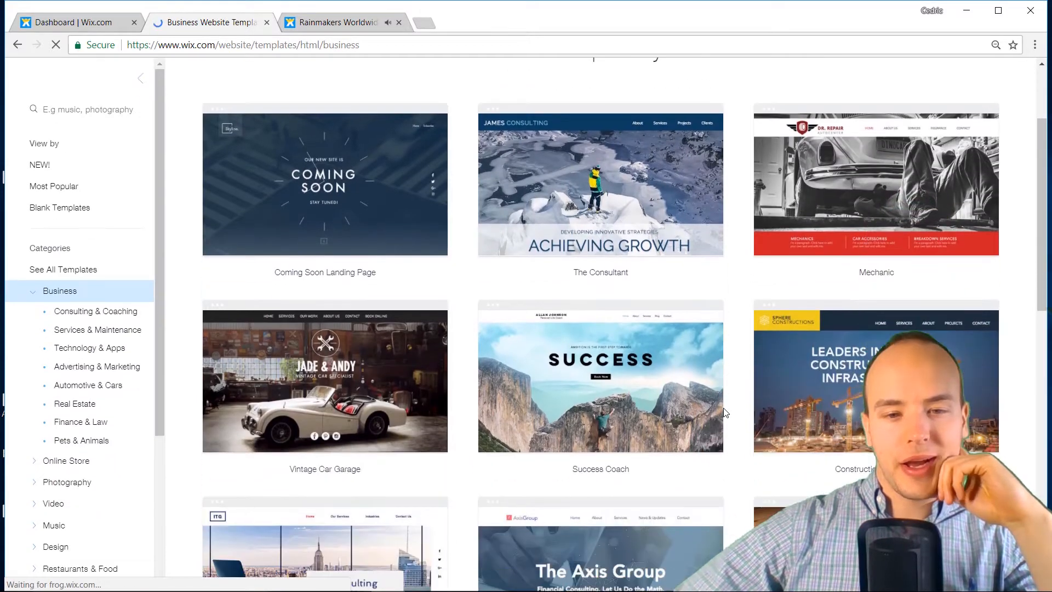
mouse_move(630, 406)
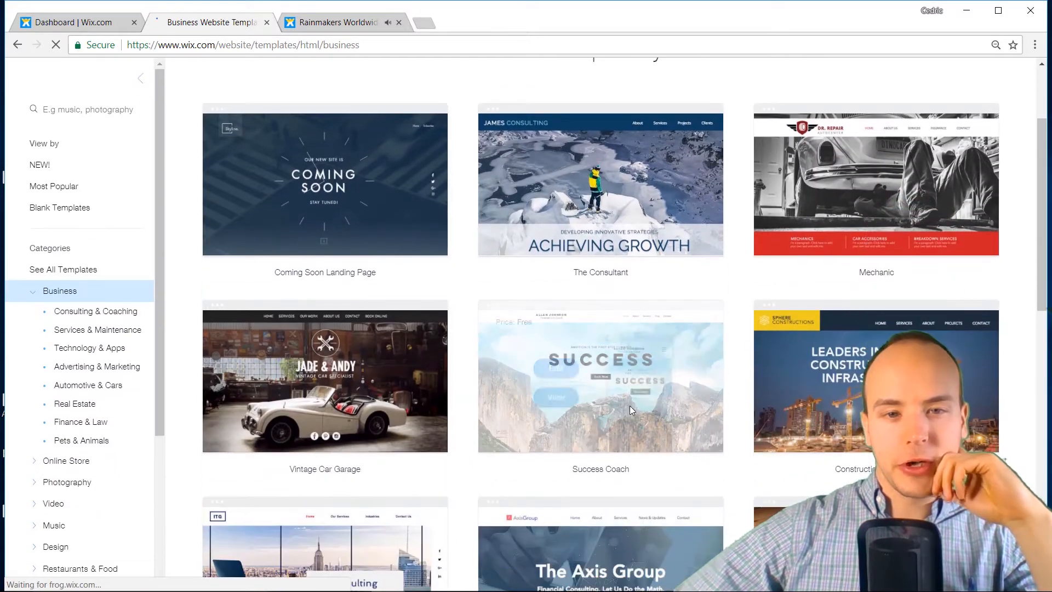
left_click(555, 368)
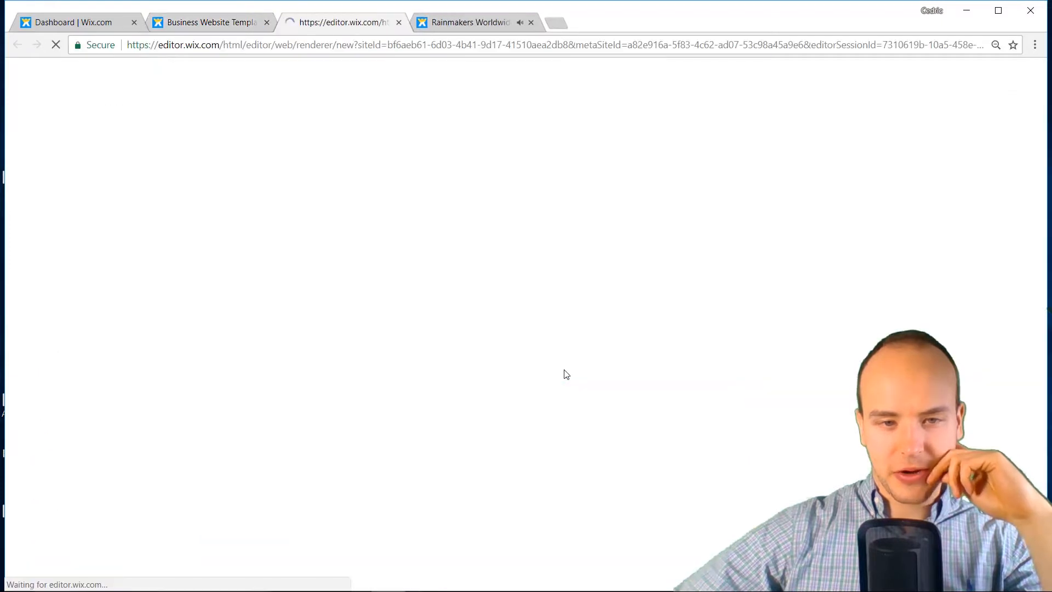
Save the Rainmakers Worldwide logo image from the old site
left_click(483, 26)
right_click(644, 239)
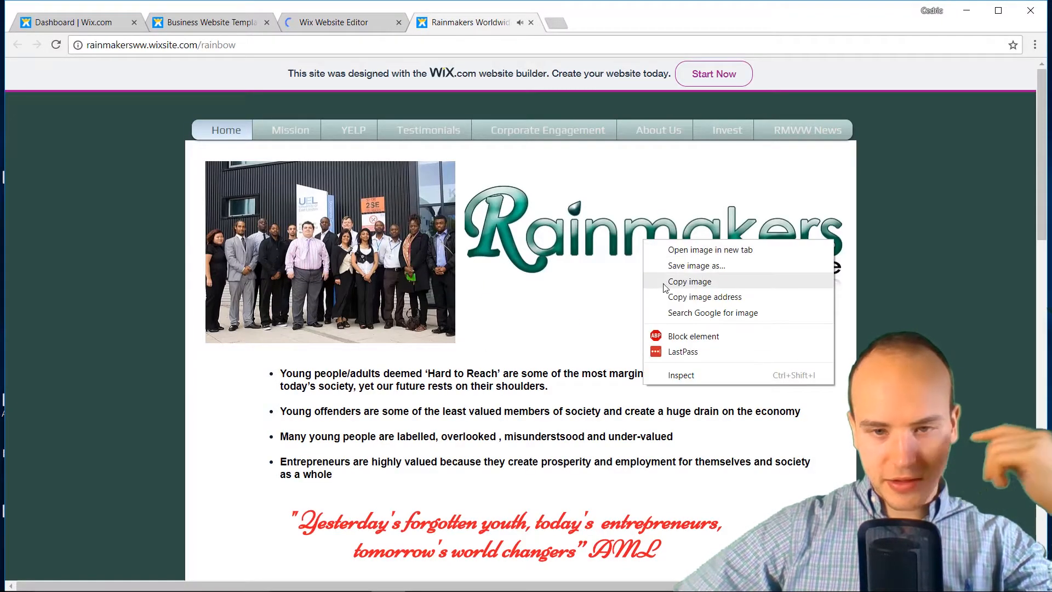
left_click(672, 268)
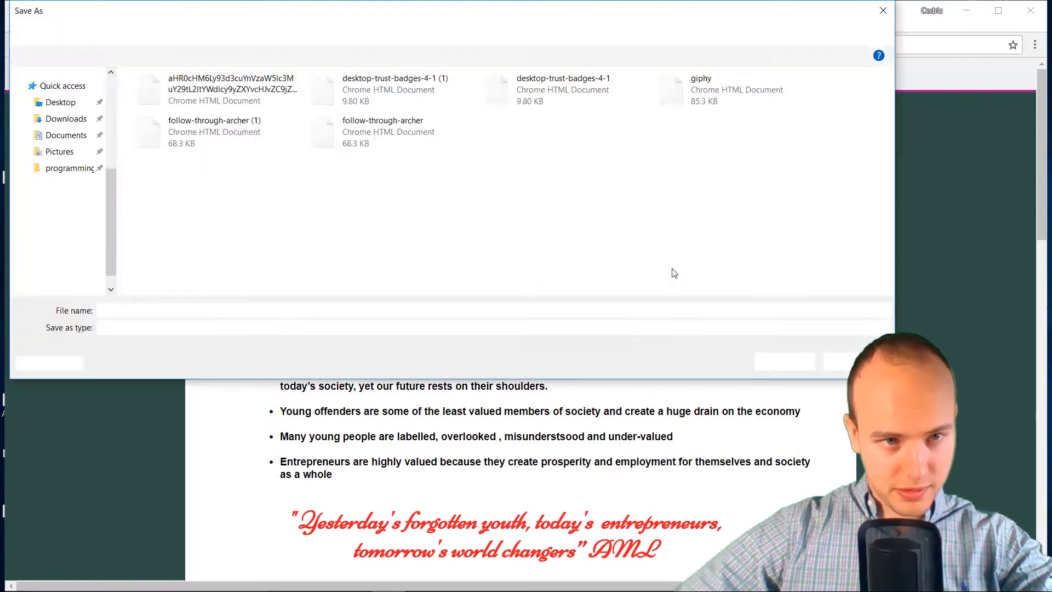
key("Return")
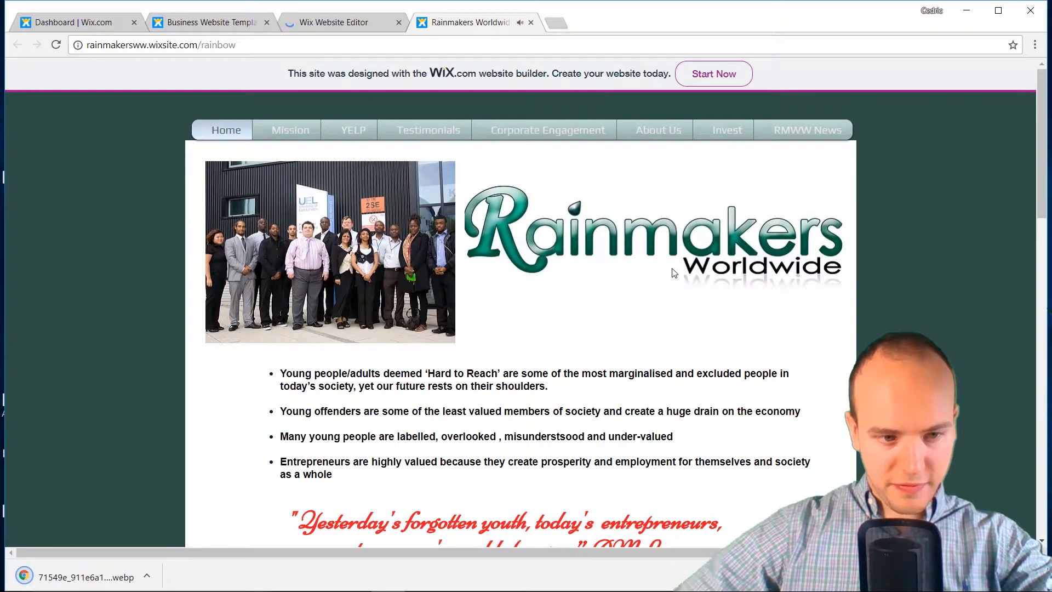
Review the old site's Mission and YELP pages, then return to the Wix editor
scroll(673, 273, "down", 5)
scroll(672, 275, "up", 5)
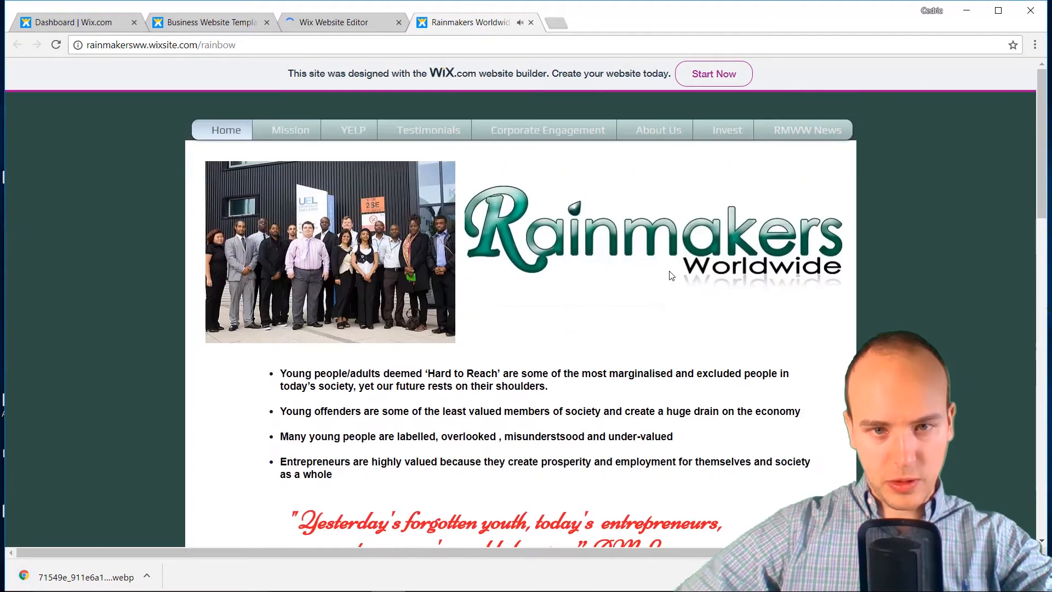
left_click(301, 134)
scroll(430, 306, "down", 5)
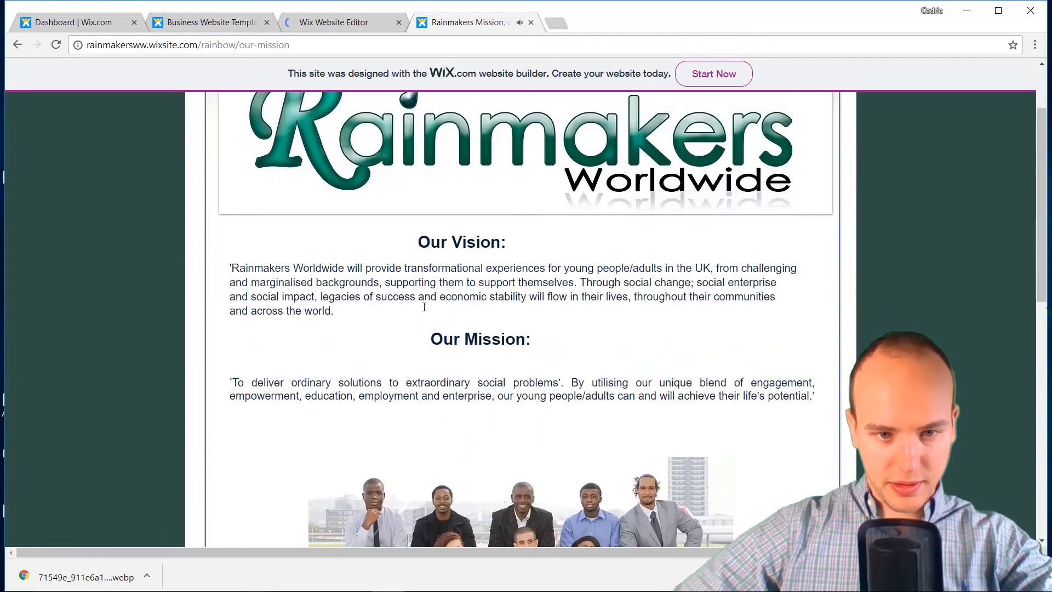
scroll(431, 306, "up", 5)
scroll(430, 305, "down", 5)
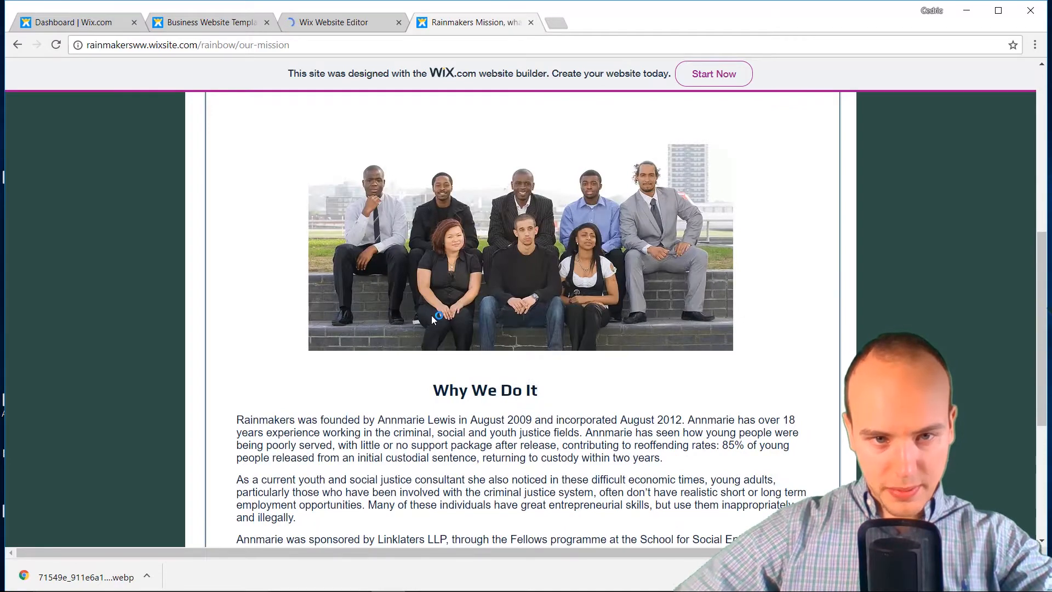
scroll(433, 312, "down", 5)
scroll(444, 285, "up", 10)
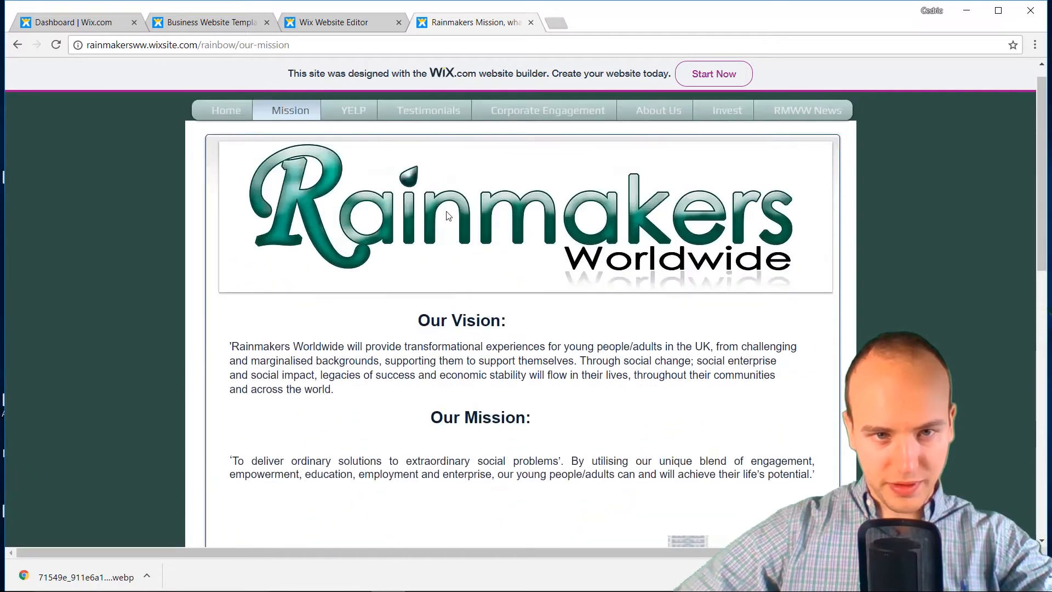
left_click(356, 131)
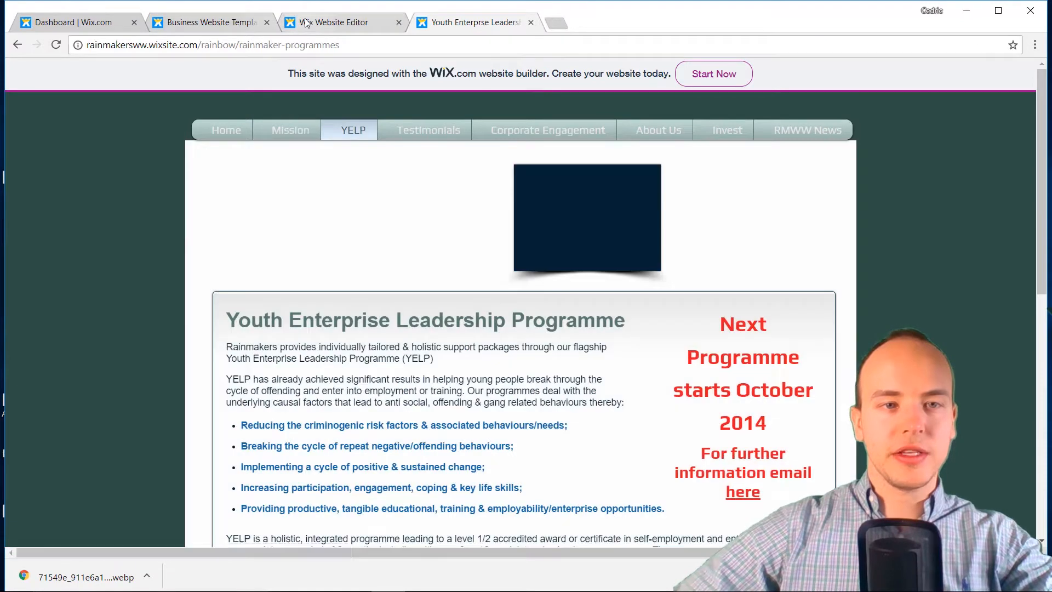
left_click(315, 22)
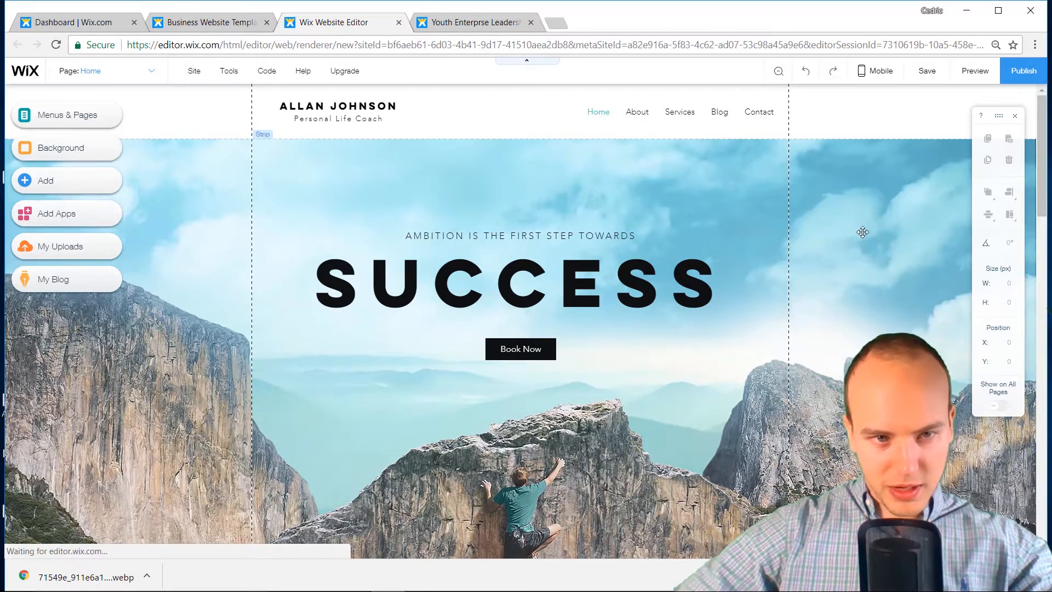
Inspect the hero strip's current video background settings
left_click(881, 221)
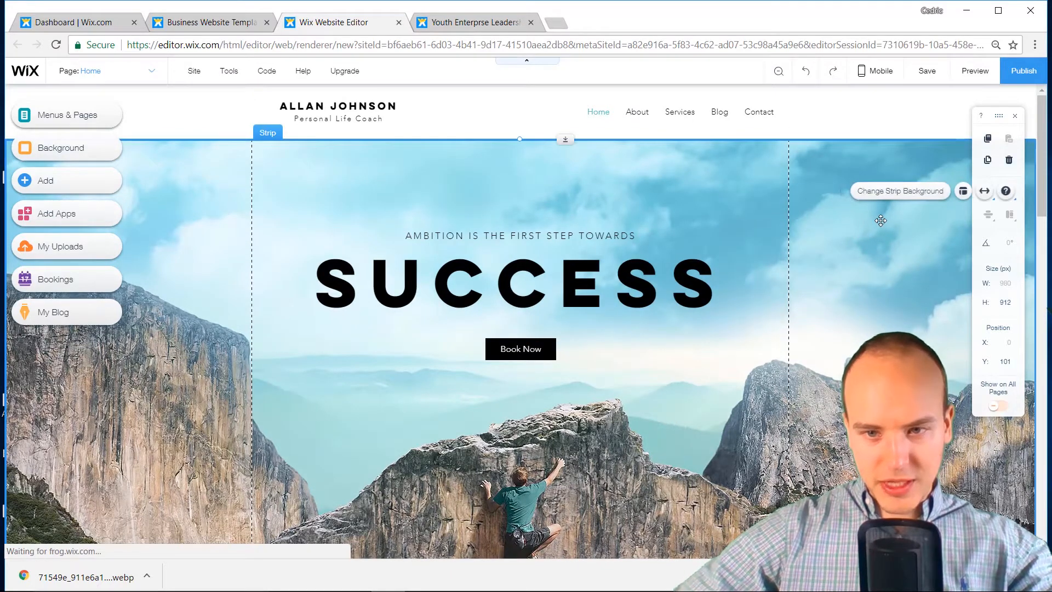
left_click(897, 190)
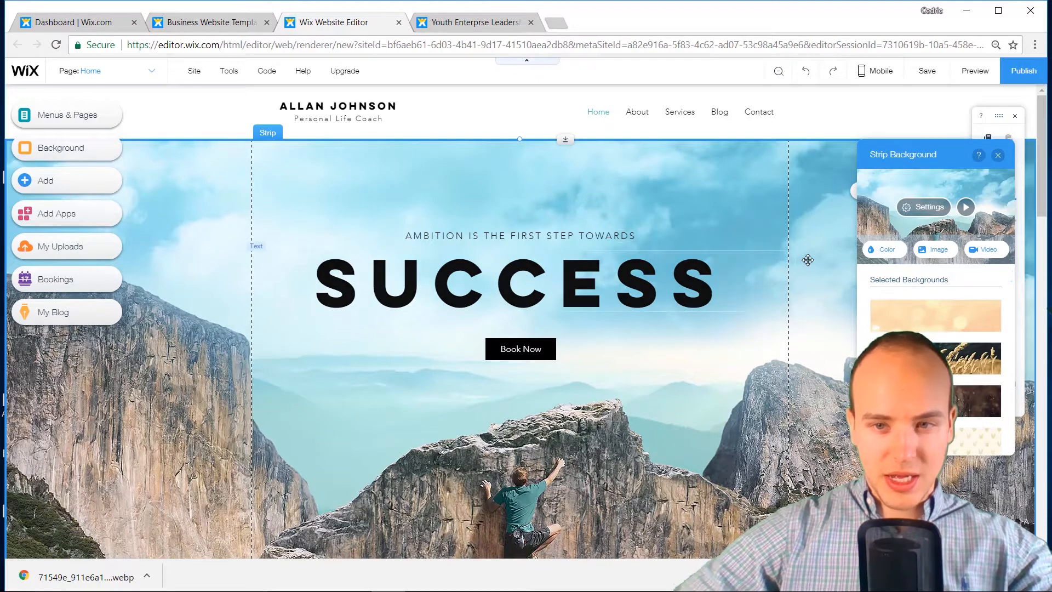
left_click(925, 207)
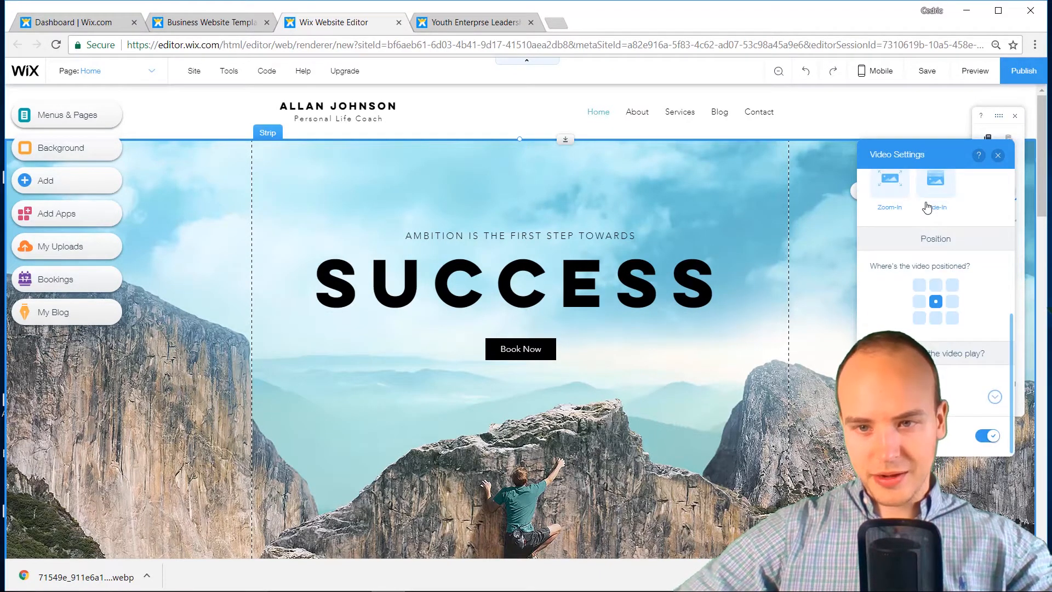
scroll(926, 220, "up", 5)
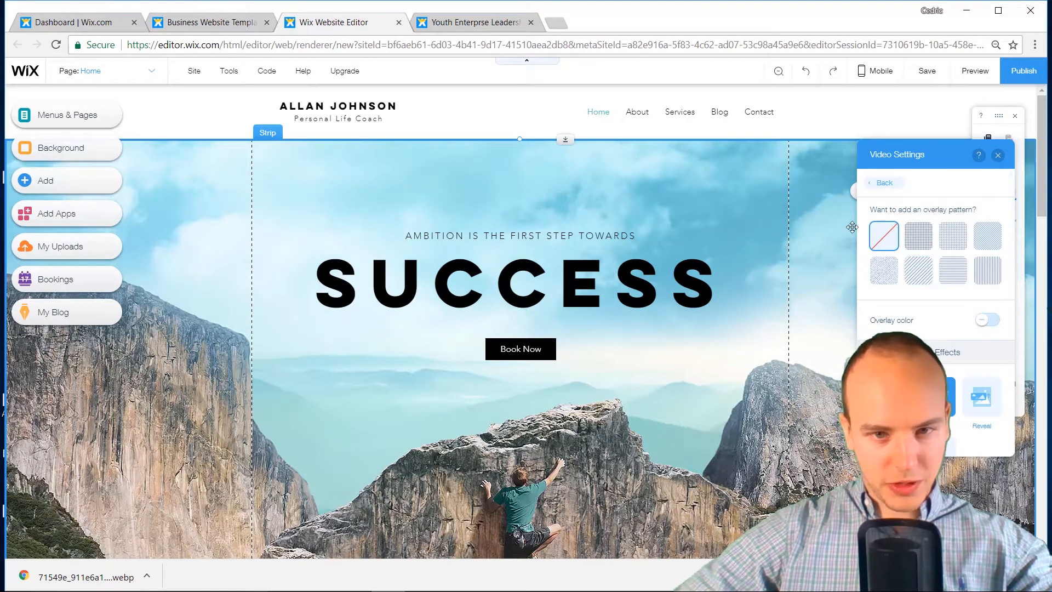
left_click(882, 183)
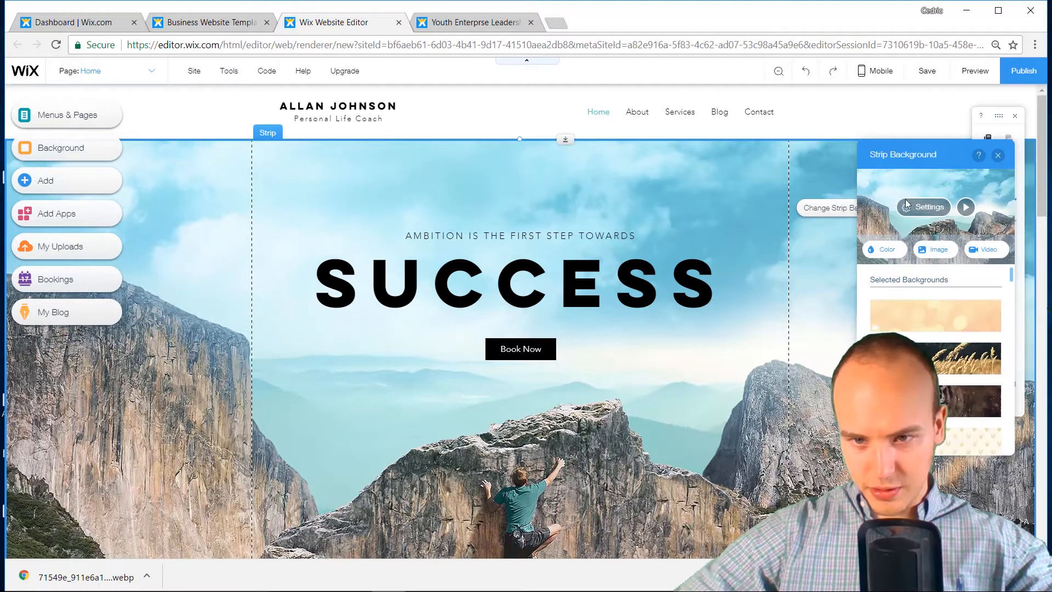
left_click(931, 213)
scroll(934, 208, "up", 3)
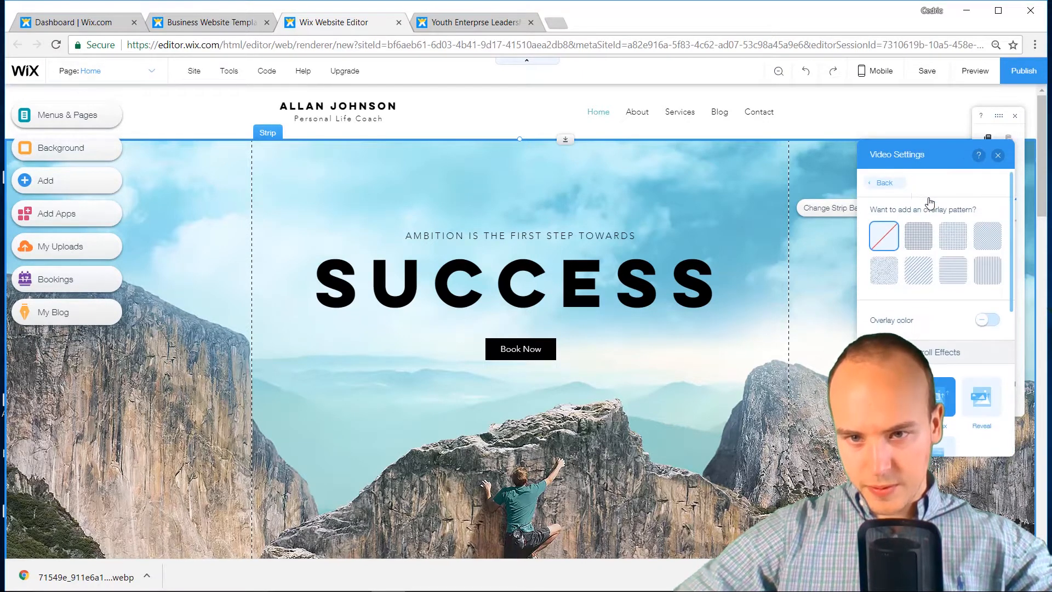
left_click(884, 182)
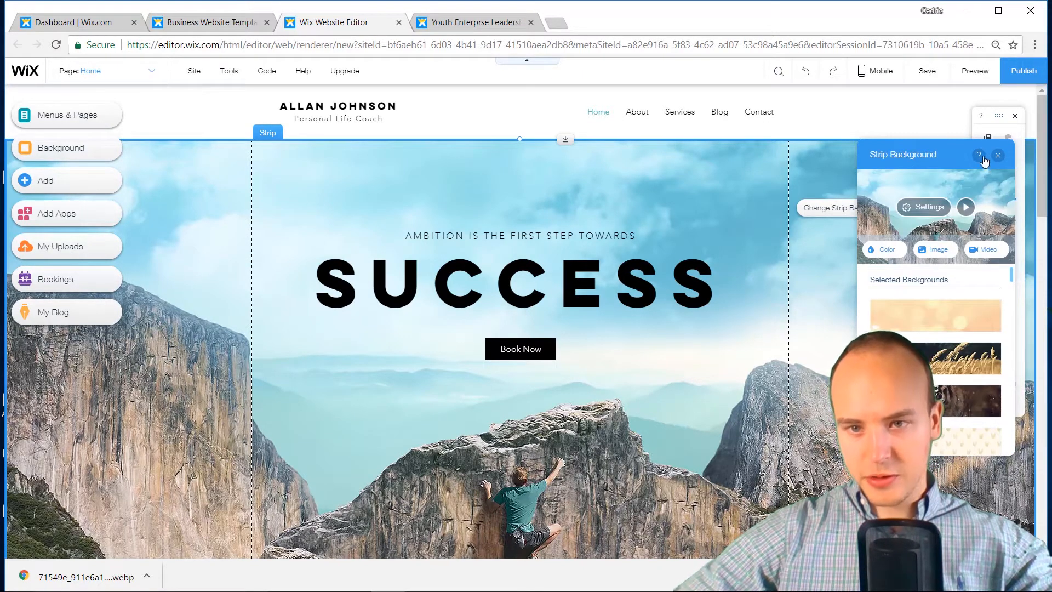
Replace the strip background with the black-and-white People crowd photo from Wix's free images
left_click(942, 252)
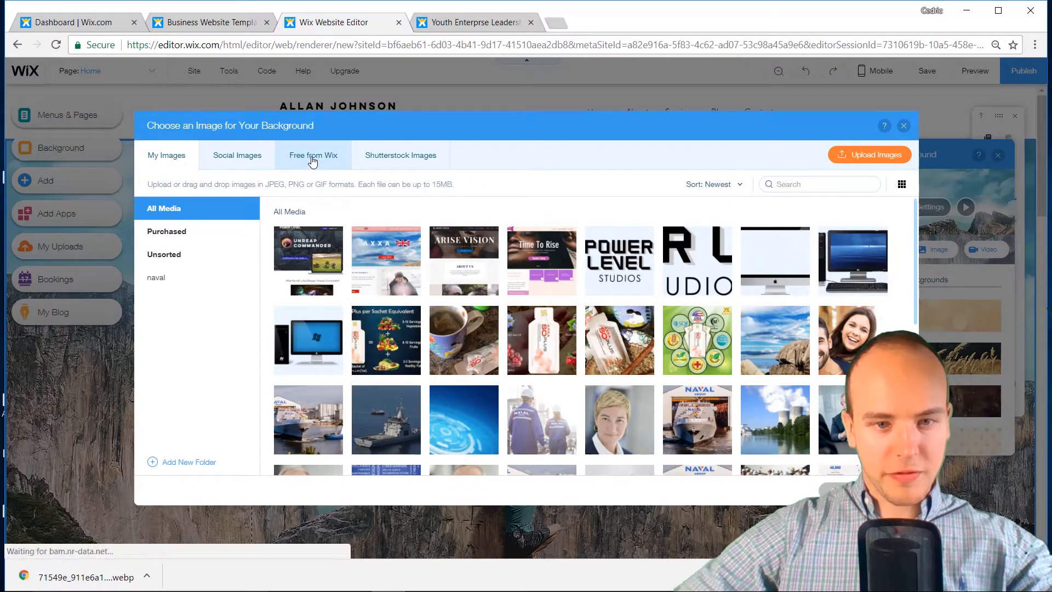
left_click(313, 159)
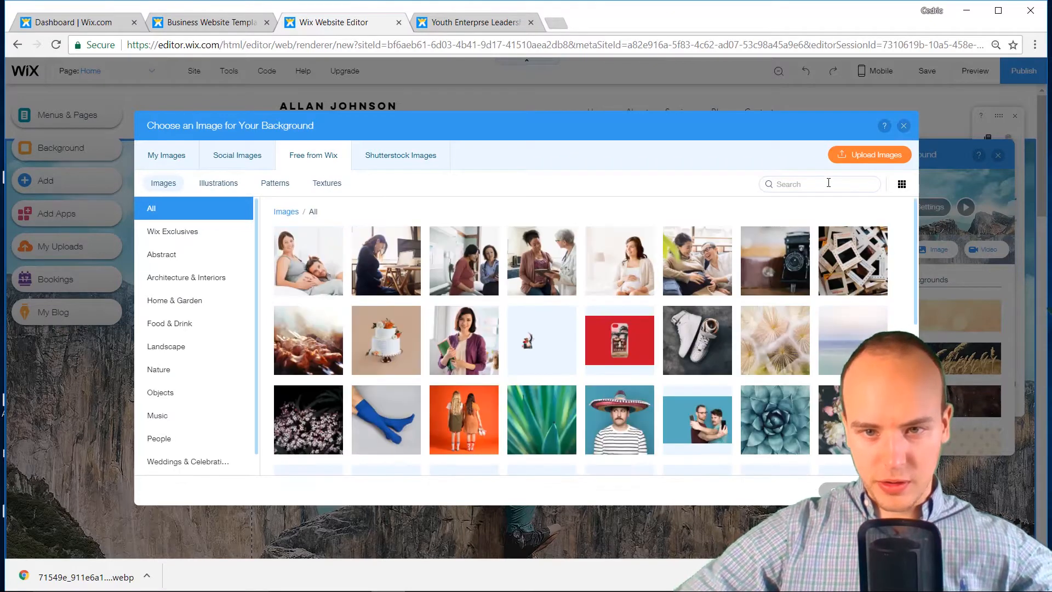
left_click(828, 183)
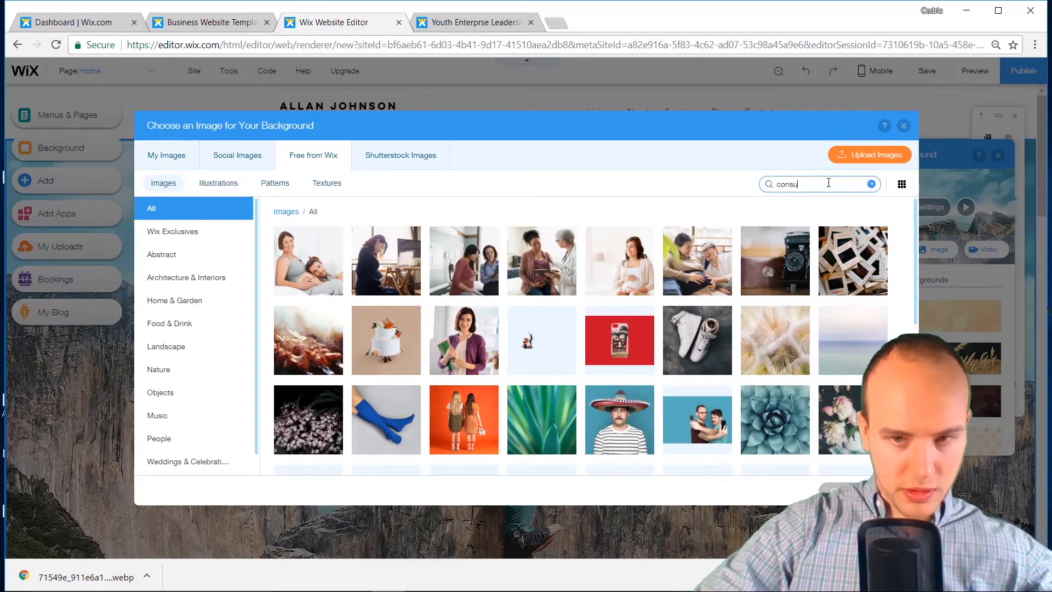
type("consulting")
key("Return")
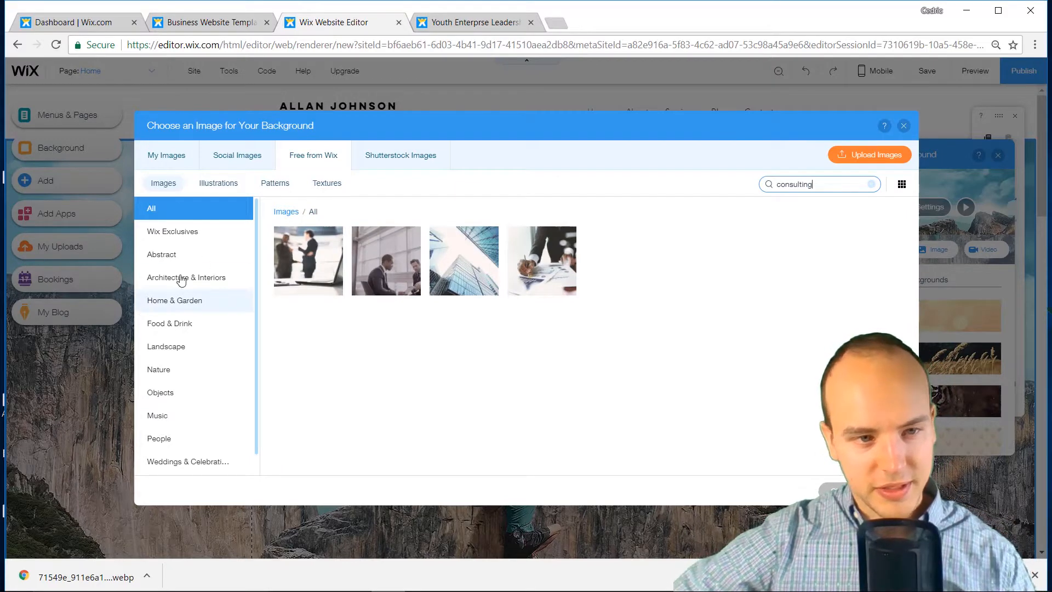
left_click(872, 185)
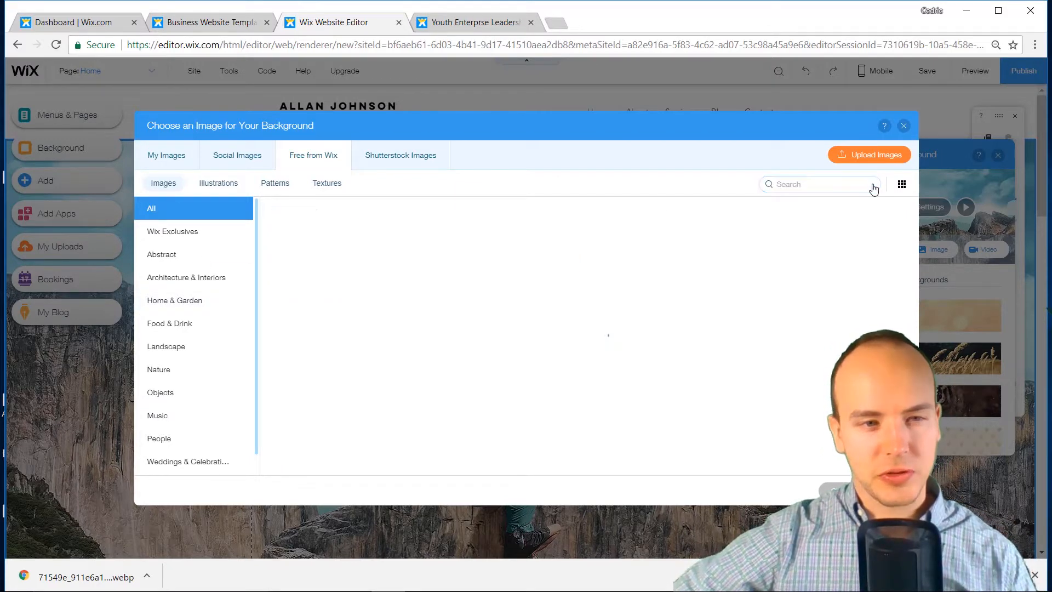
left_click(163, 438)
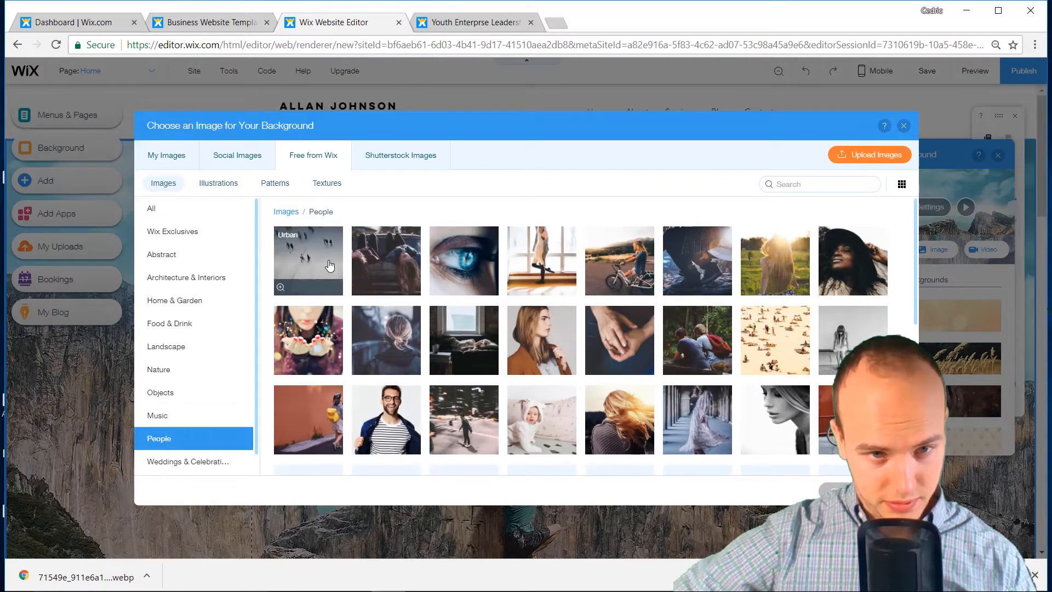
left_click(329, 266)
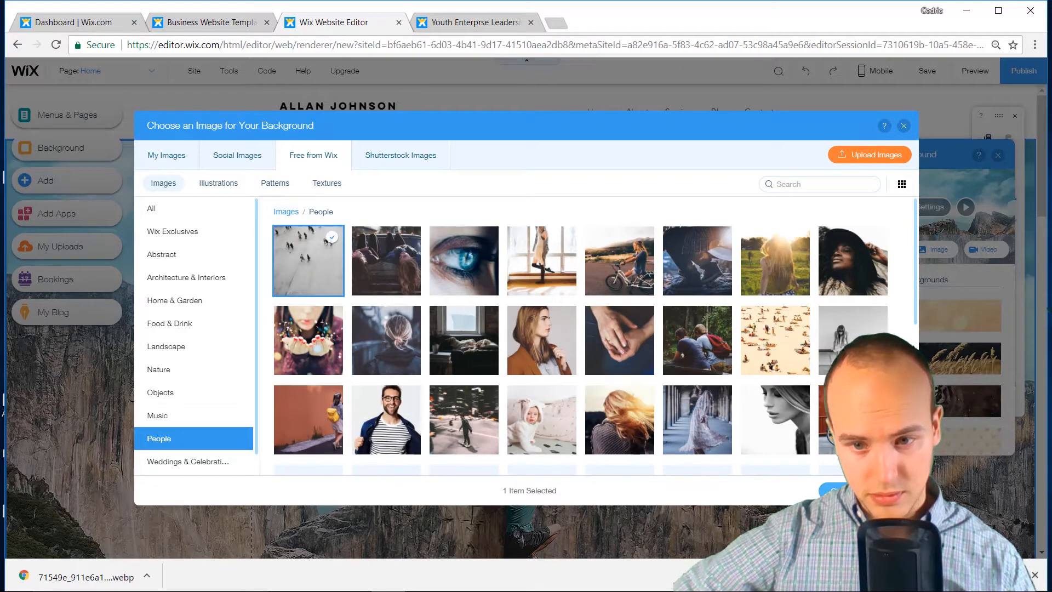
left_click(864, 491)
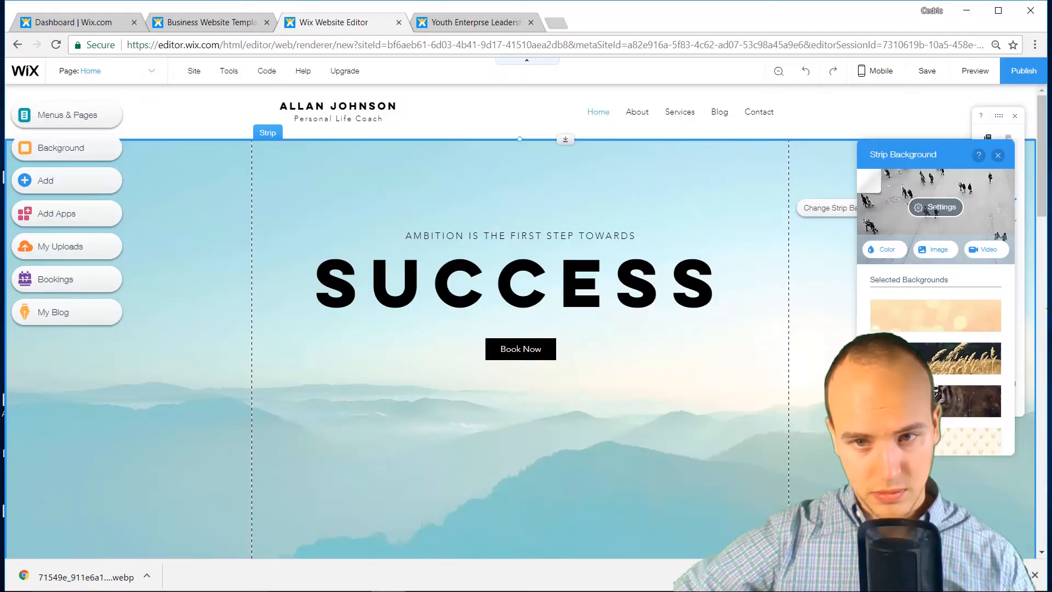
Shorten the hero strip so it ends just below the Book Now button
scroll(666, 395, "down", 1)
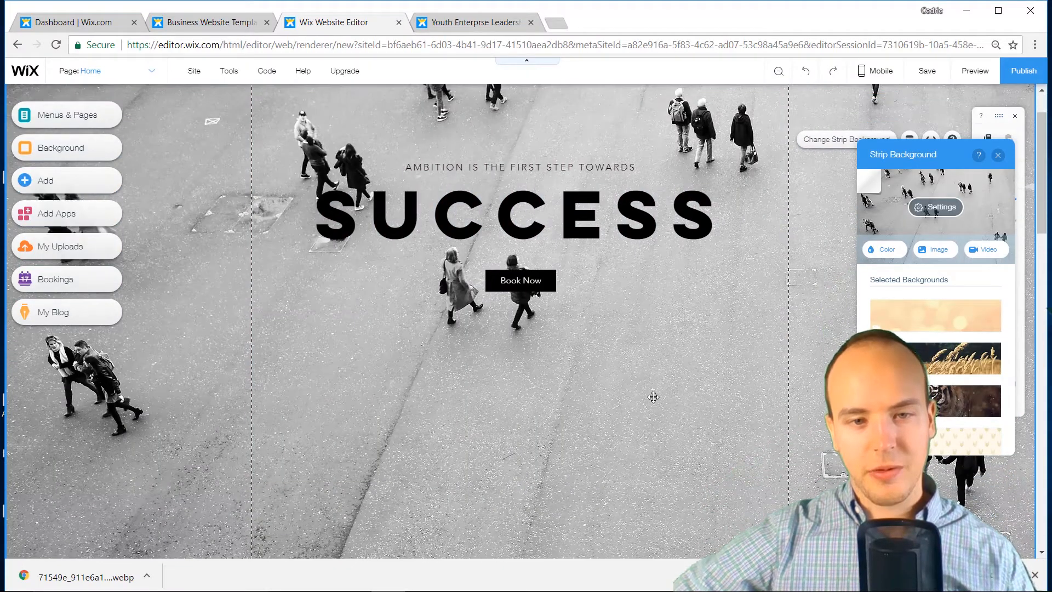
scroll(653, 397, "up", 1)
scroll(545, 504, "down", 3)
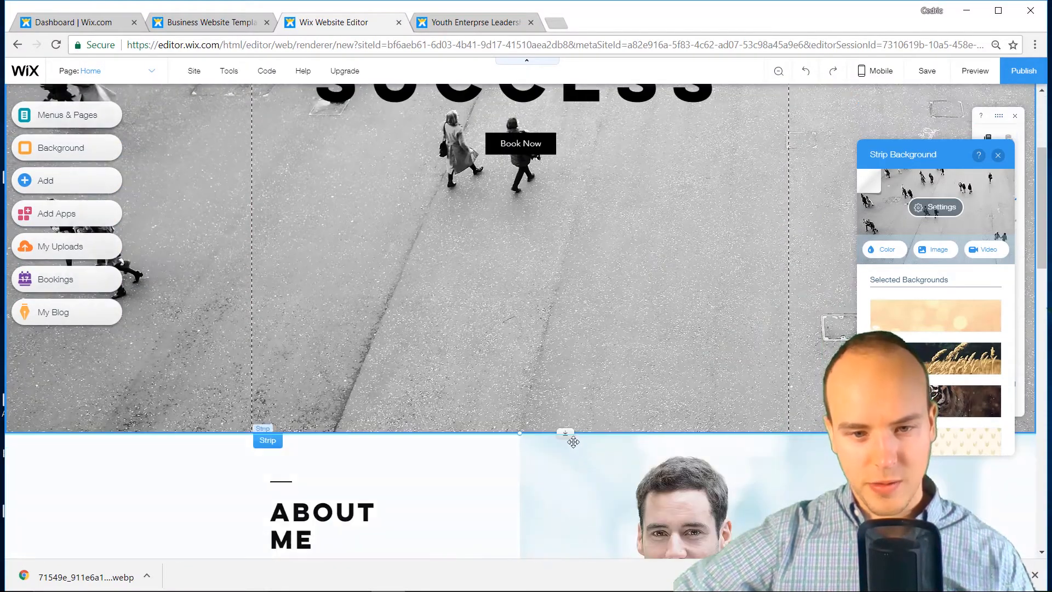
left_click_drag(567, 433, 566, 235)
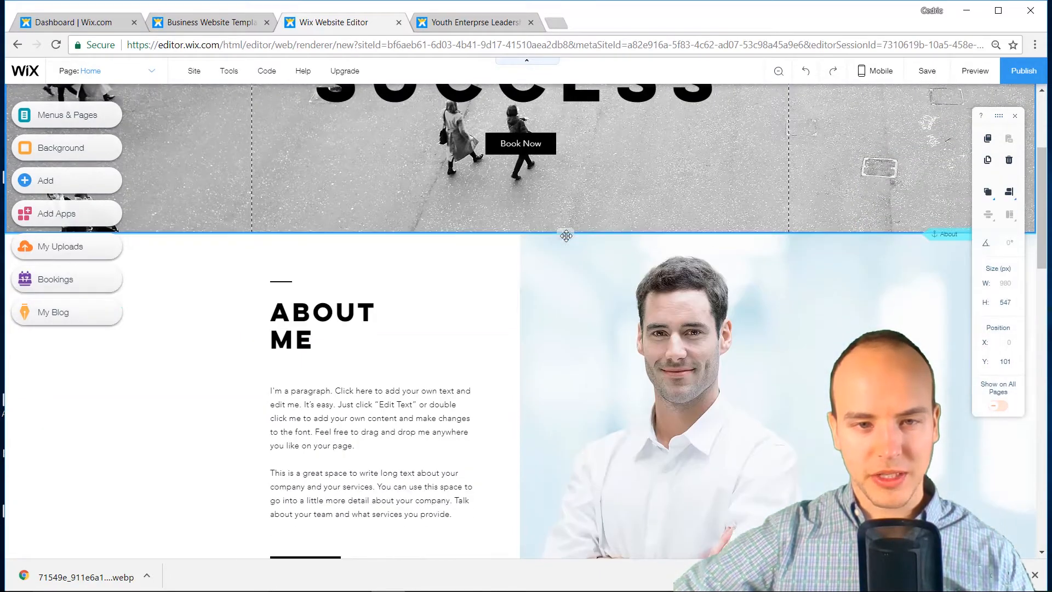
scroll(566, 236, "up", 3)
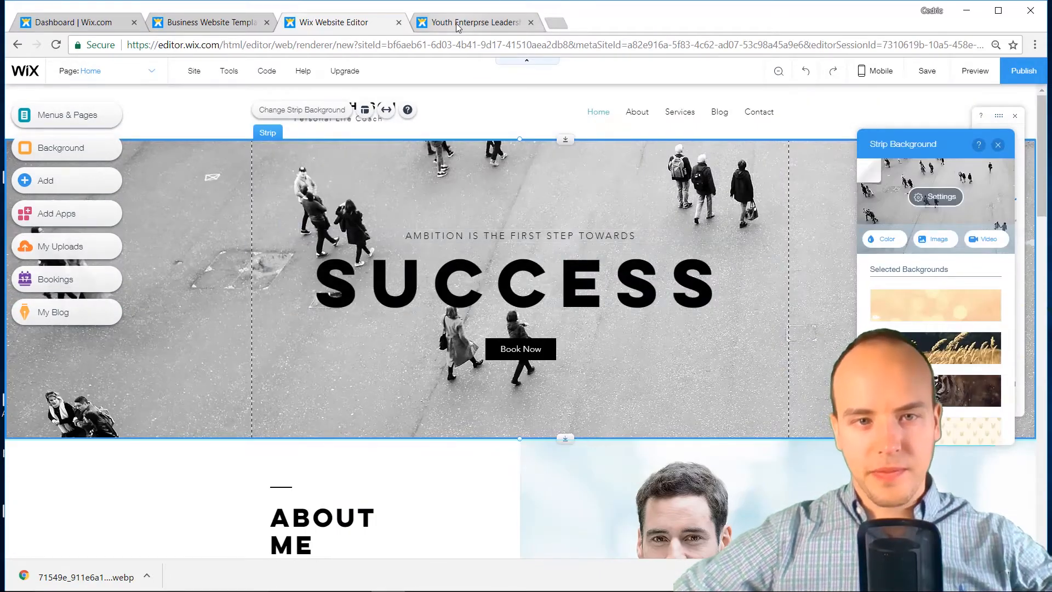
Review the old Rainmakers home page and select part of its first bullet text
left_click(458, 25)
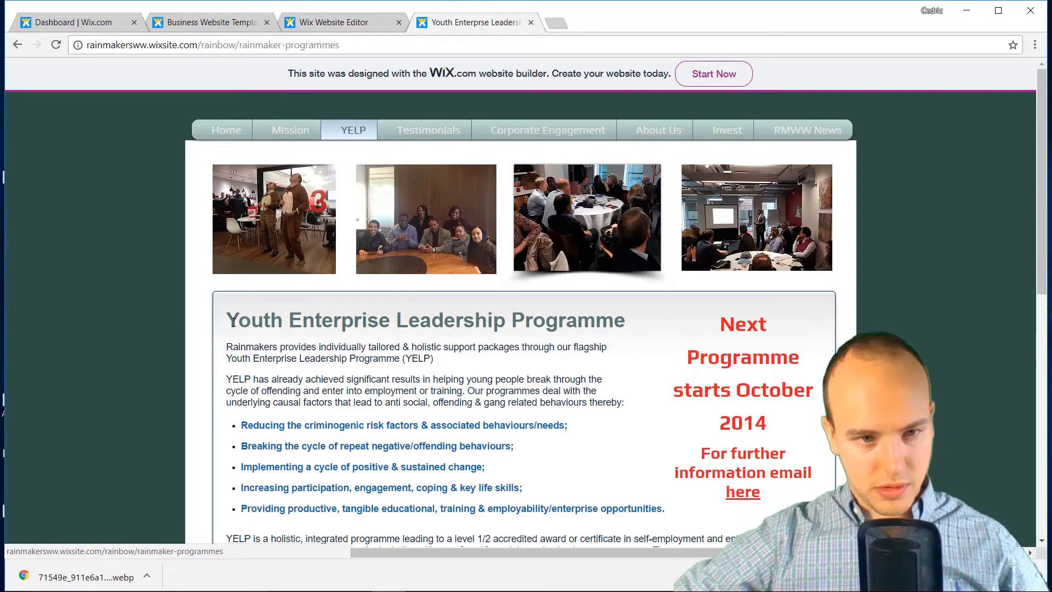
left_click(211, 136)
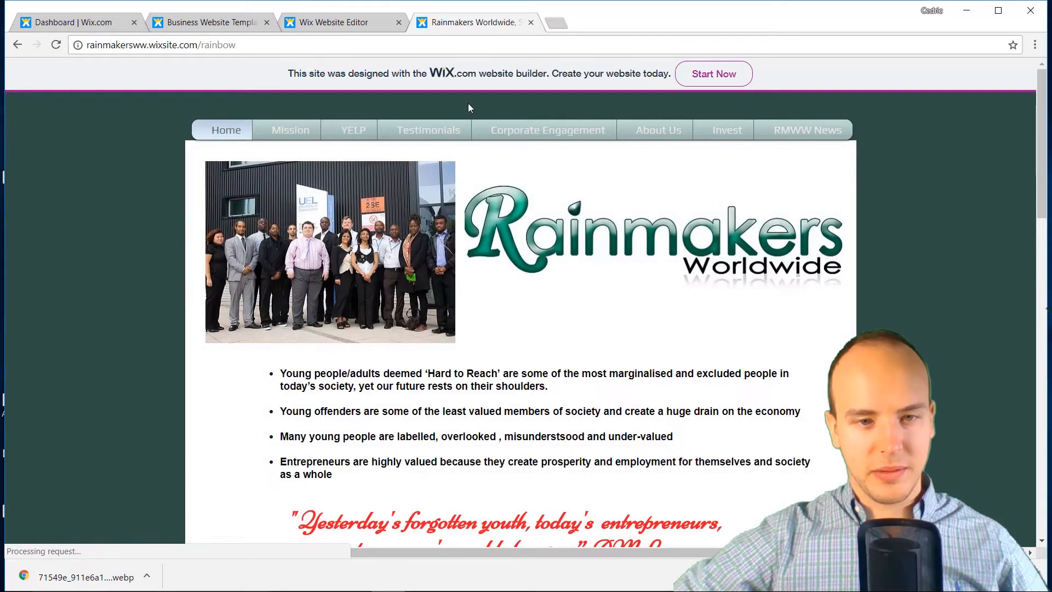
left_click(311, 25)
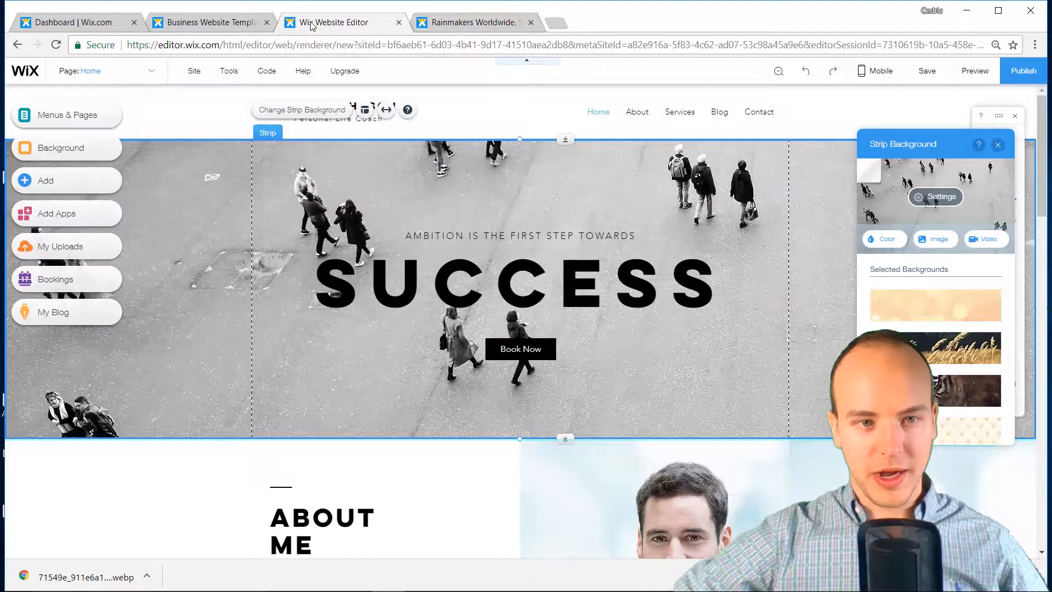
double_click(395, 285)
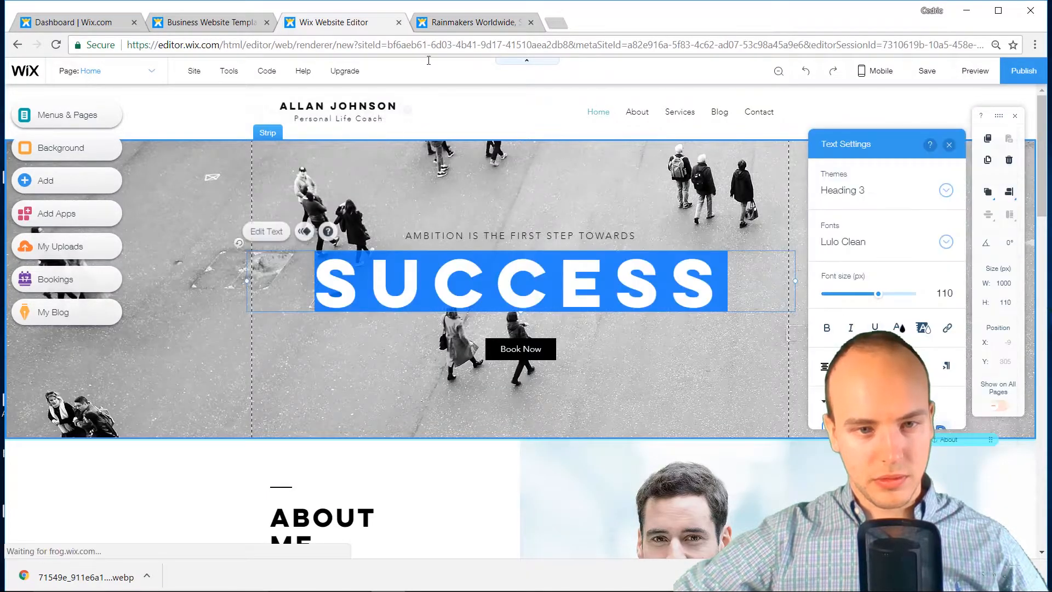
left_click(454, 24)
scroll(504, 225, "down", 2)
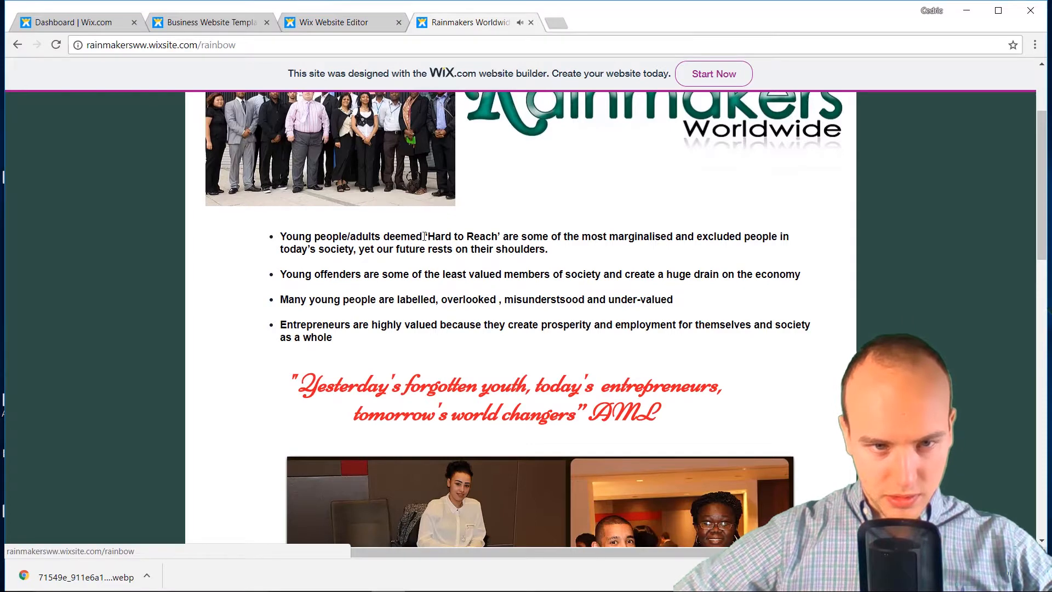
left_click_drag(425, 236, 501, 235)
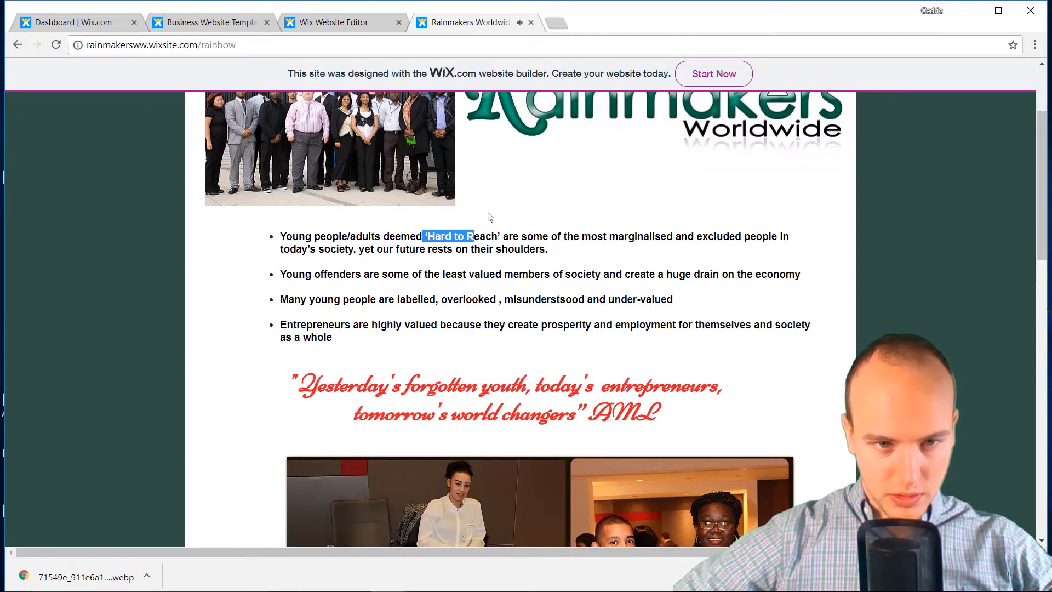
Replace SUCCESS with RAINMAKERS and shrink the heading to 94 px
left_click(329, 22)
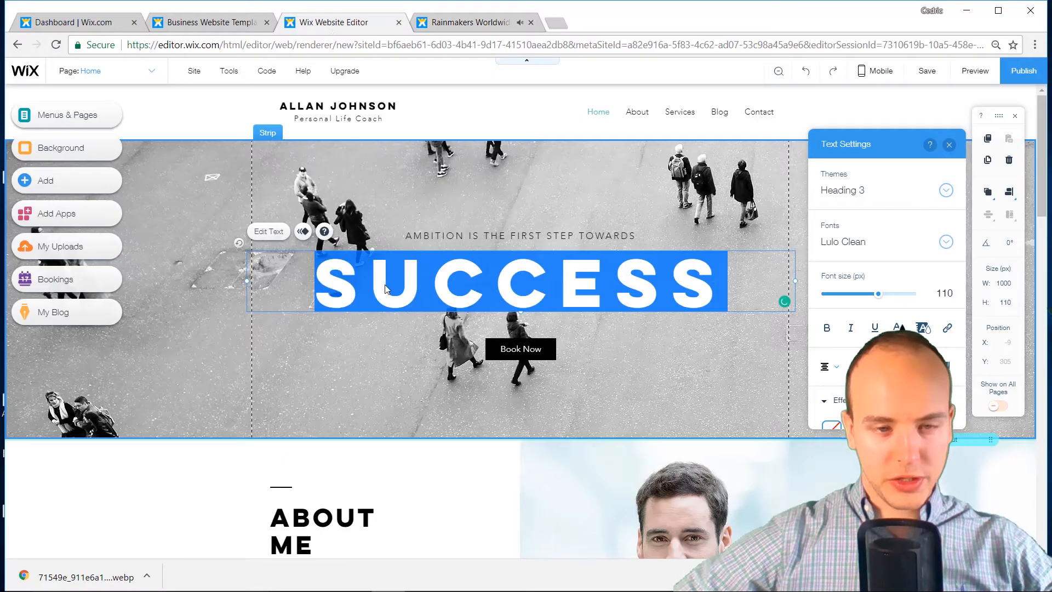
left_click(388, 291)
key("ctrl+a")
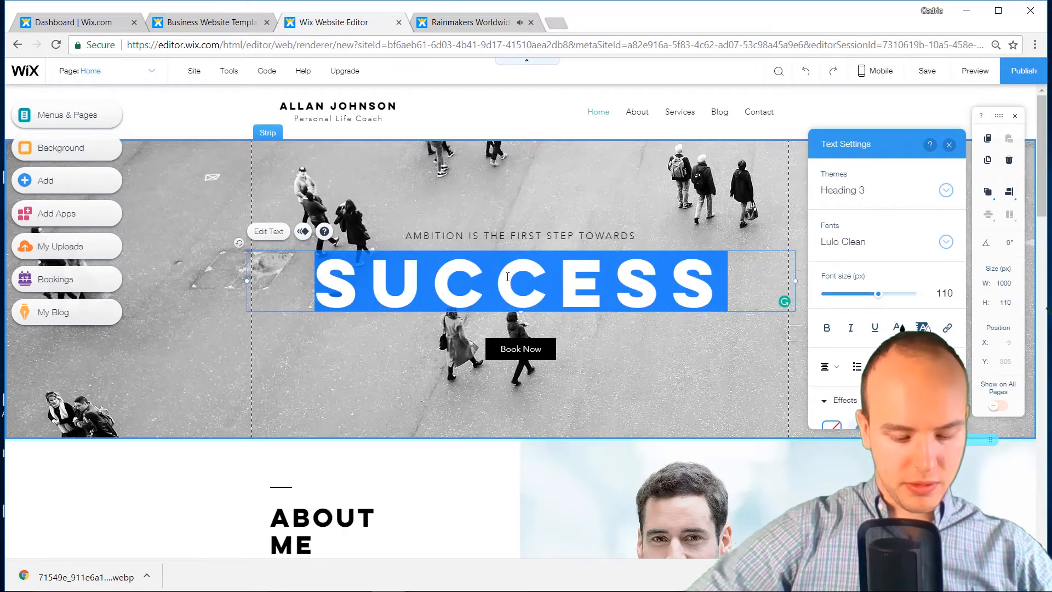
type("RAINMAKERS")
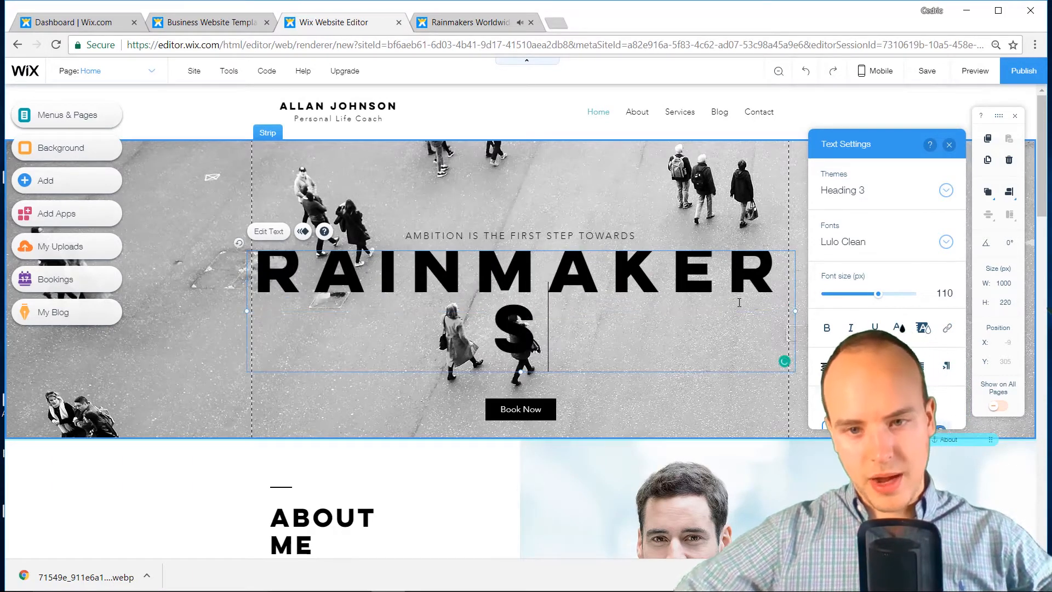
key("ctrl+a")
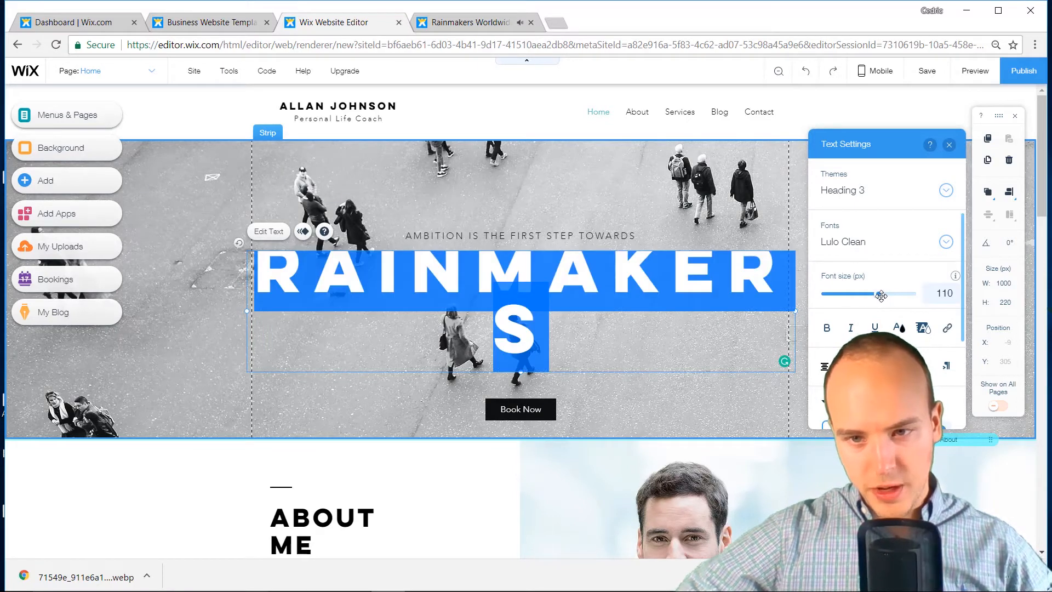
left_click_drag(878, 294, 870, 297)
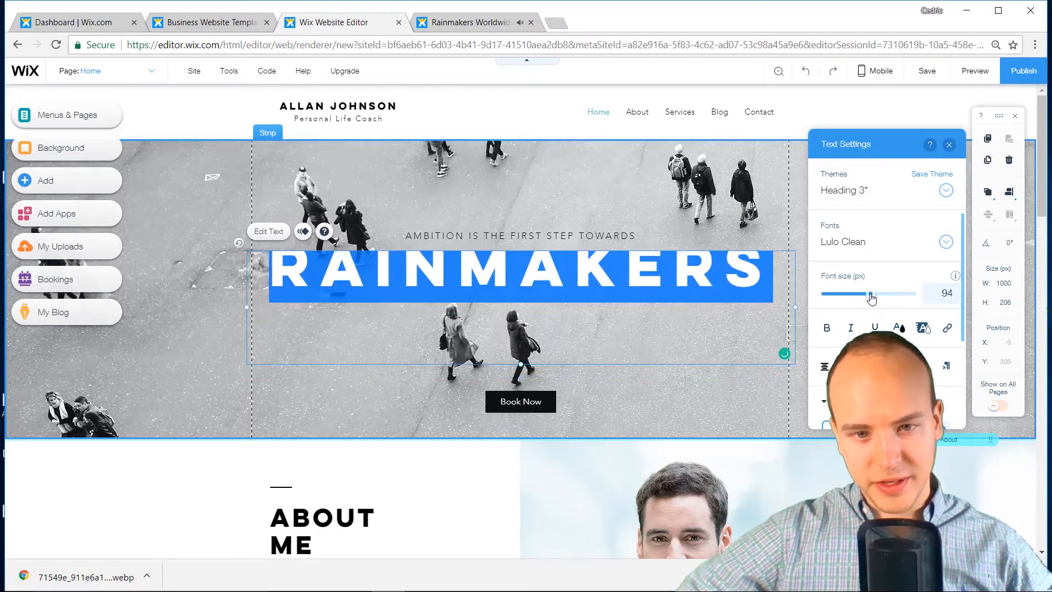
left_click(640, 349)
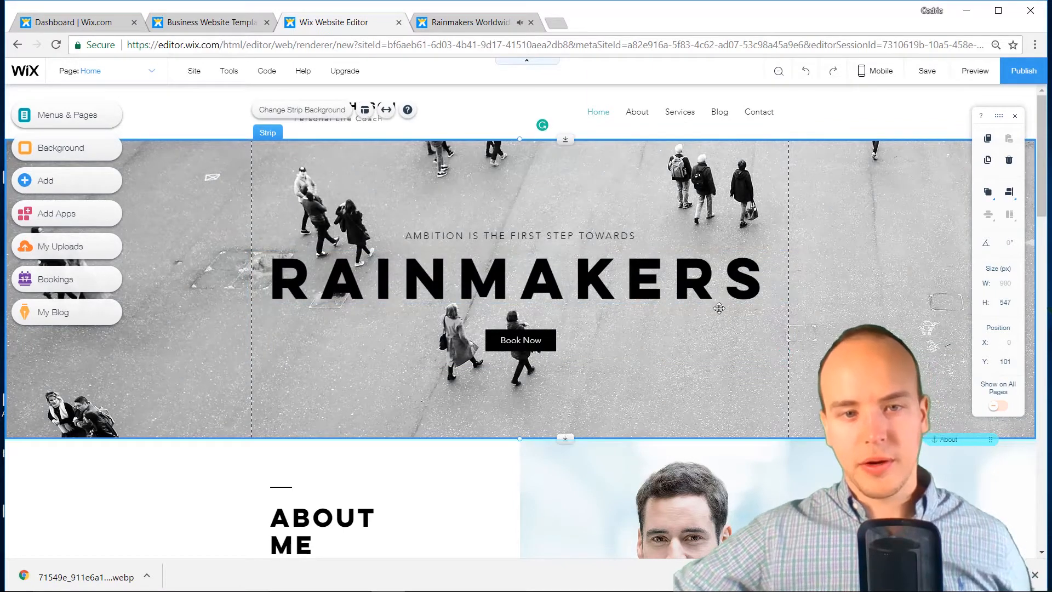
Put white behind the crowd photo and lower the image opacity to 24%
left_click(292, 113)
left_click(936, 208)
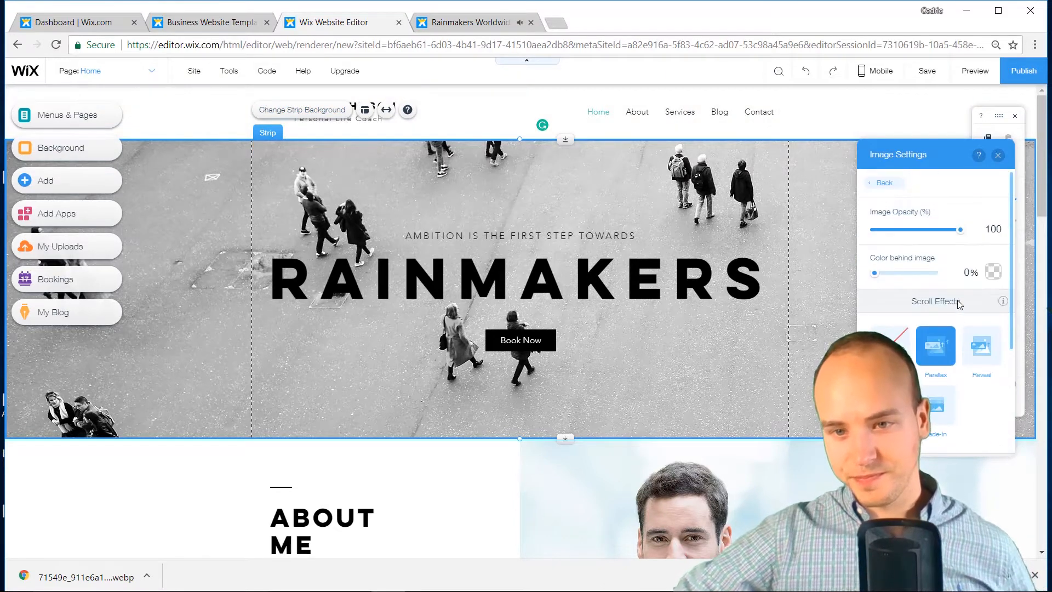
left_click(992, 272)
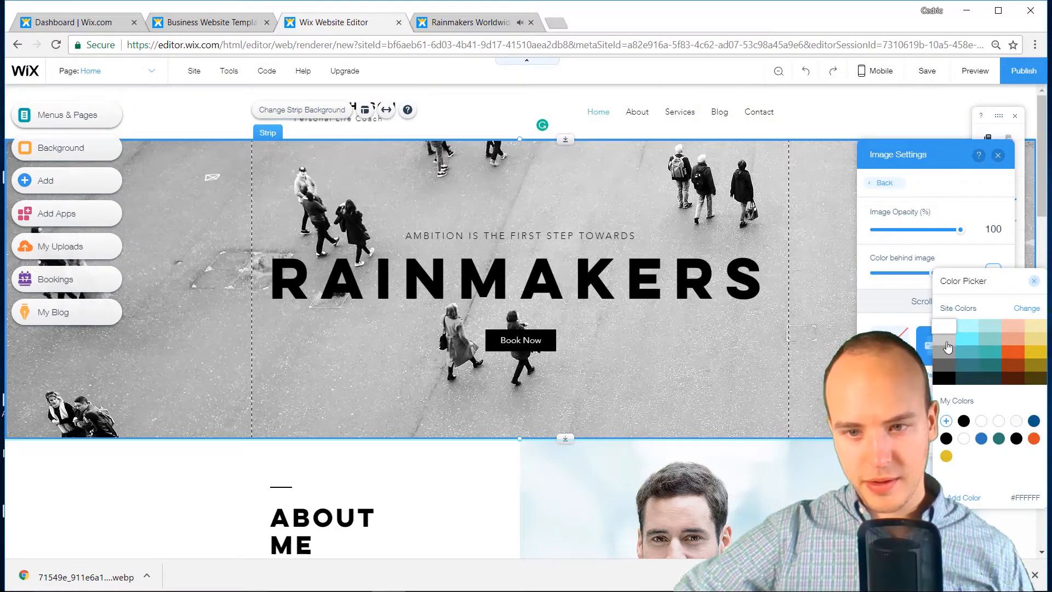
left_click(914, 249)
left_click_drag(960, 229, 896, 235)
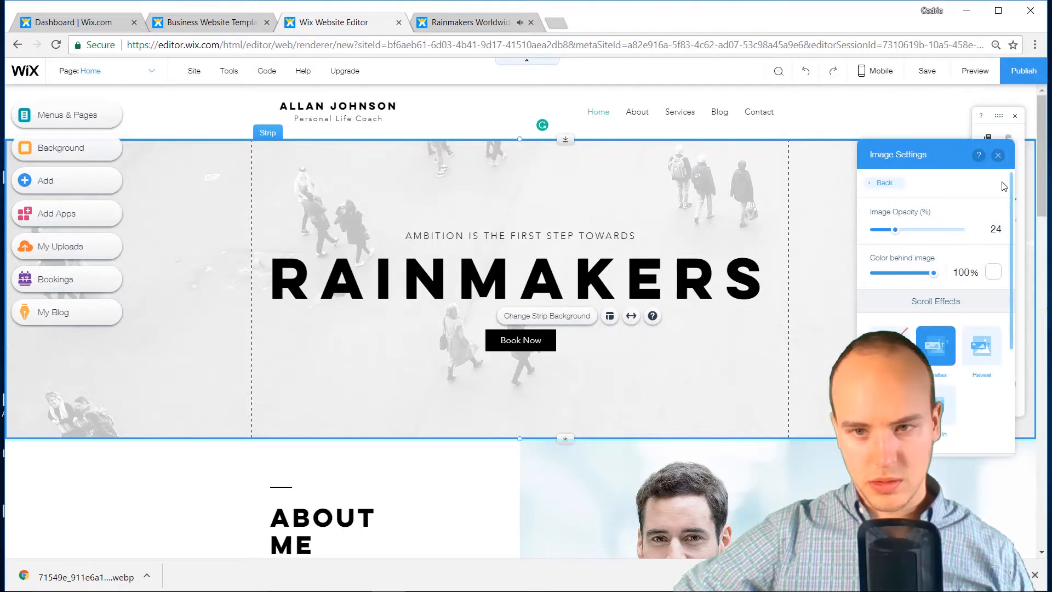
left_click(998, 155)
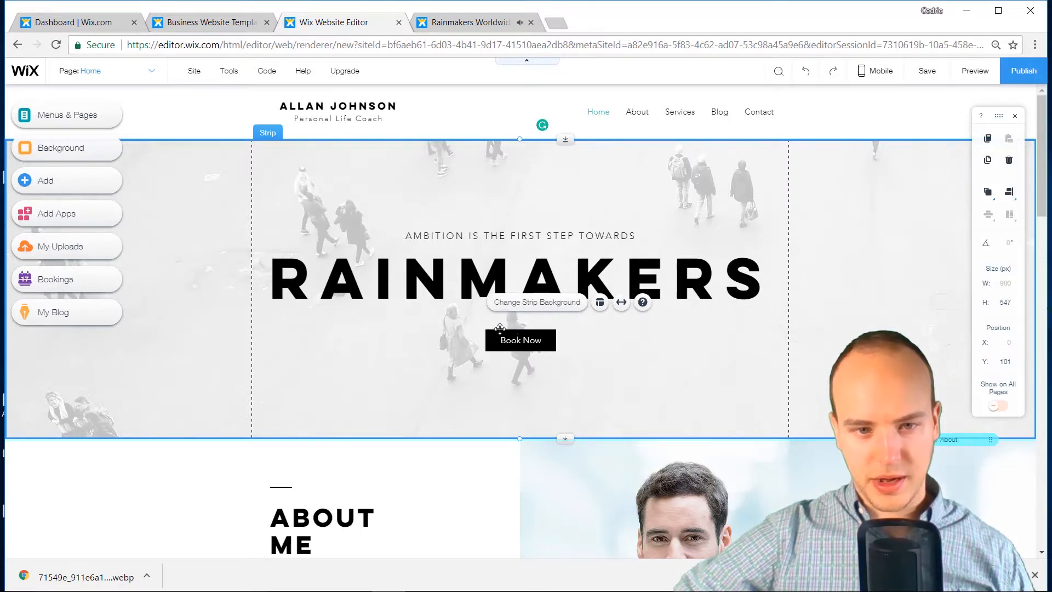
Select and drag the hero strip, then put it back in place
left_click(236, 135)
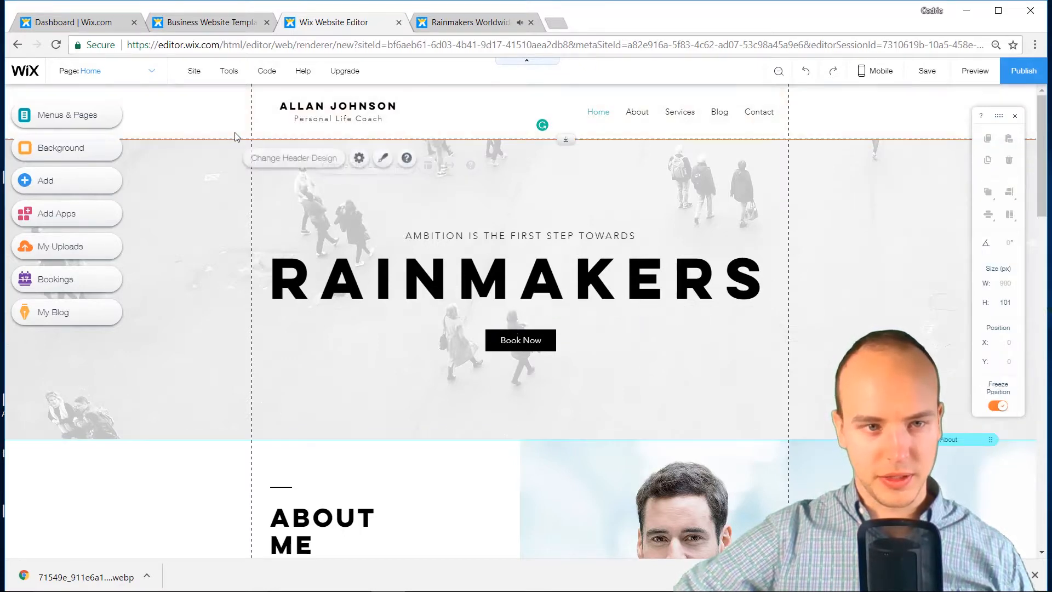
left_click(522, 342)
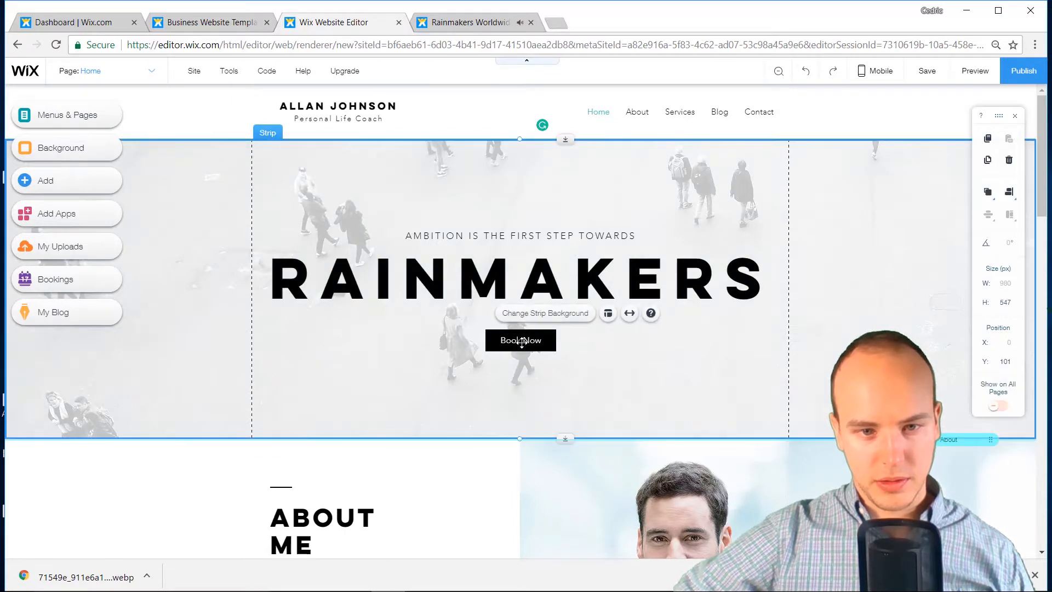
double_click(453, 268)
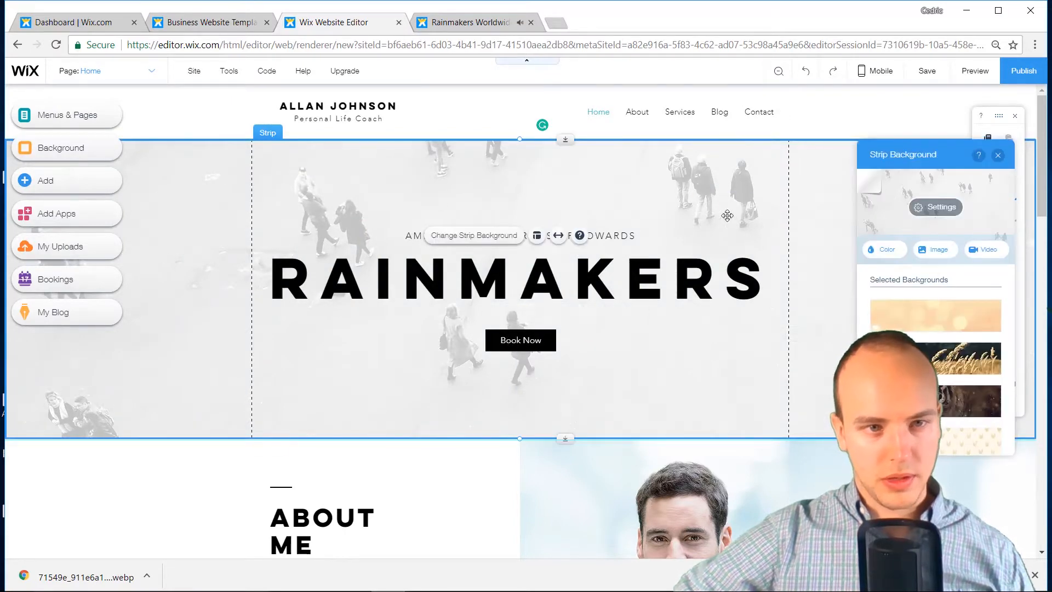
left_click(321, 518)
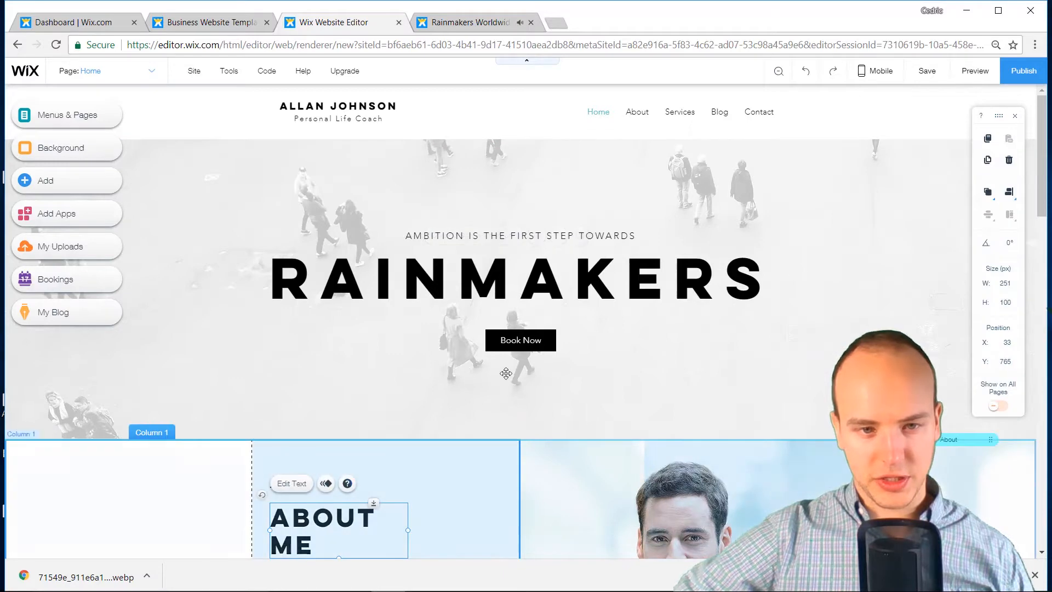
left_click(513, 326)
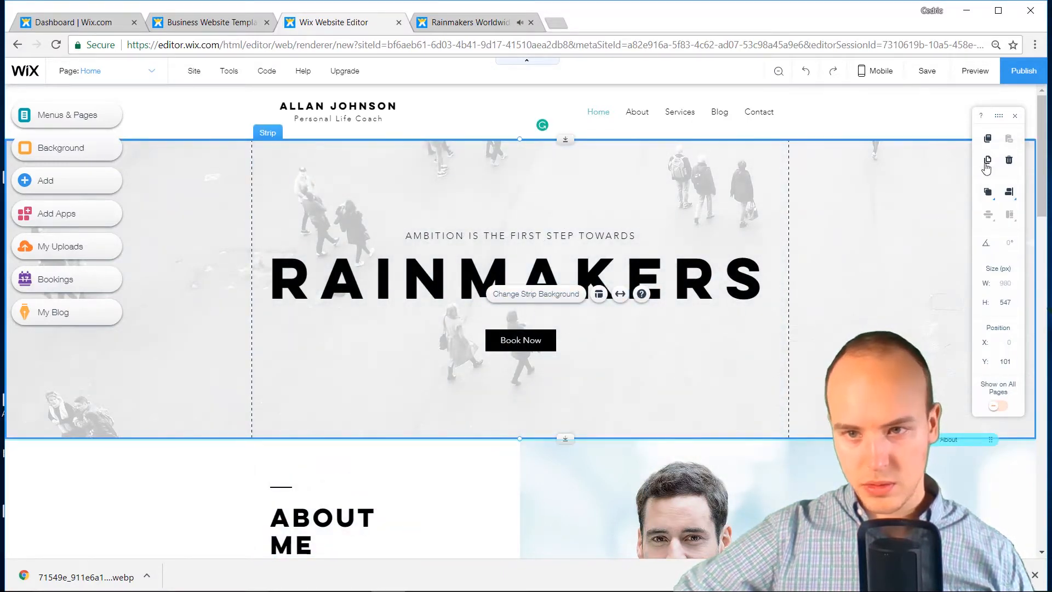
mouse_move(986, 193)
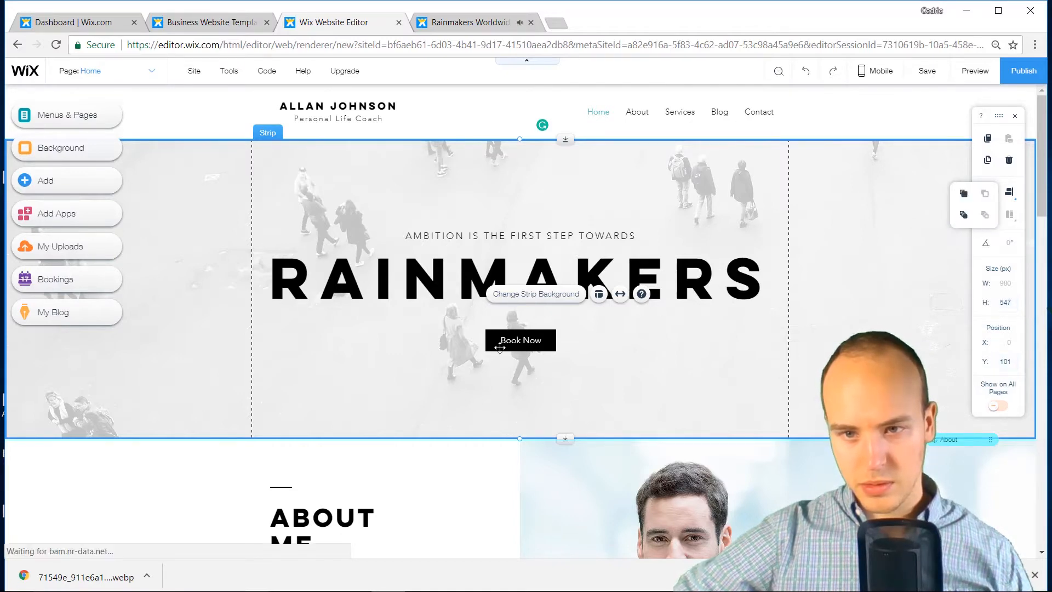
left_click_drag(514, 339, 459, 382)
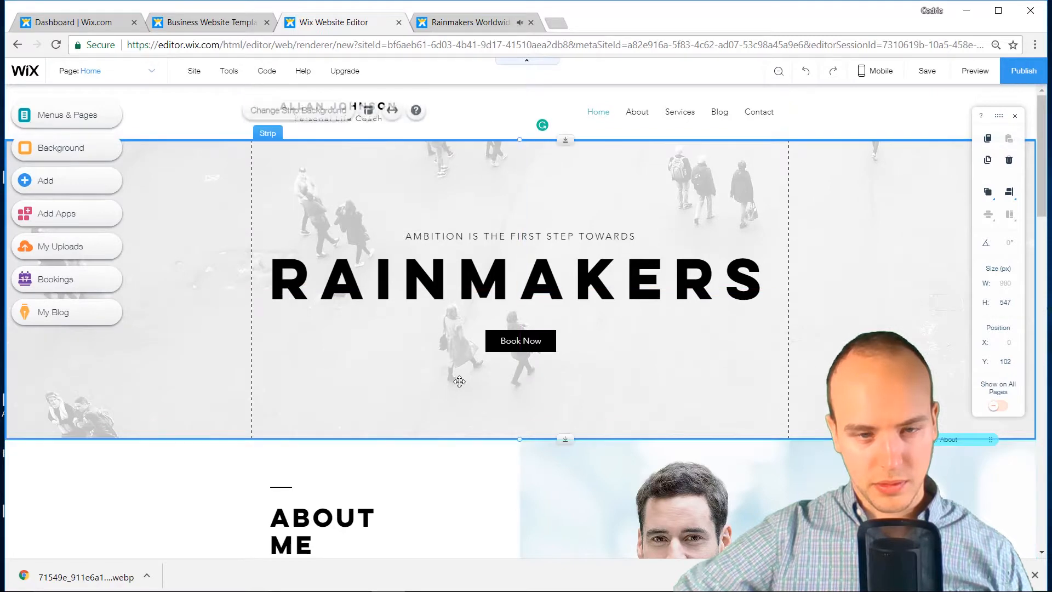
double_click(459, 383)
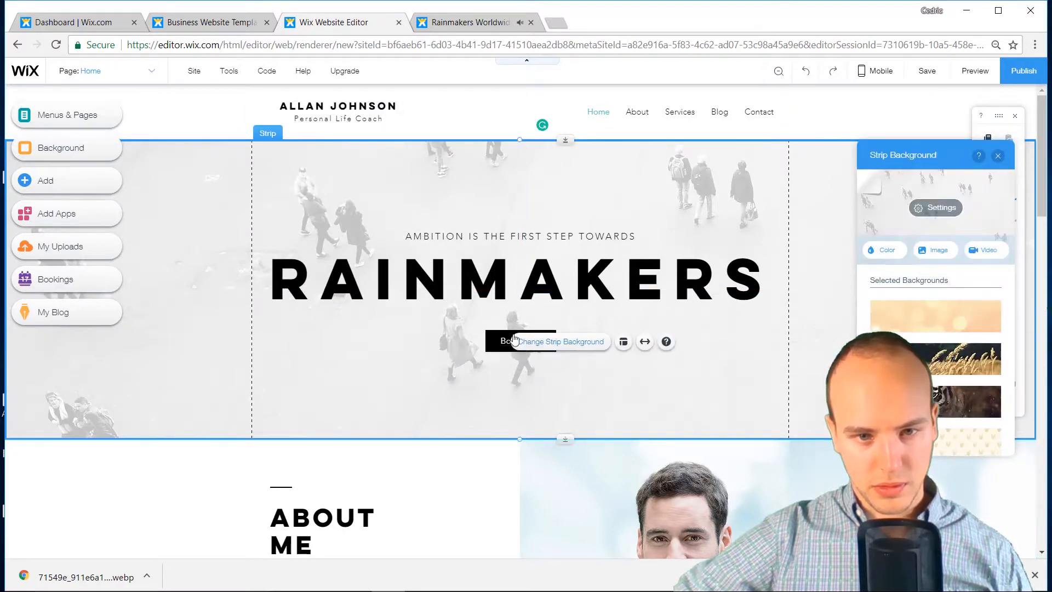
Relabel the Book Now button 'Contact US' and bring up the old Rainmakers site
double_click(497, 341)
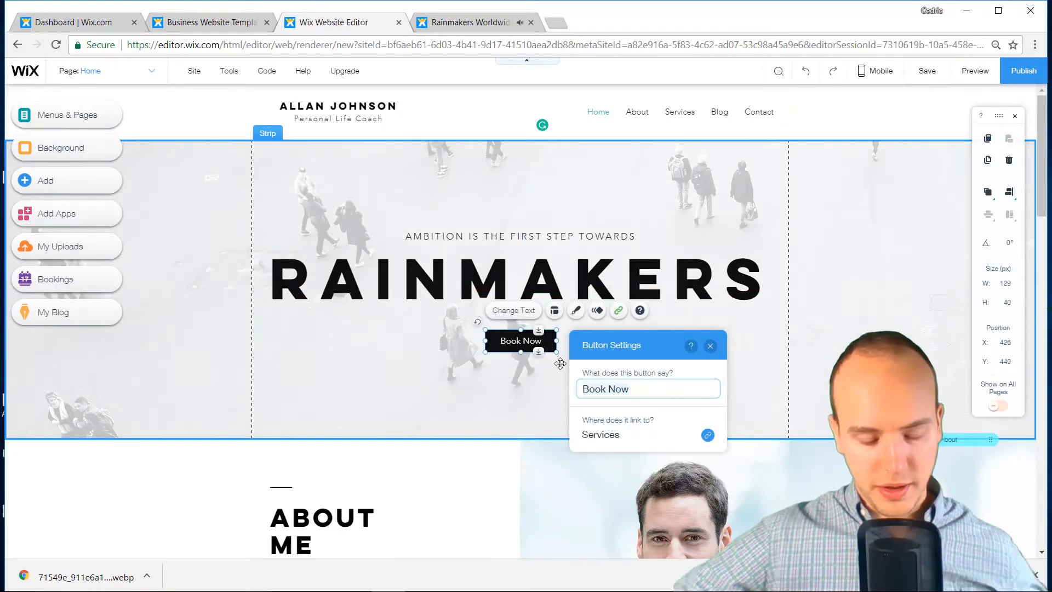
key("ctrl+a")
type("Contact US")
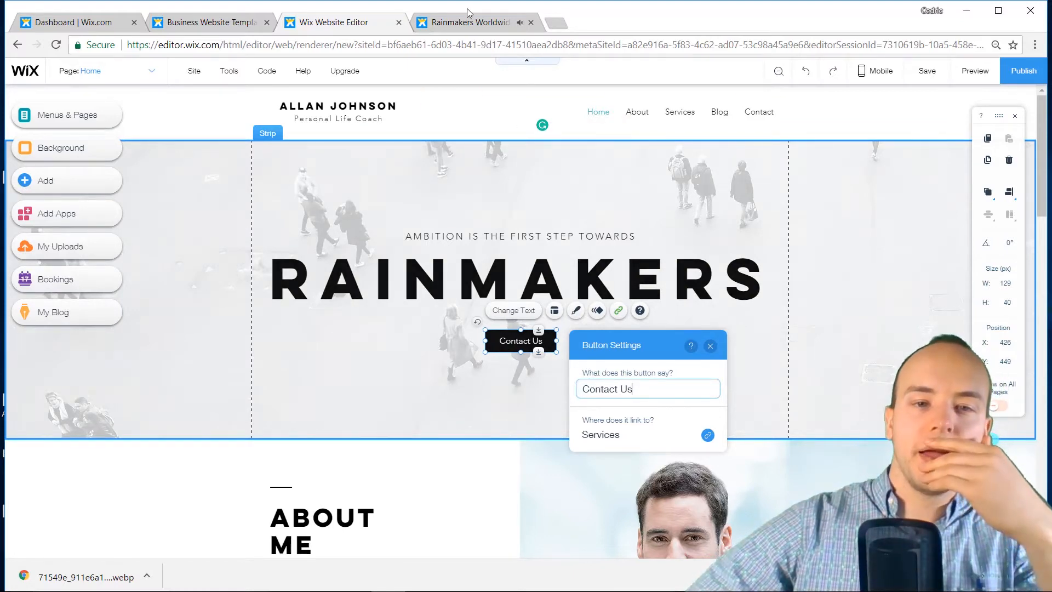
left_click(462, 25)
scroll(486, 303, "up", 3)
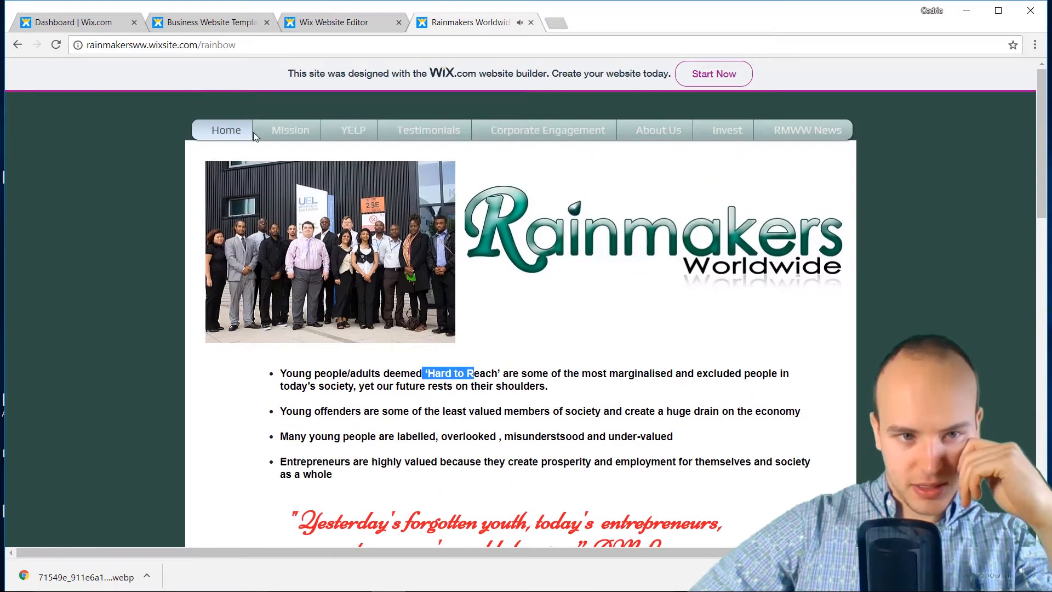
On the old Mission page, select 'provide transformational experiences for' from Our Vision
left_click(276, 130)
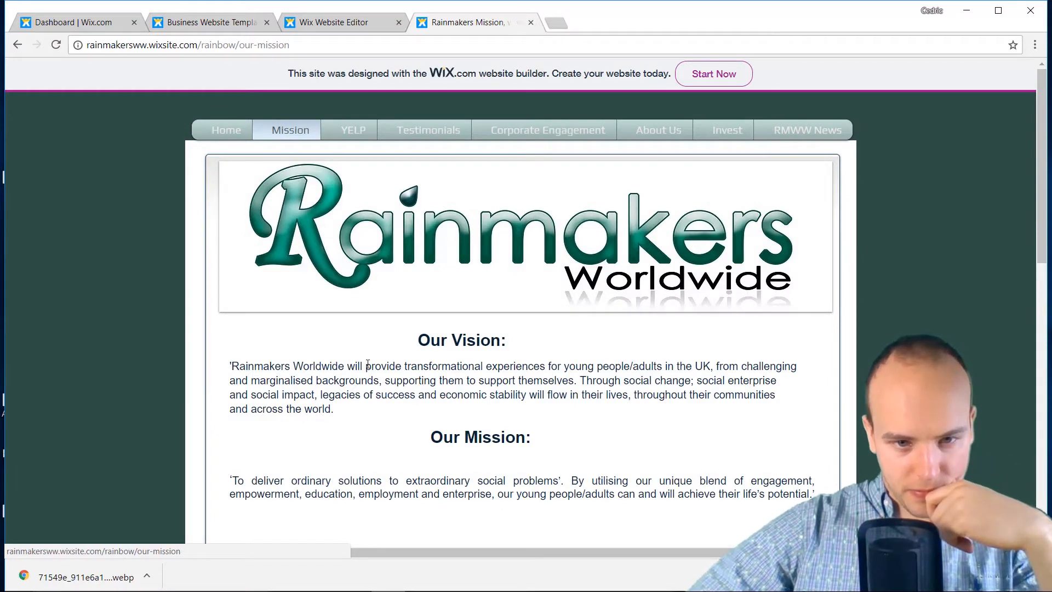
left_click_drag(367, 365, 442, 365)
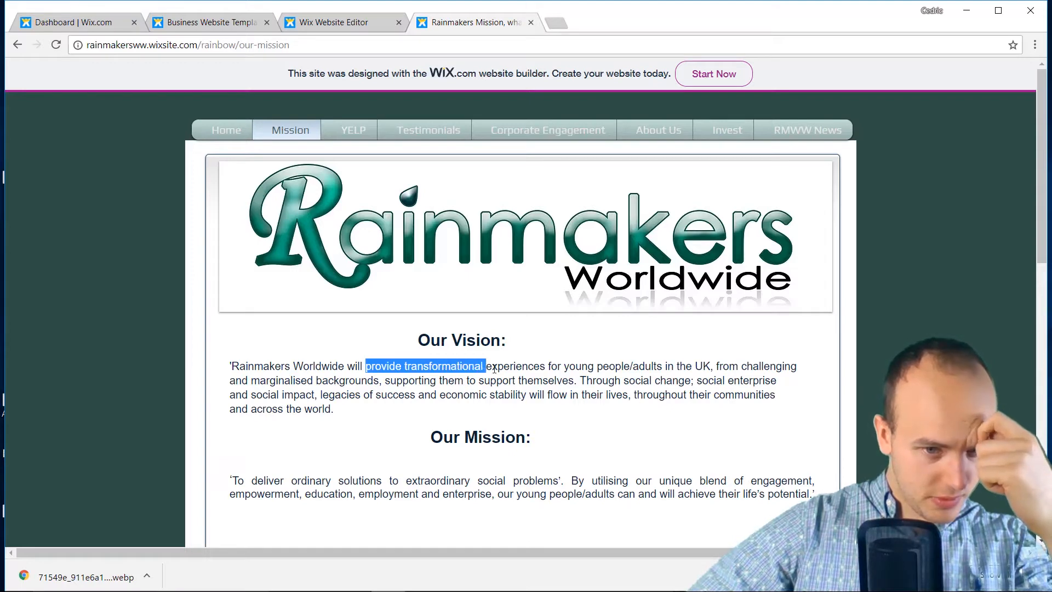
left_click_drag(534, 365, 559, 365)
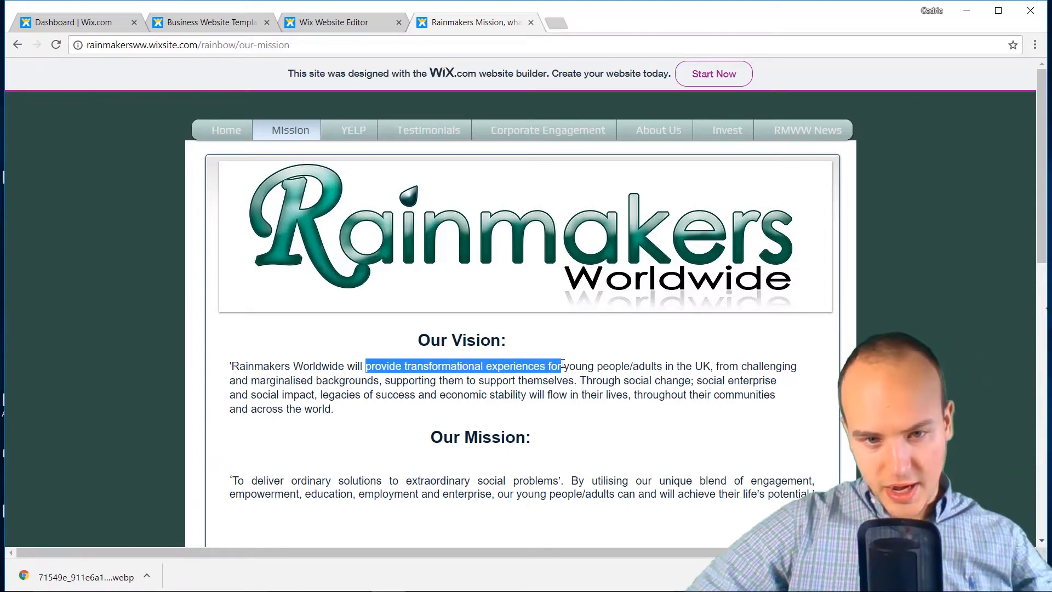
left_click(327, 23)
Paste and adjust the tagline to read 'Providing transformational experiences for companies'
left_click(463, 236)
double_click(463, 237)
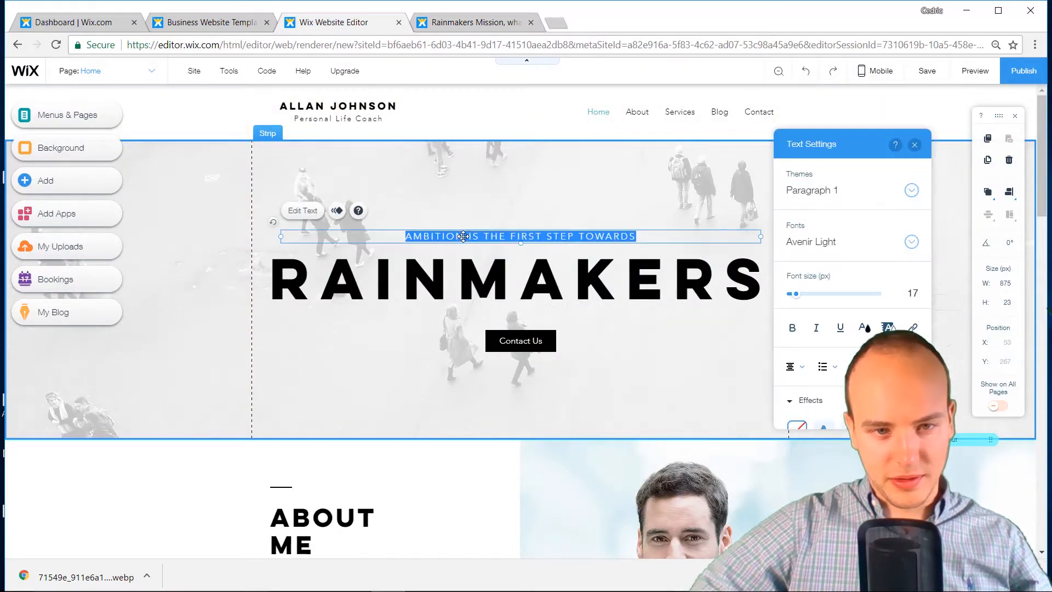
type("provide transformational experiences for")
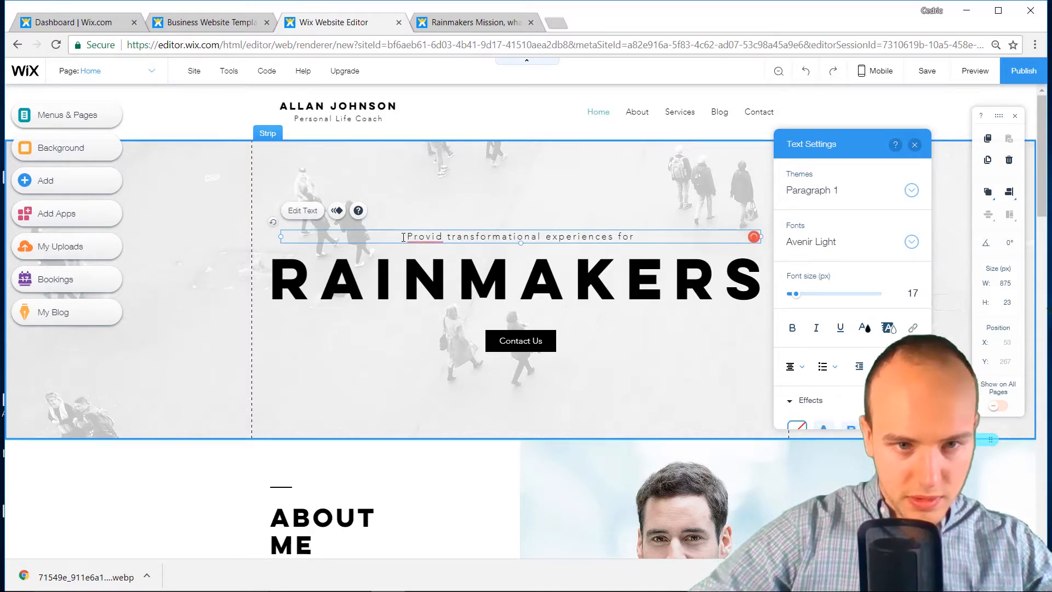
type("ing")
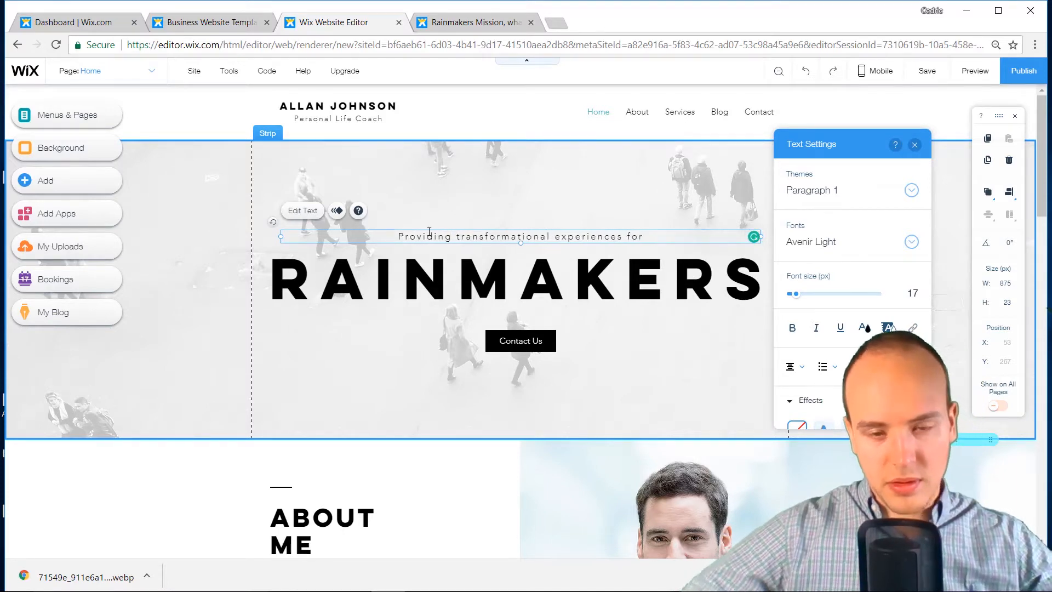
left_click(647, 240)
type("c")
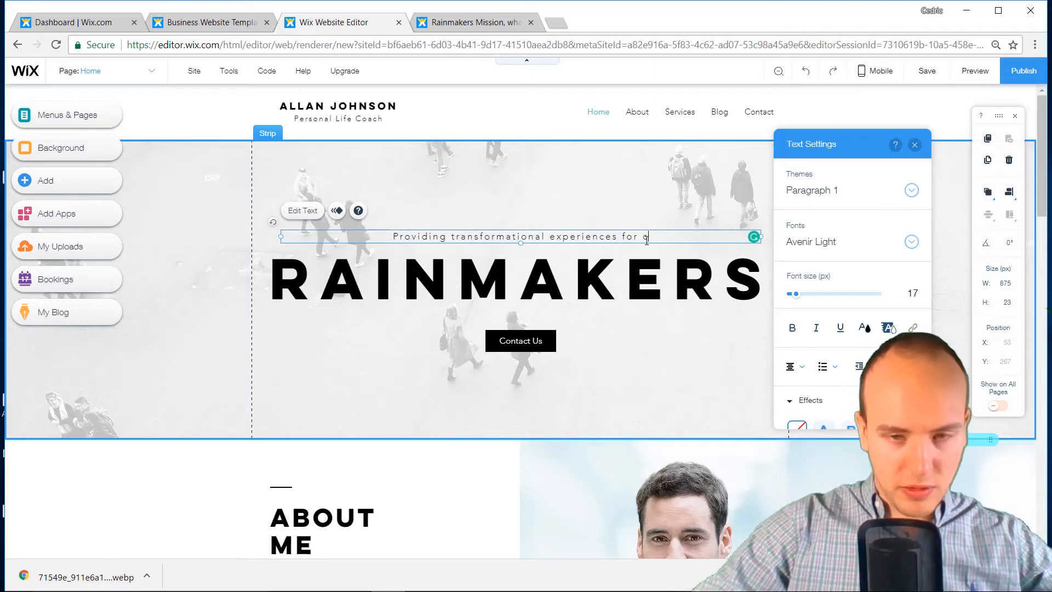
type("ompanies")
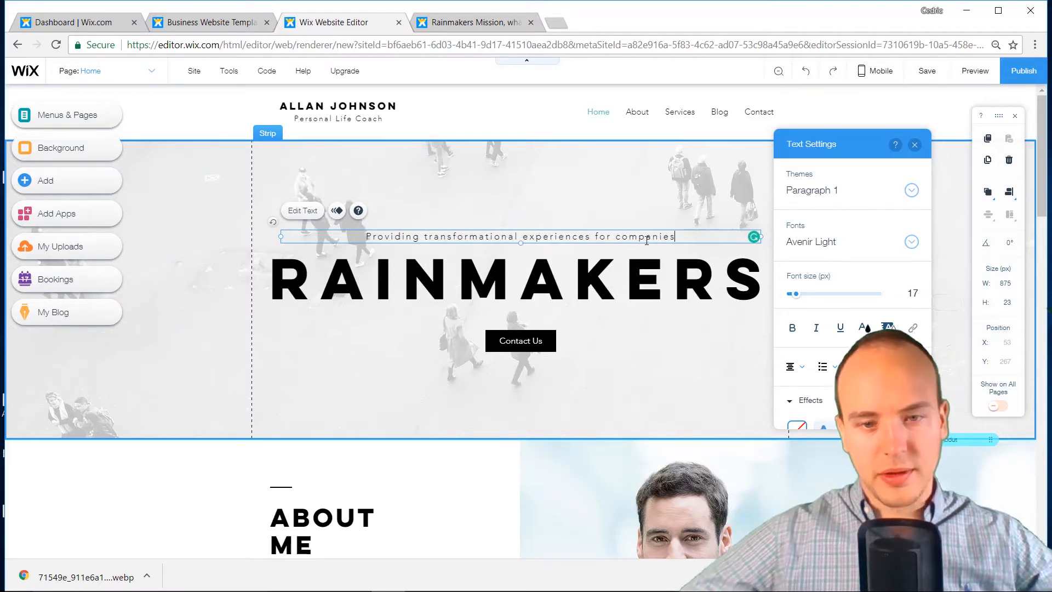
left_click(630, 209)
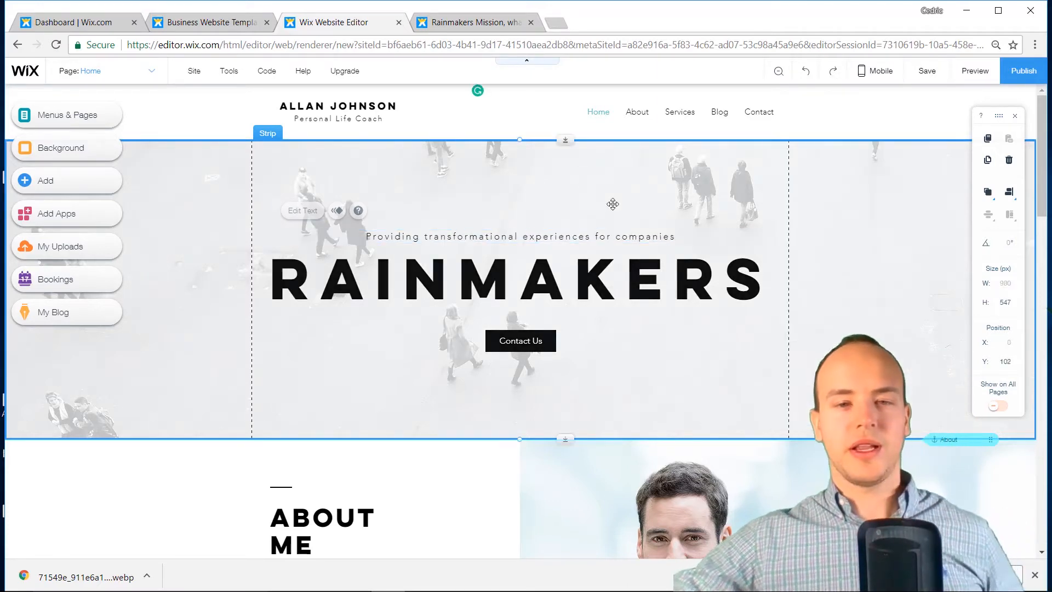
left_click(542, 335)
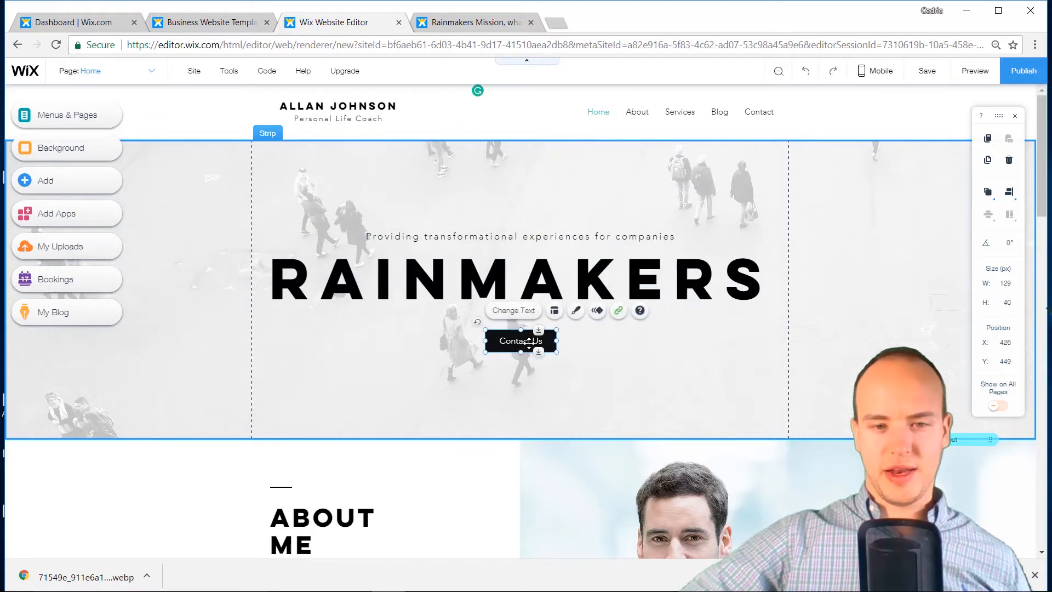
Give the Contact Us button a teal fill and a fully transparent border
left_click(576, 313)
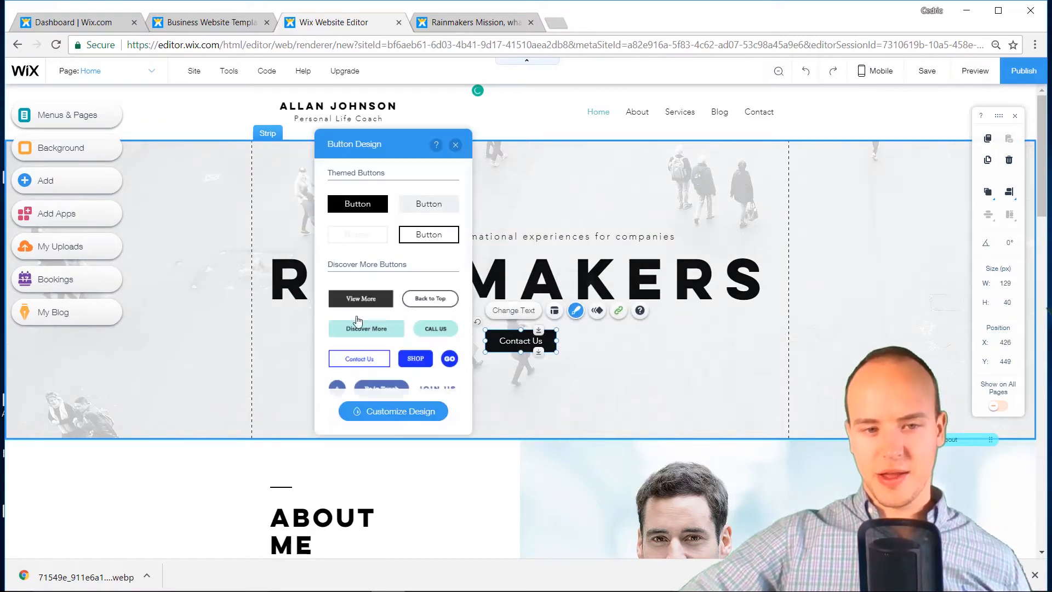
left_click(392, 415)
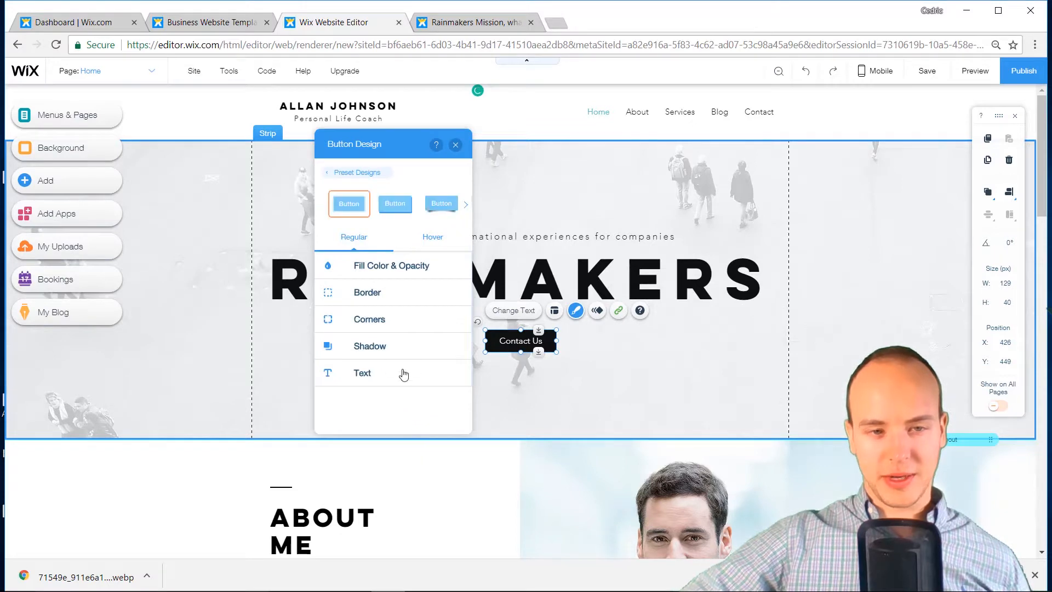
left_click(380, 280)
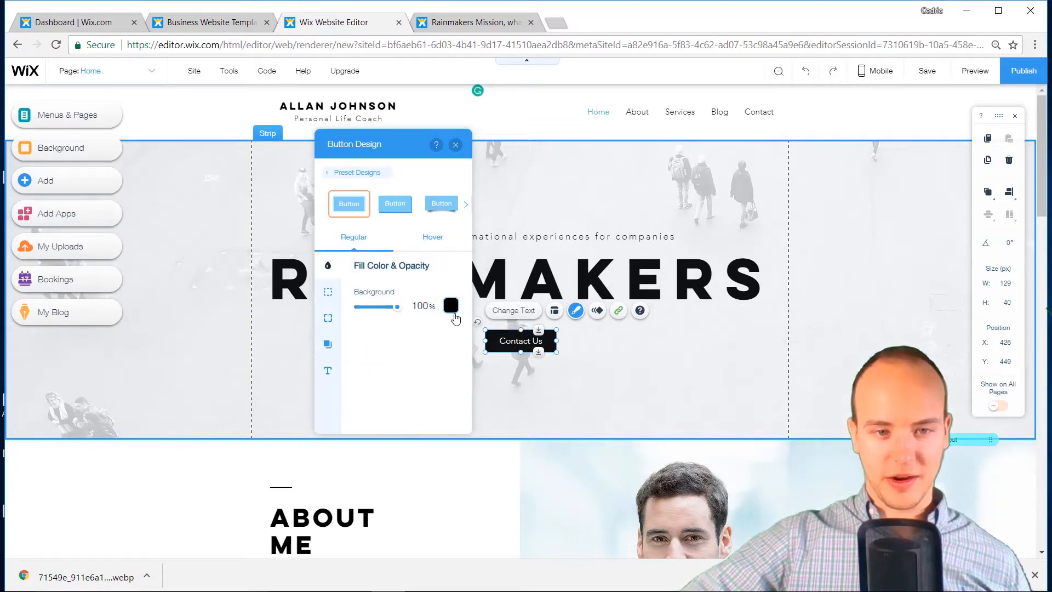
left_click(452, 309)
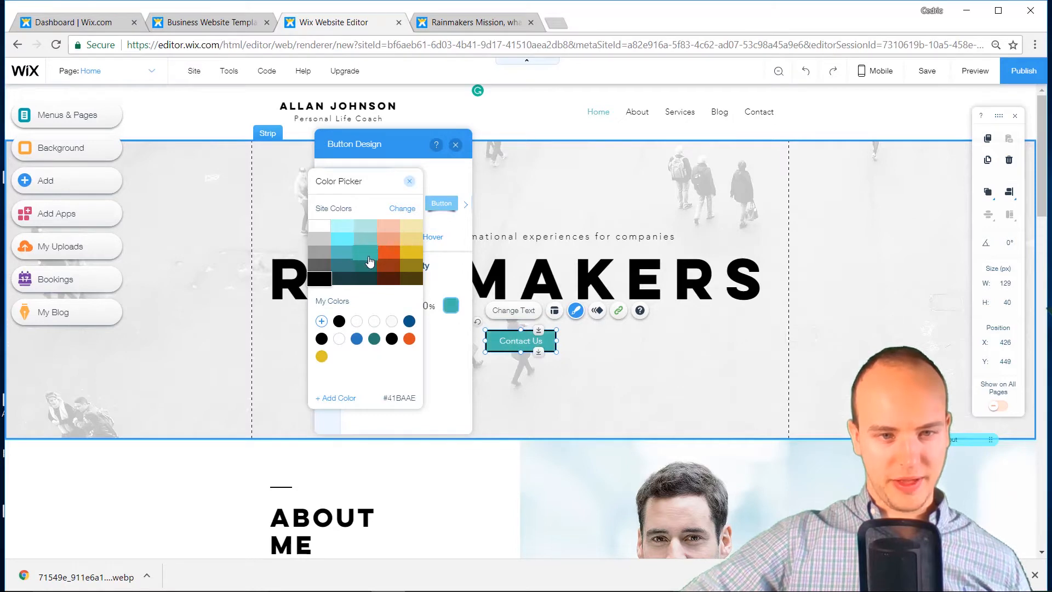
left_click(412, 184)
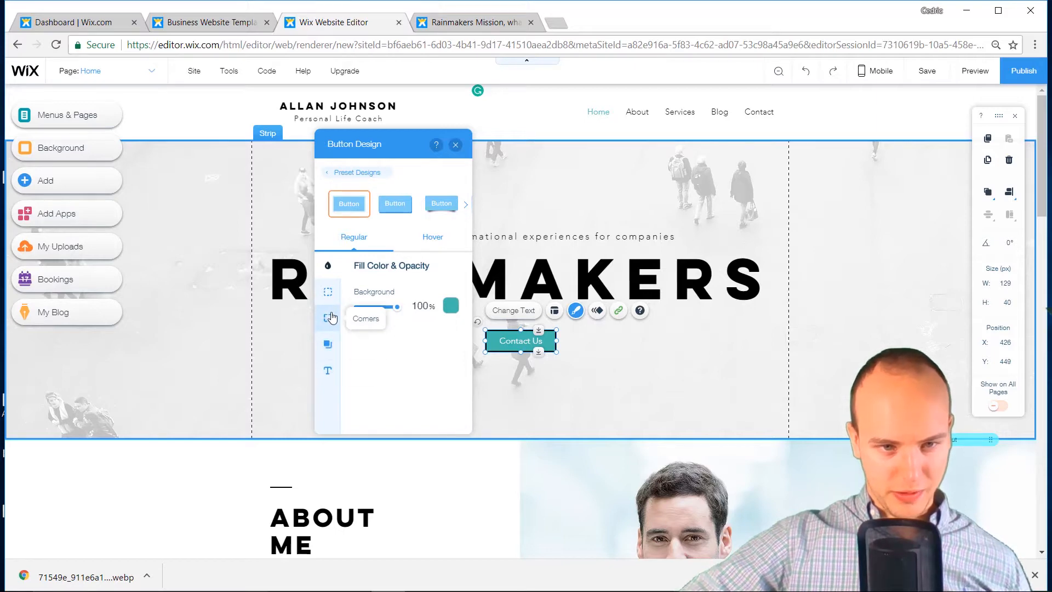
left_click(328, 293)
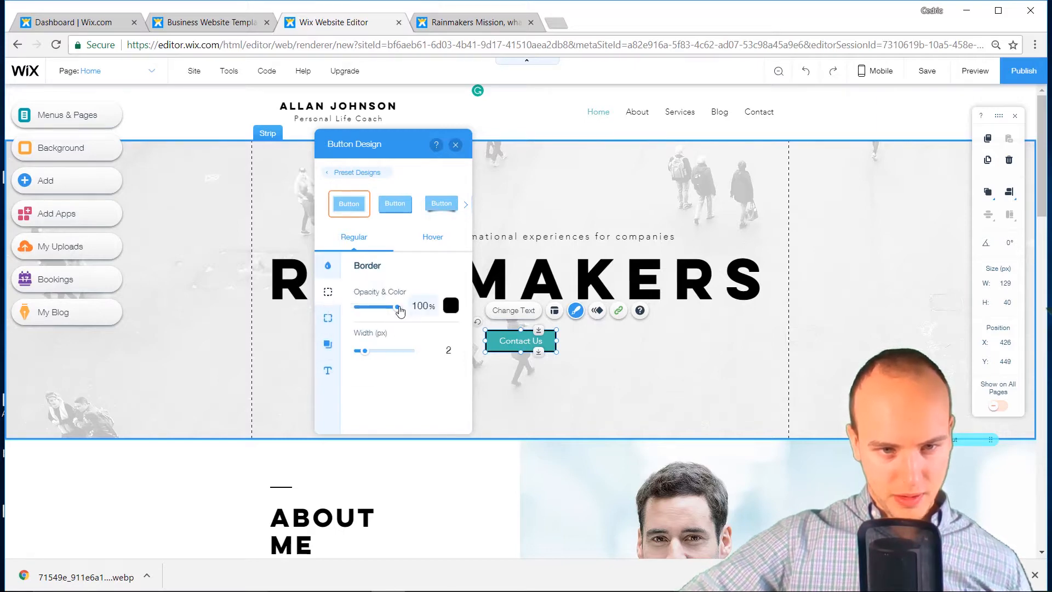
left_click_drag(399, 310, 329, 313)
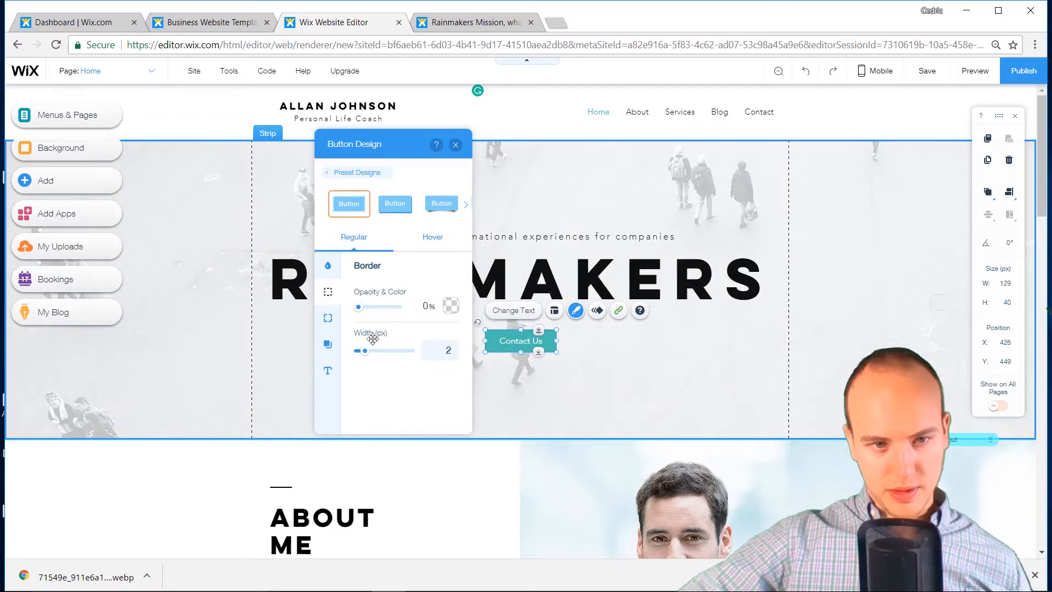
left_click(468, 342)
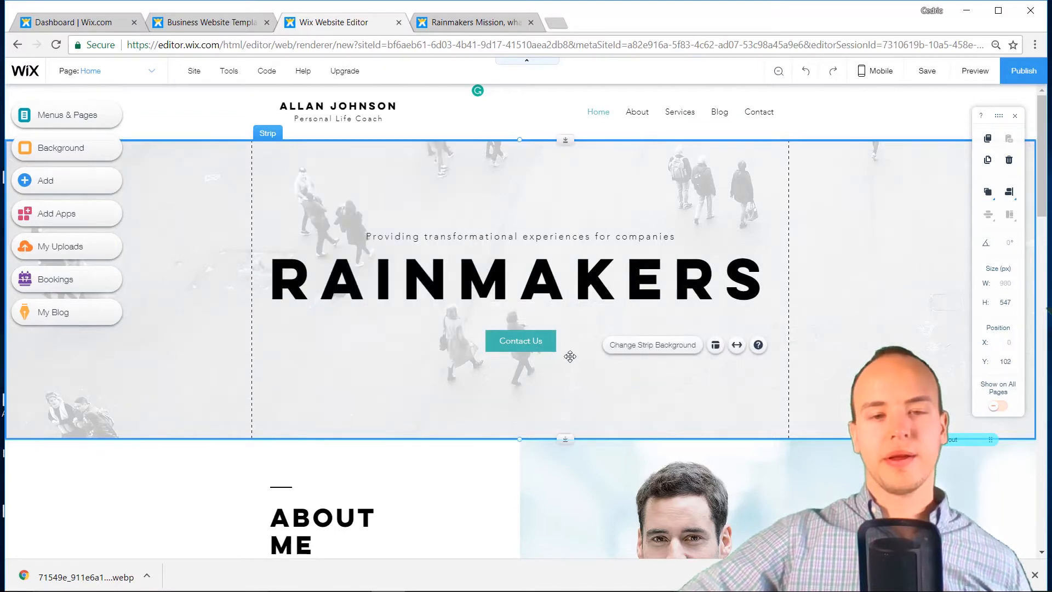
Enlarge the Contact Us button's label text to font size 32
left_click(539, 341)
left_click(529, 312)
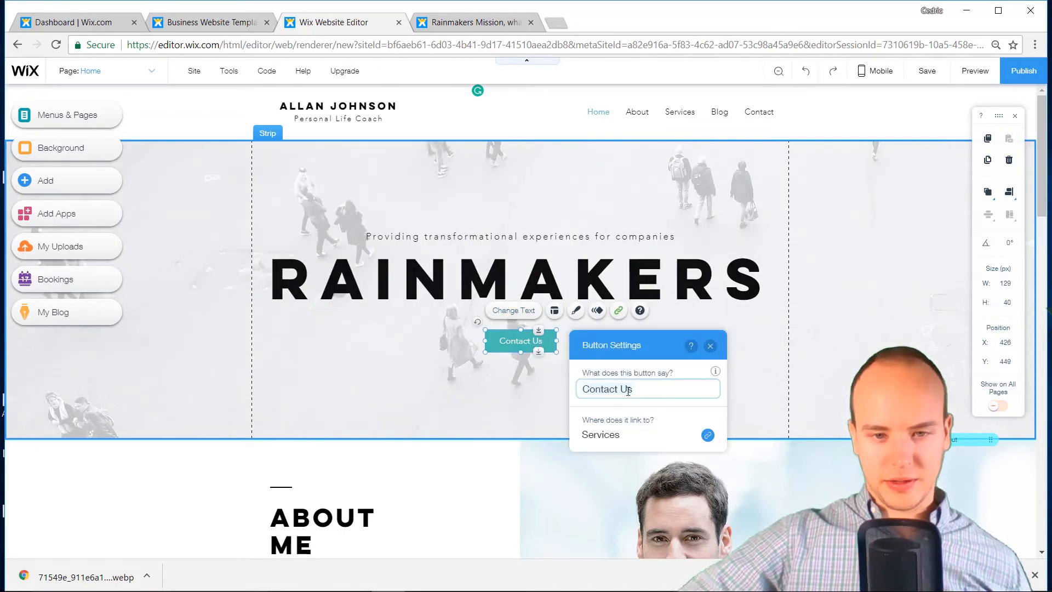
left_click(775, 383)
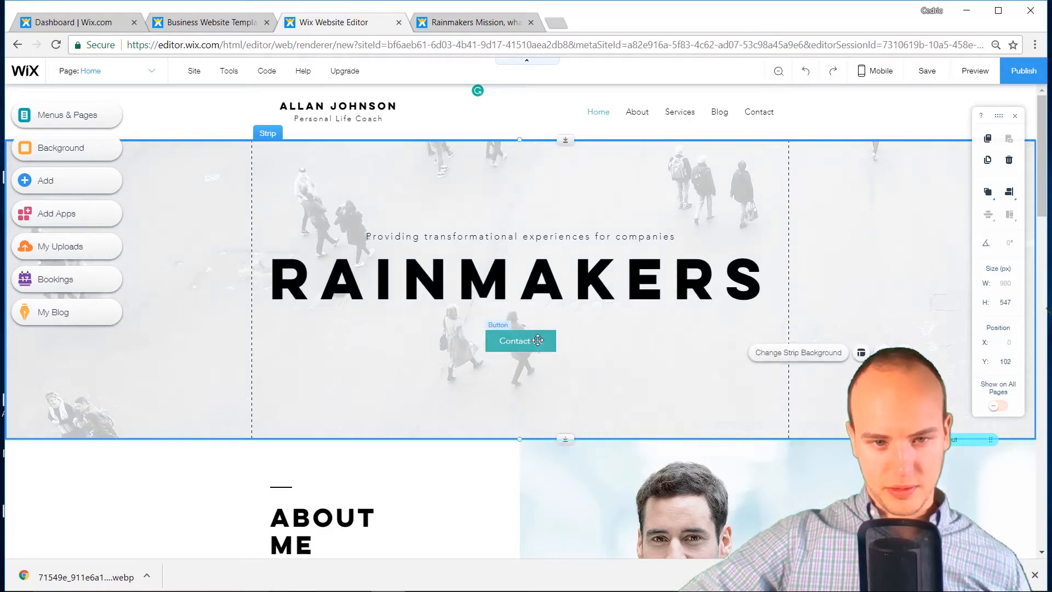
left_click(538, 341)
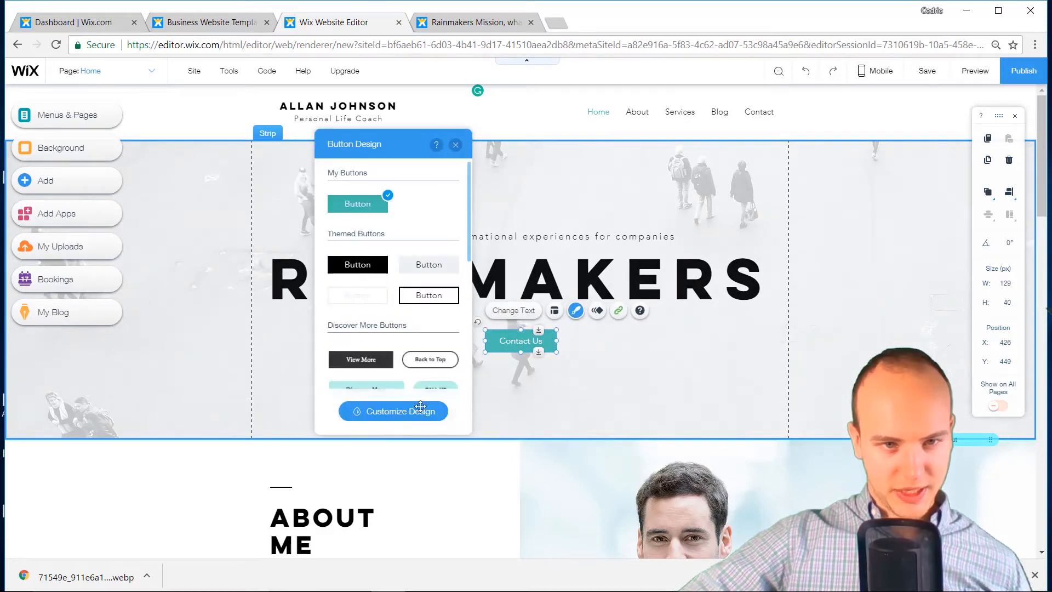
left_click(421, 410)
left_click(355, 375)
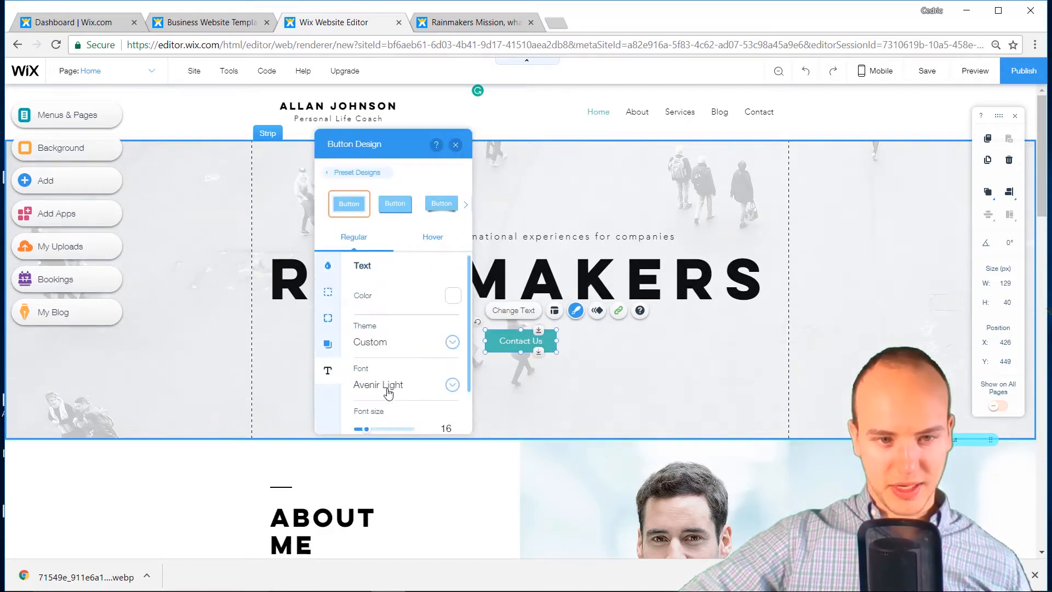
scroll(383, 387, "down", 1)
left_click_drag(374, 387, 376, 388)
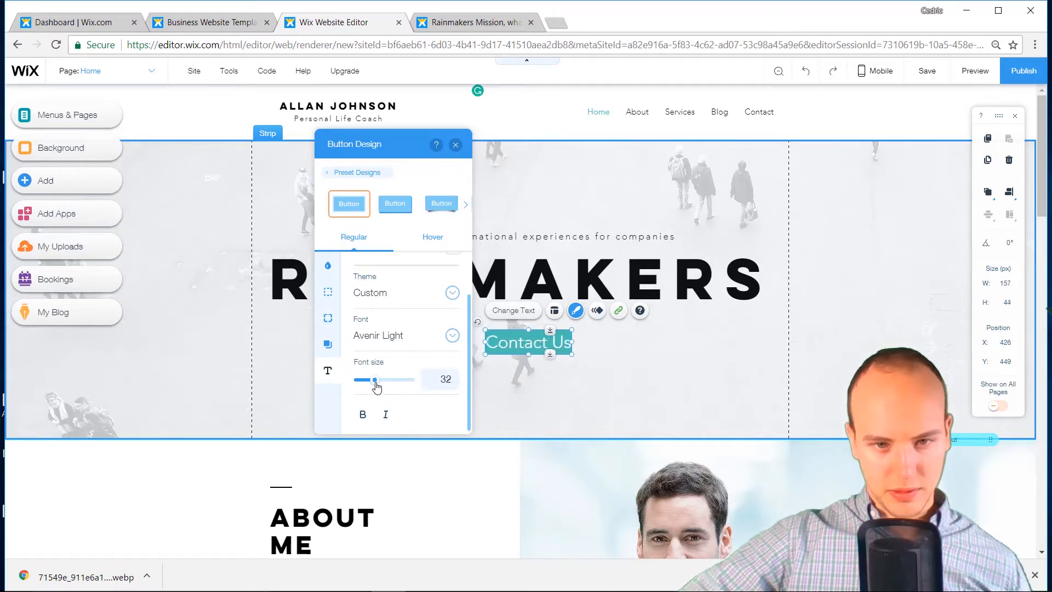
left_click(503, 361)
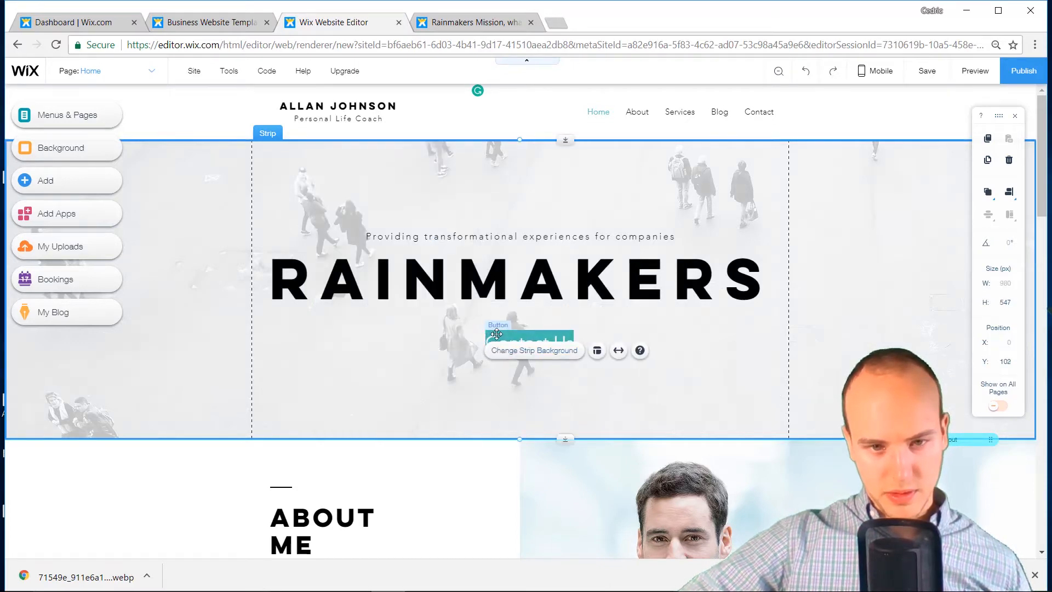
Recentre the Contact Us button and move the tagline below the RAINMAKERS heading
left_click(496, 334)
left_click_drag(488, 343, 454, 343)
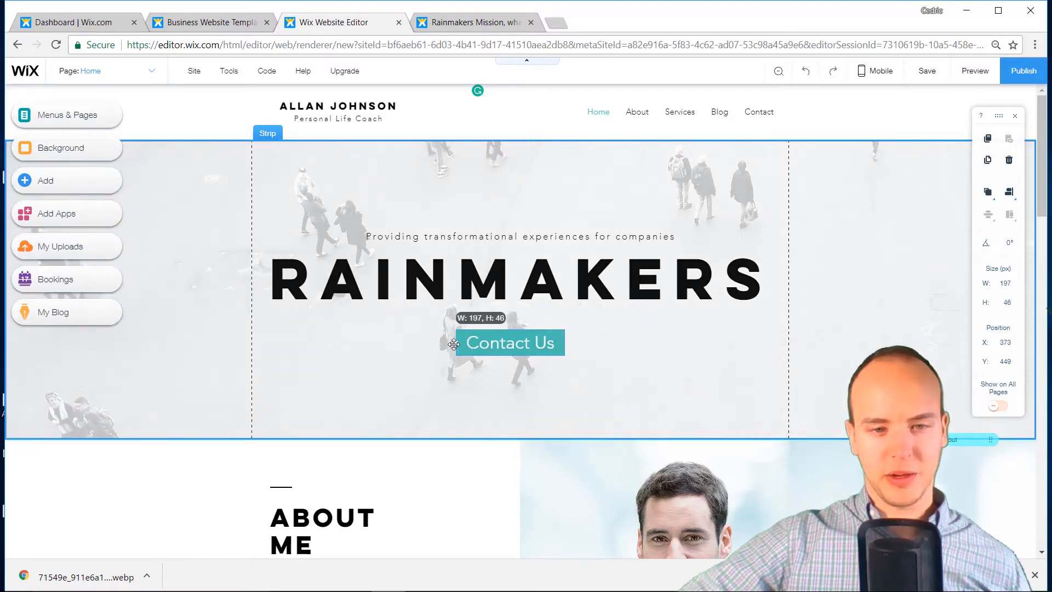
mouse_move(520, 342)
left_mouse_down()
mouse_move(520, 351)
mouse_move(531, 347)
left_mouse_up()
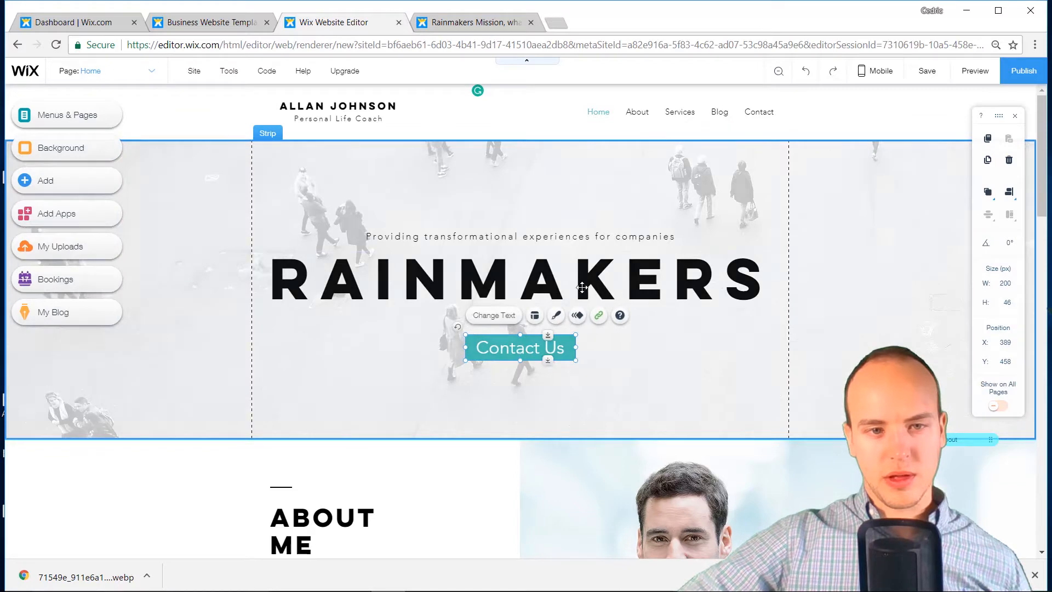
left_click(531, 234)
left_click_drag(537, 284, 536, 271)
left_click_drag(530, 236, 530, 306)
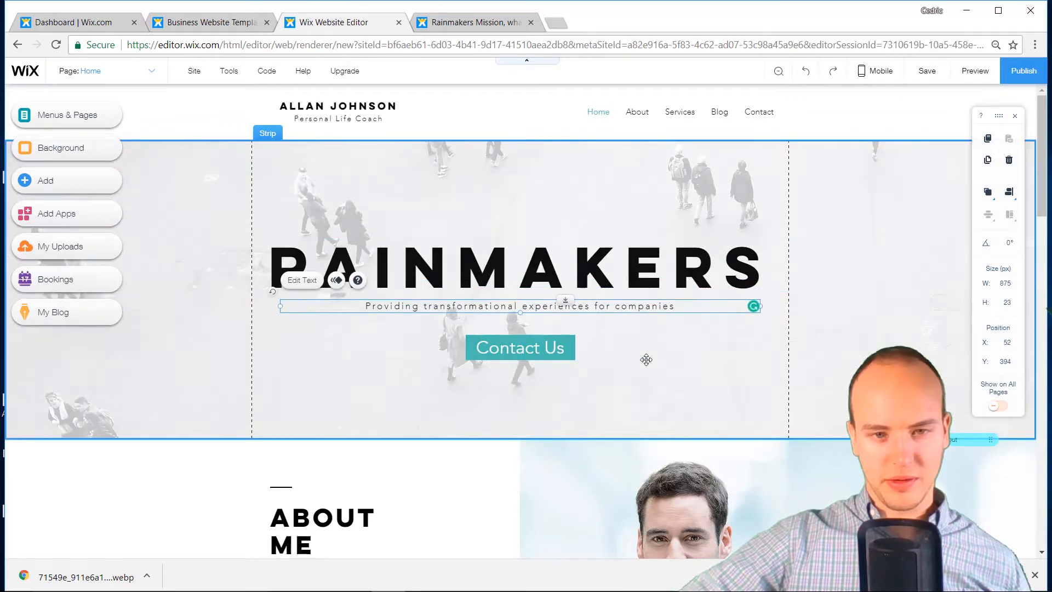
left_click(646, 360)
left_click(587, 306)
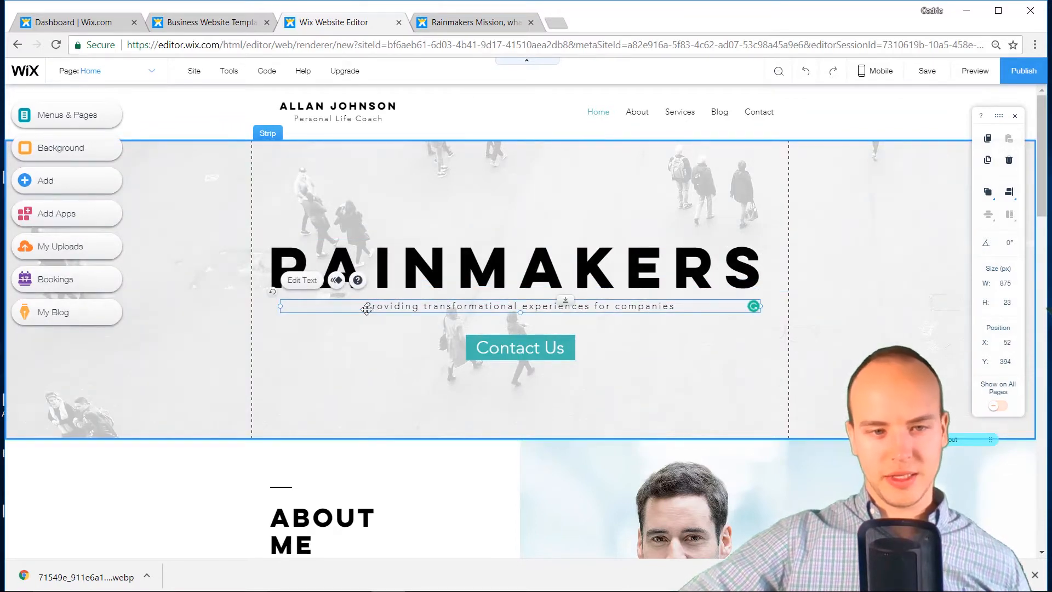
Set the tagline's font to Georgia at size 29
left_click(302, 280)
left_click(911, 243)
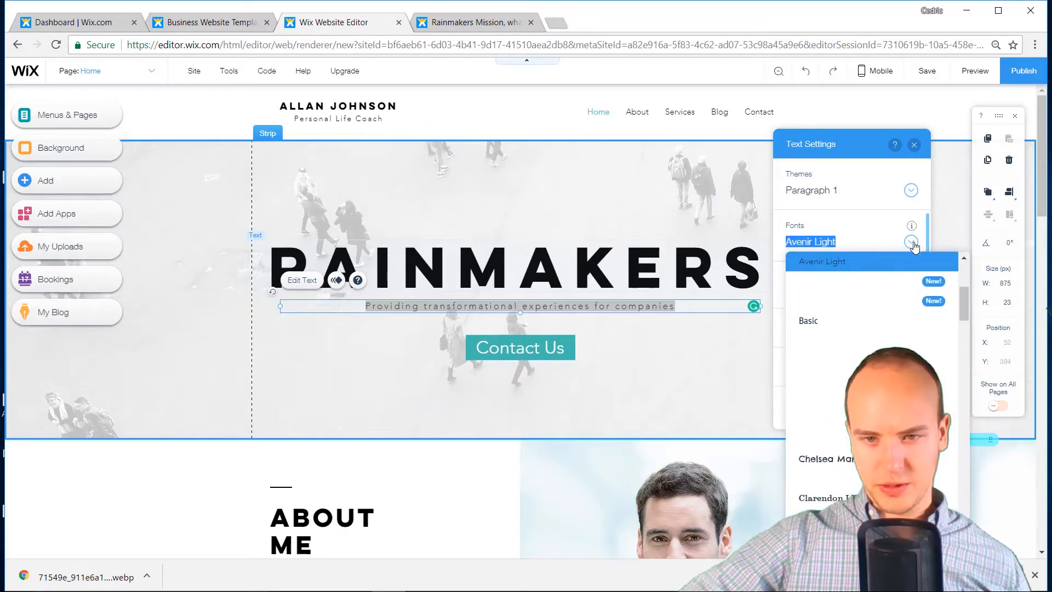
scroll(904, 336, "down", 5)
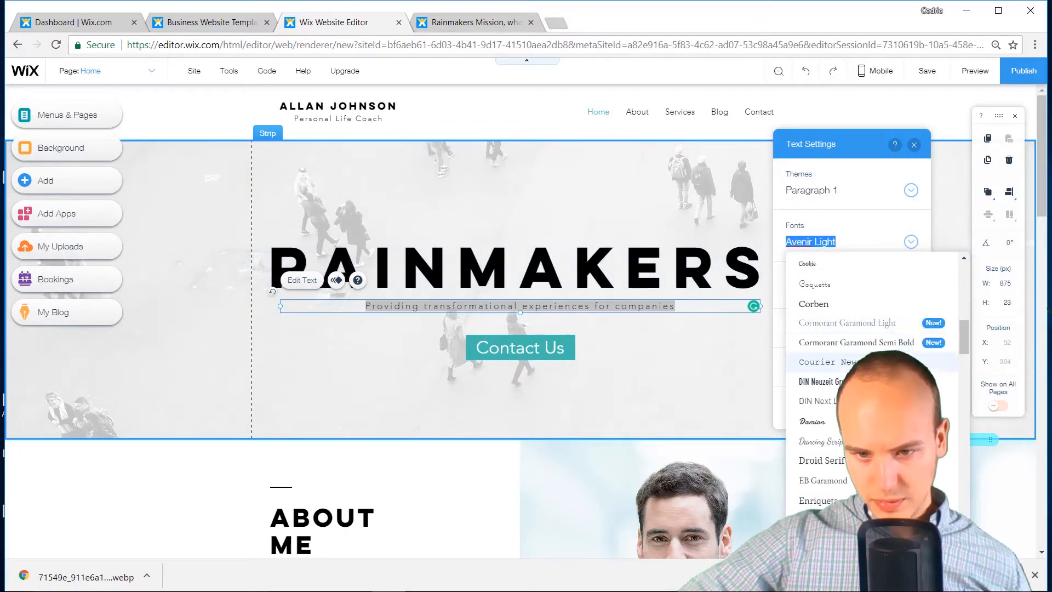
scroll(872, 361, "down", 3)
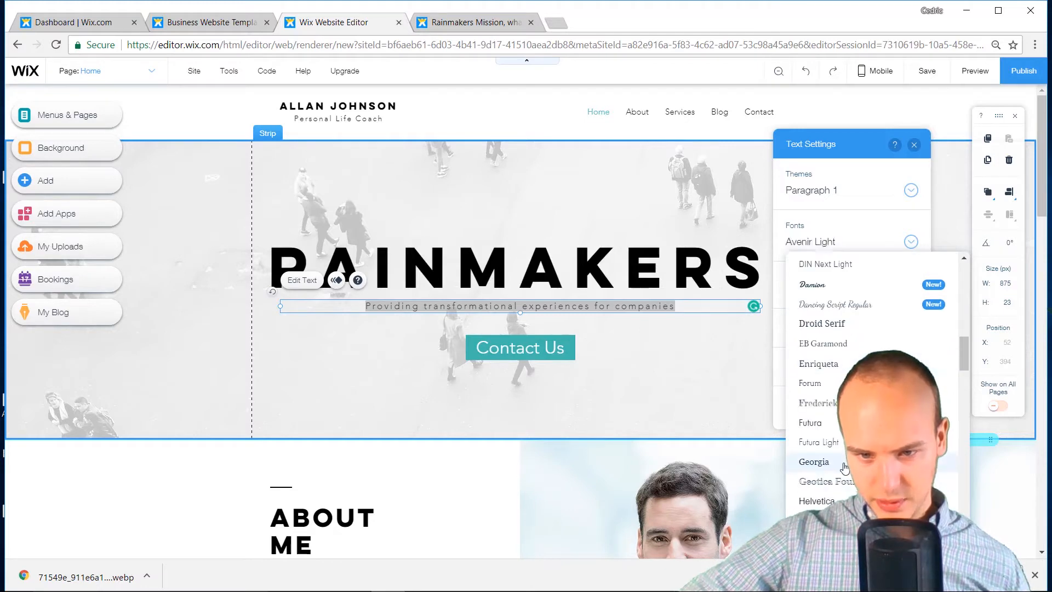
left_click(814, 462)
left_click_drag(796, 294, 803, 295)
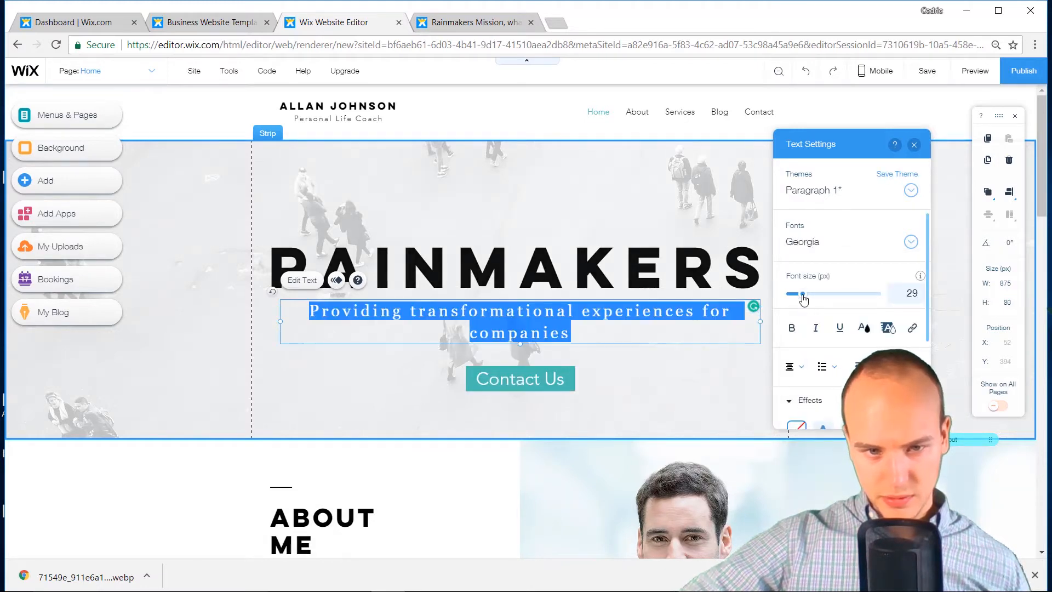
left_click(630, 379)
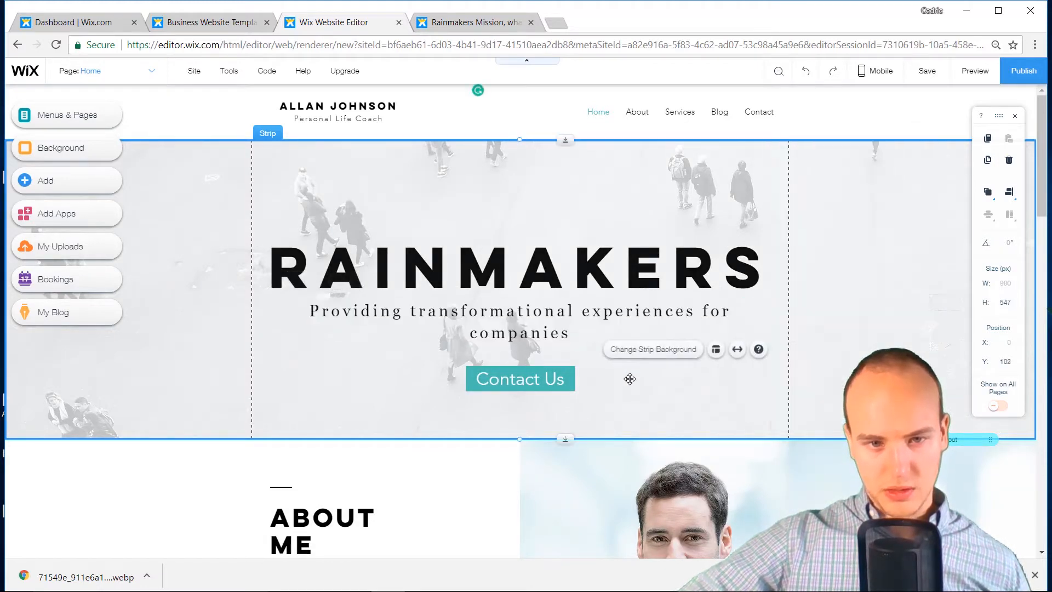
Nudge the Contact Us button slightly higher in the hero strip
scroll(630, 395, "down", 1)
left_click_drag(559, 320, 559, 314)
scroll(677, 347, "up", 1)
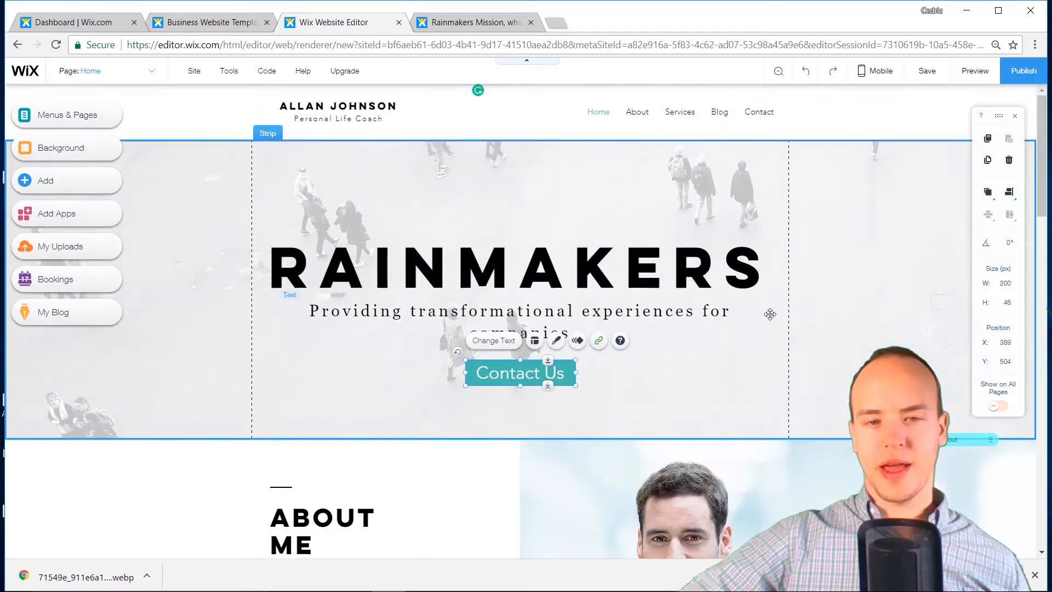
Put a light teal colour behind the hero strip photo and raise its opacity to 86
left_click(838, 327)
left_click(853, 307)
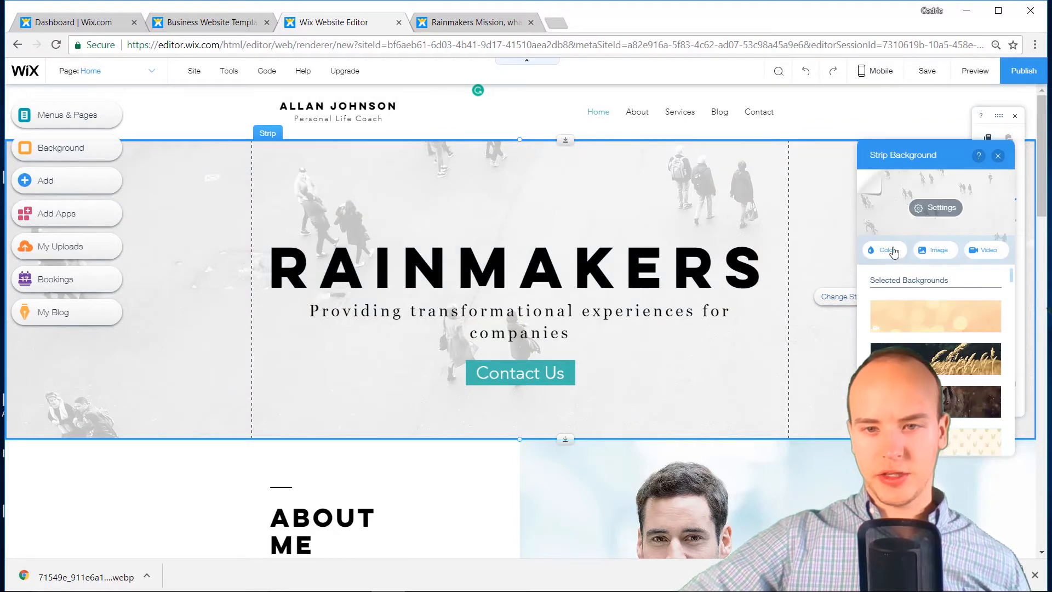
left_click(916, 216)
scroll(945, 284, "up", 2)
scroll(944, 283, "up", 1)
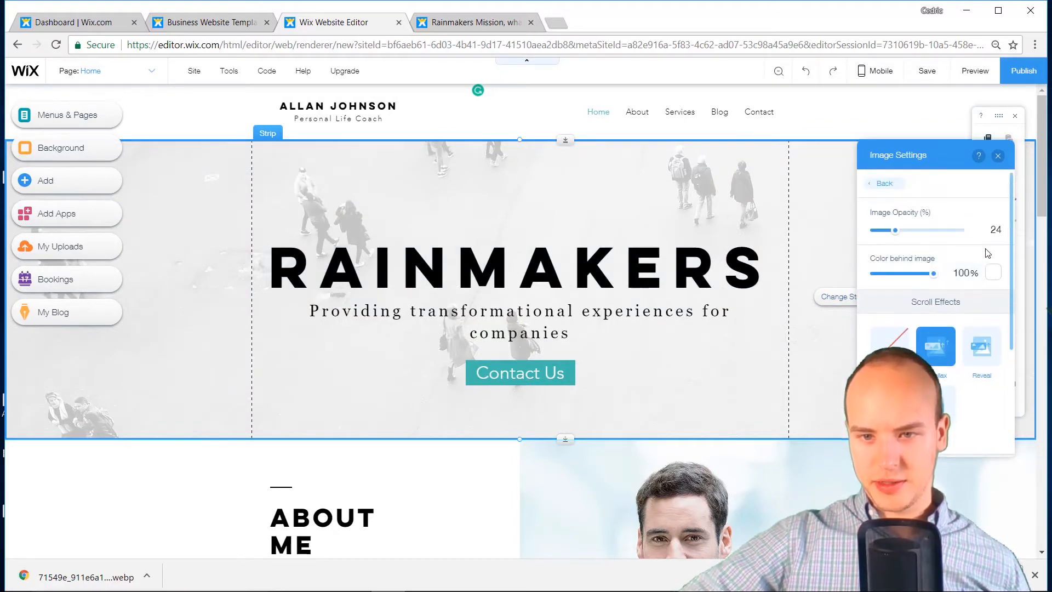
left_click(993, 274)
left_click(993, 374)
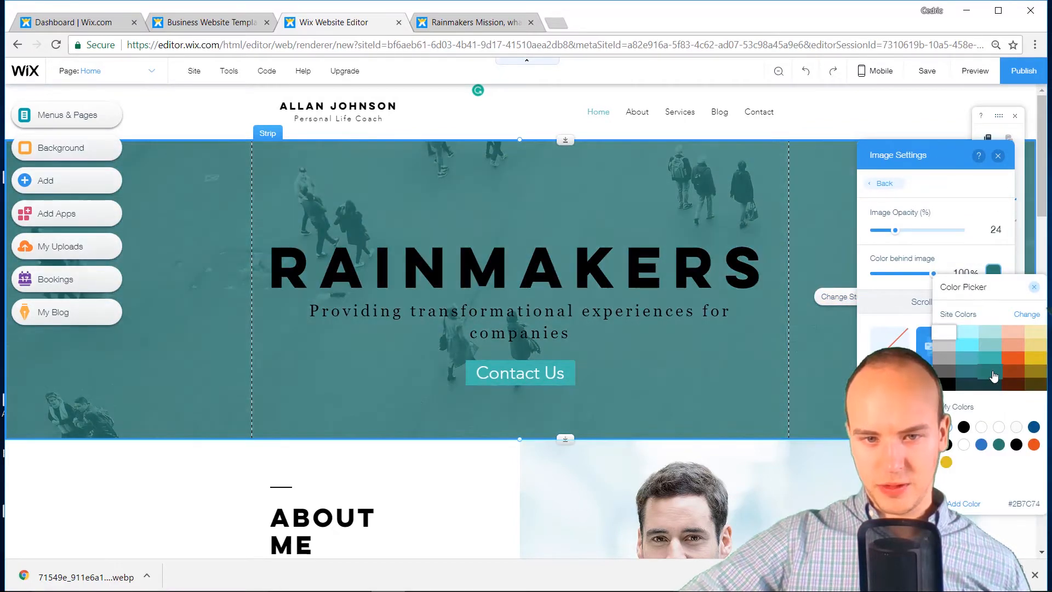
left_click(992, 358)
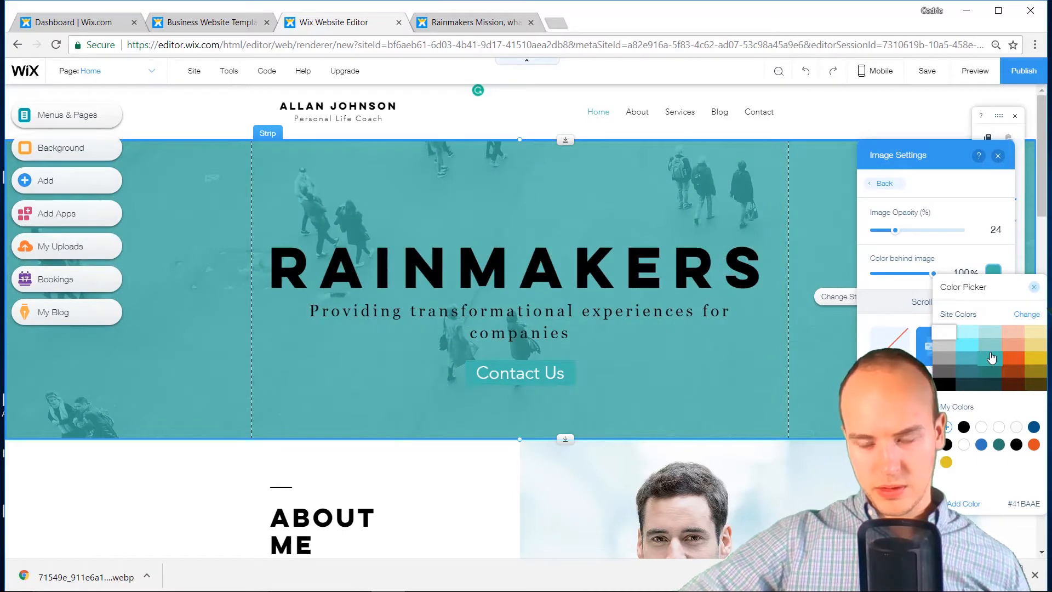
left_click_drag(895, 230, 947, 230)
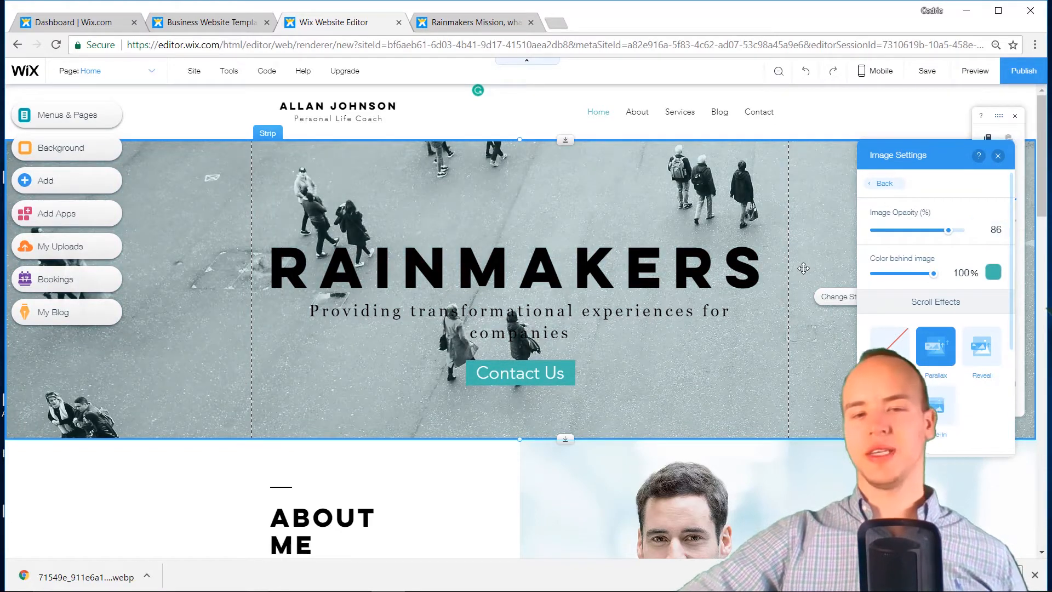
left_click(998, 156)
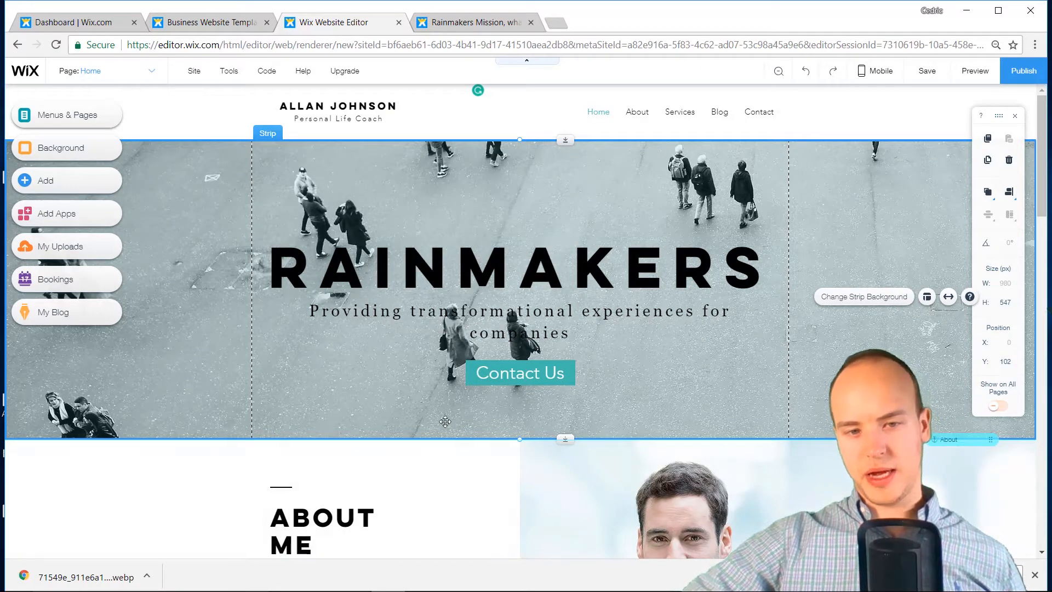
scroll(595, 370, "down", 3)
scroll(396, 353, "up", 3)
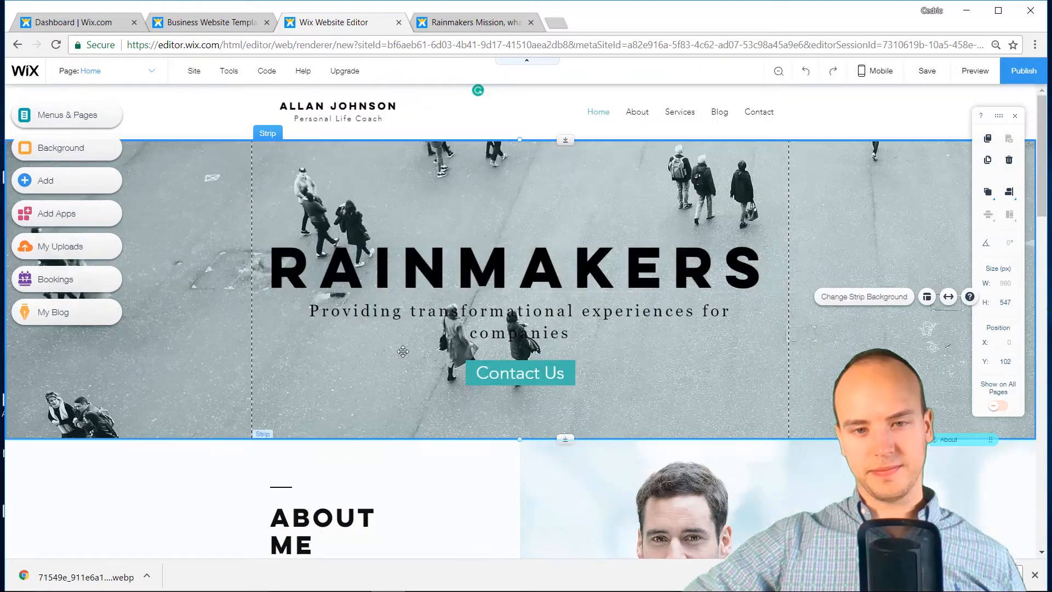
Open the About Us page on the old Rainmakers site
left_click(460, 23)
scroll(519, 188, "down", 8)
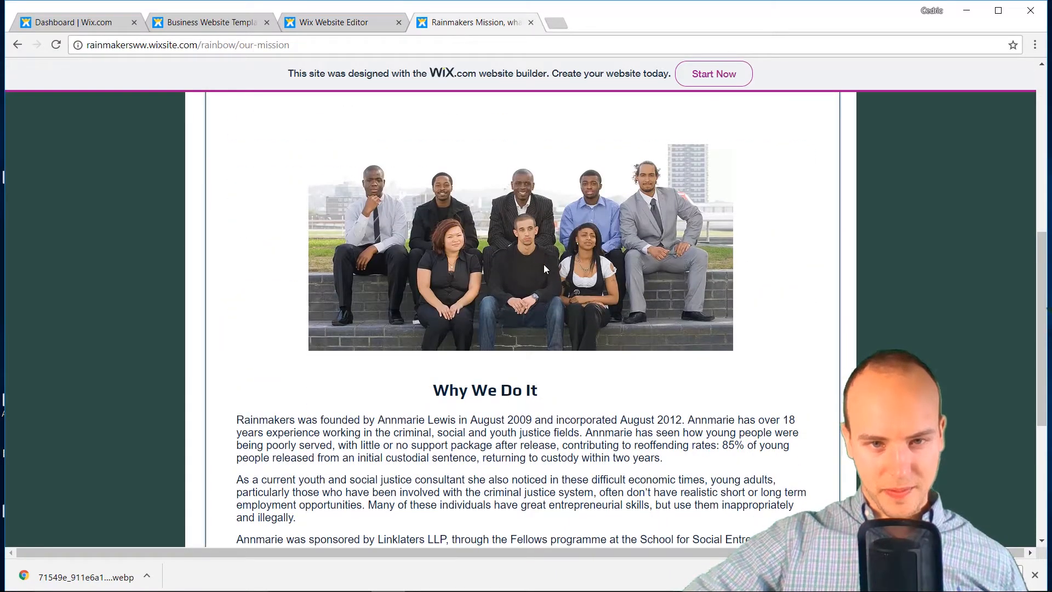
scroll(544, 264, "down", 6)
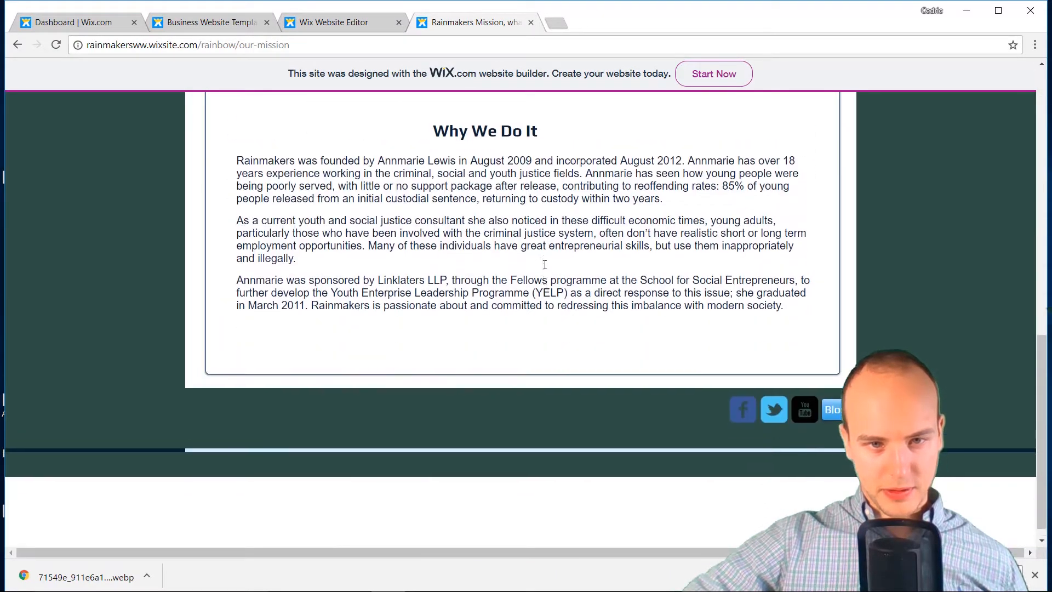
scroll(394, 112, "up", 15)
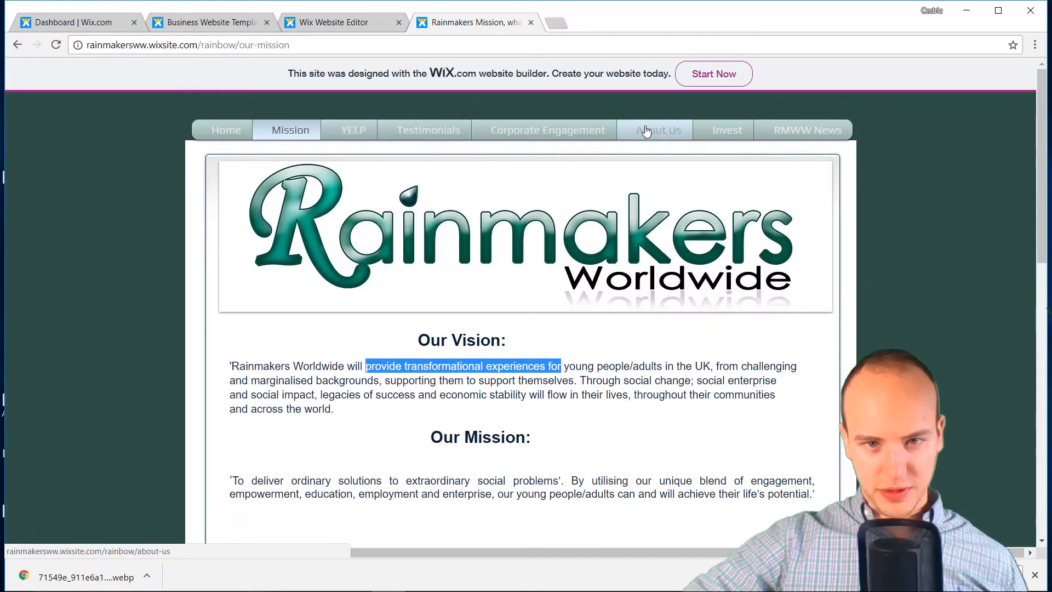
left_click(646, 130)
scroll(629, 162, "down", 10)
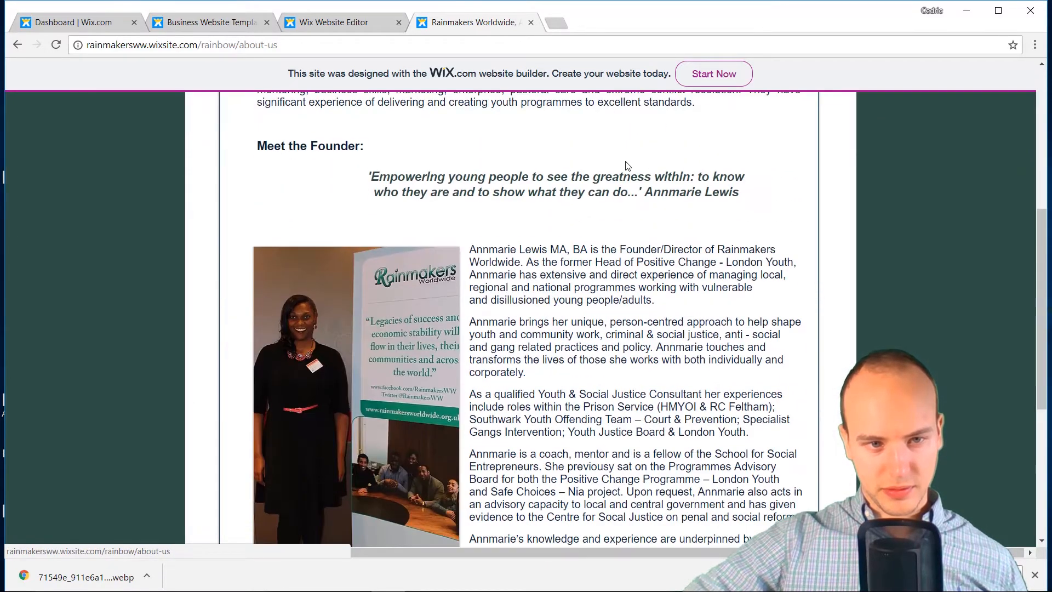
scroll(628, 166, "up", 5)
Drop the Save image as attempt and screenshot the founder's photo instead
right_click(313, 365)
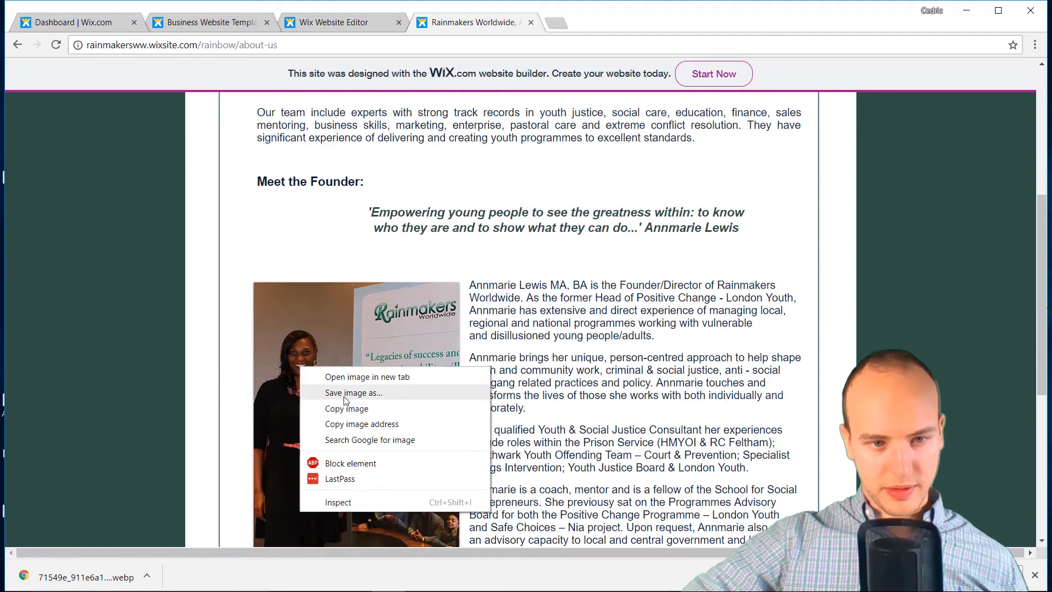
left_click(344, 396)
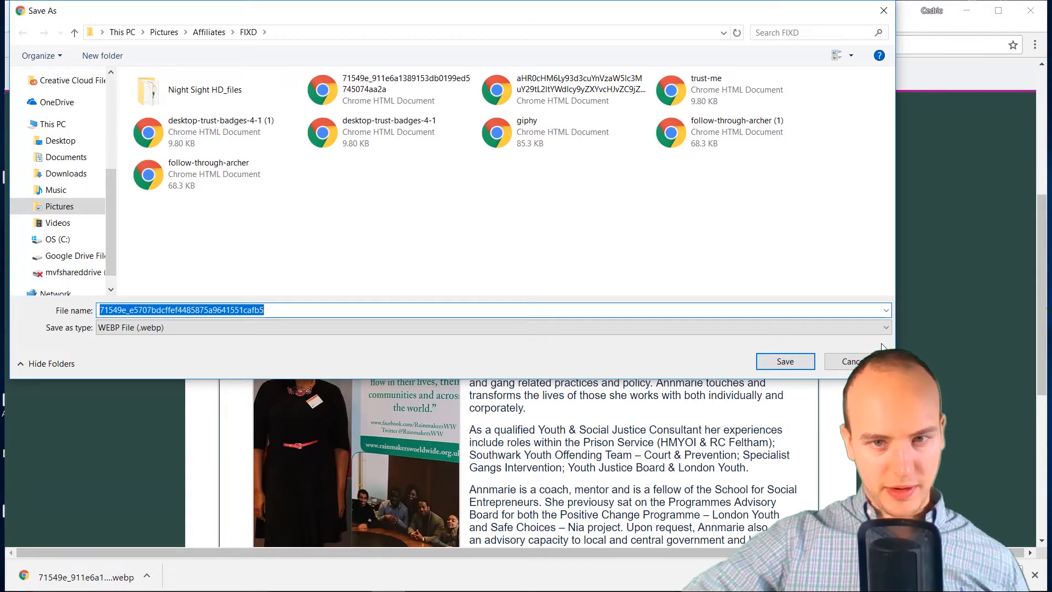
key("Escape")
scroll(784, 342, "down", 3)
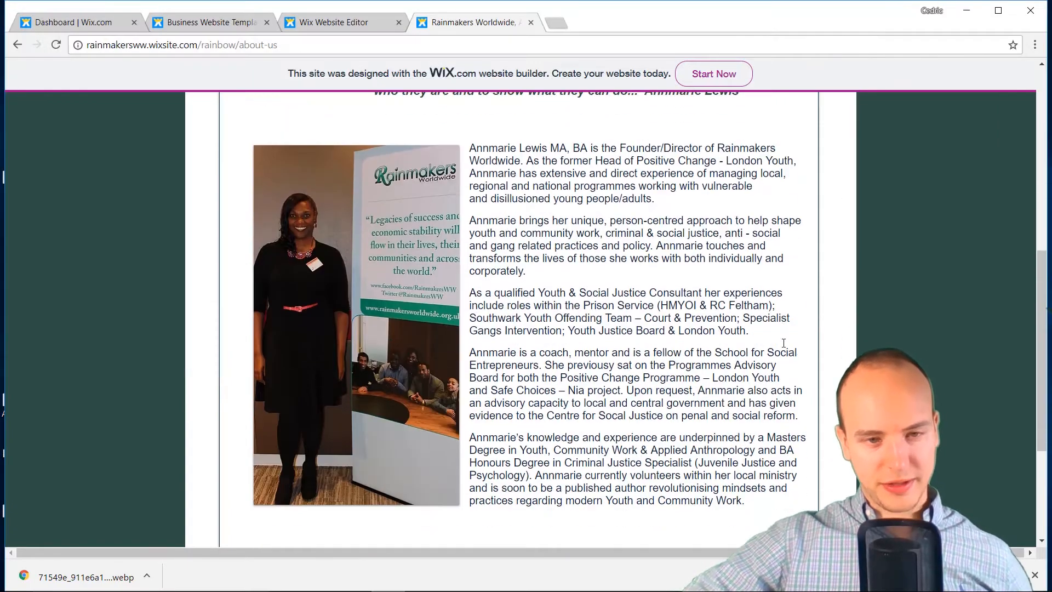
key("Print")
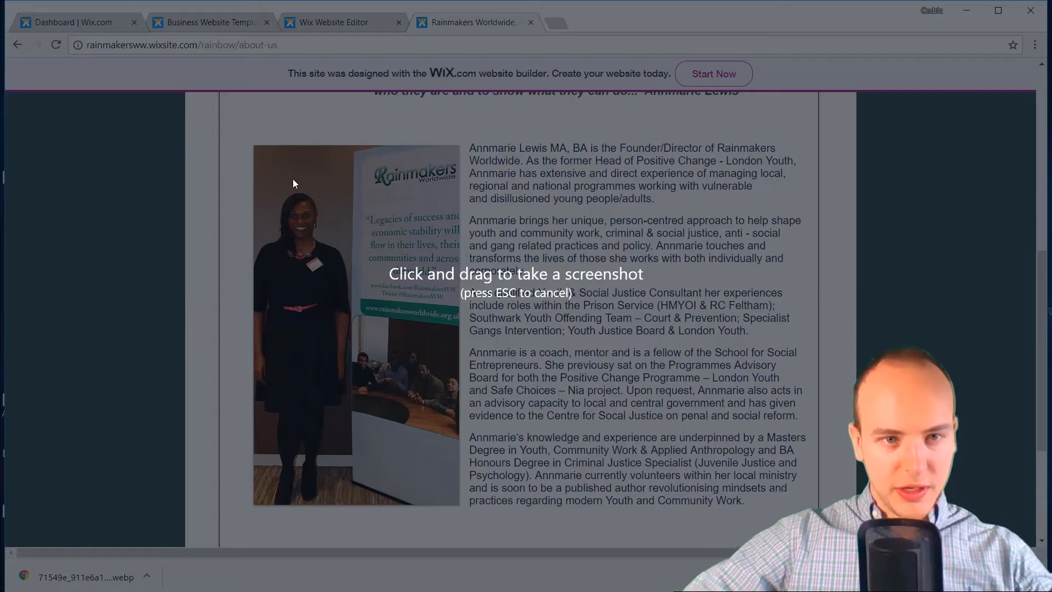
left_click_drag(254, 146, 458, 505)
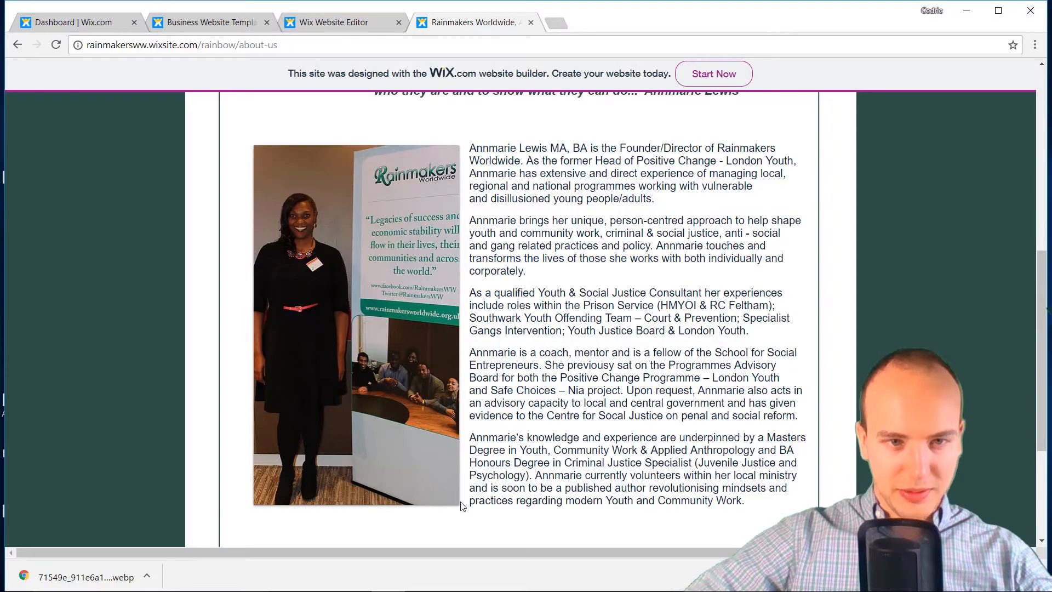
Load the screenshot's share link in a new browser tab
left_click(550, 24)
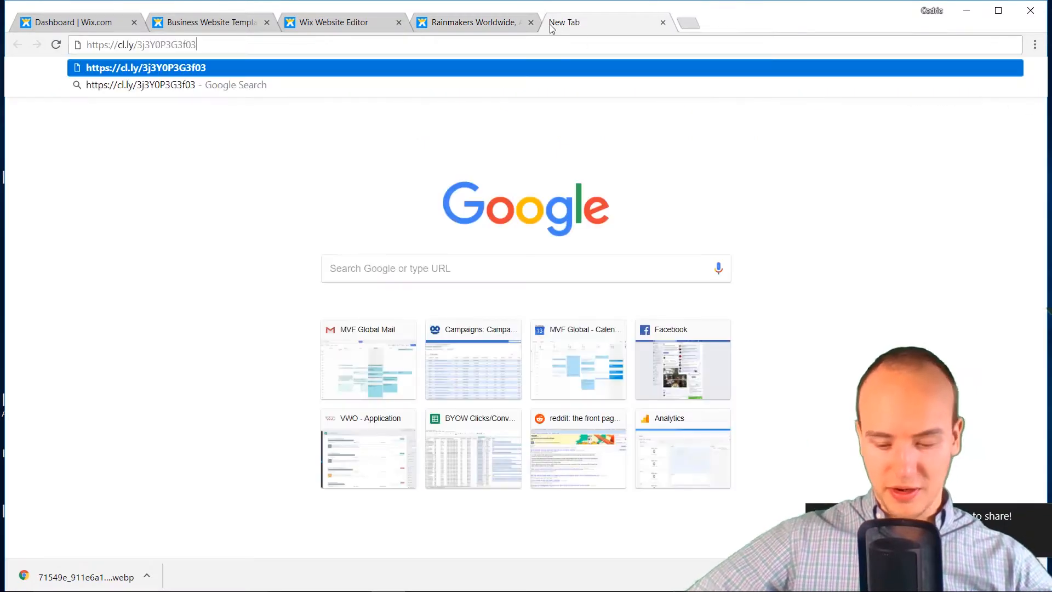
key("Return")
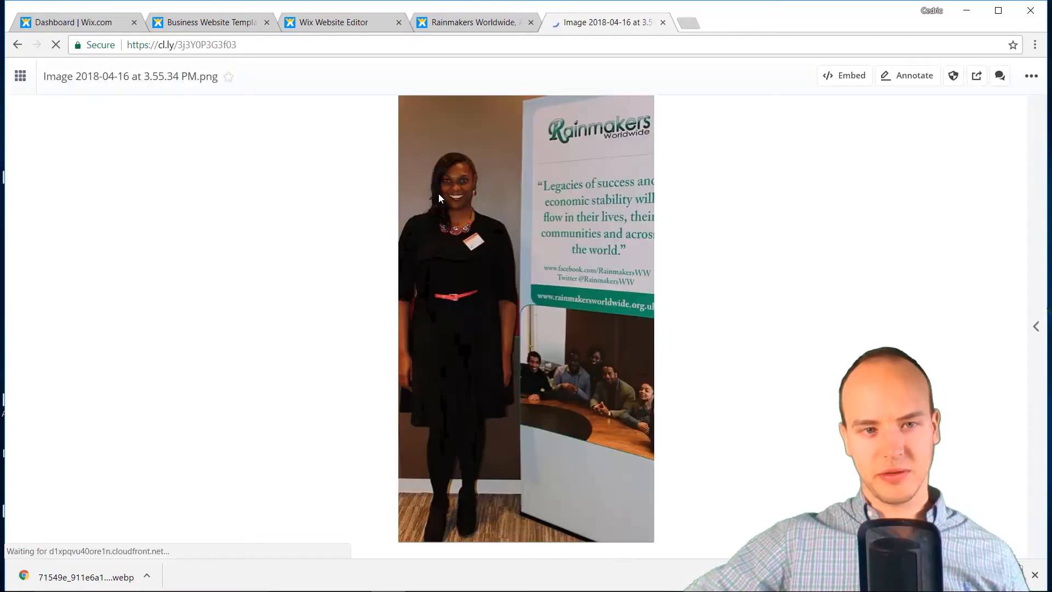
Save the shared photo as rainmakers.png and return to the old About Us page
right_click(466, 181)
left_click(491, 208)
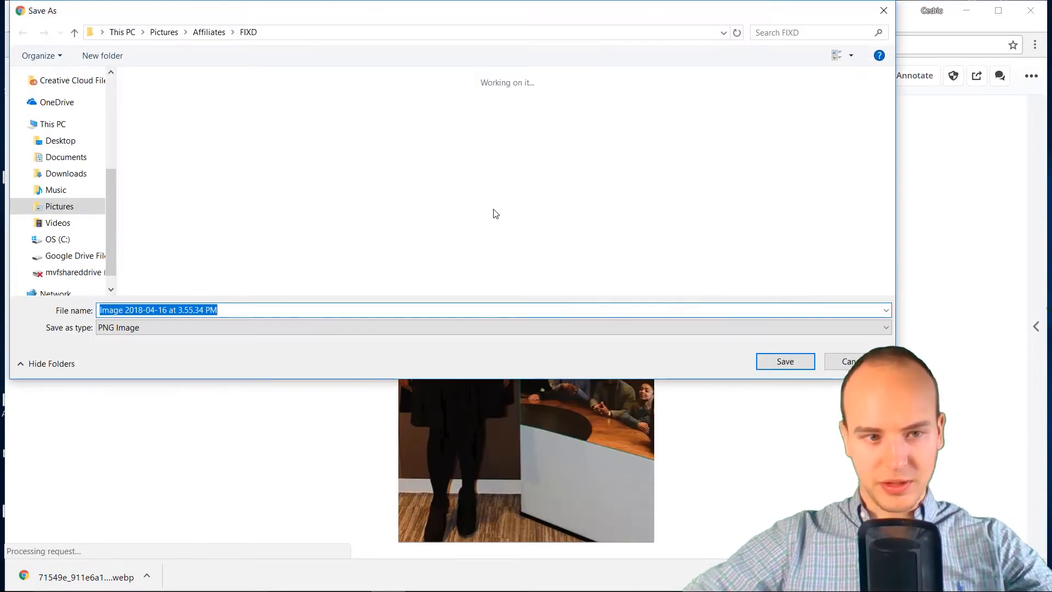
type("pict")
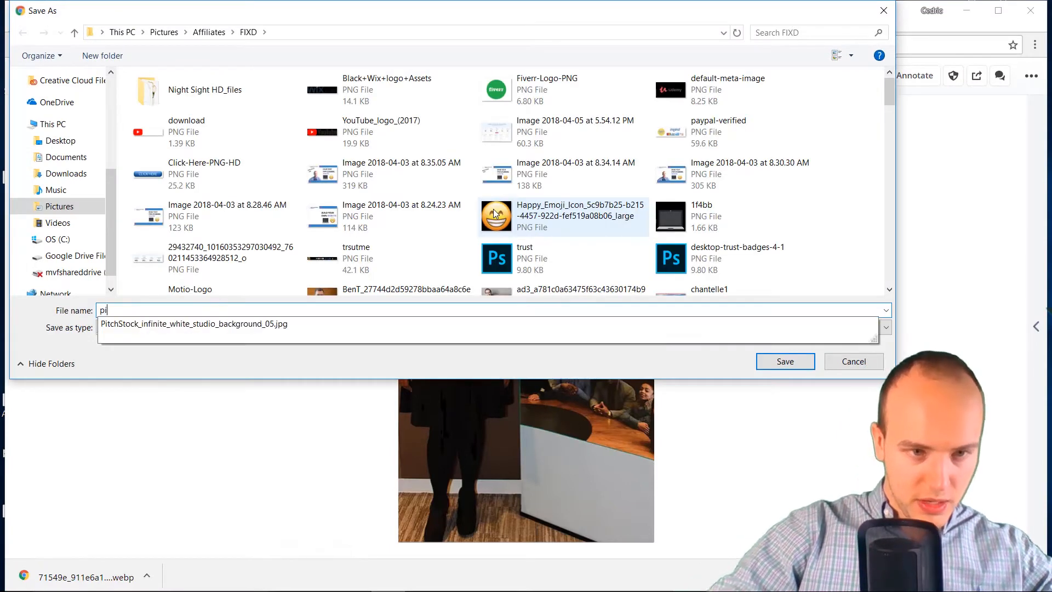
key("BackSpace")
key("BackSpace")
key("BackSpace")
key("BackSpace")
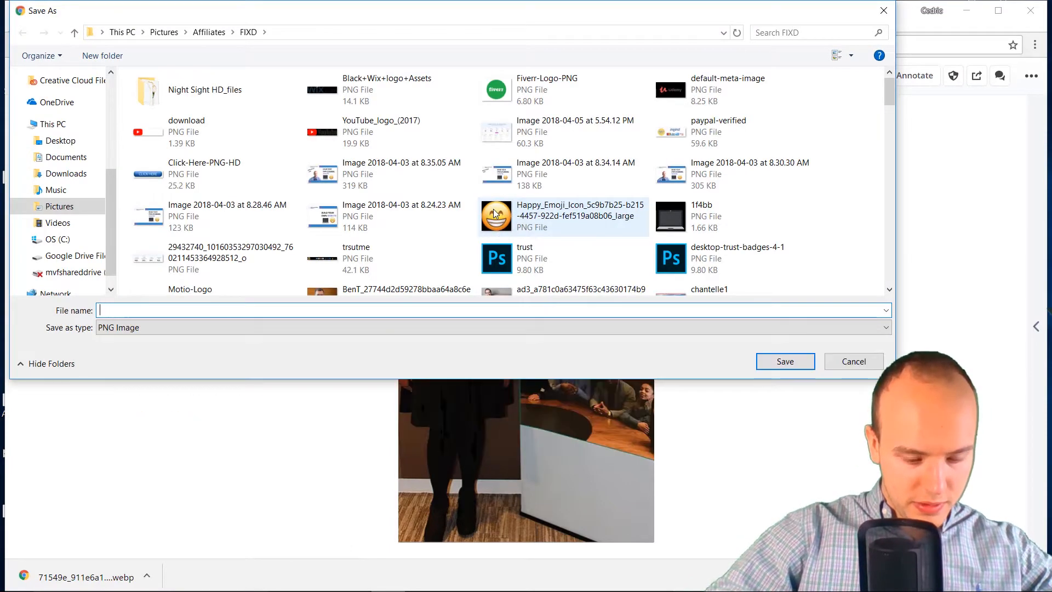
type("rainmakers")
key("Return")
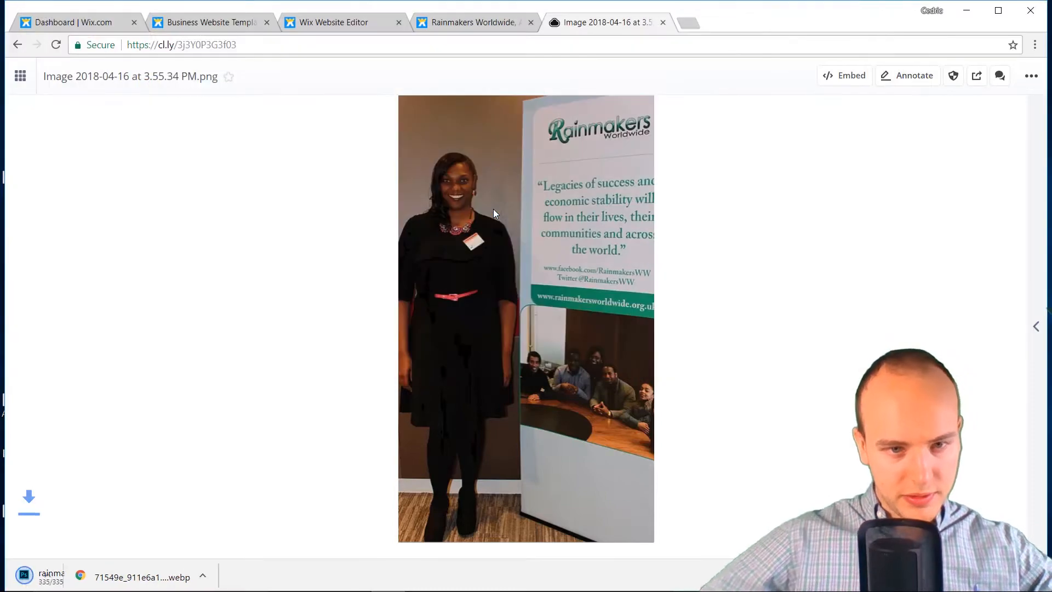
left_click(471, 21)
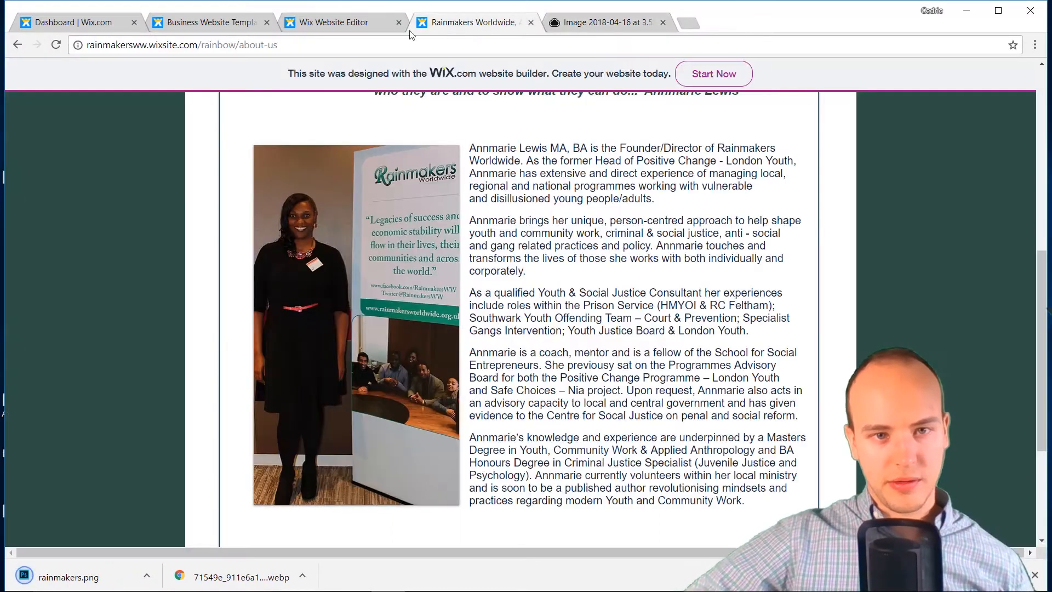
Back in the editor, select the About section's photo column, dismissing the columns tip
left_click(334, 22)
scroll(523, 283, "down", 5)
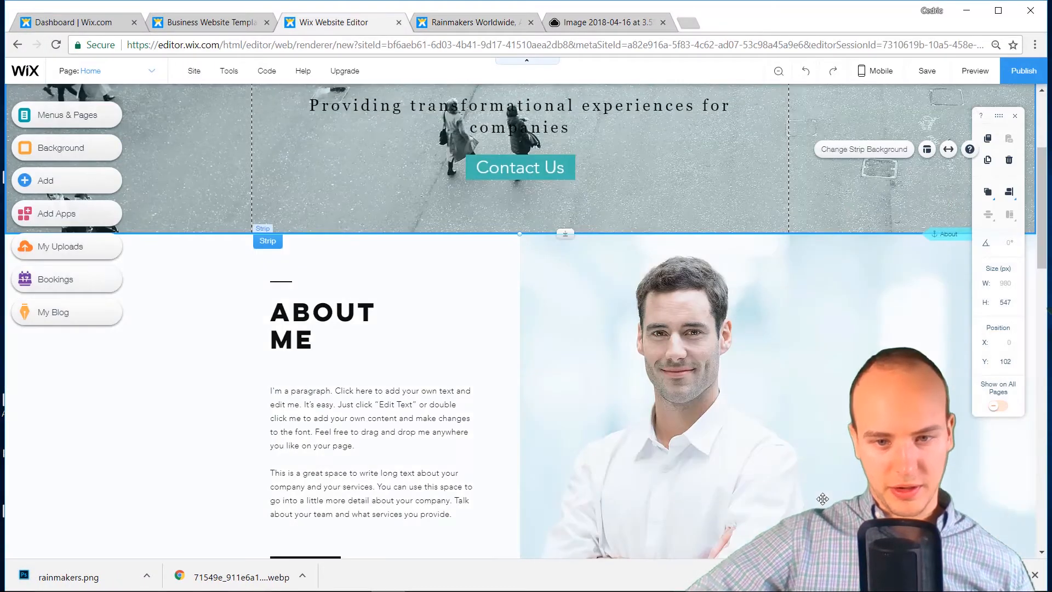
left_click(635, 356)
left_click(764, 358)
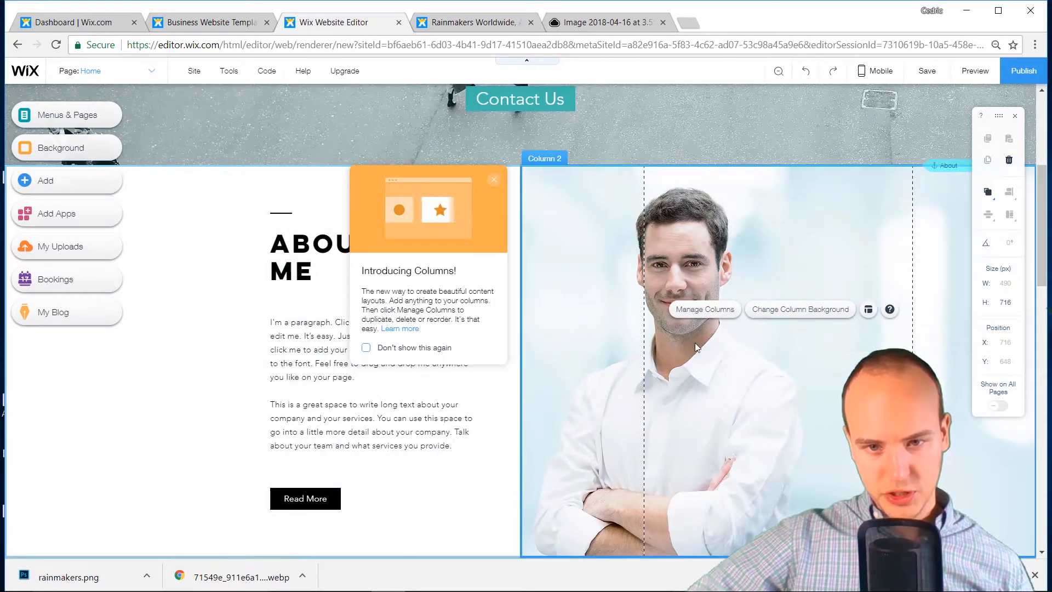
left_click(731, 376)
left_click(722, 406)
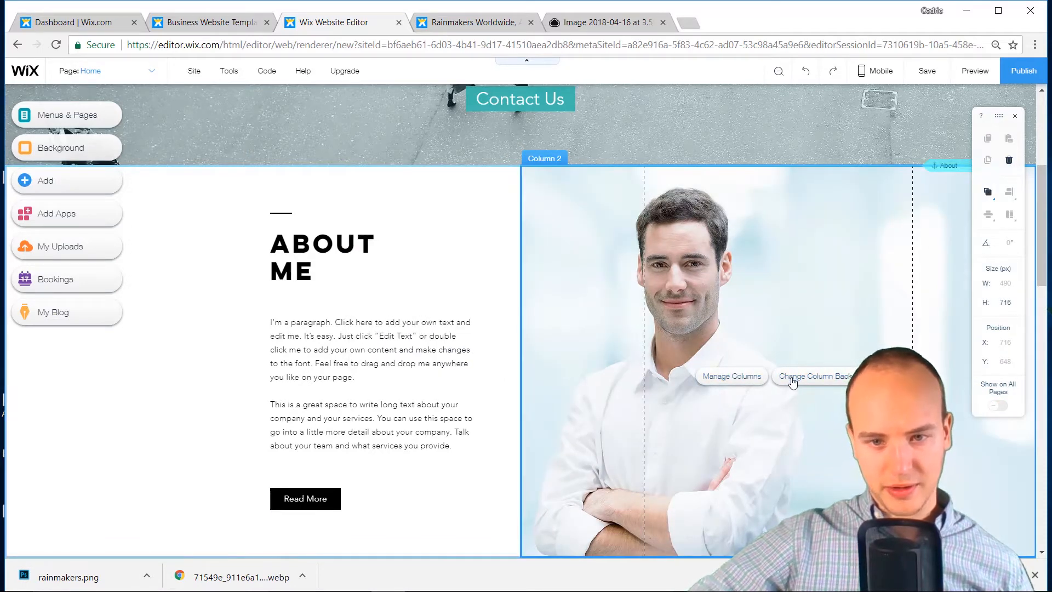
scroll(783, 373, "down", 4)
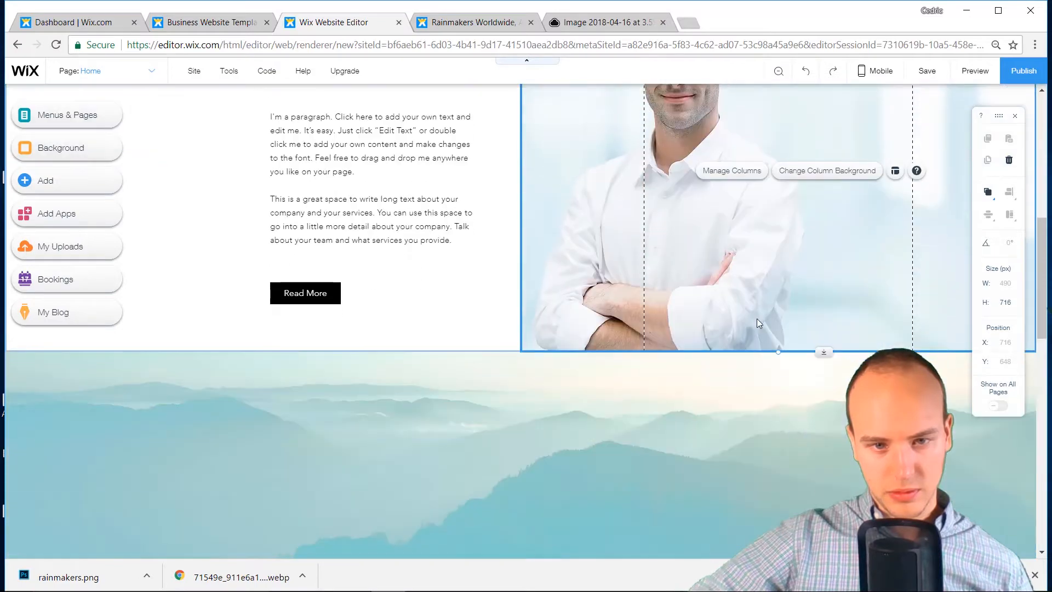
scroll(757, 318, "up", 5)
Replace ME with US so the heading reads ABOUT US
left_click(300, 326)
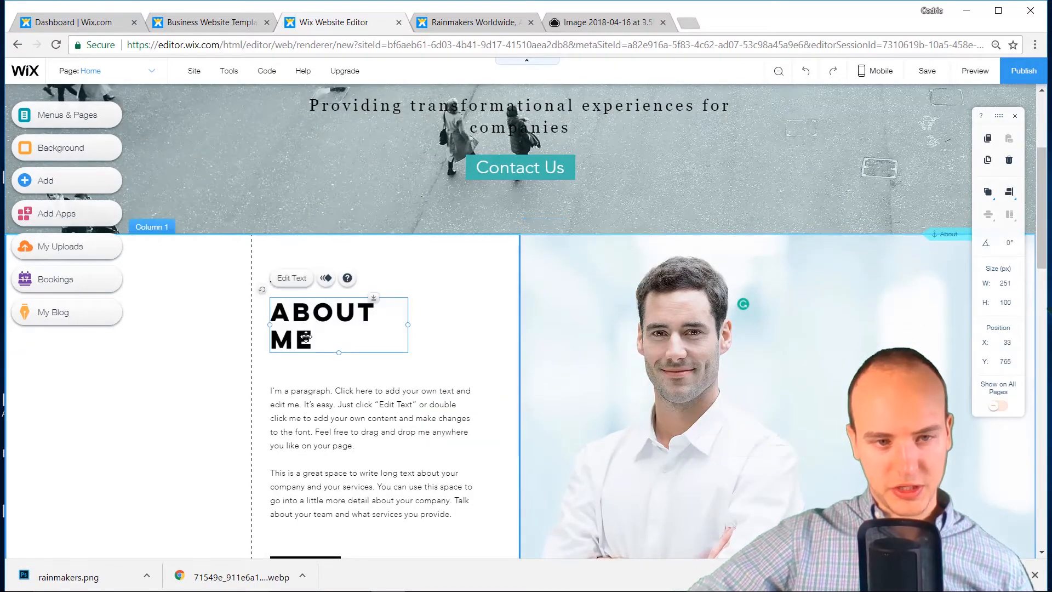
double_click(312, 341)
left_click_drag(313, 343, 276, 337)
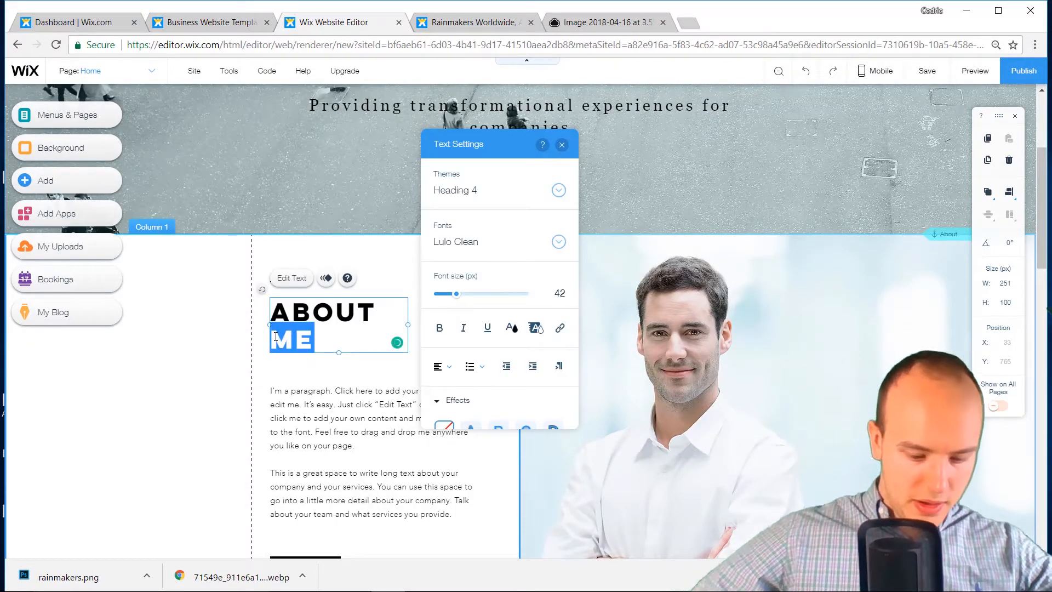
type("US")
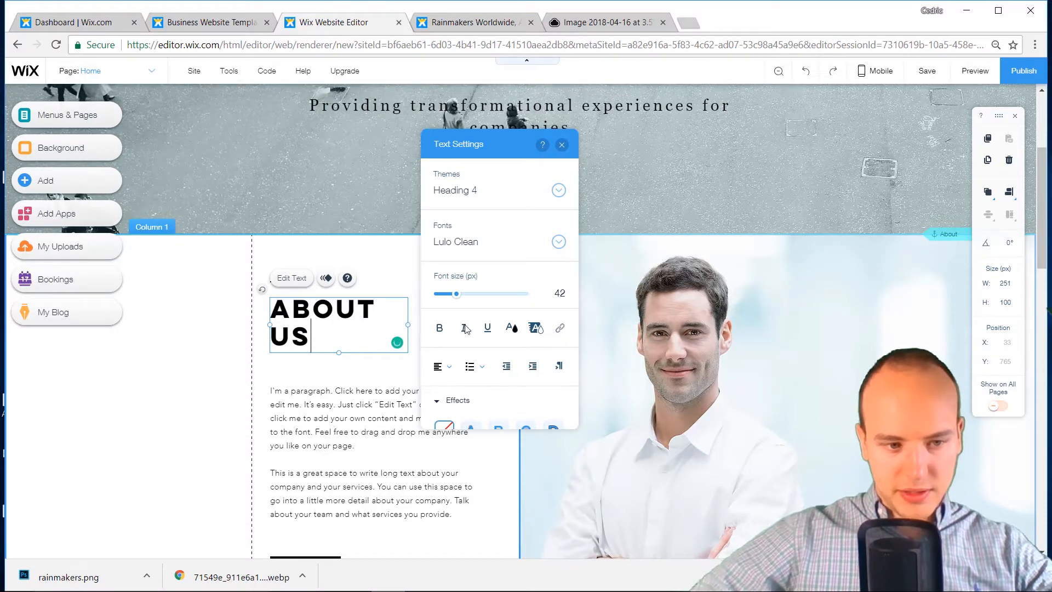
left_click(784, 355)
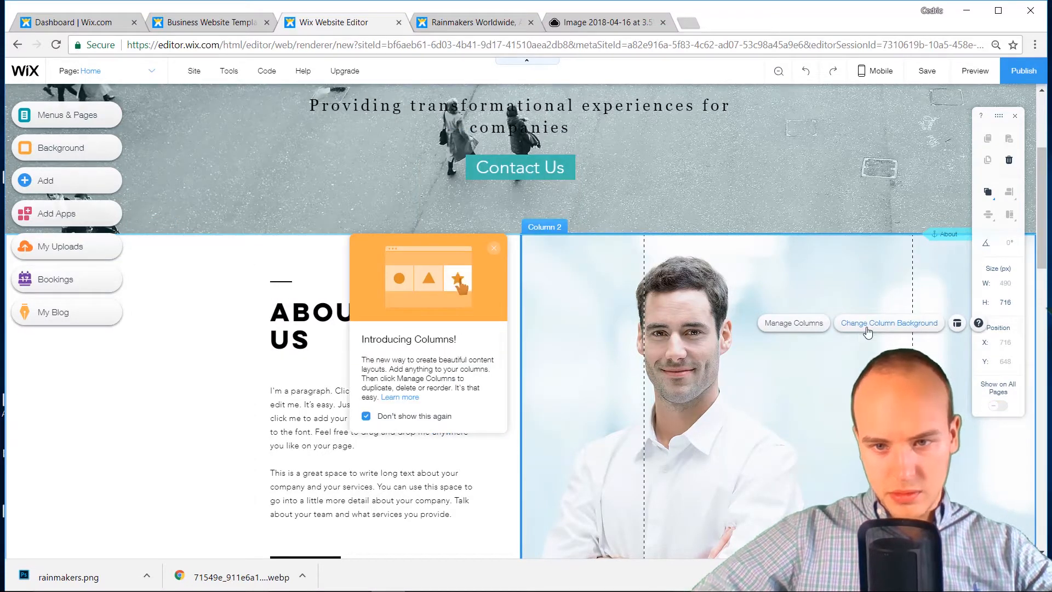
Upload rainmakers.png through the column background image picker and apply it to the photo column
left_click(868, 327)
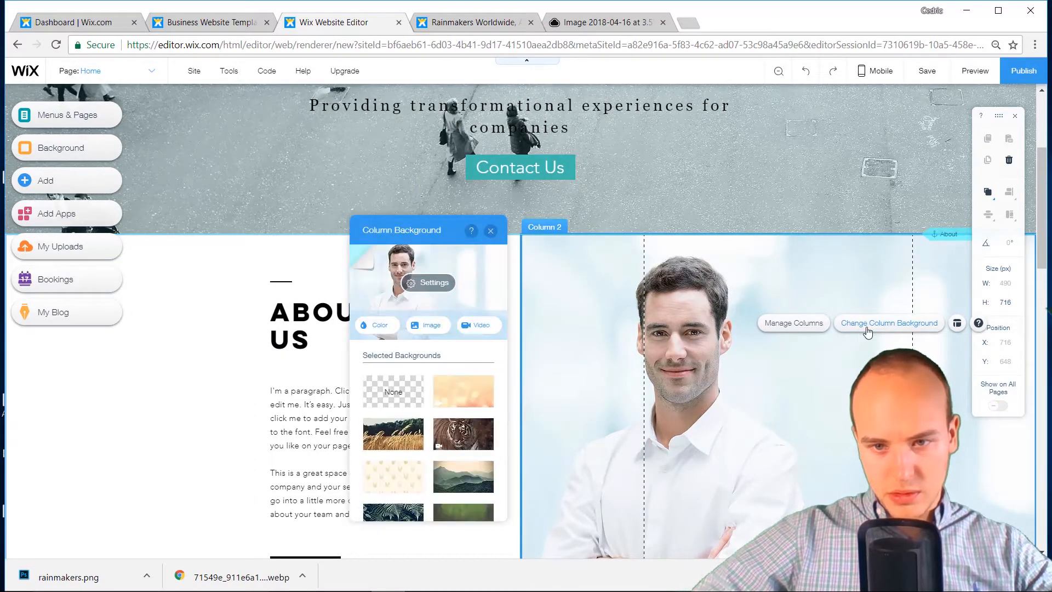
left_click(428, 326)
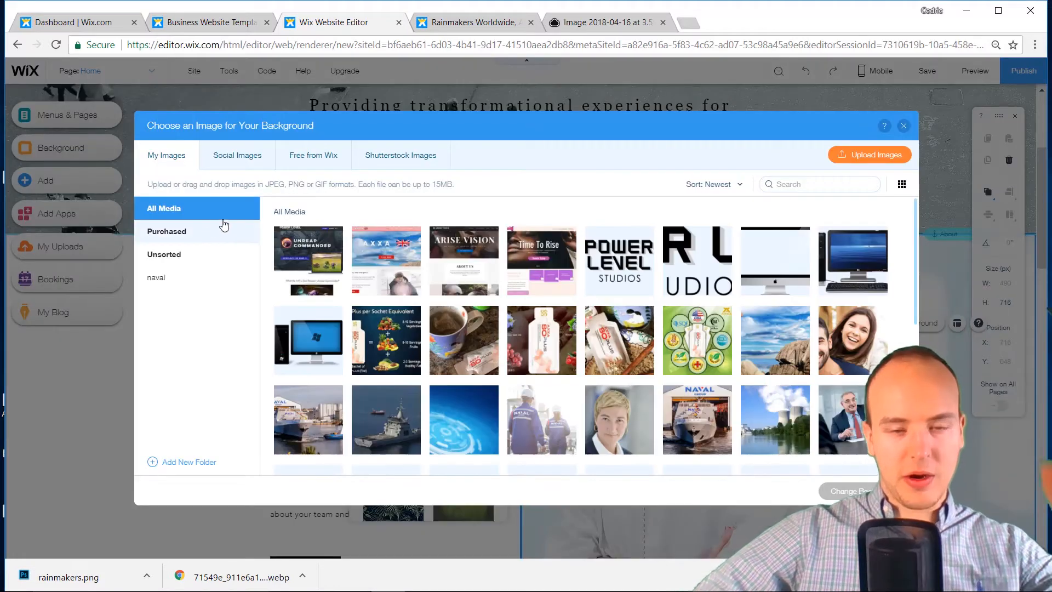
left_click(871, 156)
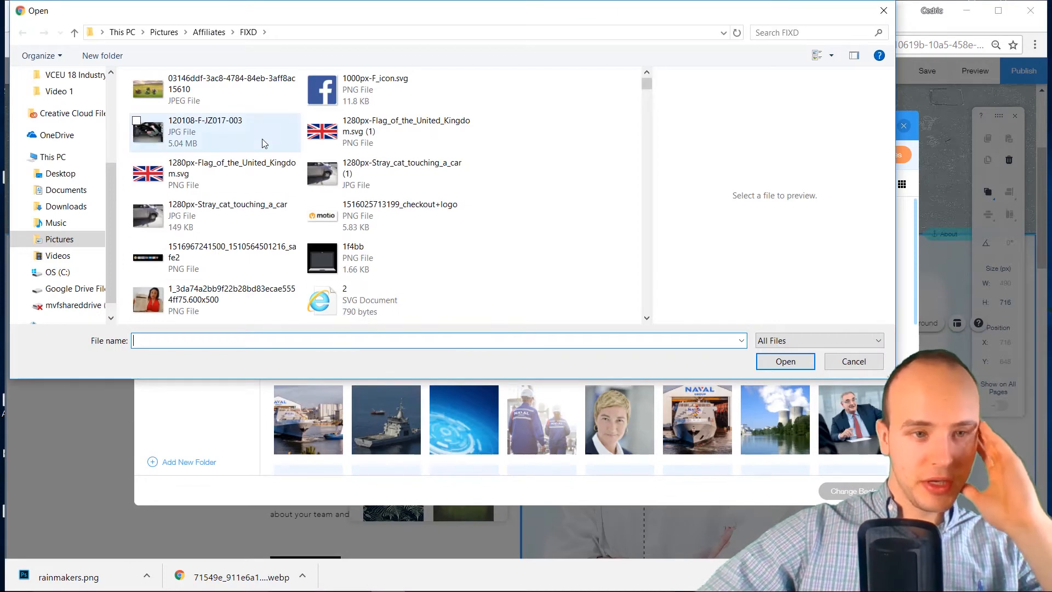
double_click(324, 90)
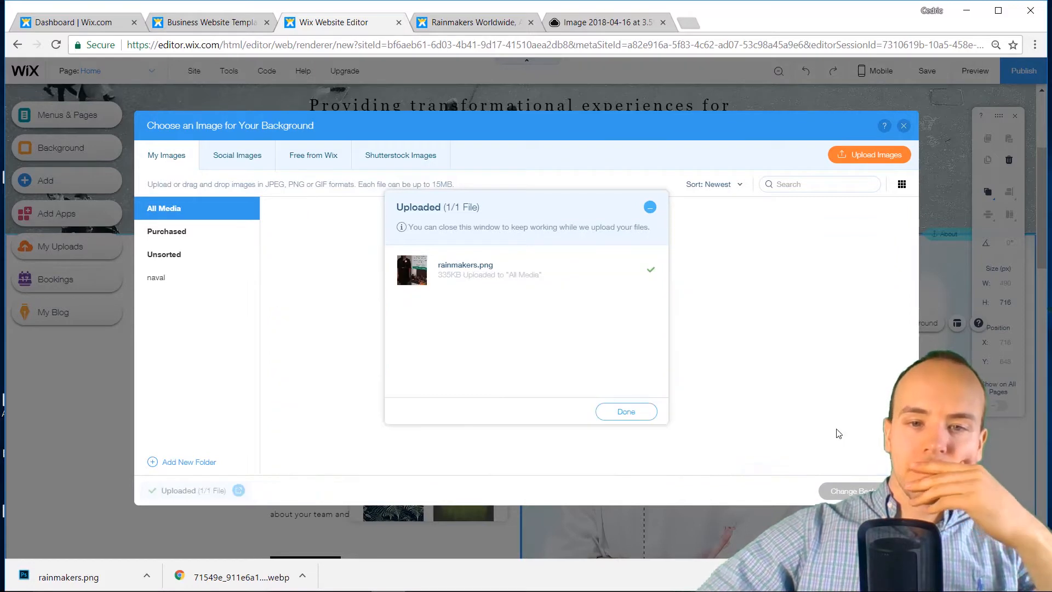
left_click(625, 412)
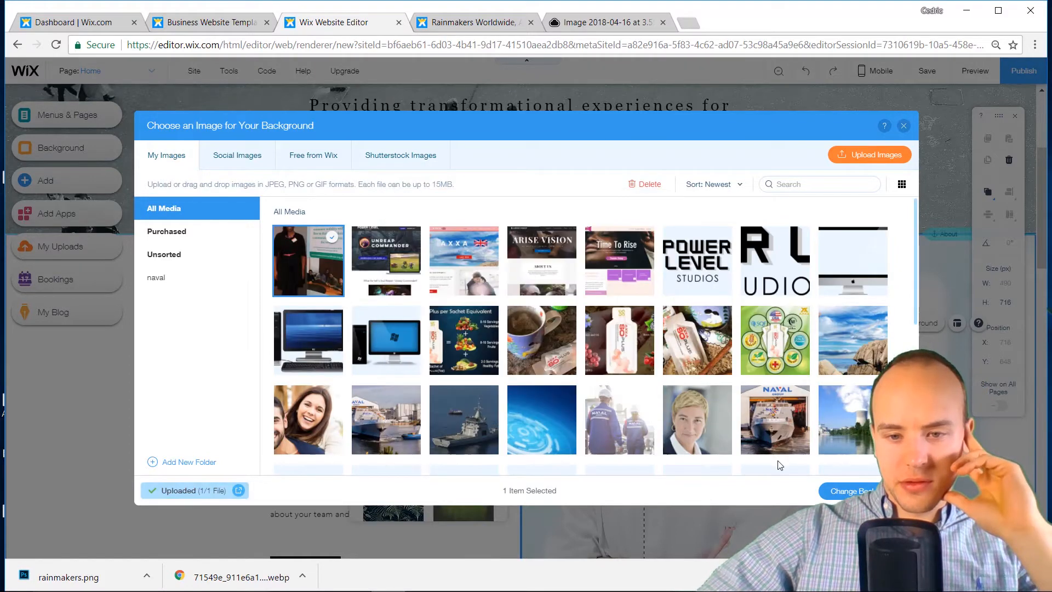
left_click(849, 491)
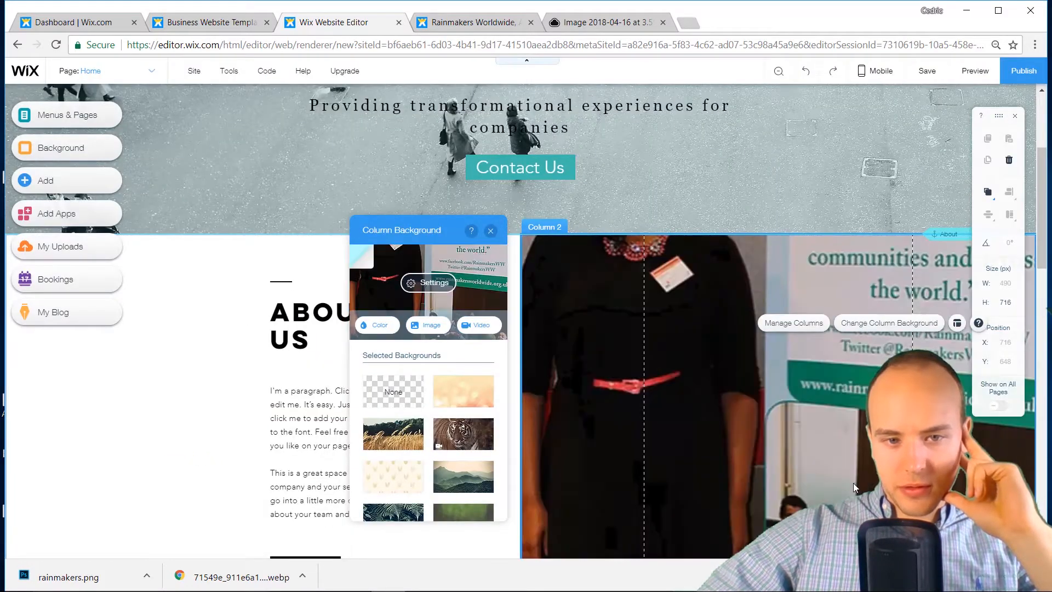
Anchor the photo column's rainmakers.png background to top-centre so the founder's face shows
scroll(631, 443, "down", 5)
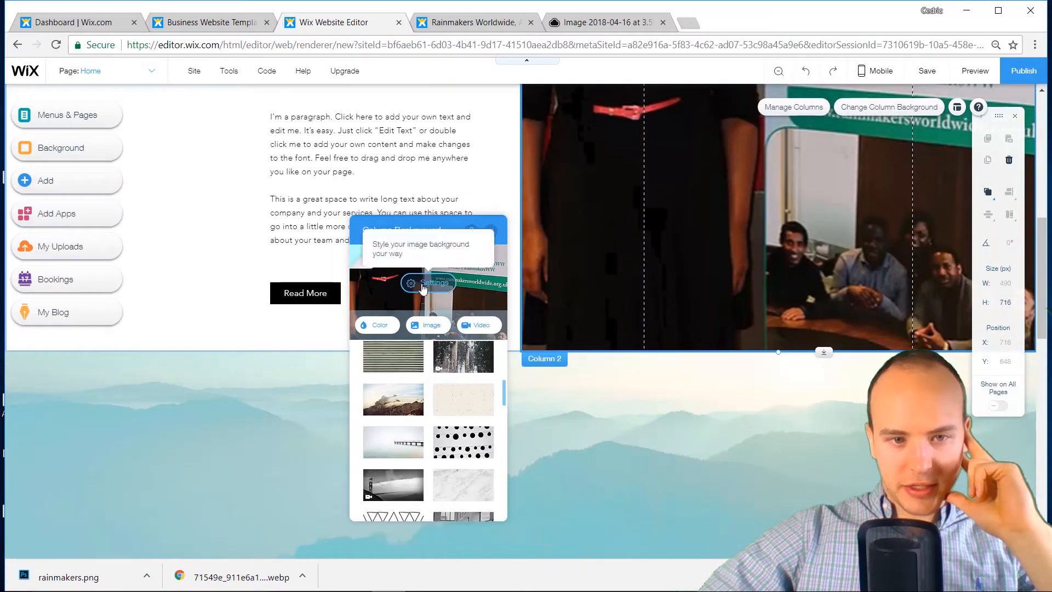
left_click(427, 282)
left_click(429, 508)
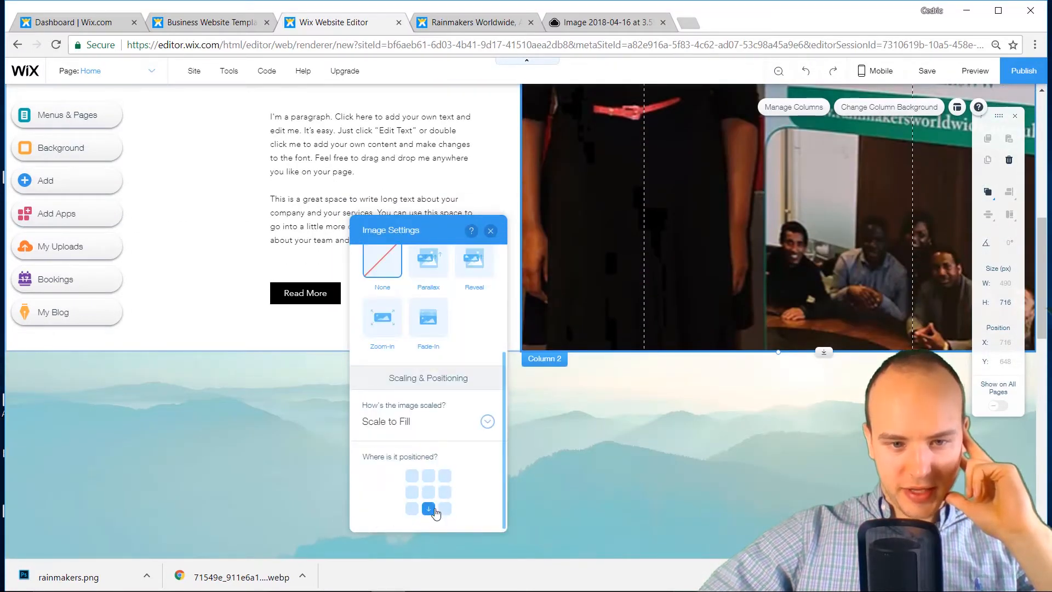
scroll(733, 219, "up", 7)
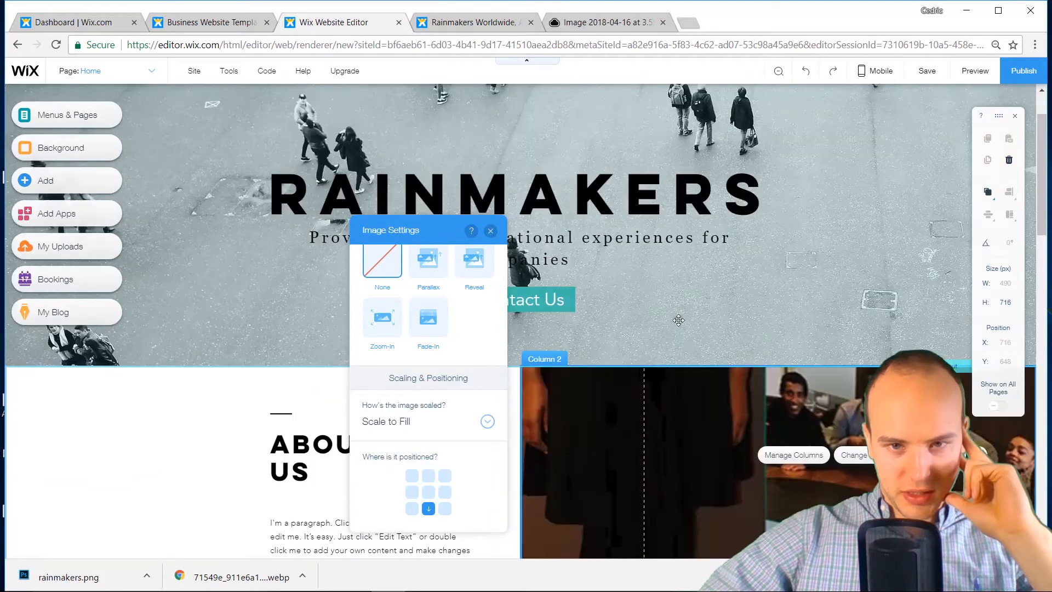
left_click(429, 475)
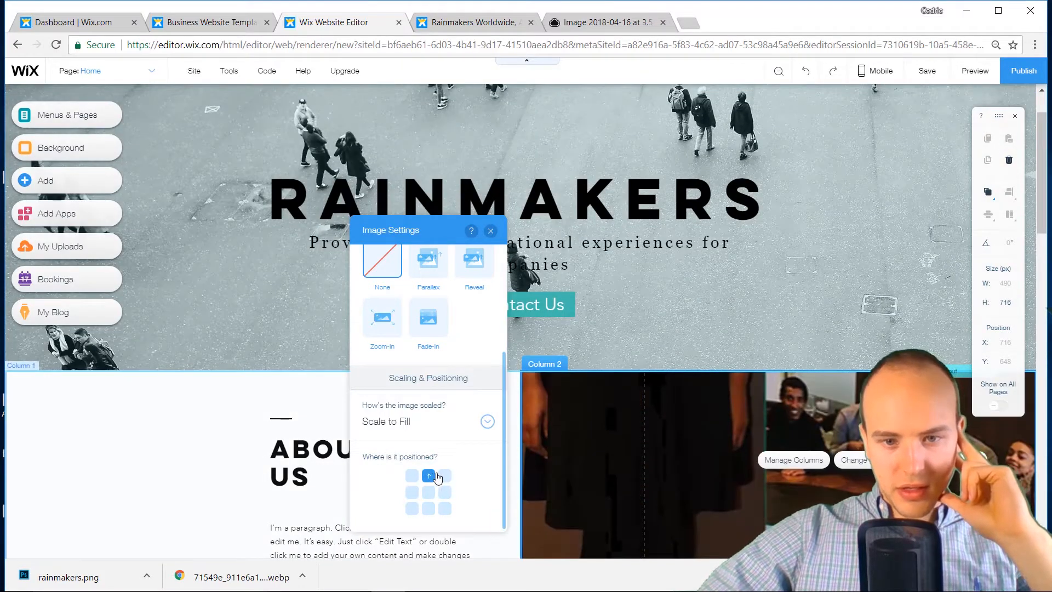
scroll(784, 386, "down", 5)
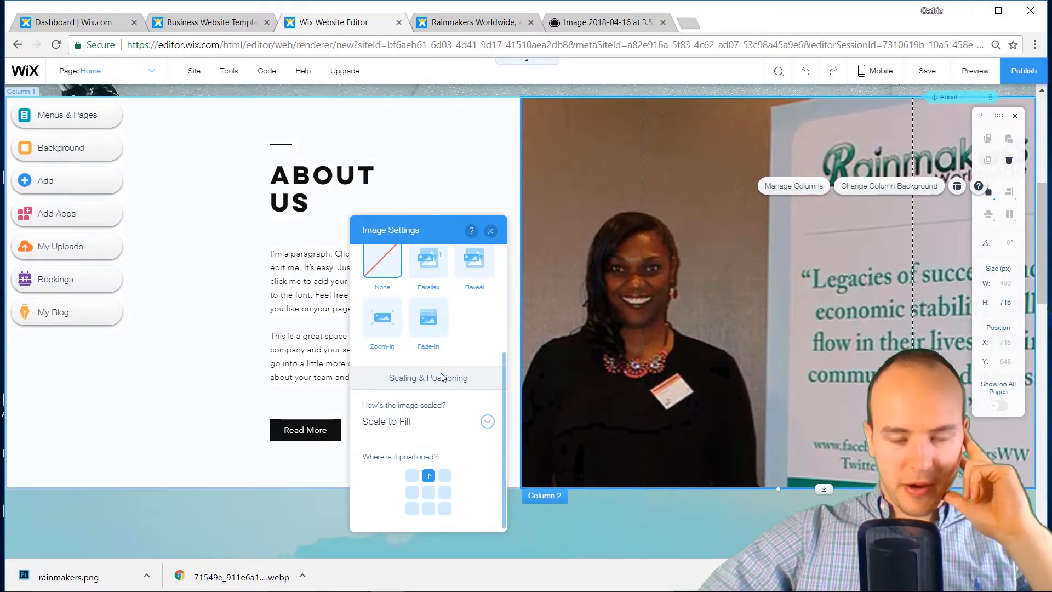
left_click(490, 231)
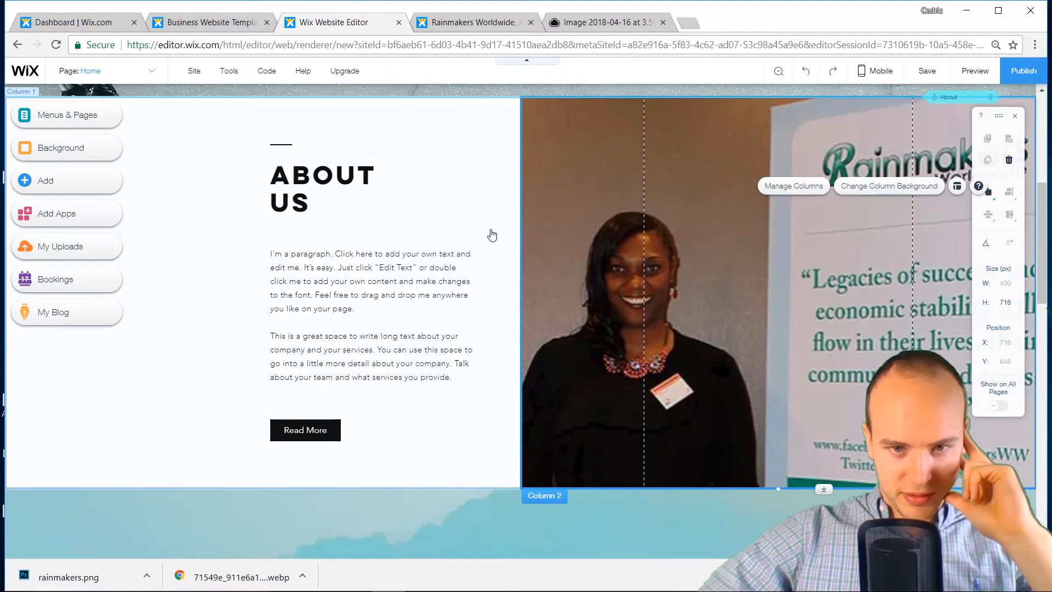
scroll(490, 229, "up", 1)
scroll(490, 229, "up", 3)
scroll(521, 377, "down", 2)
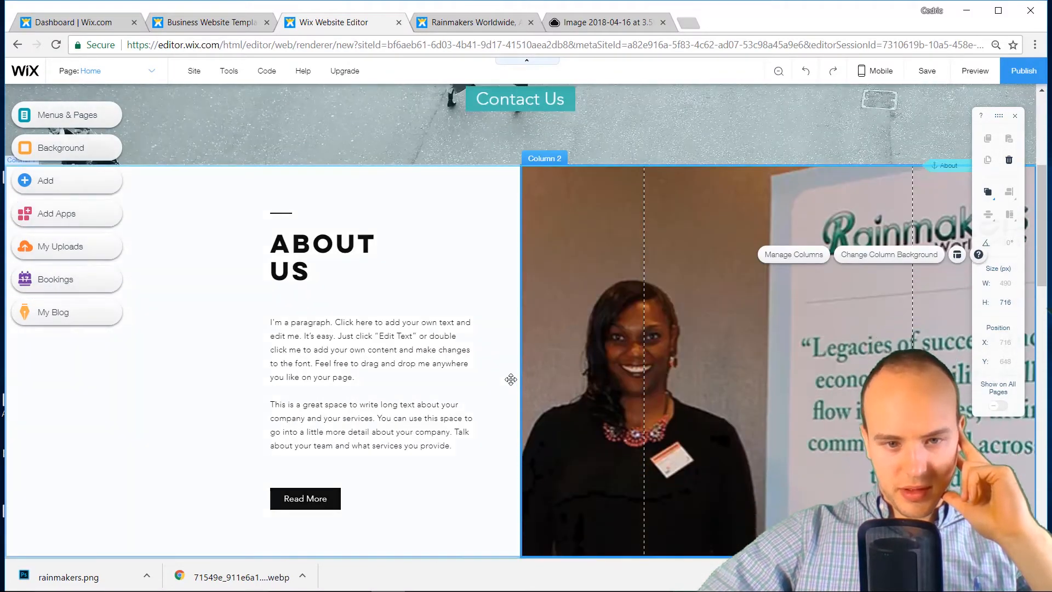
left_click(512, 377)
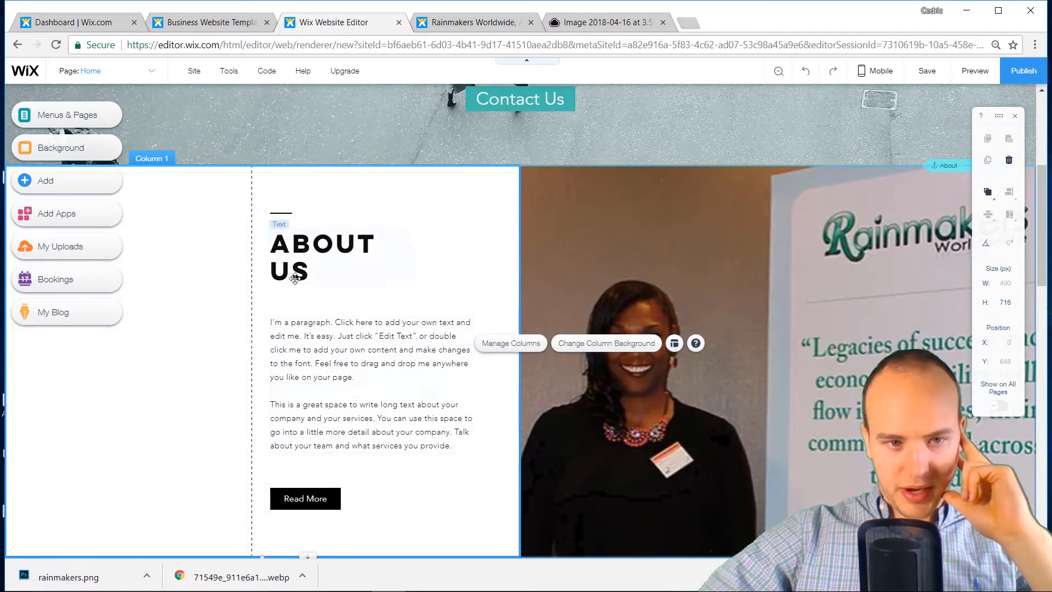
Select and copy both Who we are paragraphs from the old About Us page
left_click(598, 23)
left_click(438, 23)
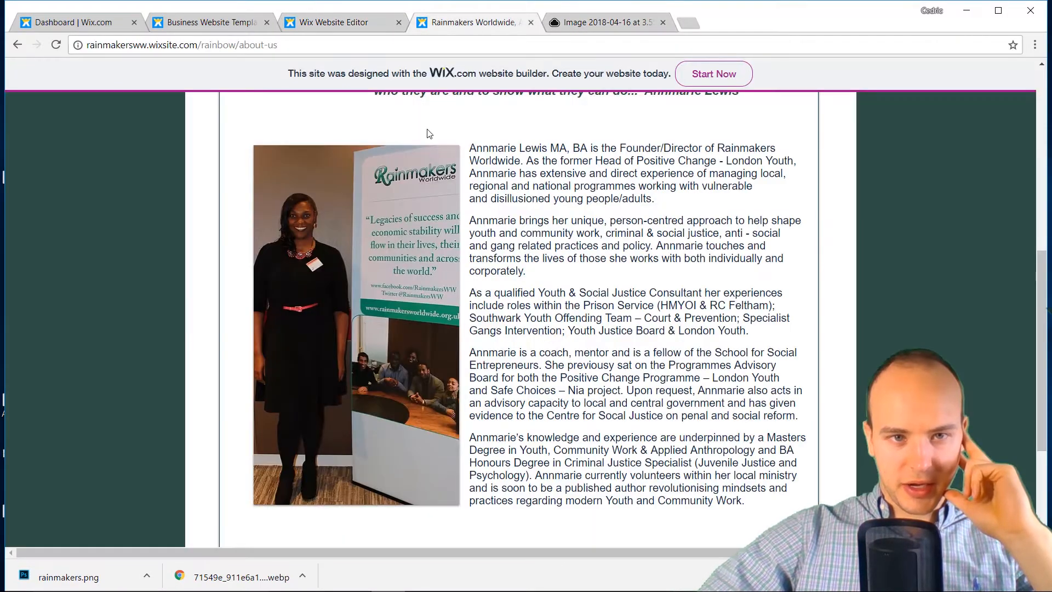
left_click_drag(475, 147, 601, 218)
scroll(603, 222, "up", 6)
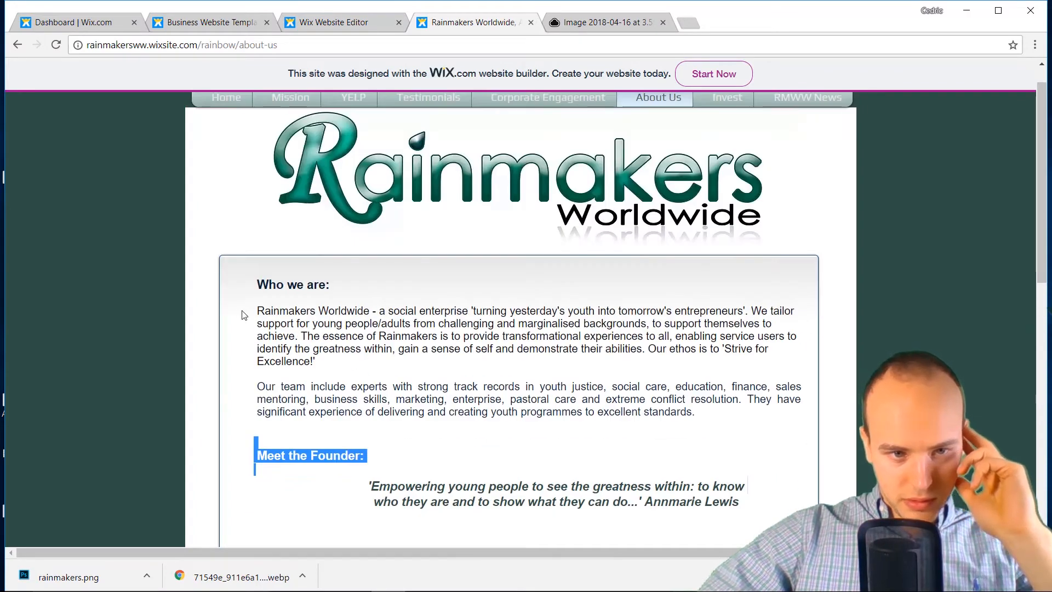
left_click_drag(242, 315, 472, 352)
left_click(641, 386)
left_click_drag(711, 418, 268, 311)
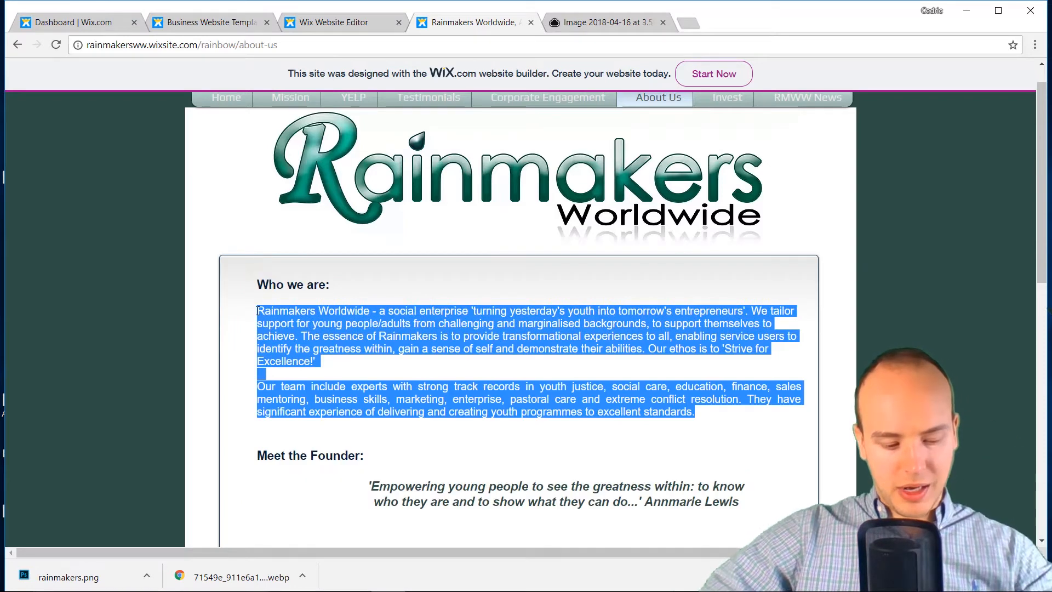
left_click(325, 27)
left_click(335, 341)
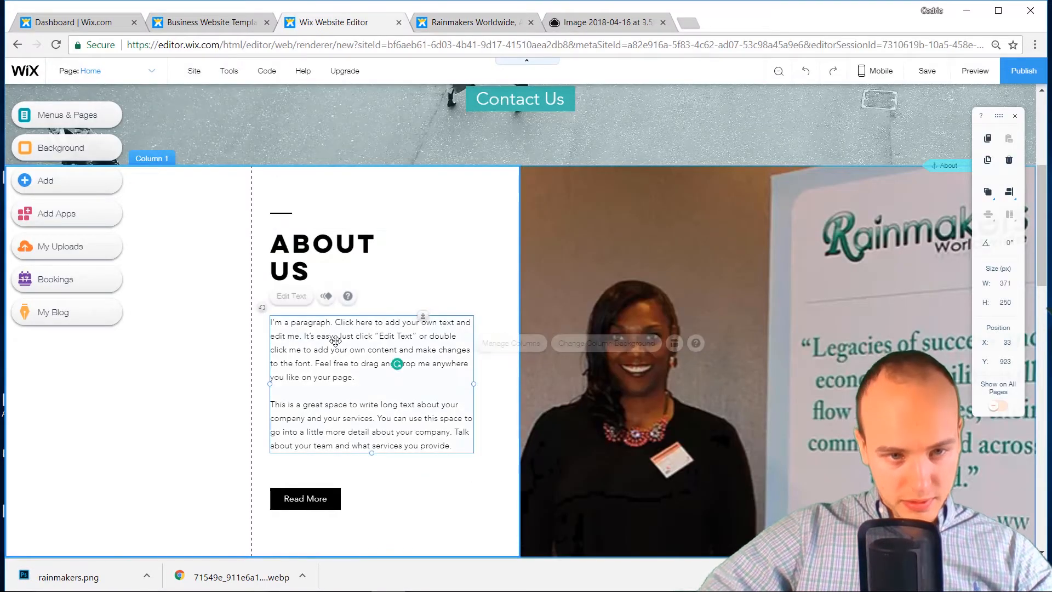
Paste the Who we are text into the paragraph and set it in Georgia at 21 px
left_click(335, 341)
type("Rainmakers Worldwide - a social enterprise 'turning yesterday's youth into tomorrow's entrepreneurs'. We tailor support for young people/adults from challenging and marginalised backgrounds, to support themselves to achieve. The essence of Rainmakers is to provide transformational experiences to all, enabling service users to identify the greatness within, gain a sense of self and demonstrate their abilities. Our ethos is to 'Strive for Excellence!'  Our team include experts with strong track records in youth justice, social care, education, finance, sales mentoring, business skills, marketing, enterprise, pastoral care and extreme conflict resolution. They have significant experience of delivering and creating youth programmes to excellent standards.")
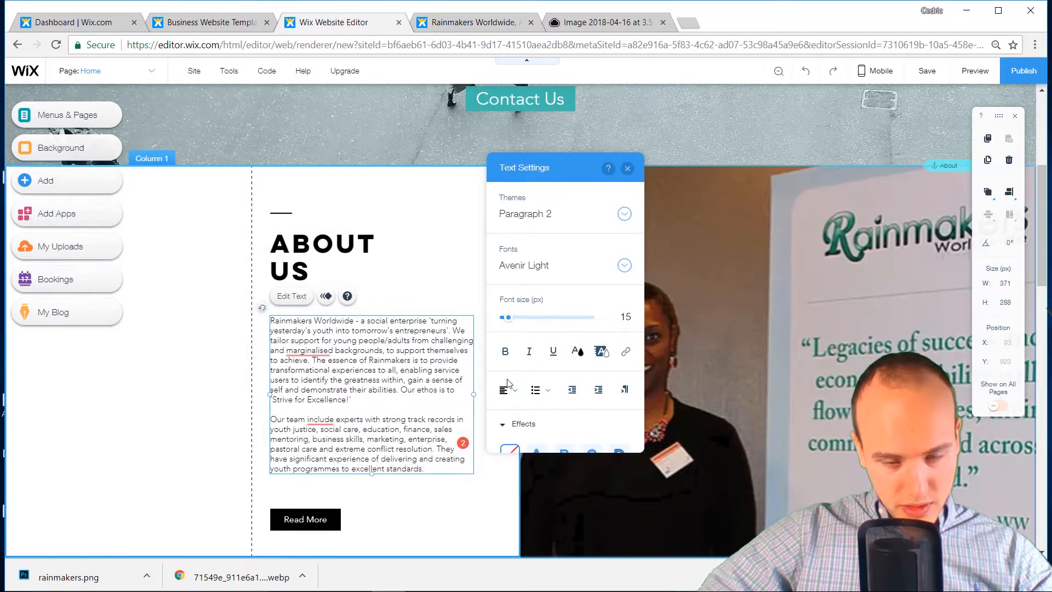
key("ctrl+a")
left_click(535, 266)
scroll(567, 372, "down", 3)
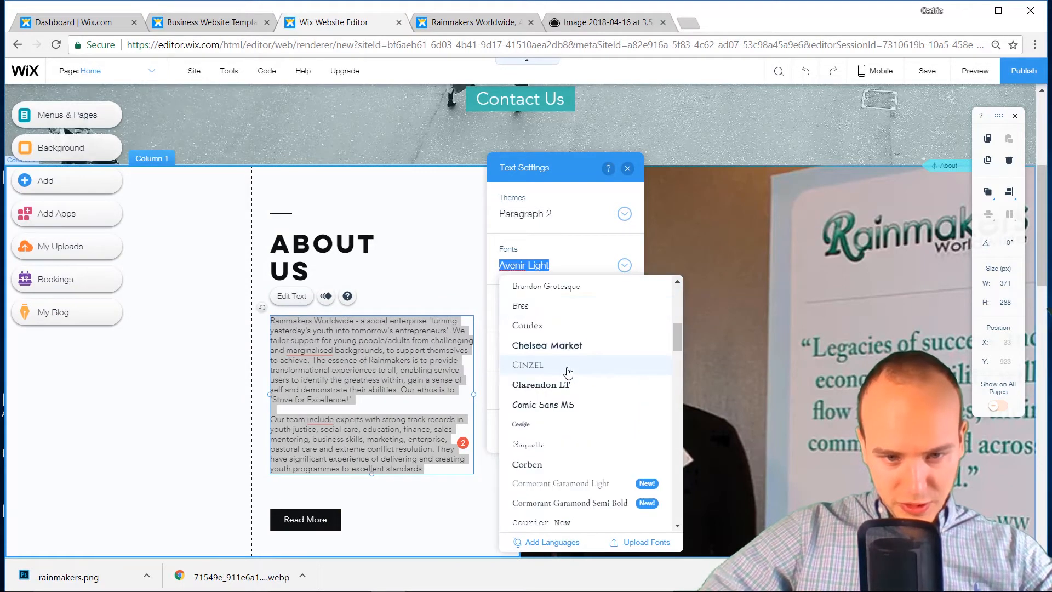
scroll(567, 378, "down", 3)
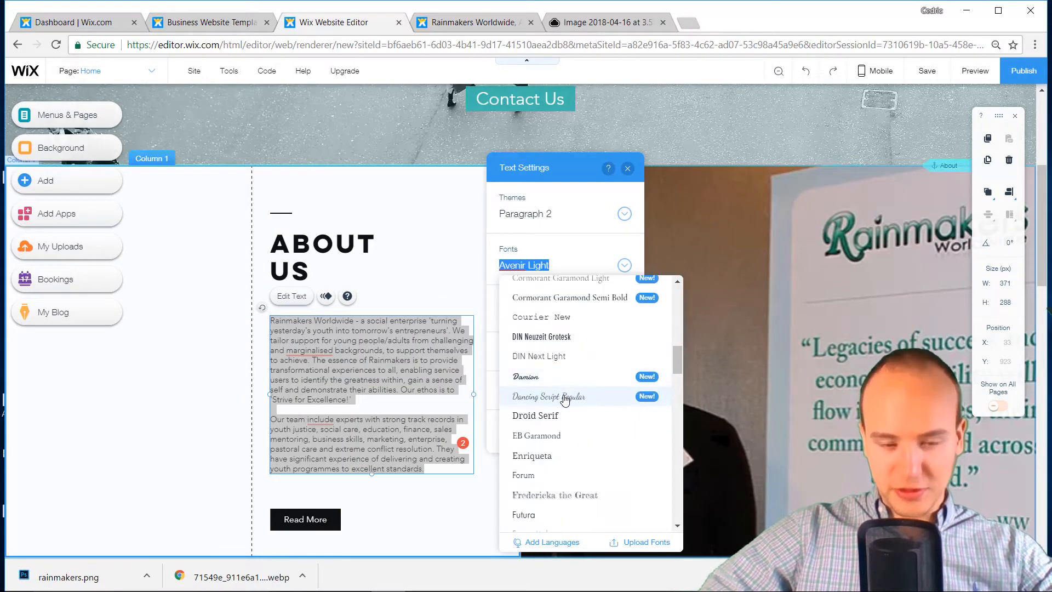
scroll(565, 403, "down", 3)
left_click(547, 420)
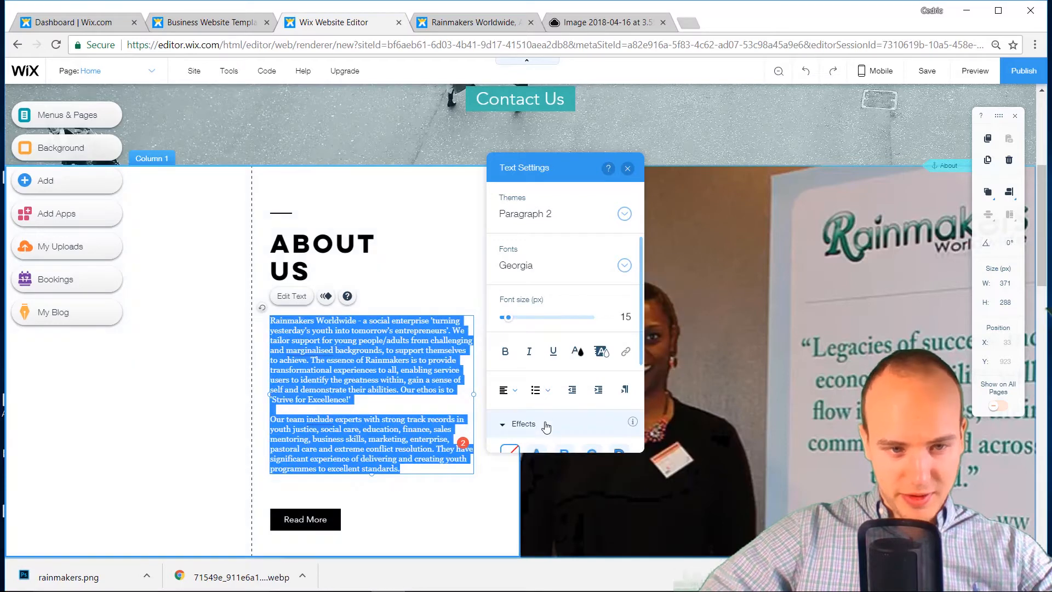
left_click_drag(509, 318, 511, 321)
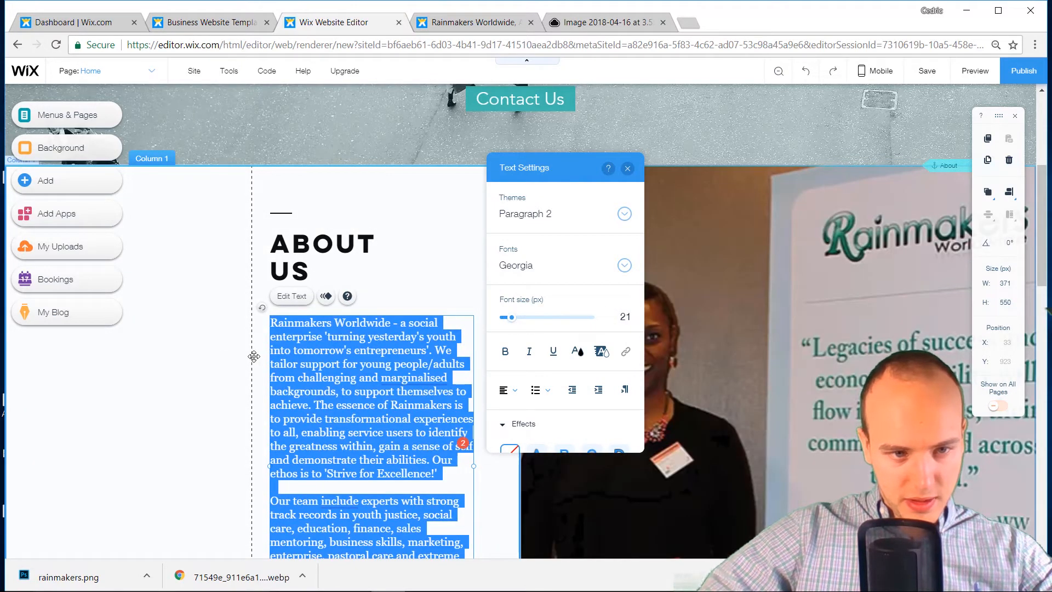
left_click(333, 336)
Widen the paragraph box to 440 and move Read More up beneath it
left_click(464, 356)
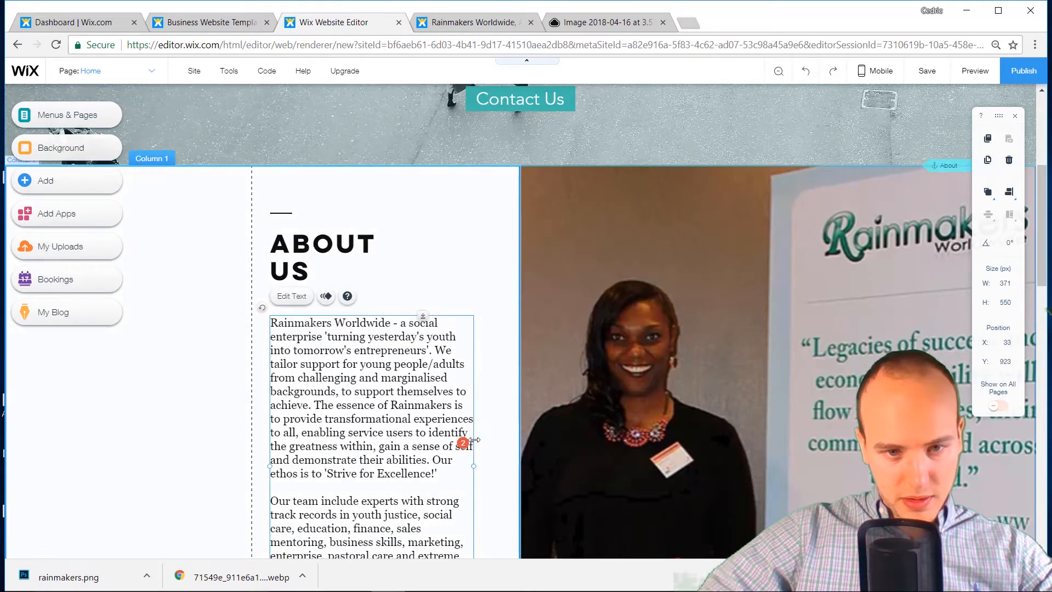
left_click_drag(494, 467, 532, 467)
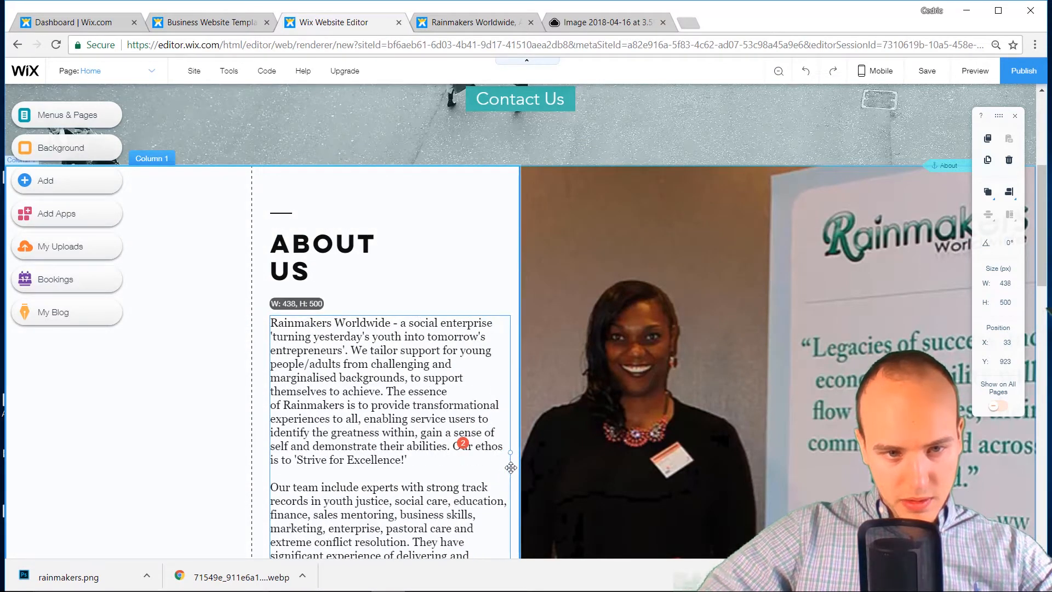
scroll(337, 340, "down", 1)
scroll(336, 340, "down", 2)
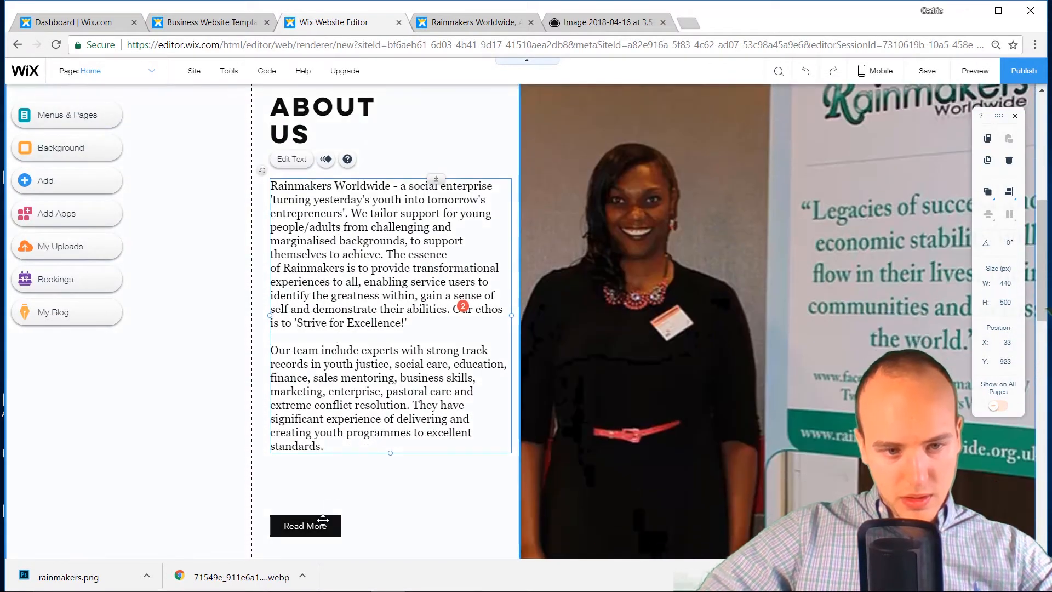
left_click_drag(317, 522, 320, 463)
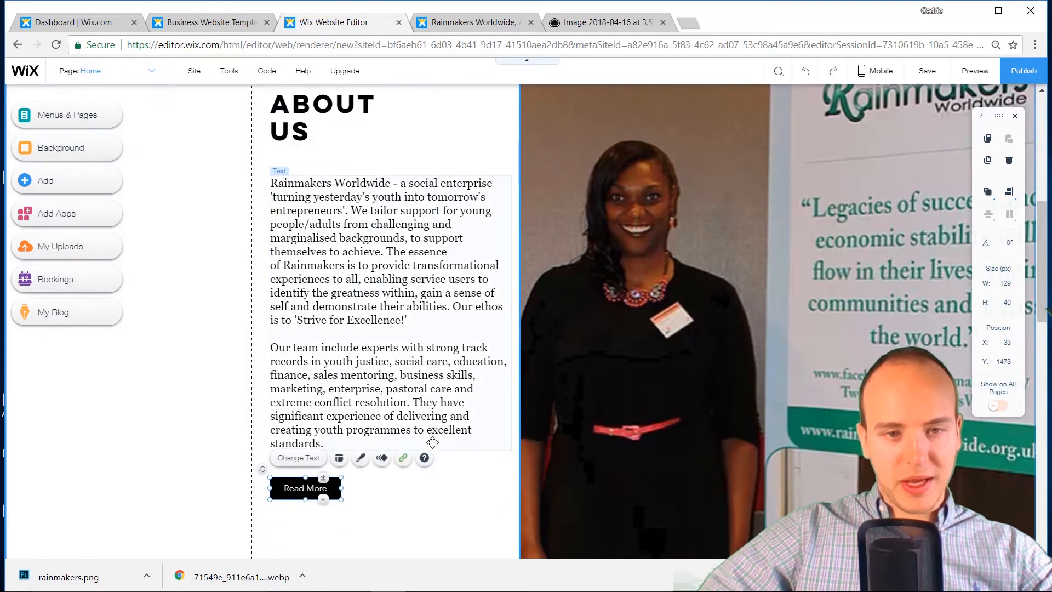
Drag the About Us columns section's bottom edge up to 904 px tall
scroll(432, 440, "down", 6)
left_click(502, 371)
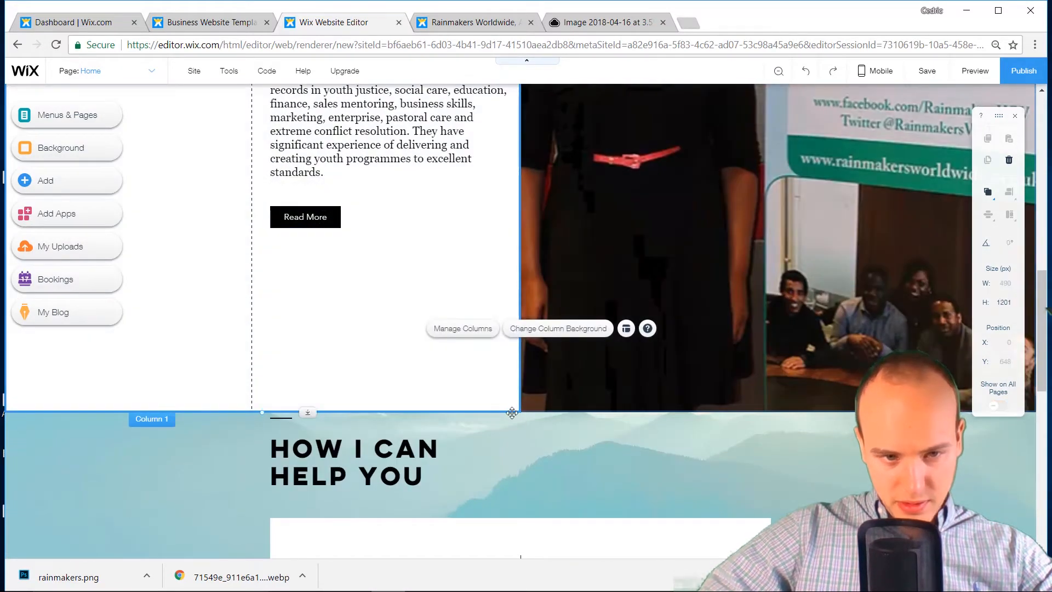
left_click_drag(307, 412, 334, 250)
scroll(500, 340, "up", 12)
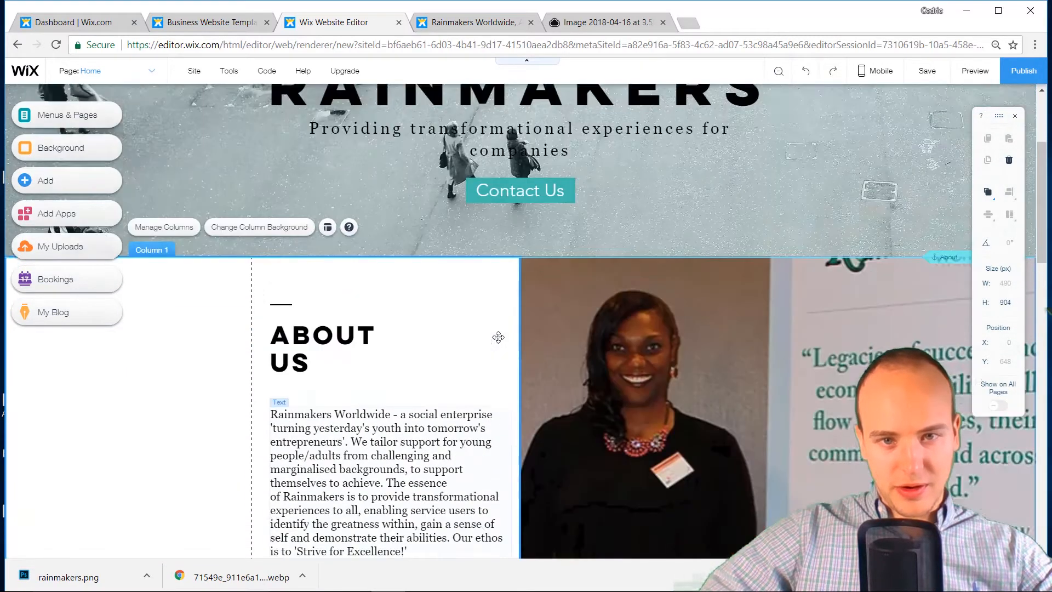
scroll(498, 337, "down", 3)
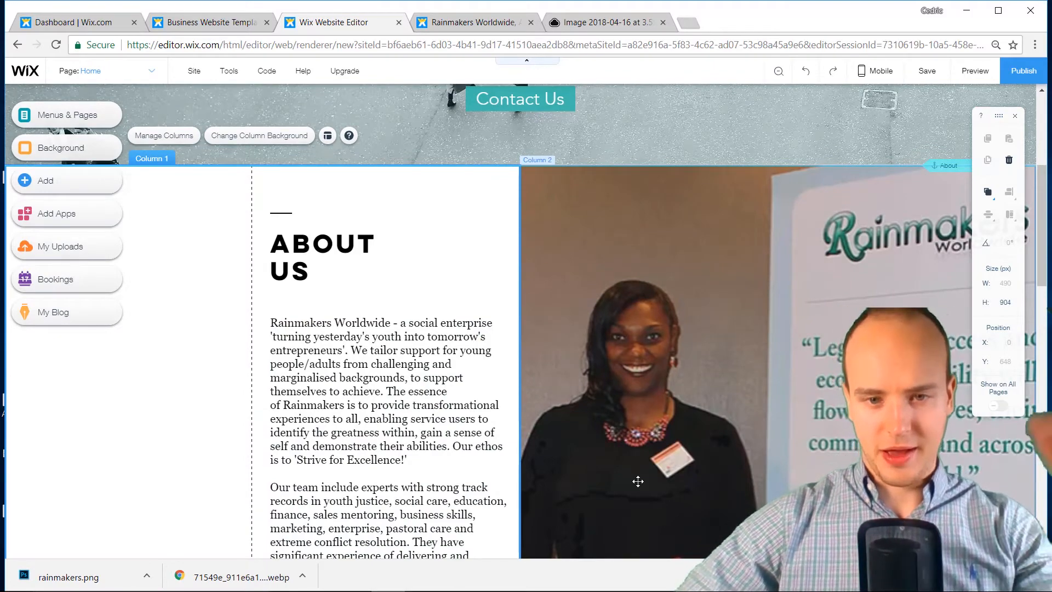
scroll(630, 454, "up", 5)
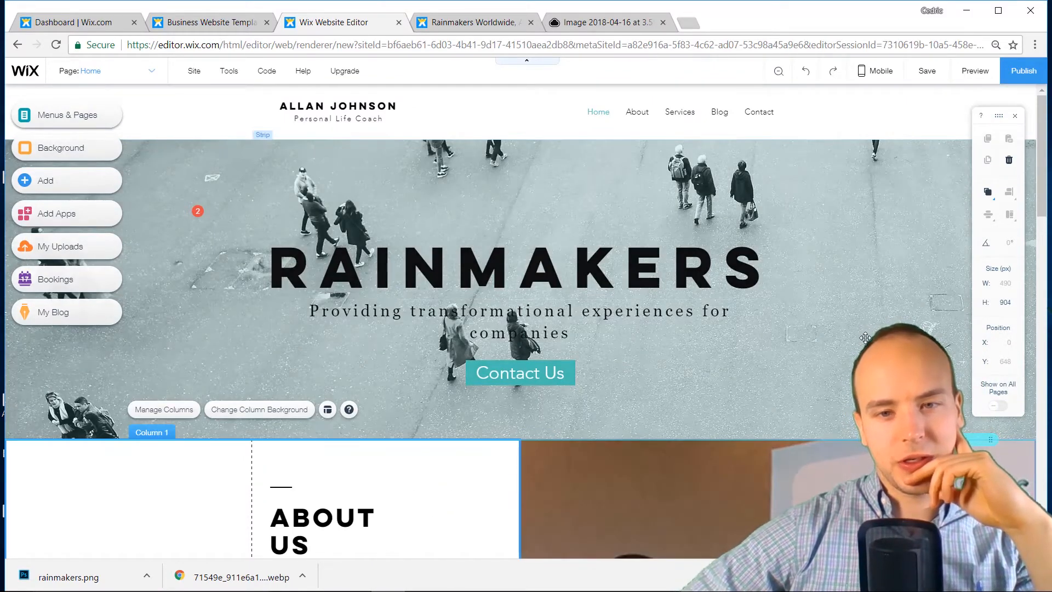
Lower the header strip's background photo opacity to about 26%
left_click(863, 296)
left_click(885, 310)
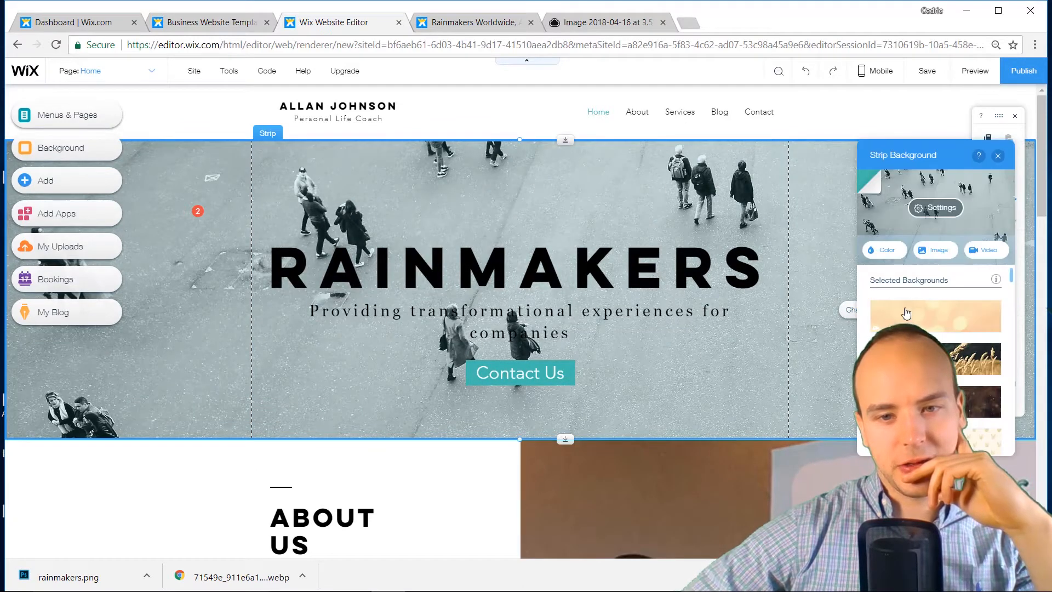
left_click(942, 210)
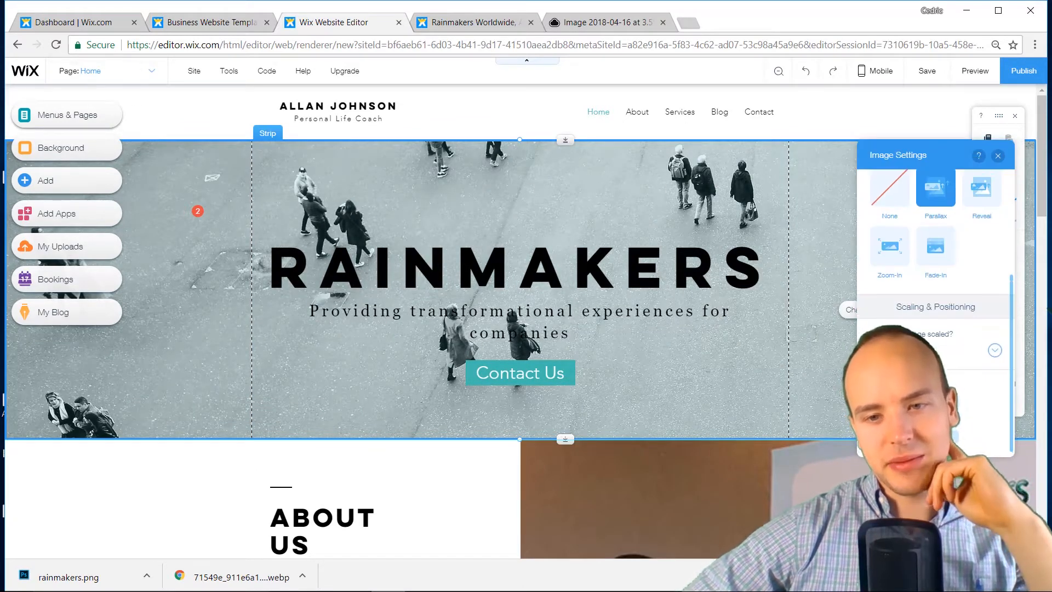
left_click_drag(945, 236, 897, 229)
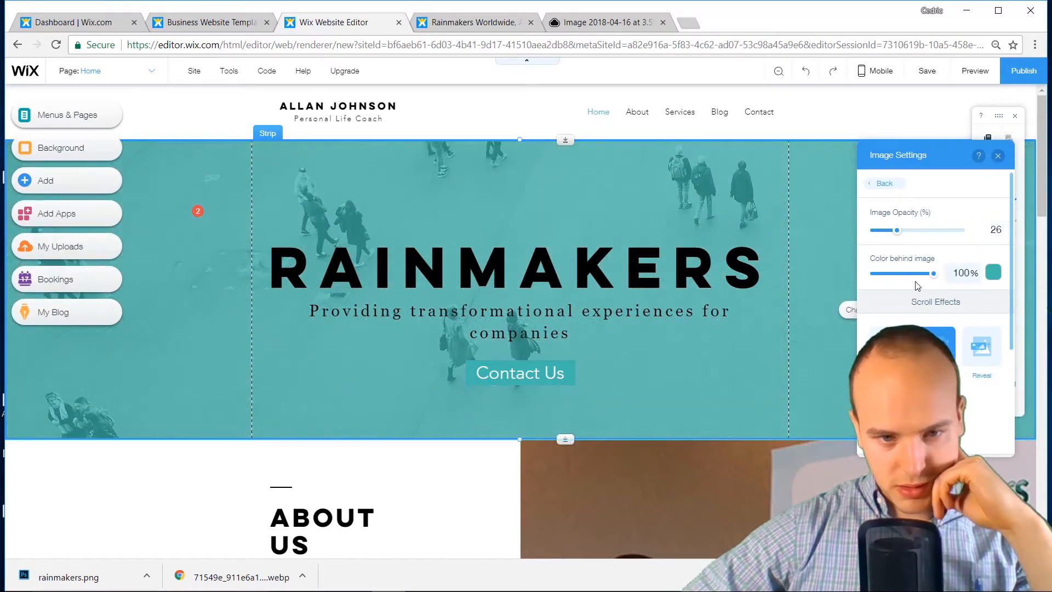
left_click(997, 157)
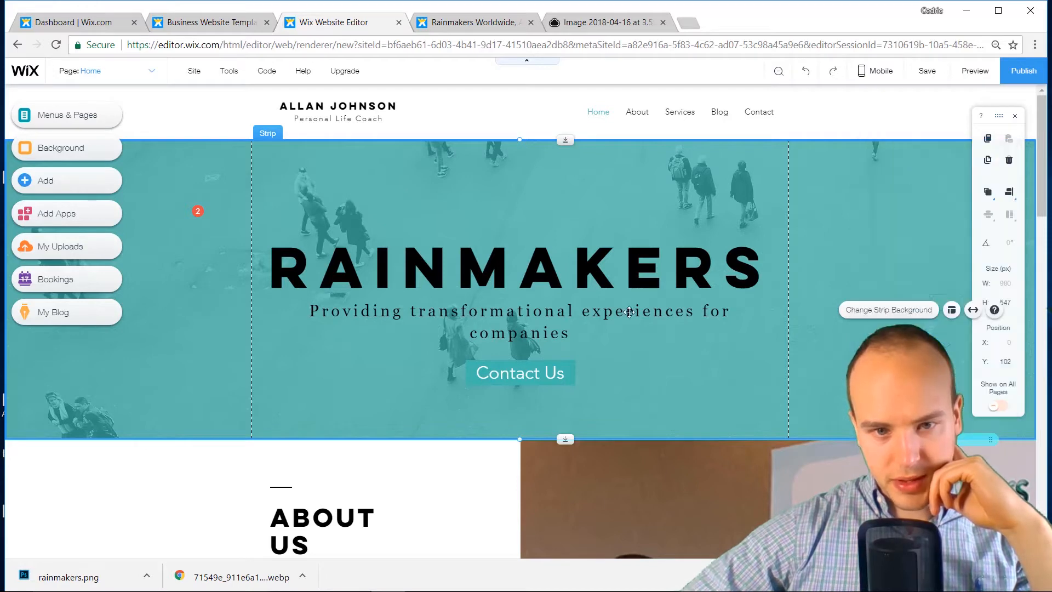
Give the Contact Us button a white fill colour
left_click(483, 382)
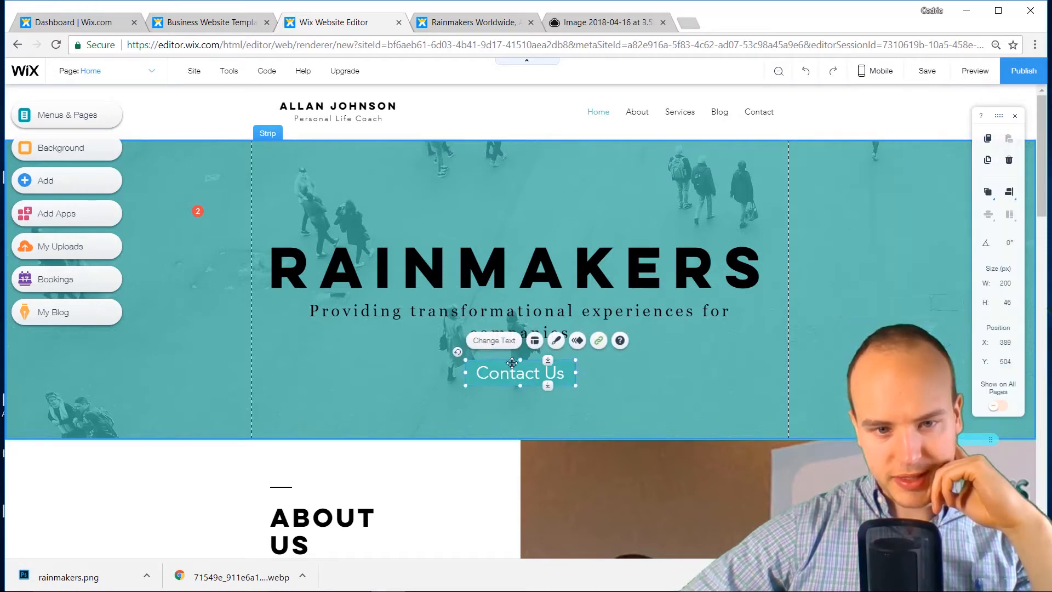
left_click(555, 340)
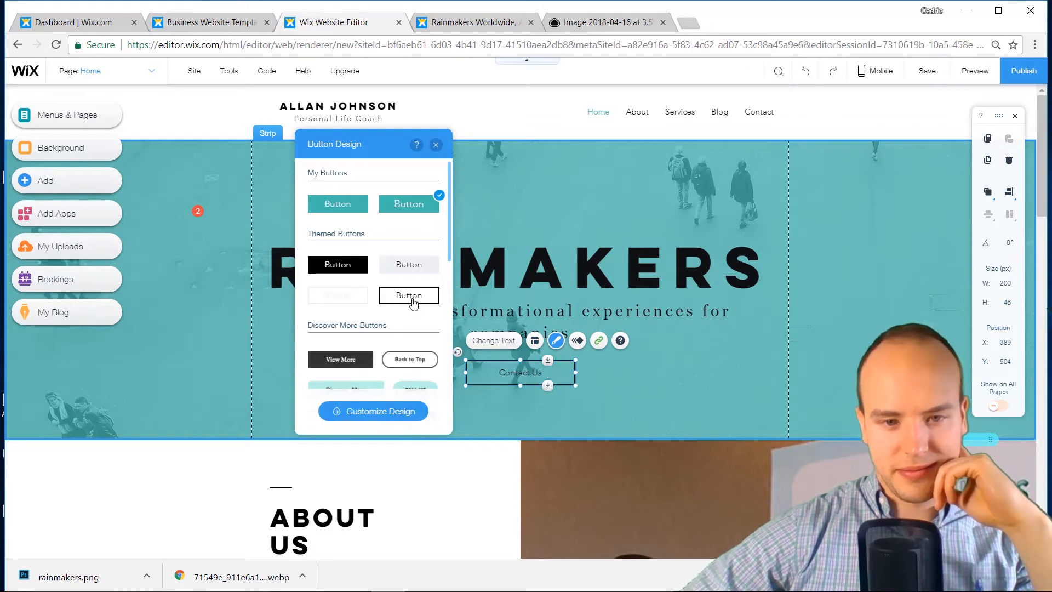
left_click(394, 412)
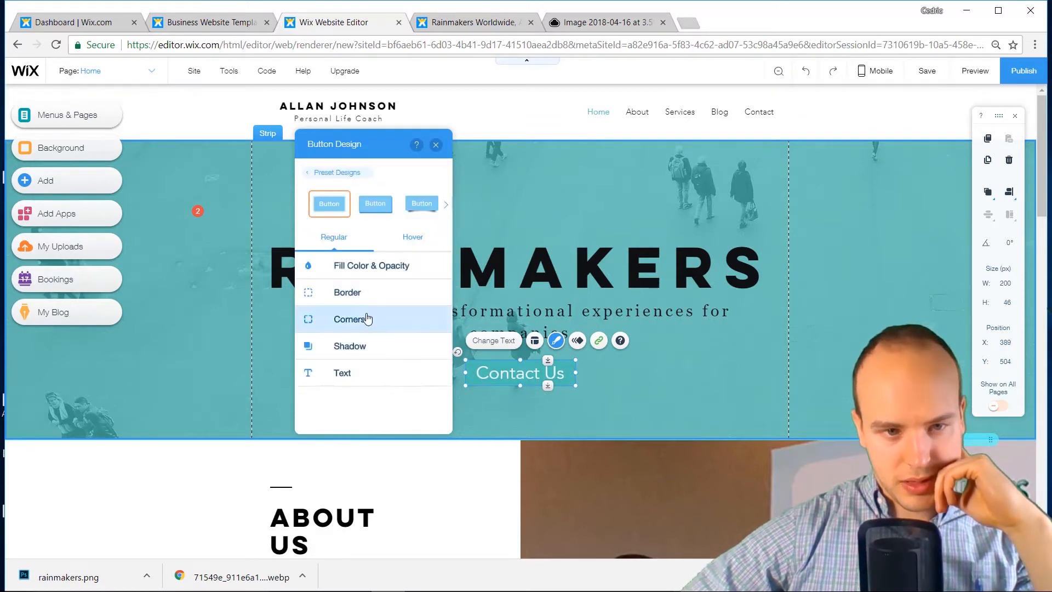
left_click(376, 269)
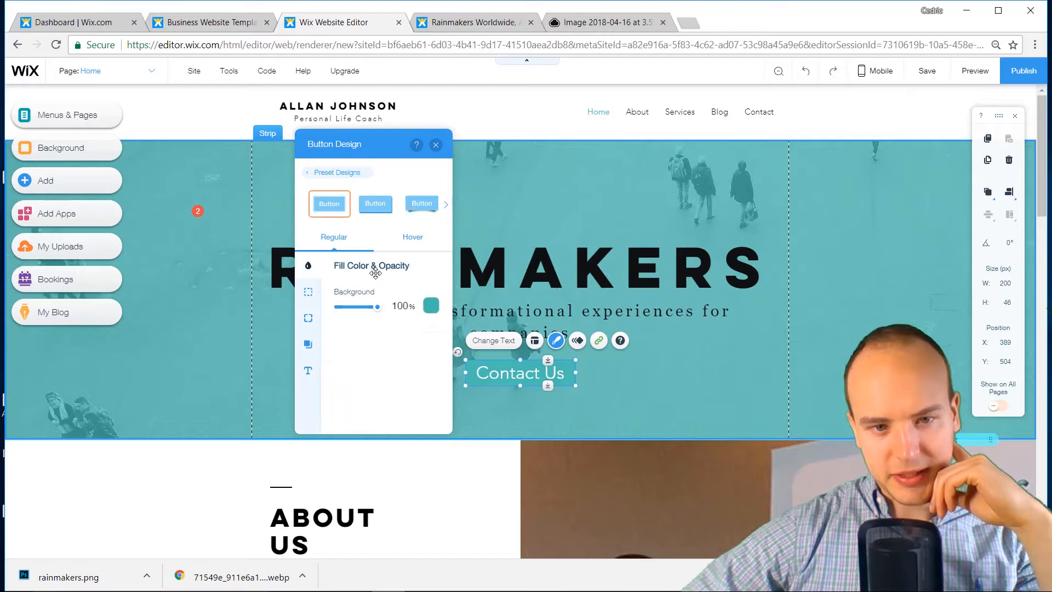
left_click(431, 316)
left_click(337, 323)
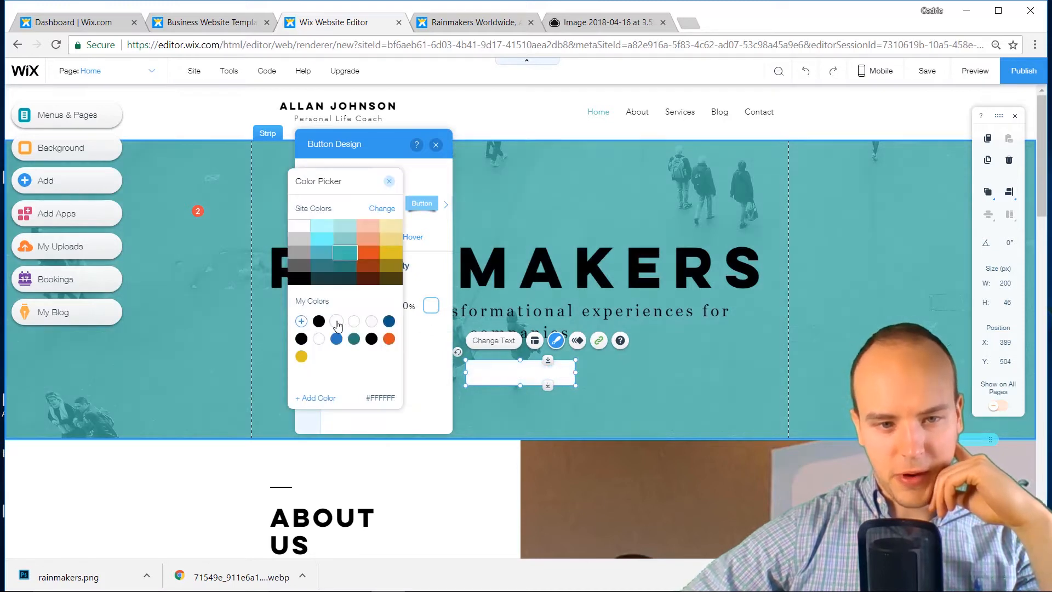
left_click(430, 368)
Make the Contact Us button text black and round its corners to 25 px
left_click(309, 370)
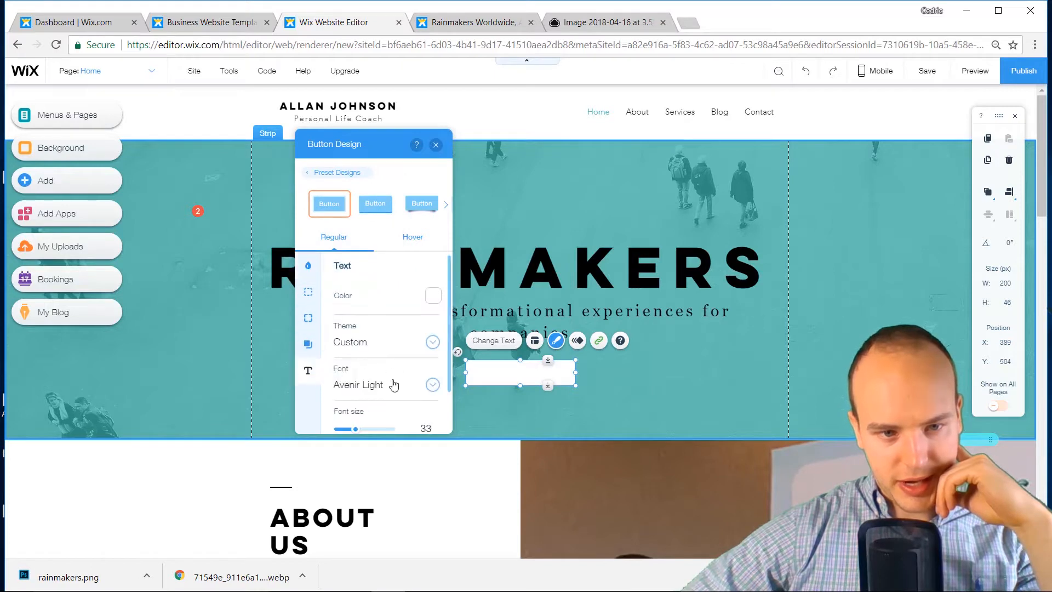
scroll(393, 385, "down", 2)
scroll(392, 383, "up", 2)
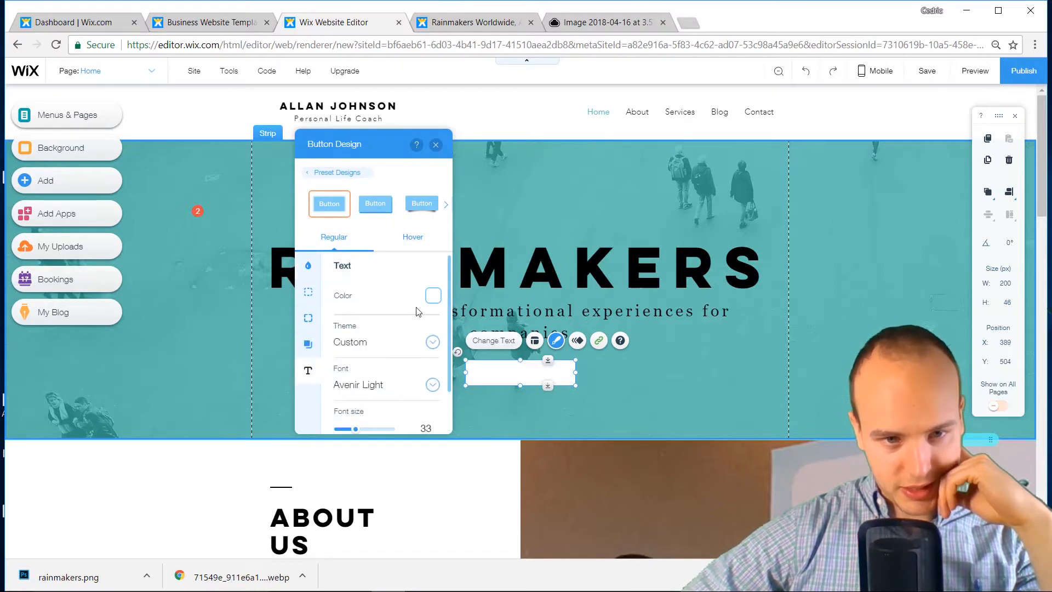
left_click(433, 296)
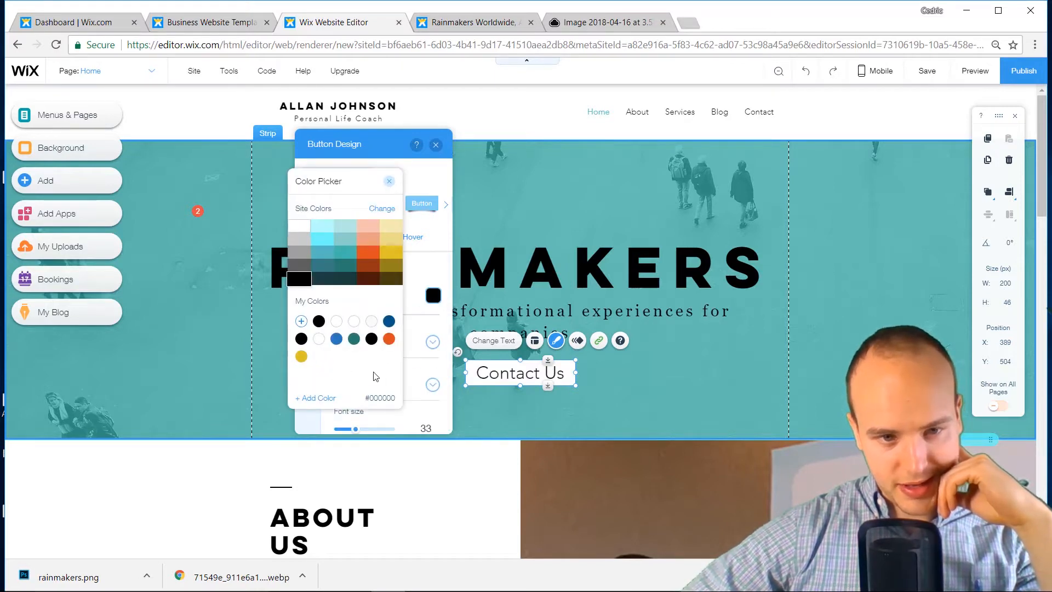
left_click(430, 373)
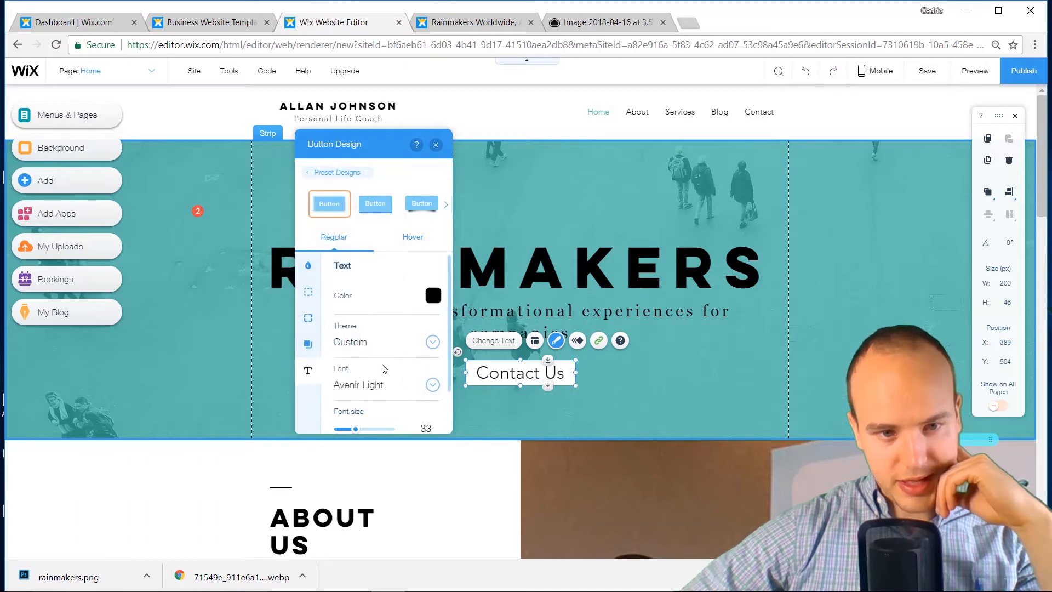
left_click(308, 291)
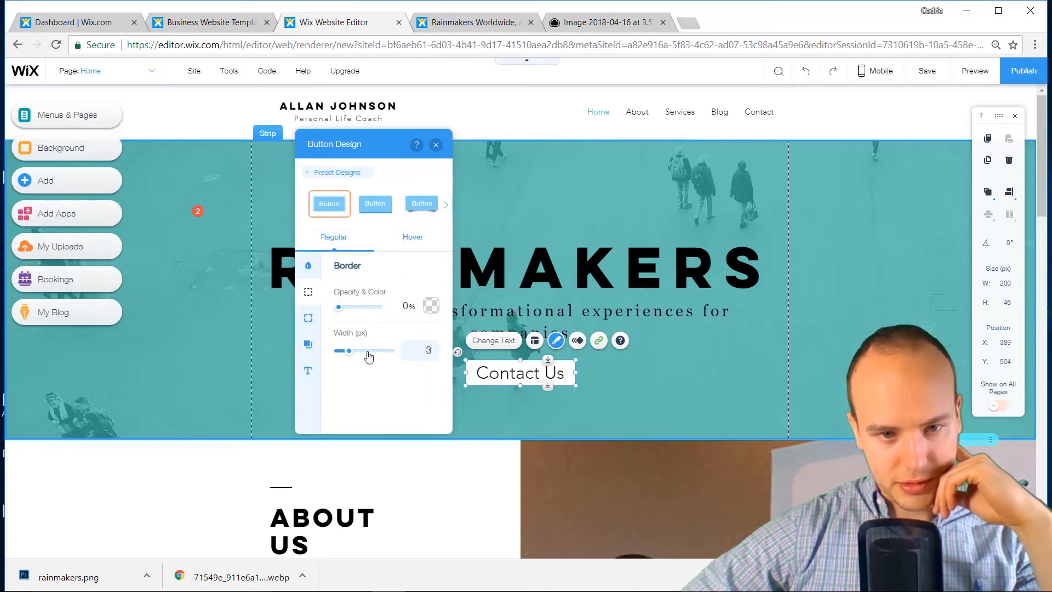
left_click(308, 318)
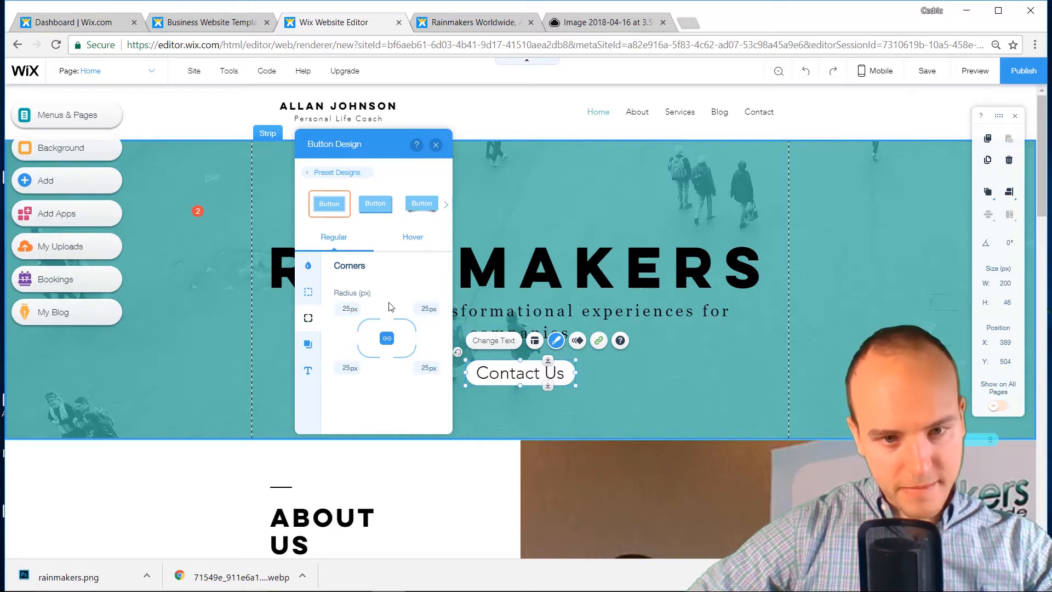
left_click(434, 145)
left_click(713, 363)
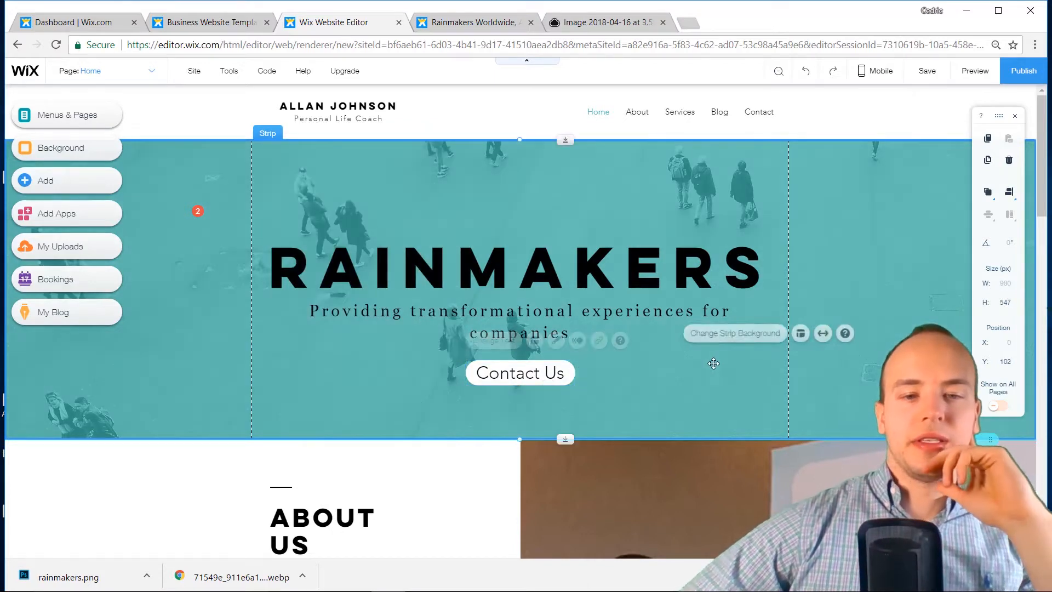
scroll(464, 355, "down", 2)
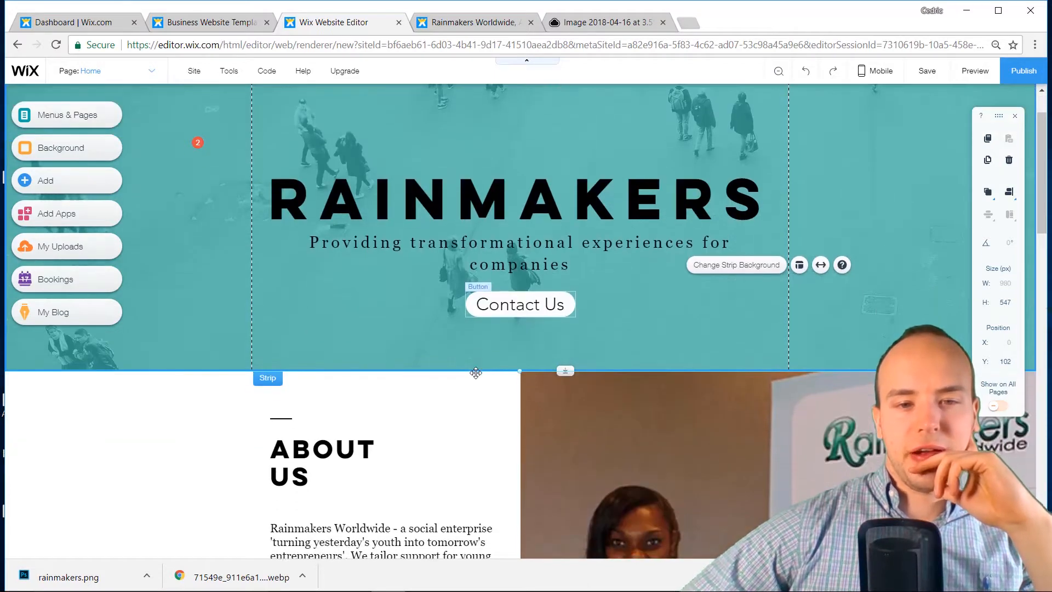
scroll(476, 368, "down", 4)
scroll(477, 370, "up", 4)
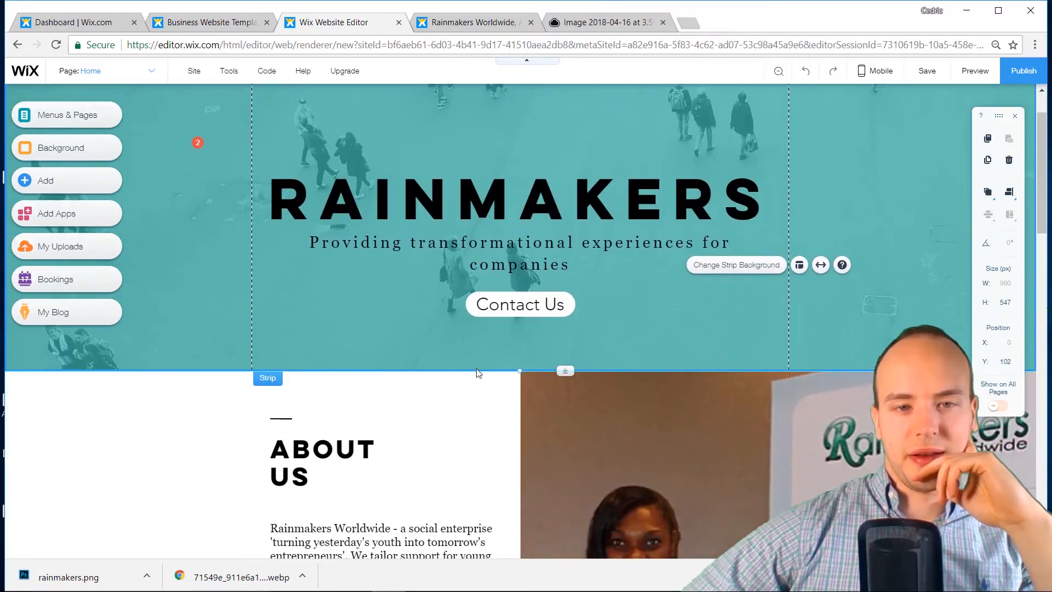
scroll(487, 329, "down", 2)
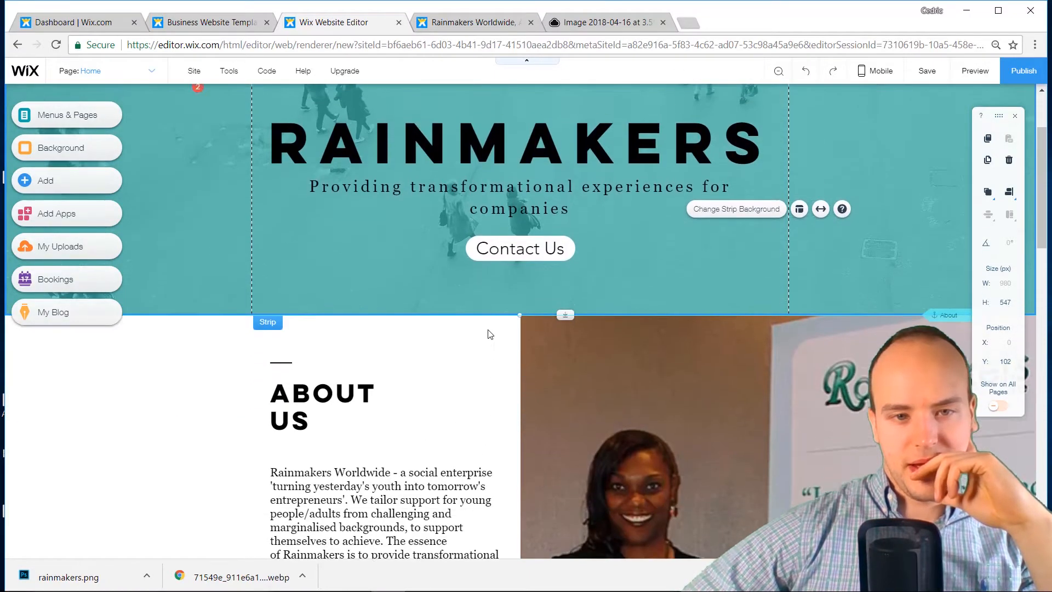
scroll(487, 332, "up", 4)
scroll(488, 329, "down", 7)
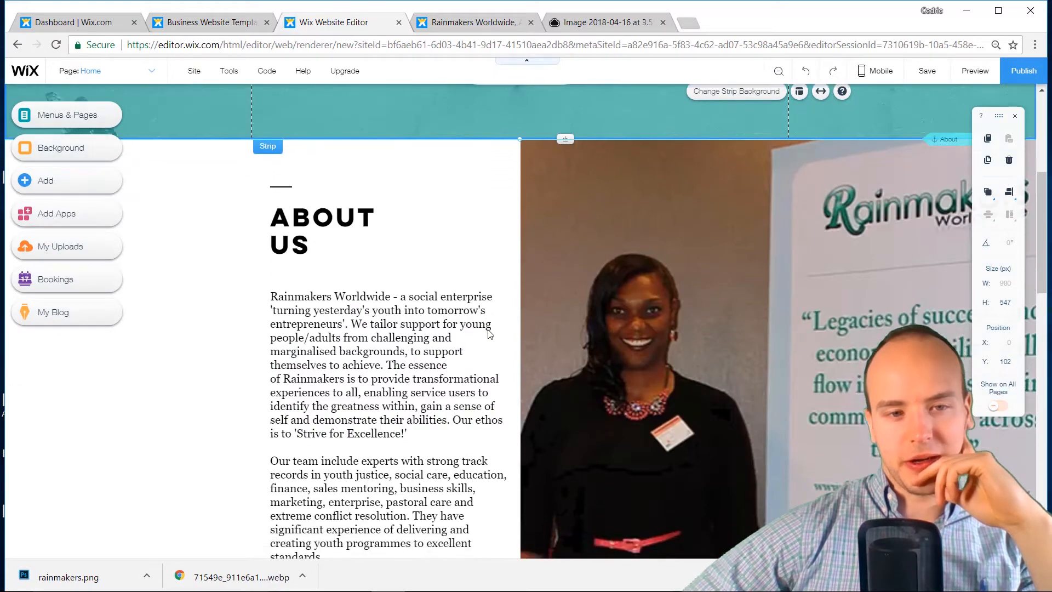
scroll(490, 332, "up", 1)
scroll(490, 332, "up", 4)
scroll(490, 333, "down", 16)
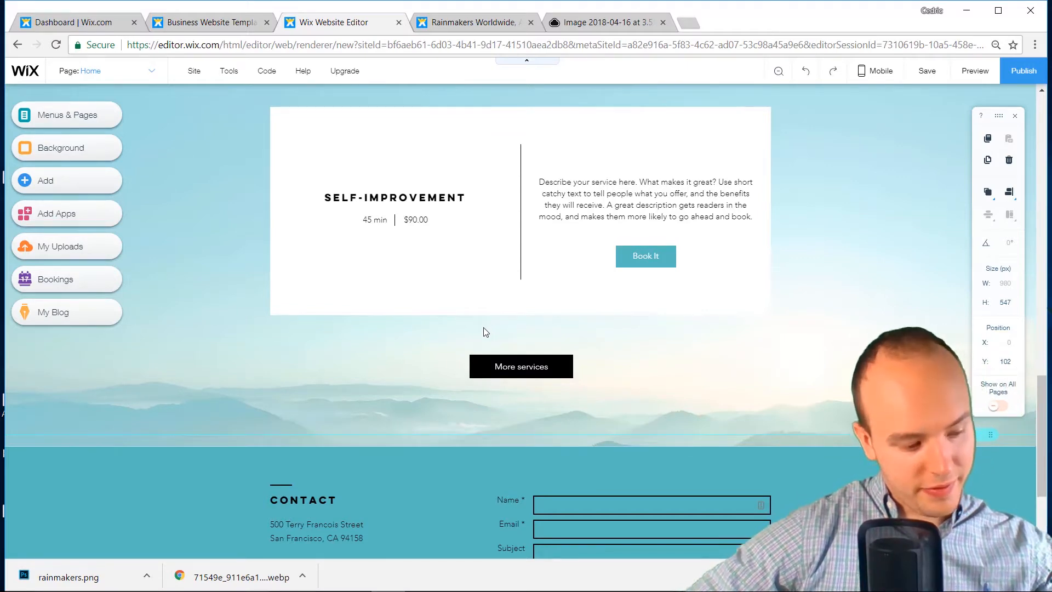
scroll(481, 336, "up", 15)
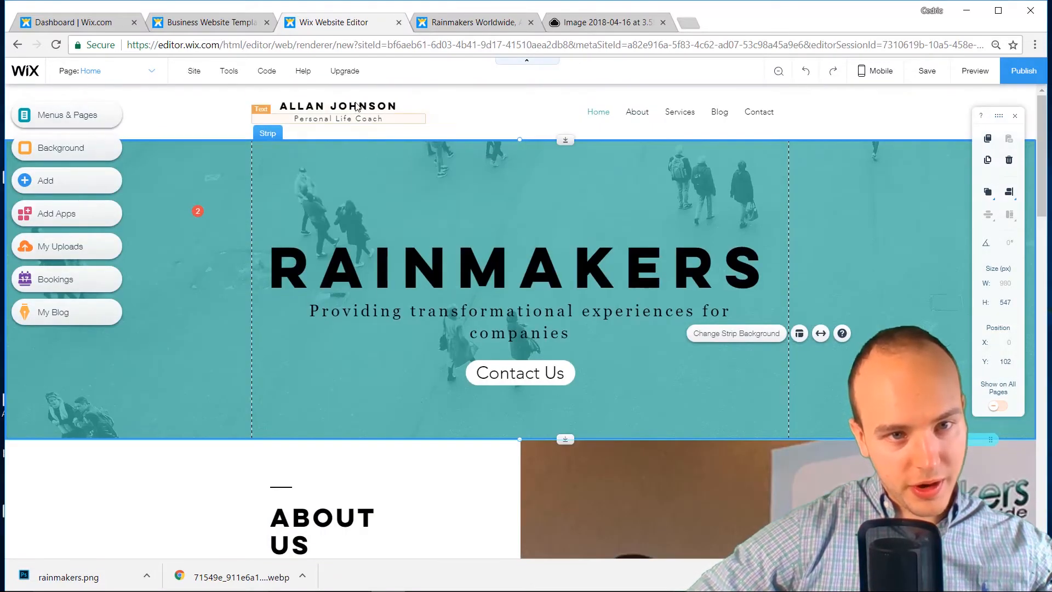
Change the header title to RAINMAKERS and the tagline to 'London Consulting'
double_click(356, 106)
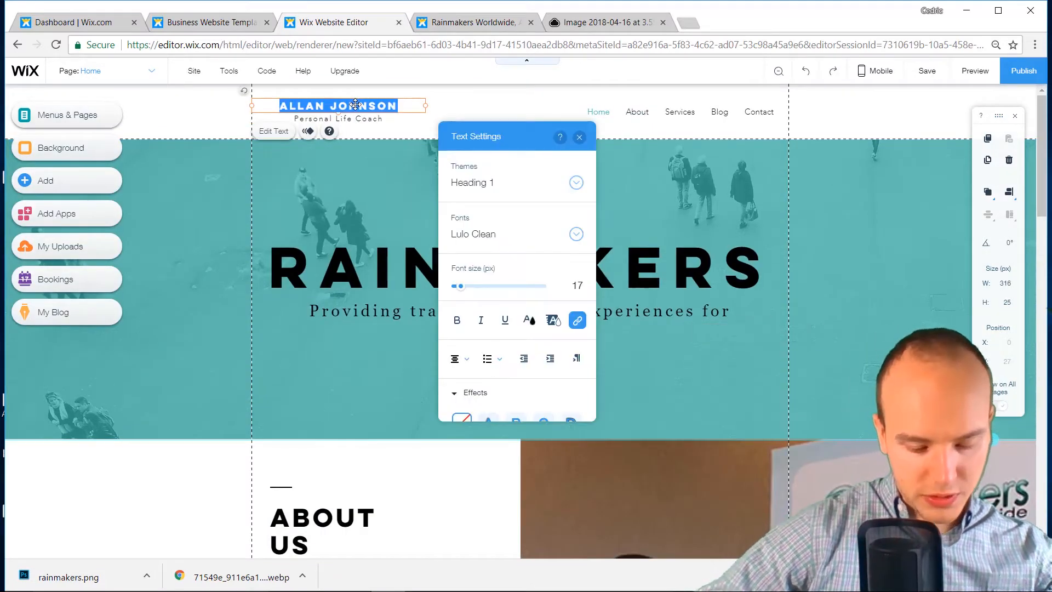
type("RAINMAKERS")
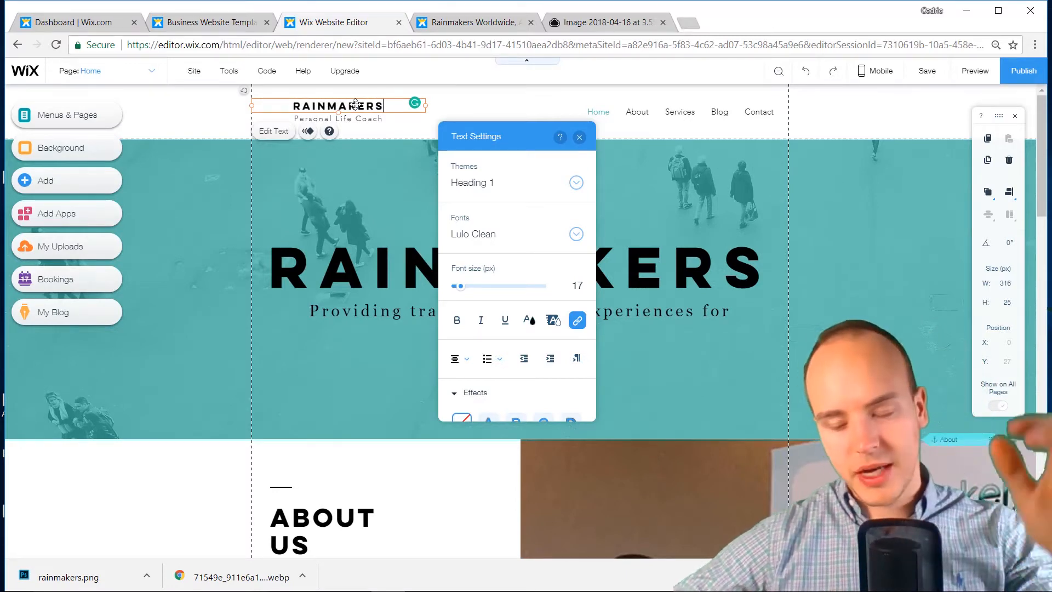
double_click(366, 120)
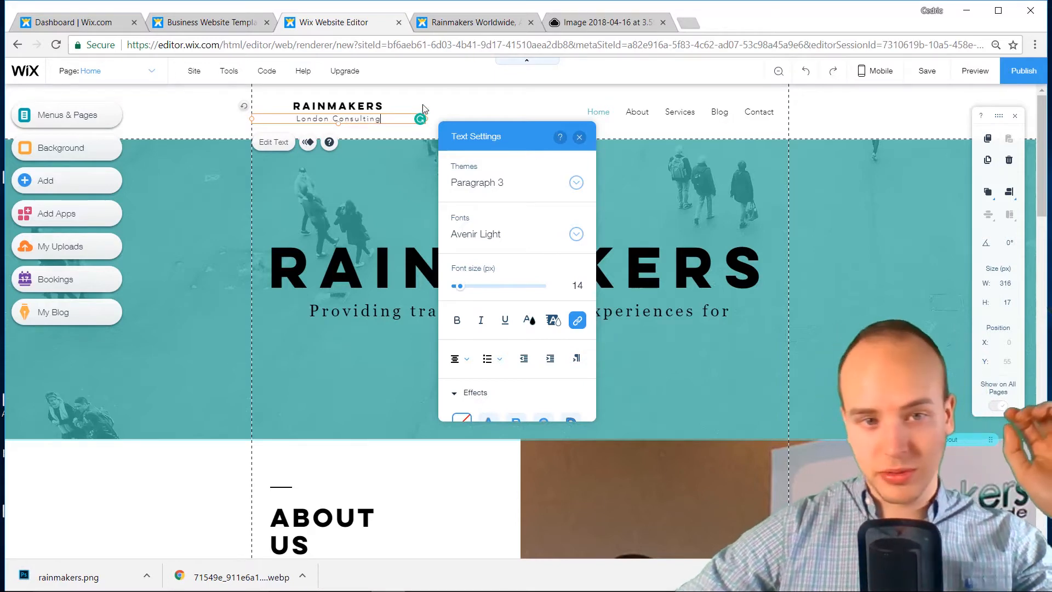
key("Escape")
left_click(456, 208)
scroll(458, 213, "down", 10)
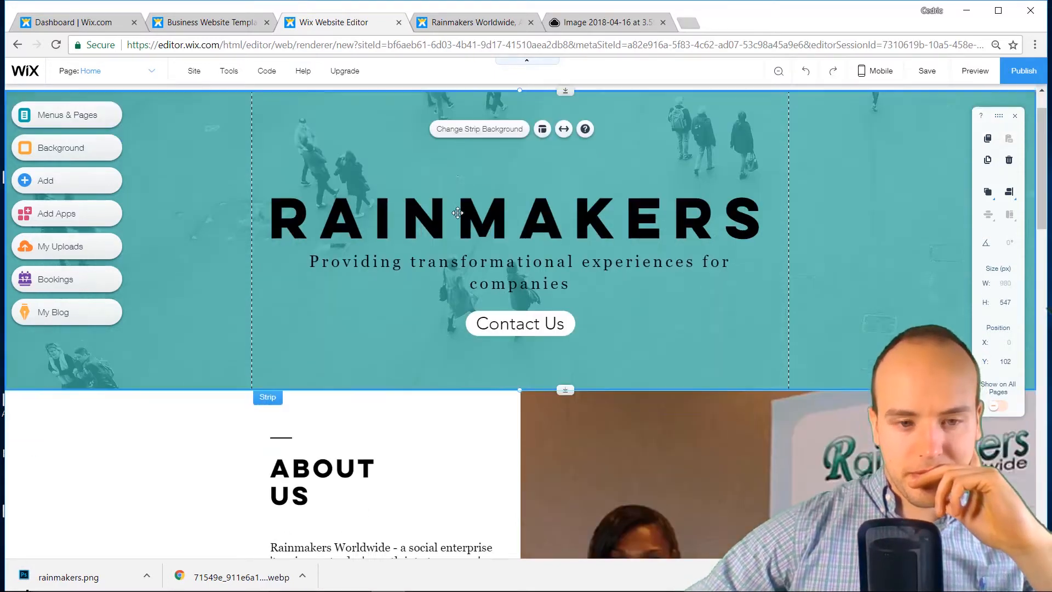
Change the HOW I CAN HELP YOU heading text to SERVICES
scroll(458, 213, "down", 6)
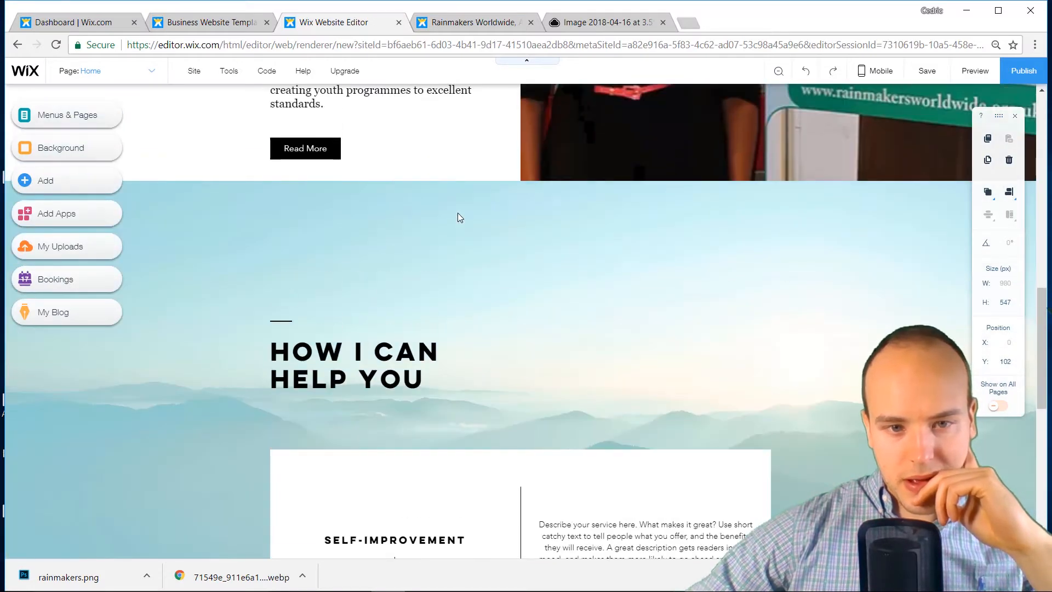
scroll(380, 259, "up", 5)
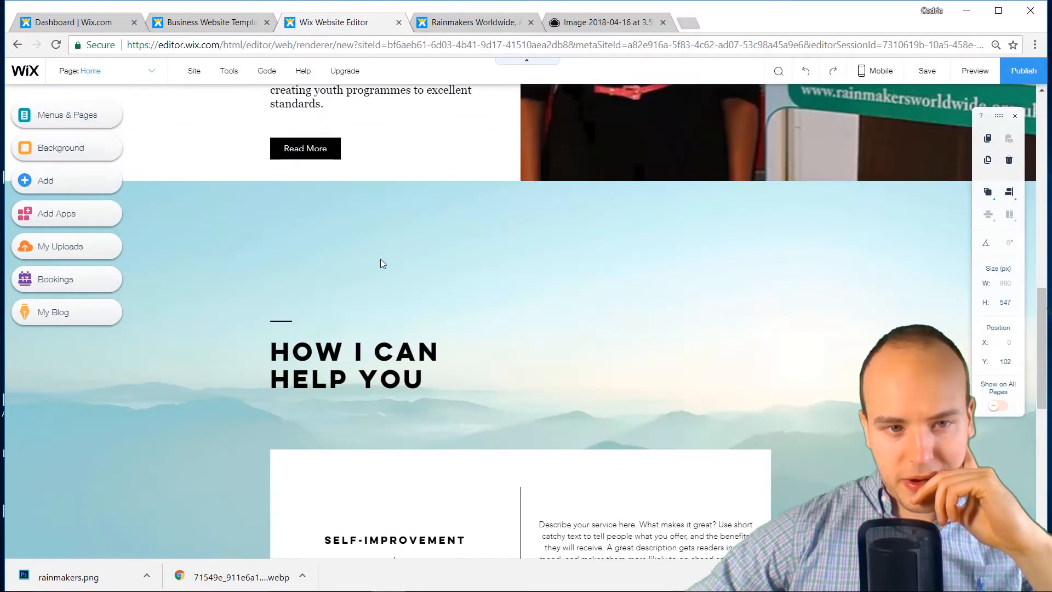
left_click(283, 324)
left_click(339, 370)
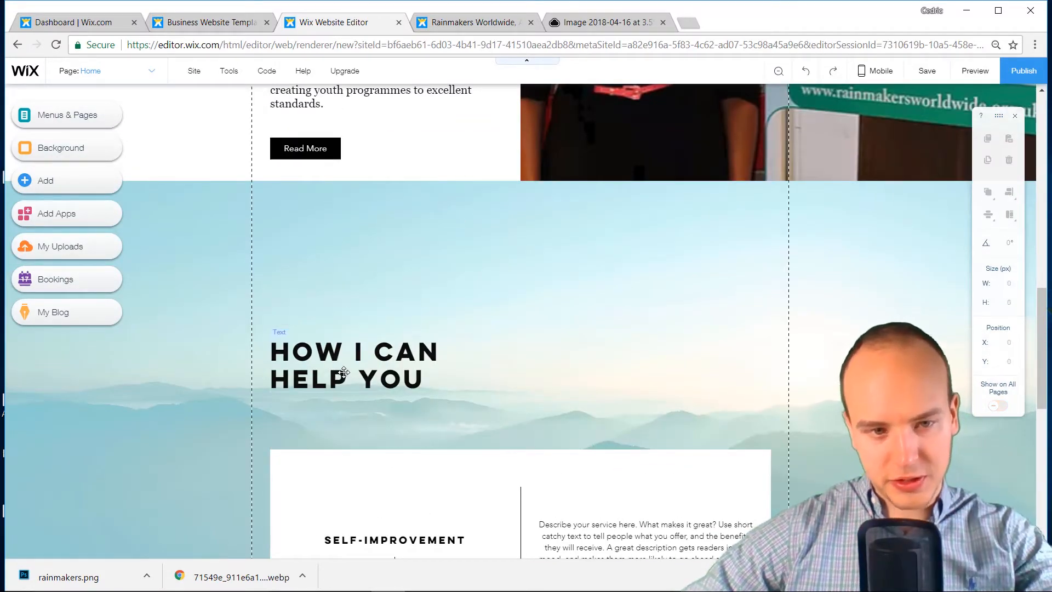
double_click(361, 377)
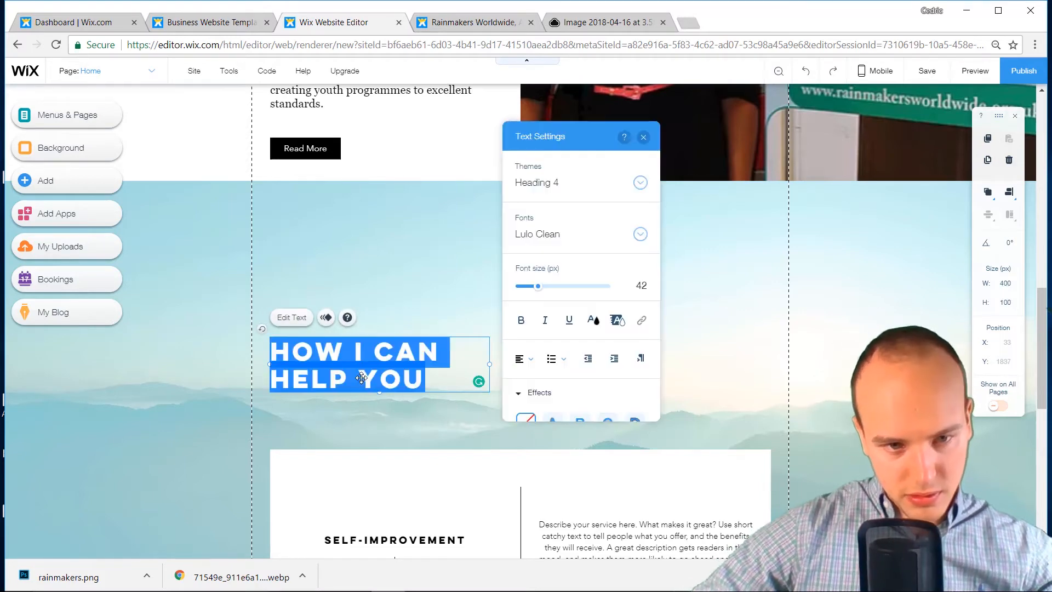
type("SERVICES")
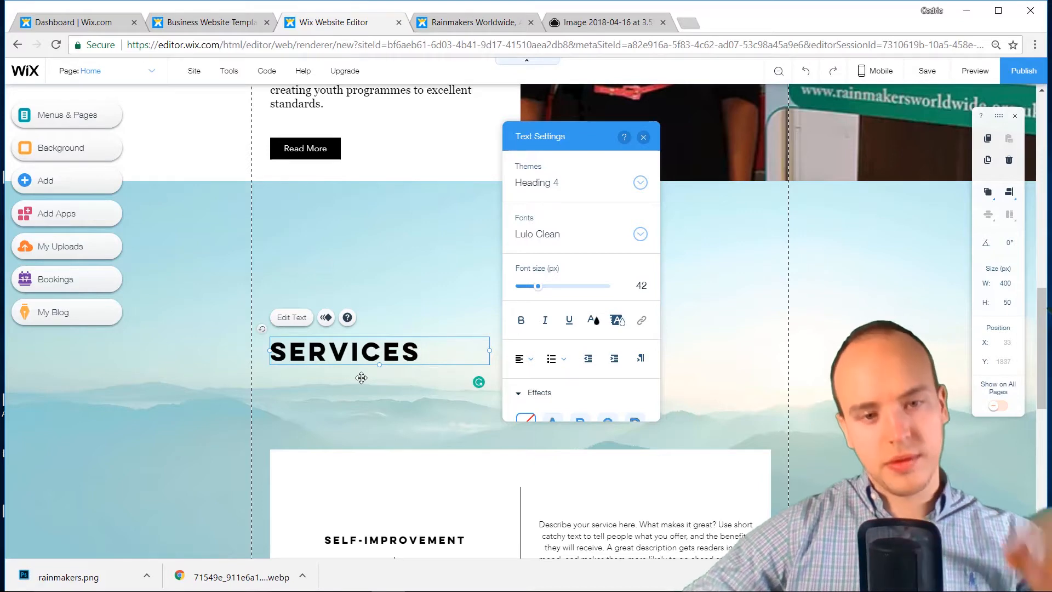
left_click(374, 394)
Centre-align the SERVICES heading and move it up toward the section's middle
left_click_drag(331, 340, 482, 231)
double_click(456, 242)
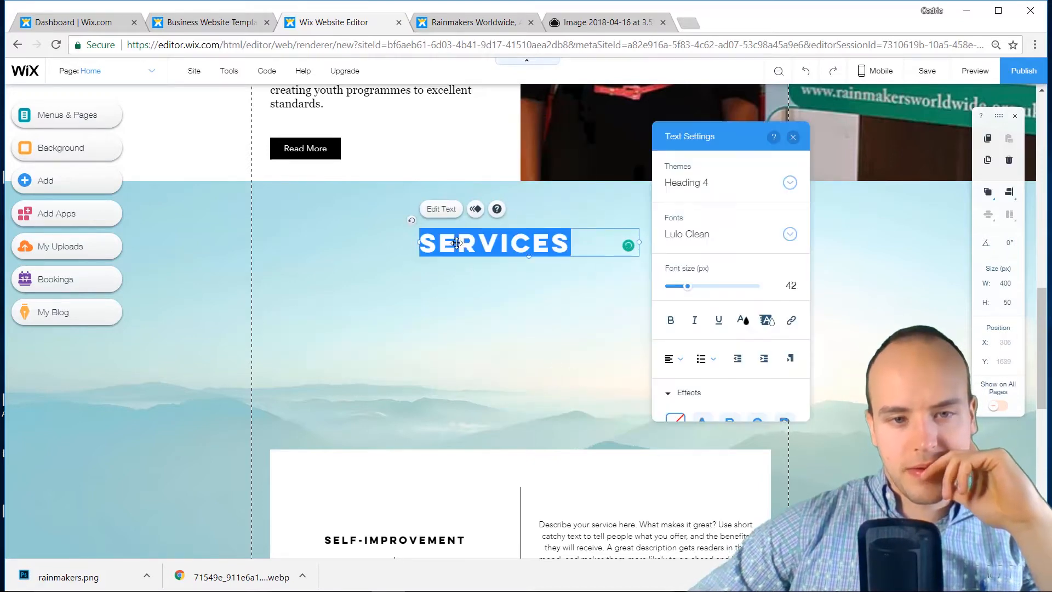
left_click(674, 358)
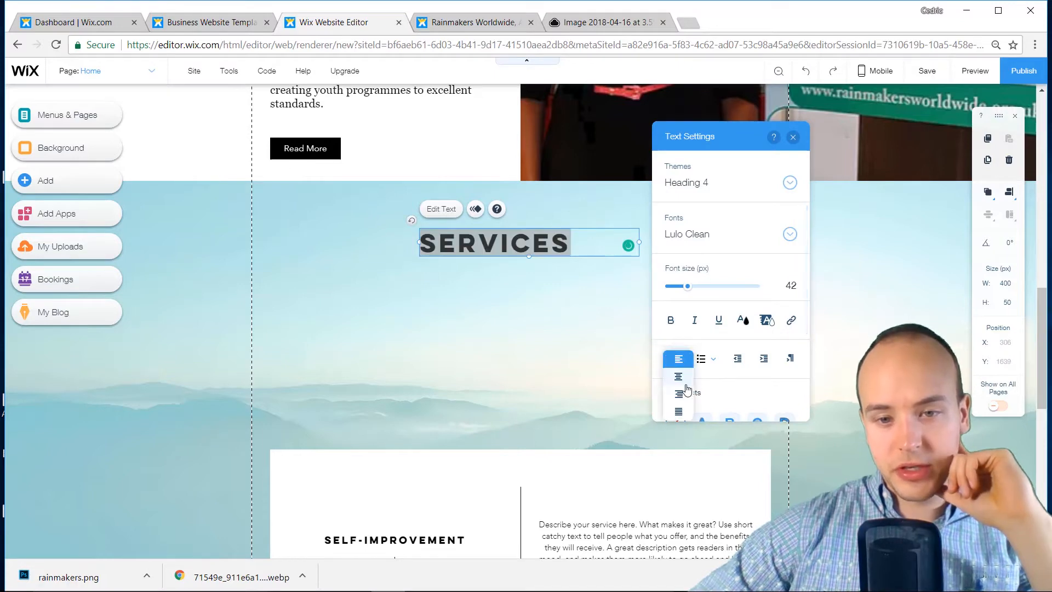
left_click(678, 383)
left_click(483, 290)
left_click_drag(522, 238, 518, 215)
scroll(524, 302, "down", 3)
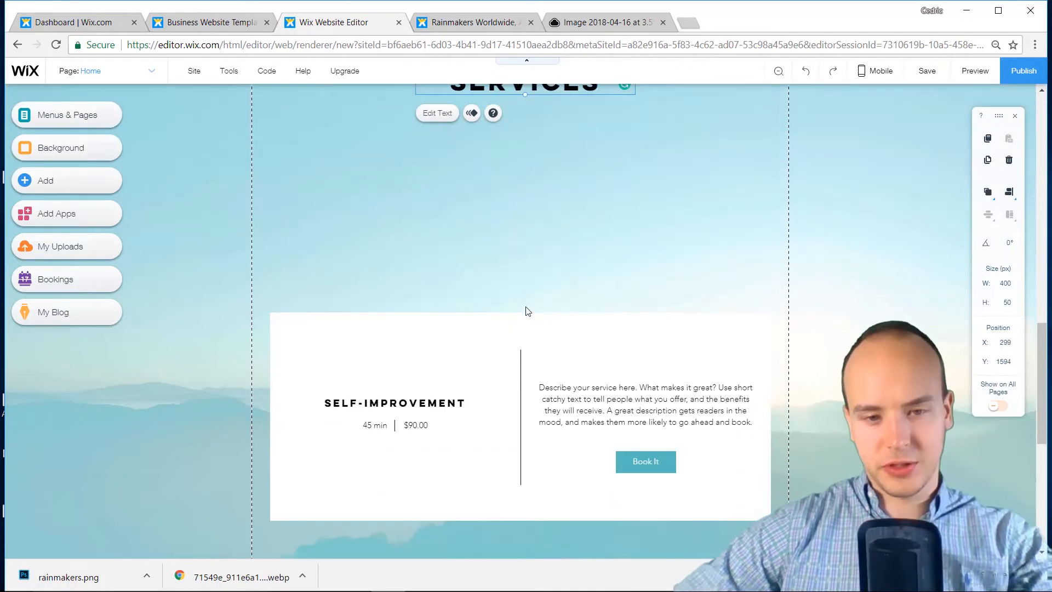
Delete the Self-Improvement booking card and the More services button
left_click(536, 324)
key("Delete")
scroll(536, 326, "down", 5)
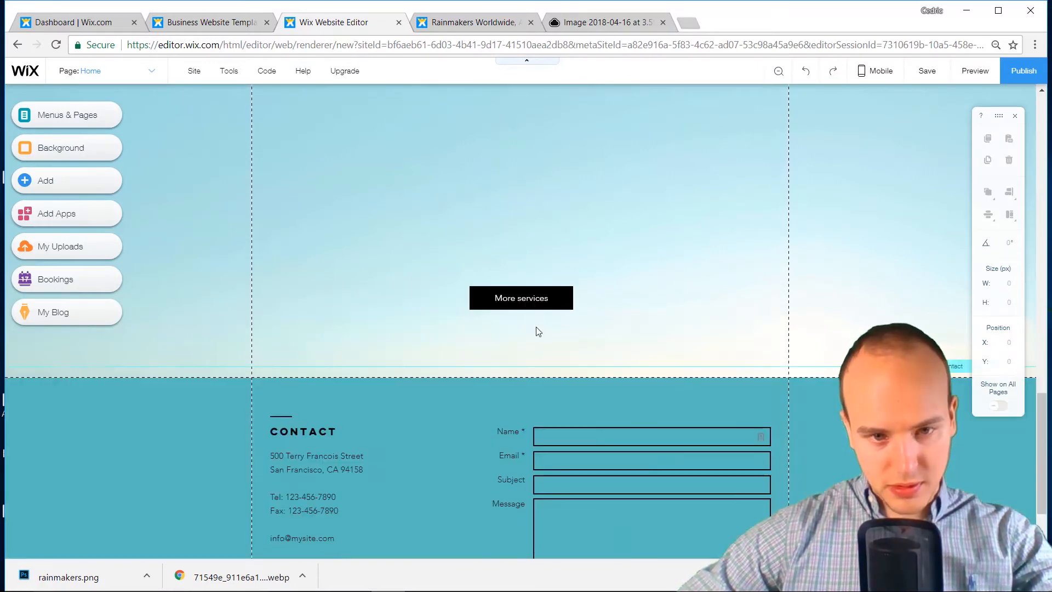
left_click(529, 299)
key("Delete")
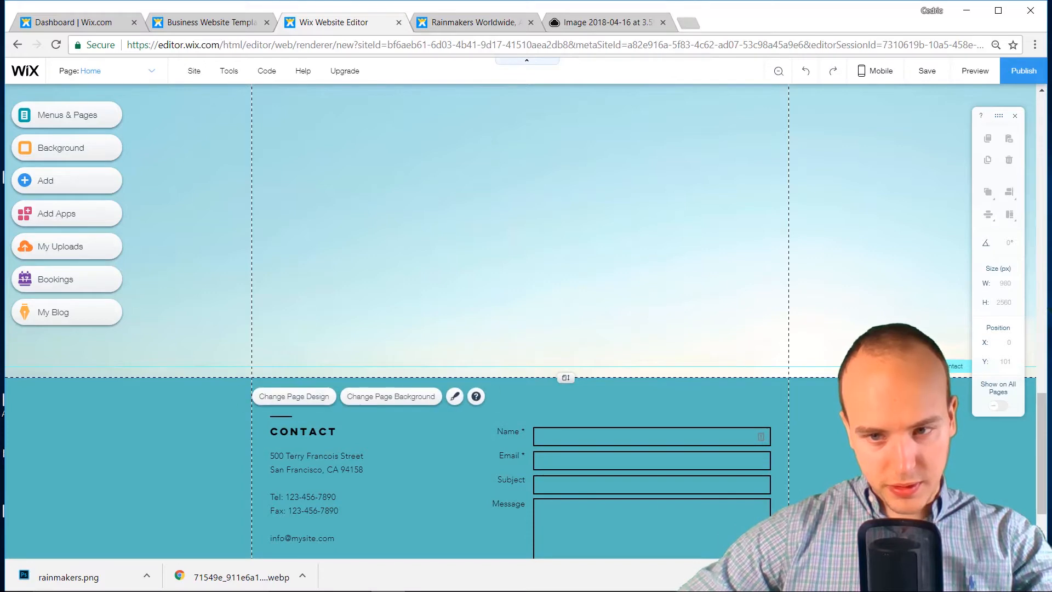
Reposition the Contact anchor, shorten the page, and pull the contact footer up under Services
left_click_drag(951, 366, 930, 356)
scroll(926, 305, "up", 10)
scroll(931, 488, "down", 5)
left_click_drag(930, 538, 930, 395)
scroll(641, 436, "down", 5)
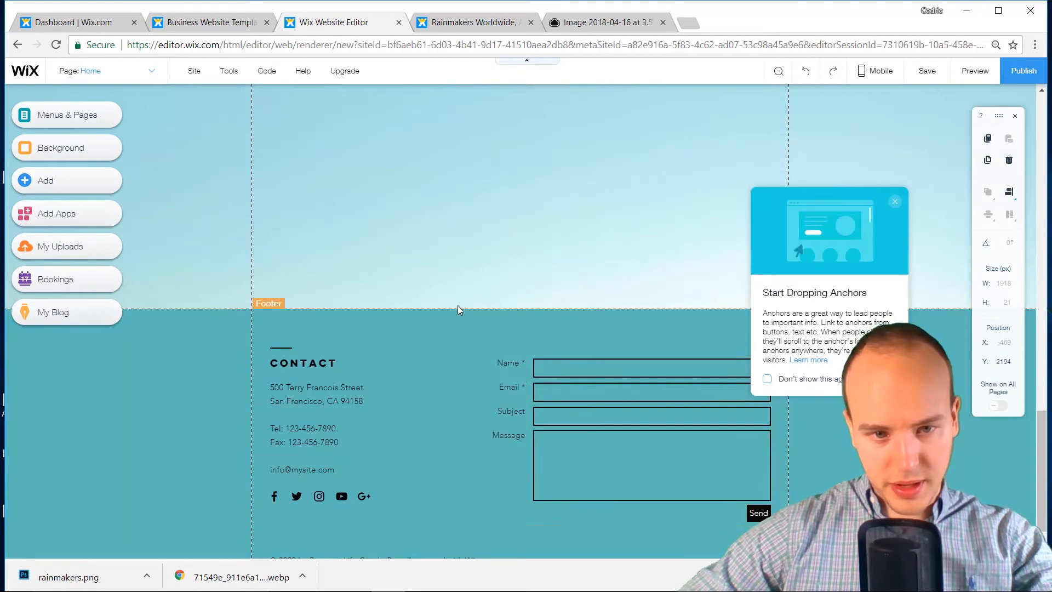
left_click(458, 305)
left_click_drag(565, 247, 573, 308)
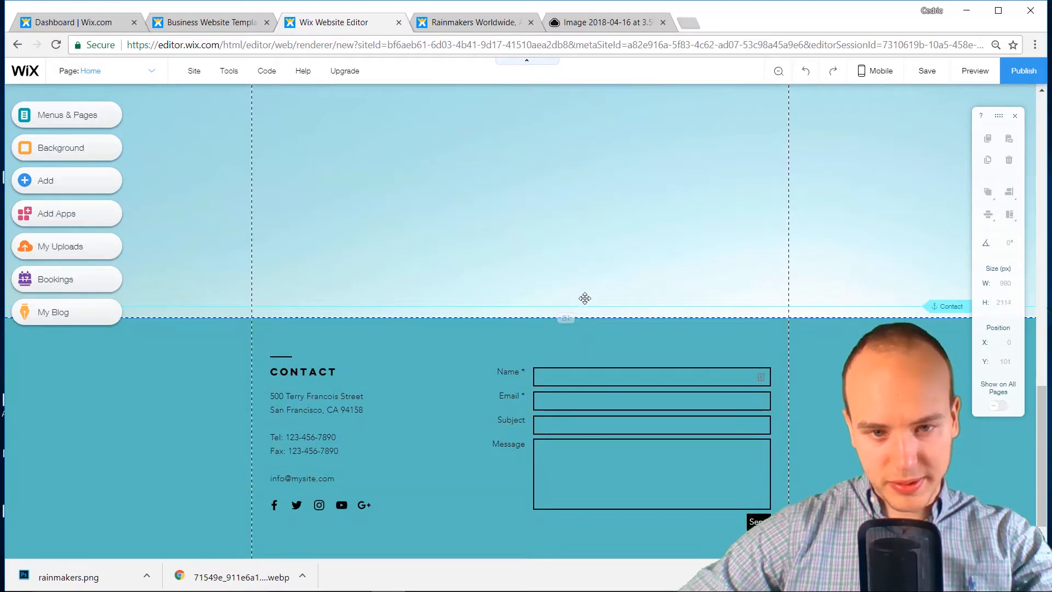
scroll(564, 291, "up", 3)
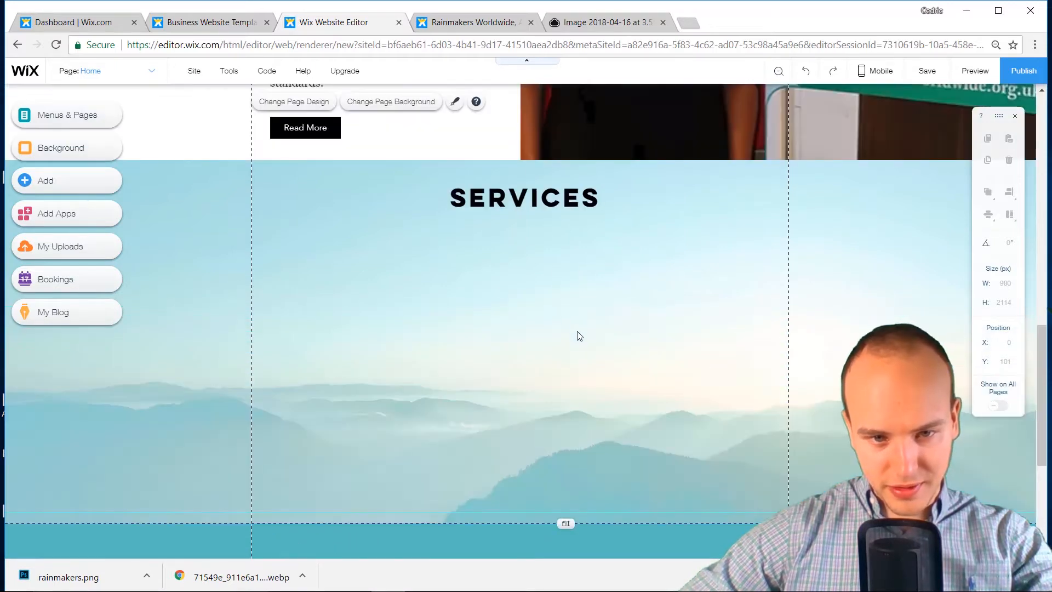
left_click(949, 480)
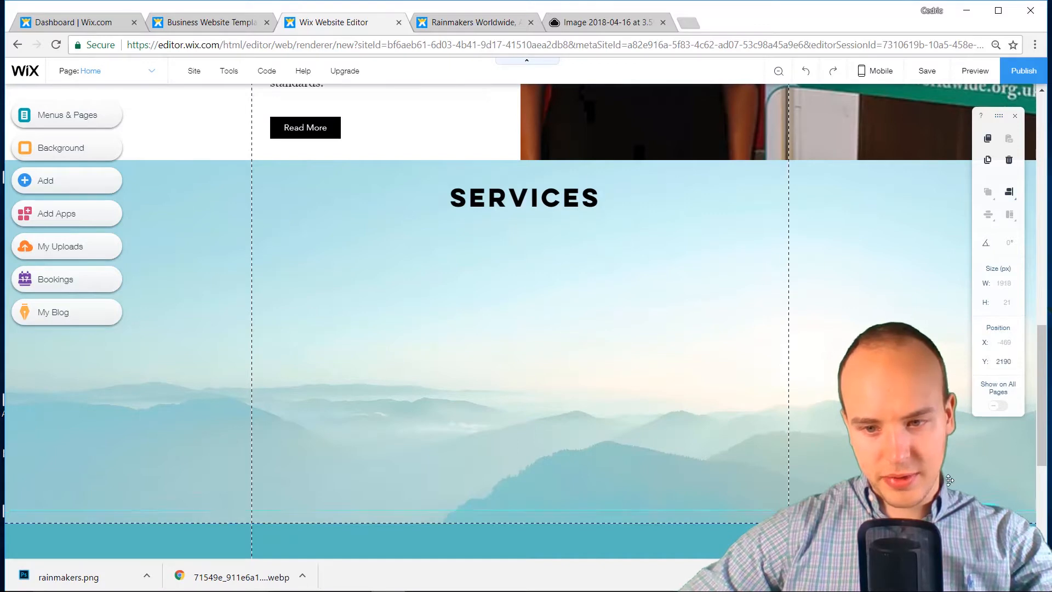
left_click(537, 523)
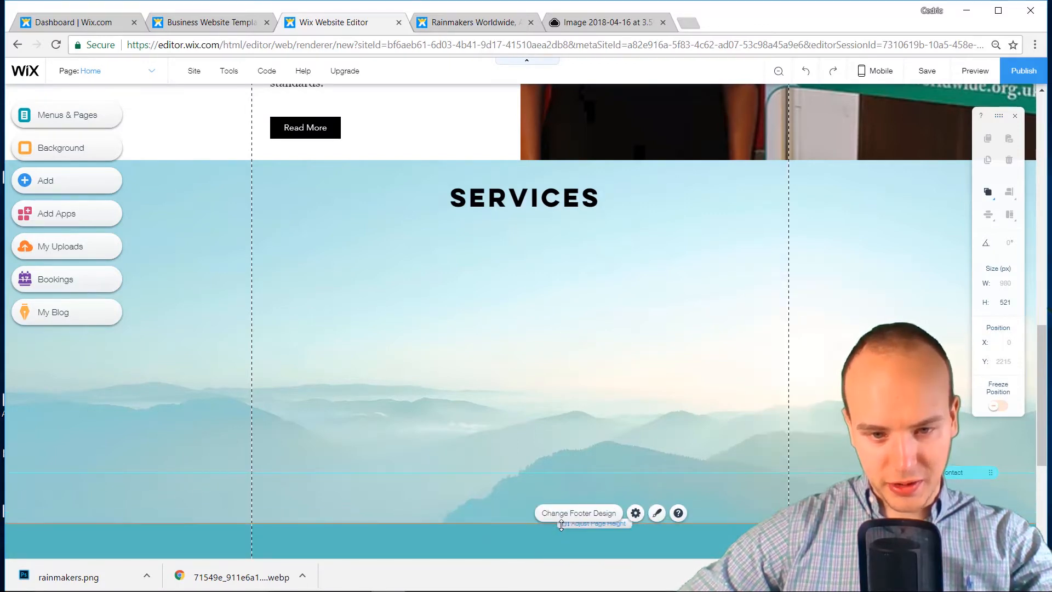
left_click_drag(566, 523, 562, 457)
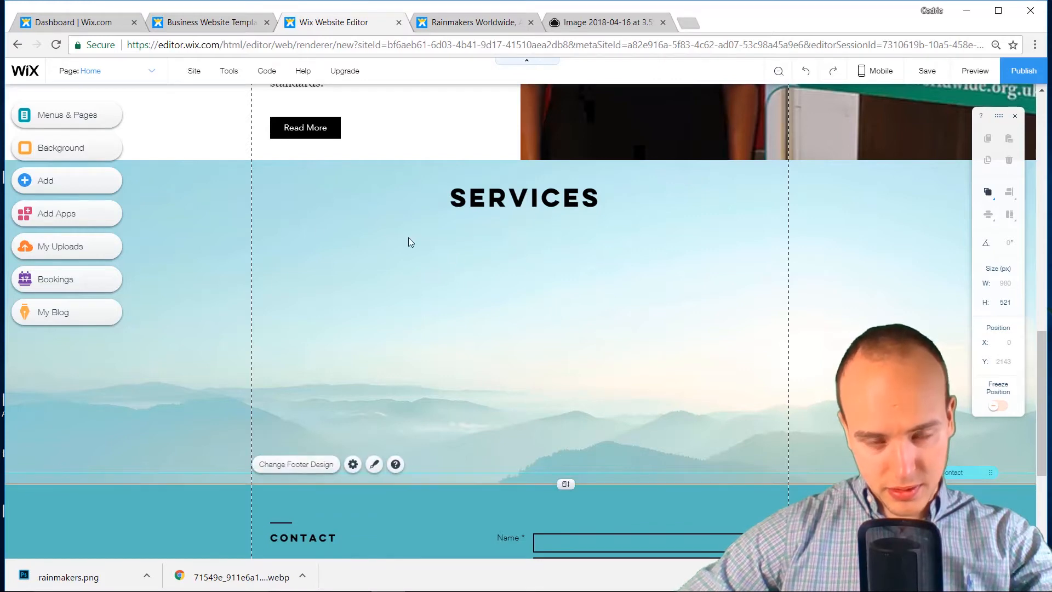
Add a white Classic strip stretched over the SERVICES area and send it behind the heading
left_click(32, 186)
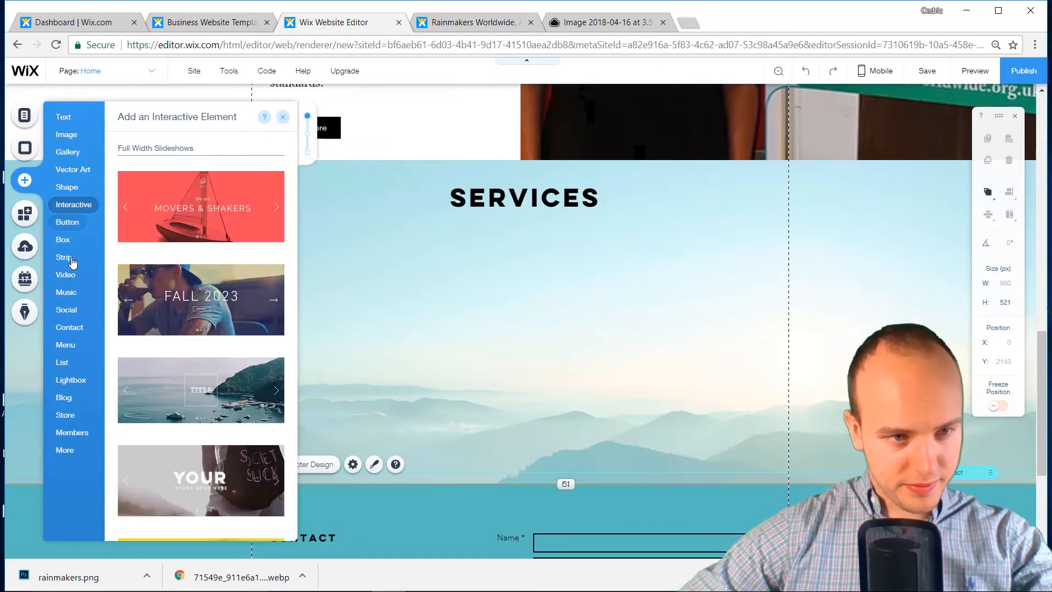
mouse_move(72, 263)
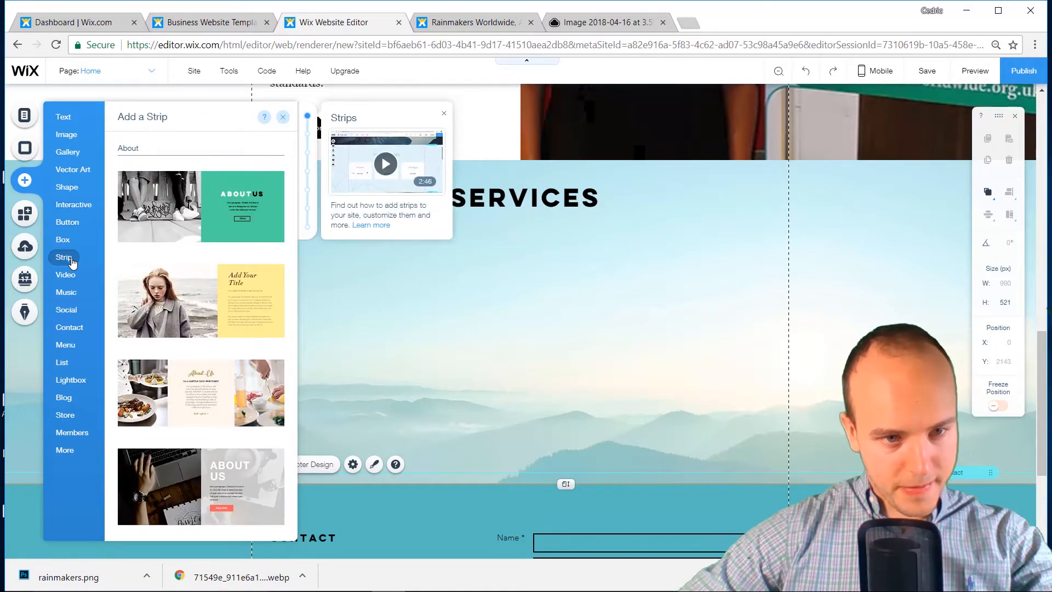
scroll(198, 301, "down", 5)
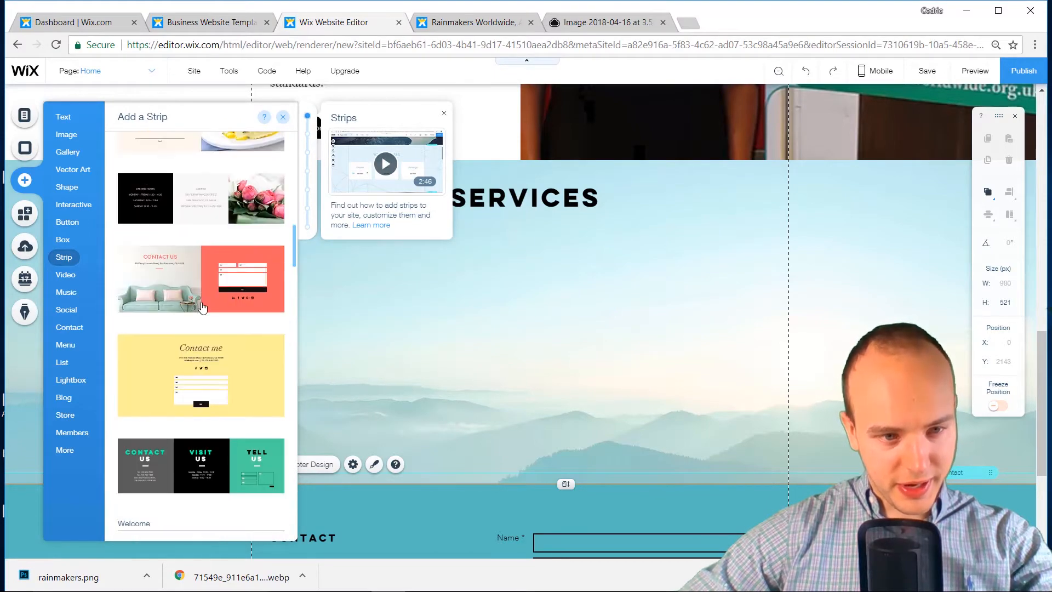
scroll(203, 307, "down", 10)
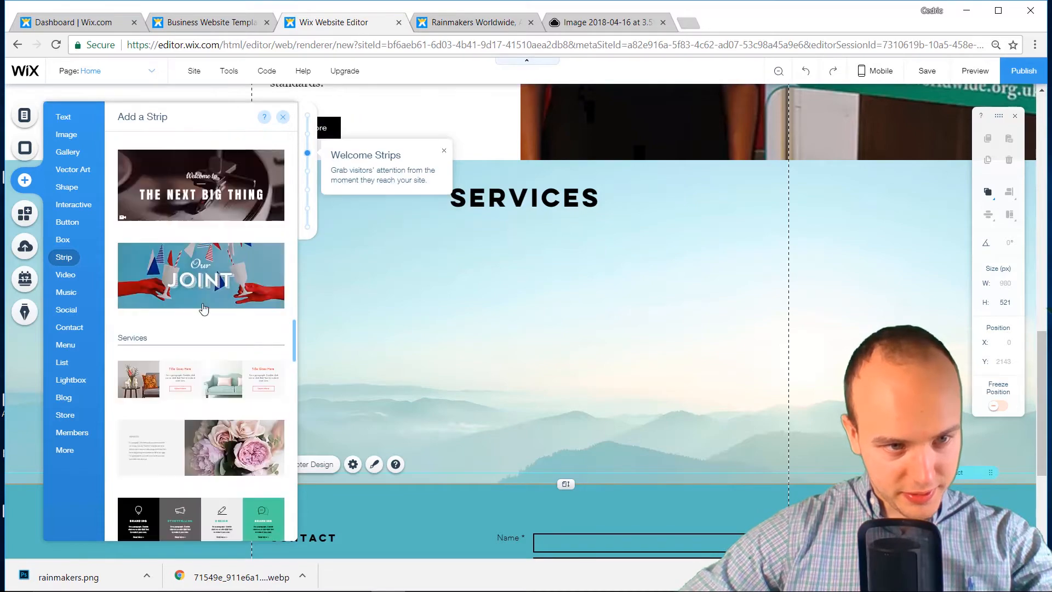
scroll(202, 304, "down", 15)
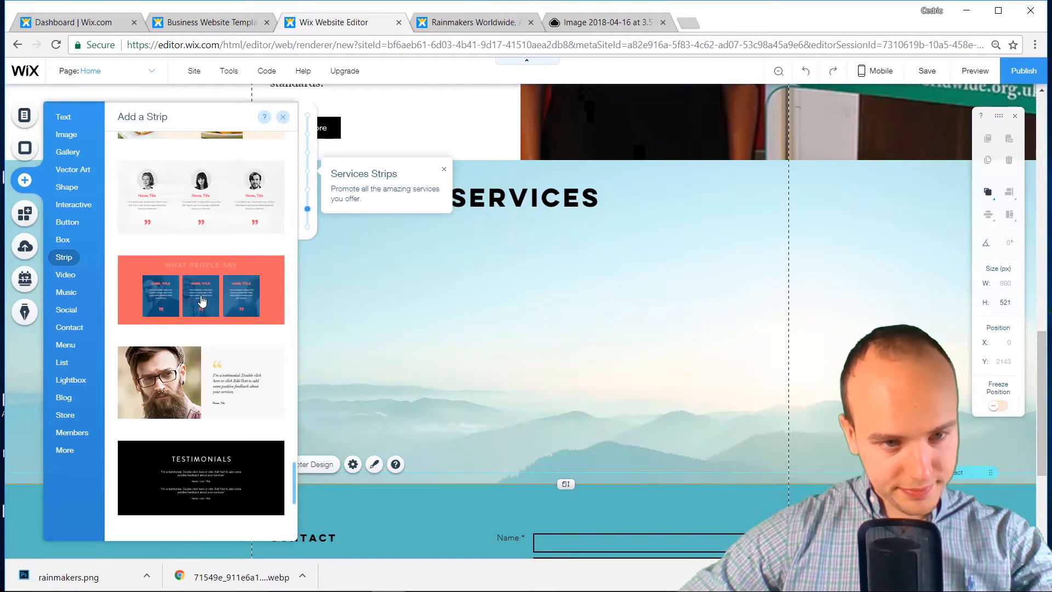
left_click_drag(194, 374, 496, 315)
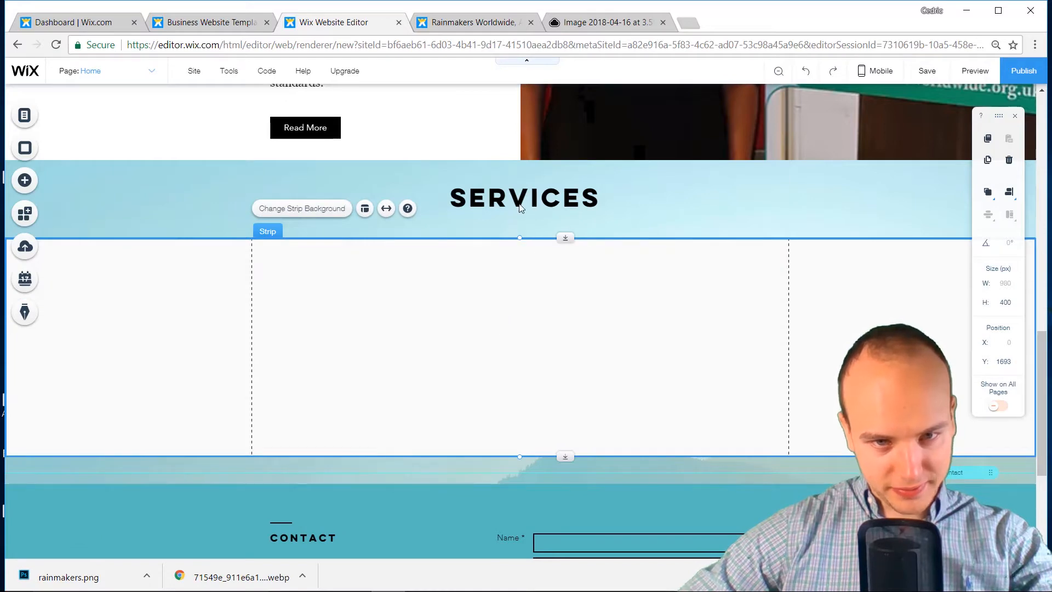
left_click_drag(519, 238, 519, 160)
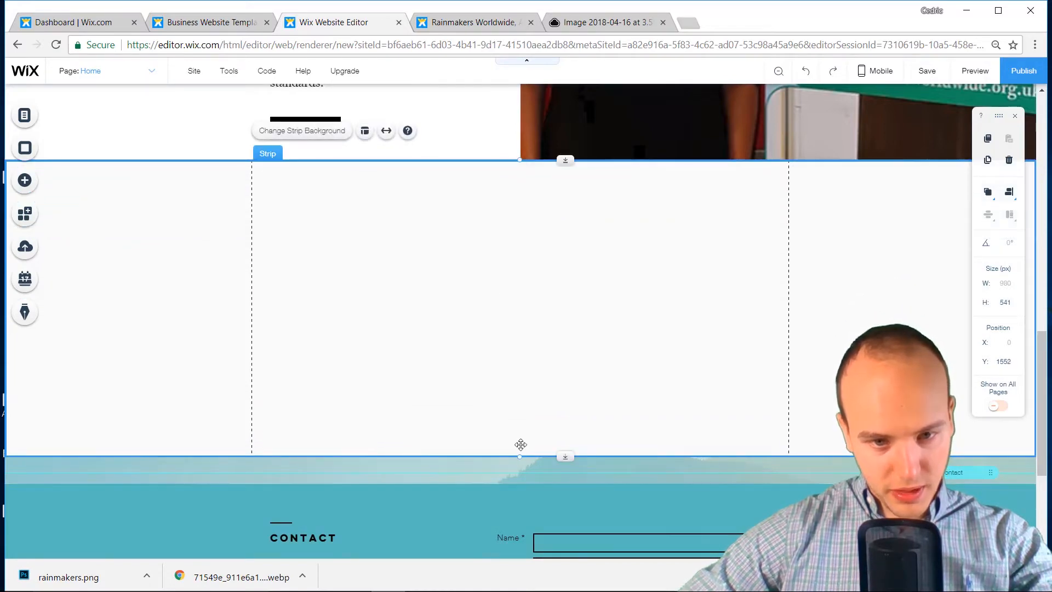
left_click_drag(520, 460, 521, 483)
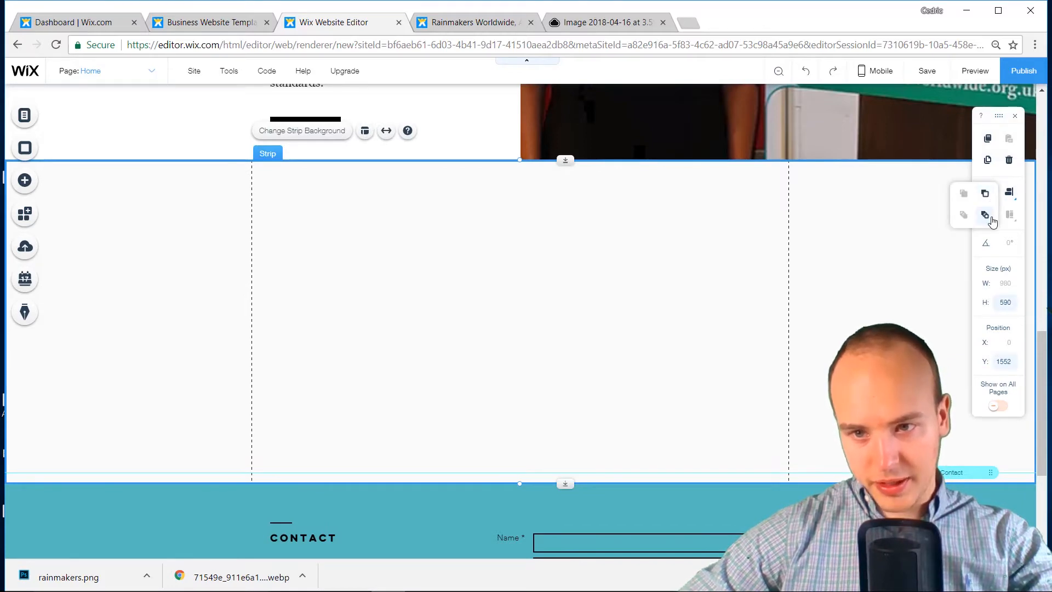
left_click(985, 215)
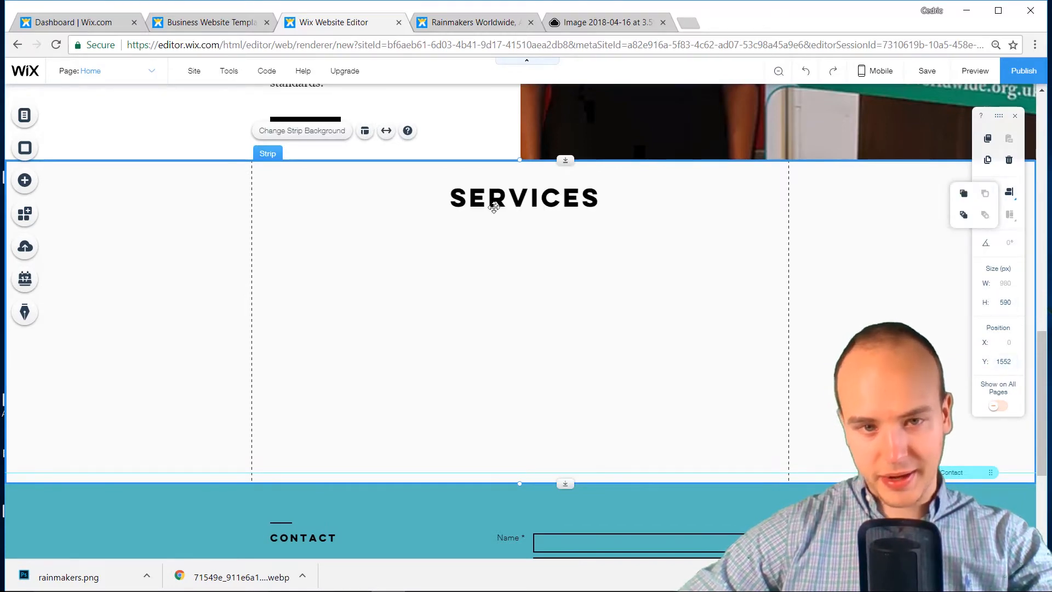
left_click(486, 289)
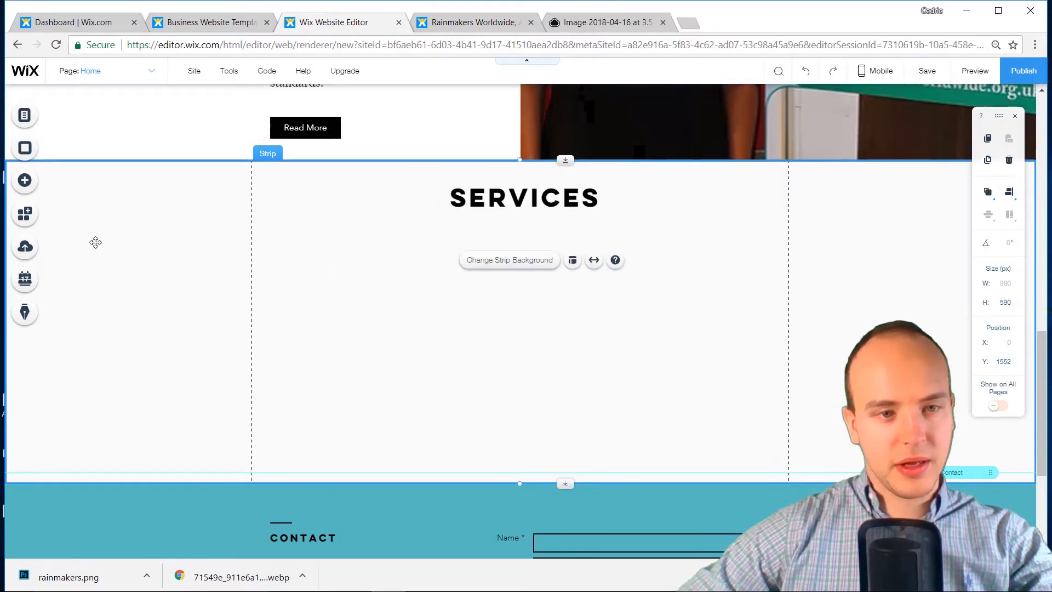
Add a blue thumbs-up vector icon to the Services strip and move it left
left_click(34, 187)
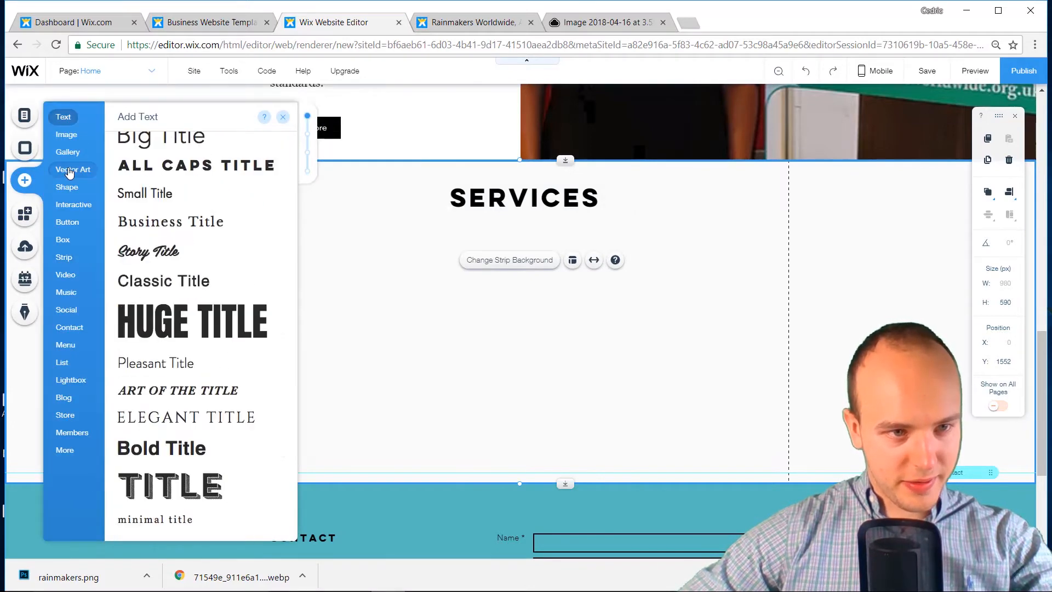
mouse_move(68, 172)
scroll(247, 307, "down", 10)
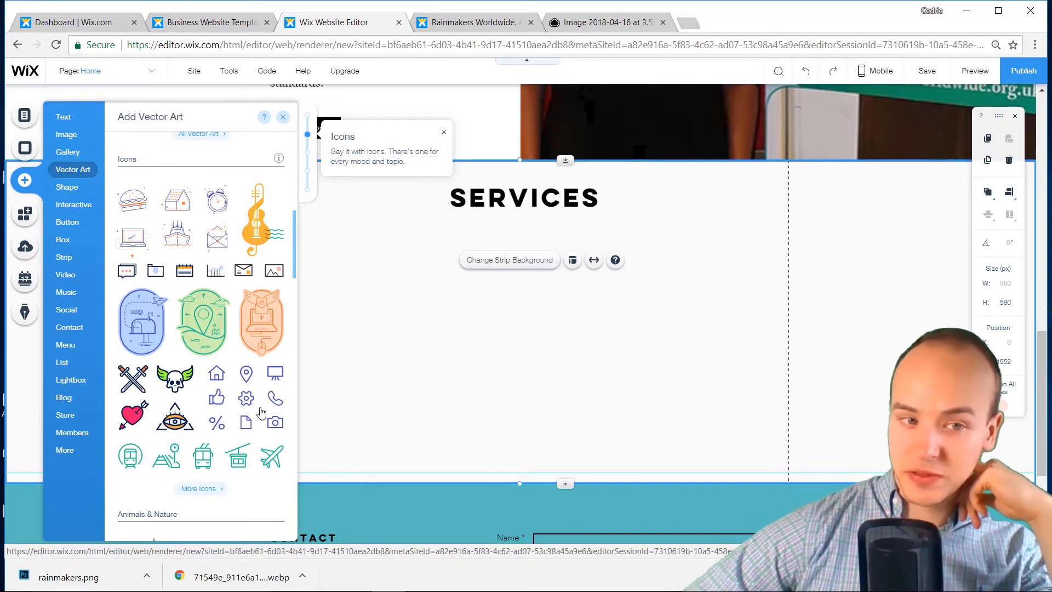
scroll(221, 412, "down", 3)
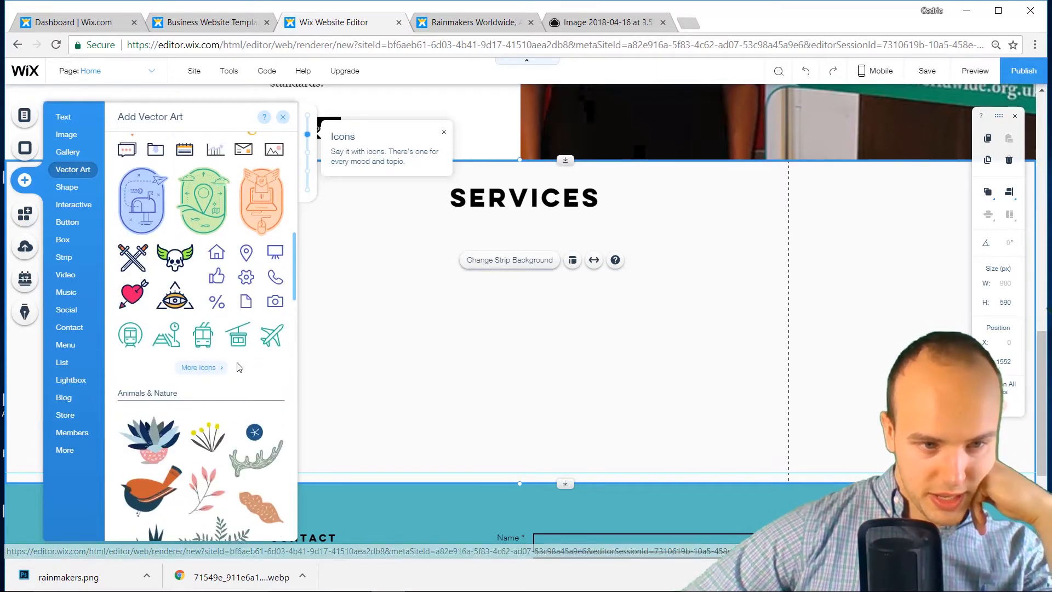
scroll(225, 400, "up", 3)
left_click_drag(224, 405, 400, 367)
left_click(402, 366)
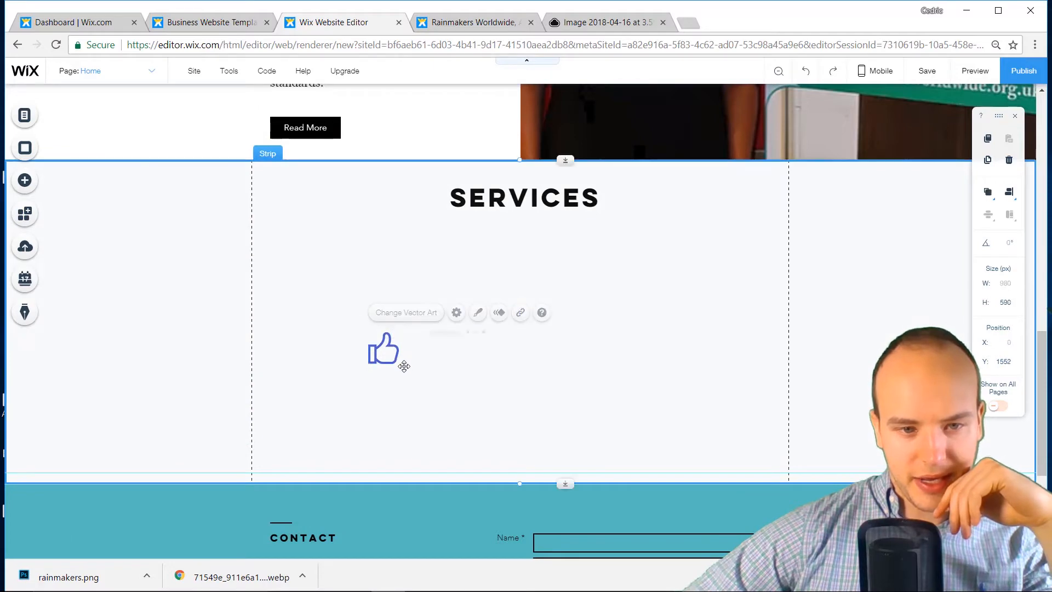
left_click_drag(542, 358, 540, 360)
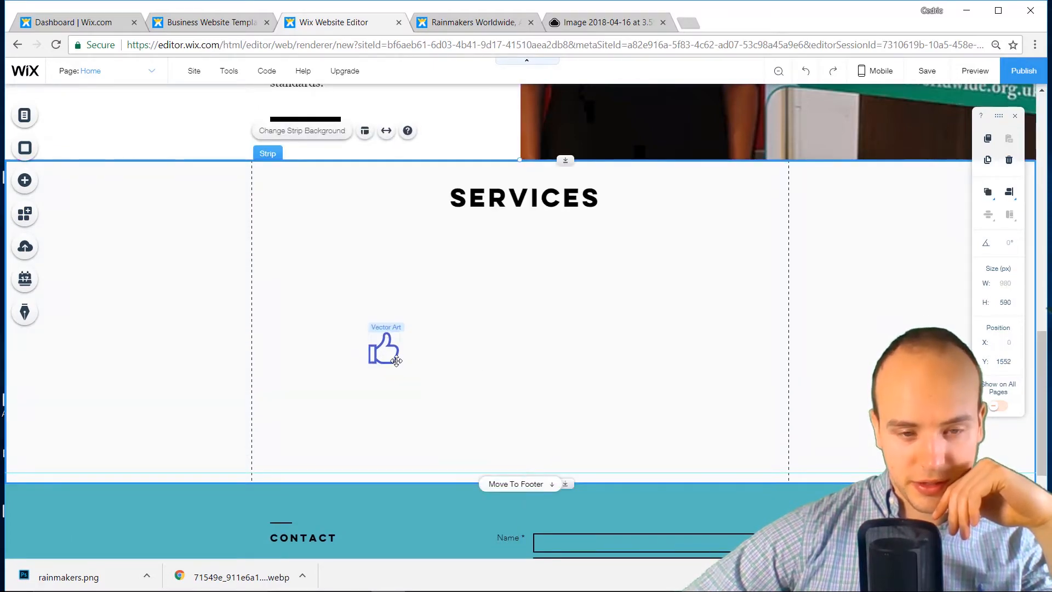
left_click_drag(396, 360, 360, 395)
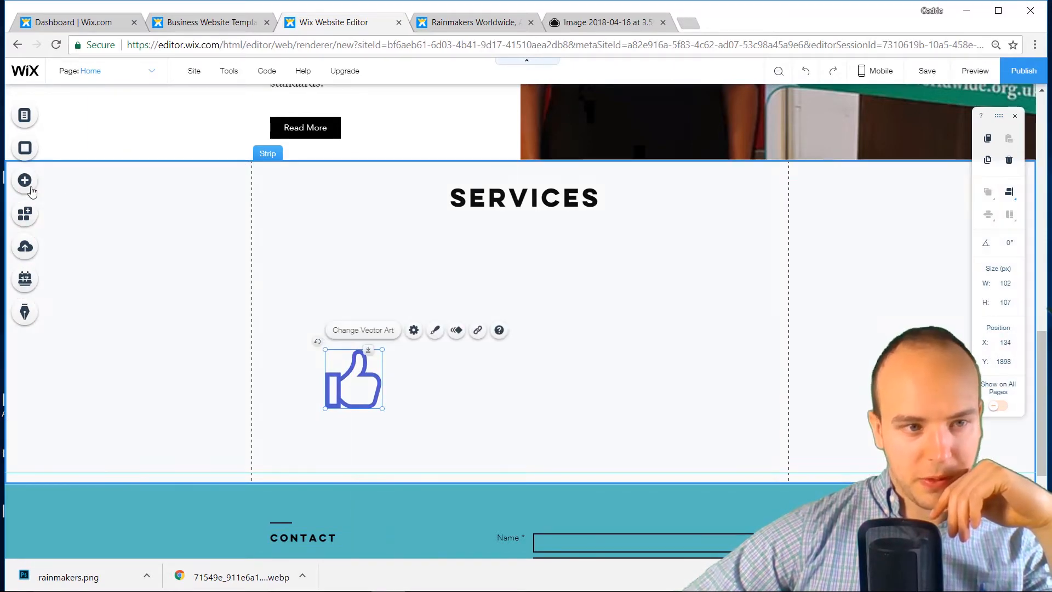
Add a blue presentation-screen icon to the Services strip
left_click(25, 182)
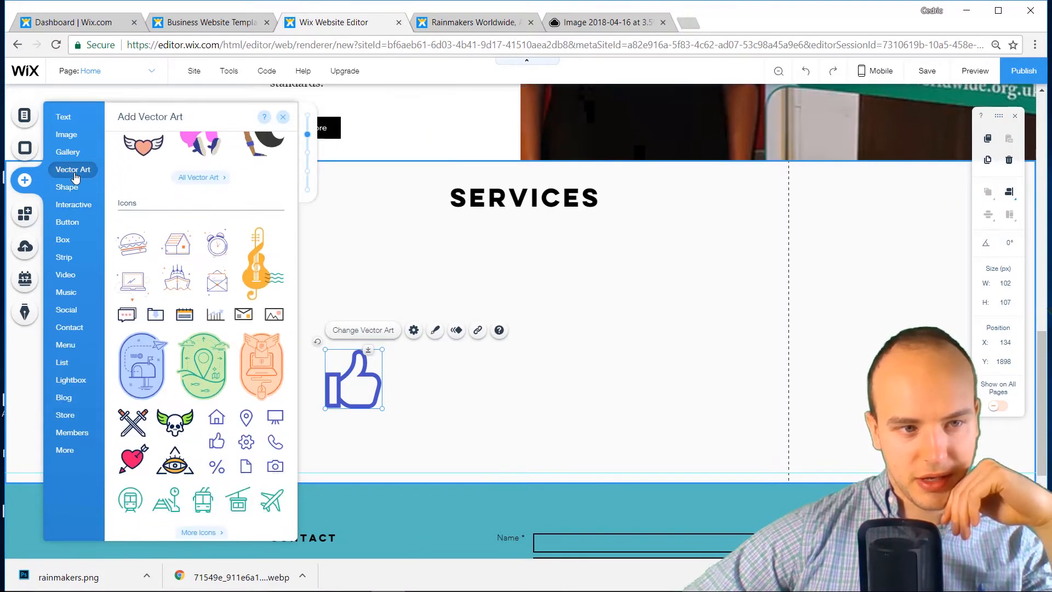
scroll(159, 196, "down", 1)
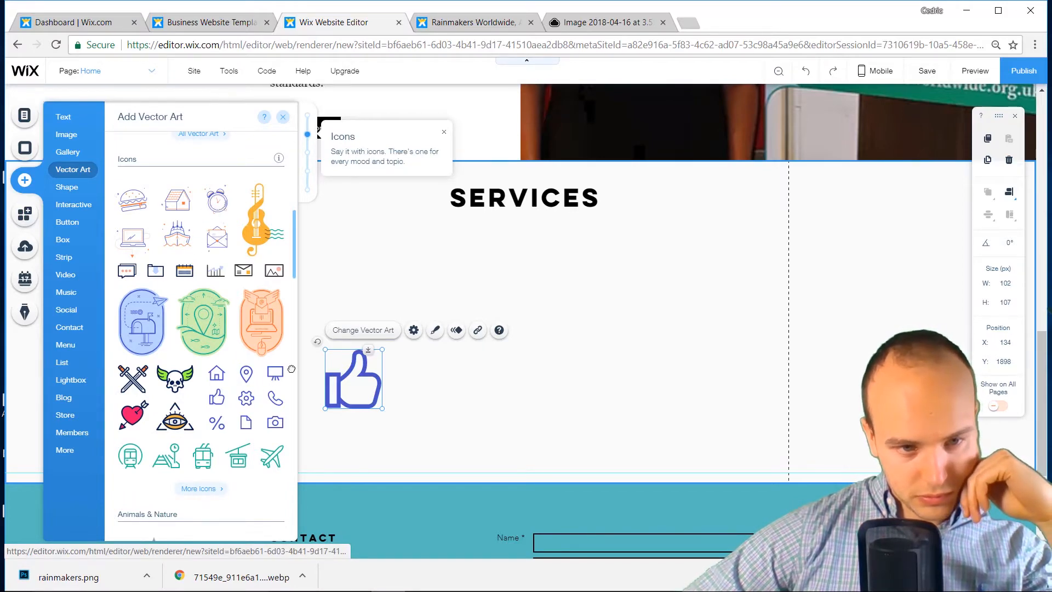
left_click_drag(277, 372, 610, 441)
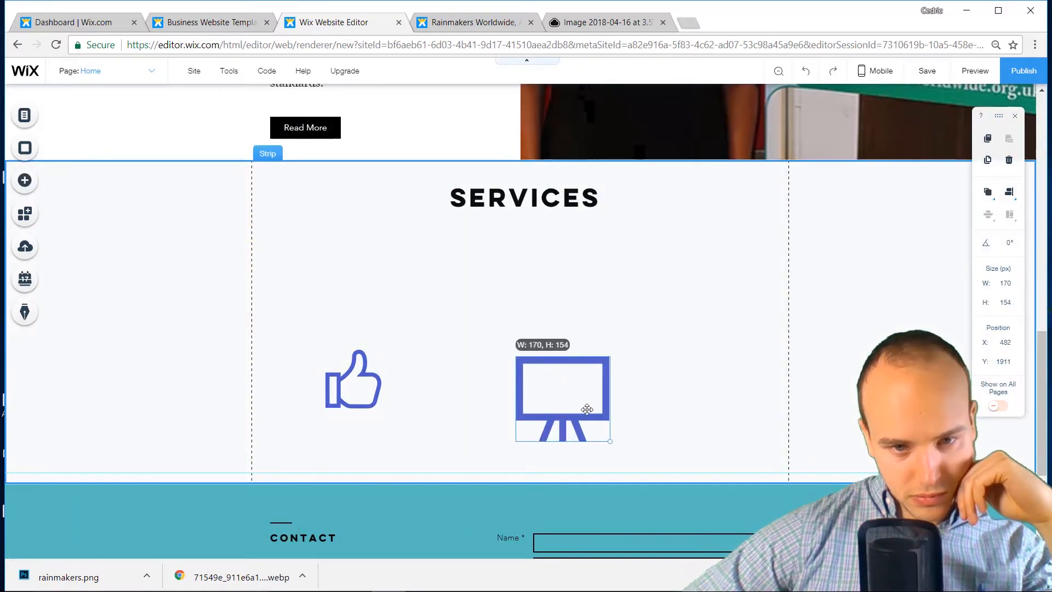
Nudge the presentation-screen icon, then add a phone icon and delete it again
mouse_move(541, 389)
left_mouse_down()
mouse_move(512, 369)
mouse_move(530, 383)
left_mouse_up()
left_click(25, 181)
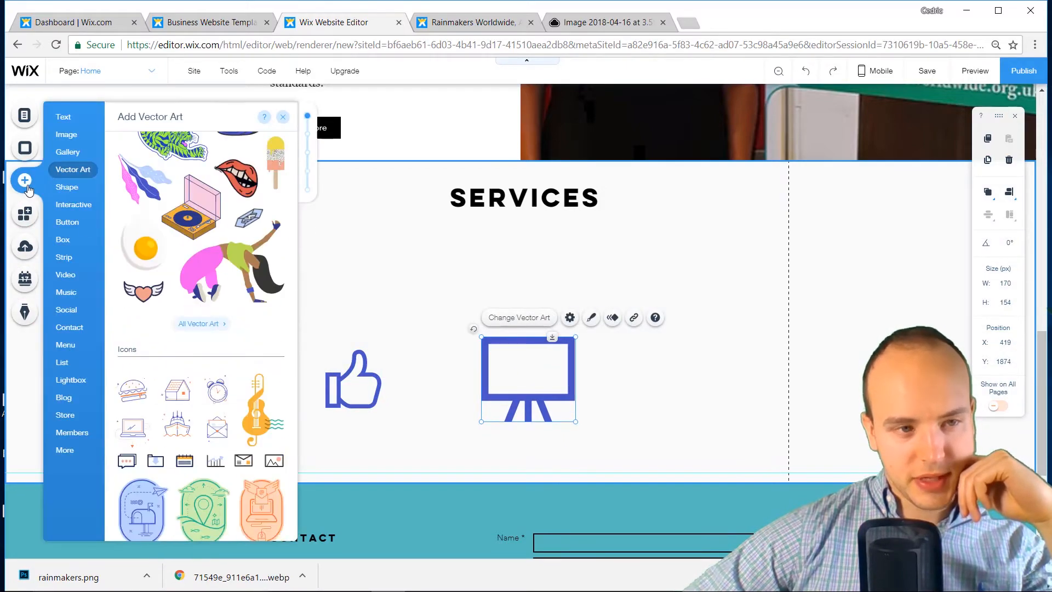
scroll(212, 291, "down", 4)
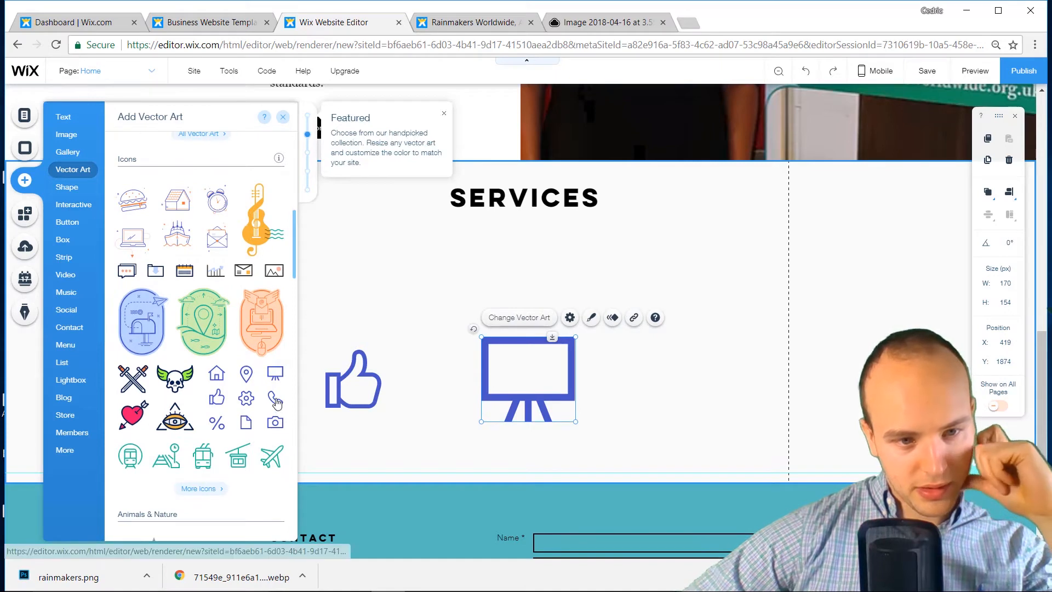
left_click_drag(276, 401, 644, 364)
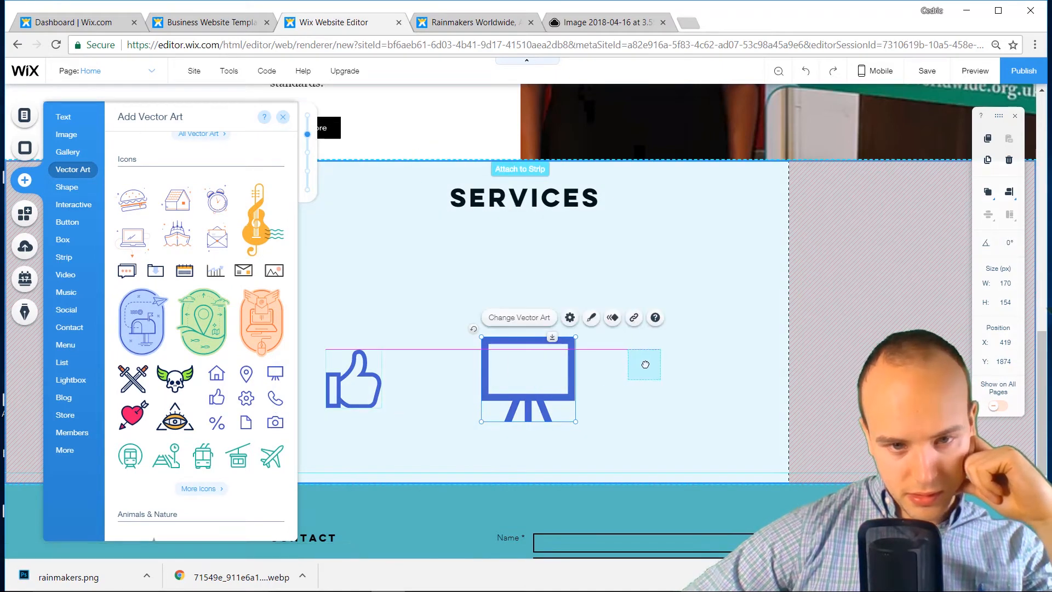
mouse_move(315, 393)
left_mouse_down()
mouse_move(404, 389)
mouse_move(407, 379)
left_mouse_up()
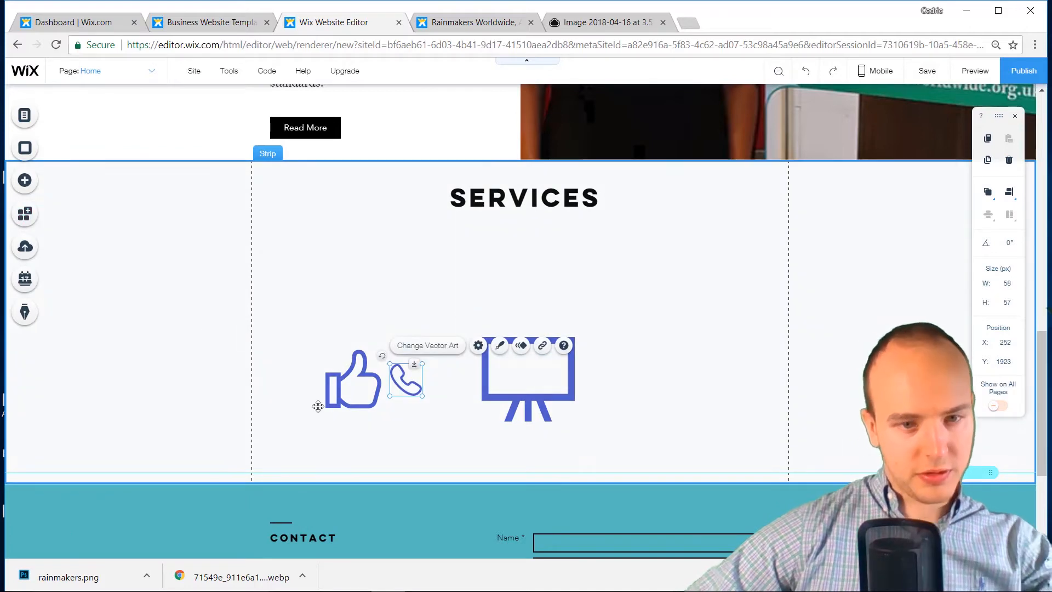
key("Delete")
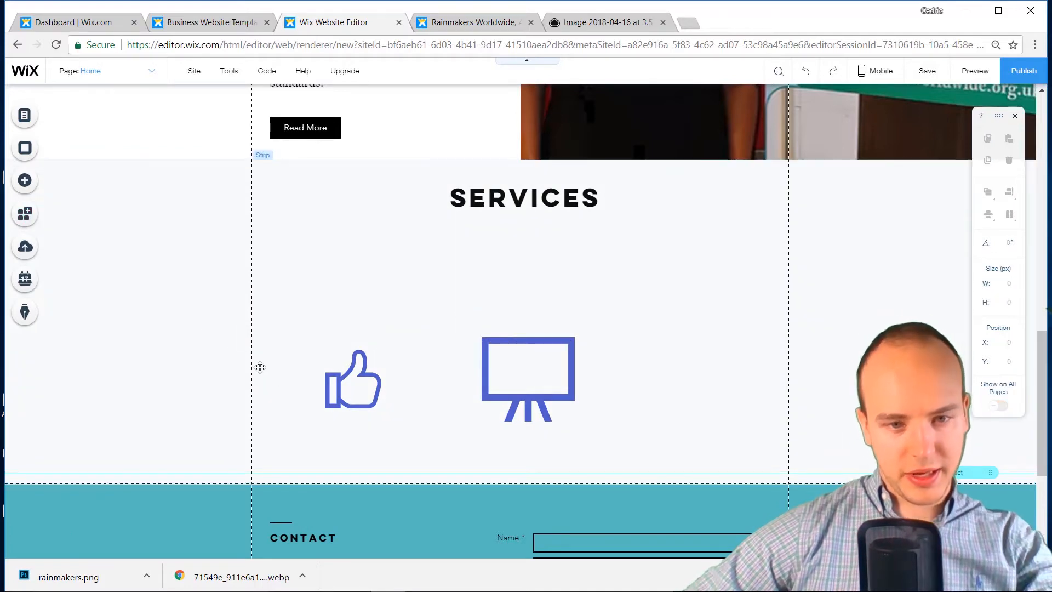
Add a location-pin icon and line up the screen and thumbs-up icons with it
left_click(46, 195)
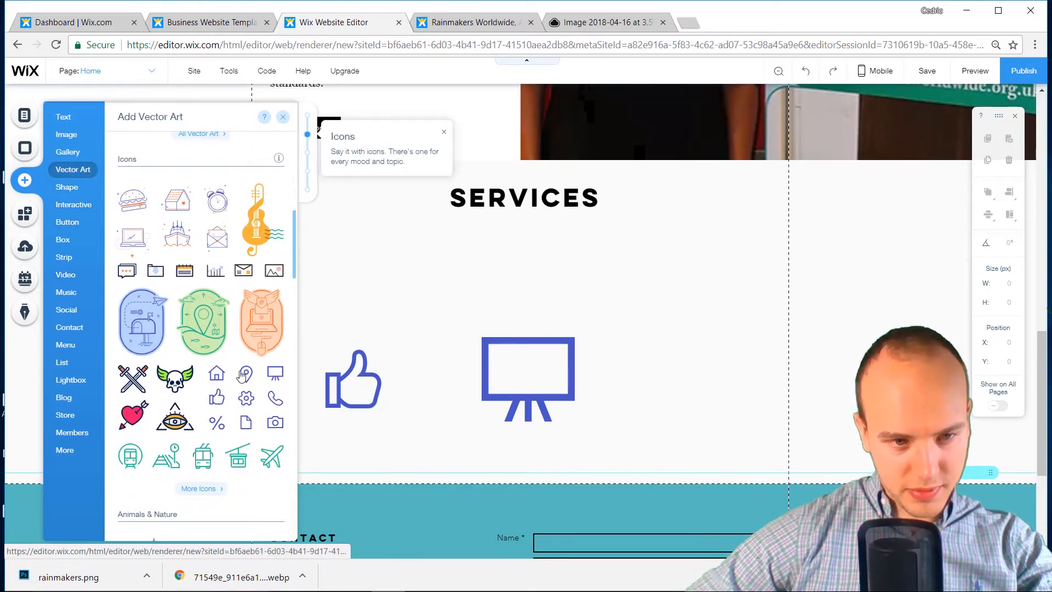
left_click_drag(341, 369, 696, 276)
left_click_drag(548, 390, 541, 291)
left_click_drag(351, 386, 350, 295)
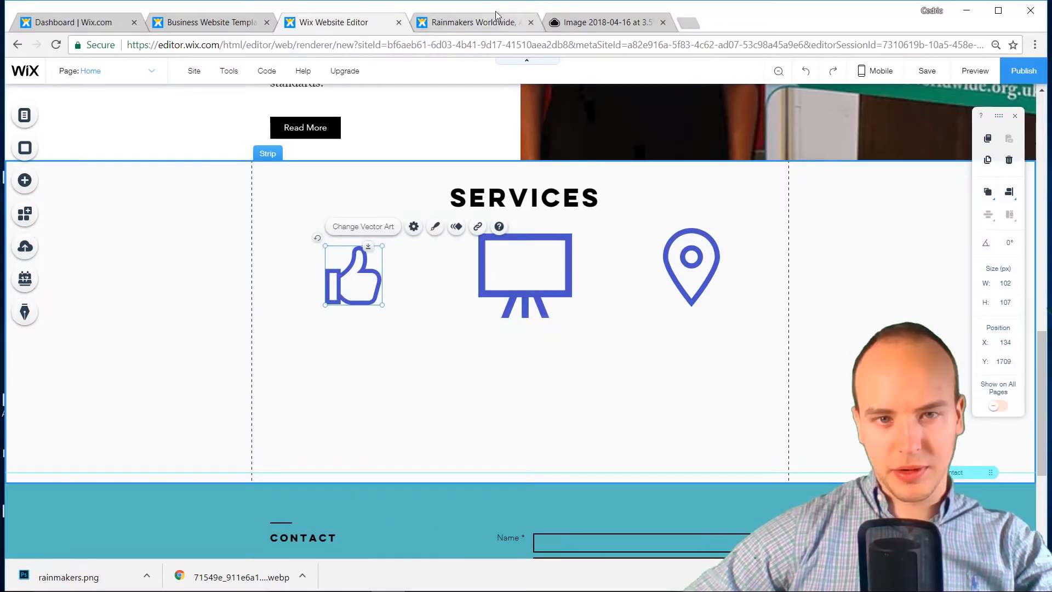
scroll(514, 350, "up", 10)
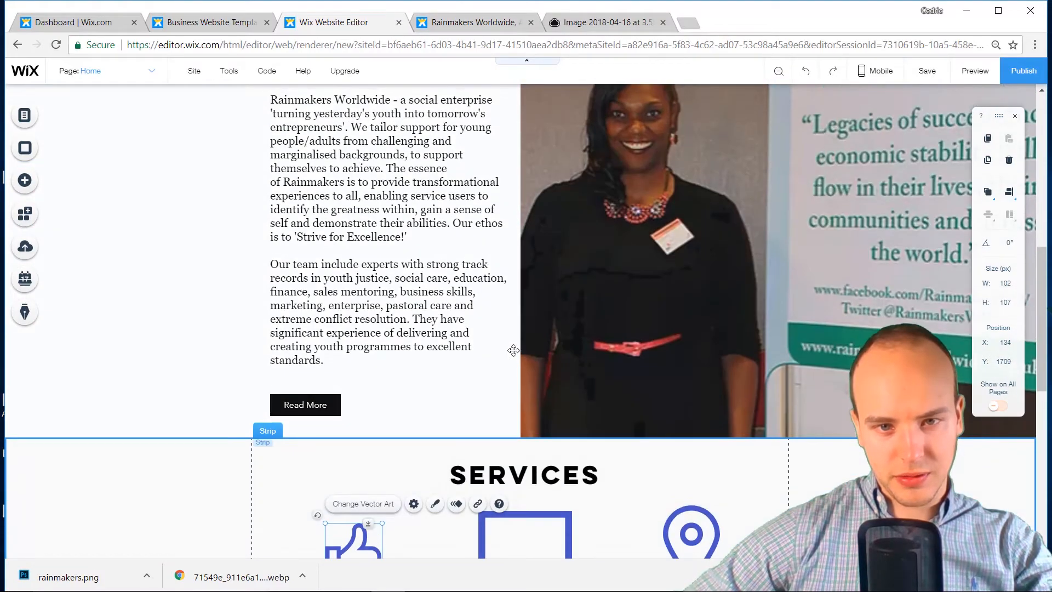
scroll(513, 350, "up", 2)
scroll(514, 351, "down", 15)
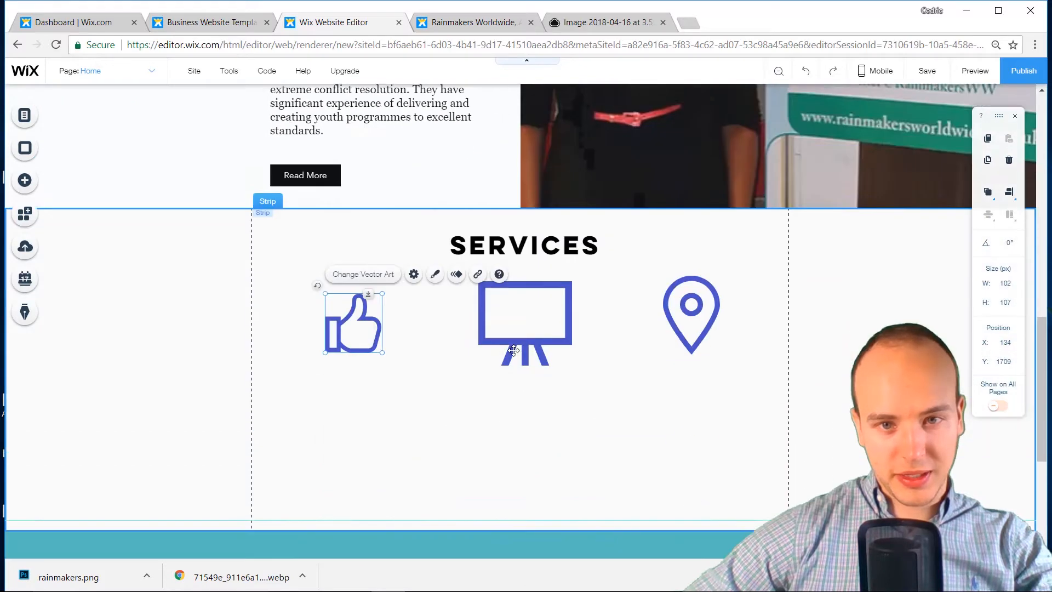
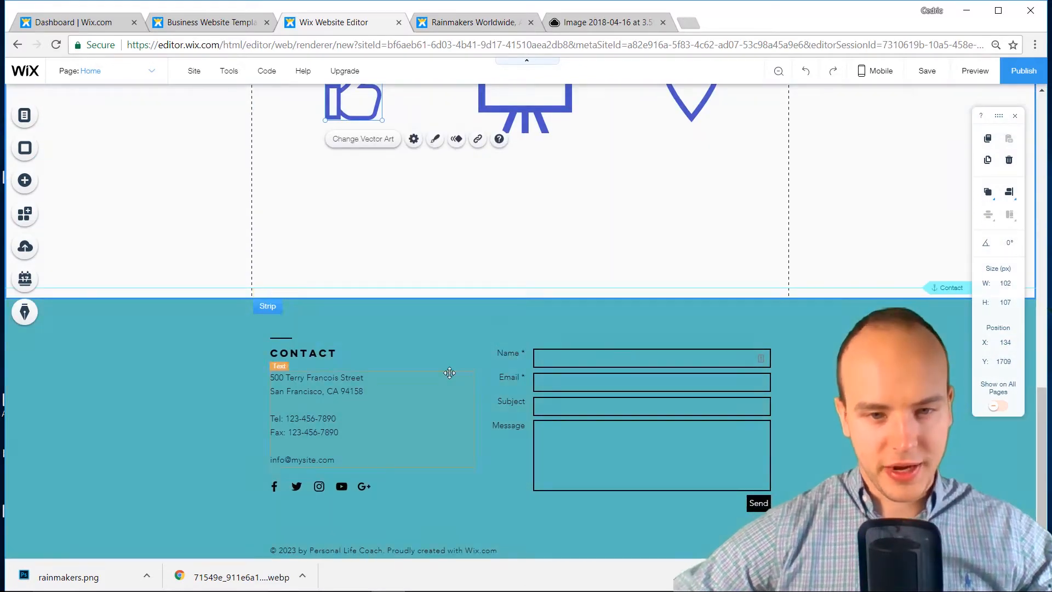
Scroll back up to the Services strip and open the Add elements panel
scroll(469, 393, "up", 5)
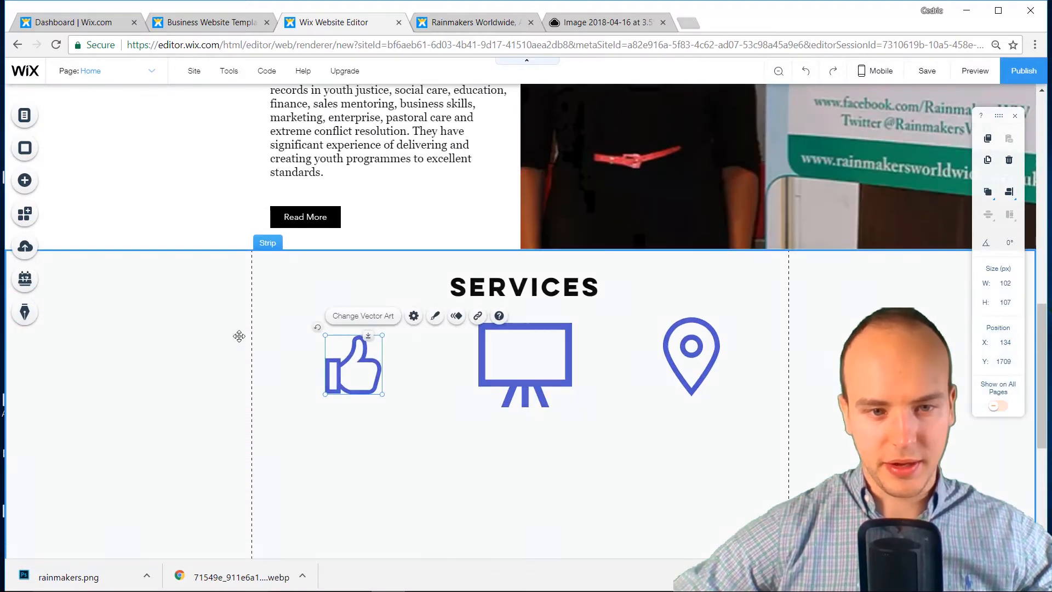
left_click(36, 180)
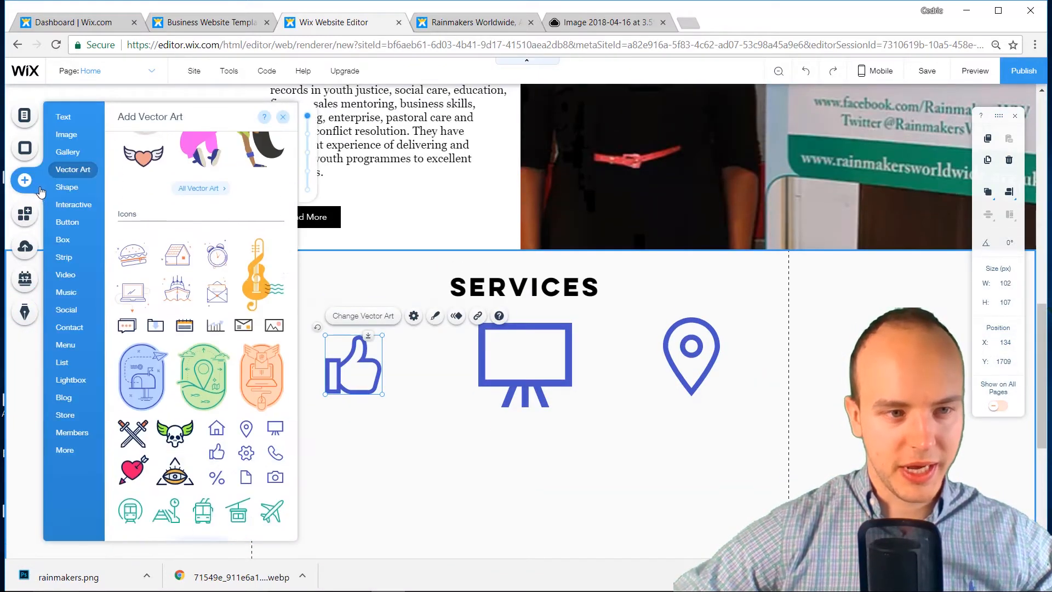
Place a placeholder paragraph under the thumbs-up icon, then switch to the Rainmakers Worldwide tab
mouse_move(63, 116)
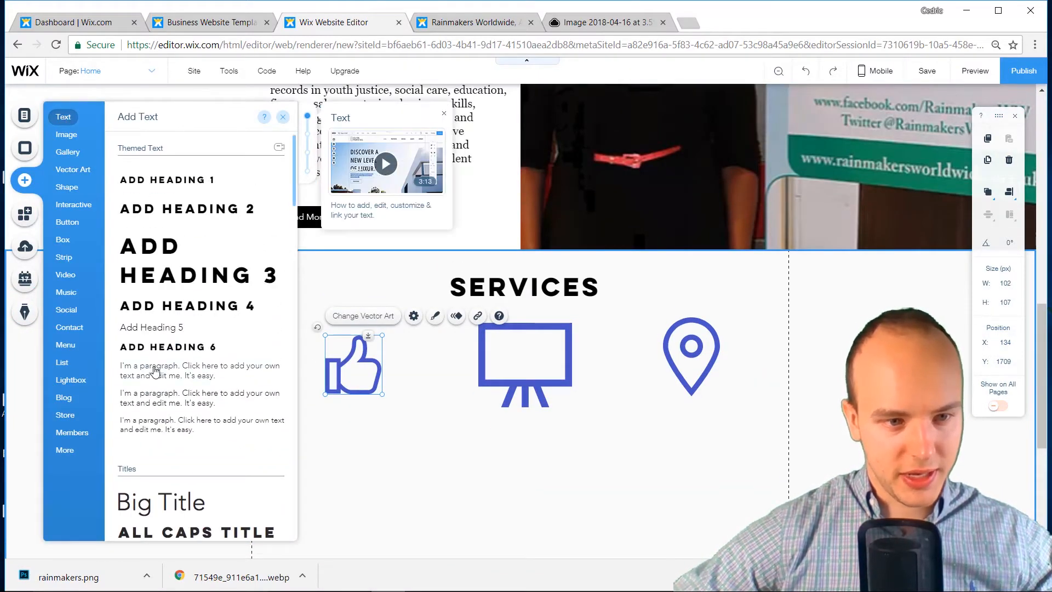
left_click_drag(155, 371, 362, 455)
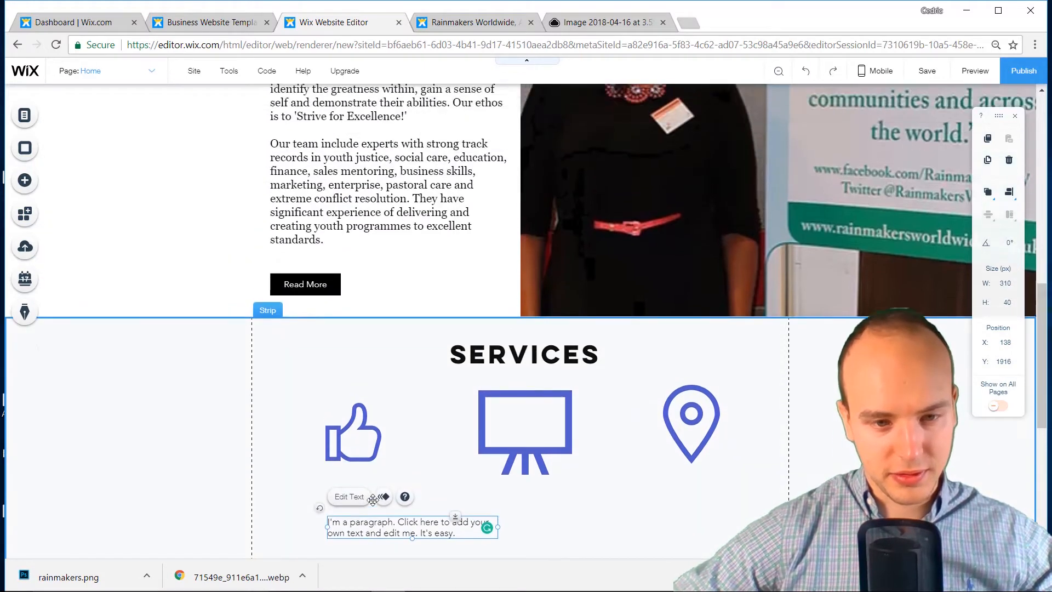
left_click_drag(364, 394, 325, 393)
double_click(325, 393)
left_click(489, 21)
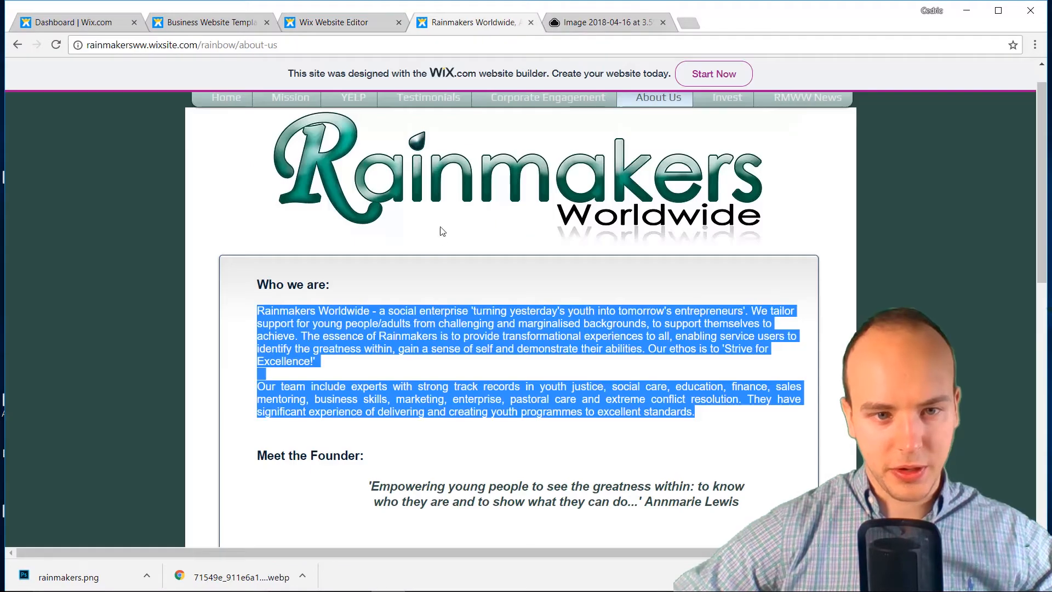
Open the old site's Corporate Engagement page and select the first 'Reaching Out To Business' paragraph
scroll(440, 258, "down", 9)
scroll(439, 260, "up", 9)
scroll(443, 267, "up", 1)
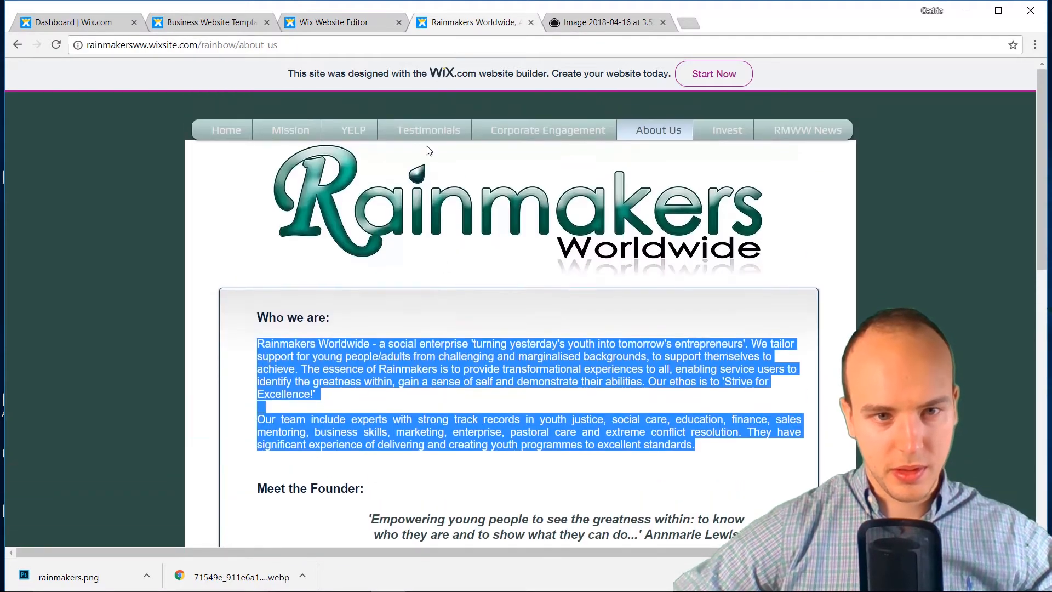
left_click(579, 135)
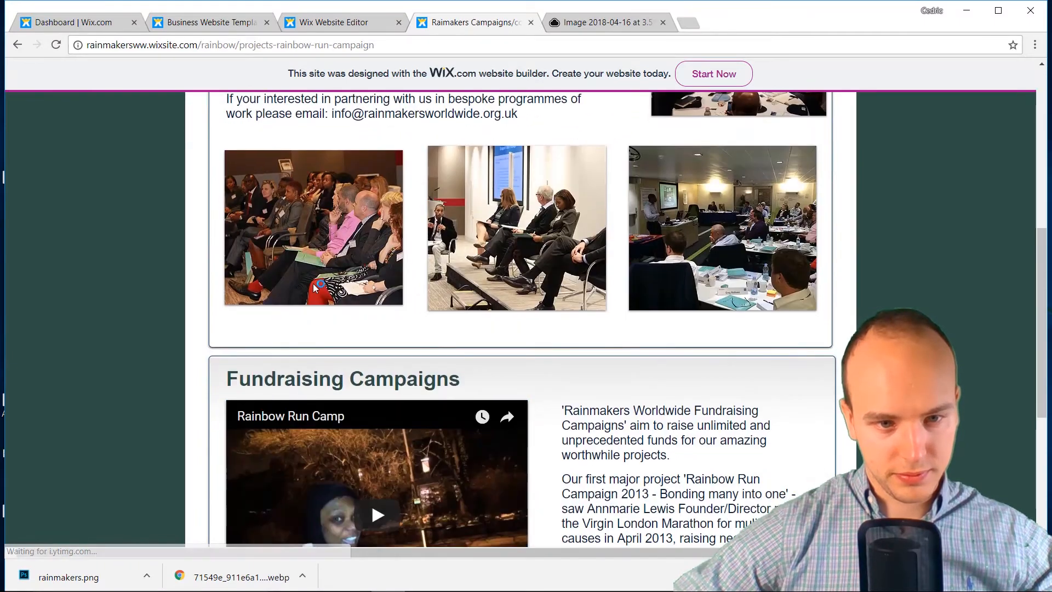
scroll(313, 284, "up", 12)
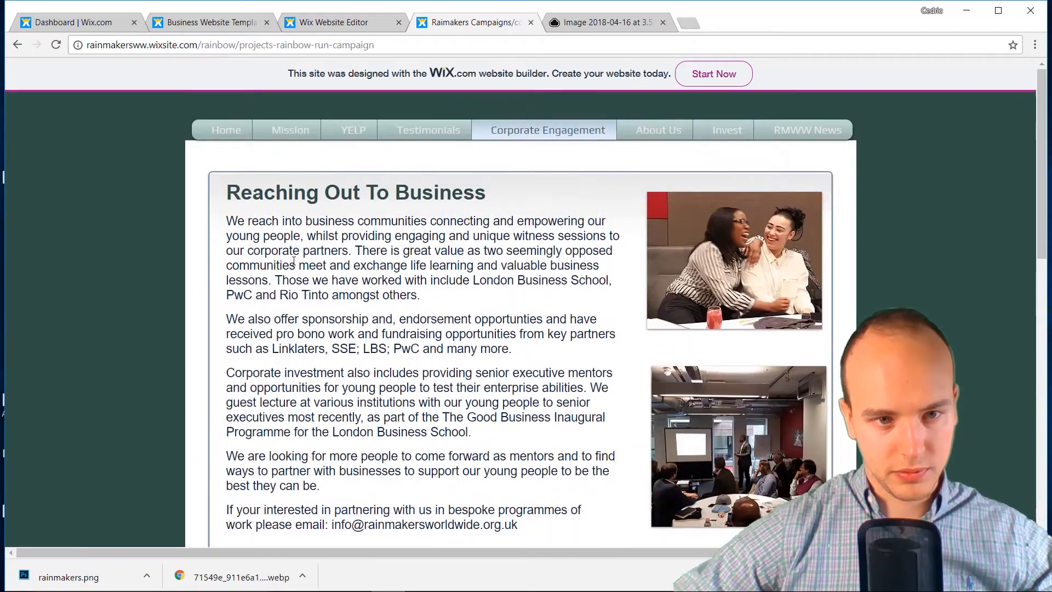
left_click_drag(221, 219, 459, 252)
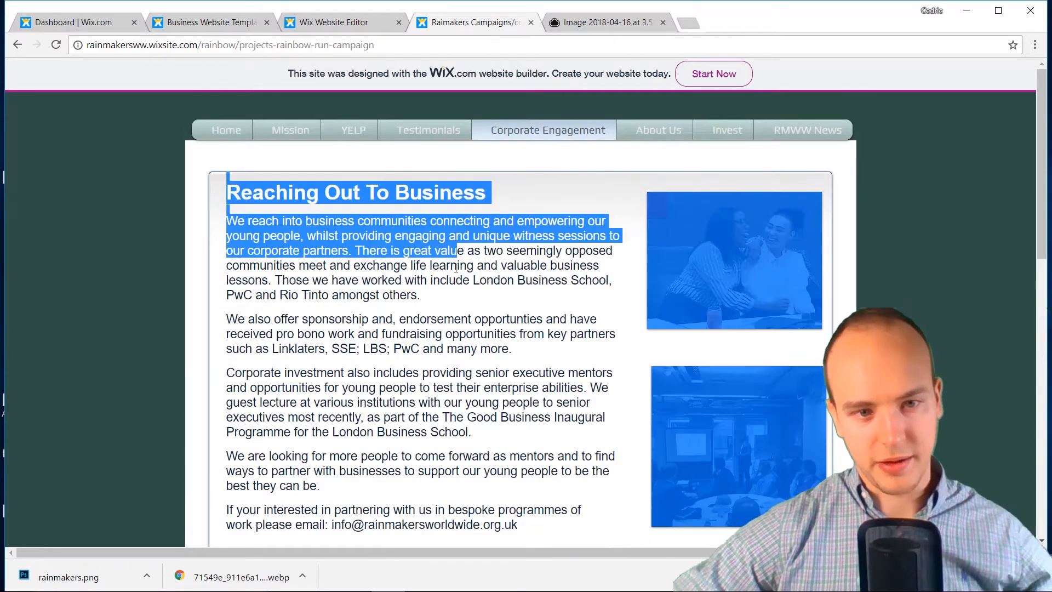
left_click_drag(440, 296, 220, 220)
key("ctrl+c")
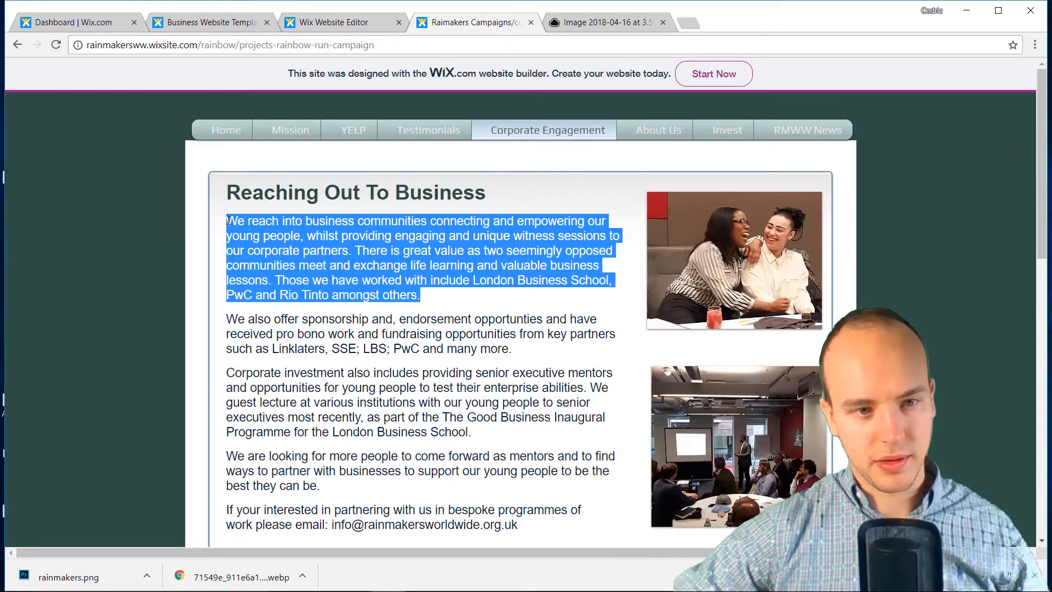
Paste the business-communities paragraph over the placeholder and set it in Georgia
left_click(354, 24)
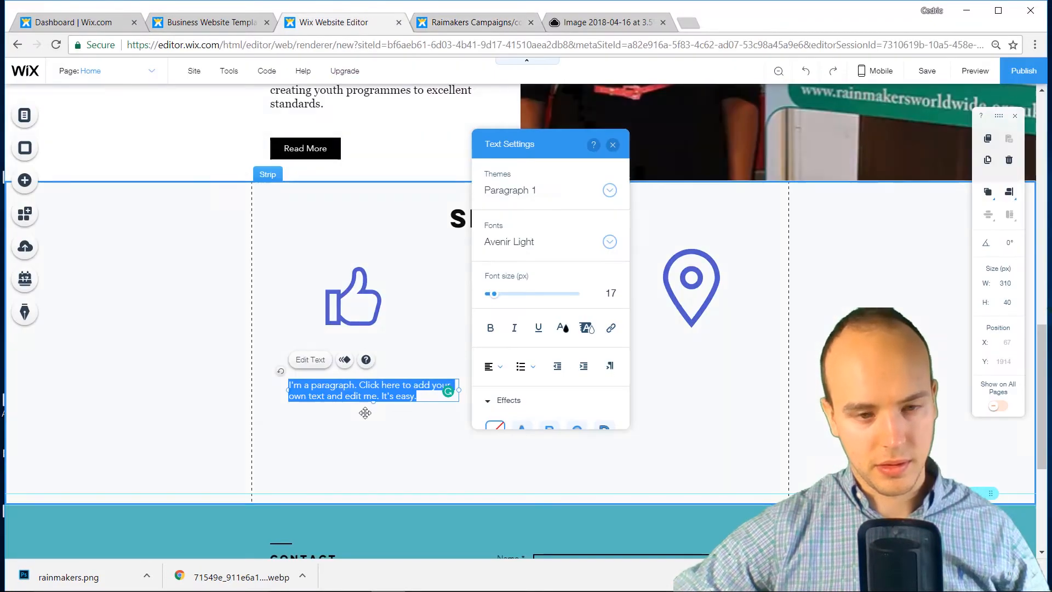
key("ctrl+v")
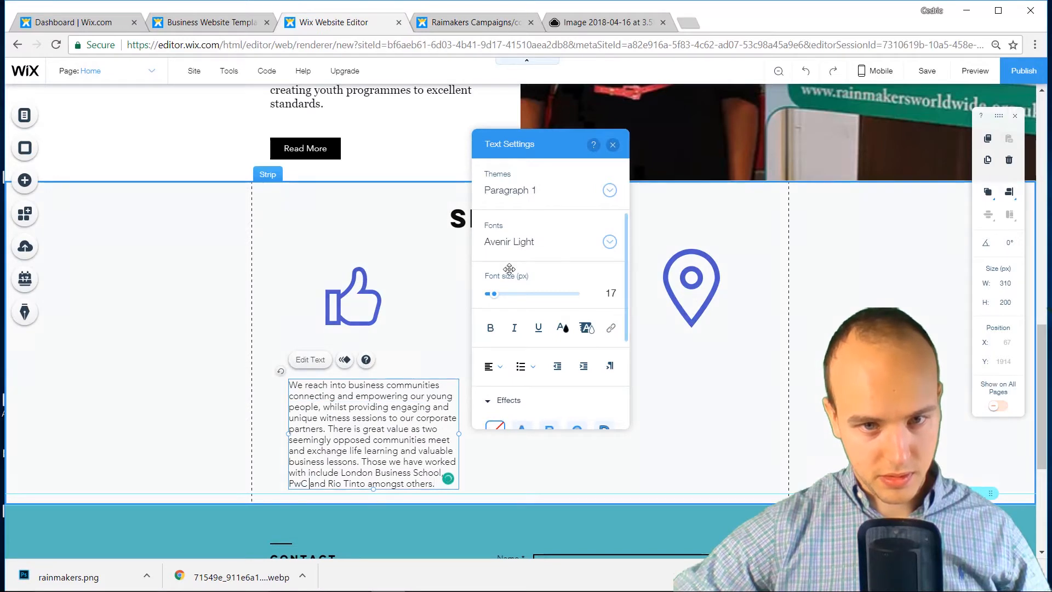
key("ctrl+a")
left_click(518, 245)
type("G")
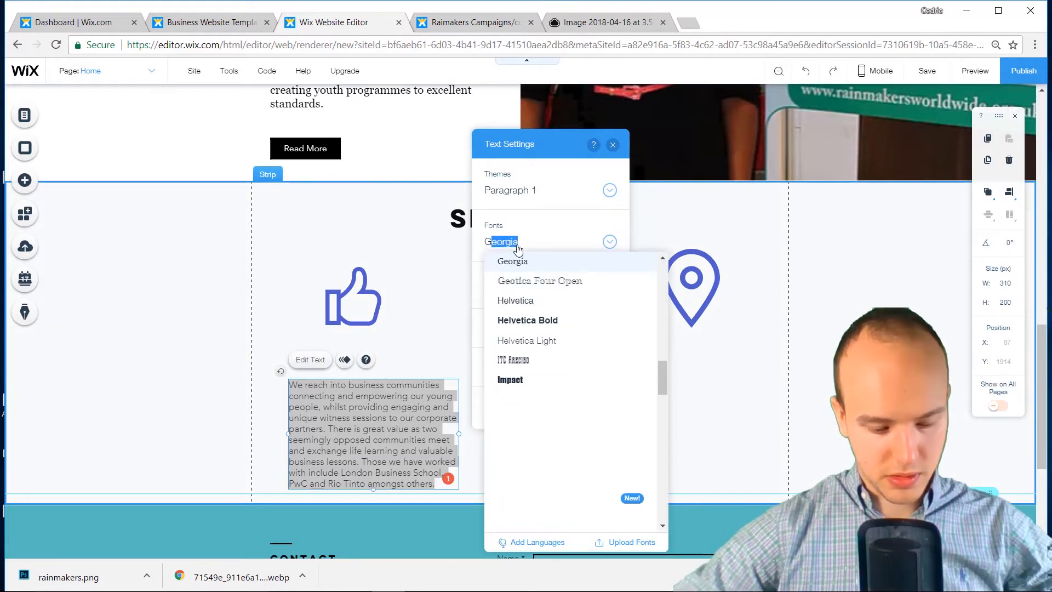
type("e")
key("Return")
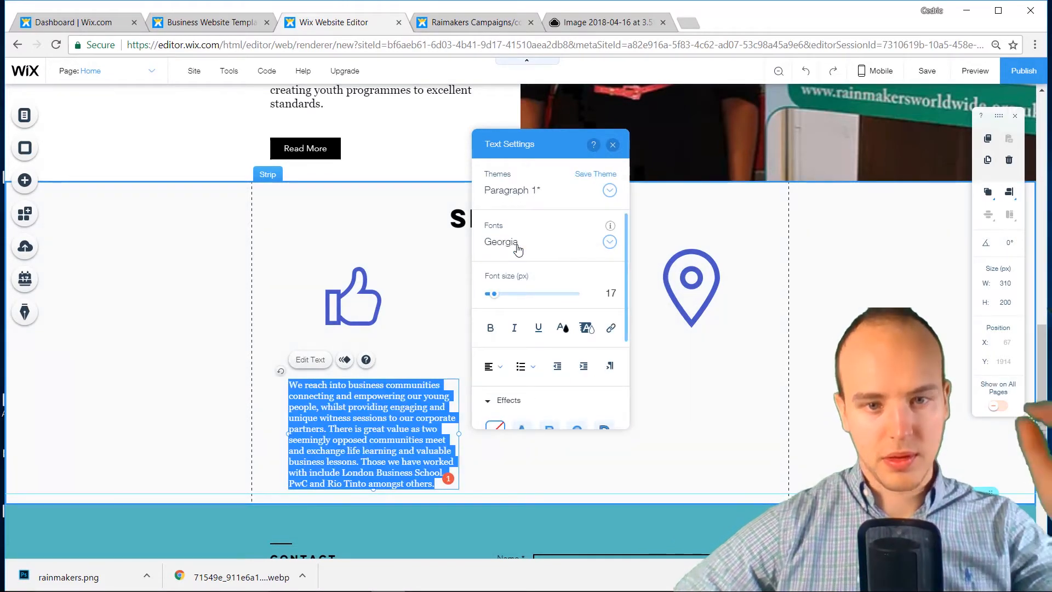
left_click_drag(494, 294, 506, 293)
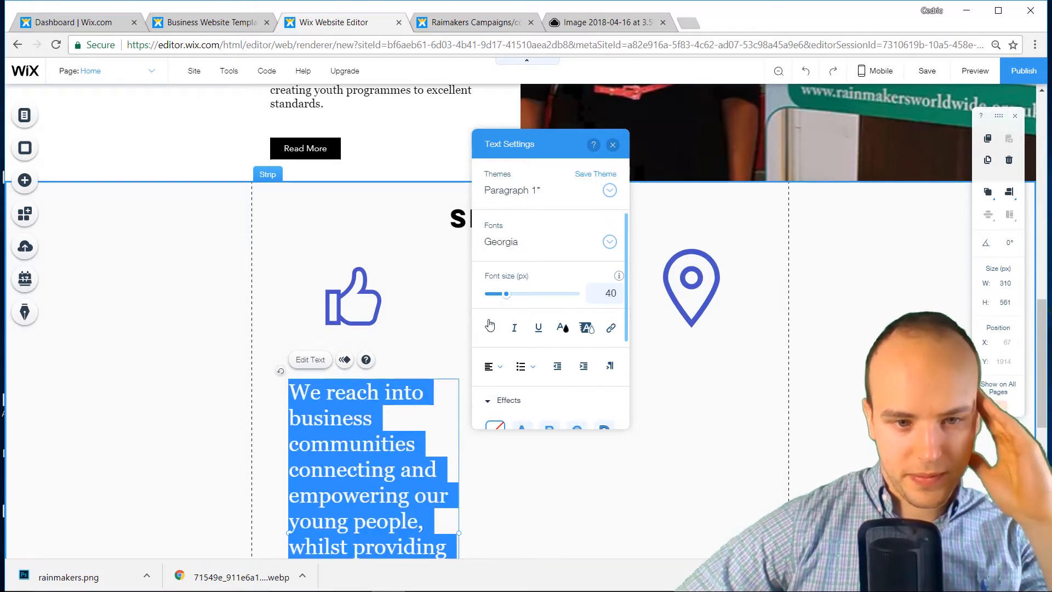
left_click(394, 453)
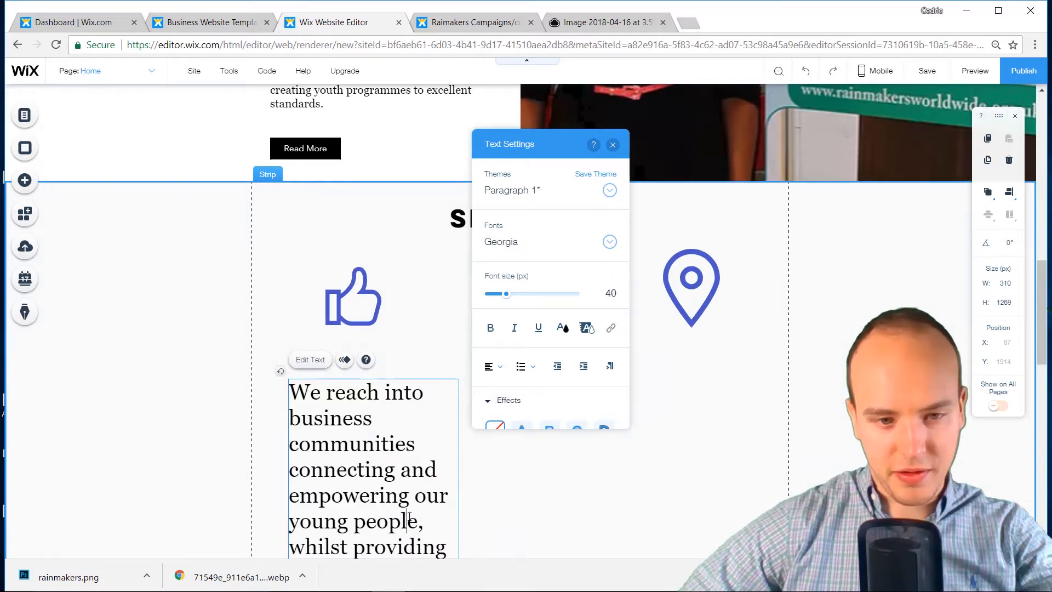
Delete the past-partners sentence, size the text to 21 px and narrow the box to 284 px
scroll(408, 516, "down", 4)
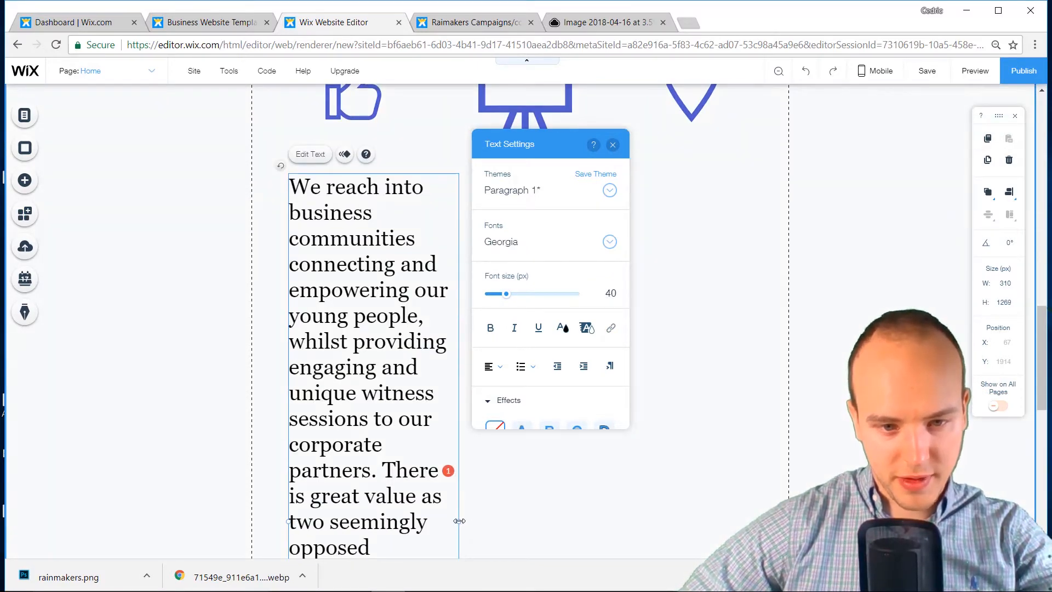
left_click_drag(459, 521, 599, 512)
left_click_drag(710, 485, 711, 484)
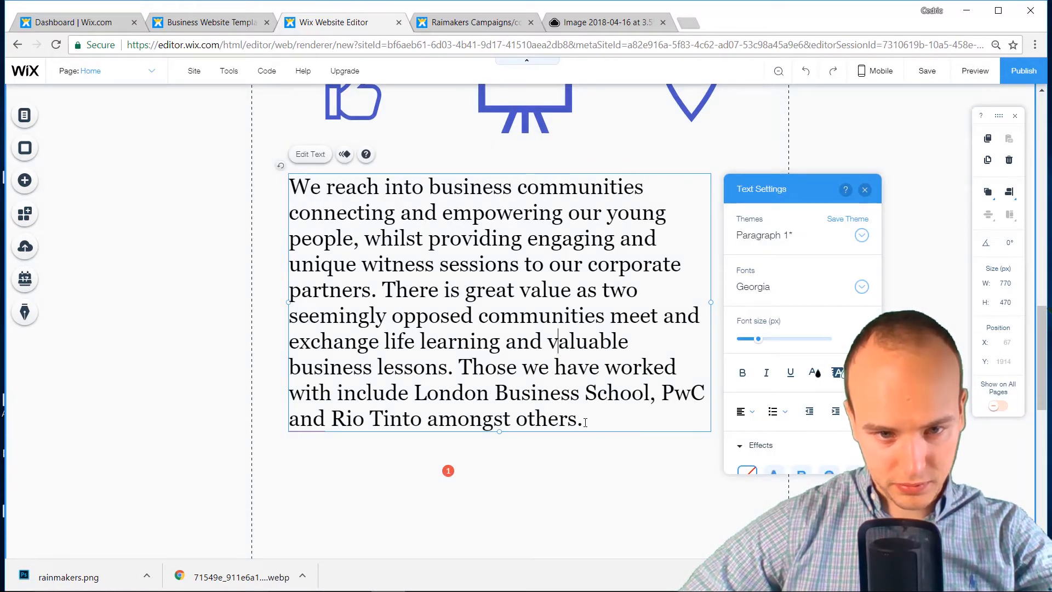
left_click_drag(589, 424, 280, 190)
key("BackSpace")
left_click_drag(765, 340, 755, 340)
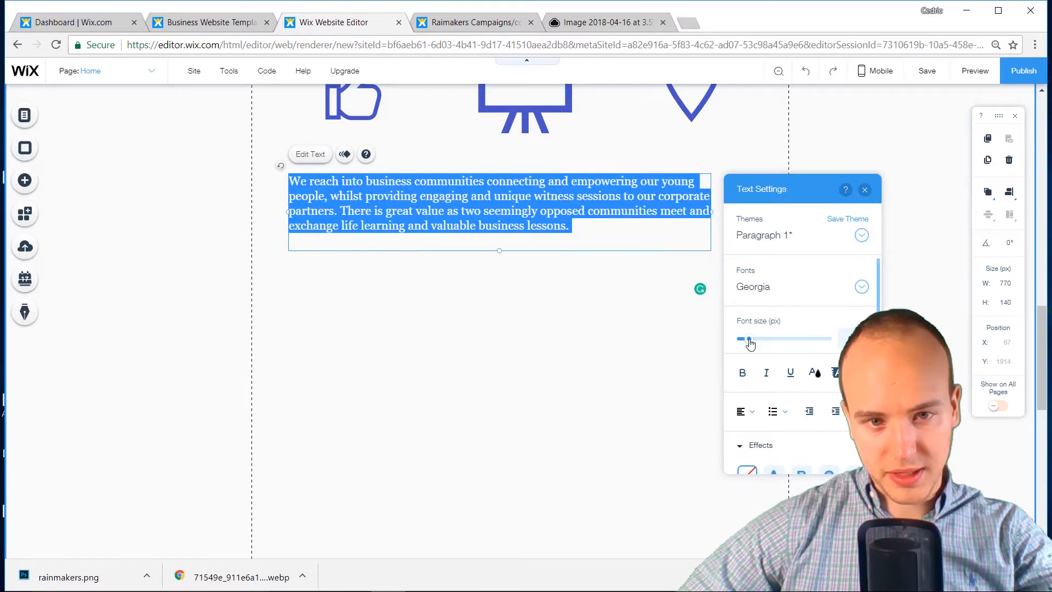
left_click_drag(668, 197, 445, 192)
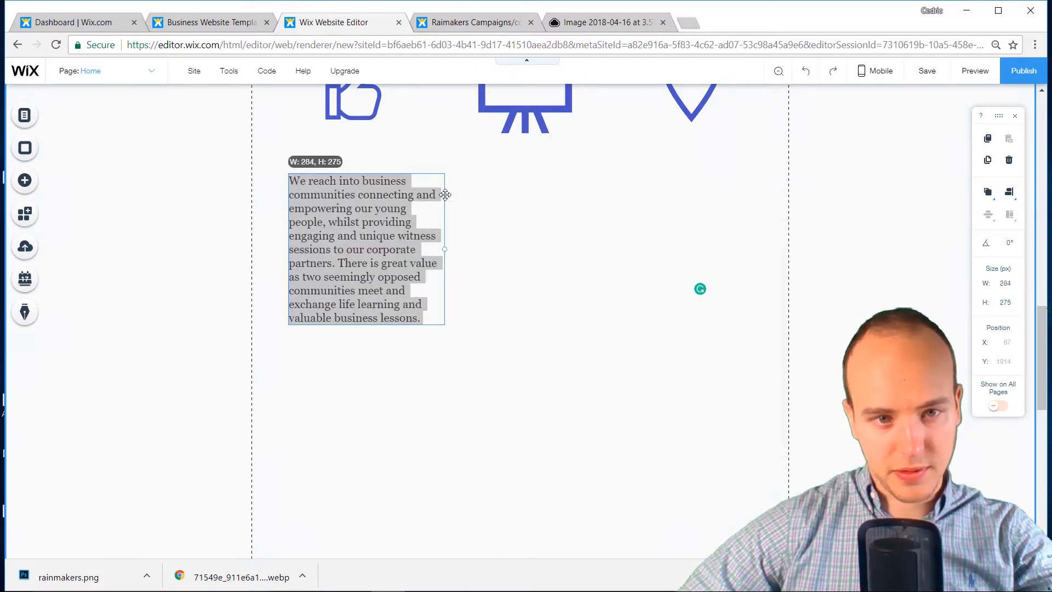
left_click(354, 389)
scroll(356, 395, "up", 3)
Duplicate the paragraph under the presentation-board and location-pin icons, nudging the pin slightly down
mouse_move(363, 391)
left_mouse_down()
mouse_move(366, 364)
mouse_move(356, 367)
left_mouse_up()
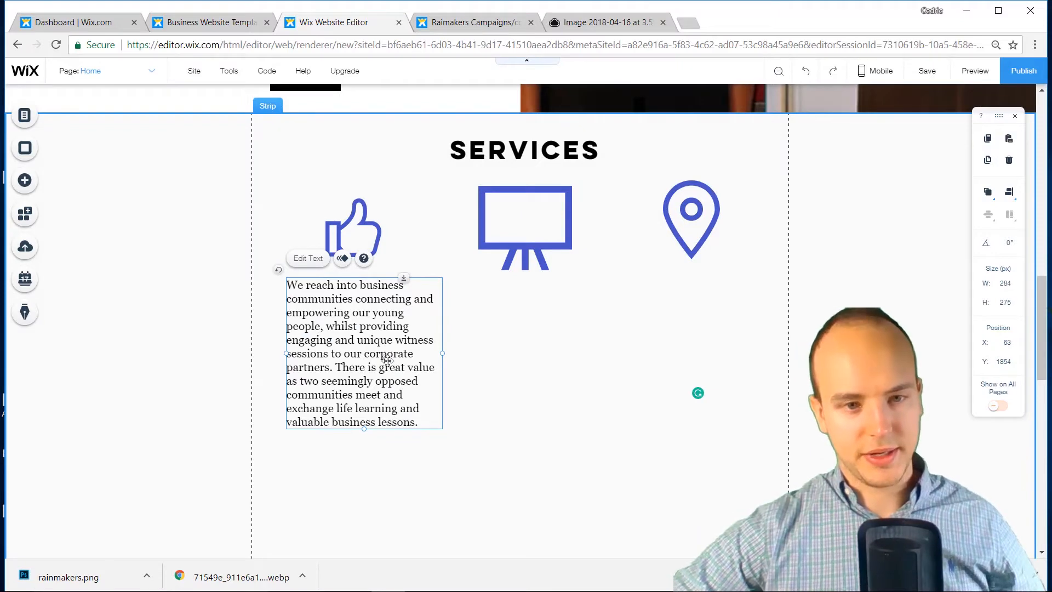
key("ctrl+c")
key("ctrl+v")
left_click_drag(387, 353, 691, 356)
key("ctrl+v")
left_click(616, 482)
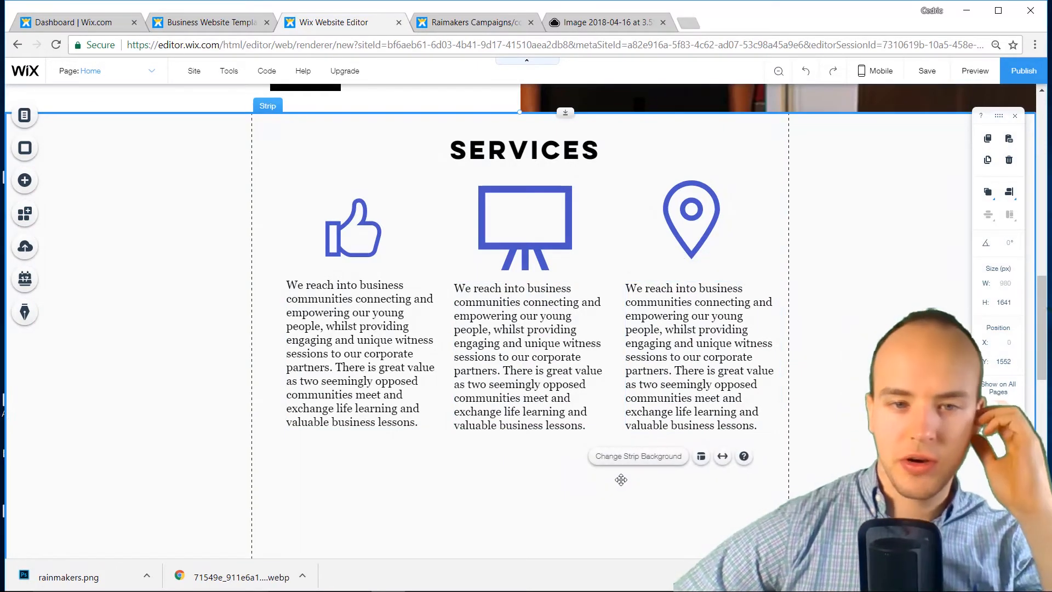
left_click_drag(696, 224, 698, 236)
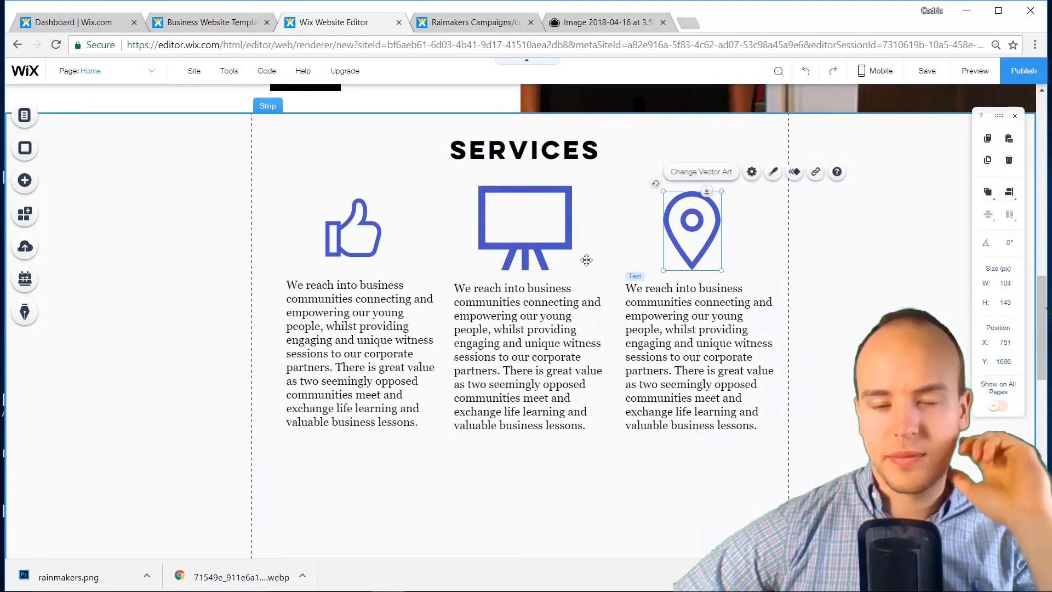
scroll(583, 274, "down", 1)
Drag the Services section and the footer to start shrinking the empty gap below the text
scroll(551, 380, "down", 6)
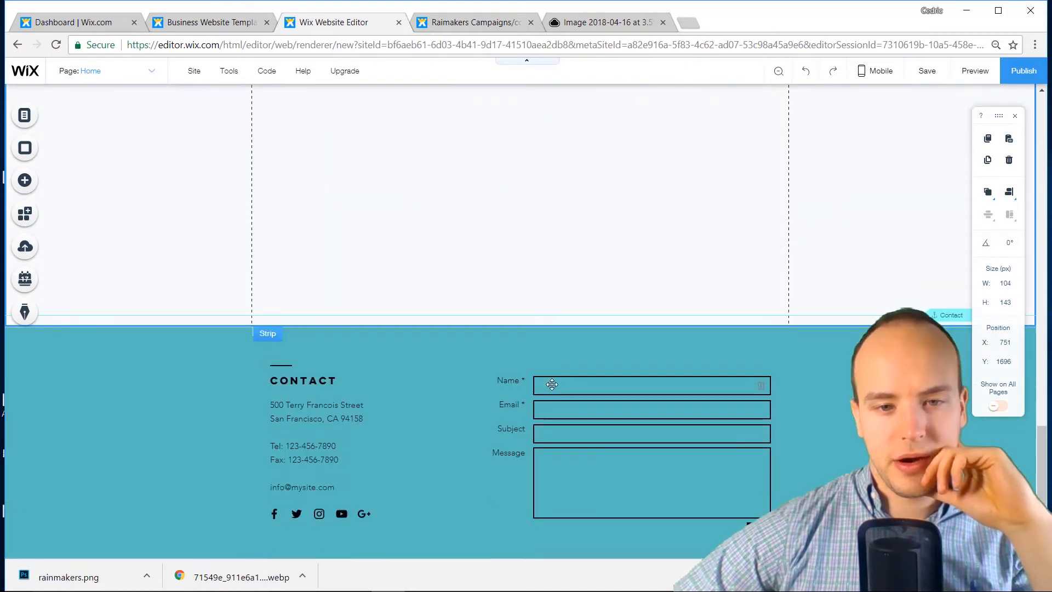
left_click(524, 286)
left_click_drag(519, 326, 543, 174)
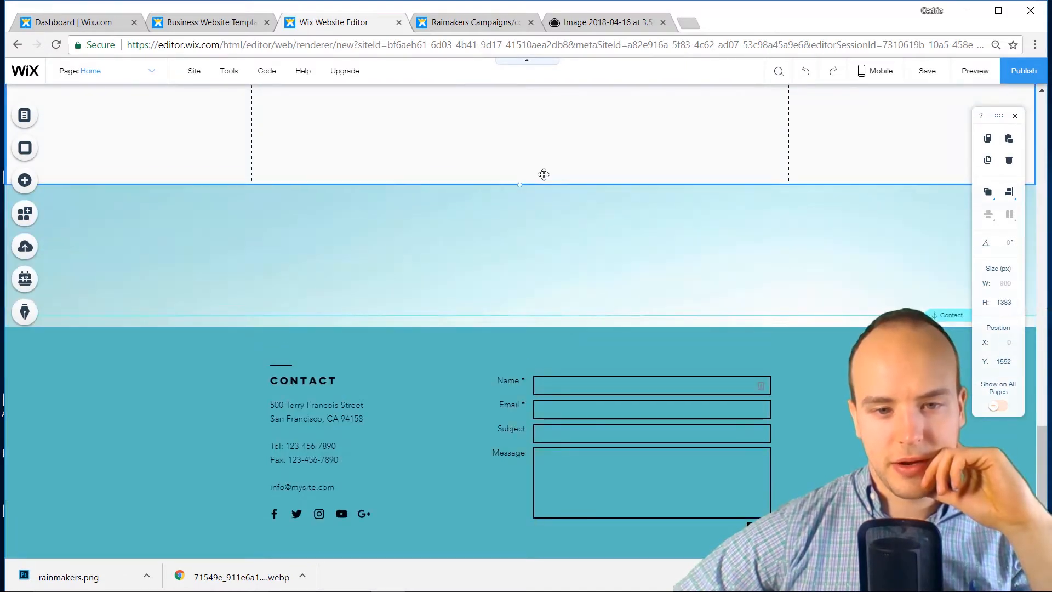
scroll(566, 261, "up", 8)
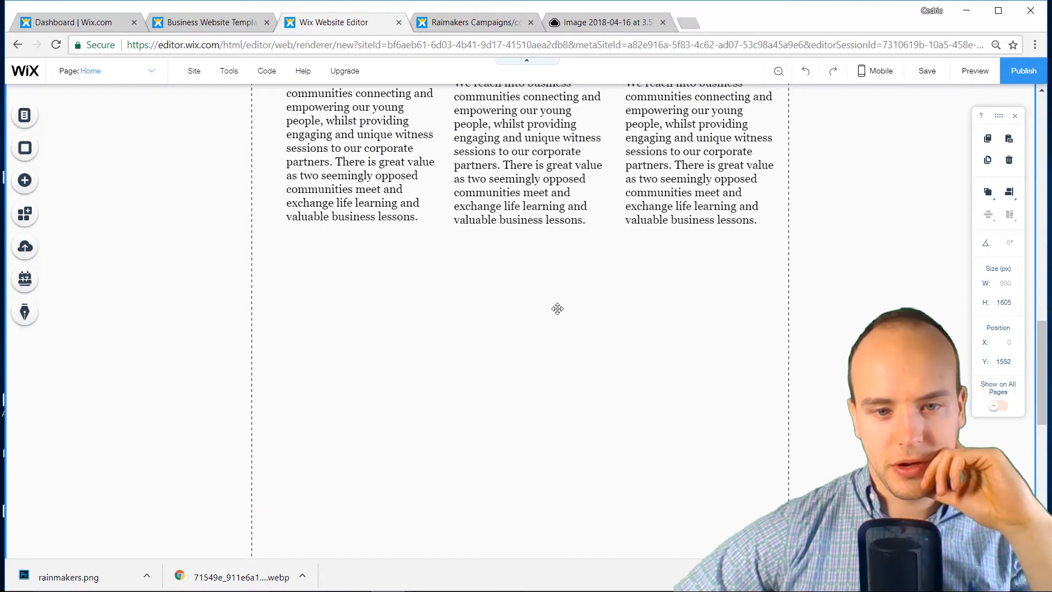
scroll(561, 311, "up", 4)
scroll(564, 315, "down", 12)
left_click(564, 331)
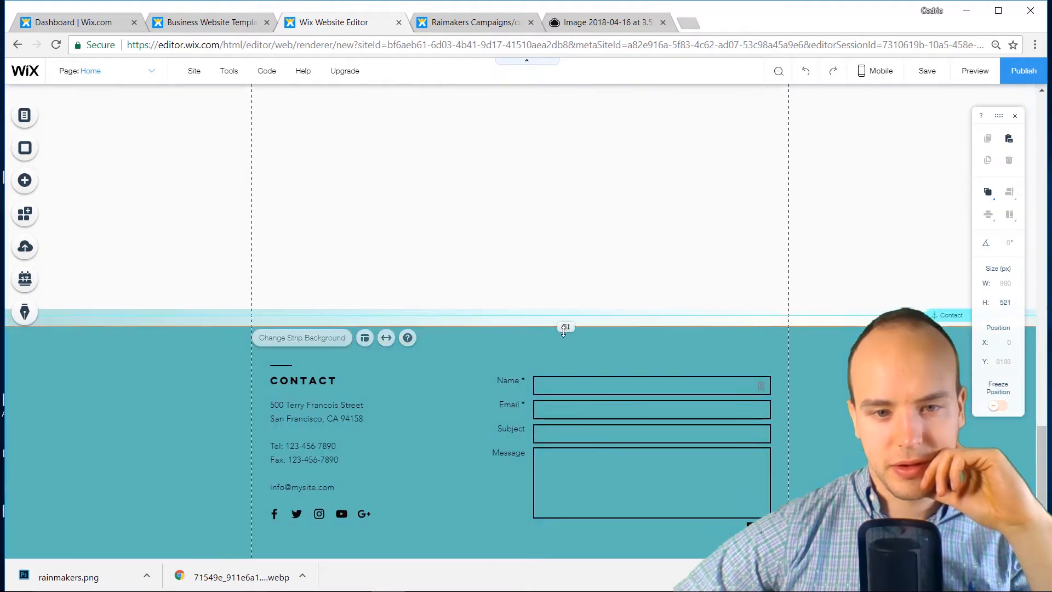
left_click_drag(564, 328, 564, 201)
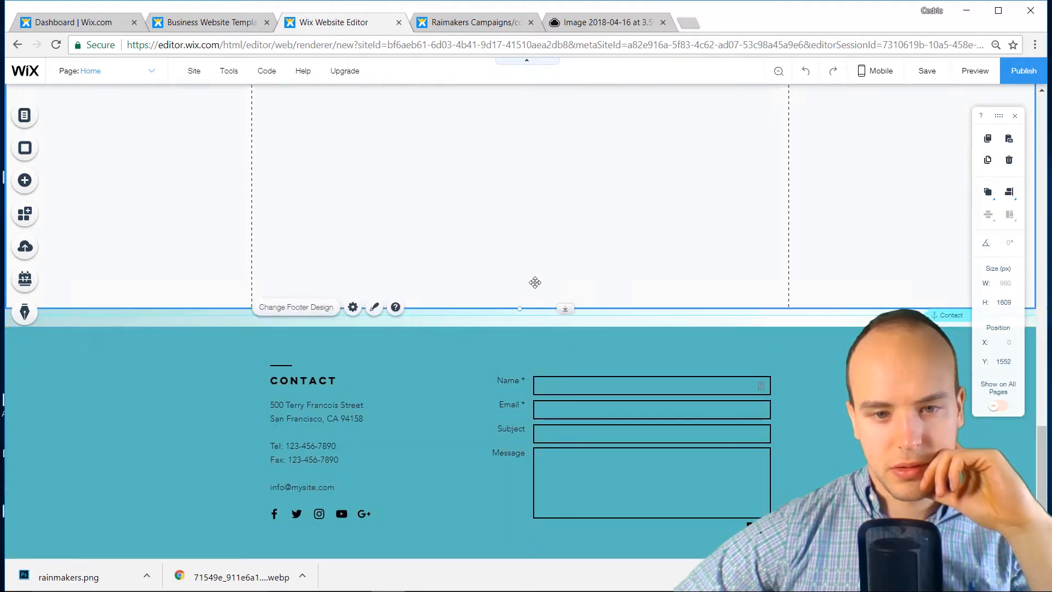
left_click(580, 179)
scroll(578, 214, "up", 9)
left_click_drag(580, 180, 566, 385)
scroll(574, 418, "down", 15)
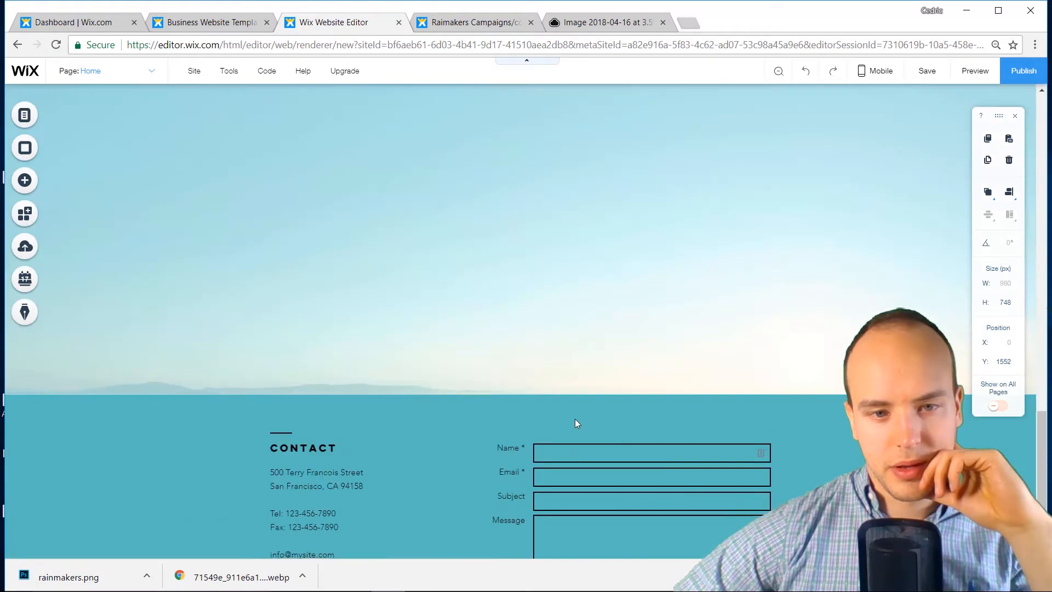
Pull the page's bottom edge up, move the Contact anchor up and raise the footer's top edge
left_click(560, 271)
left_click(499, 254)
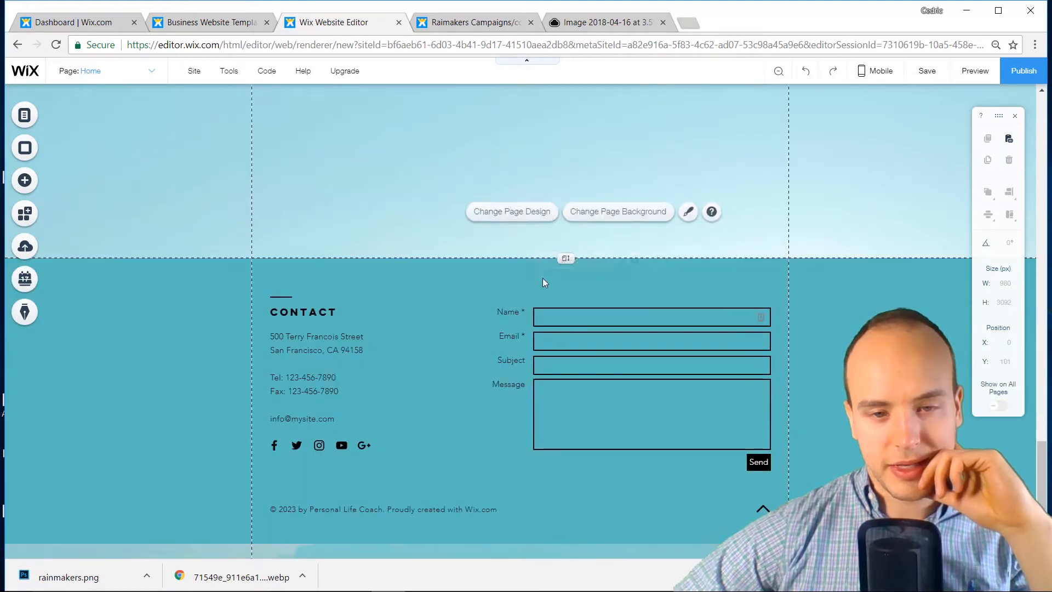
left_click_drag(566, 258, 577, 5)
scroll(570, 214, "up", 5)
left_click_drag(677, 149, 674, 345)
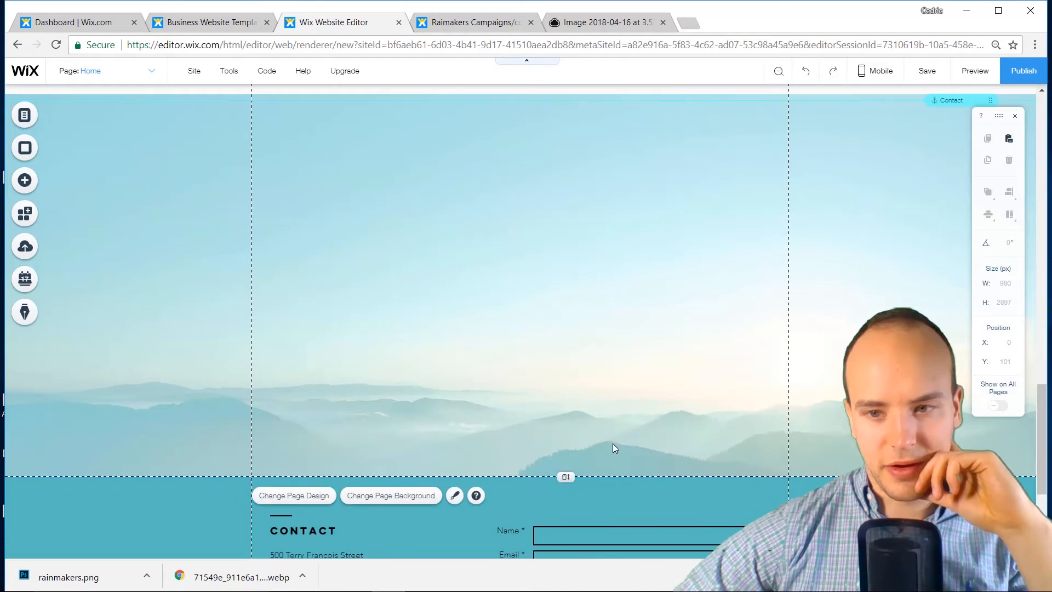
left_click_drag(555, 365, 577, 96)
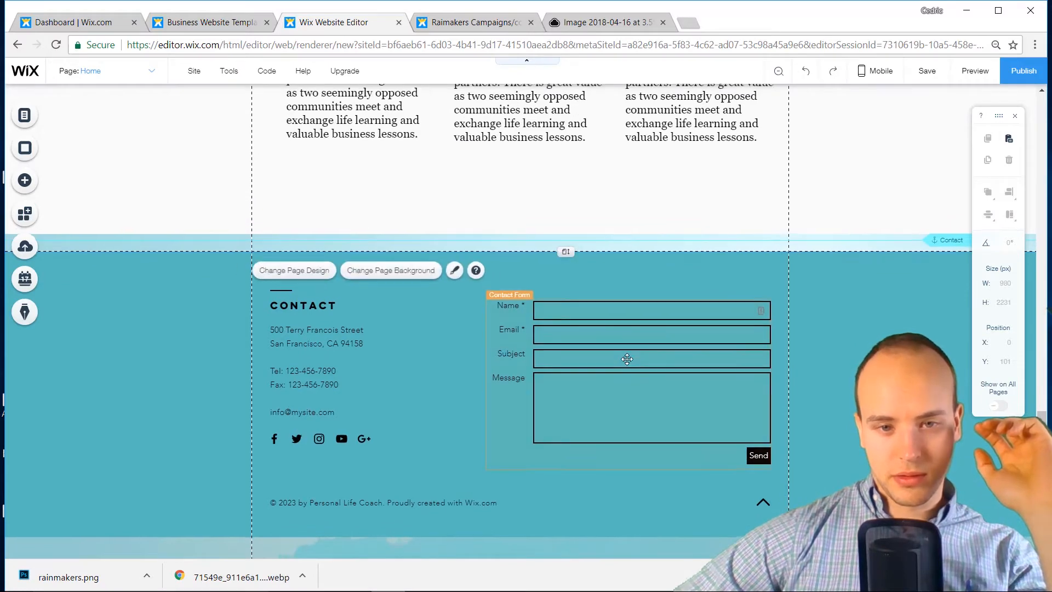
scroll(577, 384, "up", 3)
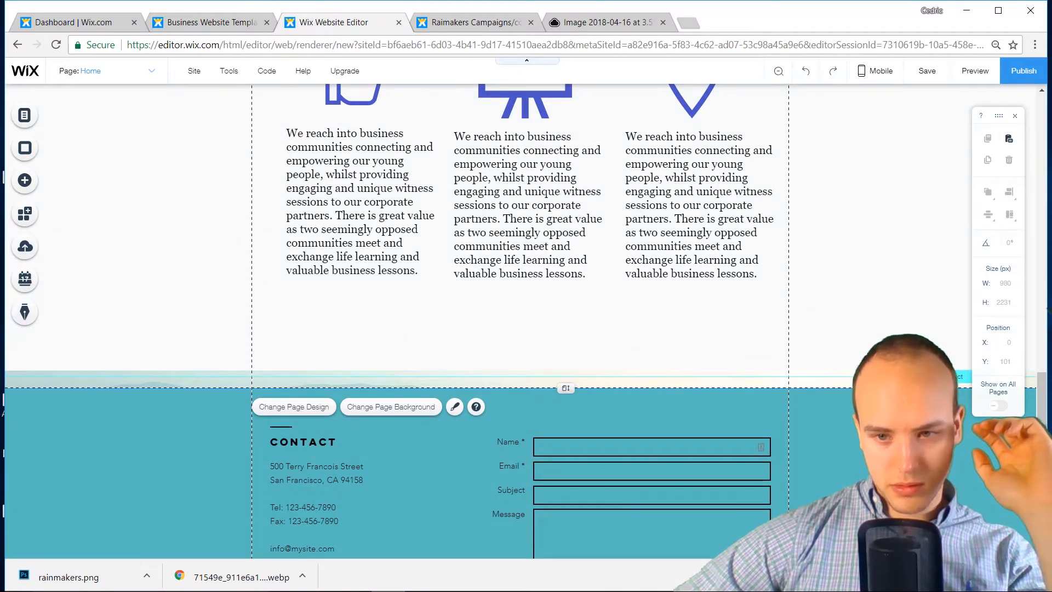
left_click_drag(952, 377, 951, 358)
left_click(544, 406)
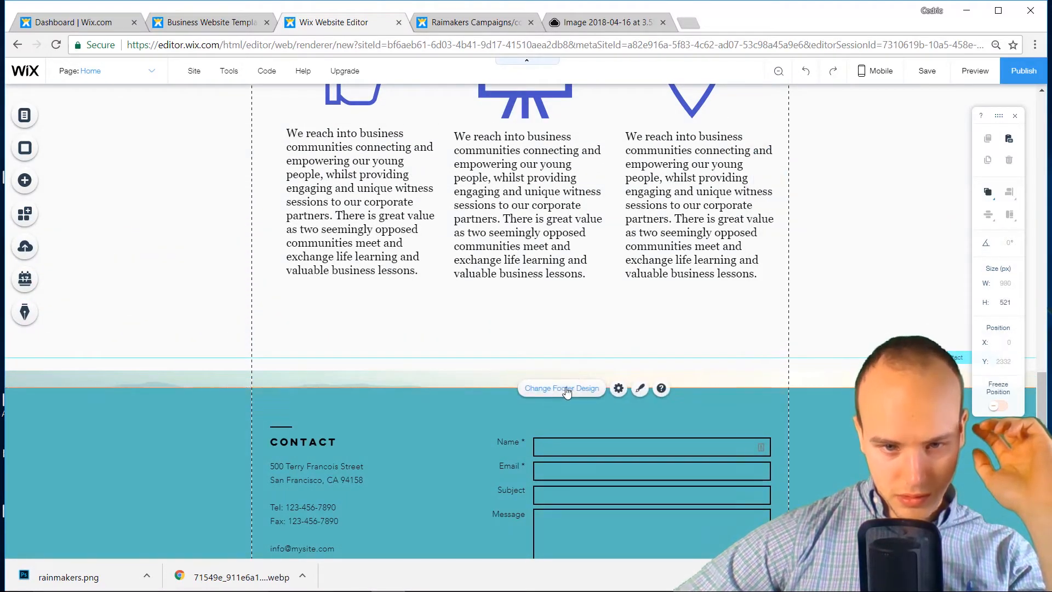
left_click_drag(566, 388, 573, 368)
Add a default pill 'Button' centred below the three Services text columns
scroll(500, 417, "up", 3)
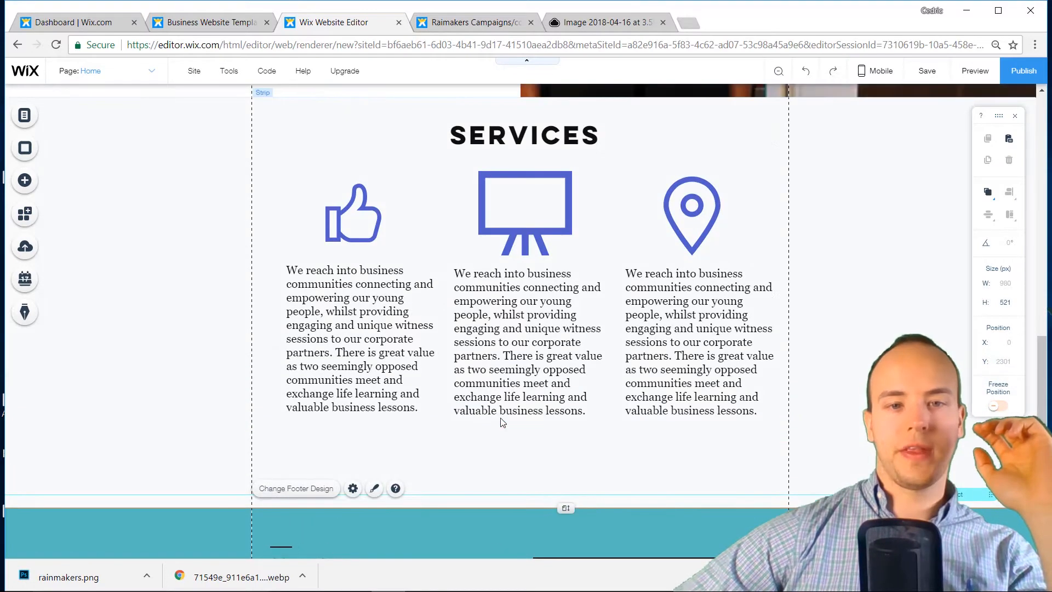
left_click(20, 186)
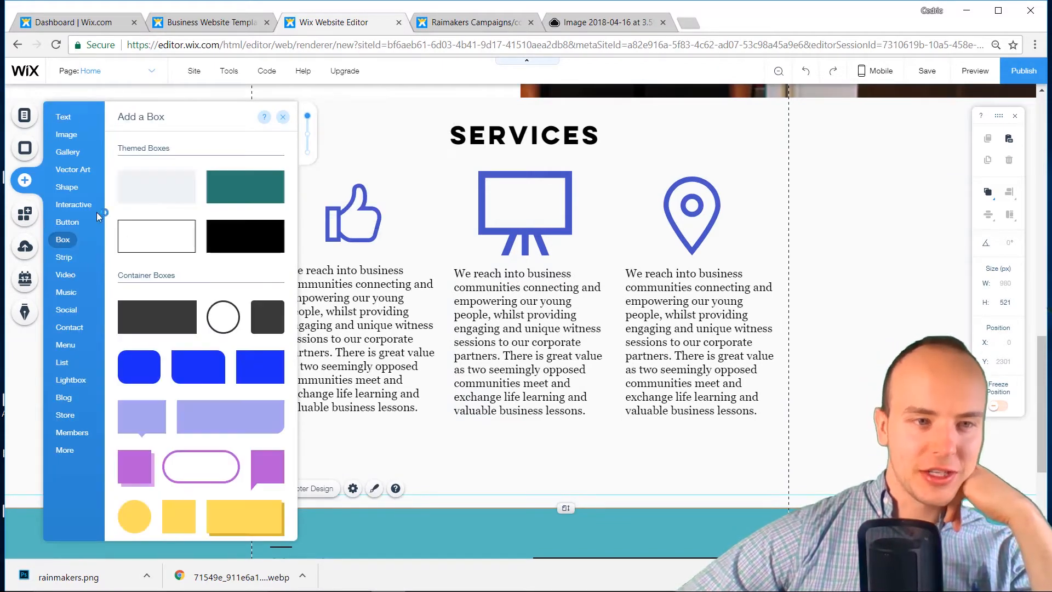
mouse_move(78, 225)
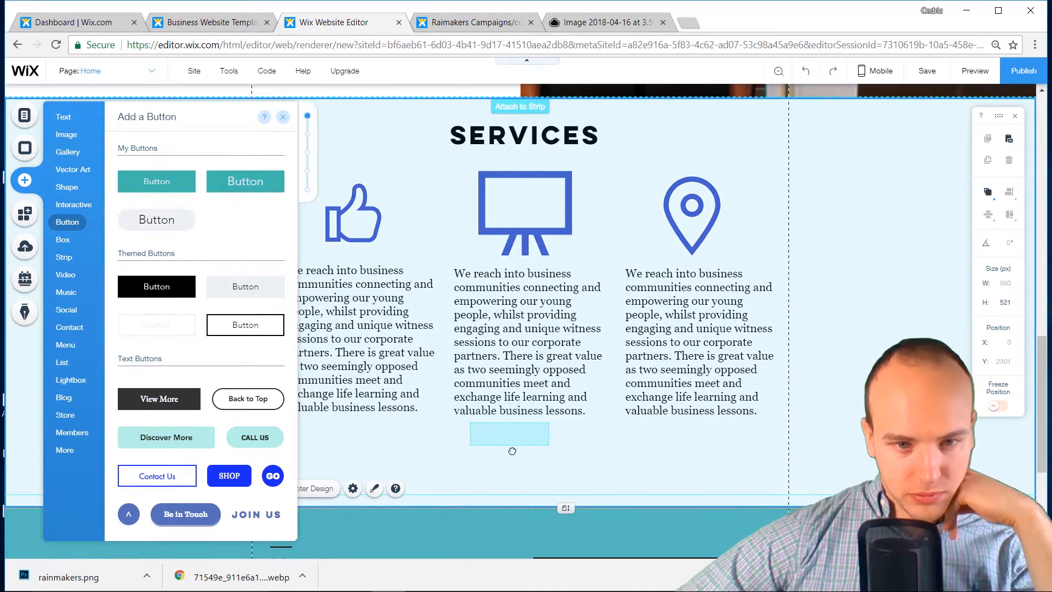
left_click_drag(501, 460, 502, 460)
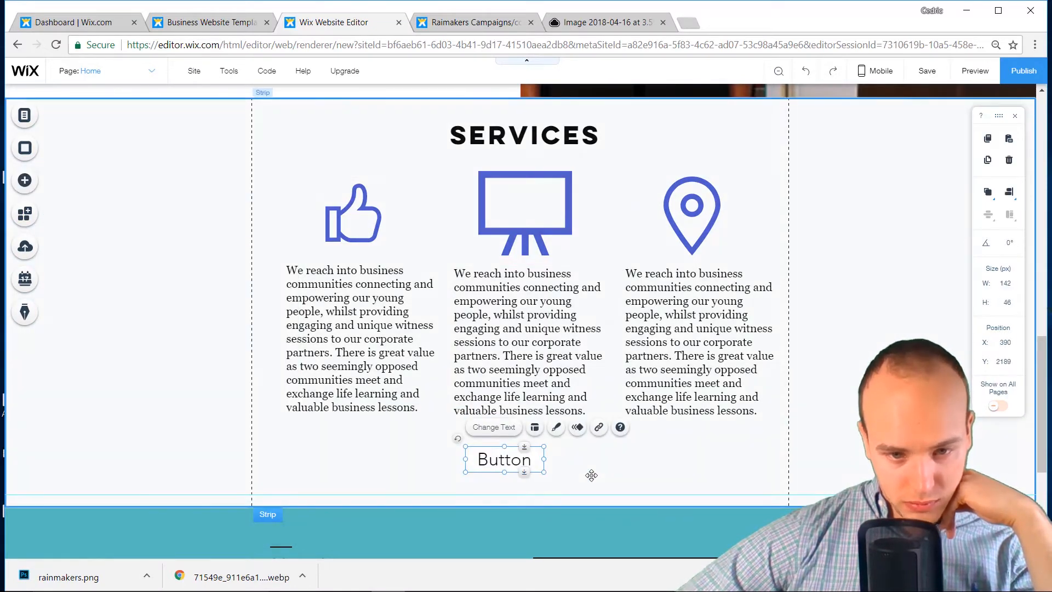
left_click(508, 459)
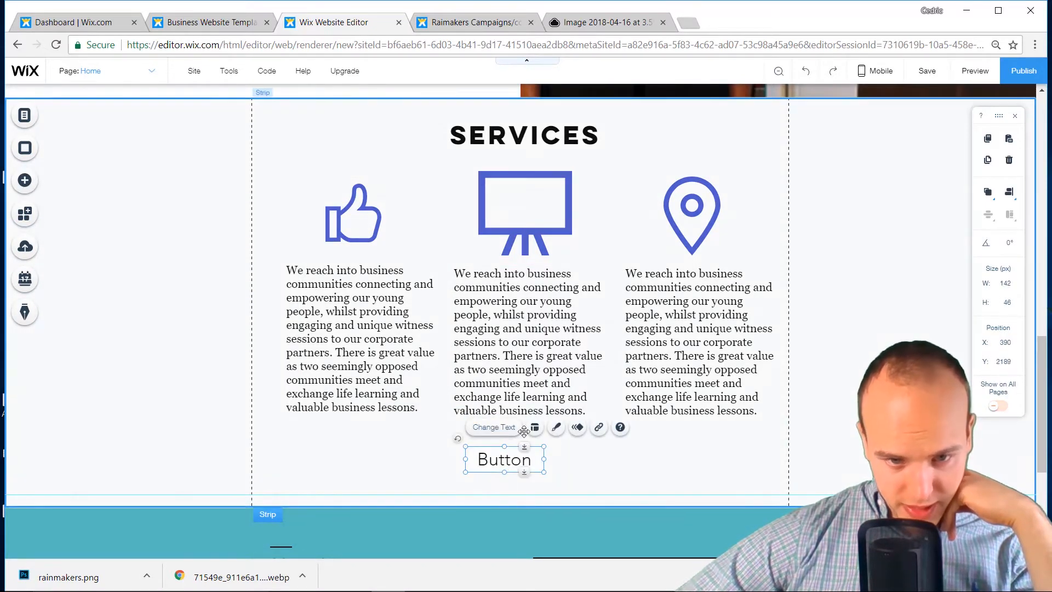
Give the button an outline style with font size 23 and centre it under the middle column
left_click(556, 428)
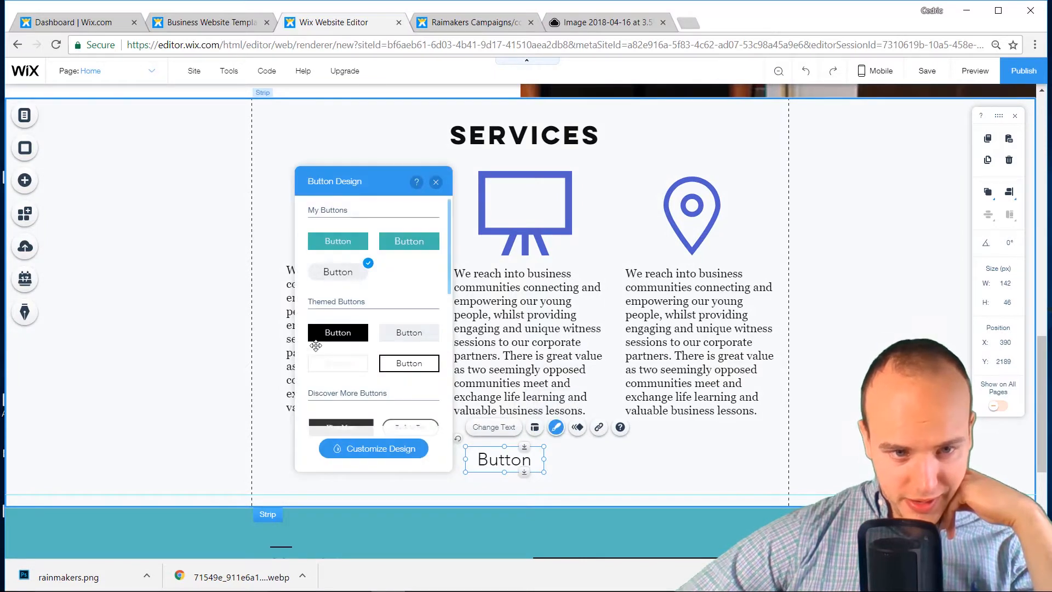
scroll(398, 392, "down", 2)
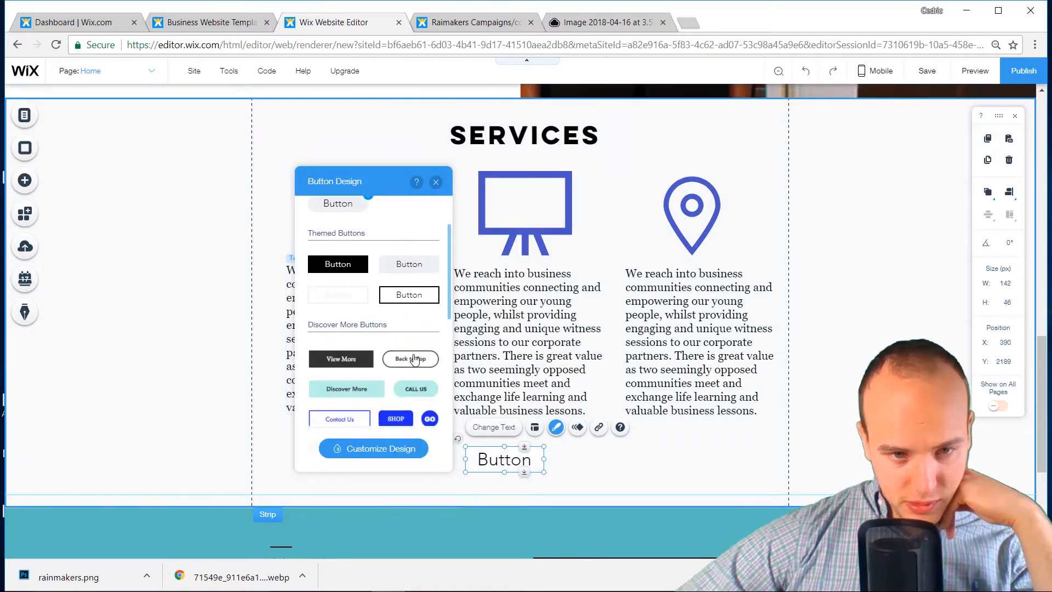
left_click(496, 428)
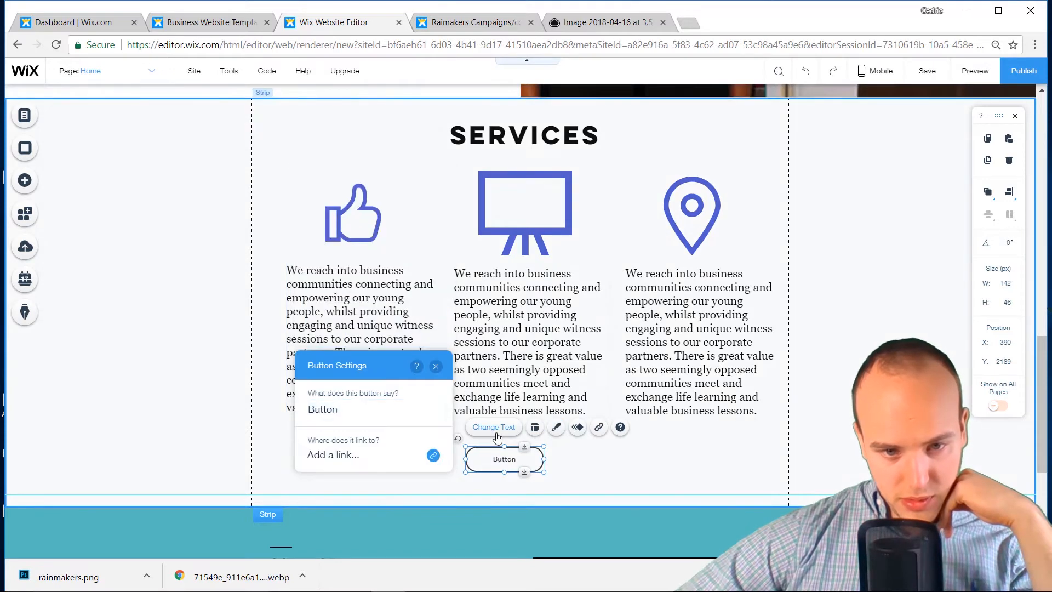
left_click(555, 433)
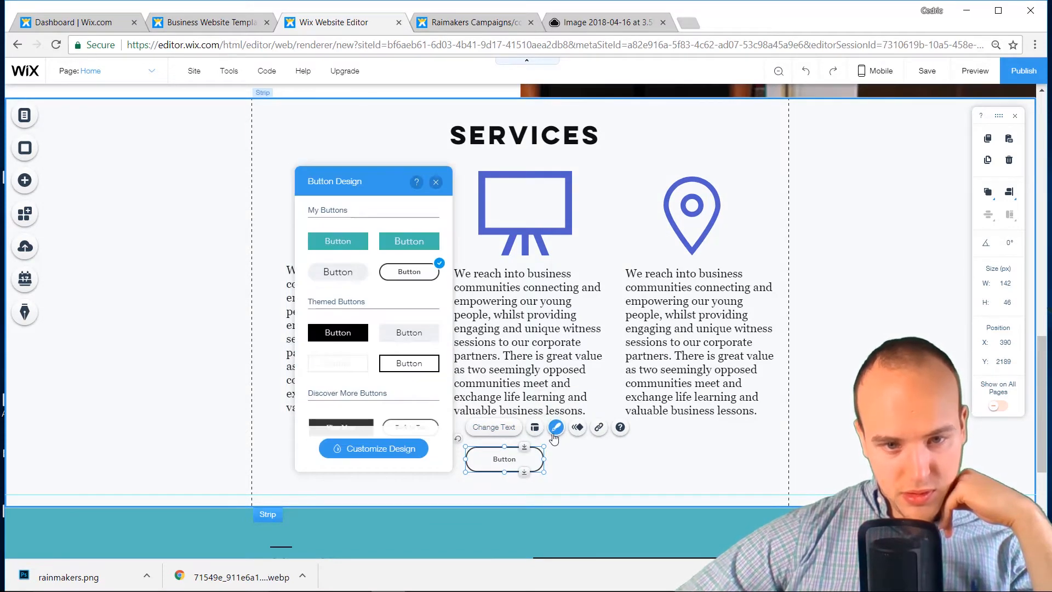
left_click(373, 449)
left_click(371, 419)
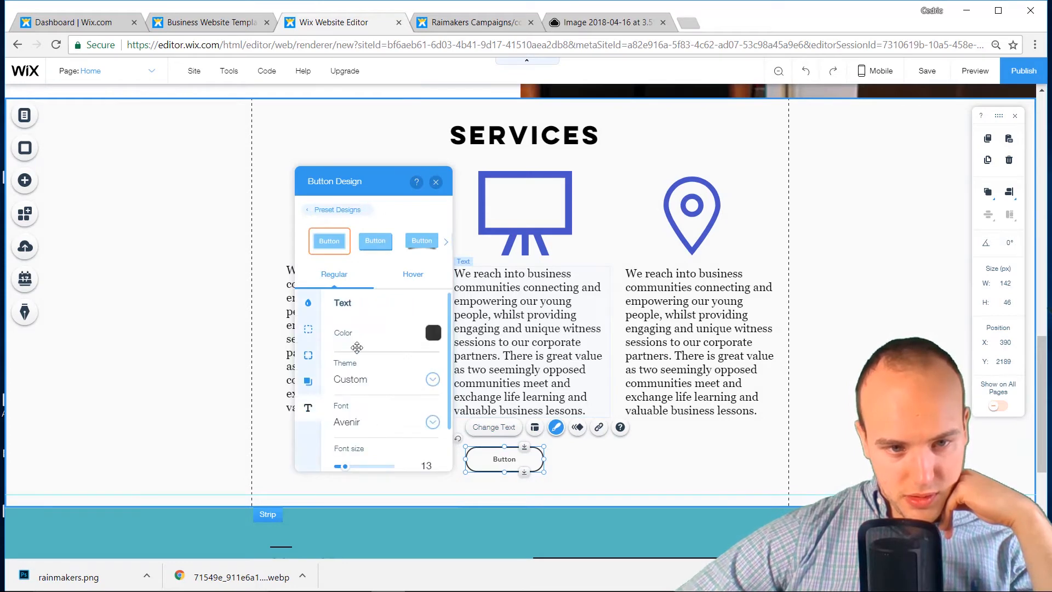
scroll(367, 440, "down", 1)
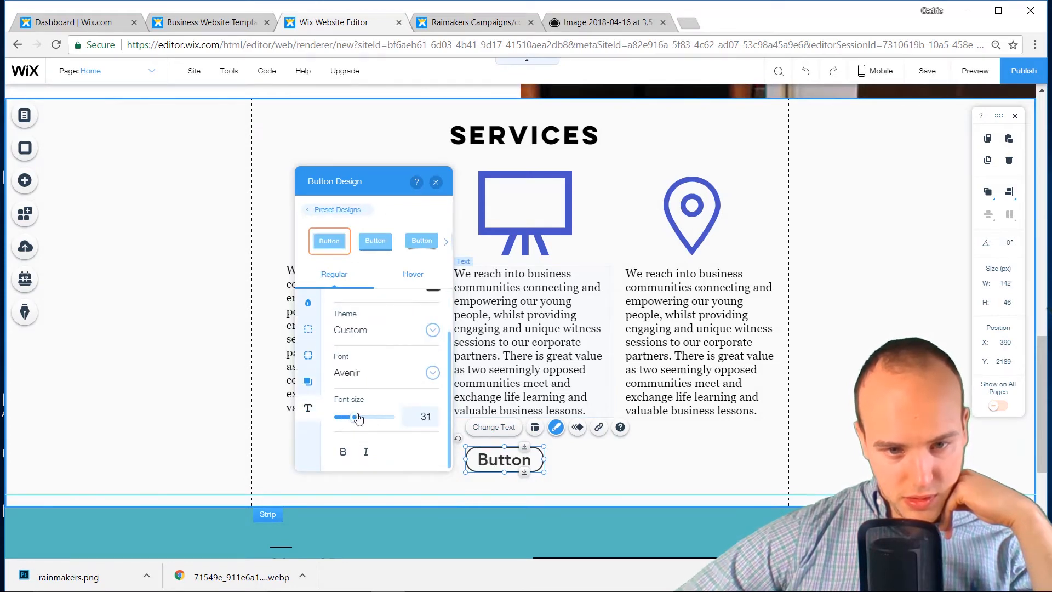
left_click_drag(357, 418, 353, 418)
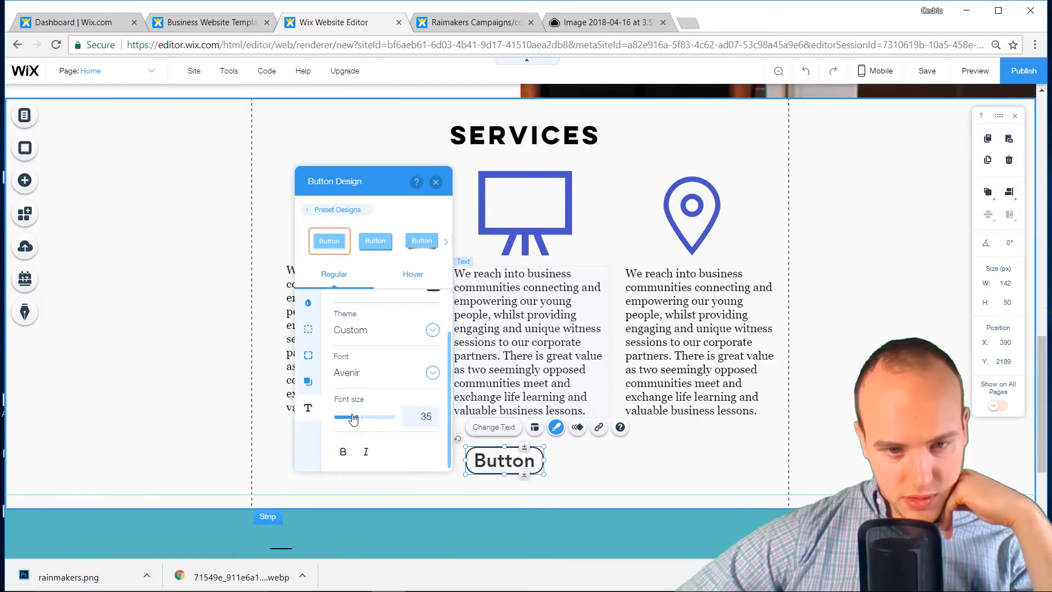
left_click(560, 470)
left_click(522, 465)
left_click_drag(523, 466, 525, 467)
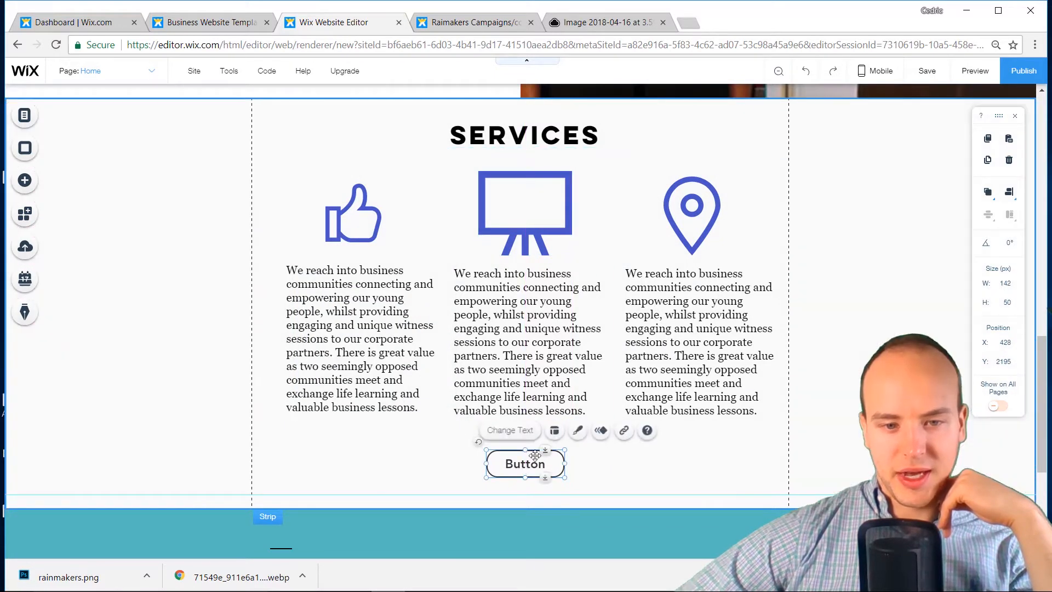
Set the button's border colour to dark teal #2B7C74
left_click(577, 431)
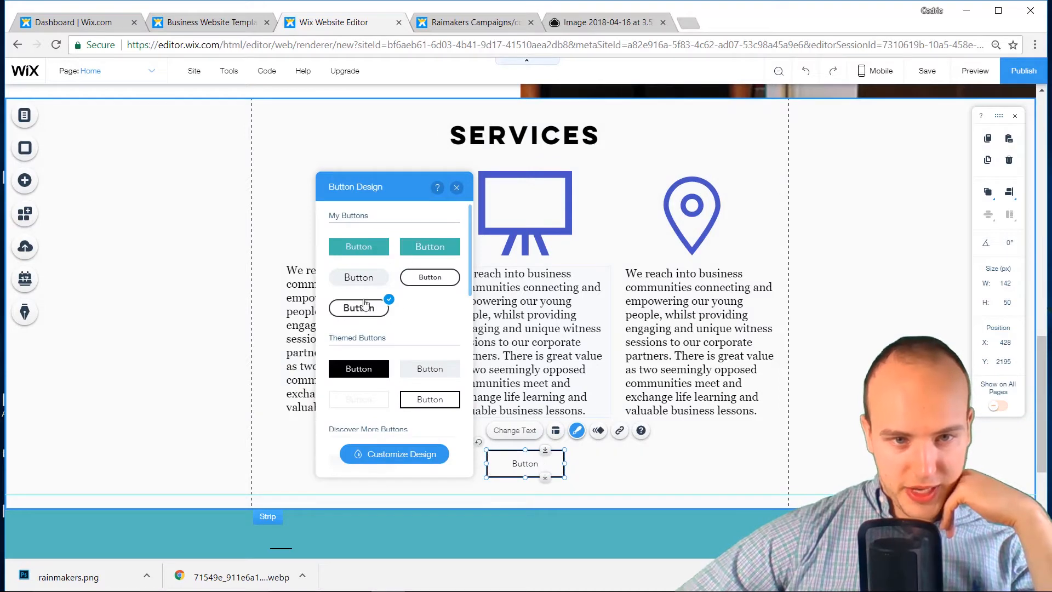
left_click(384, 458)
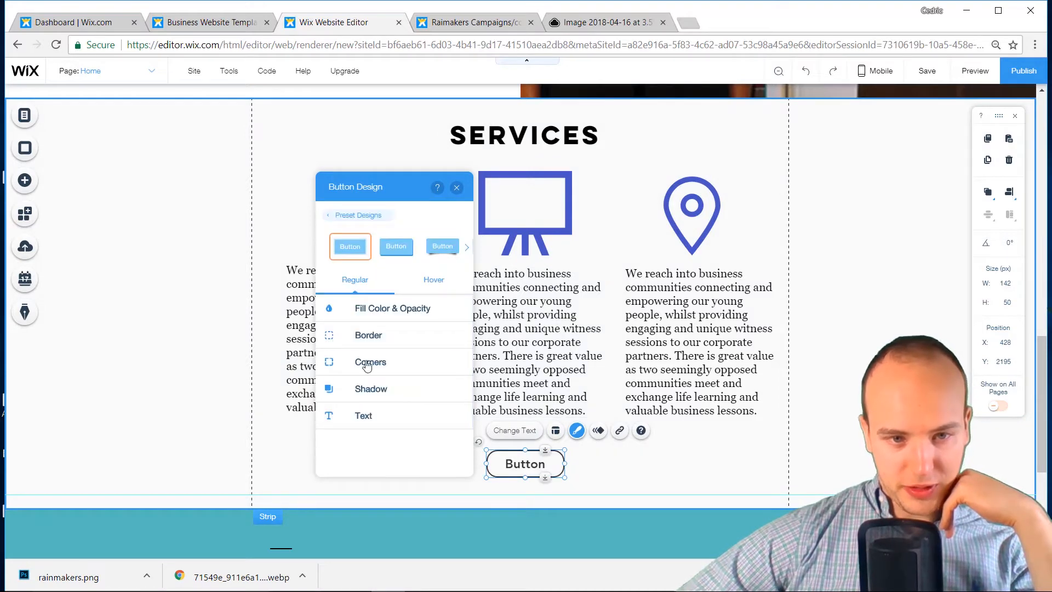
left_click(368, 336)
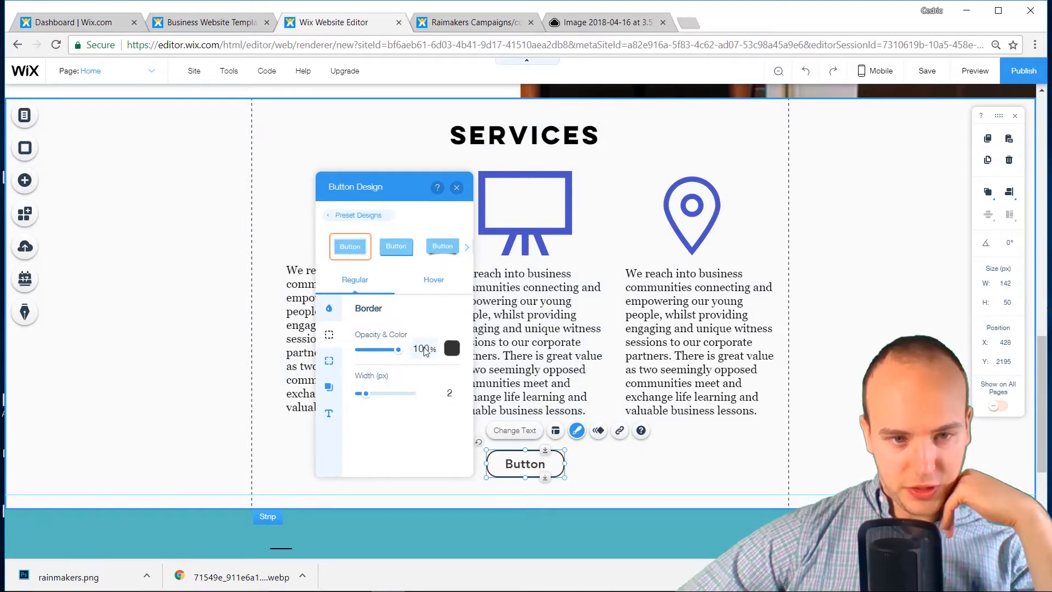
left_click(452, 348)
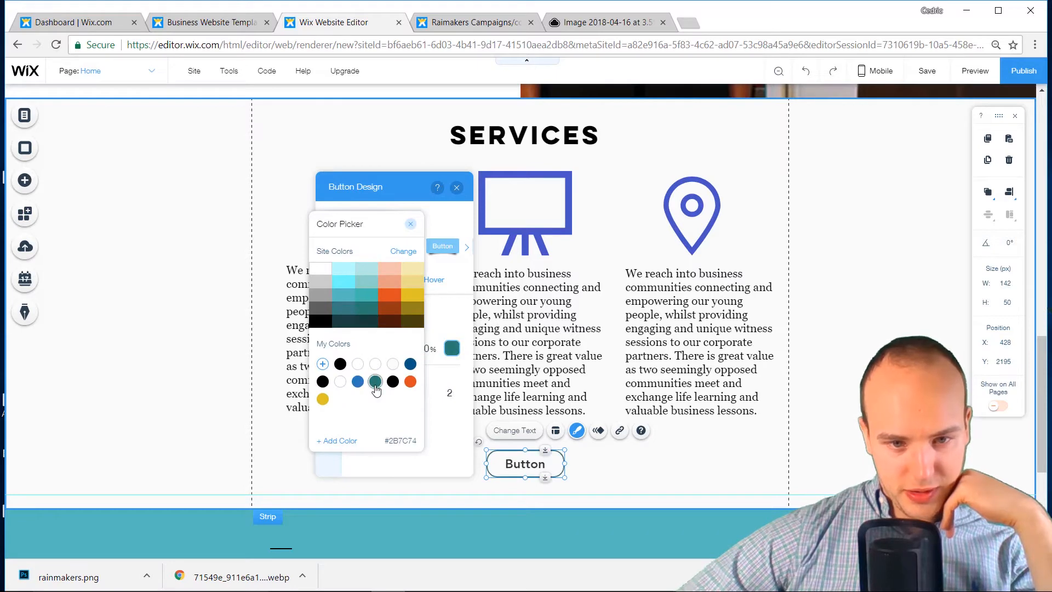
left_click(411, 223)
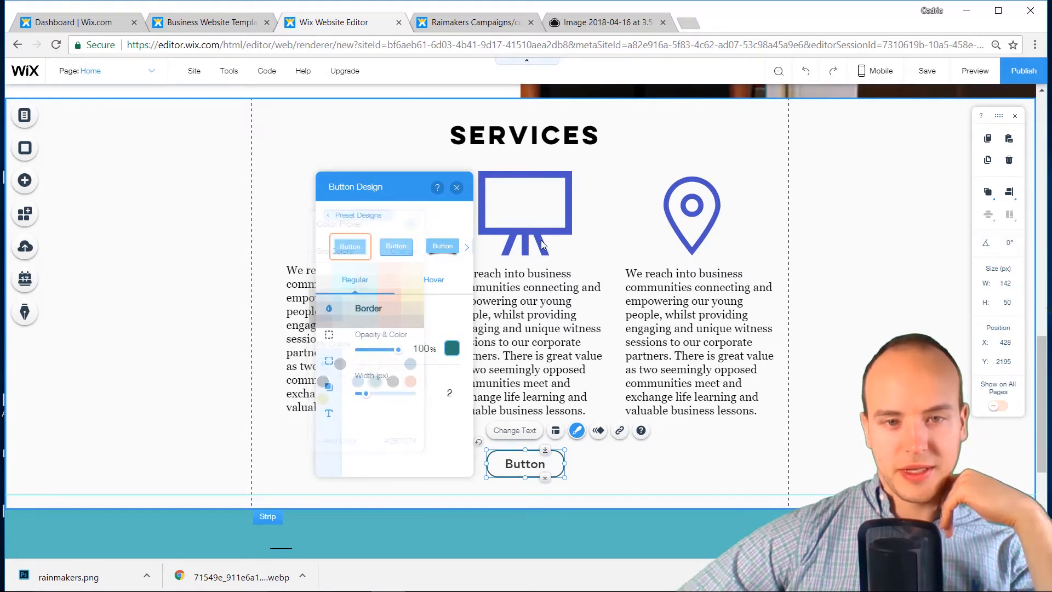
left_click(456, 188)
Recolour the presentation-board, thumbs-up and location-pin icons dark teal #2B7C74
left_click(526, 247)
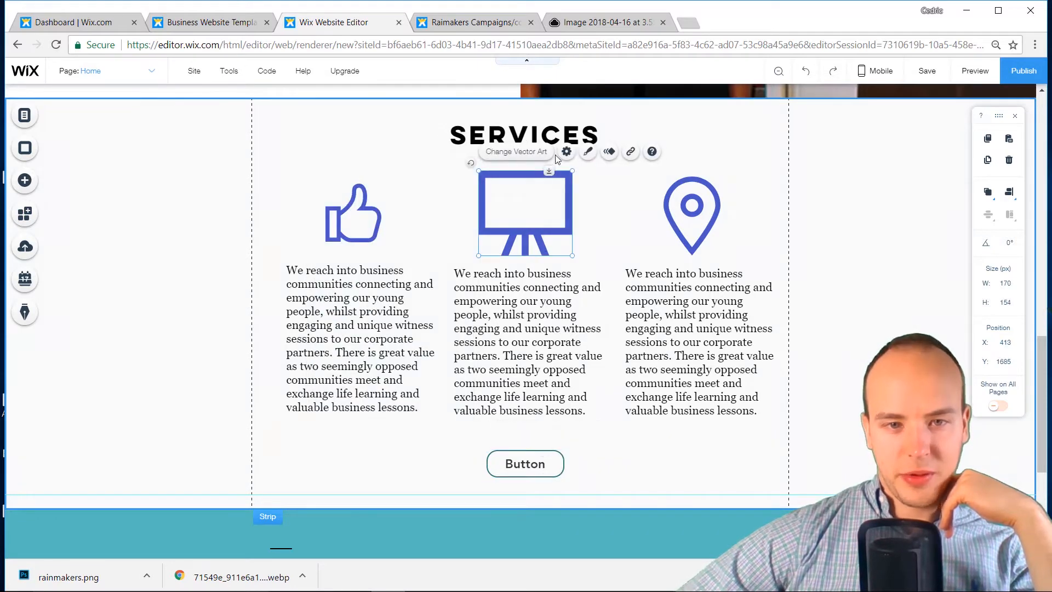
left_click(589, 152)
left_click(722, 230)
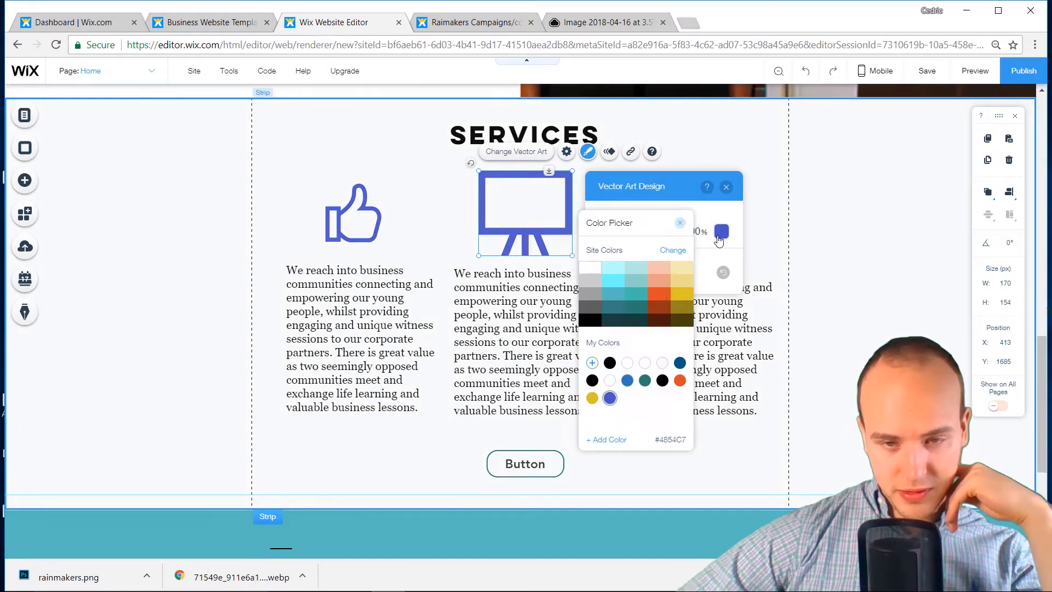
left_click(659, 294)
left_click(645, 380)
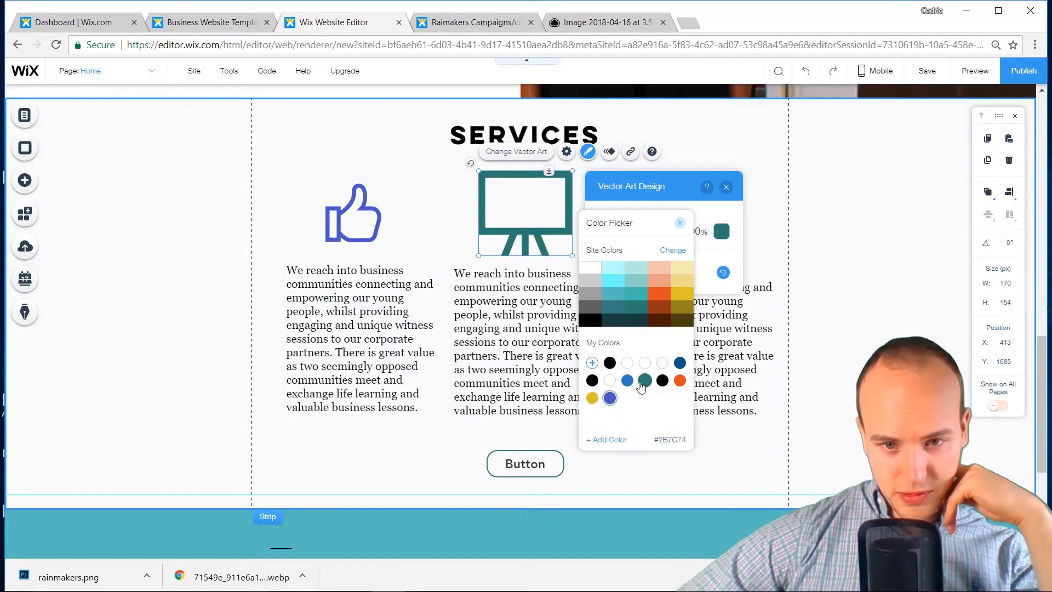
left_click(360, 236)
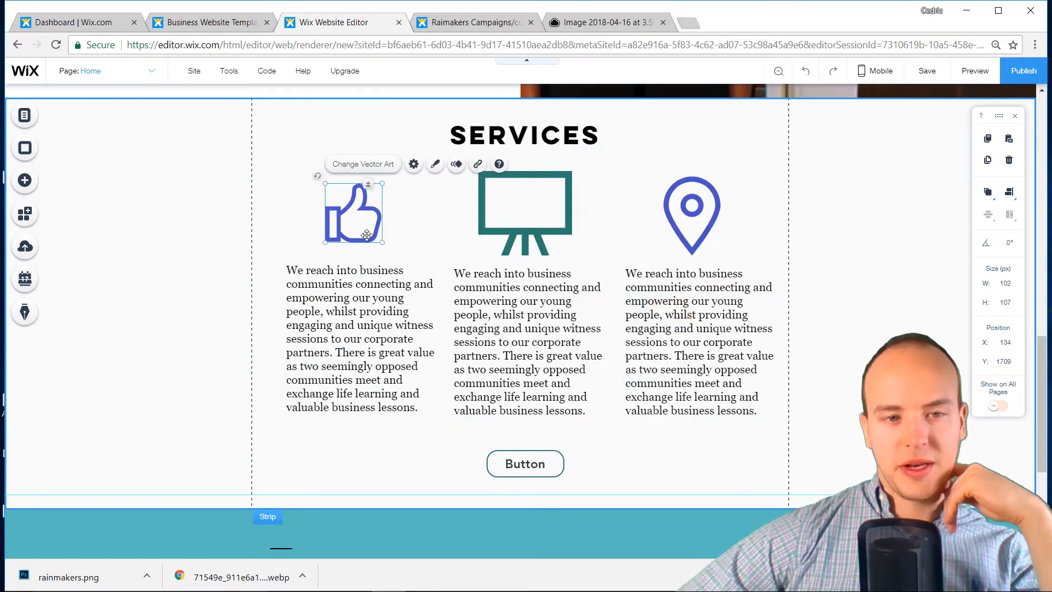
left_click(434, 164)
left_click(531, 243)
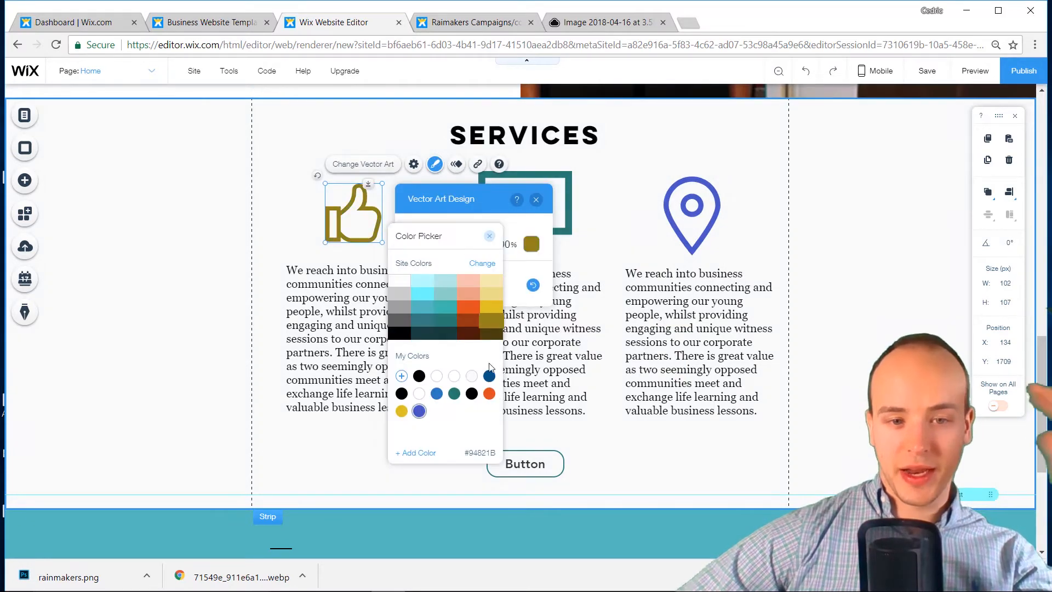
left_click(458, 396)
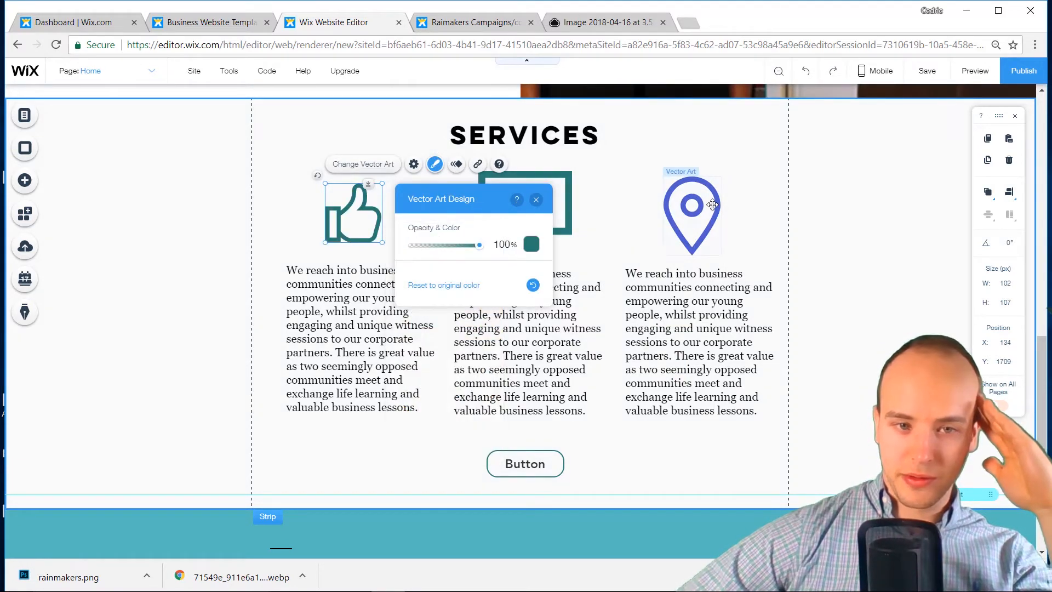
left_click(698, 200)
left_click(772, 157)
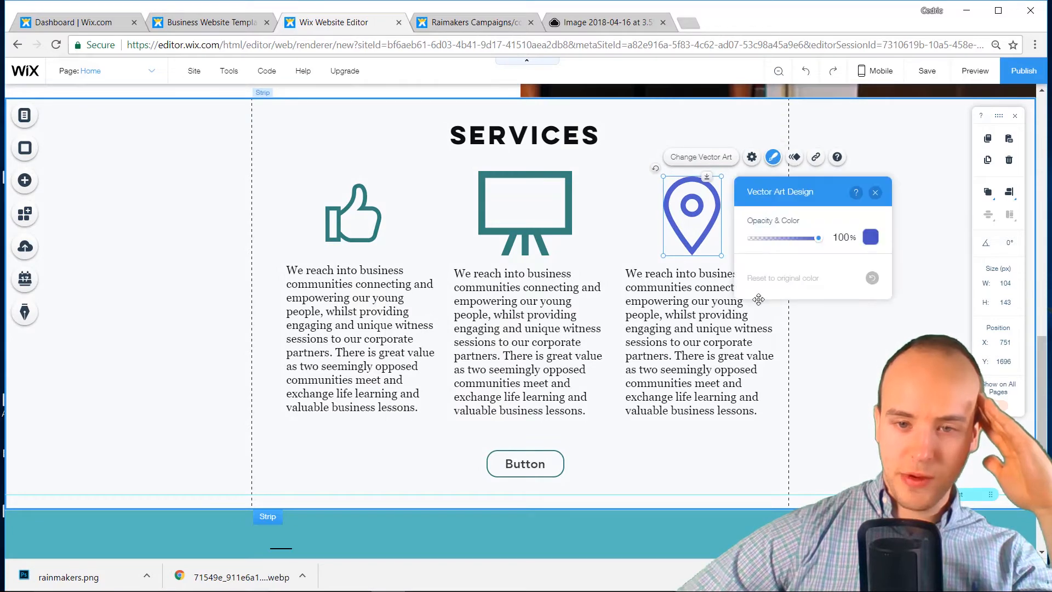
left_click(872, 238)
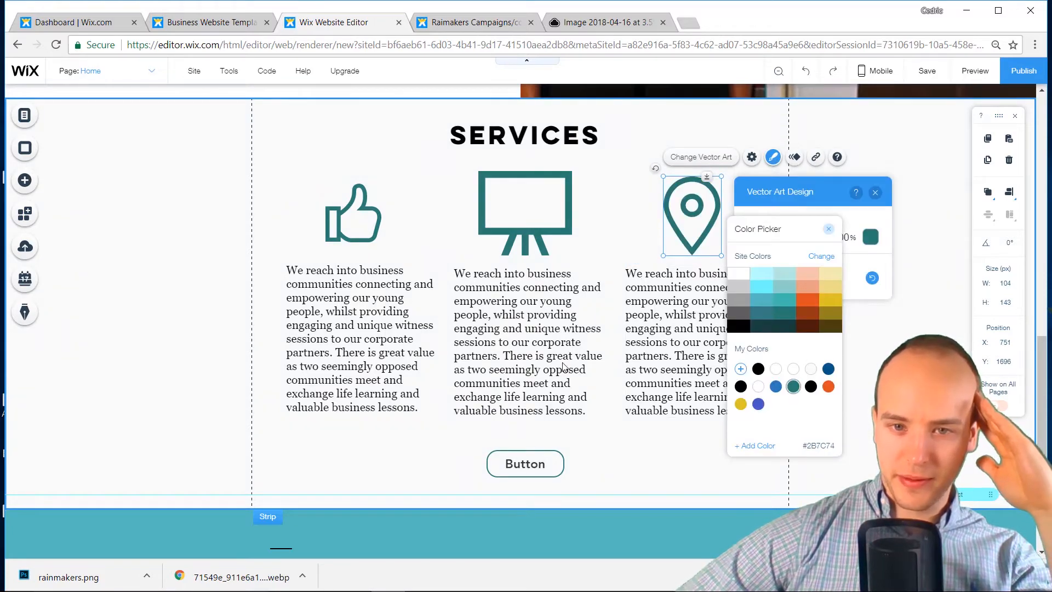
scroll(594, 387, "up", 5)
Publish the site, replacing mysite-6 with 'rainmakers' in the free wixsite.com address
left_click(595, 386)
scroll(595, 385, "up", 2)
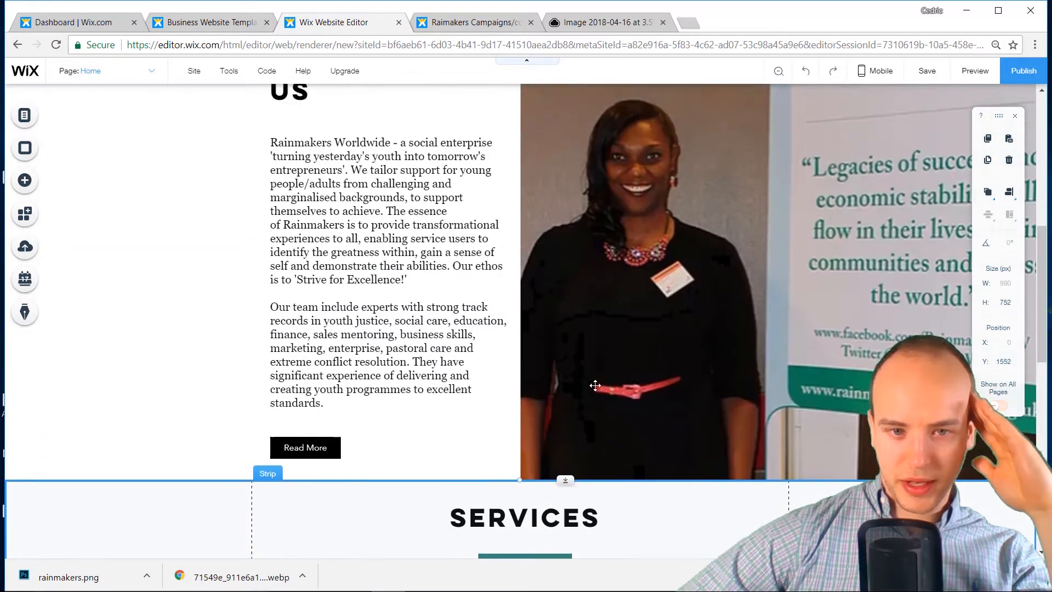
scroll(595, 386, "up", 8)
scroll(595, 386, "down", 7)
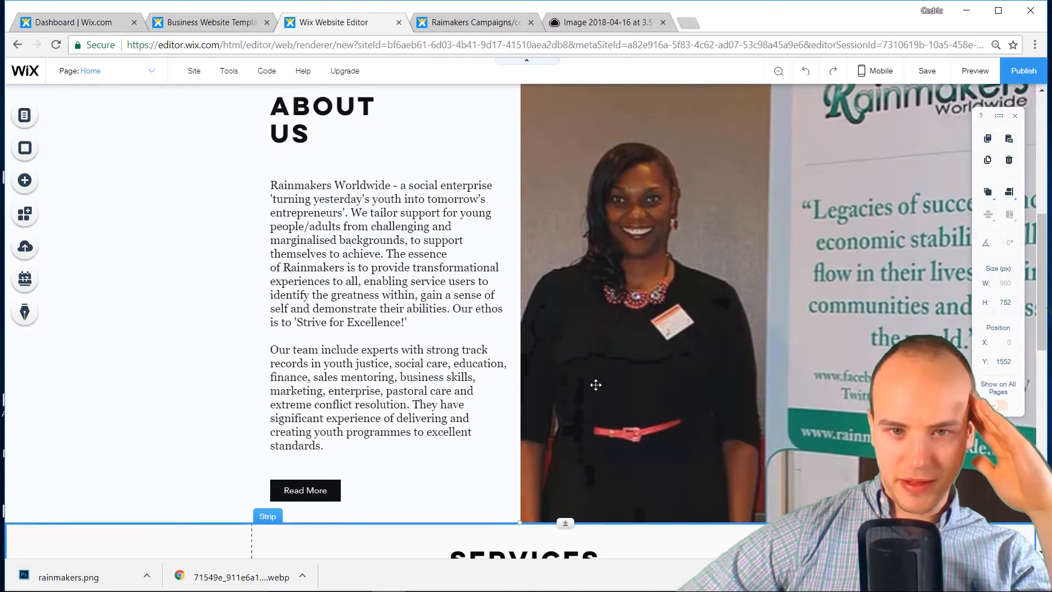
scroll(596, 385, "down", 12)
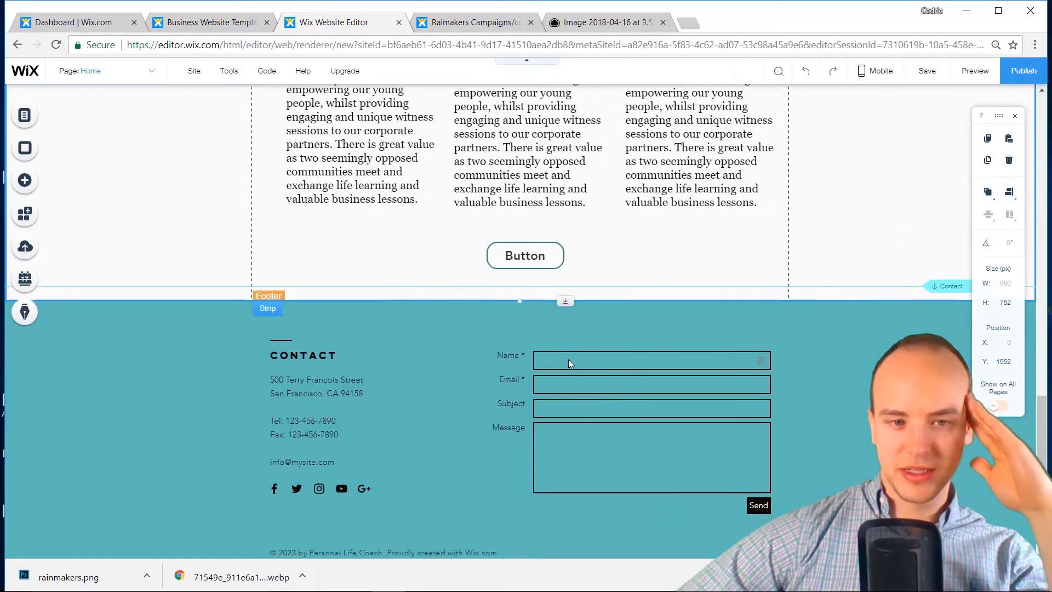
scroll(568, 361, "down", 1)
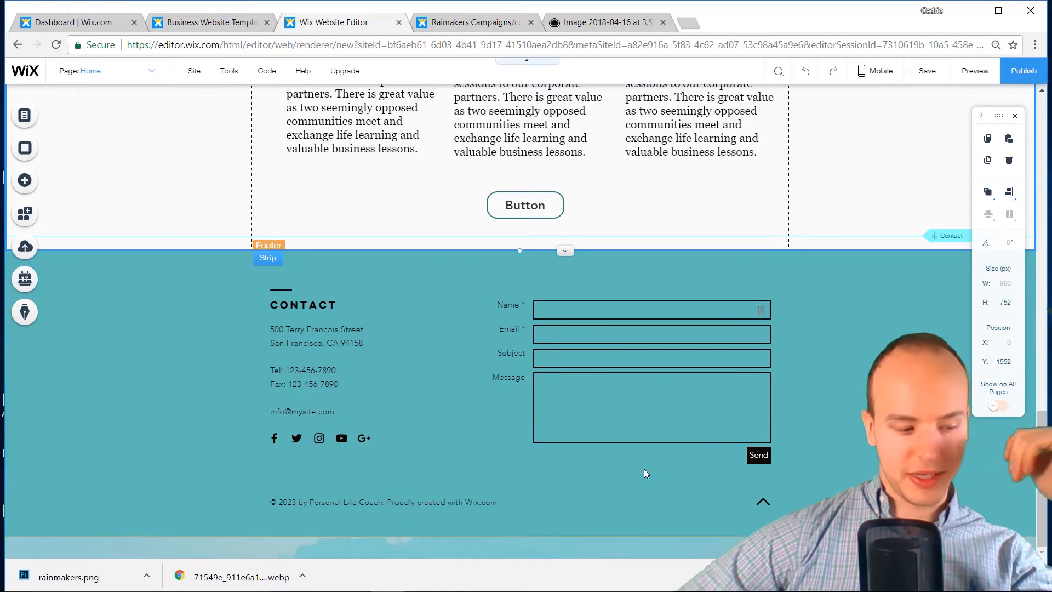
left_click(1024, 74)
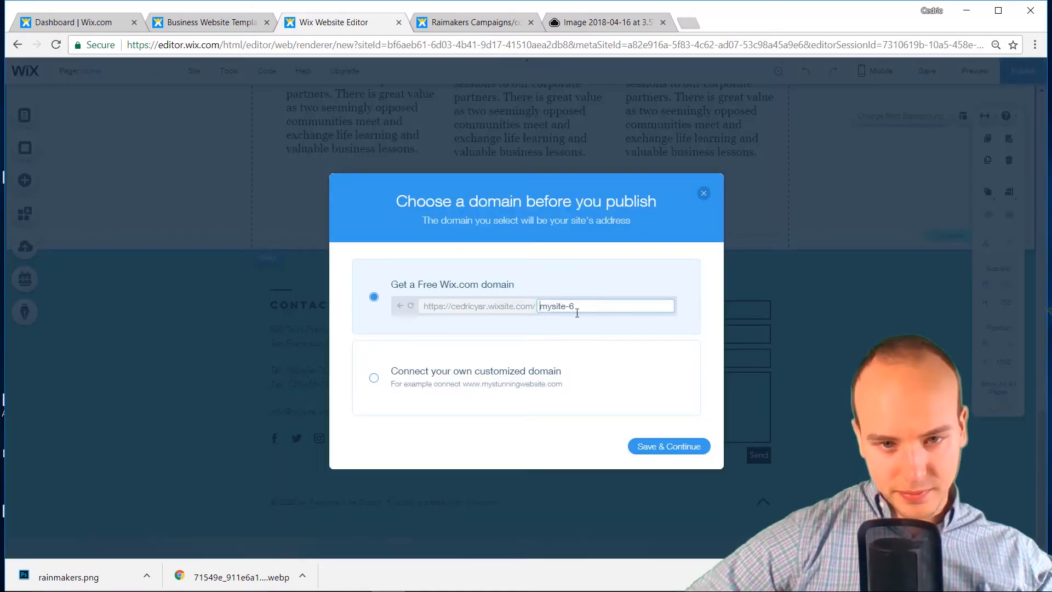
left_click_drag(584, 306, 503, 313)
type("rainmakers")
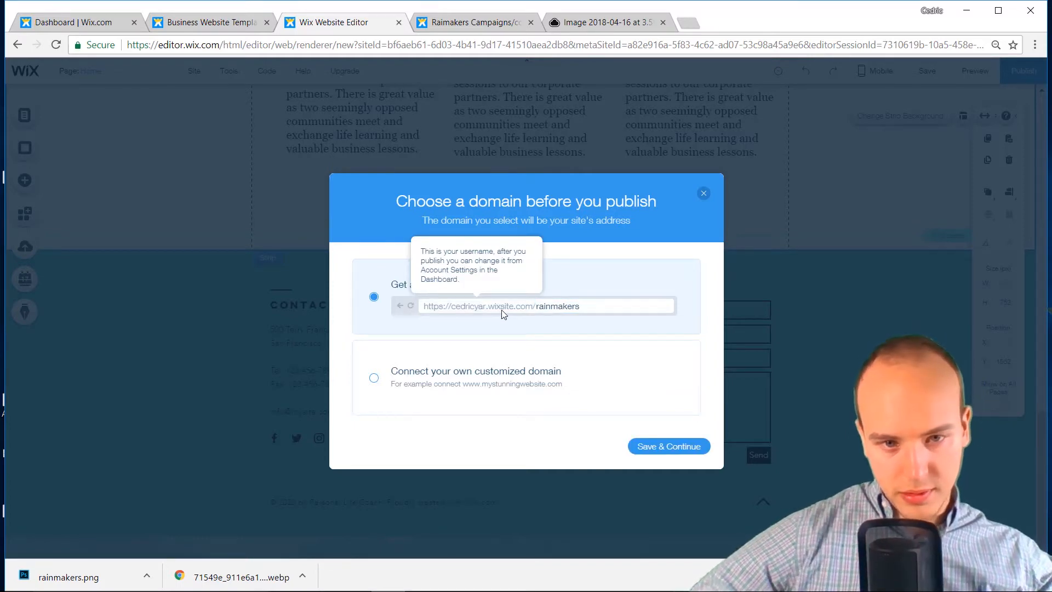
left_click(657, 447)
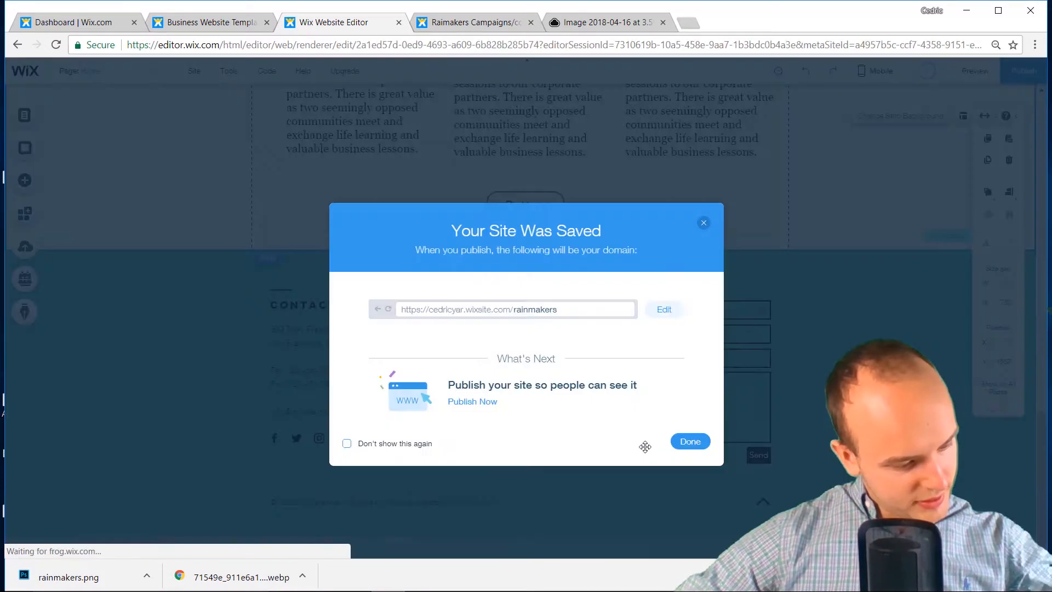
left_click(680, 443)
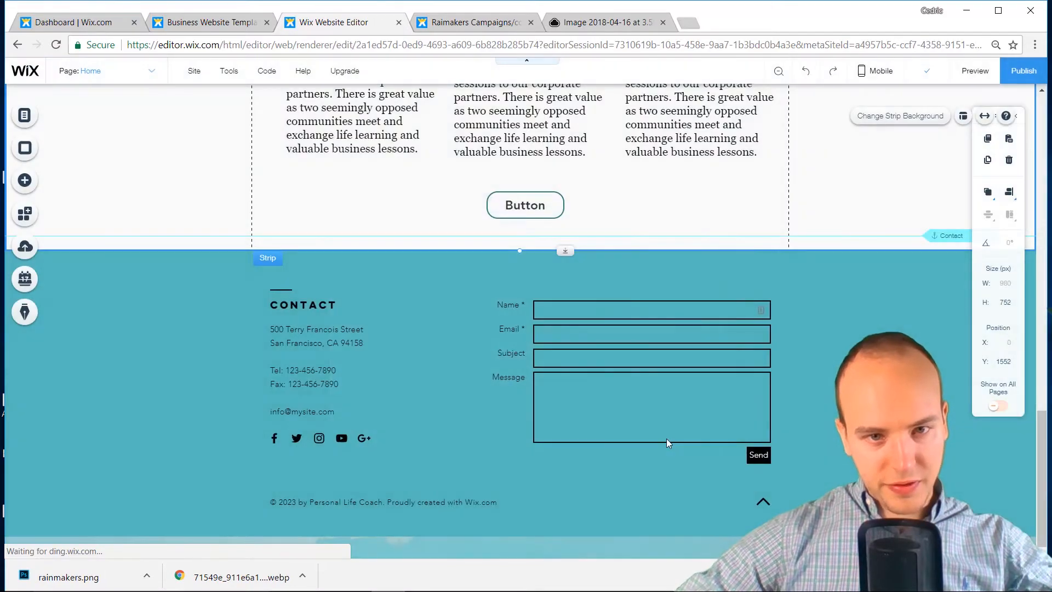
Scroll back up and open the Add elements panel
scroll(666, 439, "up", 10)
scroll(74, 220, "up", 5)
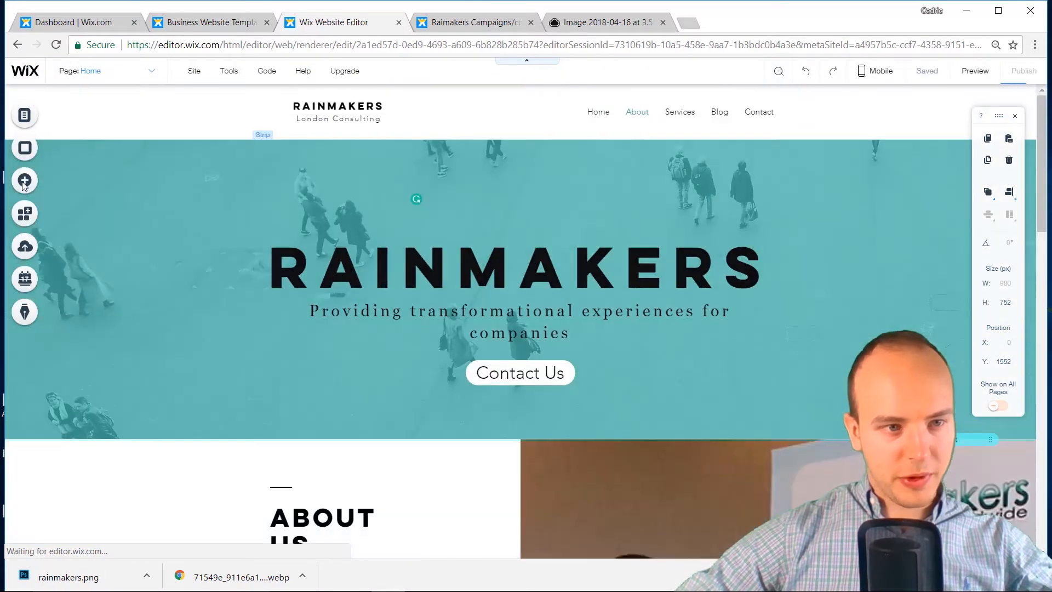
left_click(25, 179)
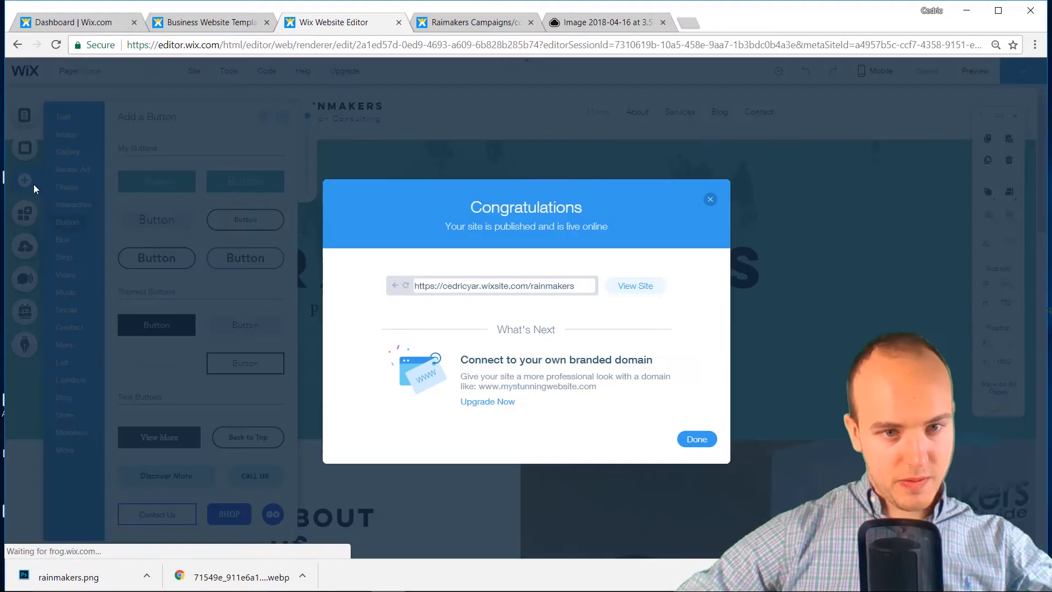
Dismiss the publish confirmation and add the Subscribe (Black & White) lightbox from the Lightbox list
left_click(710, 201)
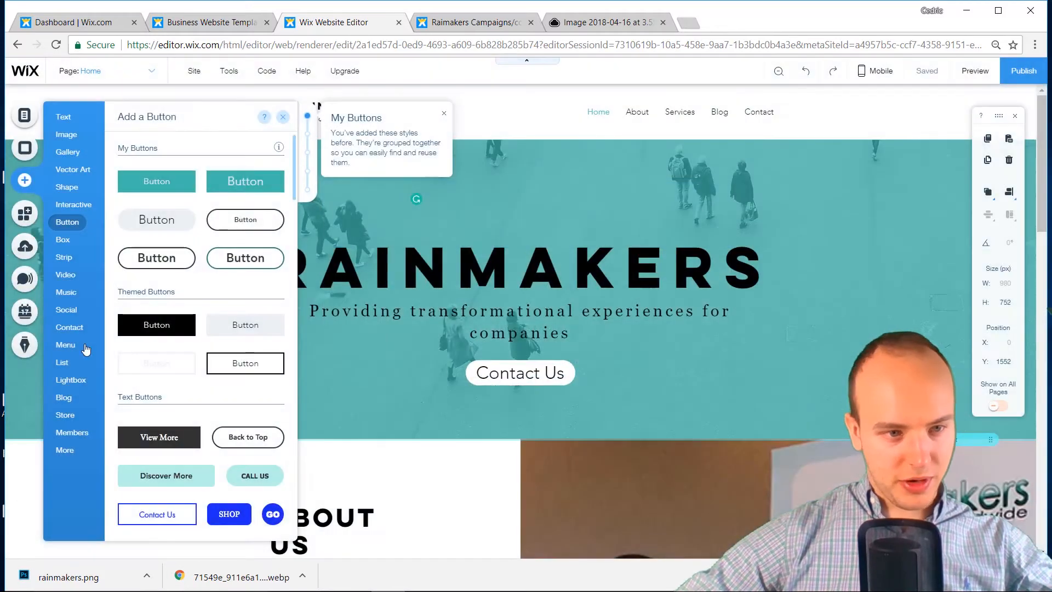
mouse_move(64, 381)
scroll(178, 457, "down", 9)
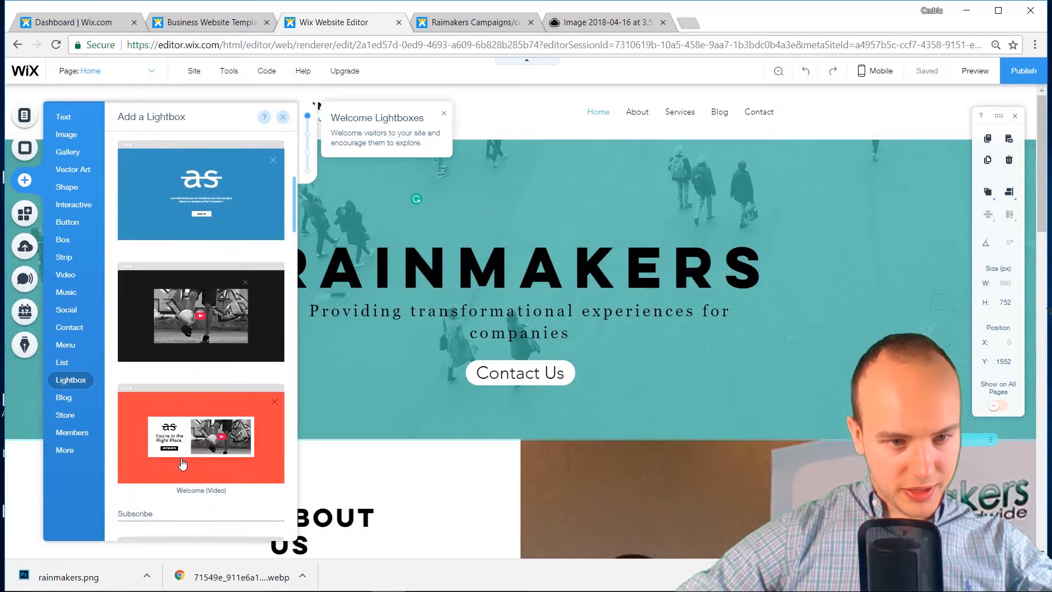
scroll(186, 416, "down", 3)
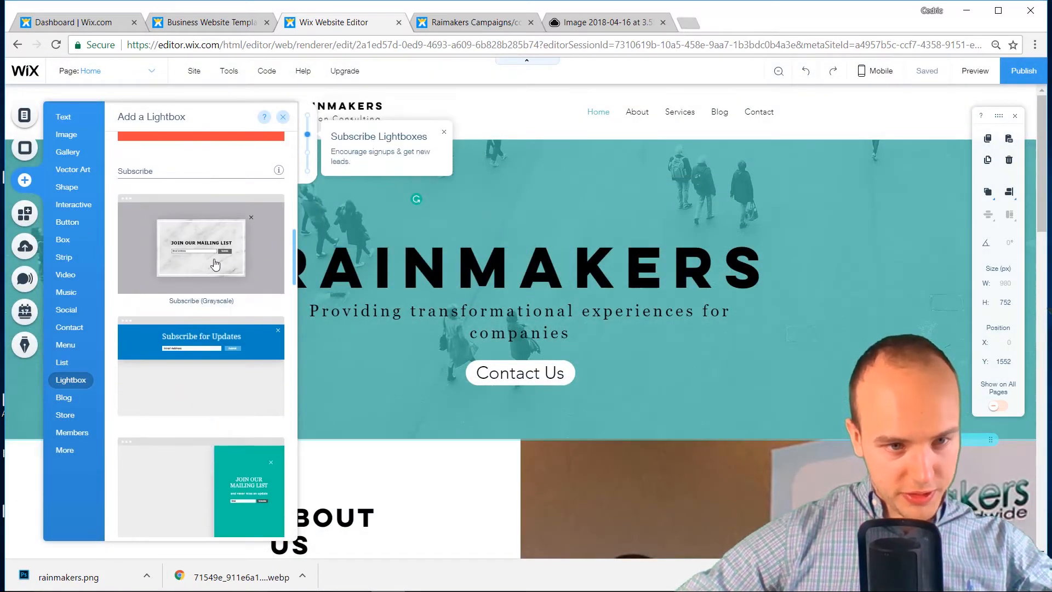
scroll(215, 264, "down", 6)
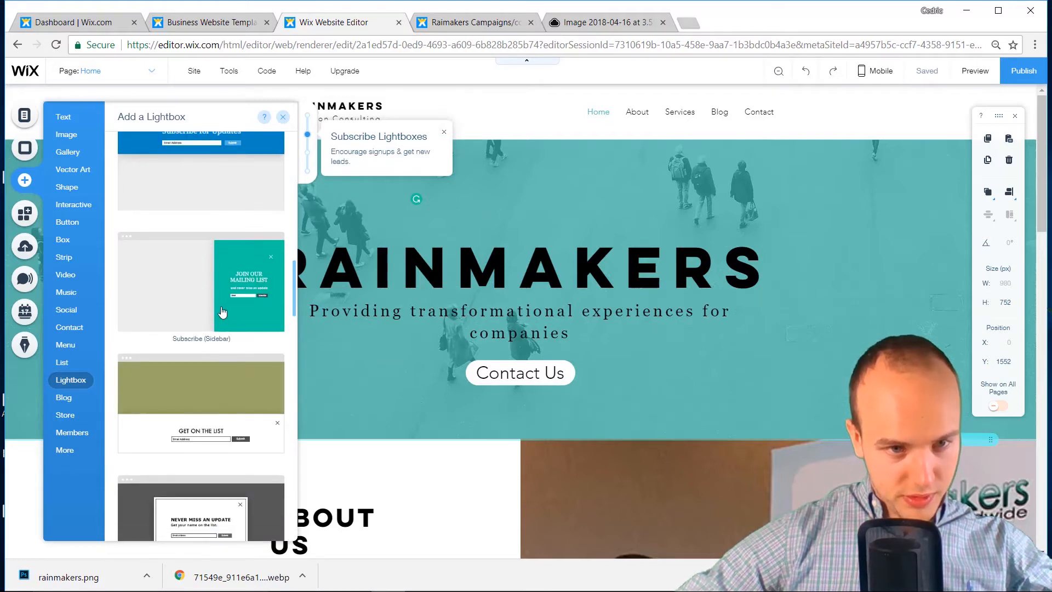
scroll(222, 311, "down", 3)
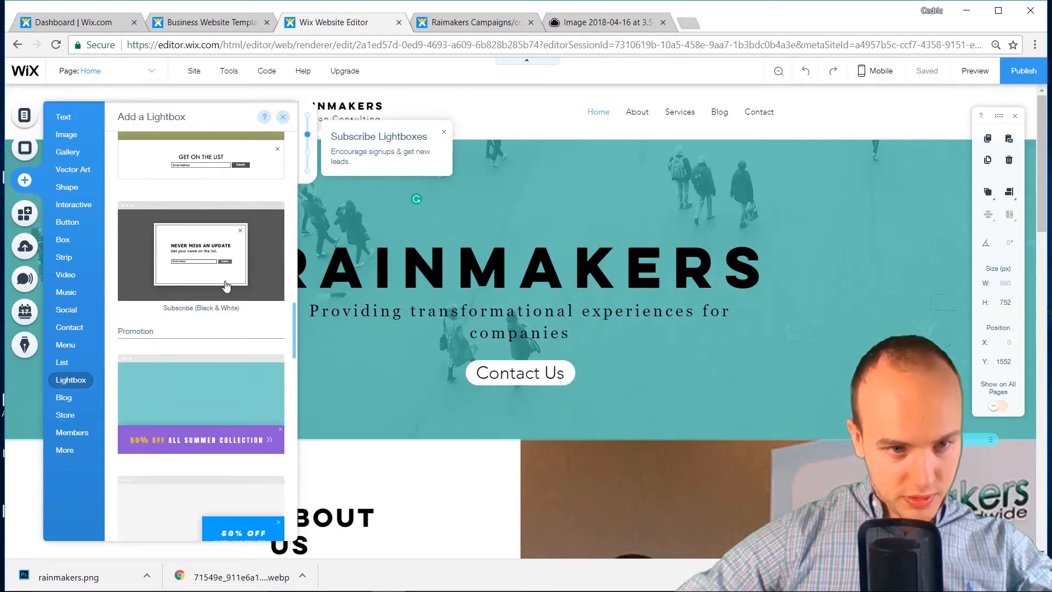
left_click(225, 260)
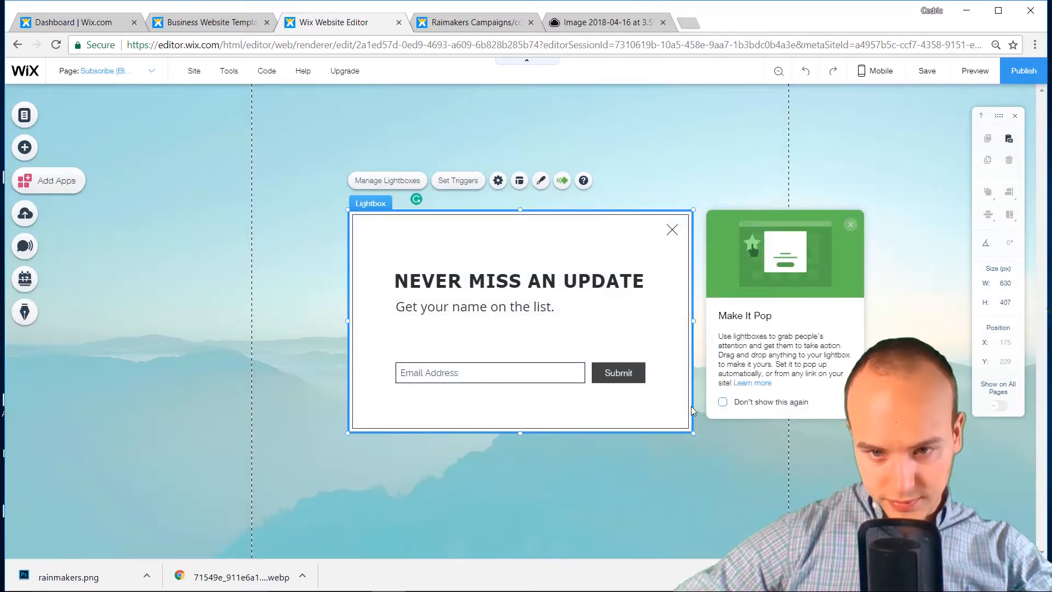
Switch on the Name field in the subscribe form's settings
left_click(472, 367)
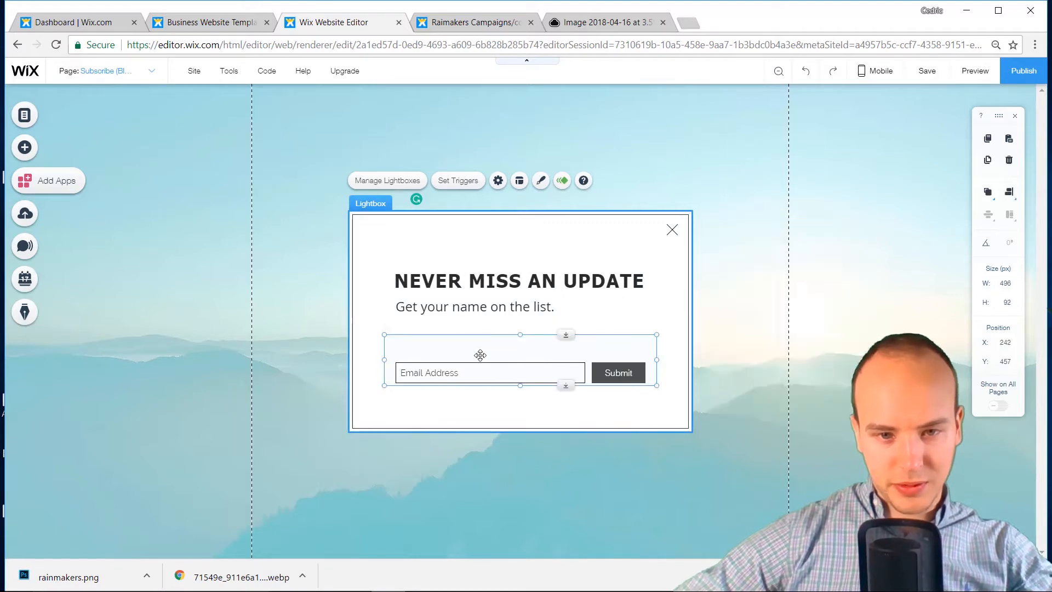
left_click(405, 317)
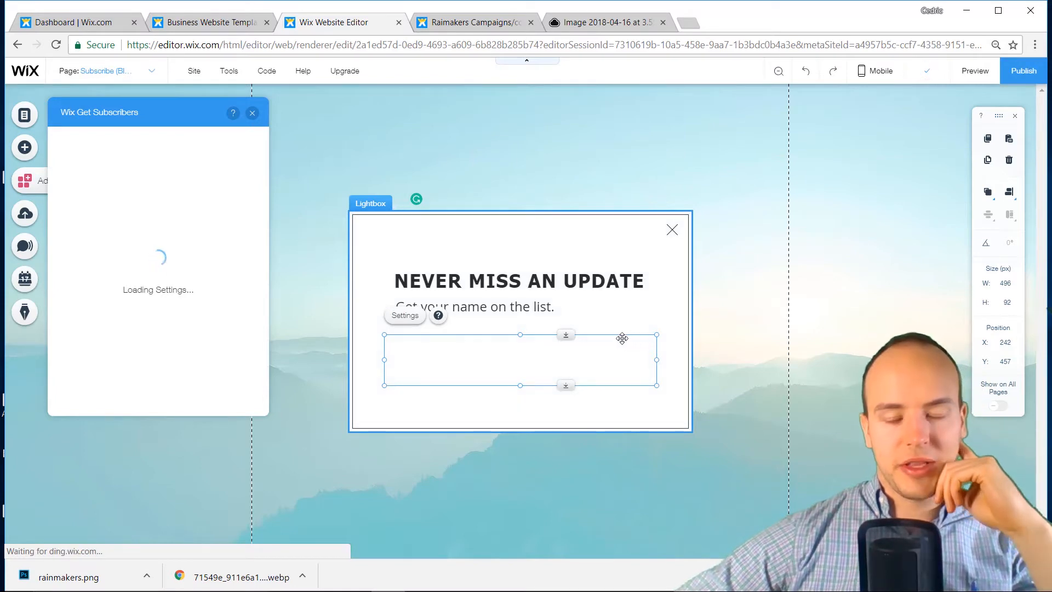
left_click(74, 165)
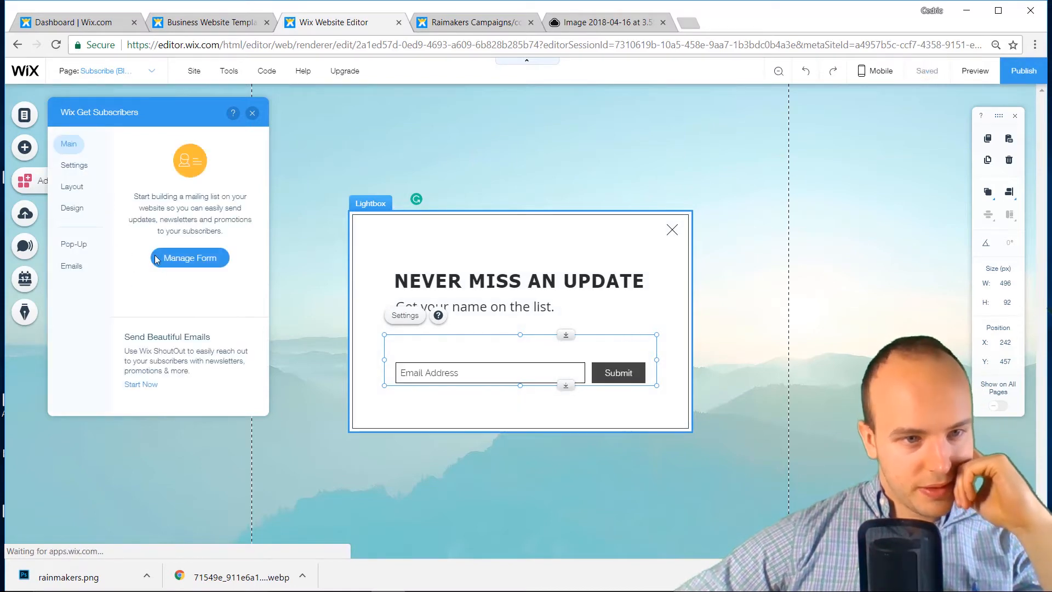
left_click(240, 318)
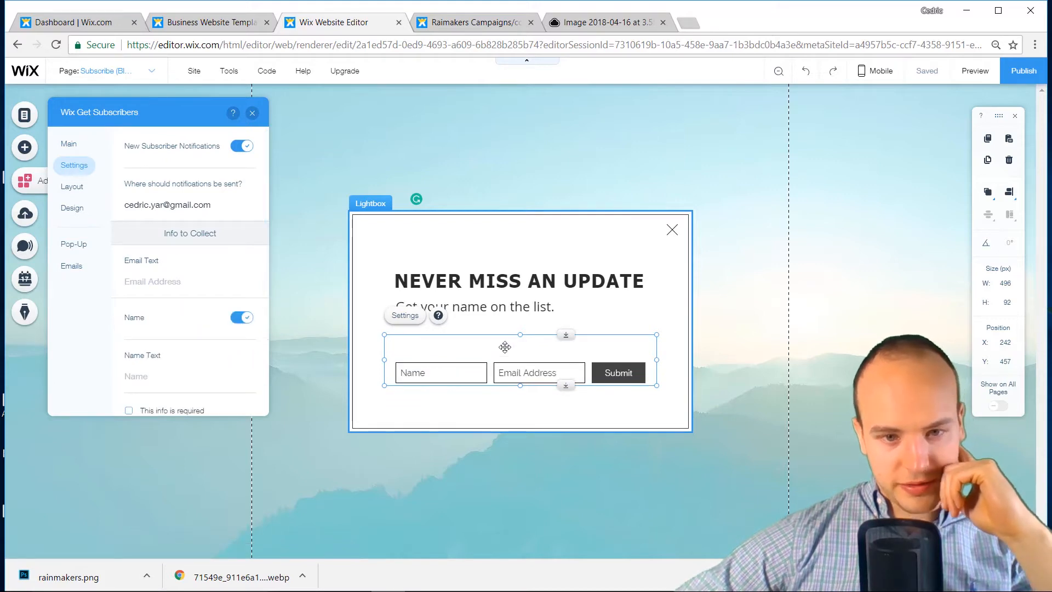
Reposition the Name, Email Address and Submit row about 60 px lower in the lightbox
left_click_drag(504, 346, 501, 321)
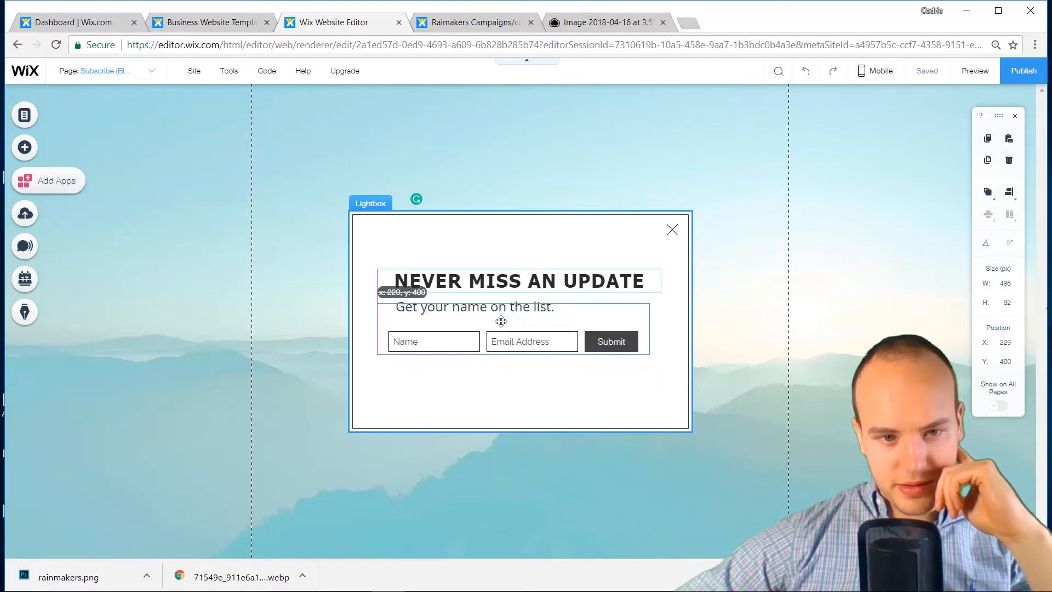
left_click(544, 423)
left_click_drag(520, 429, 528, 377)
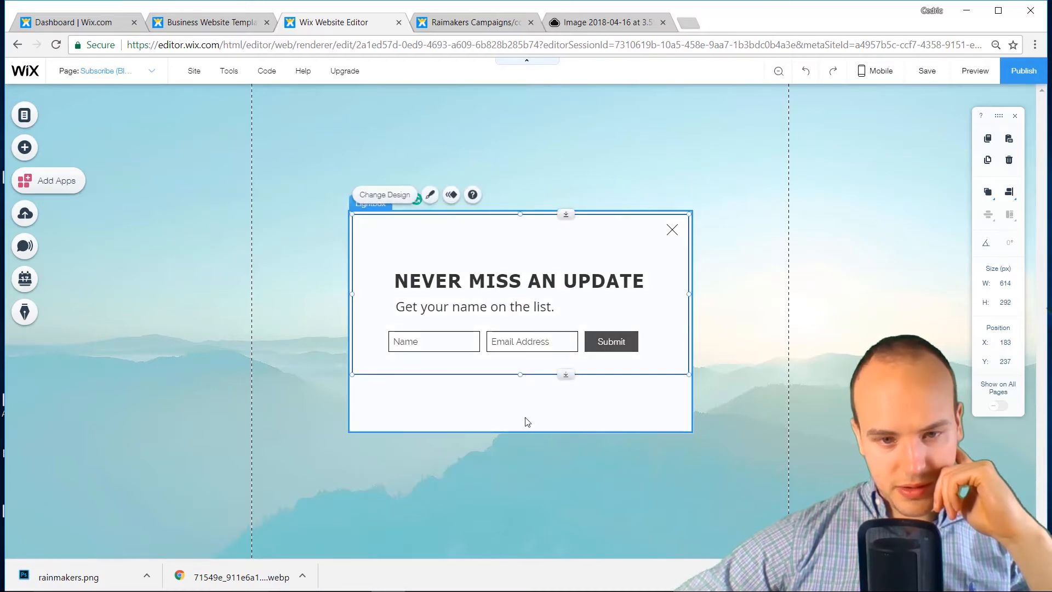
left_click(526, 423)
left_click_drag(526, 432, 529, 378)
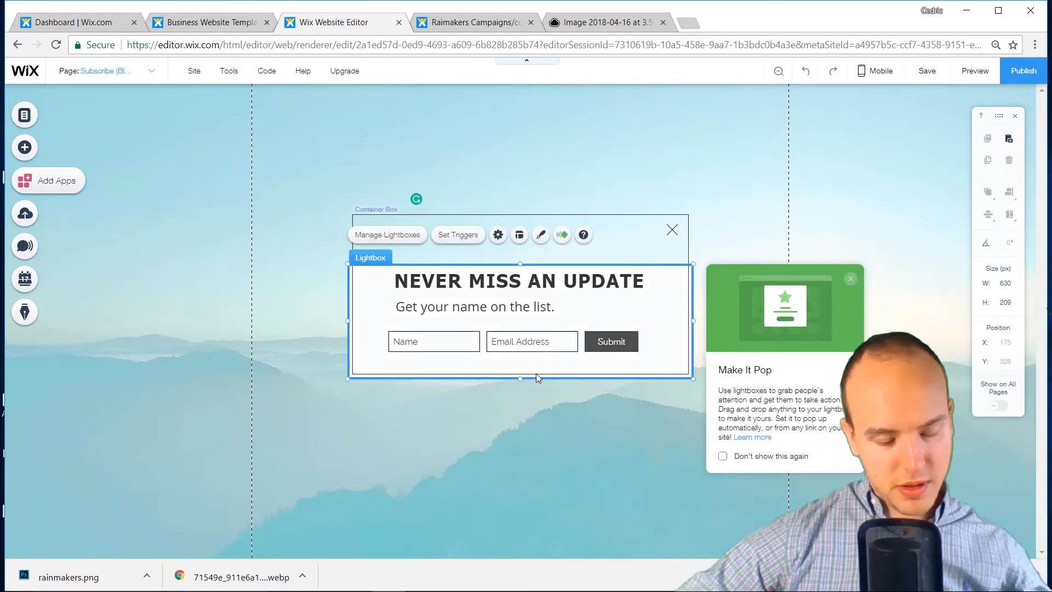
key("ctrl+z")
key("ctrl+z")
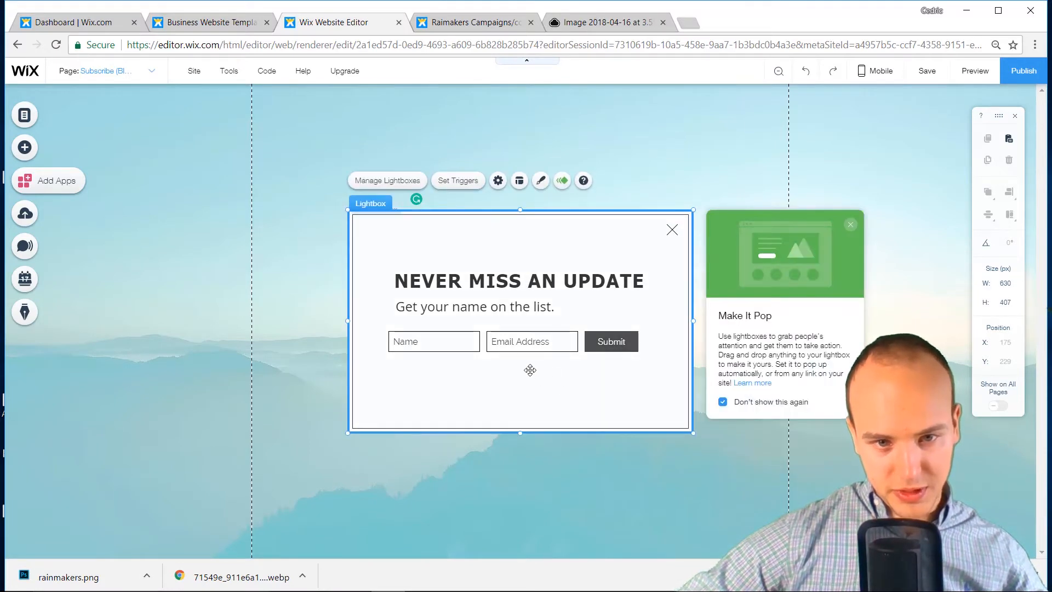
left_click_drag(515, 344, 515, 377)
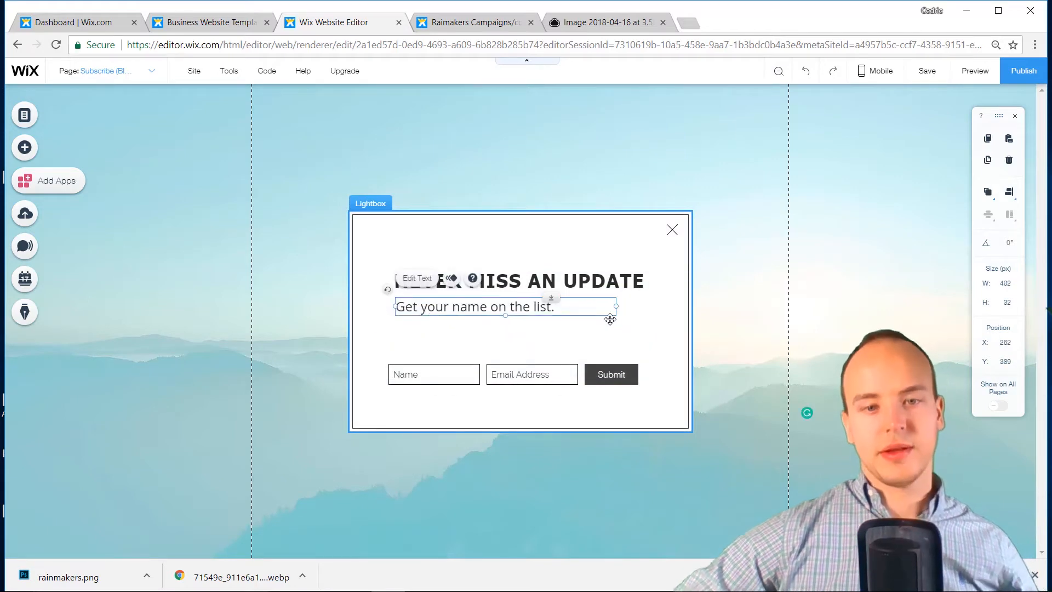
left_click(634, 329)
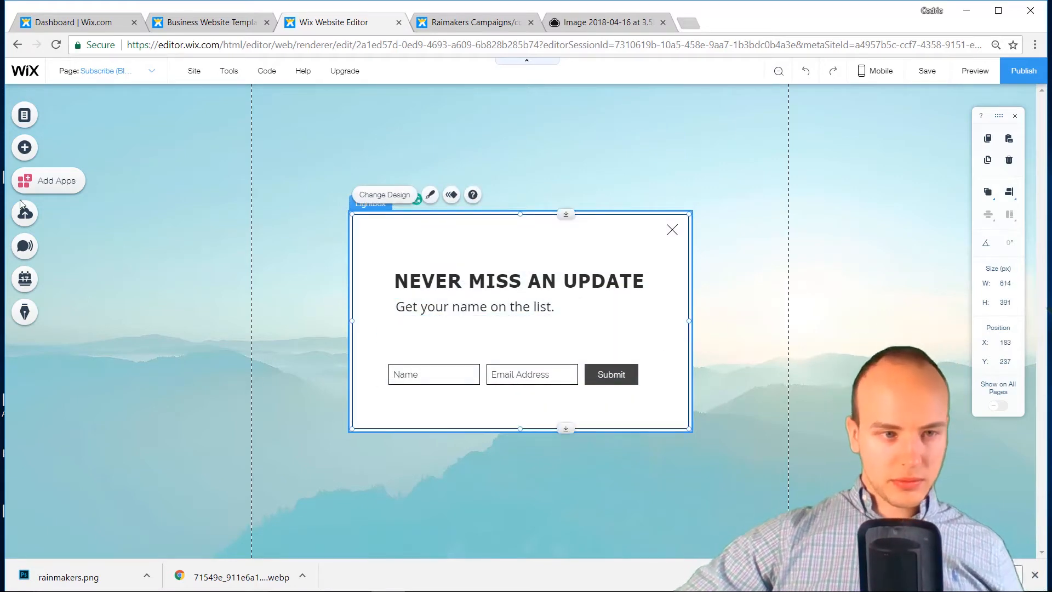
Drag an alarm-clock vector art into the lightbox beside the subscription line
left_click(31, 149)
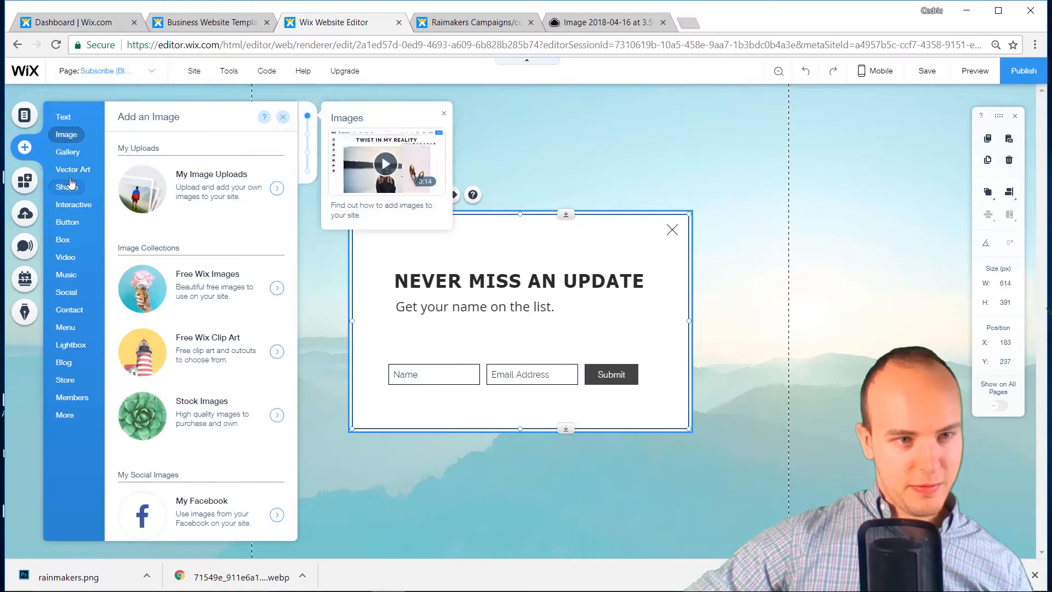
mouse_move(72, 176)
scroll(197, 307, "down", 3)
left_click_drag(217, 199, 605, 335)
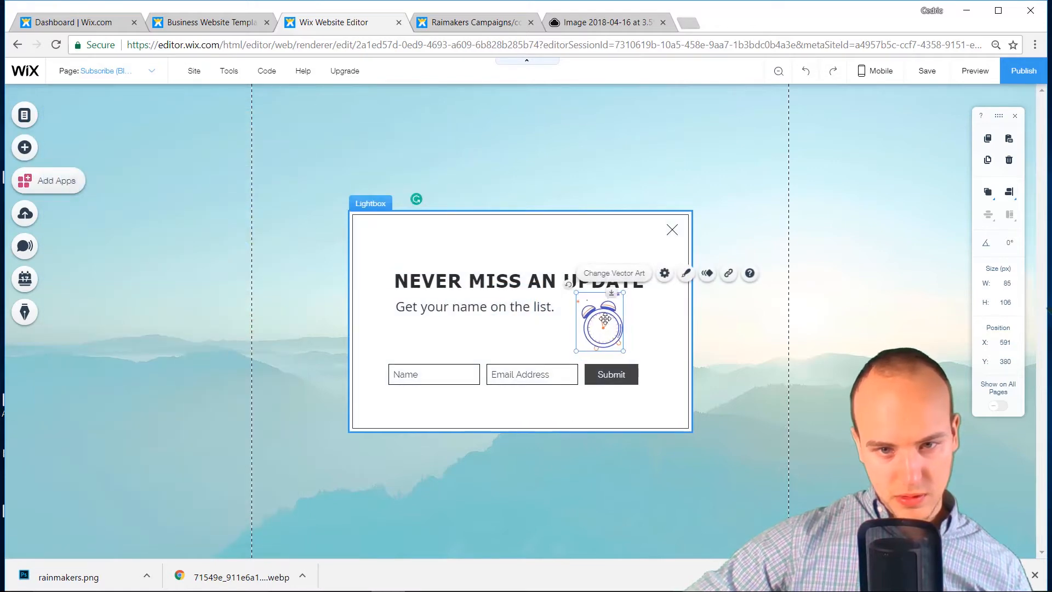
left_click(629, 274)
left_click(905, 126)
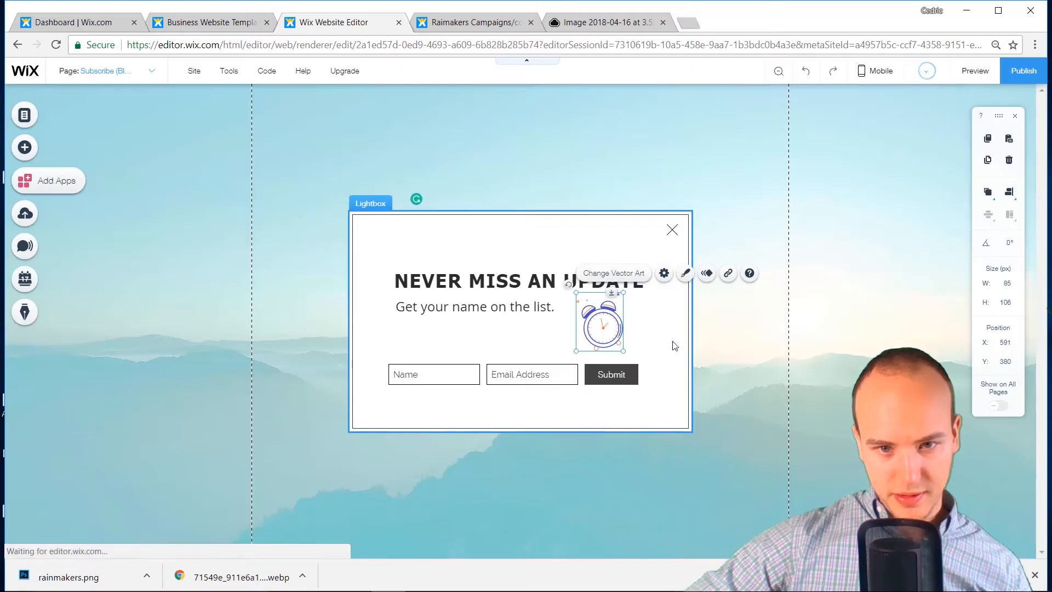
Recolour the alarm-clock icon dark teal (#2B7C74)
left_click(686, 273)
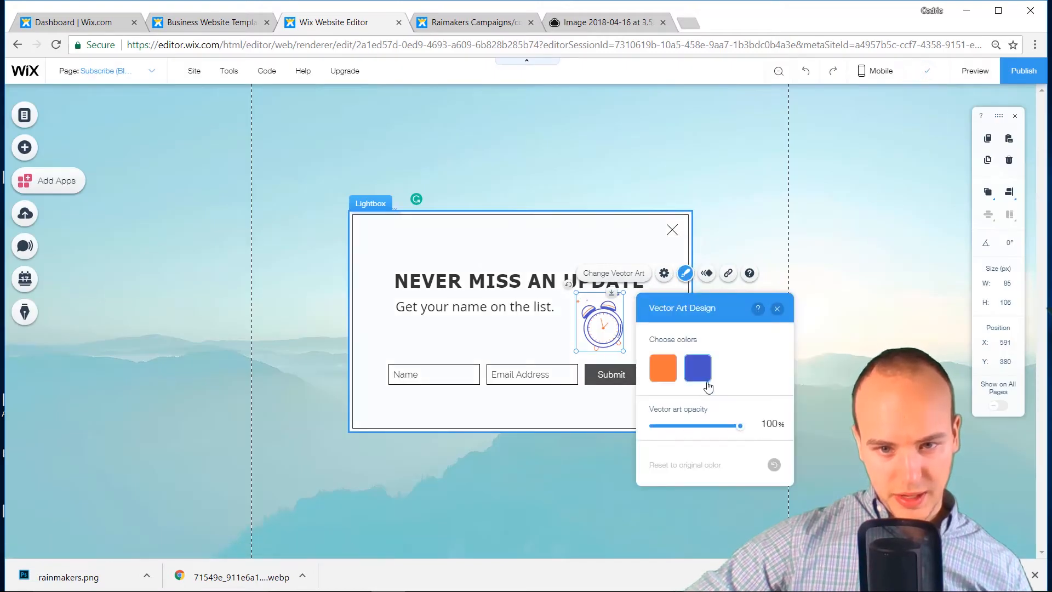
left_click(698, 368)
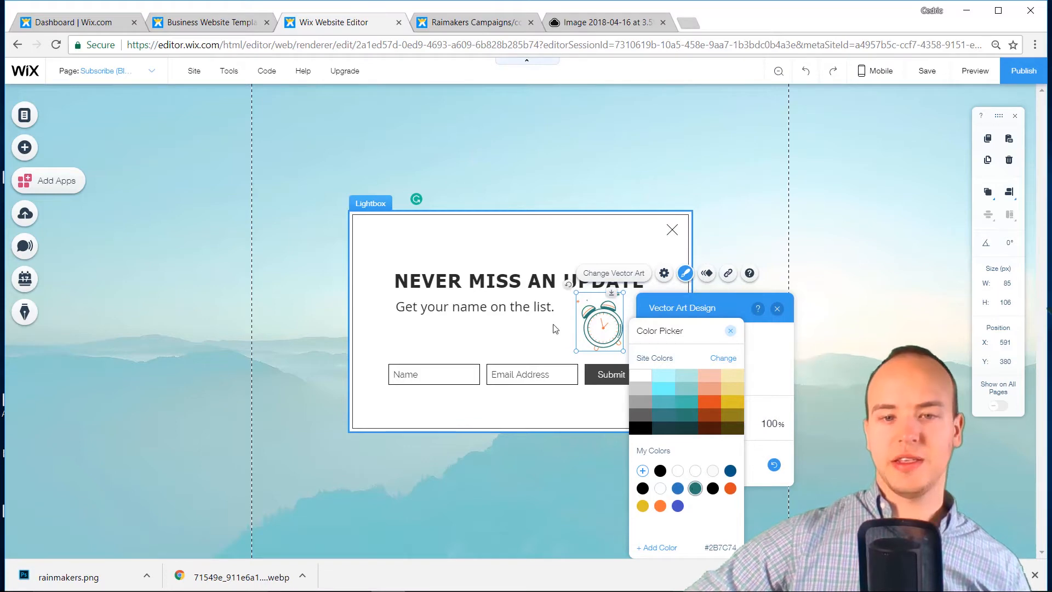
left_click(538, 337)
left_click(517, 328)
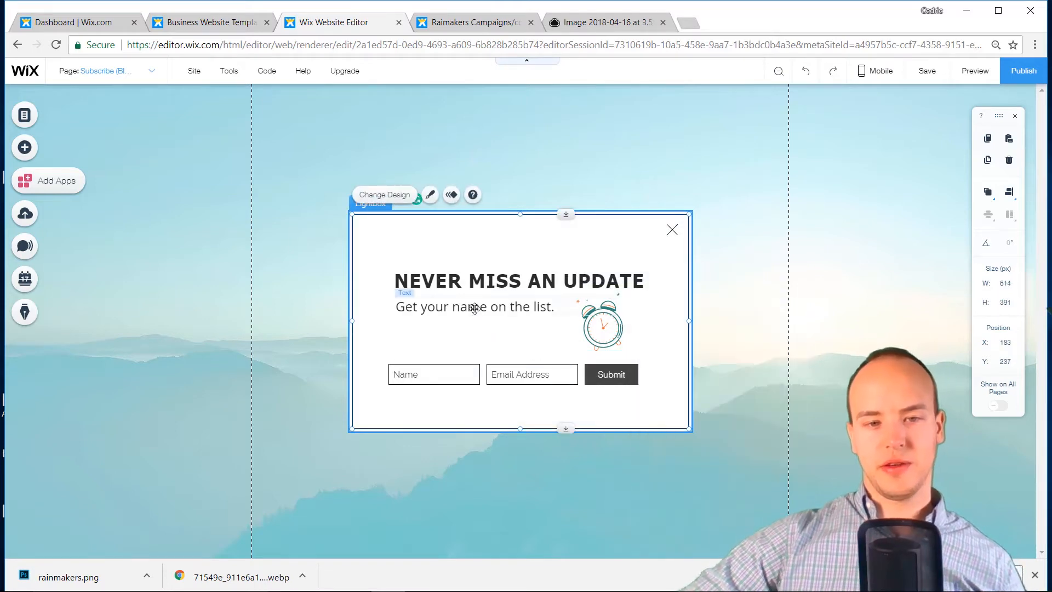
Nudge the 'Get your name on the list.' text slightly lower
left_click_drag(474, 308, 475, 314)
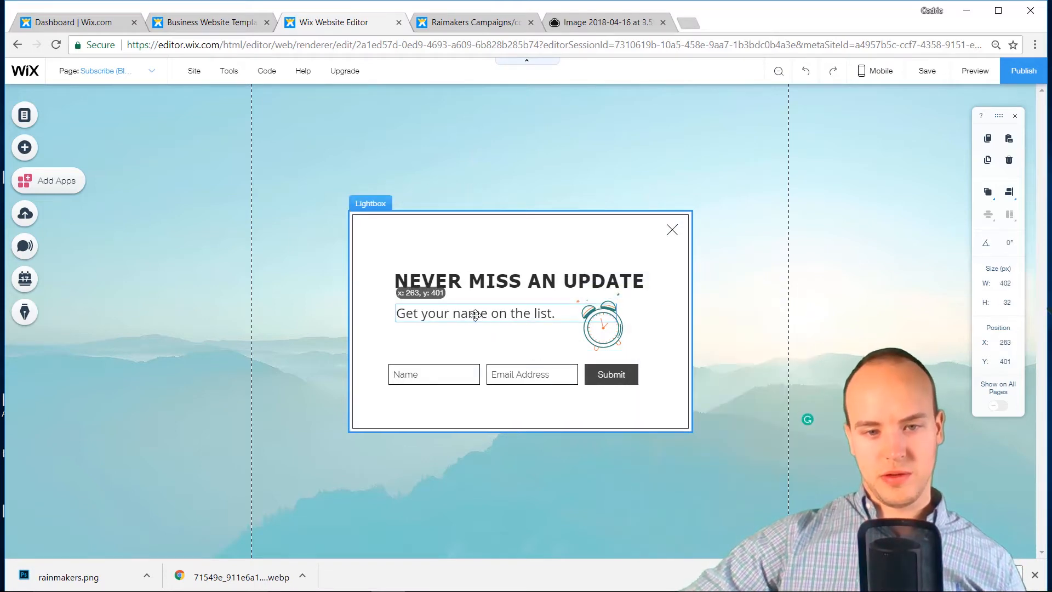
left_click(652, 324)
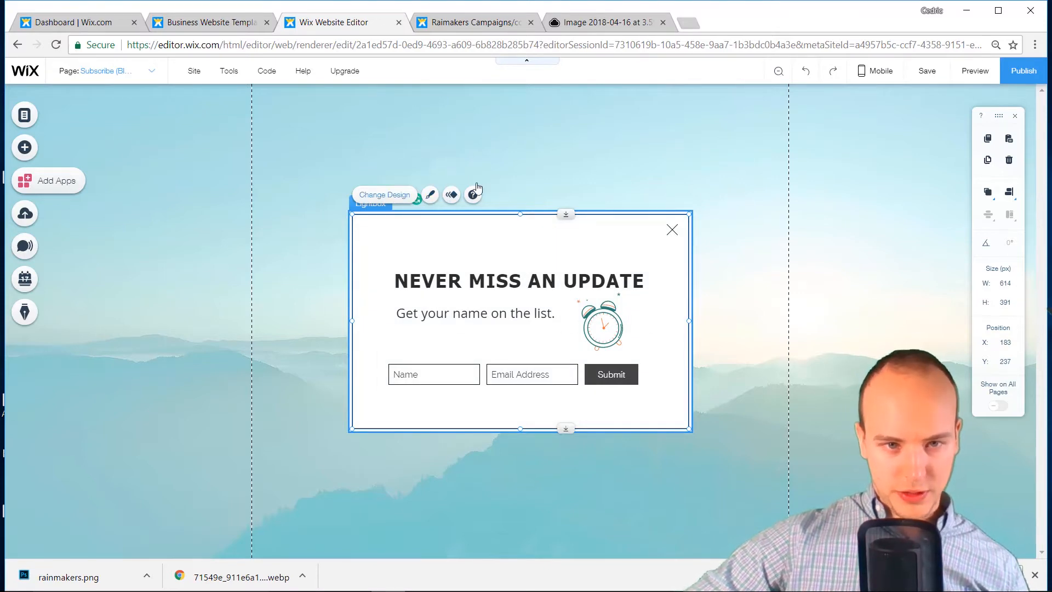
left_click(599, 171)
Select the lightbox overlay and try a black squiggle pattern as its background
left_click(641, 219)
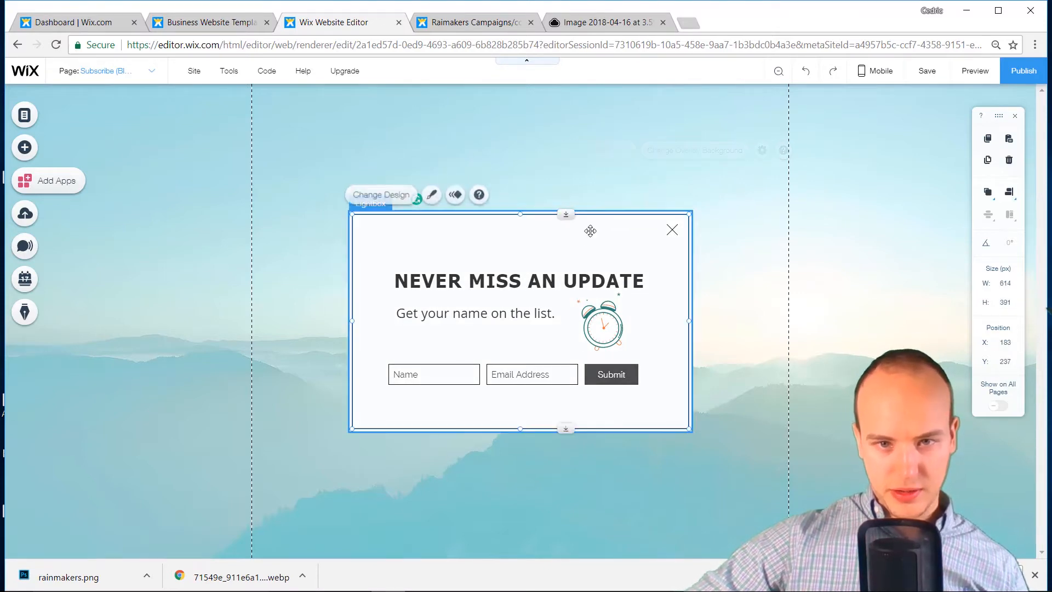
left_click(645, 204)
left_click(667, 174)
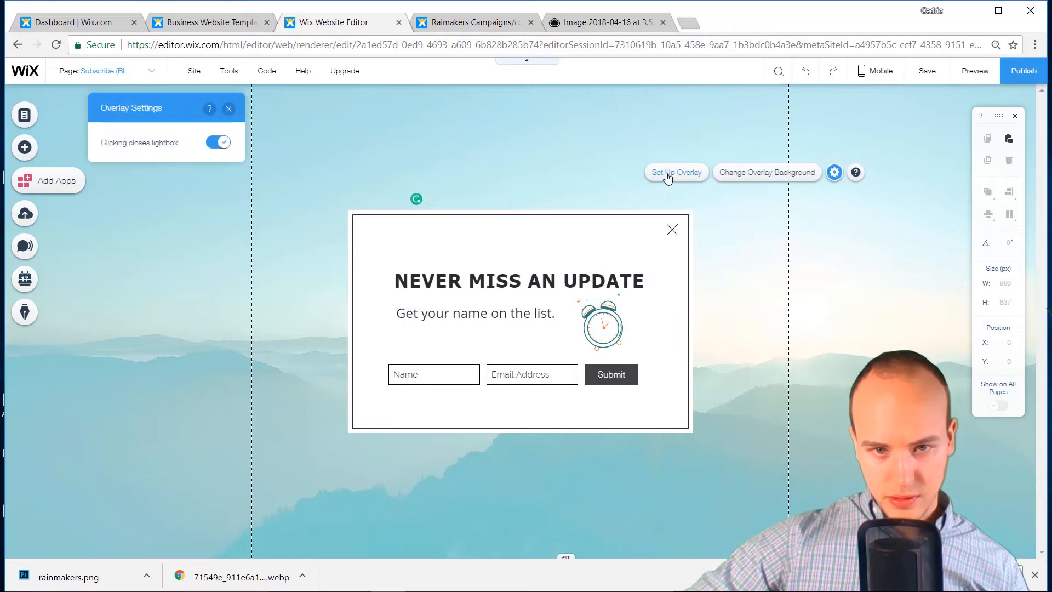
left_click(778, 178)
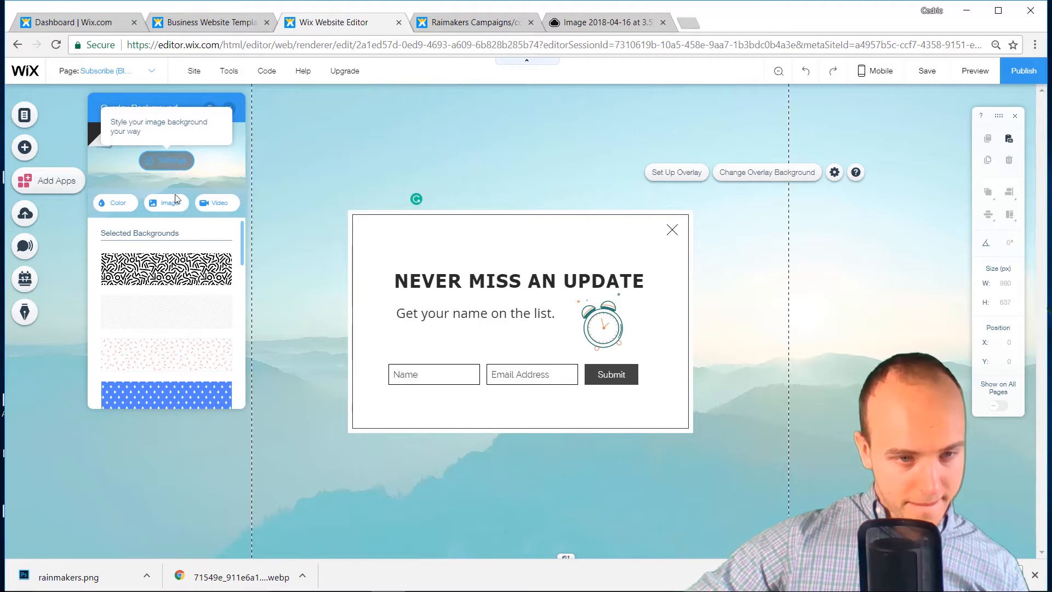
left_click(183, 277)
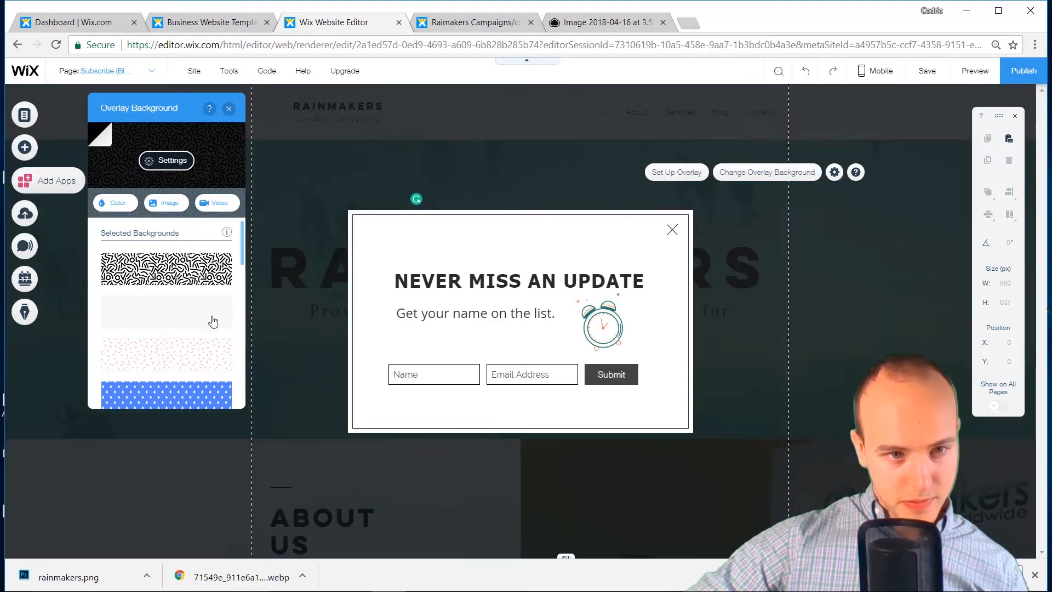
Settle on a light checkered transparent overlay background and close the choices
scroll(181, 318, "down", 10)
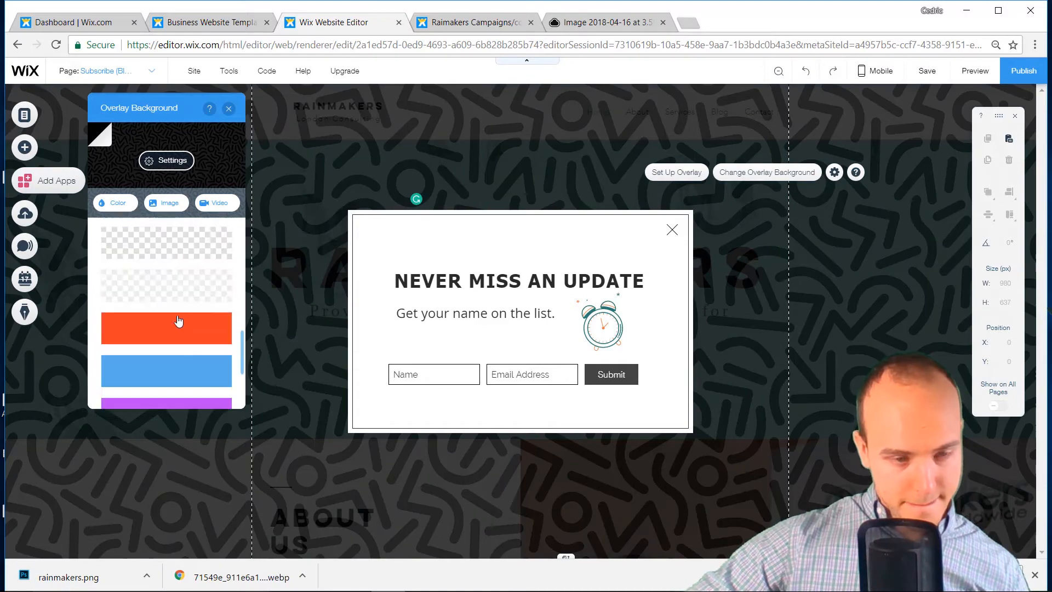
scroll(179, 321, "up", 4)
left_click(179, 301)
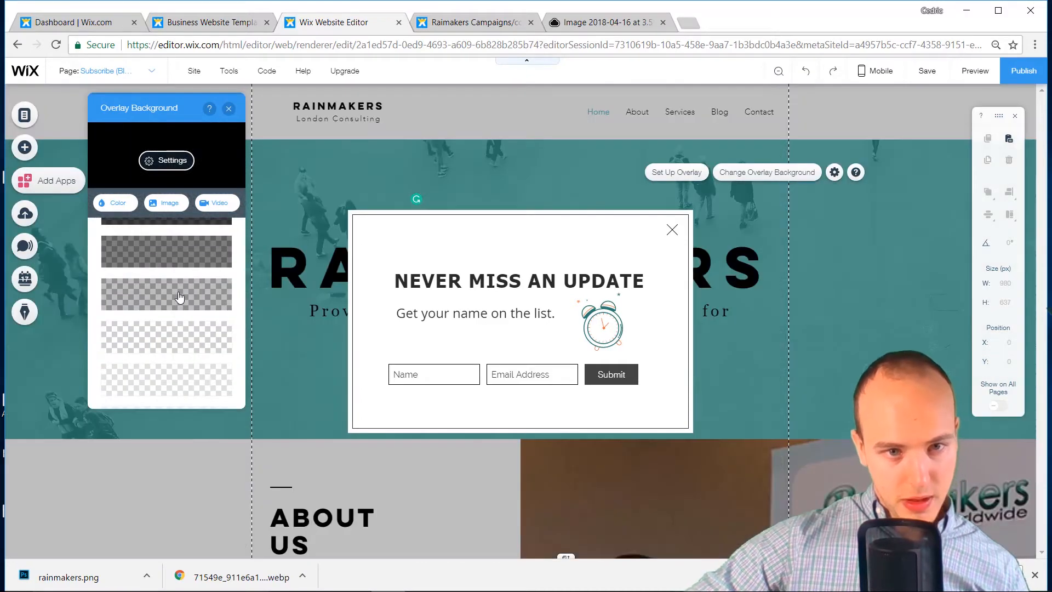
left_click(182, 263)
scroll(176, 290, "up", 1)
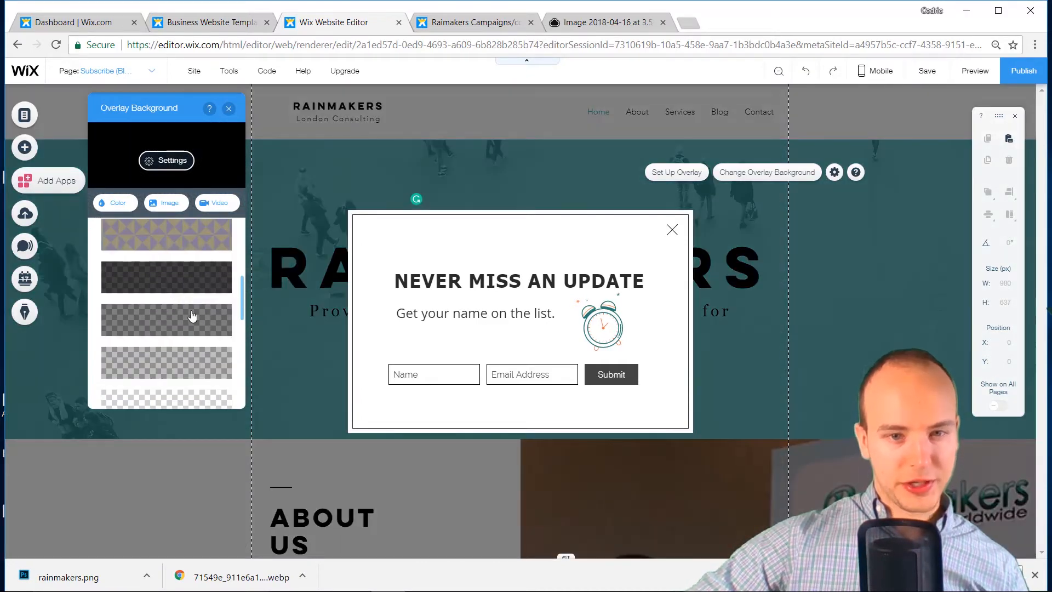
left_click(164, 287)
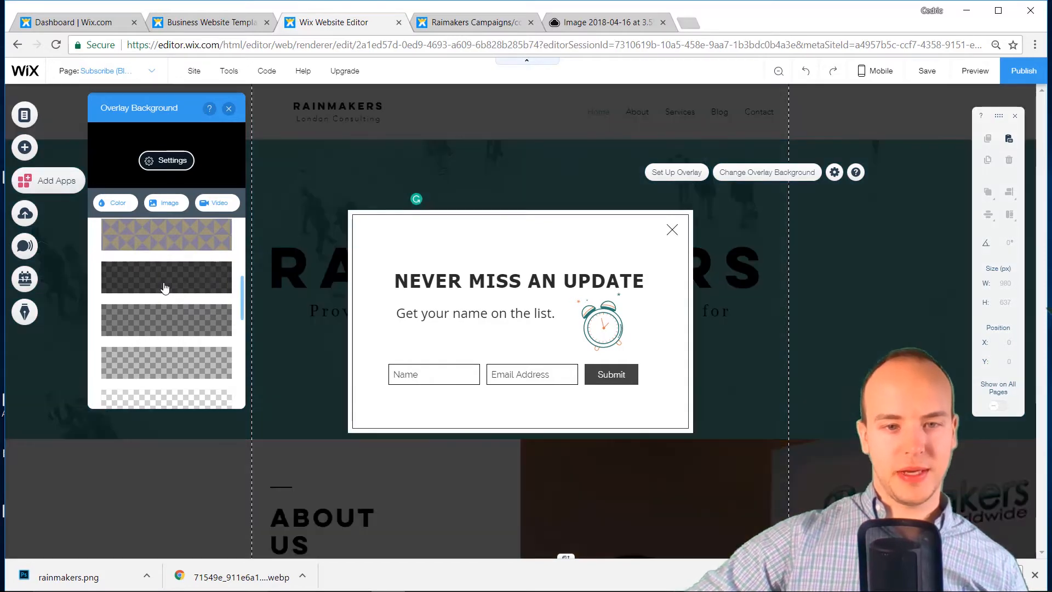
left_click(171, 320)
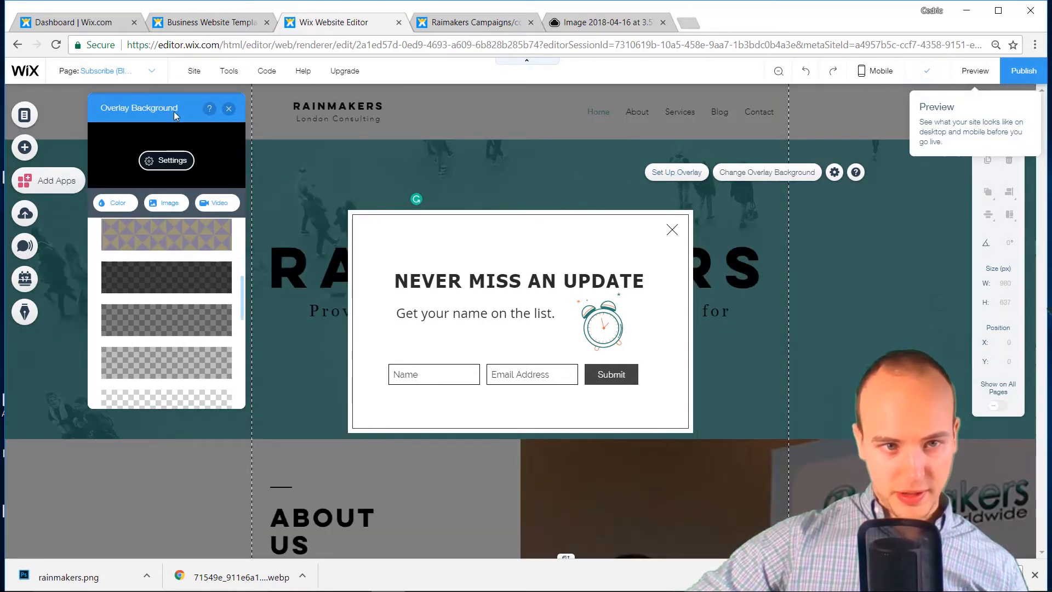
left_click(229, 109)
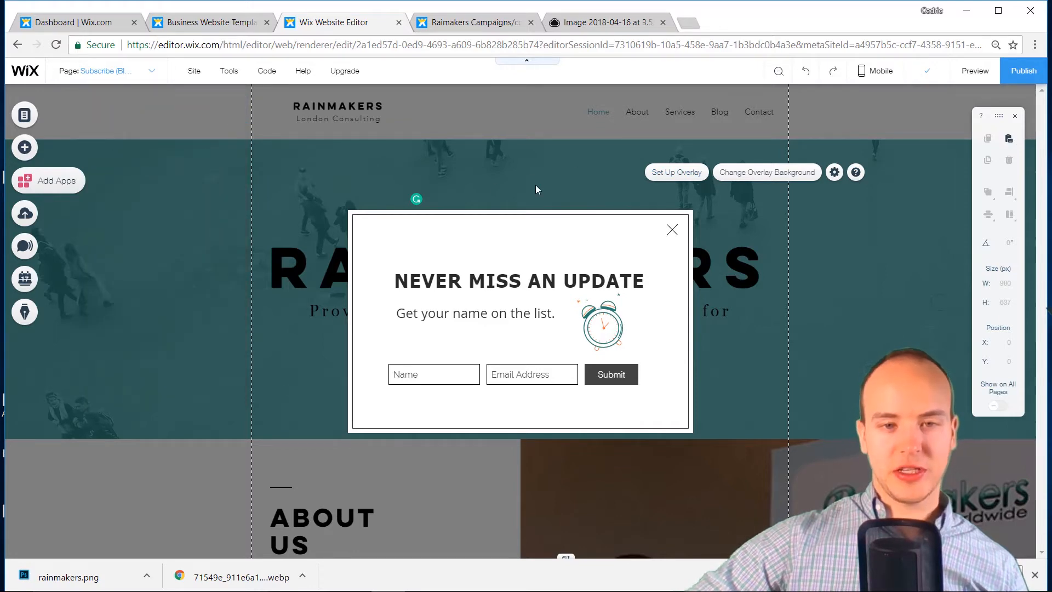
Confirm the lightbox auto-displays on the Home page after an 11-second delay
left_click(399, 215)
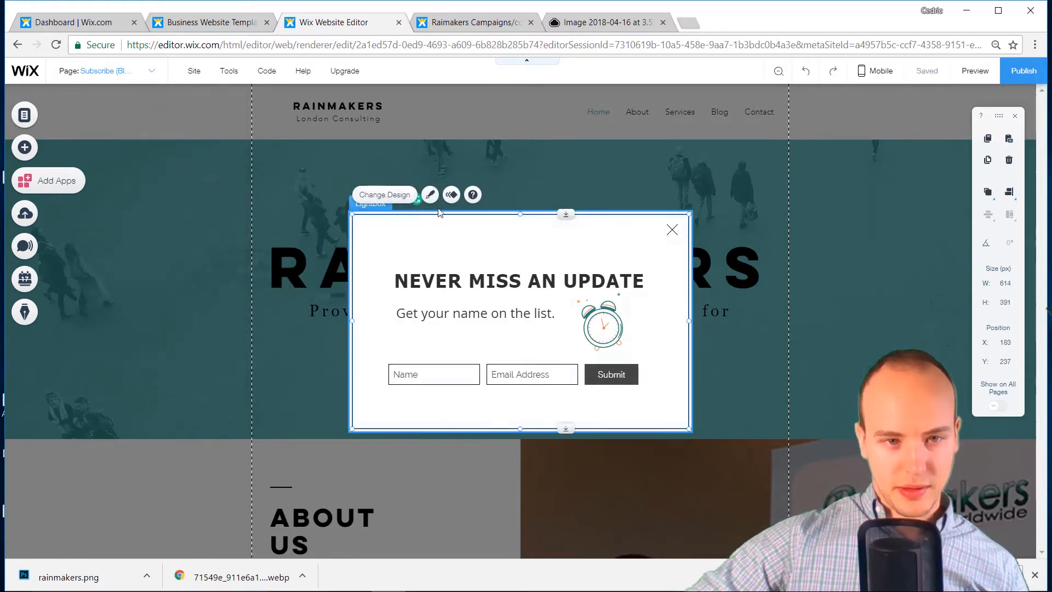
left_click(375, 211)
left_click(498, 181)
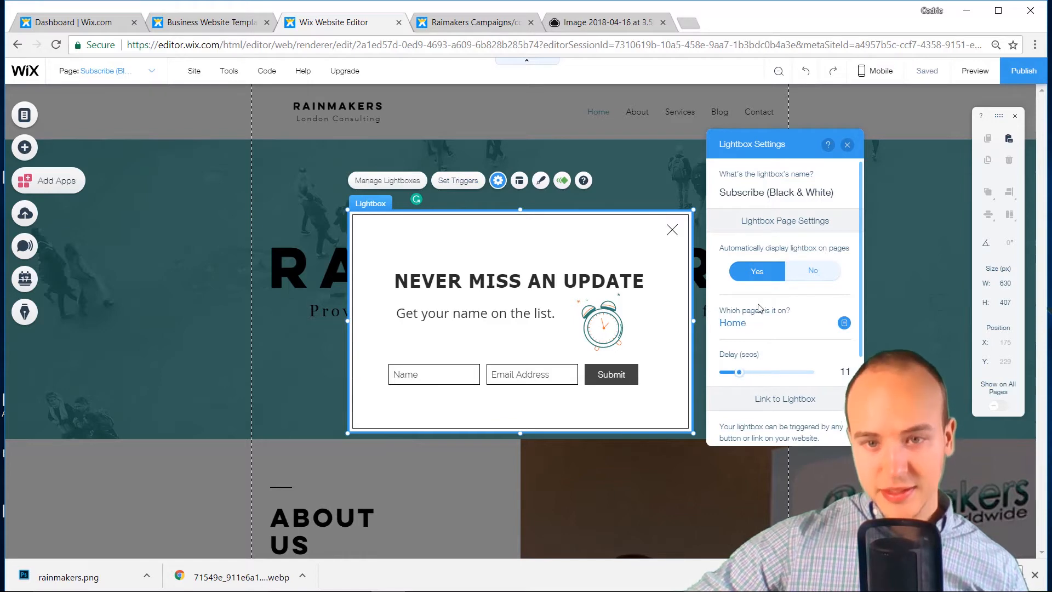
scroll(783, 275, "down", 3)
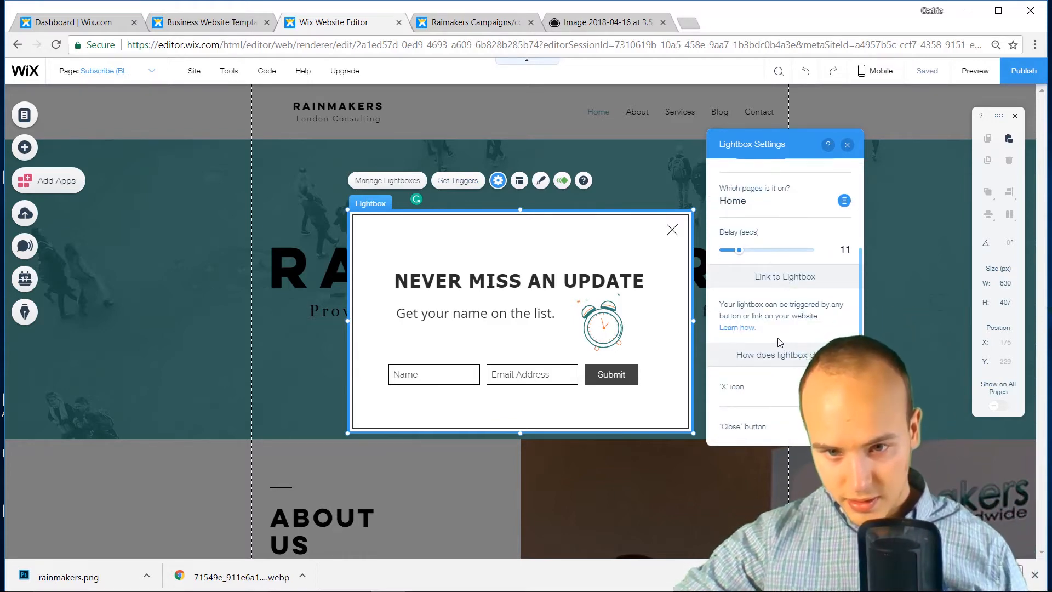
scroll(779, 342, "up", 3)
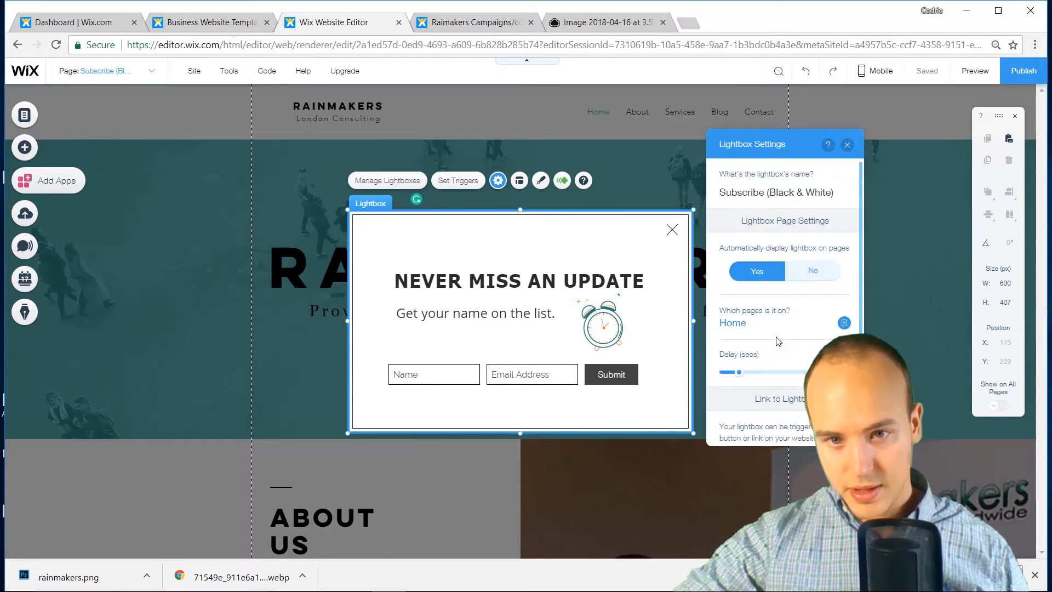
left_click(848, 144)
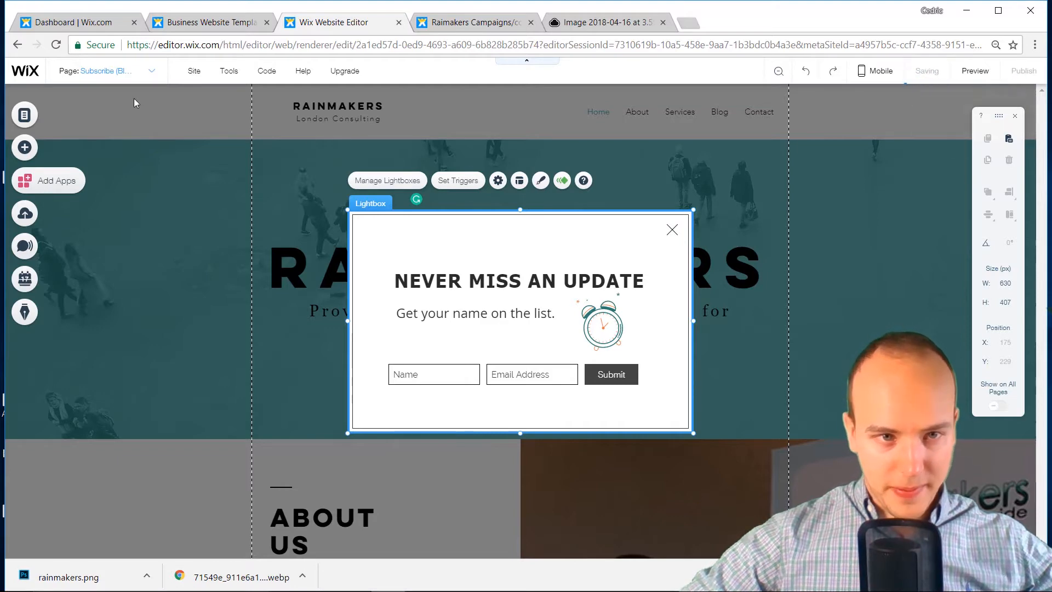
Publish the site and dismiss the confirmation
mouse_move(195, 74)
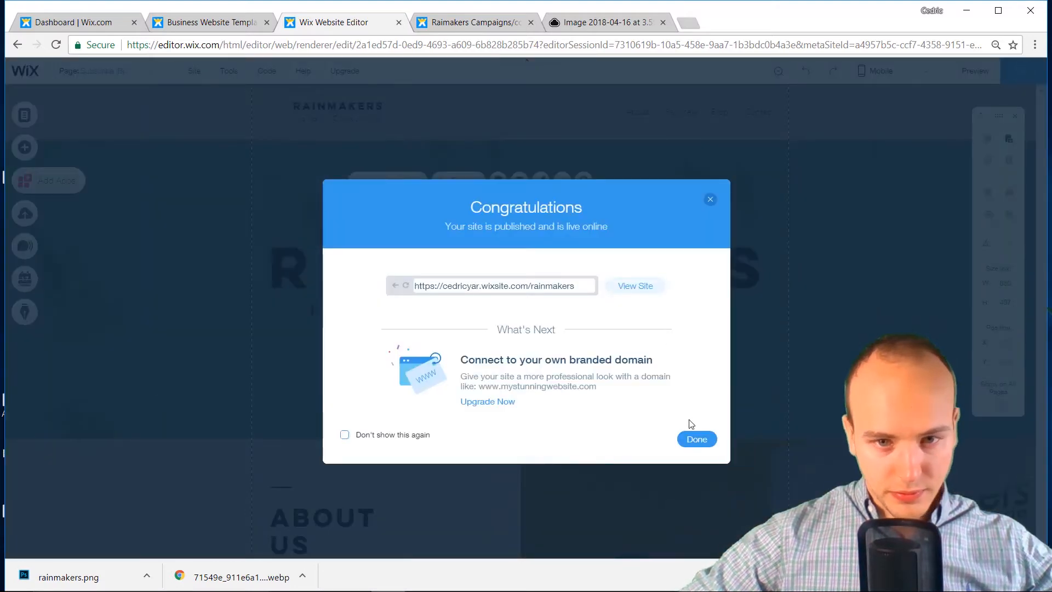
left_click(694, 440)
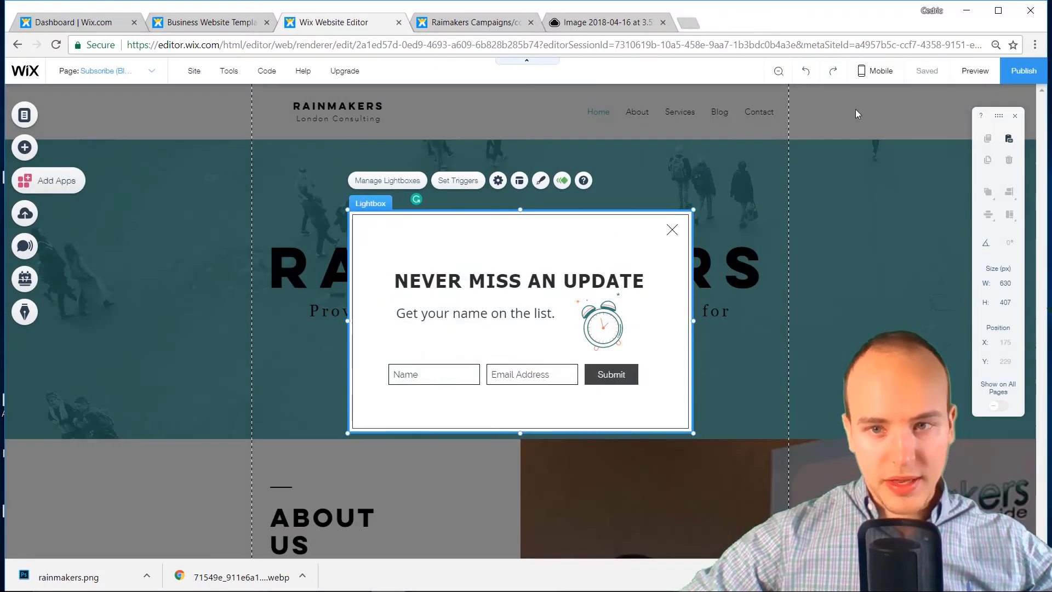
mouse_move(875, 70)
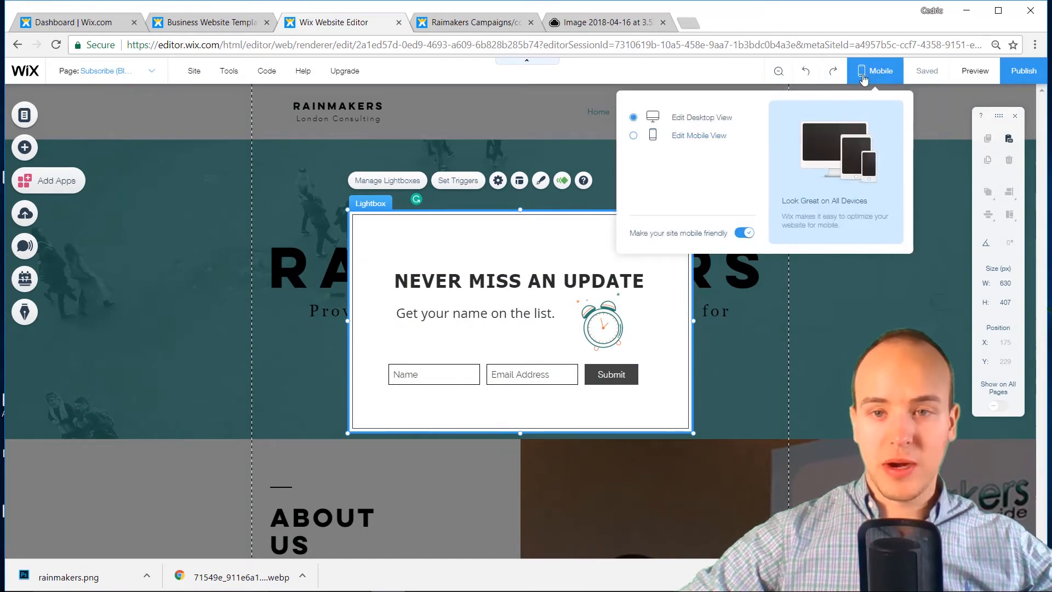
In the mobile layout, move the signup form slightly higher inside the lightbox
left_click(689, 141)
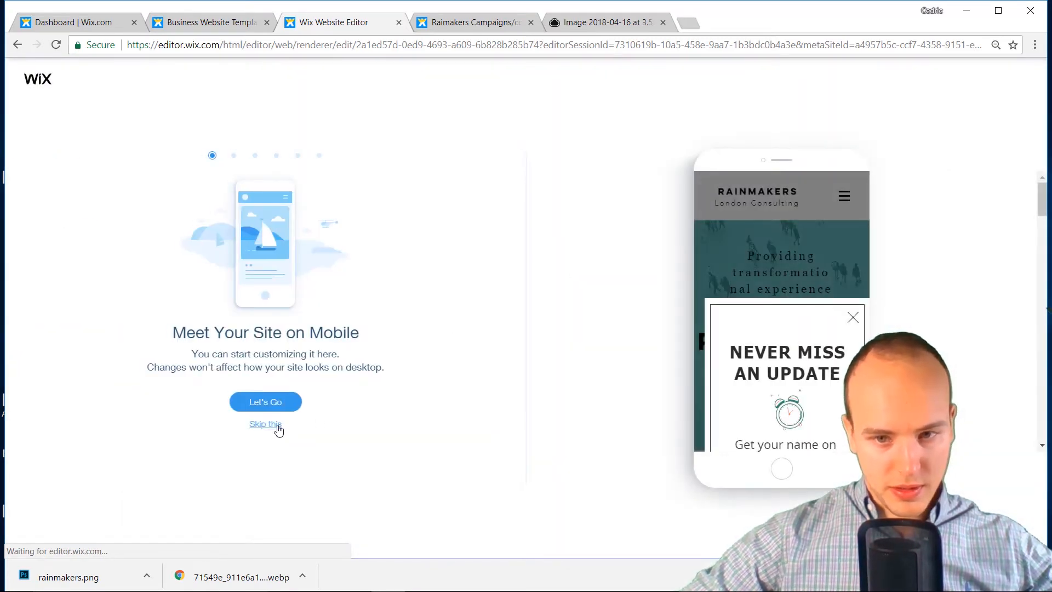
left_click(277, 426)
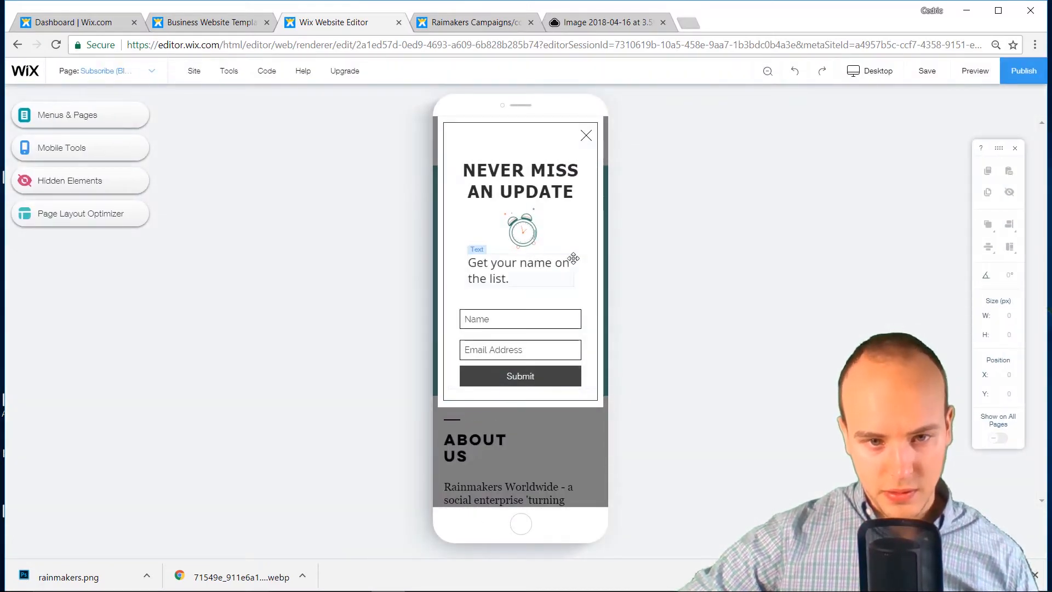
left_click_drag(570, 263, 573, 282)
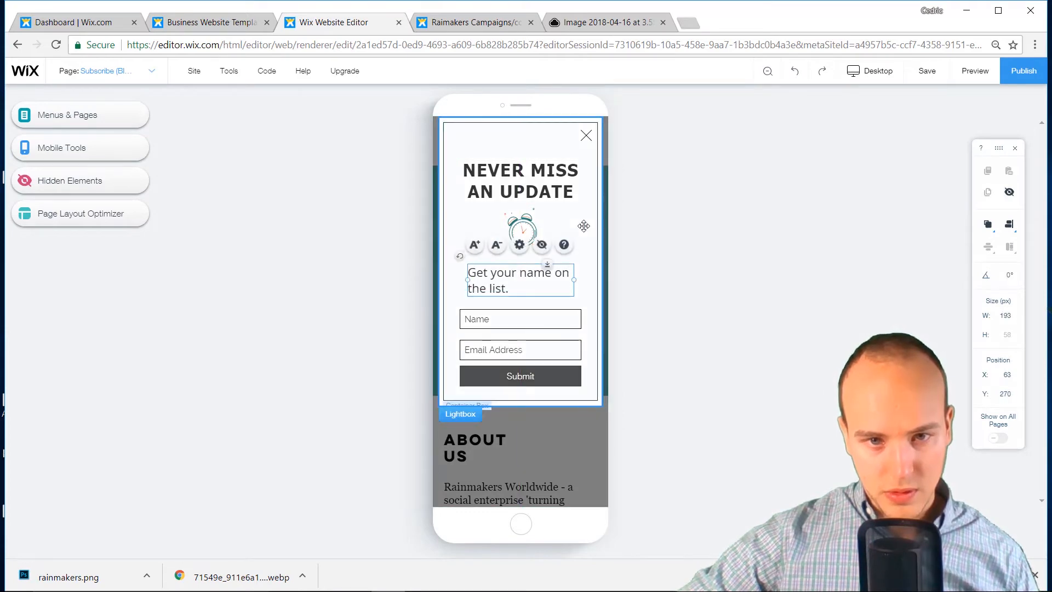
left_click_drag(582, 238, 584, 250)
left_click(563, 135)
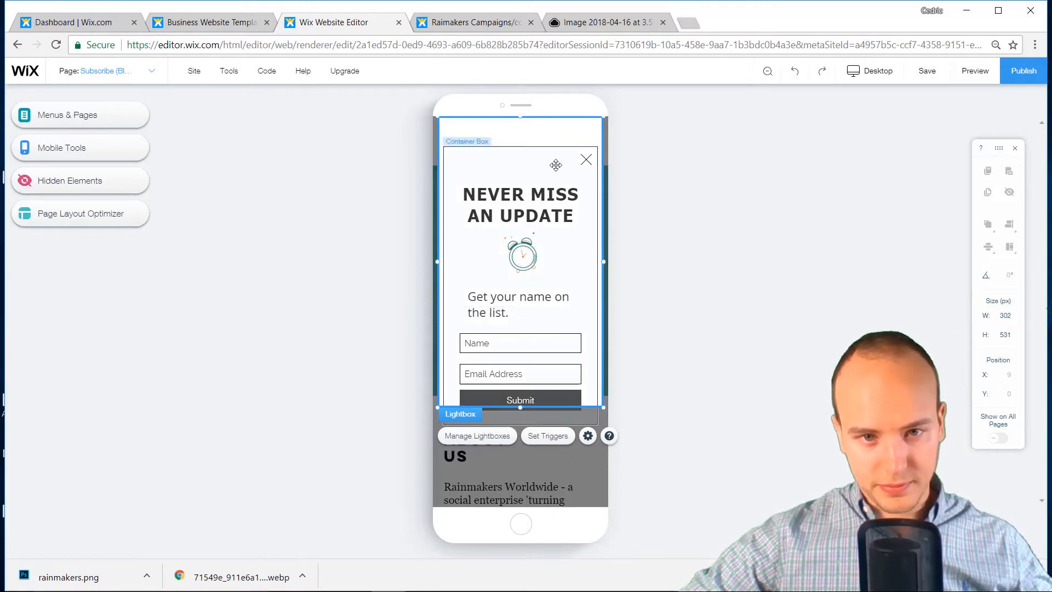
left_click_drag(556, 165, 557, 147)
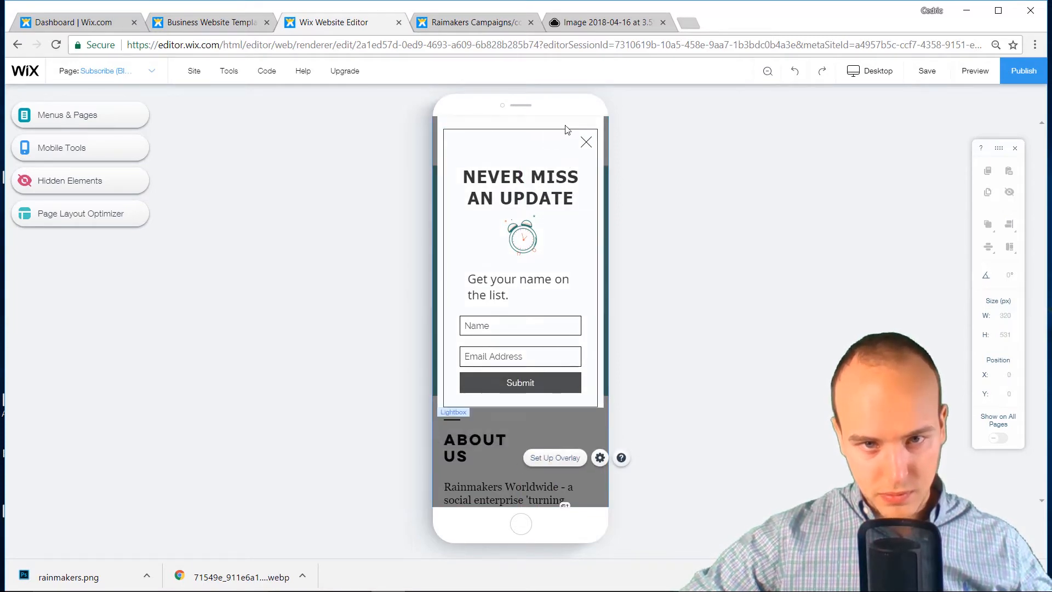
left_click(566, 157)
left_click_drag(566, 157, 564, 153)
left_click(552, 441)
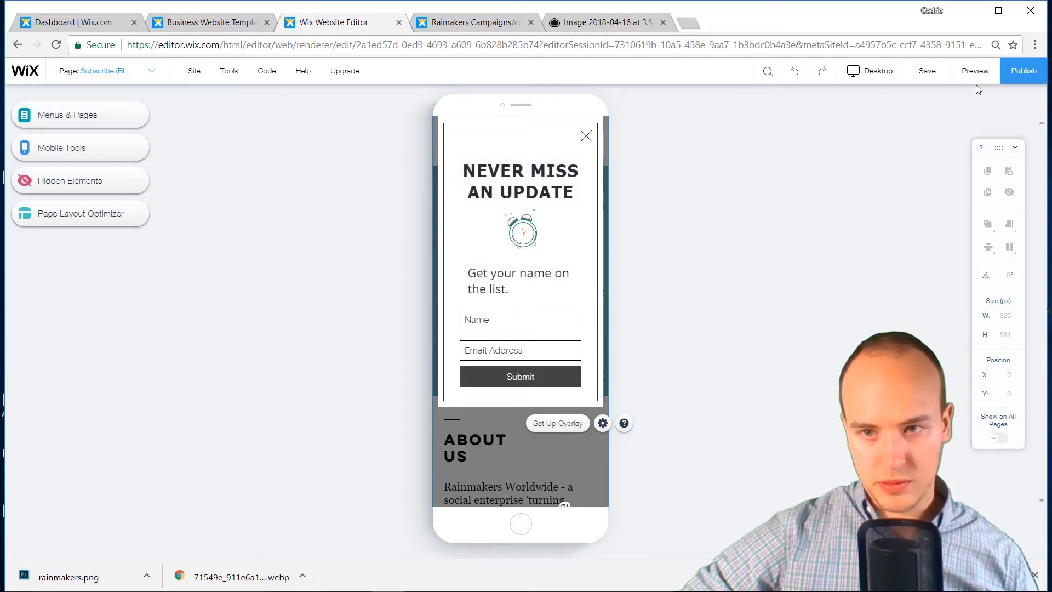
Publish the site live and dismiss the confirmation
left_click(1038, 75)
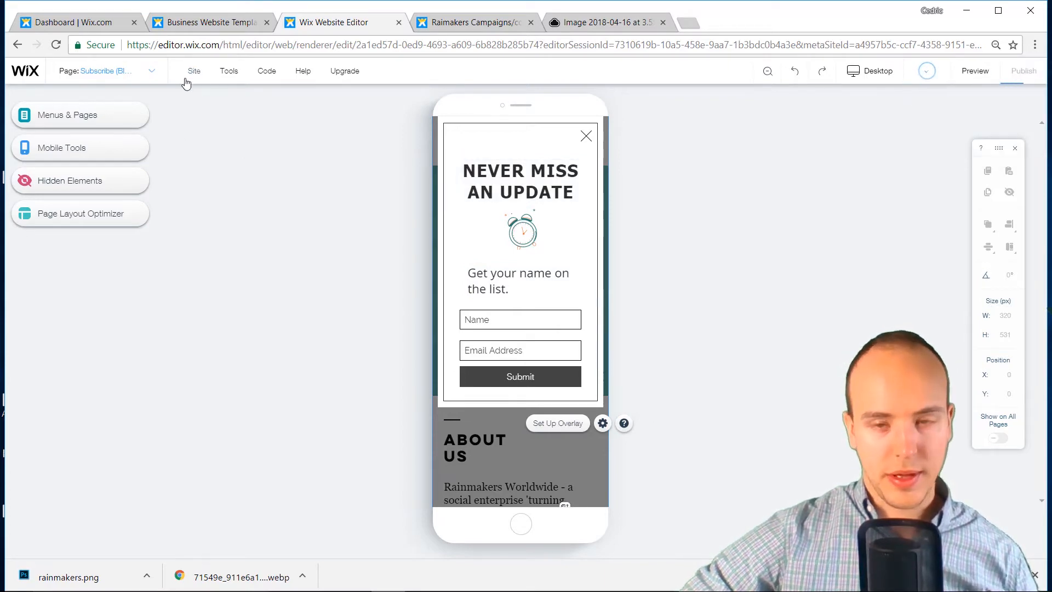
left_click(126, 71)
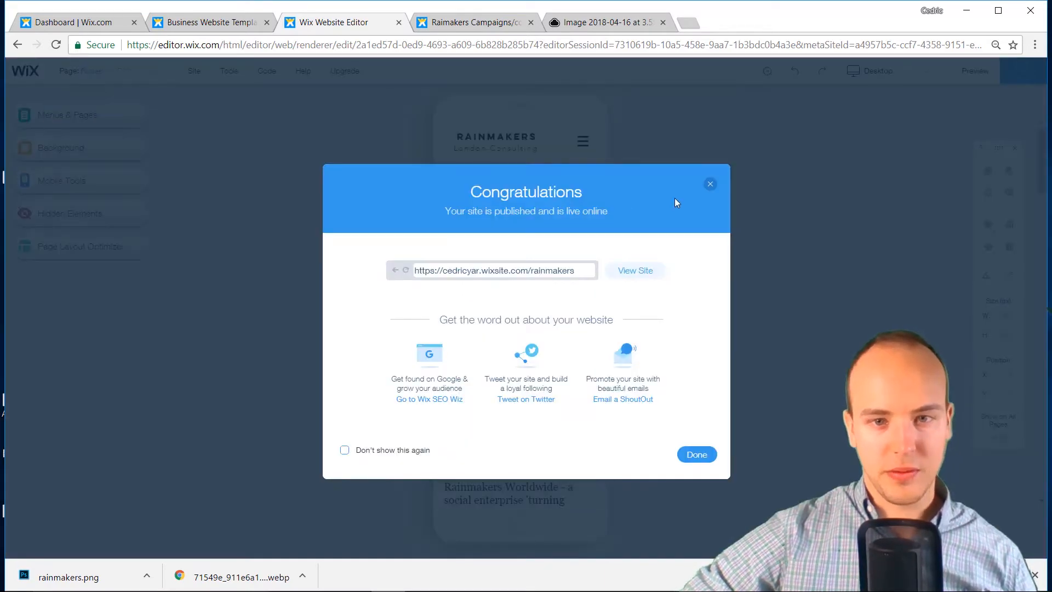
left_click(709, 185)
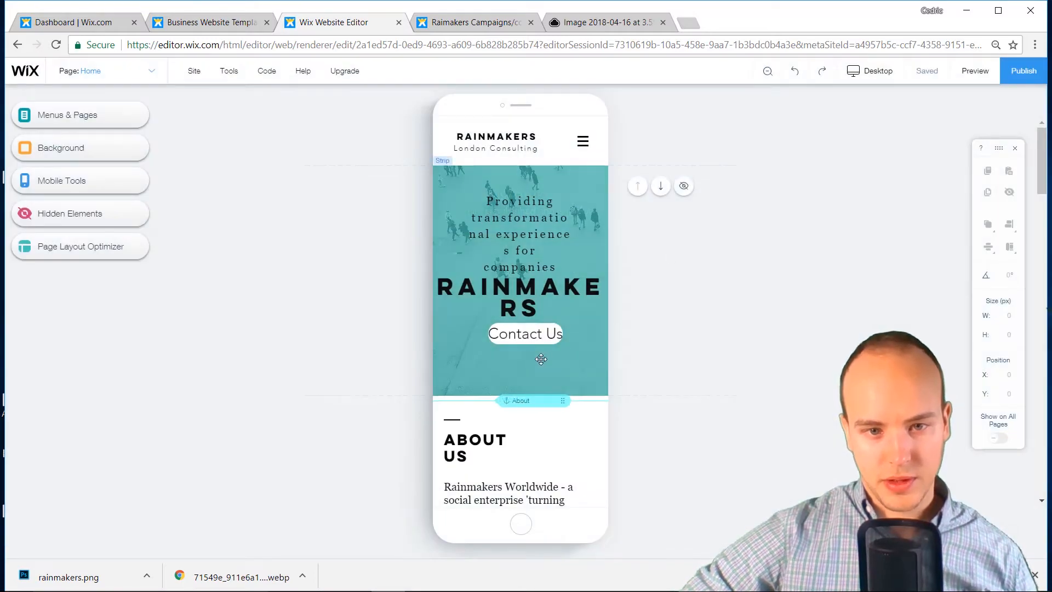
Place RAINMAKERS above the tagline and shrink it to fit one line at the hero top
left_click_drag(530, 335, 542, 357)
left_click_drag(526, 259, 534, 346)
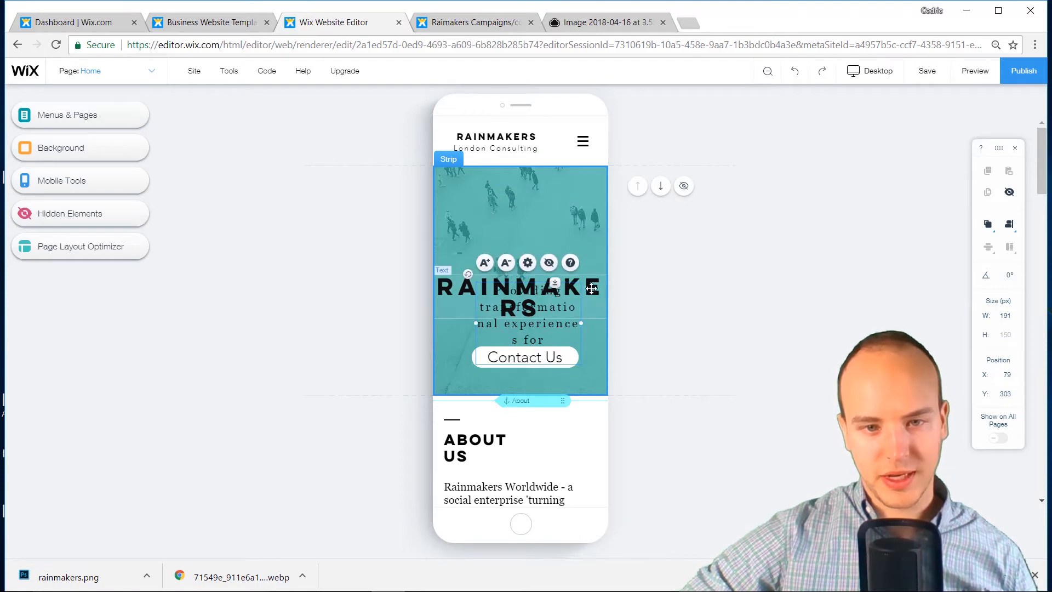
left_click_drag(592, 289, 592, 225)
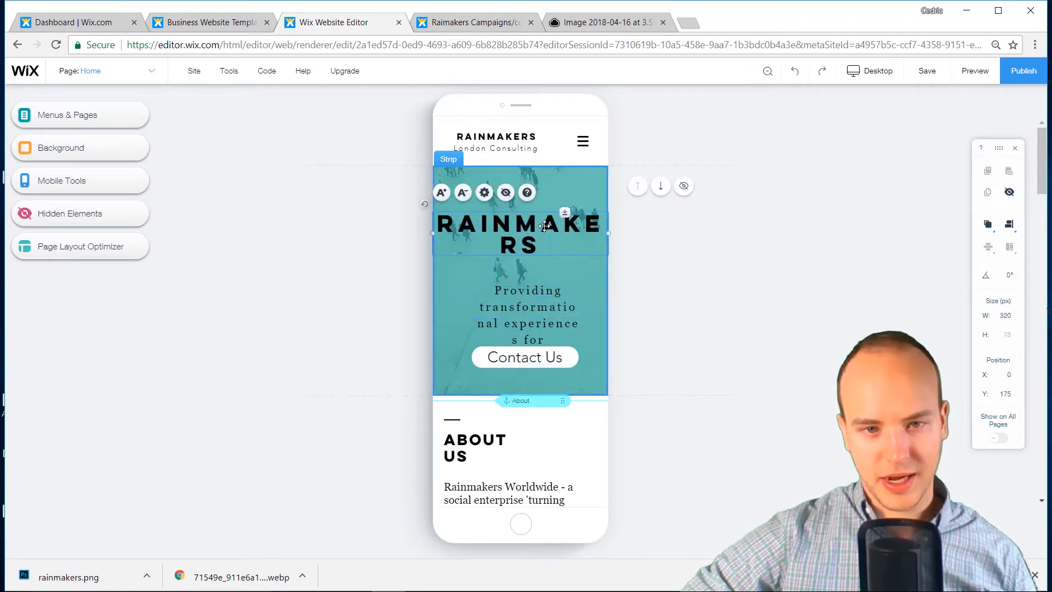
left_click(463, 193)
left_click(463, 193)
left_click(463, 193)
left_click(463, 193)
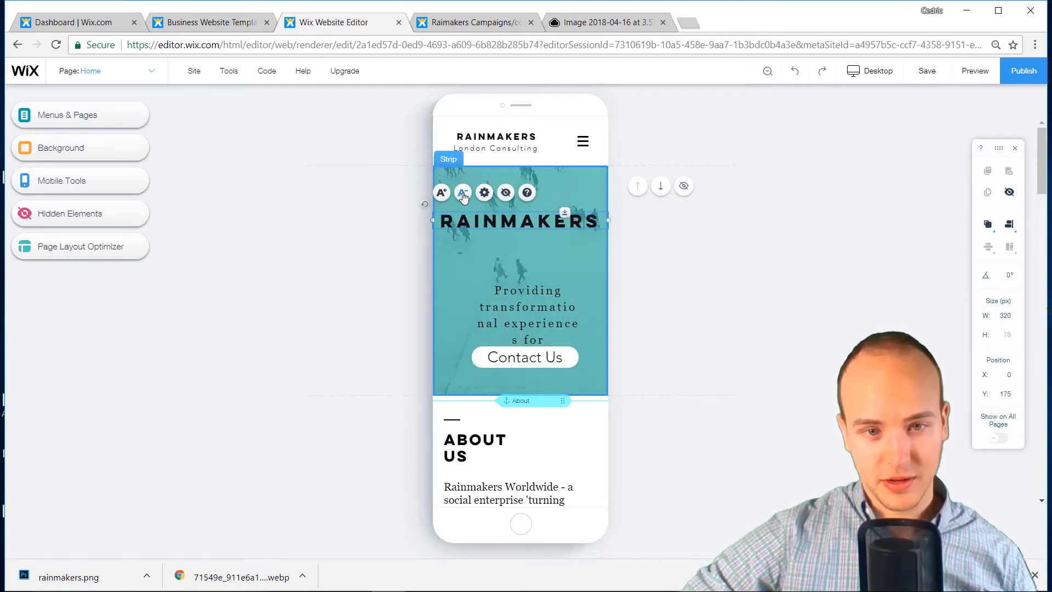
left_click(463, 193)
left_click_drag(524, 226, 527, 220)
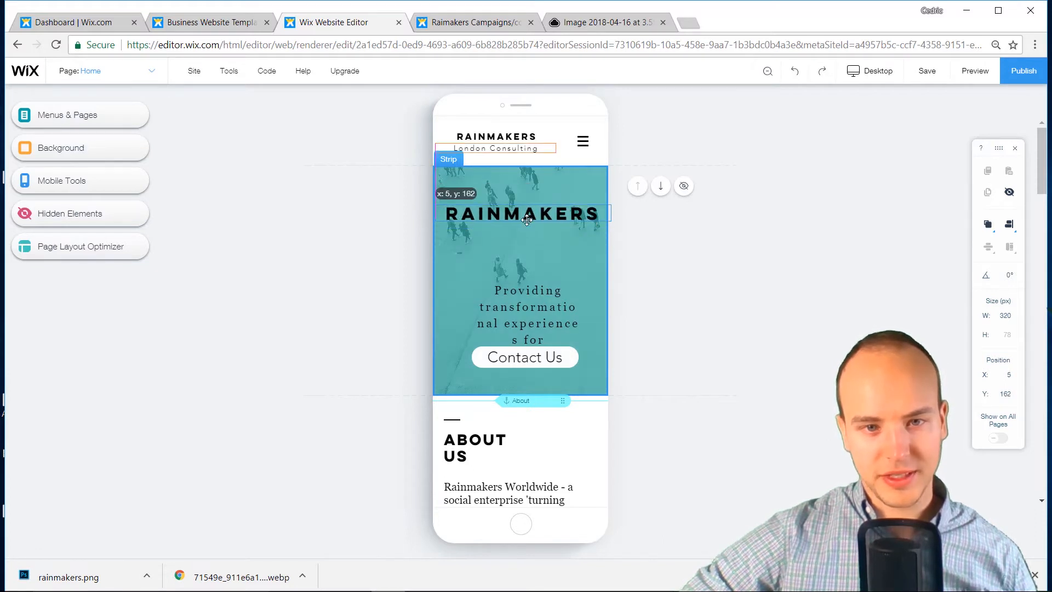
Move the tagline under the title, widen its box and enlarge it to four lines
left_click_drag(474, 327, 440, 274)
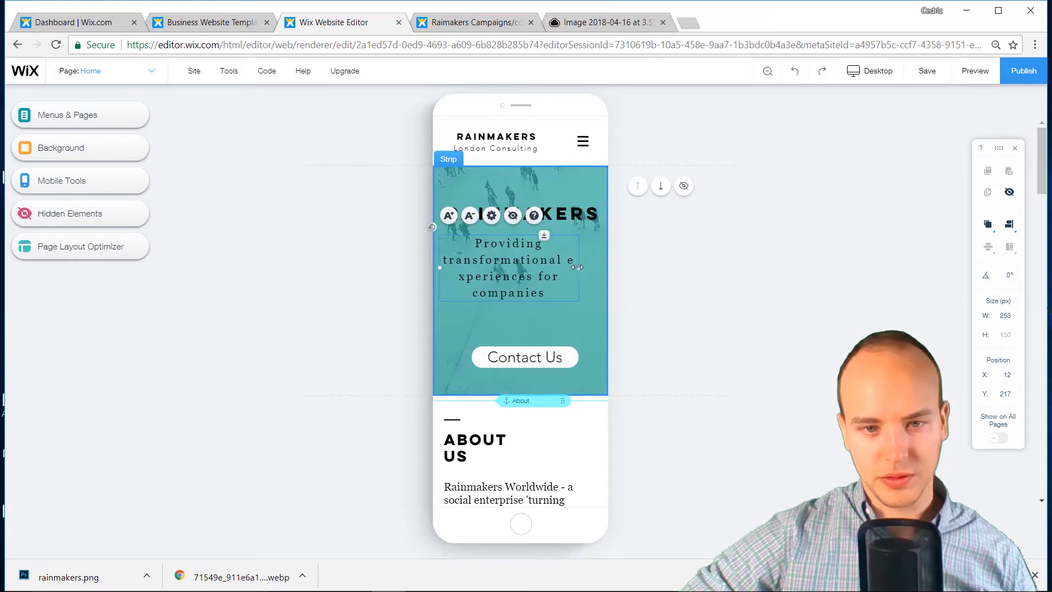
mouse_move(590, 266)
left_mouse_down()
mouse_move(619, 264)
mouse_move(603, 264)
left_mouse_up()
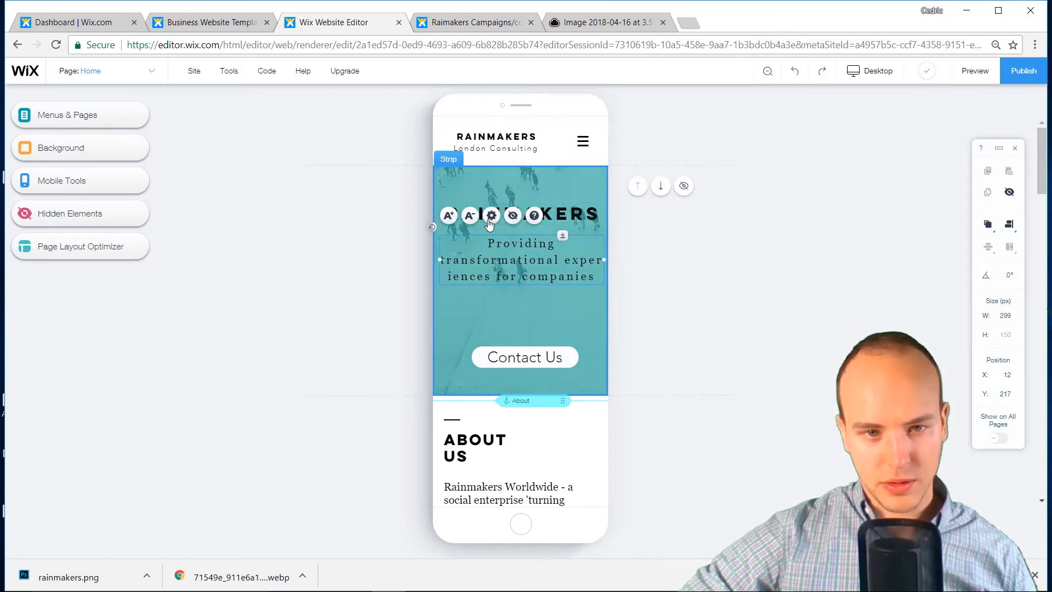
left_click(471, 217)
left_click(472, 216)
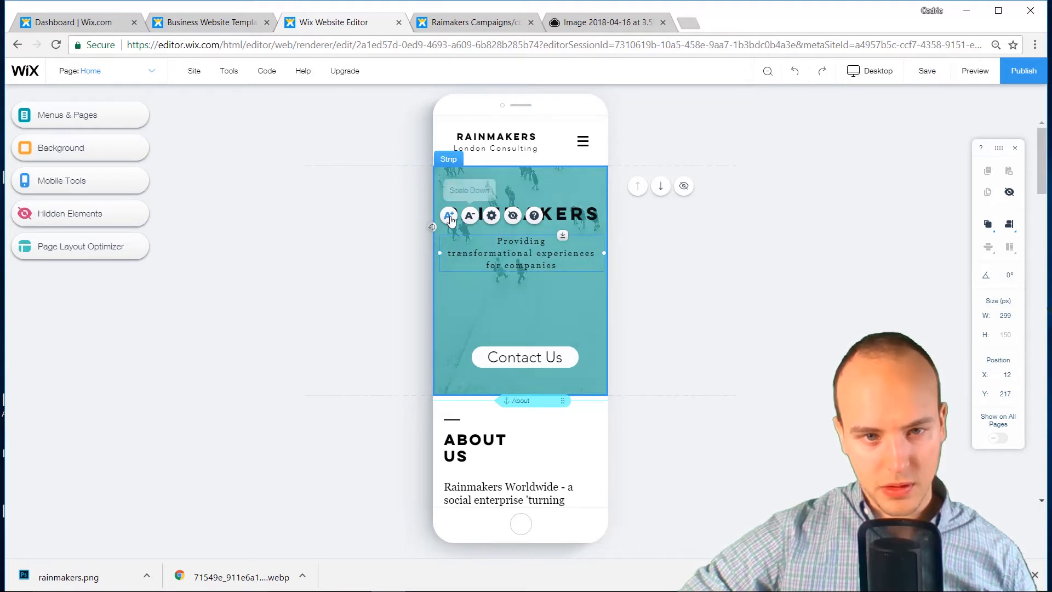
left_click(448, 217)
left_click(449, 216)
left_click(449, 216)
left_click(449, 217)
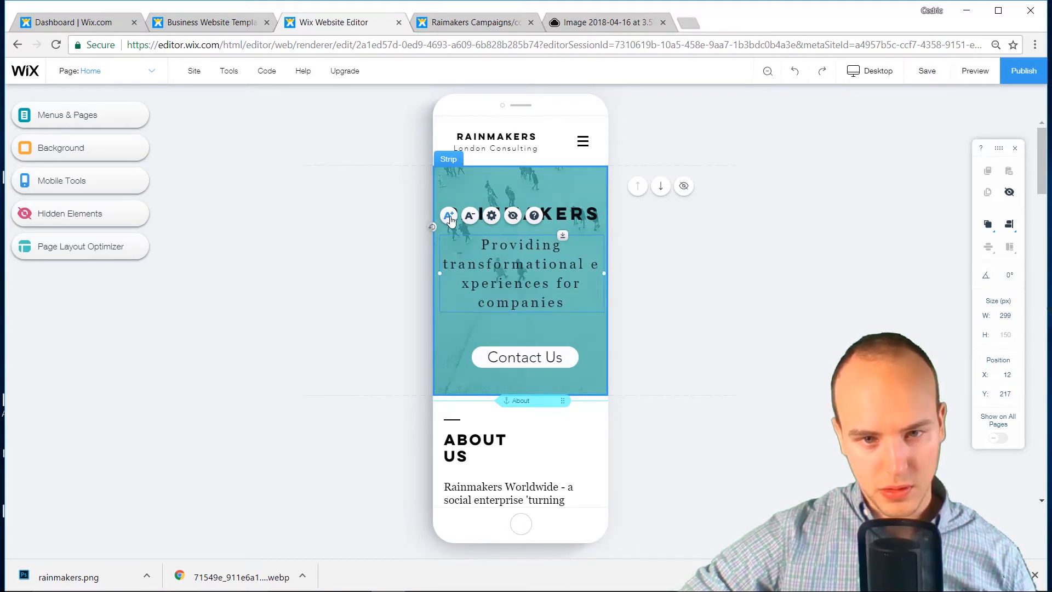
left_click(449, 216)
left_click(449, 216)
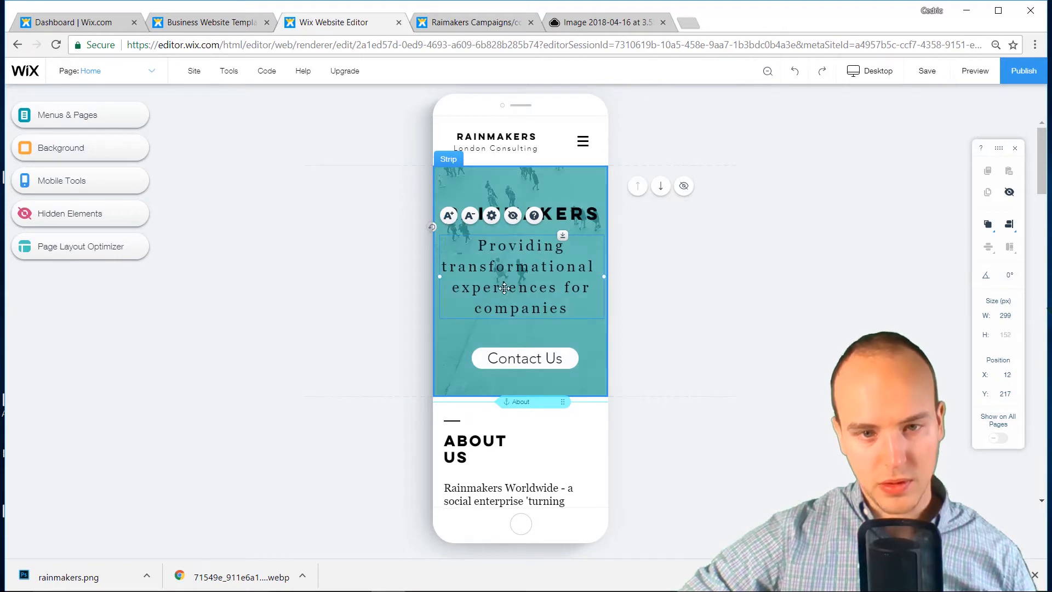
left_click_drag(505, 288, 505, 292)
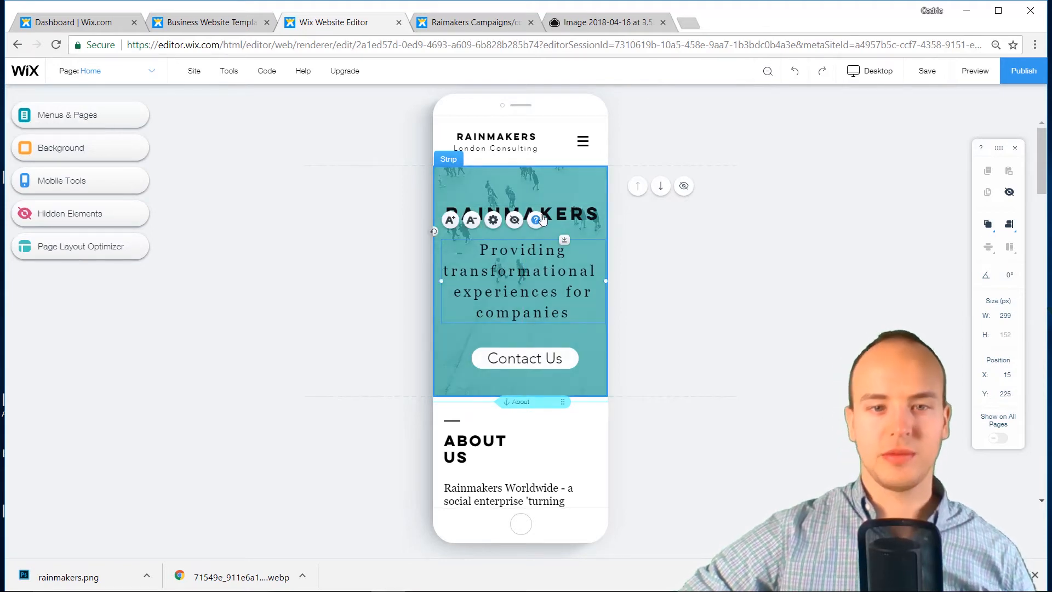
Move the Contact Us button slightly up beneath the tagline
left_click(709, 294)
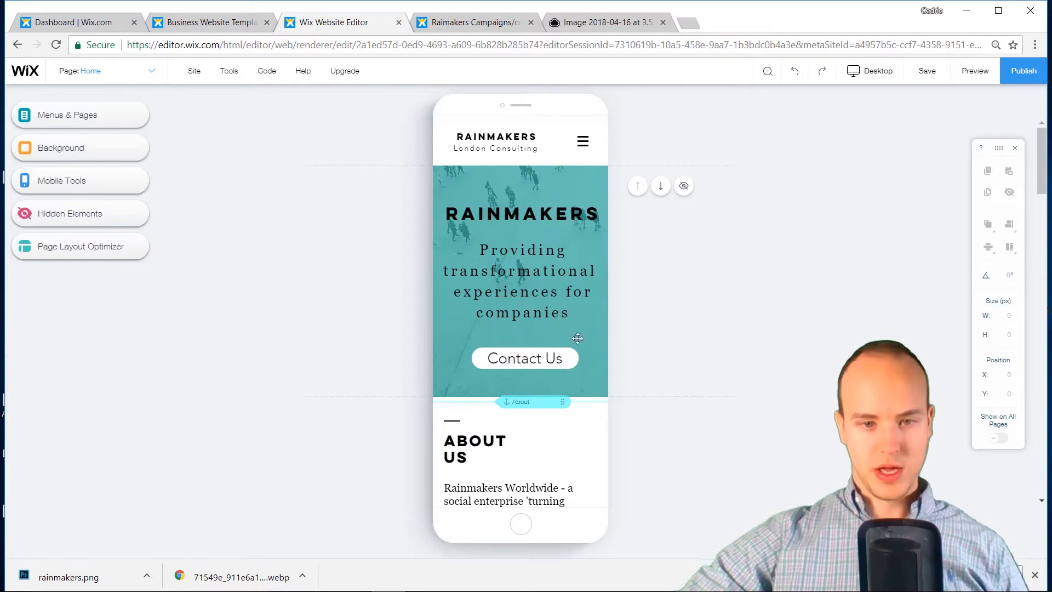
left_click_drag(577, 357, 578, 352)
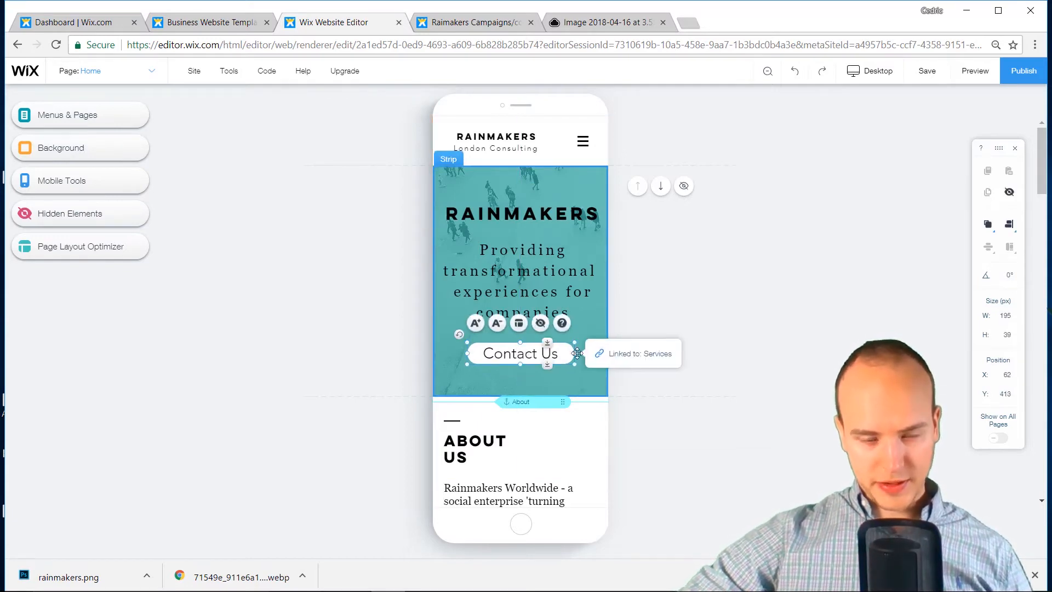
scroll(548, 345, "down", 9)
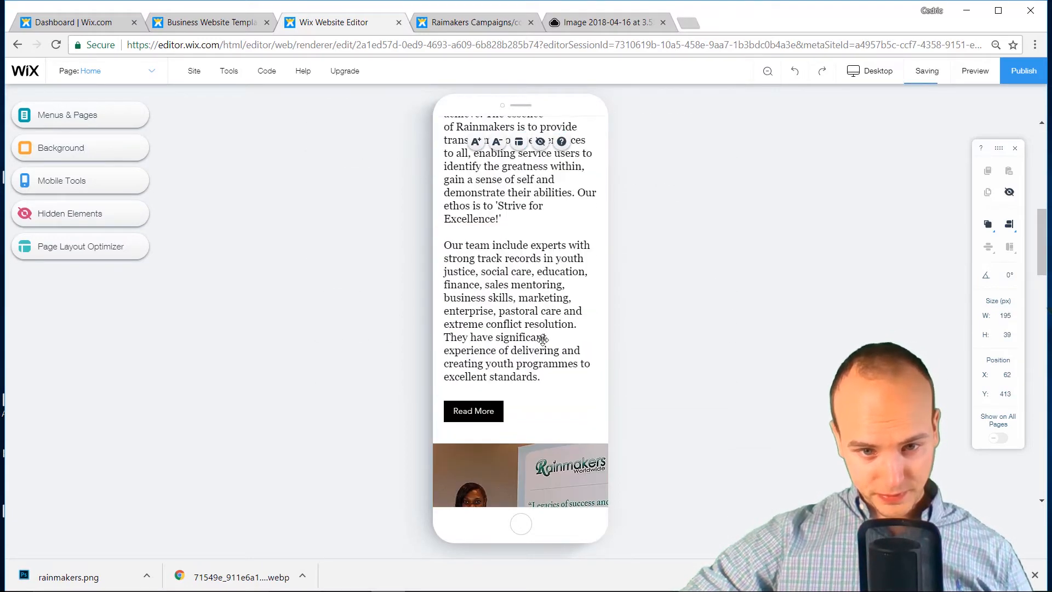
scroll(542, 340, "down", 6)
scroll(542, 337, "up", 4)
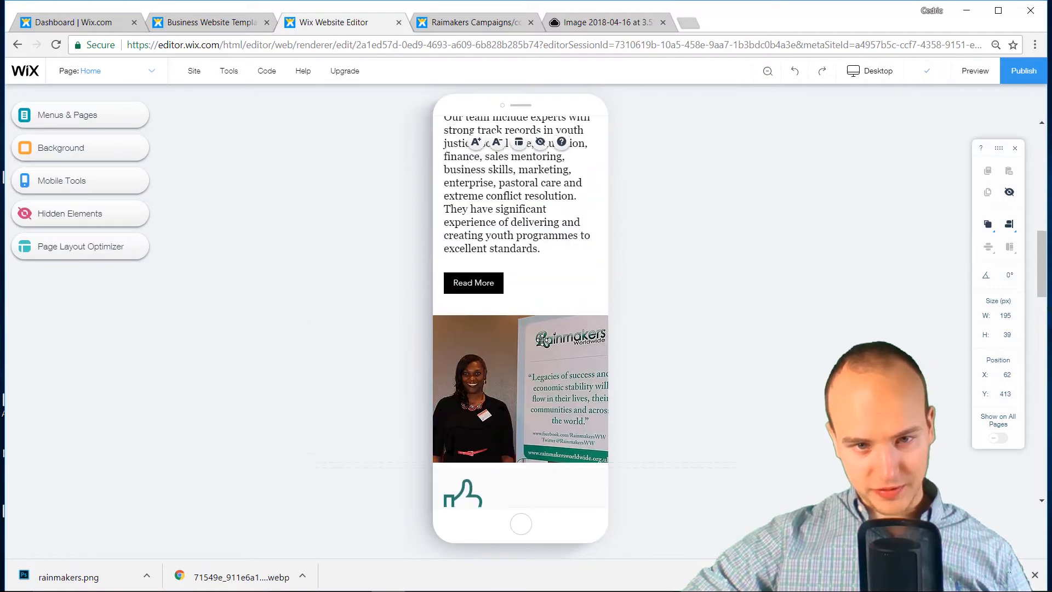
scroll(542, 340, "up", 7)
scroll(543, 340, "down", 9)
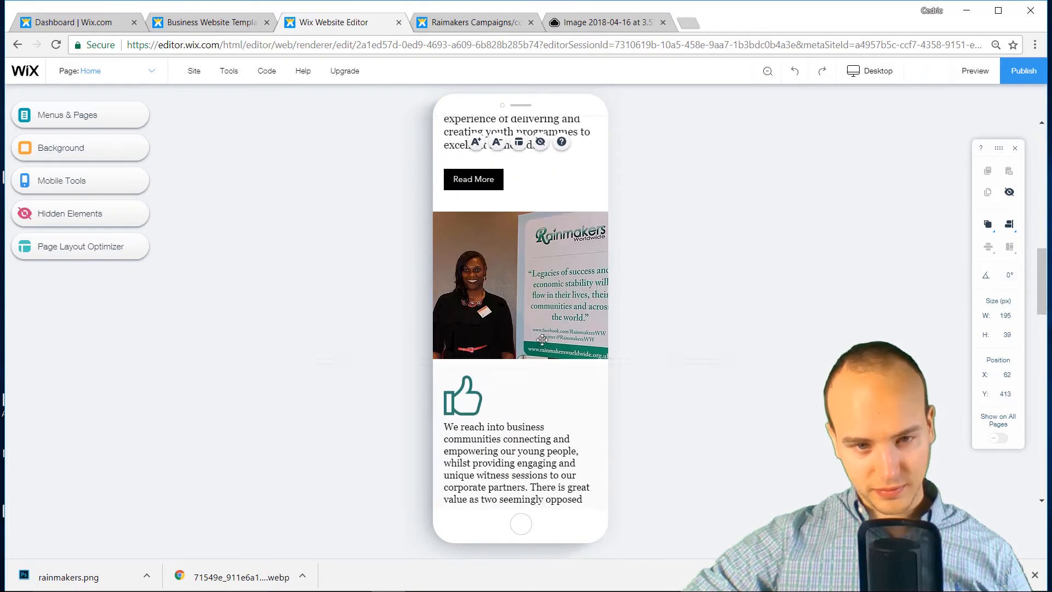
scroll(543, 340, "down", 10)
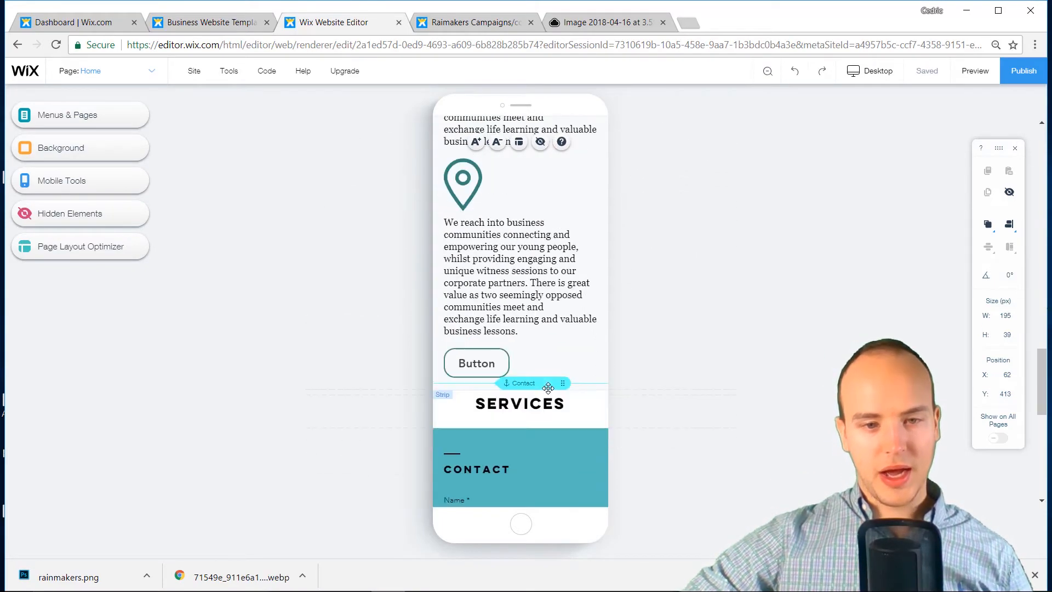
scroll(547, 389, "up", 1)
Place the thumbs-up icon to the right of the first Services paragraph
scroll(542, 373, "down", 3)
scroll(537, 359, "up", 1)
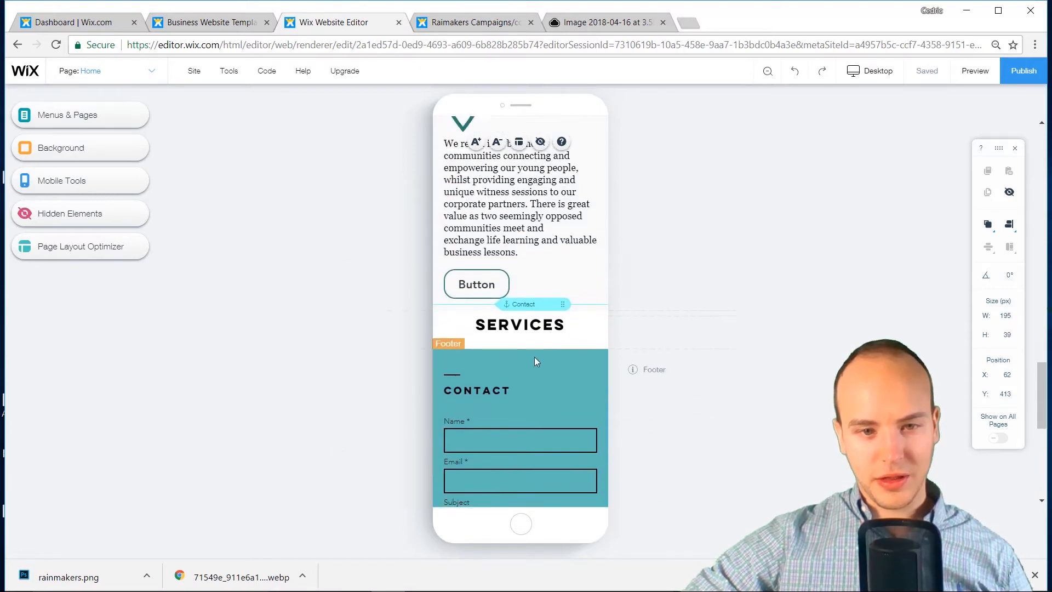
scroll(536, 353, "up", 1)
left_click_drag(535, 337, 518, 148)
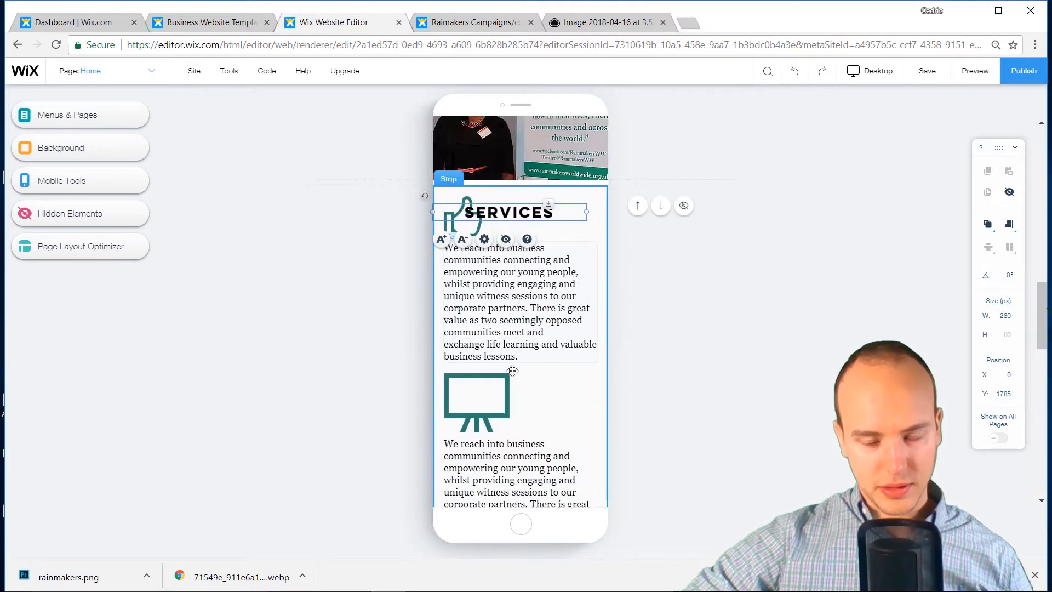
left_click_drag(529, 404, 526, 399)
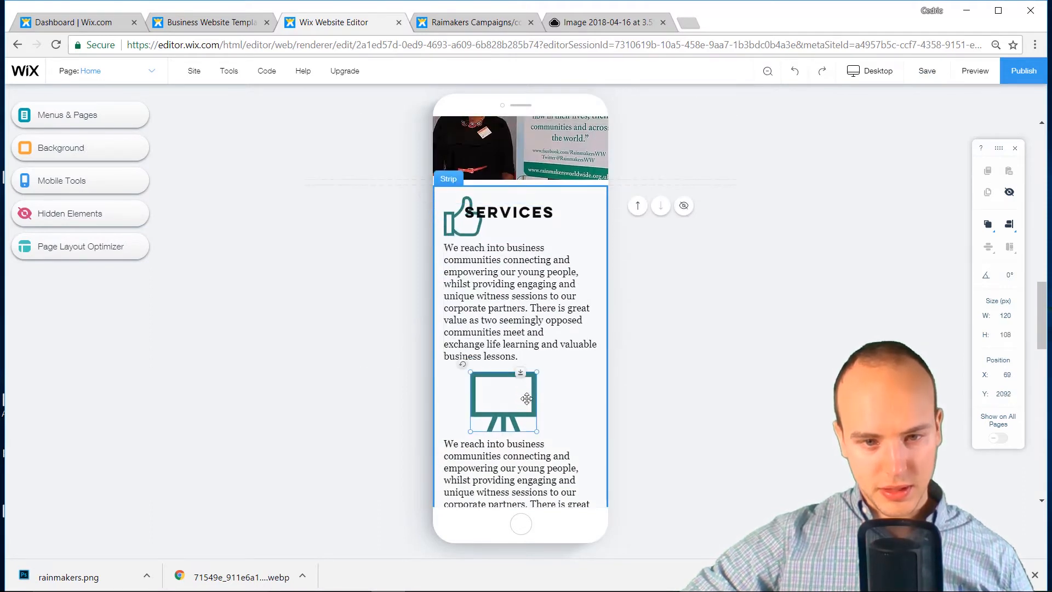
left_click(474, 238)
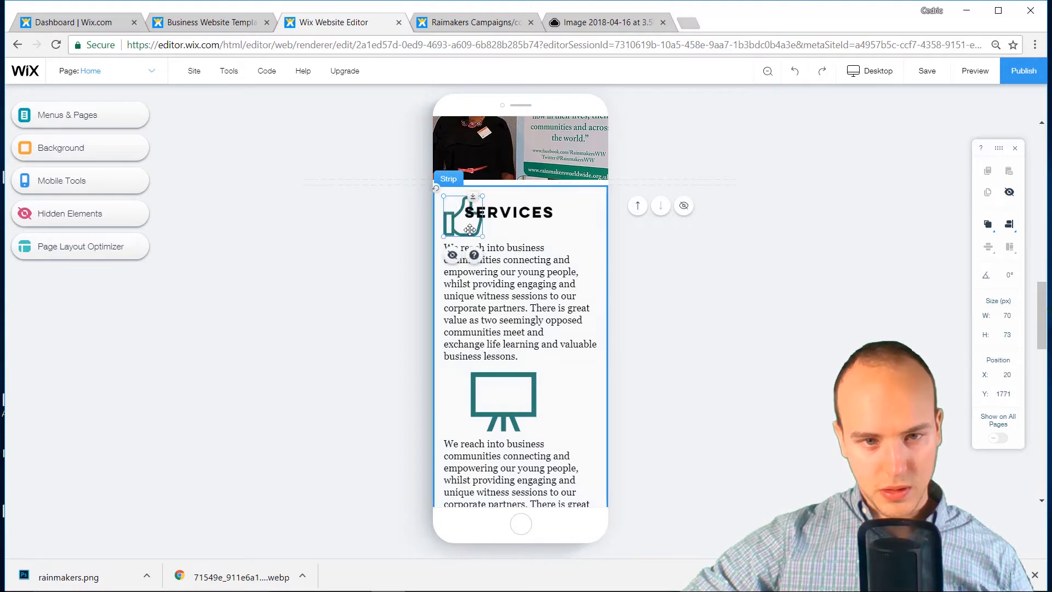
left_click_drag(516, 269, 543, 304)
left_click_drag(476, 299, 500, 289)
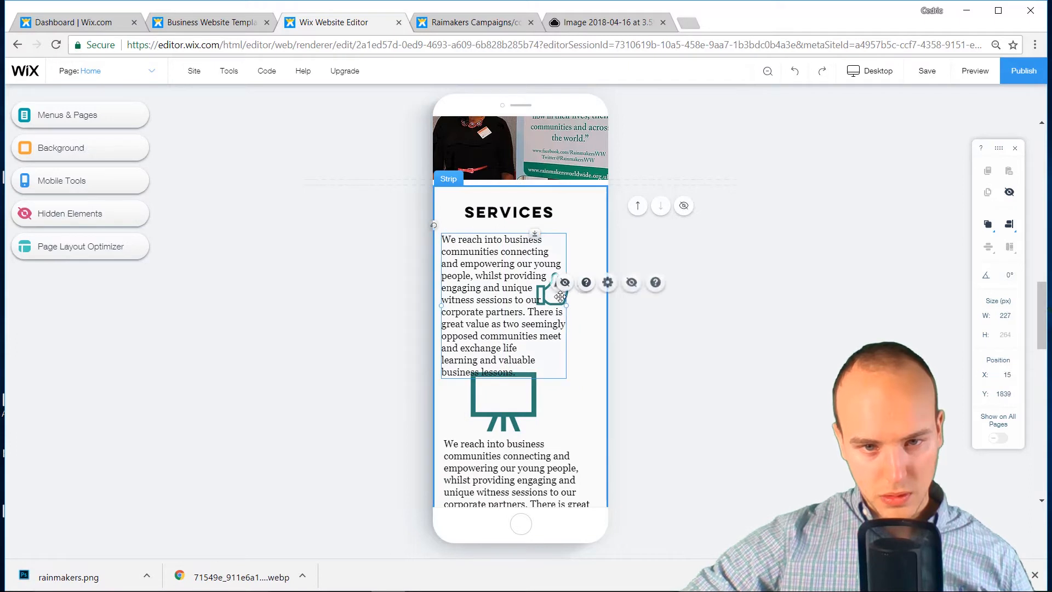
key("shift+Right")
key("shift+Right")
left_click_drag(551, 296, 597, 291)
left_click(503, 299)
left_click_drag(503, 299, 510, 293)
Shrink the easel icon and set it beside the narrowed second paragraph
left_click(579, 410)
scroll(572, 431, "down", 1)
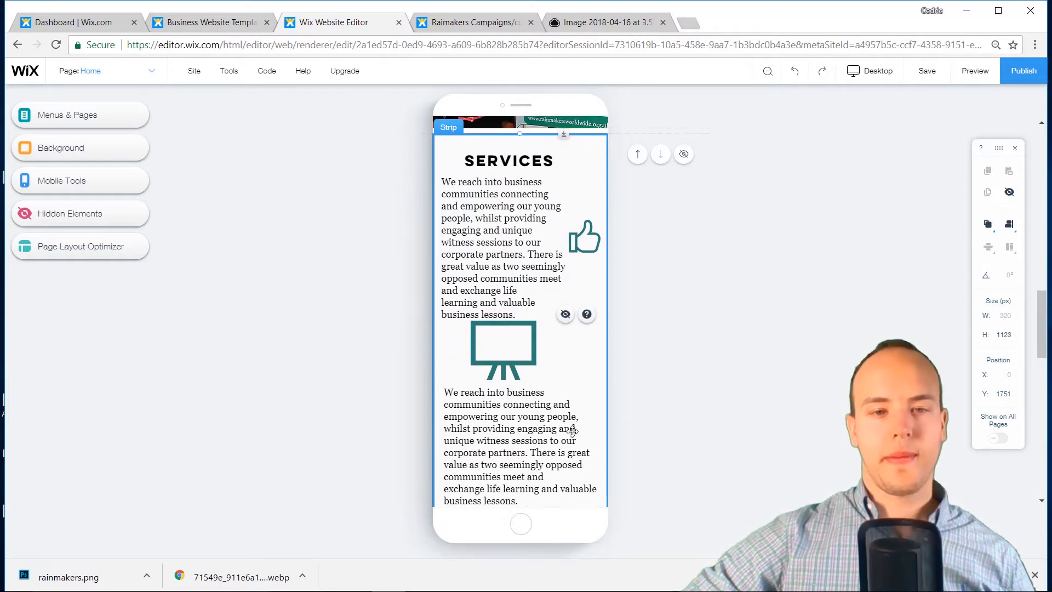
left_click(531, 362)
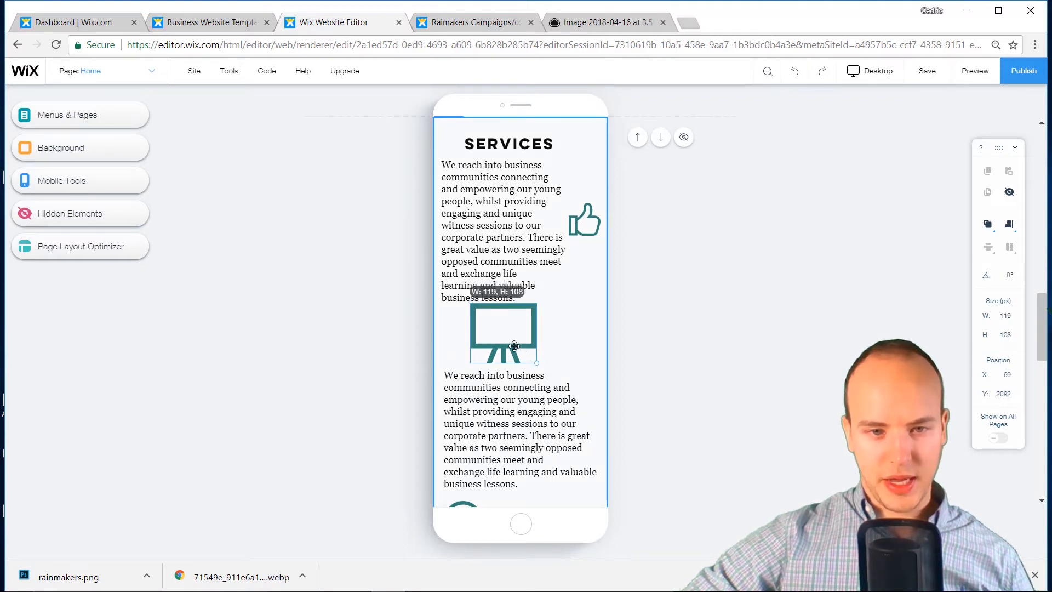
left_click_drag(515, 346, 594, 424)
left_click_drag(514, 429, 523, 390)
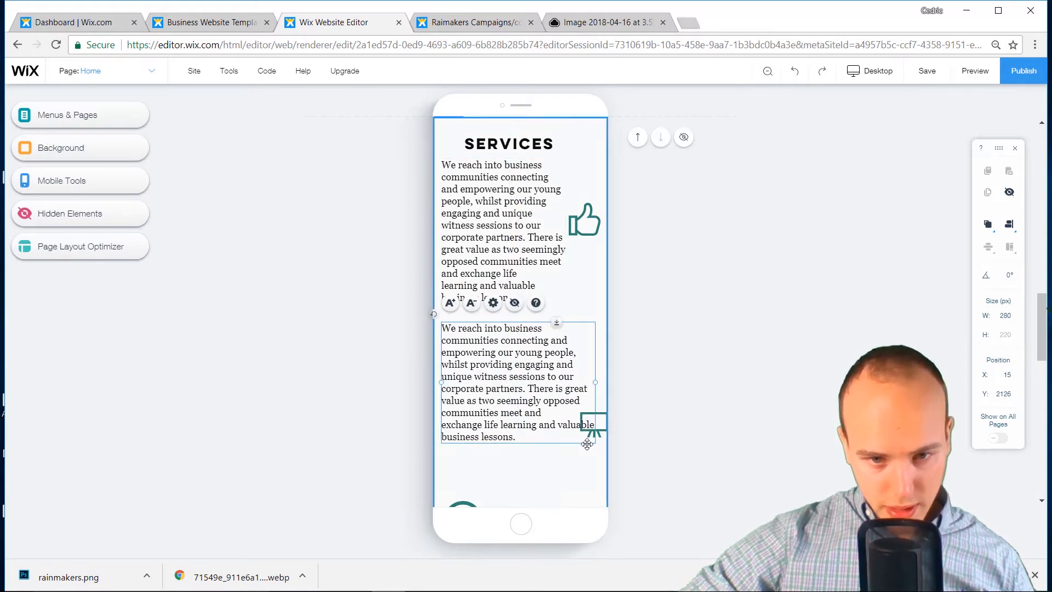
left_click_drag(595, 382, 563, 377)
left_click_drag(596, 426, 589, 383)
Narrow the third text block and place the map-pin icon beside it
scroll(570, 395, "down", 3)
left_click(488, 398)
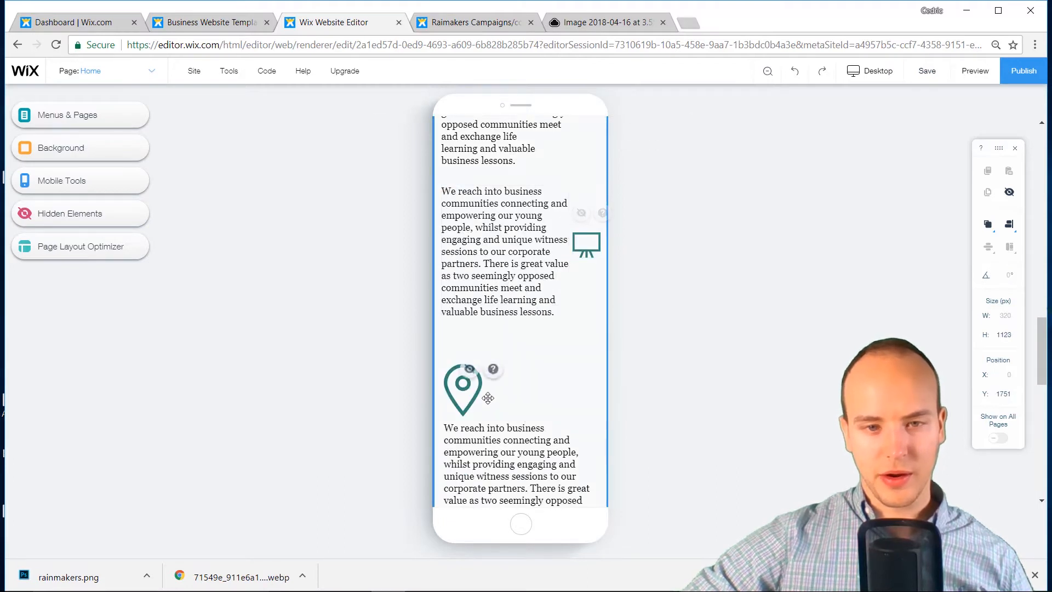
left_click_drag(488, 397, 582, 380)
left_click_drag(528, 423, 513, 378)
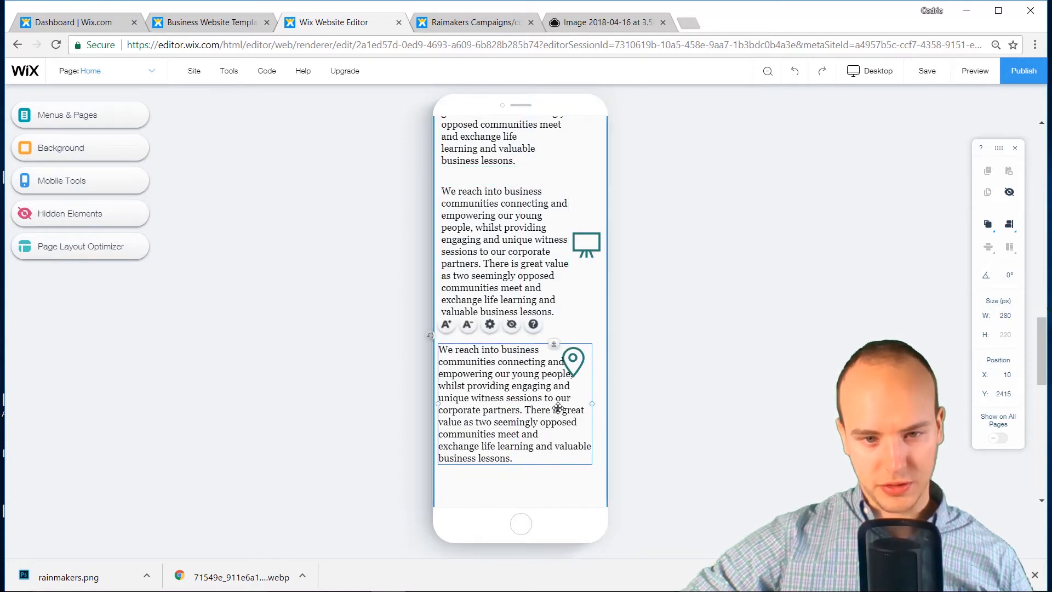
left_click_drag(594, 405, 498, 412)
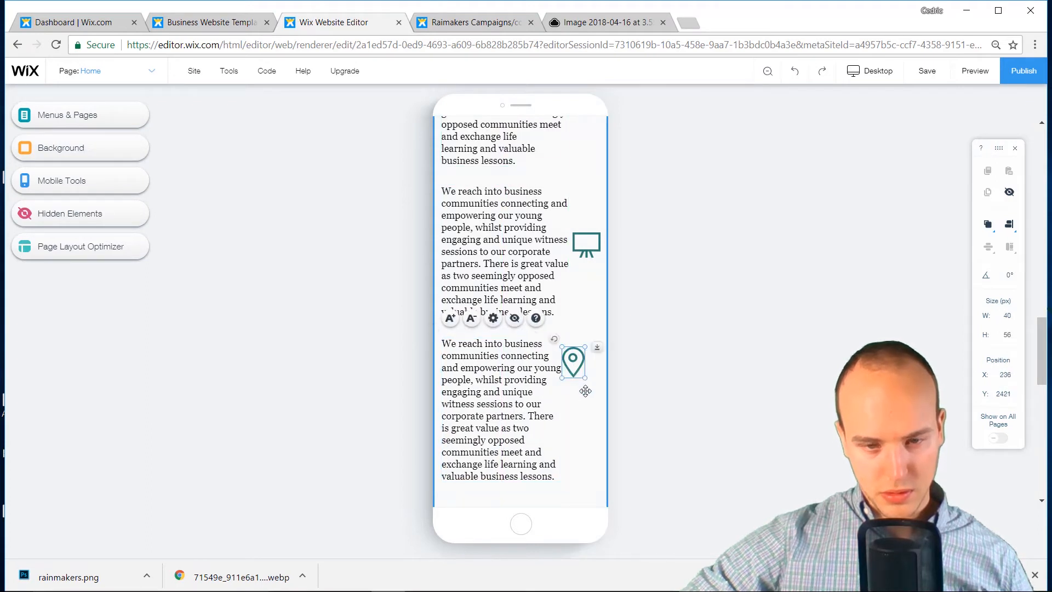
left_click_drag(575, 374, 587, 417)
scroll(567, 431, "down", 3)
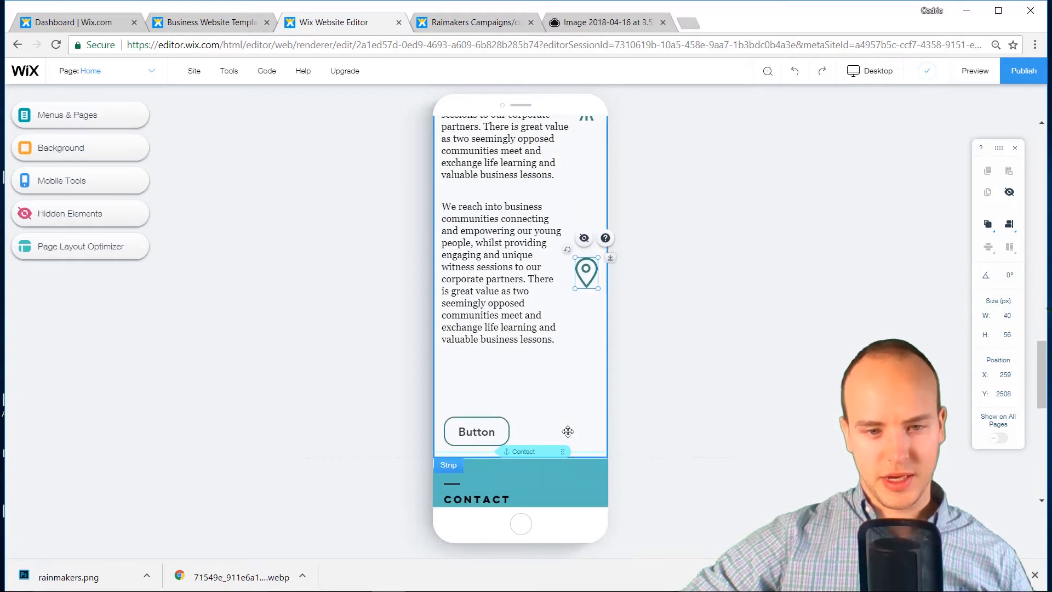
Move the Button under the last text, shorten the Services strip, and raise the Contact anchor
left_click_drag(506, 434, 554, 384)
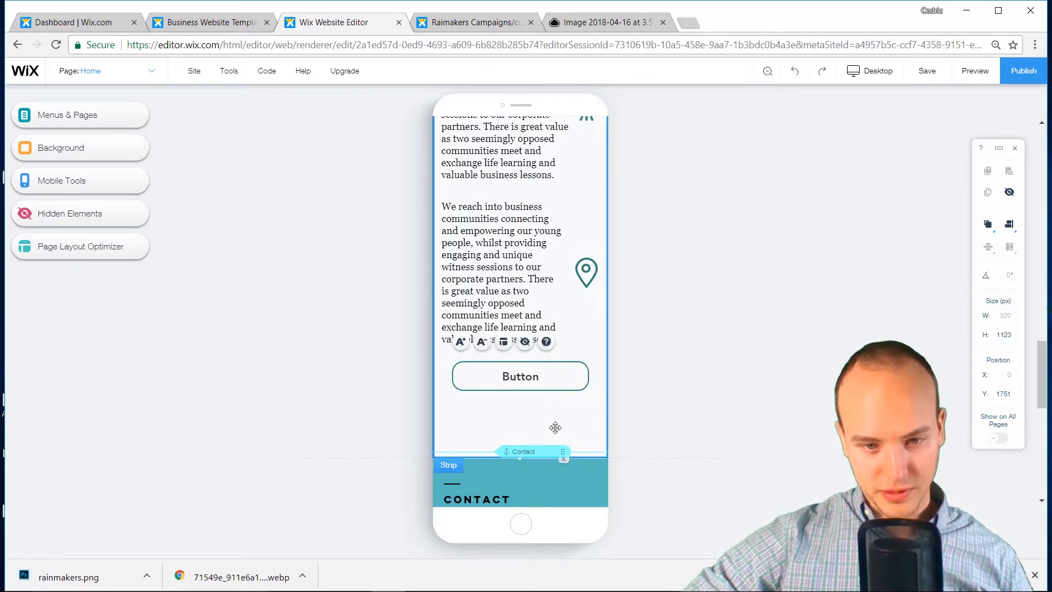
left_click(520, 460)
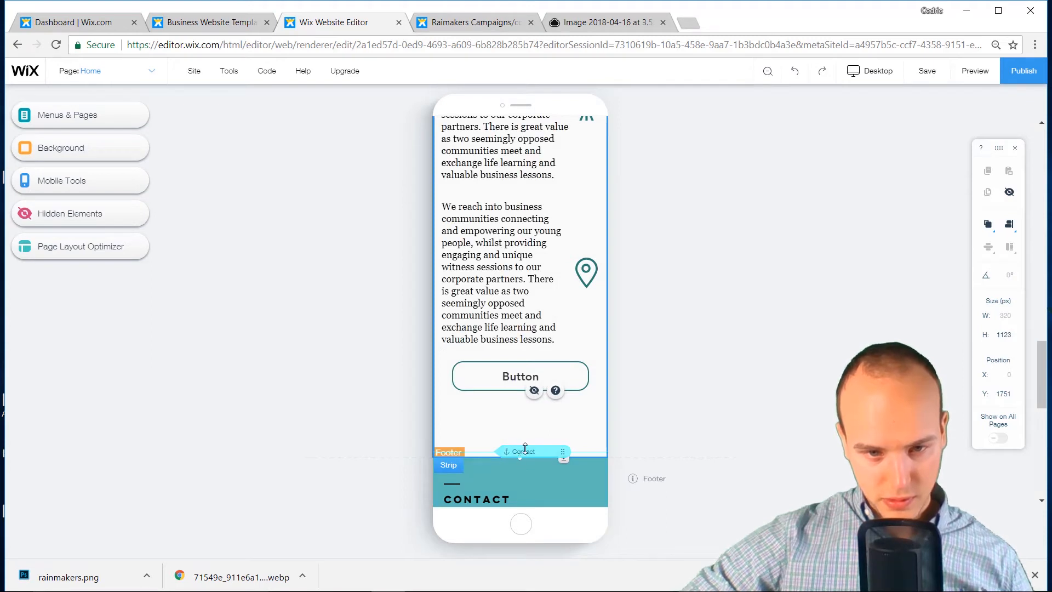
left_click_drag(525, 449, 525, 403)
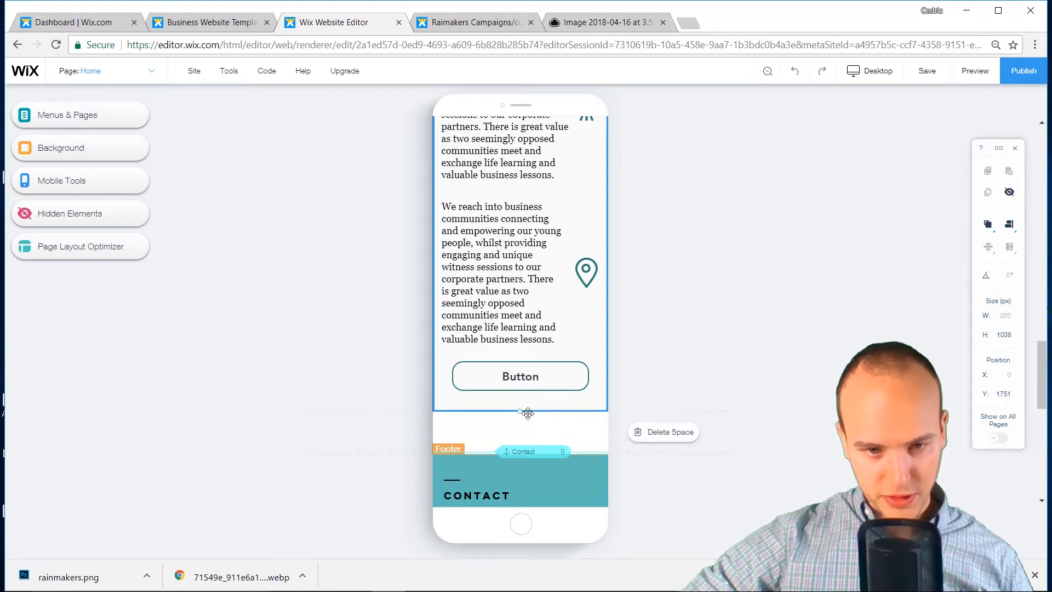
left_click(558, 481)
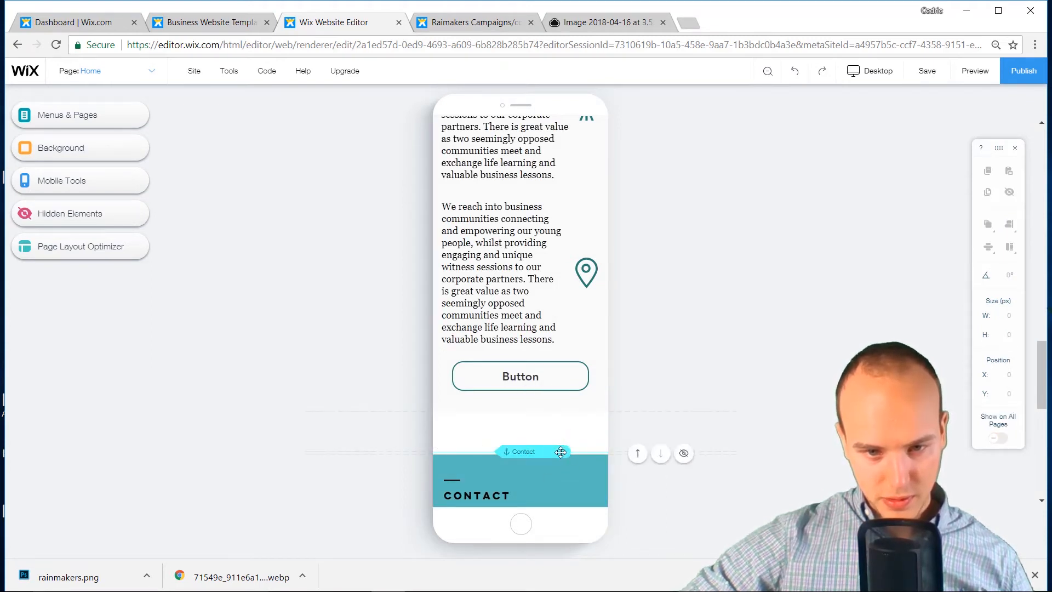
left_click_drag(561, 452, 568, 403)
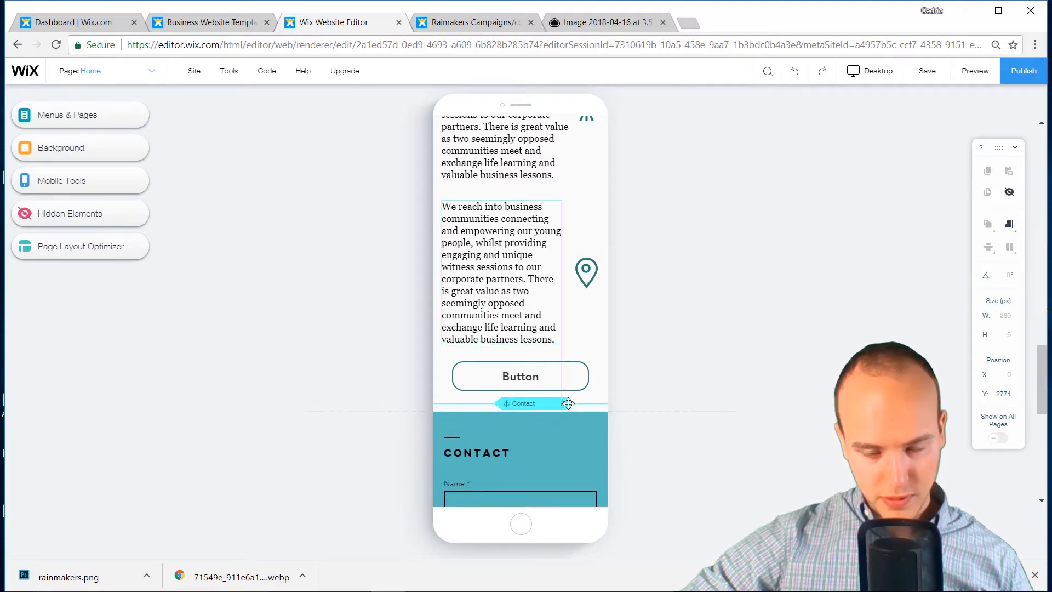
scroll(562, 438, "down", 8)
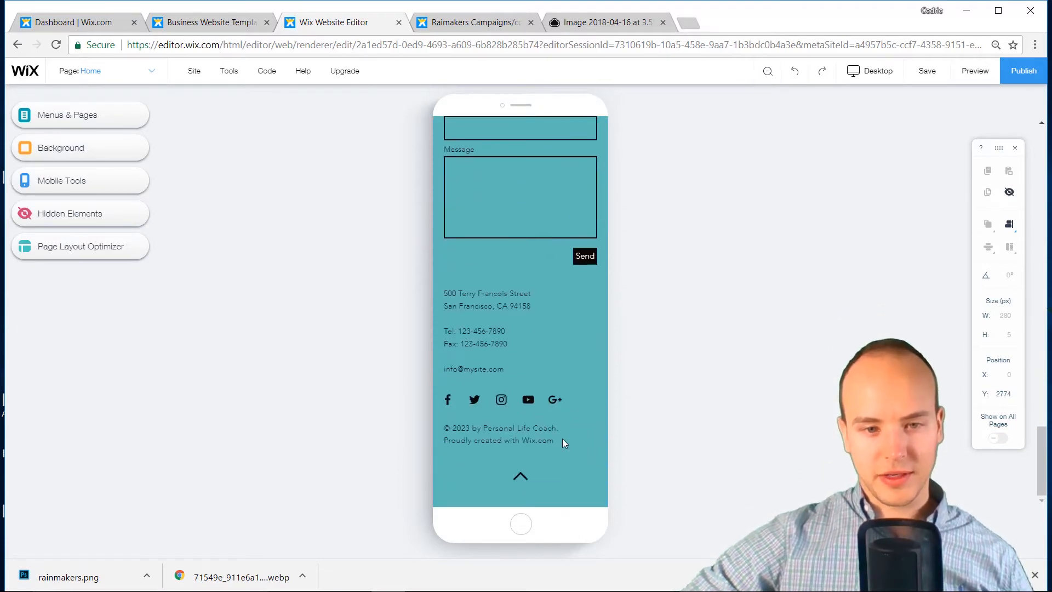
scroll(554, 401, "up", 10)
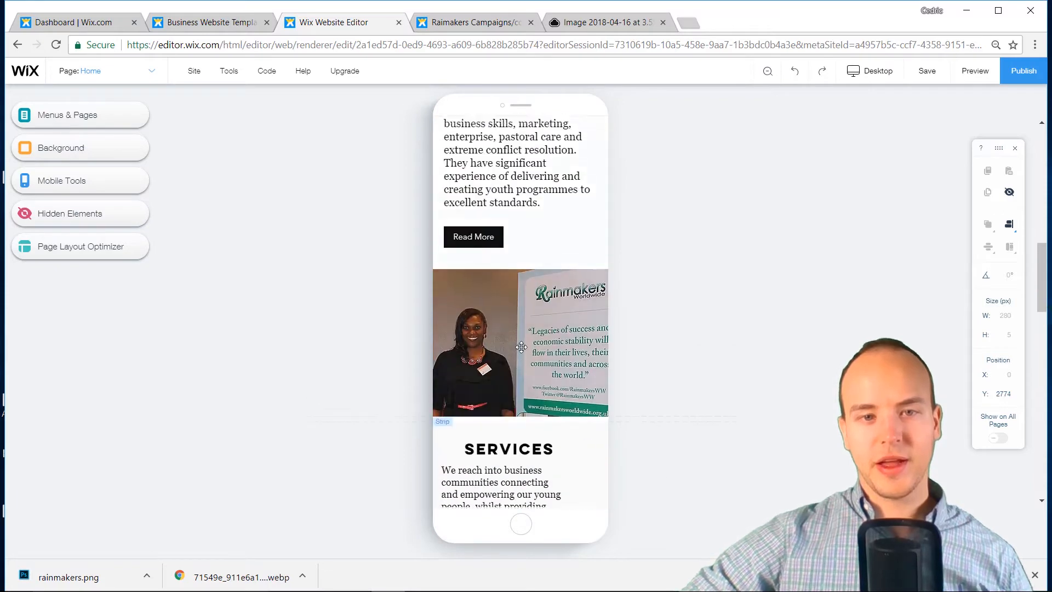
scroll(521, 346, "up", 10)
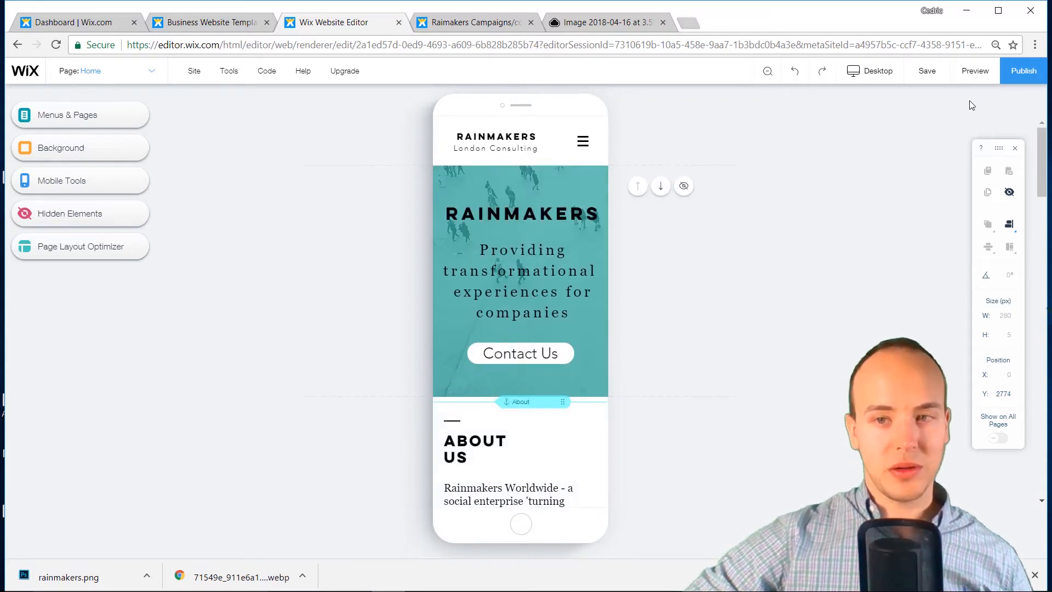
Republish the site, then switch back to editing the desktop layout
left_click(1044, 66)
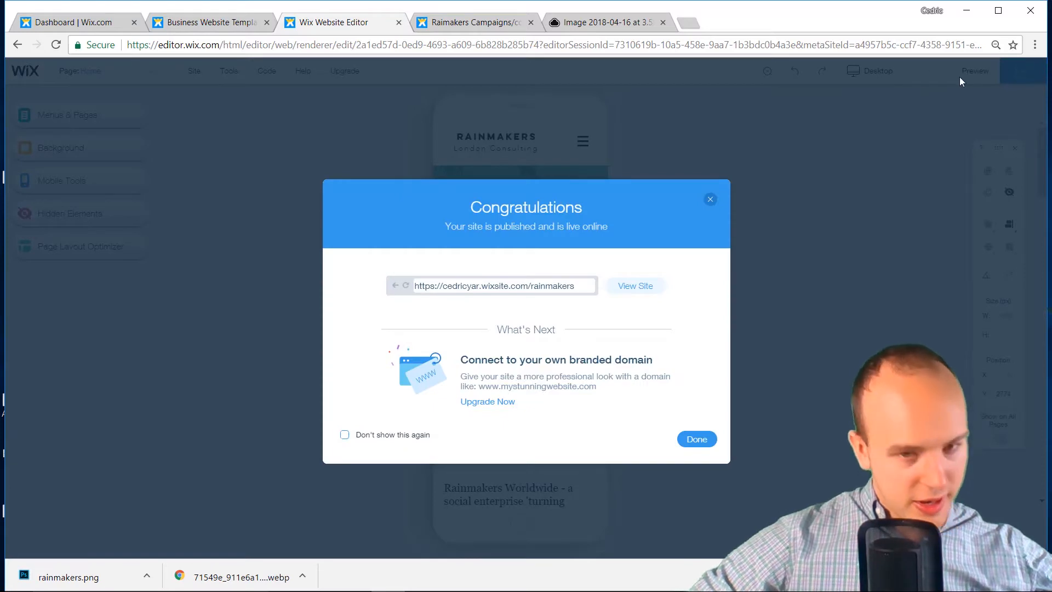
left_click(710, 200)
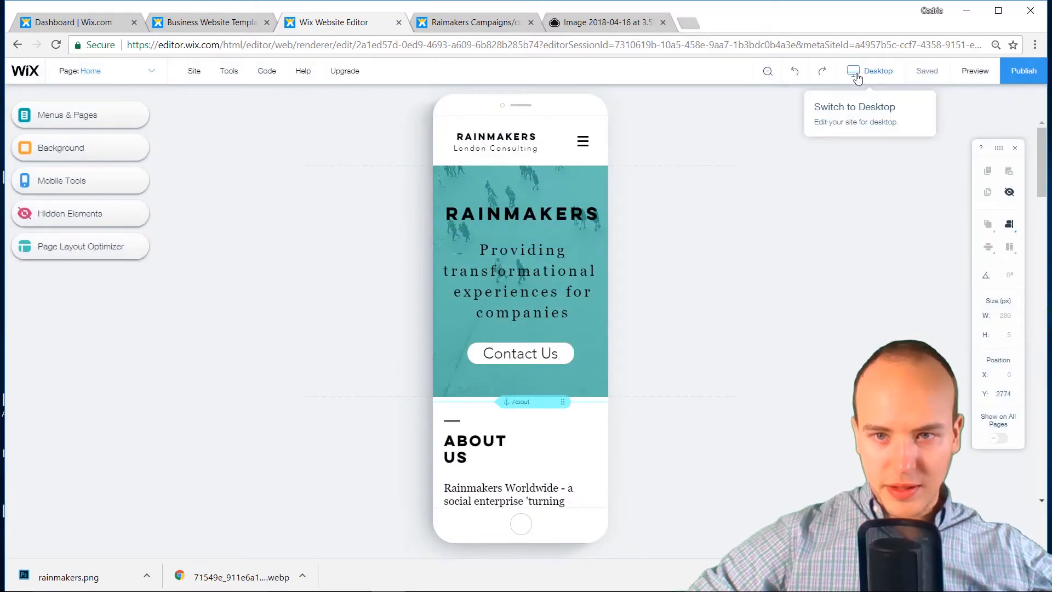
left_click(195, 72)
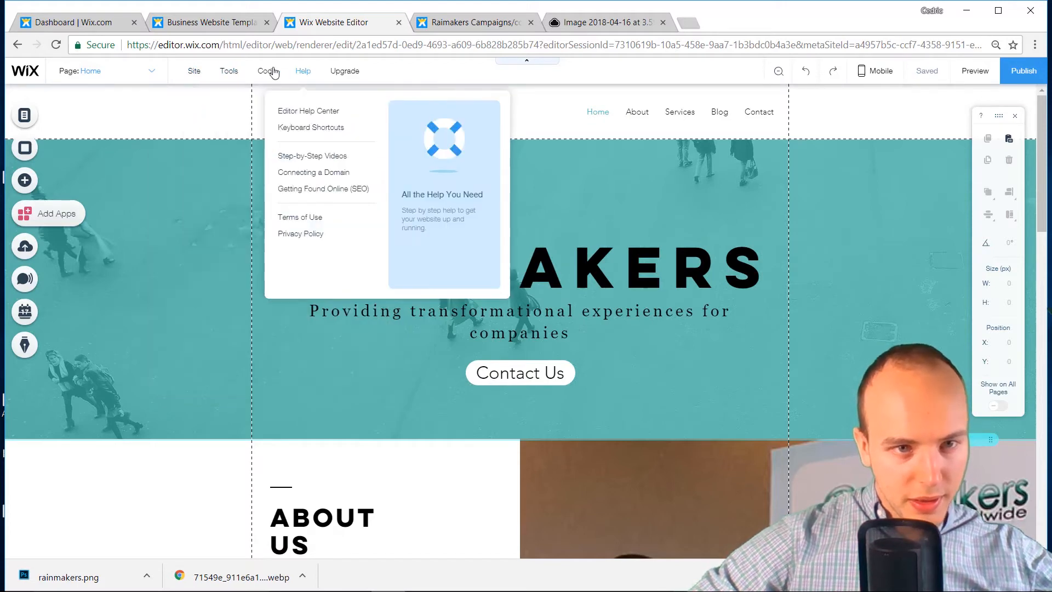
mouse_move(305, 77)
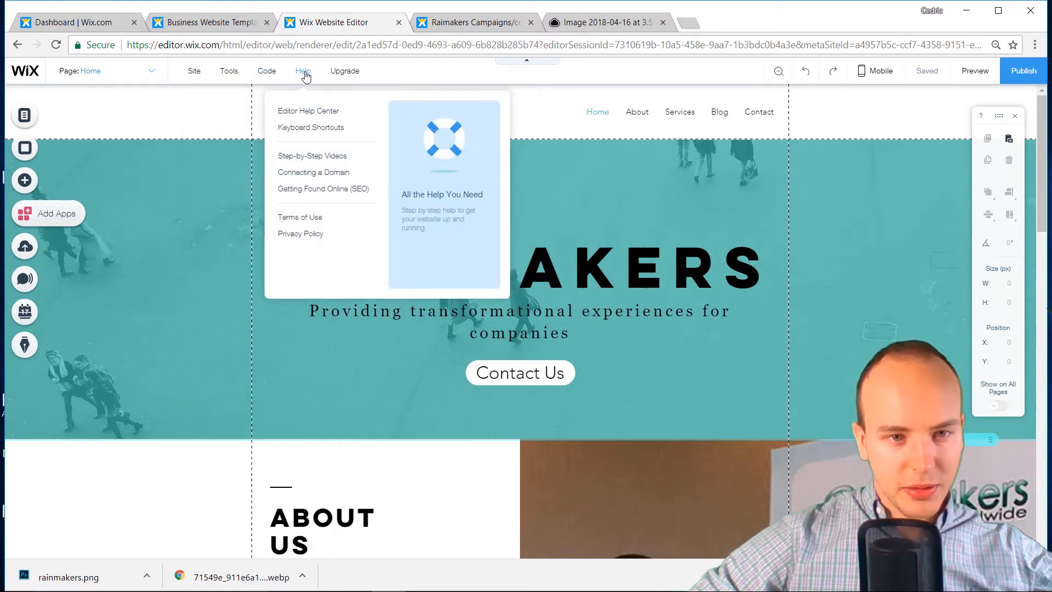
Read and close the Getting Found Online (SEO) help article, then open the Site menu
left_click(347, 191)
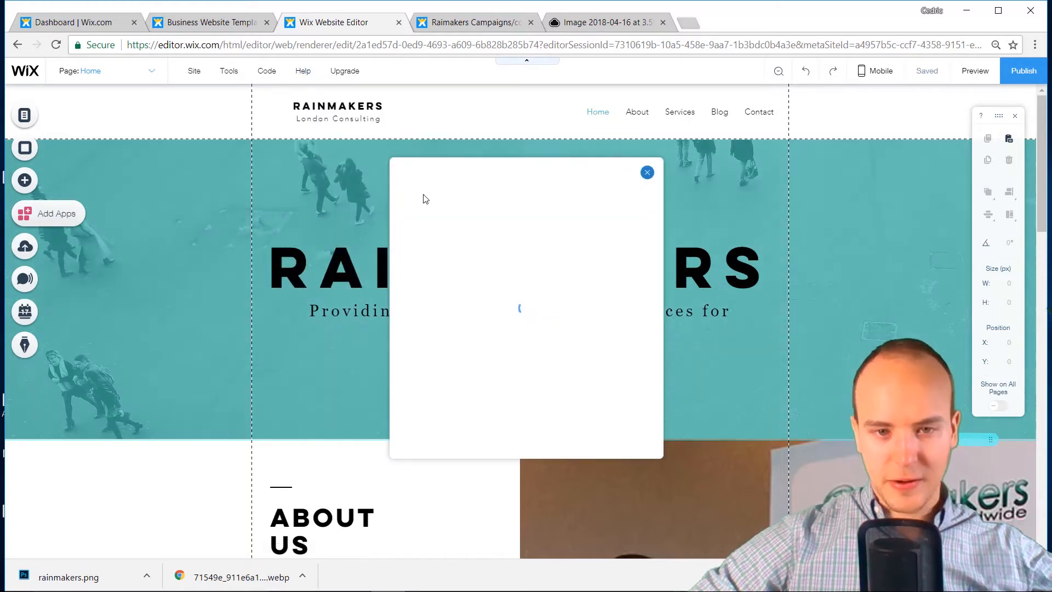
scroll(537, 289, "down", 5)
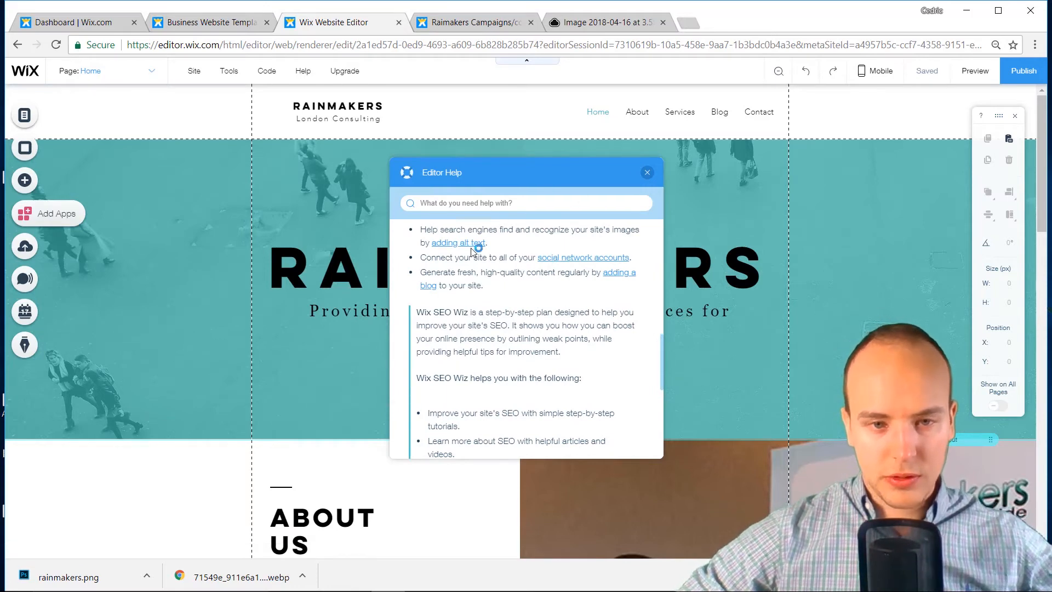
left_click(646, 173)
left_click(91, 70)
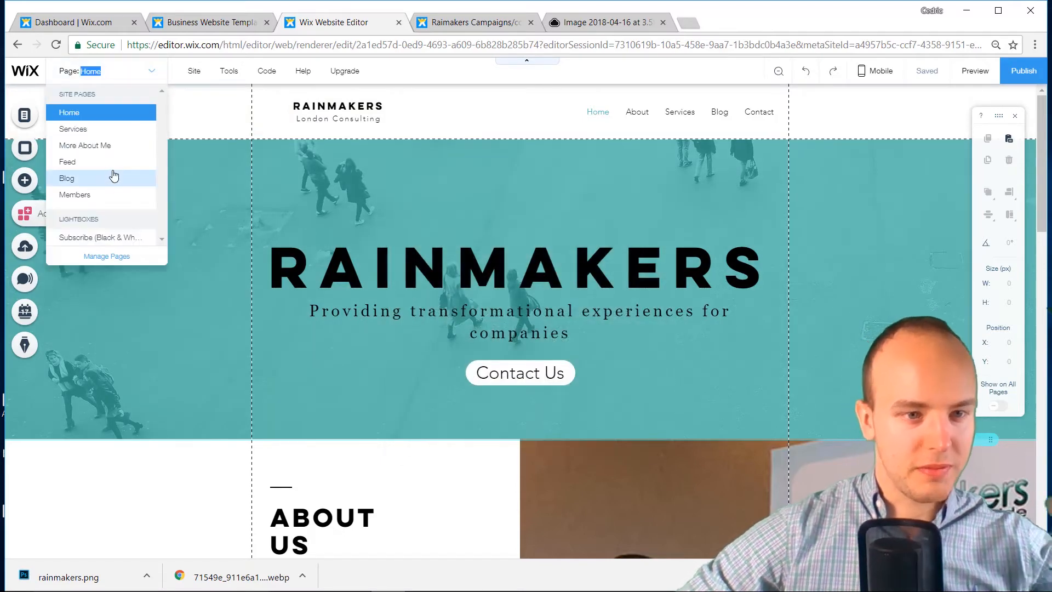
left_click(198, 74)
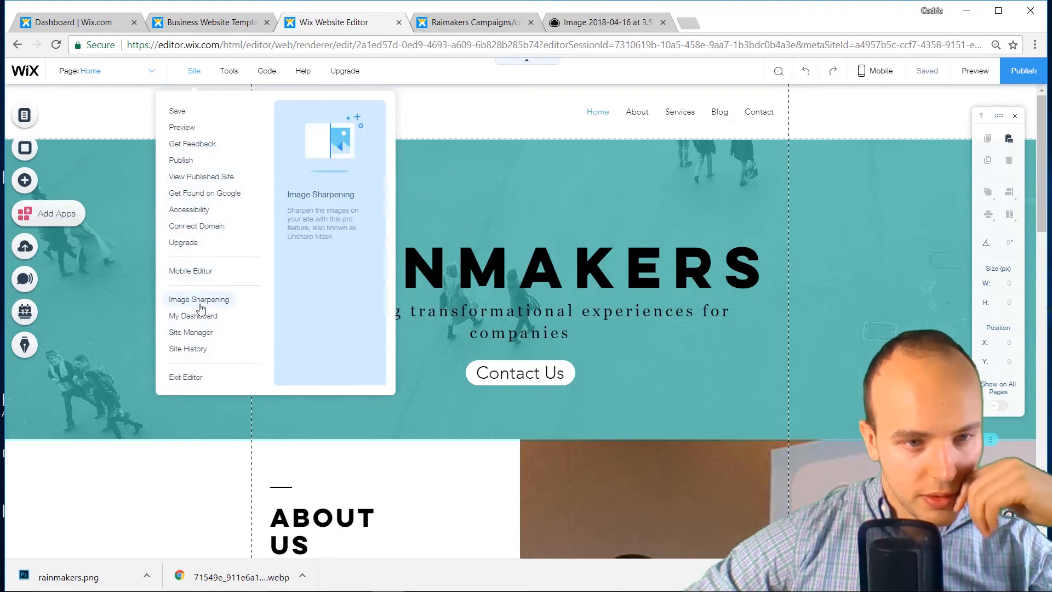
Open the site Dashboard, starting a site rename and cancelling it unchanged
left_click(203, 335)
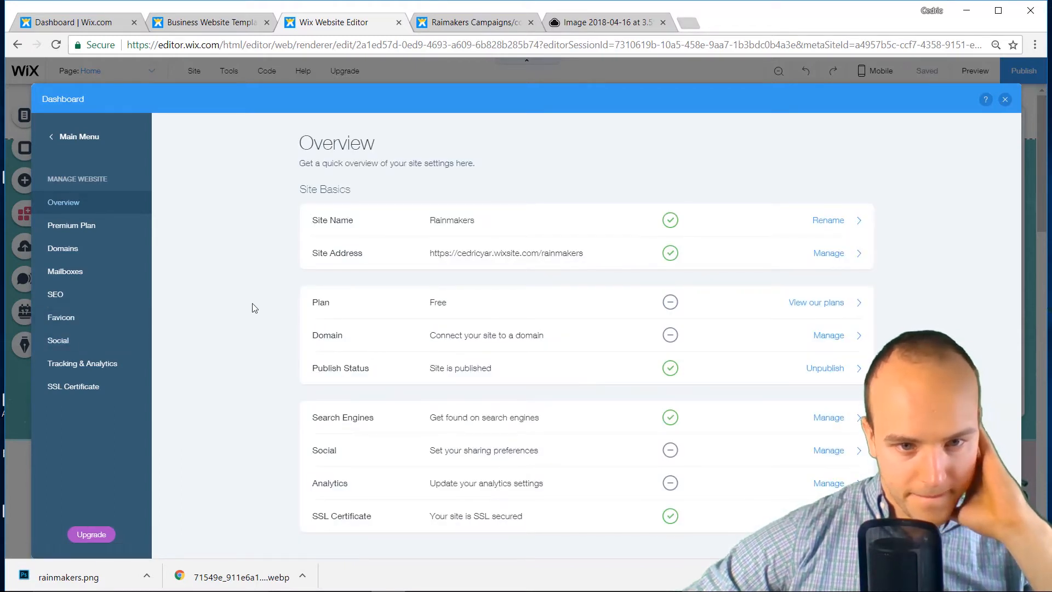
left_click(776, 230)
left_click(661, 149)
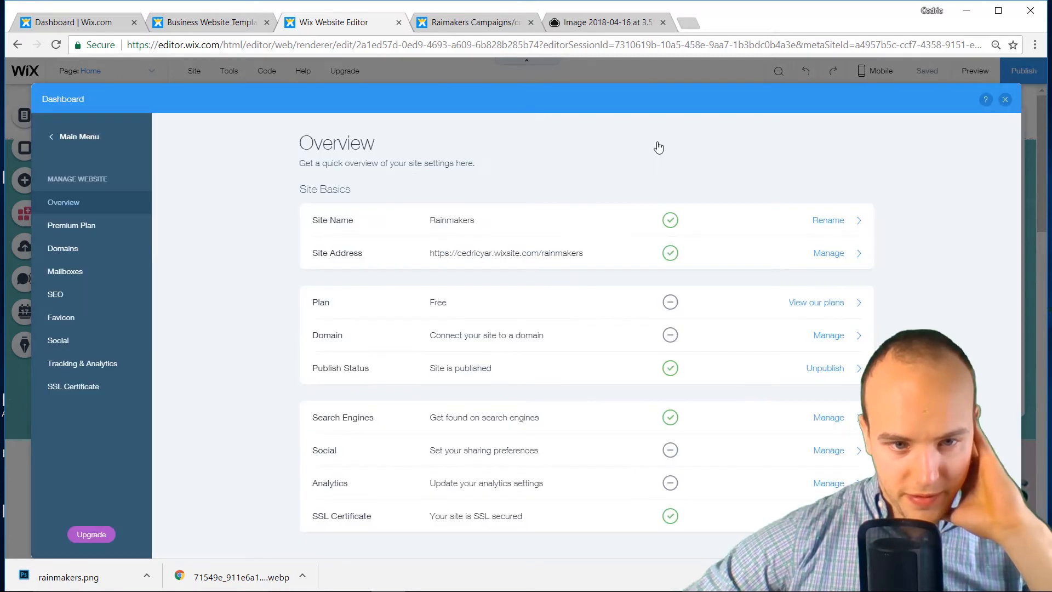
Open the Dashboard's SEO settings page with search engine indexing switched on
left_click(601, 427)
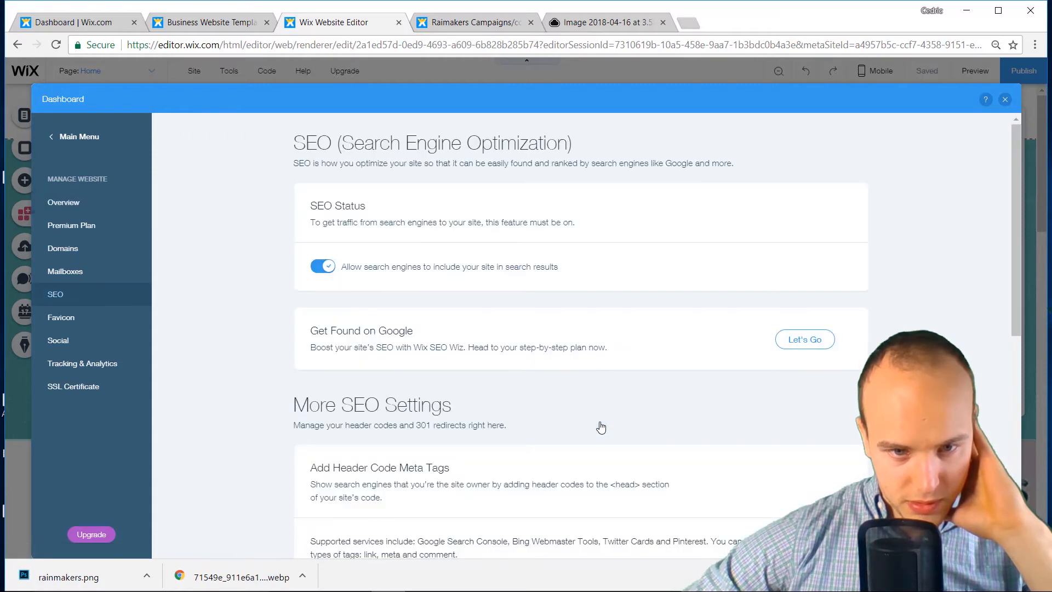
scroll(576, 409, "down", 4)
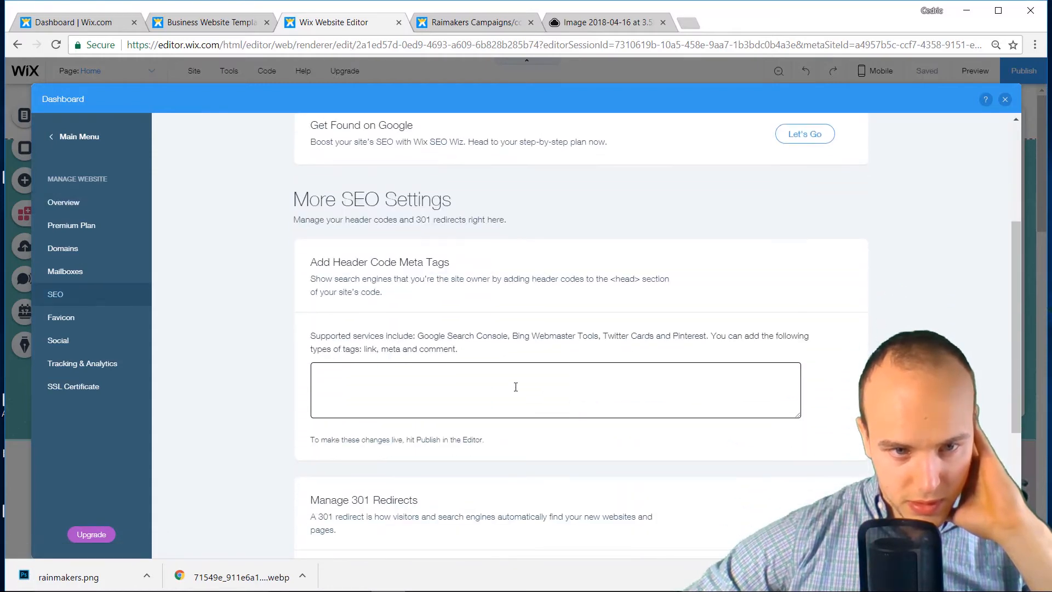
scroll(516, 387, "down", 3)
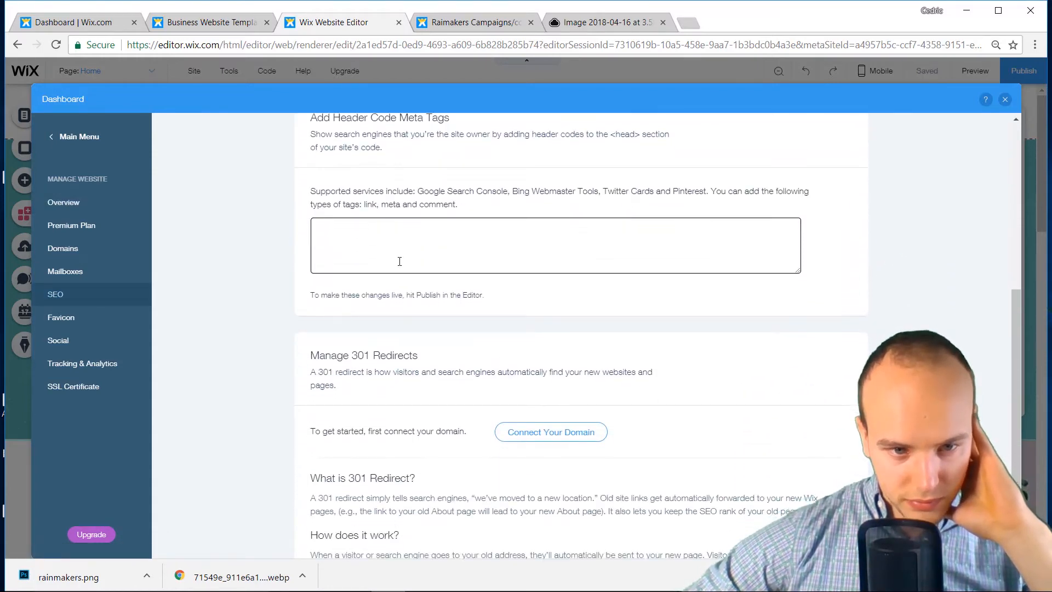
scroll(400, 263, "down", 2)
scroll(392, 280, "up", 10)
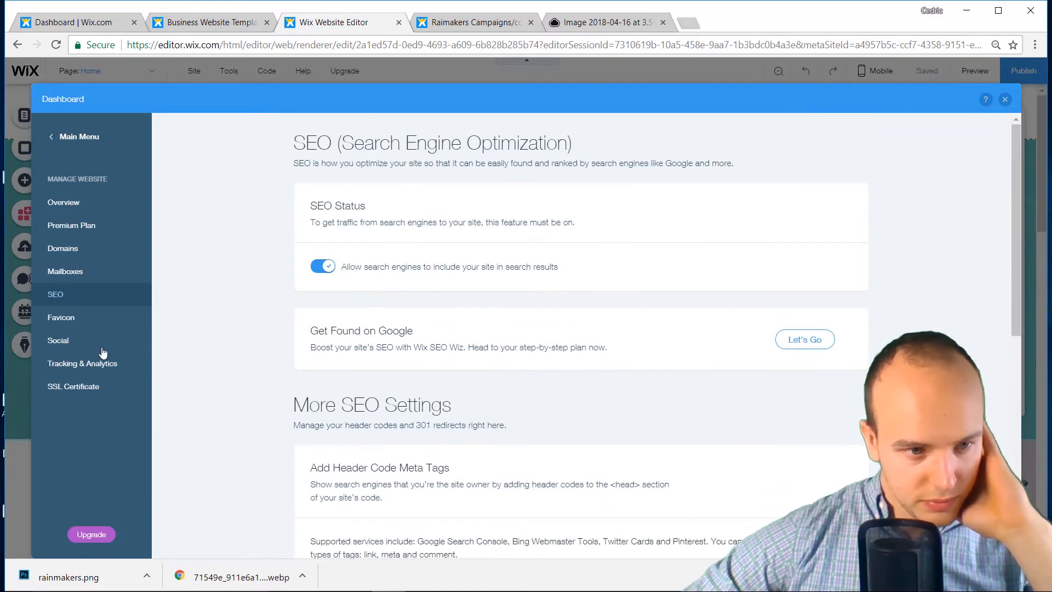
left_click(77, 225)
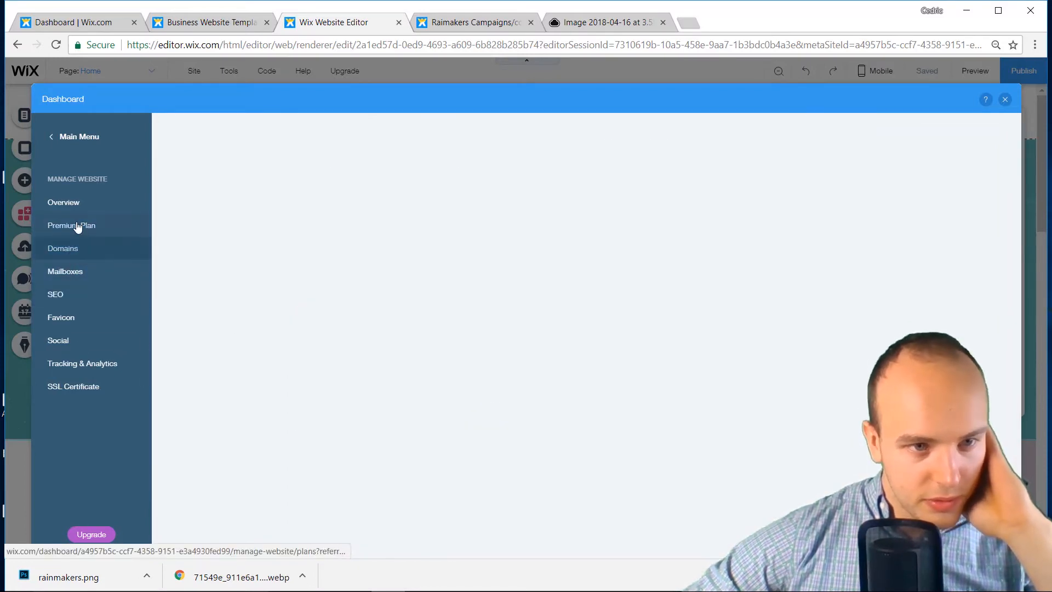
left_click(81, 209)
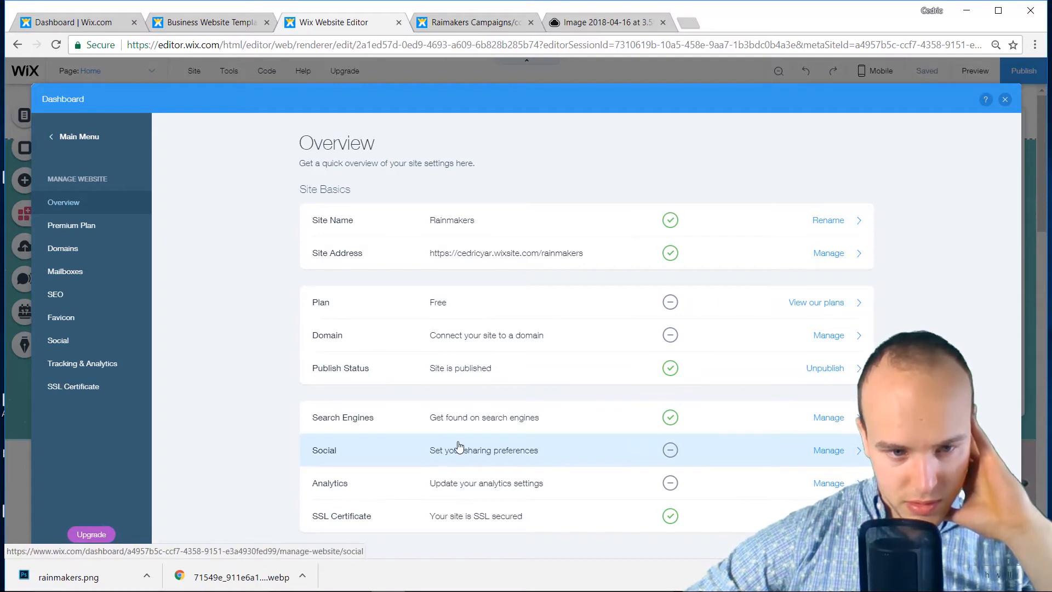
left_click(832, 424)
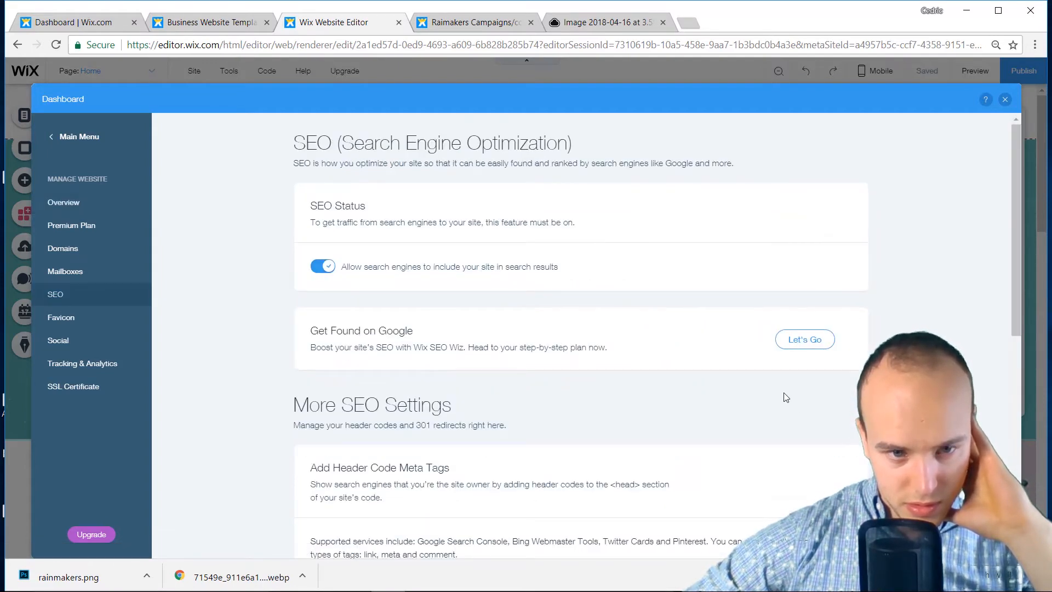
Build an SEO plan for the online-only business Rainmakers with keyword 'London Consulting Rainmakers'
left_click(802, 339)
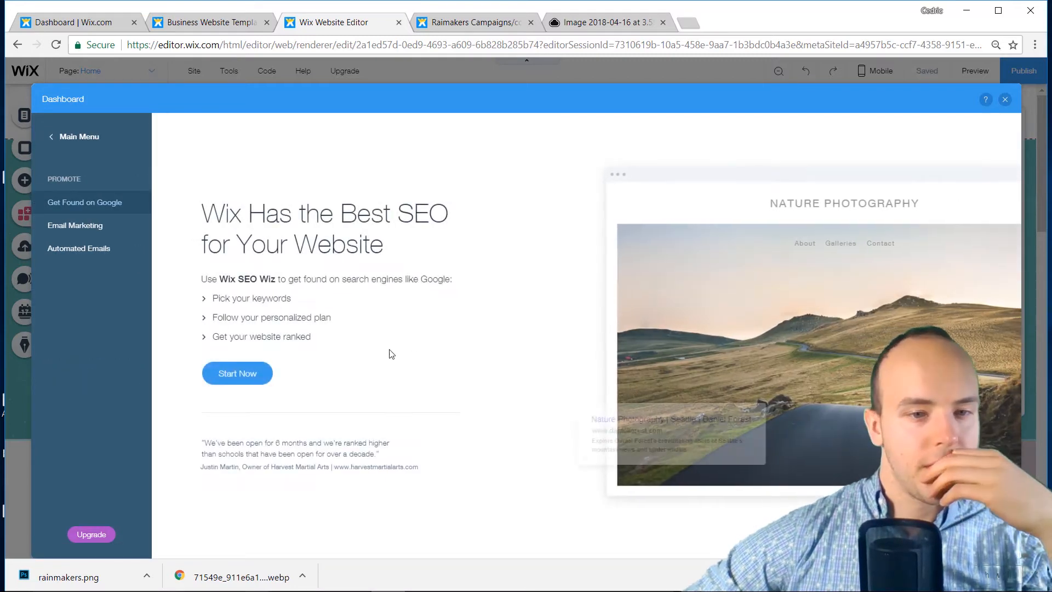
left_click(237, 374)
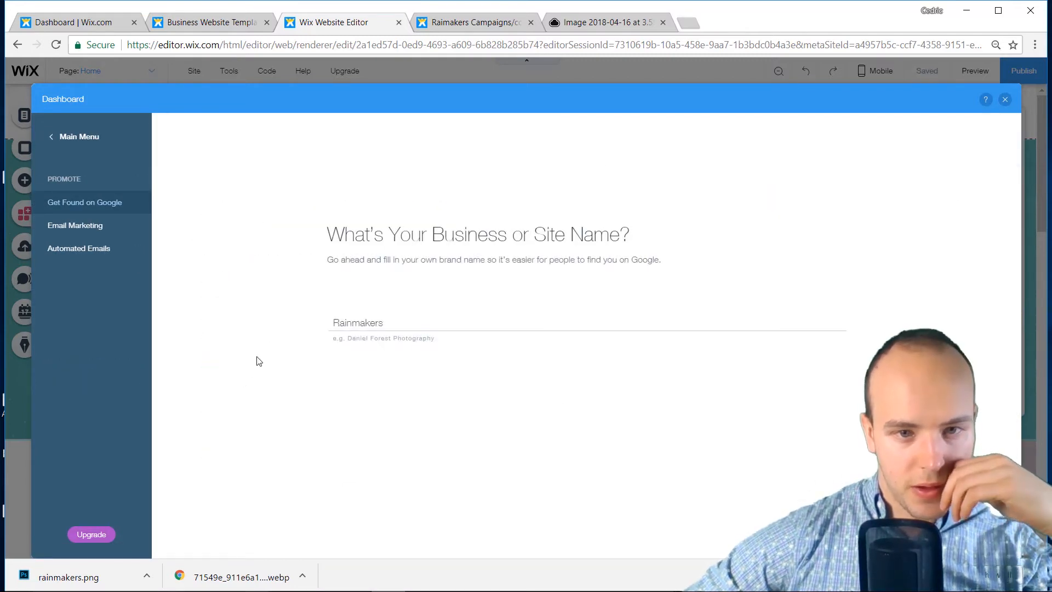
left_click(845, 480)
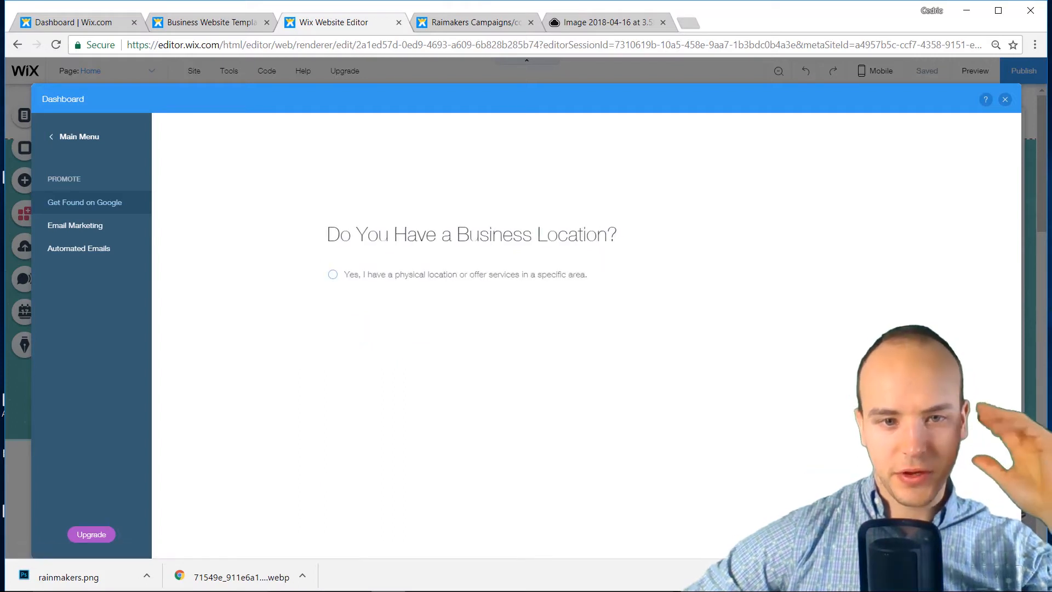
left_click(414, 296)
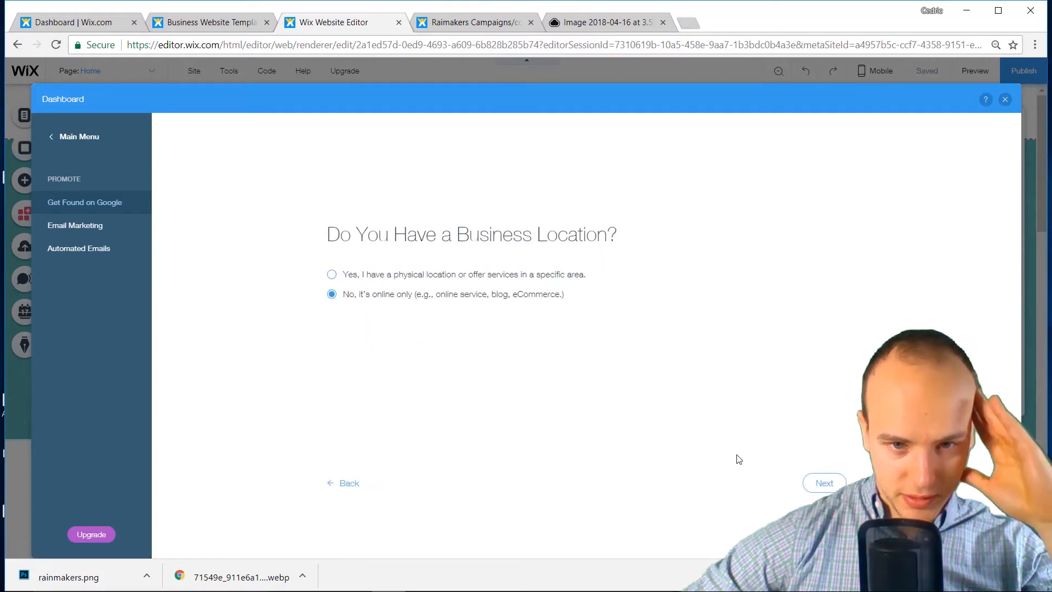
left_click(822, 483)
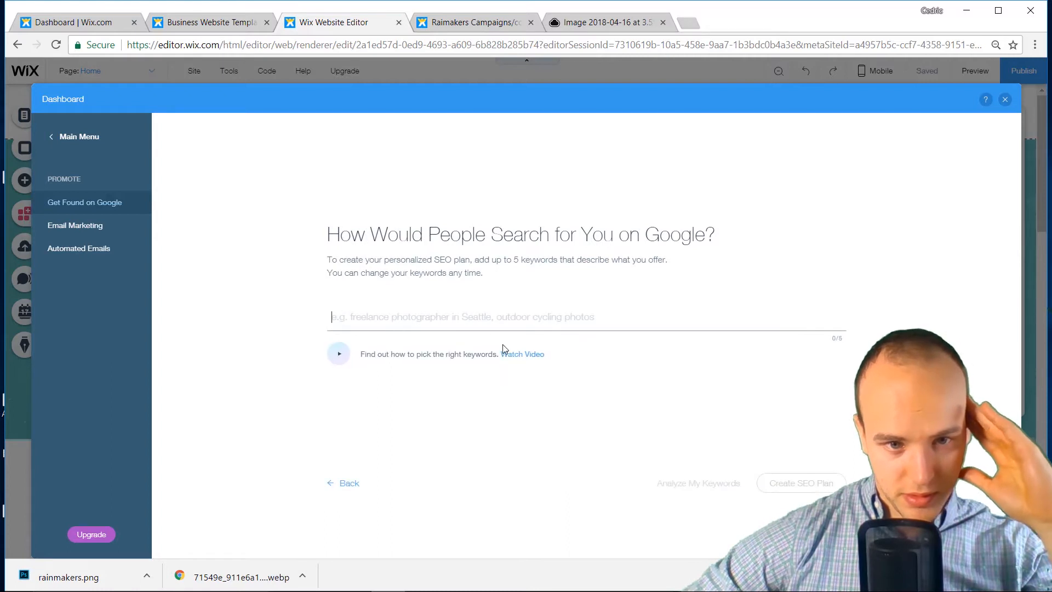
type("L")
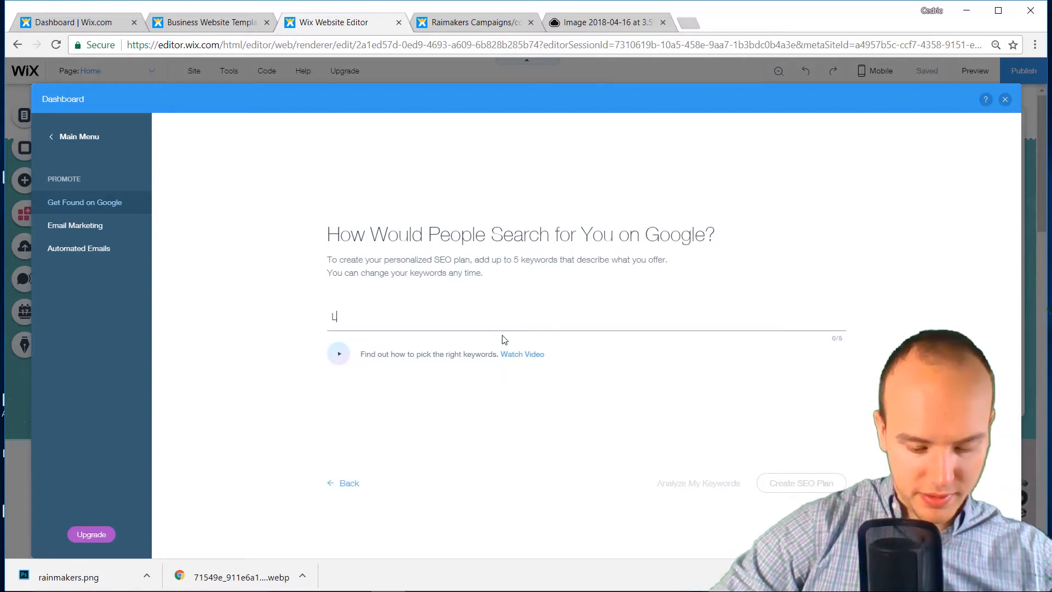
type("ondon Consu")
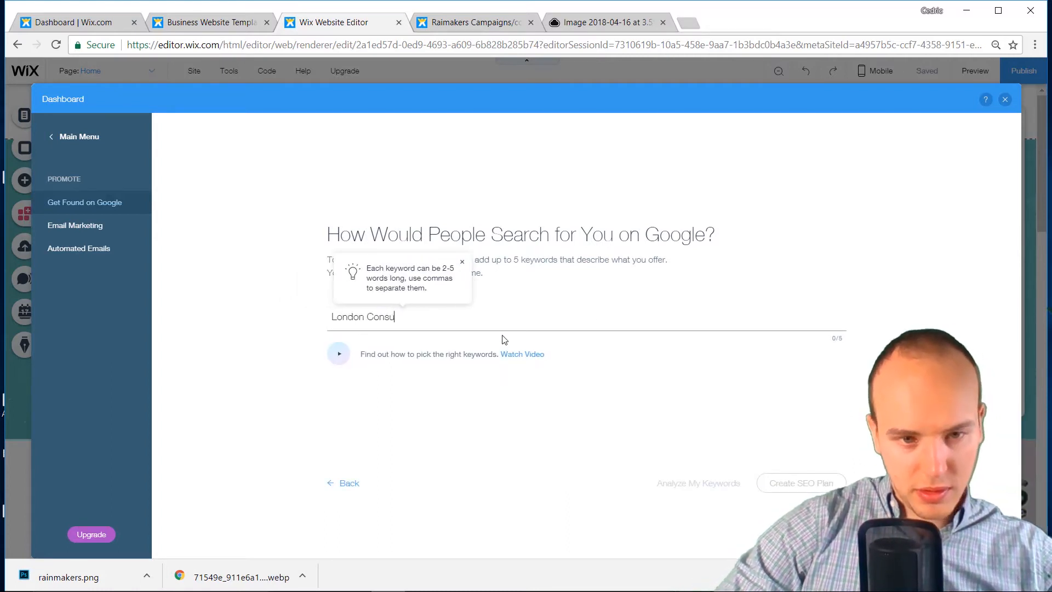
type("lting Rainmakers")
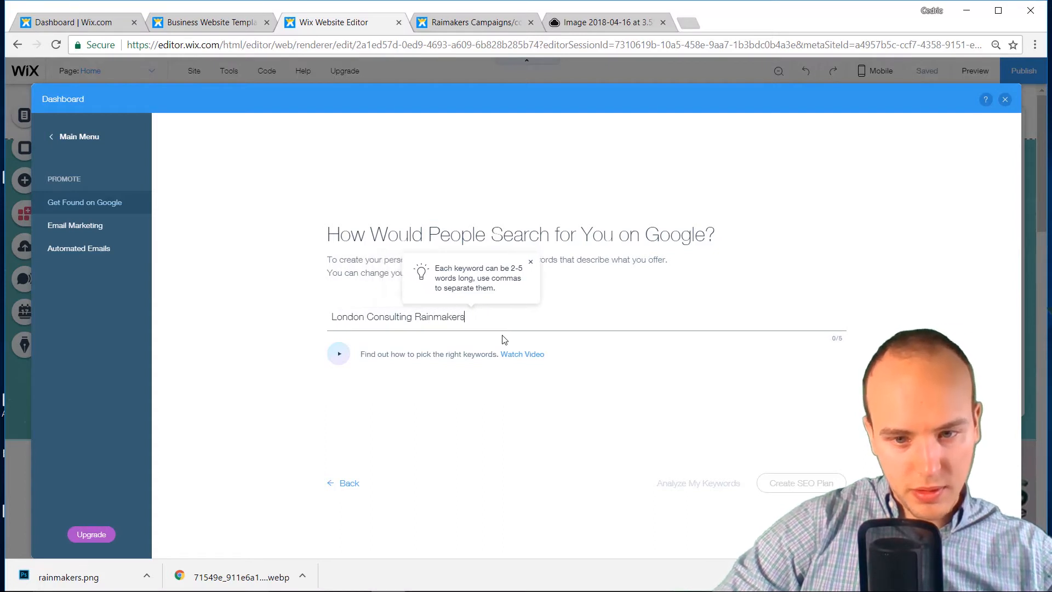
key("Return")
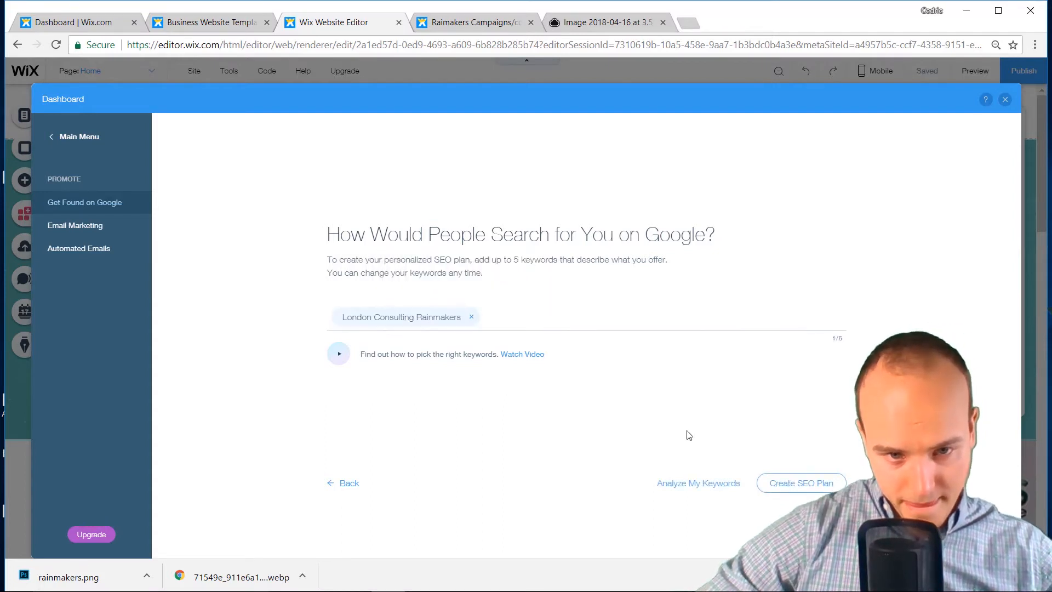
left_click(780, 484)
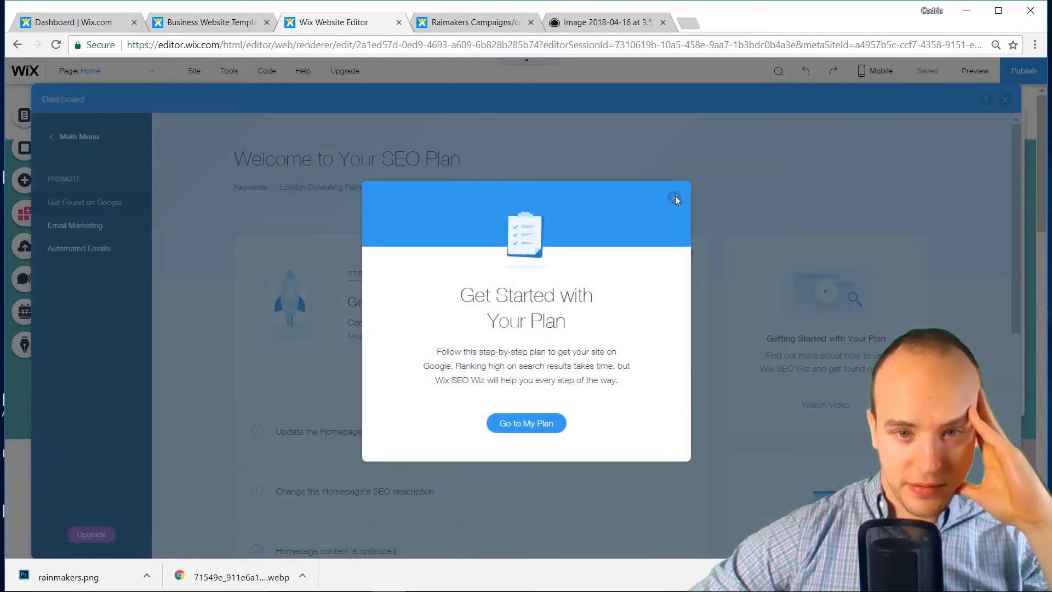
Dismiss the plan introduction and expand the 'Change the Homepage's SEO description' task (50–320 characters)
left_click(674, 198)
scroll(666, 244, "down", 3)
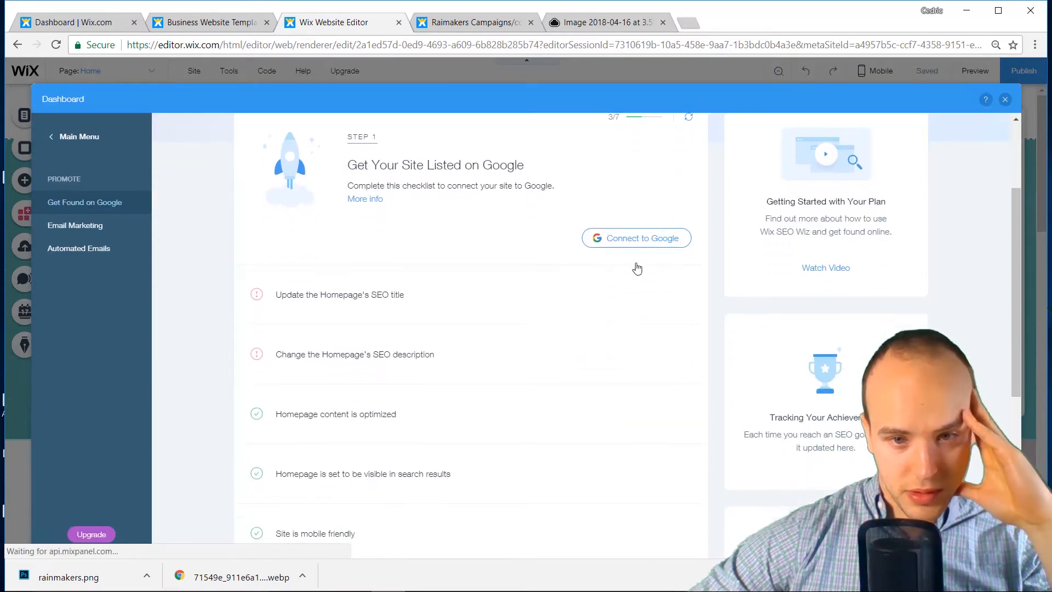
left_click(413, 354)
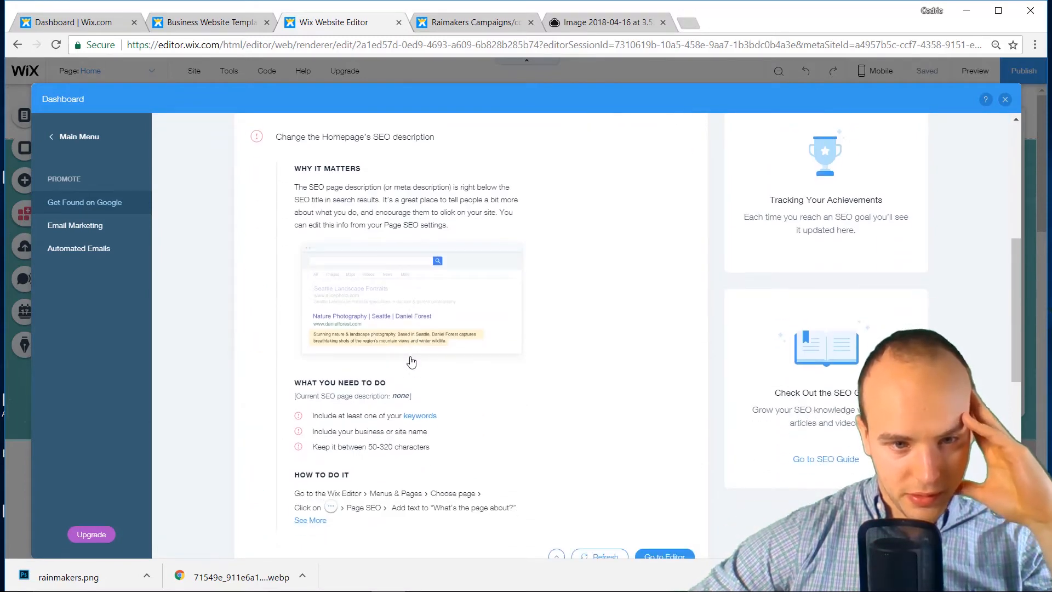
scroll(412, 362, "down", 1)
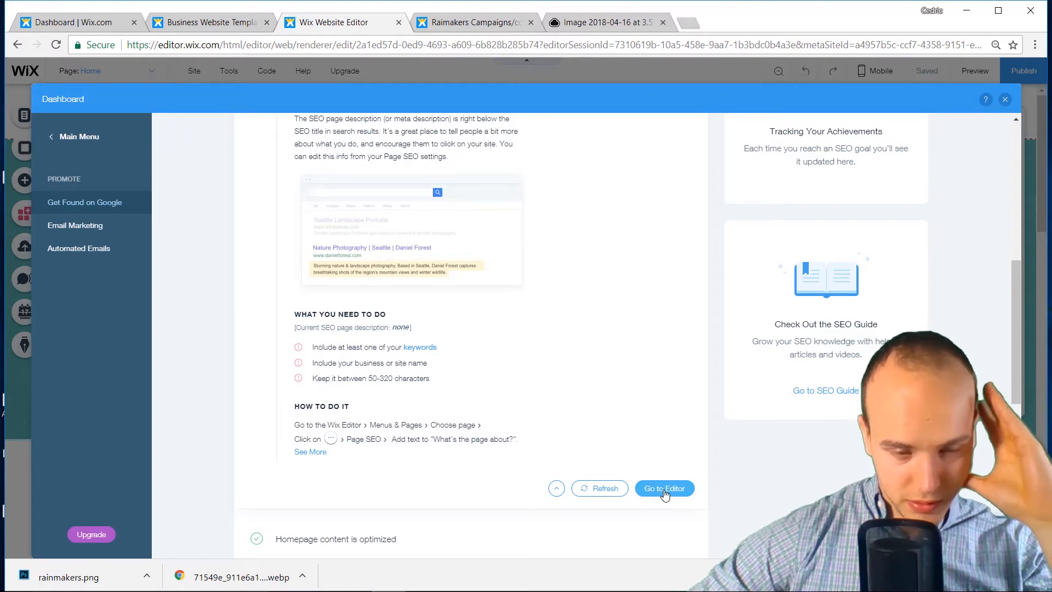
Open the Home page's SEO (Google) settings and begin typing the title 'Rainmaker London Consultin'
left_click(1005, 101)
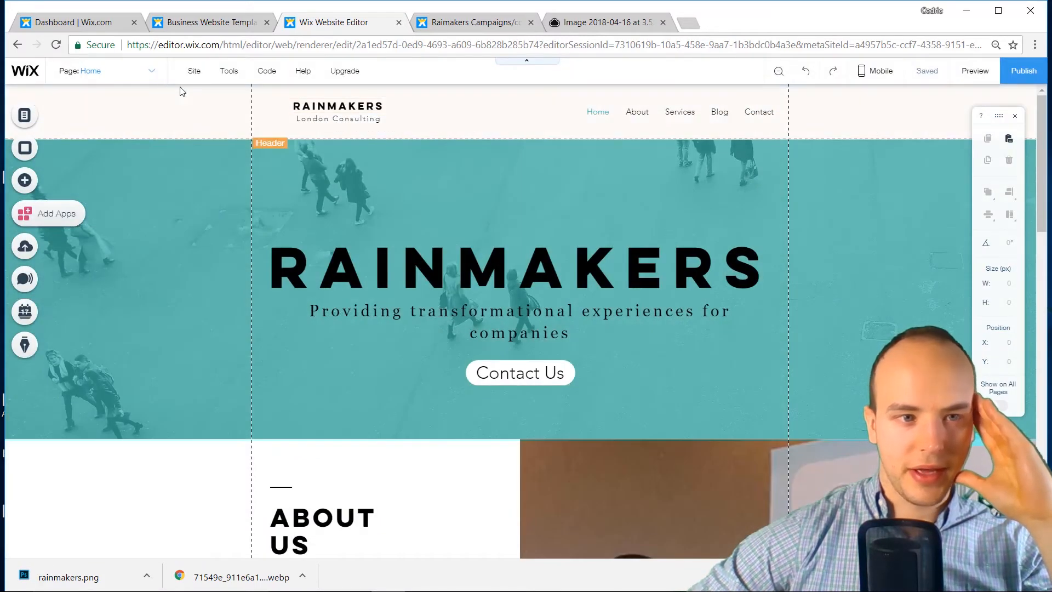
left_click(155, 71)
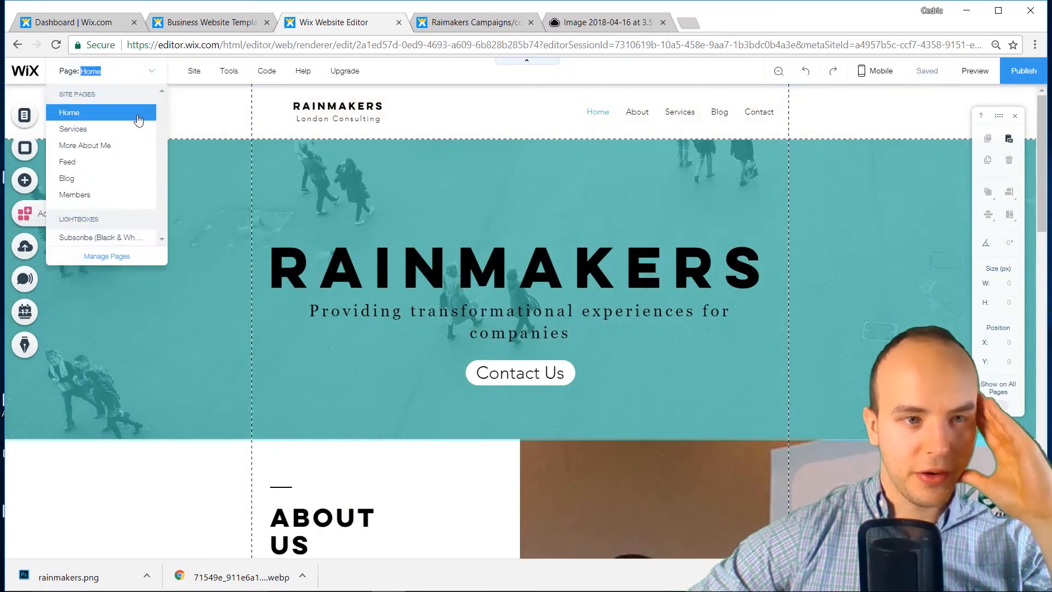
left_click(27, 120)
left_click(25, 118)
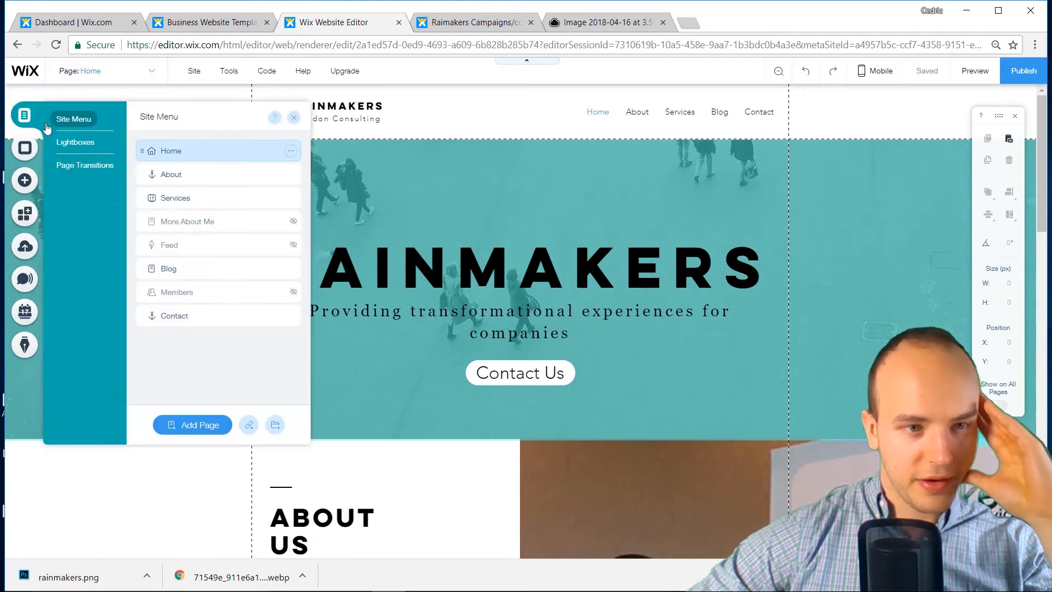
left_click(290, 150)
left_click(331, 167)
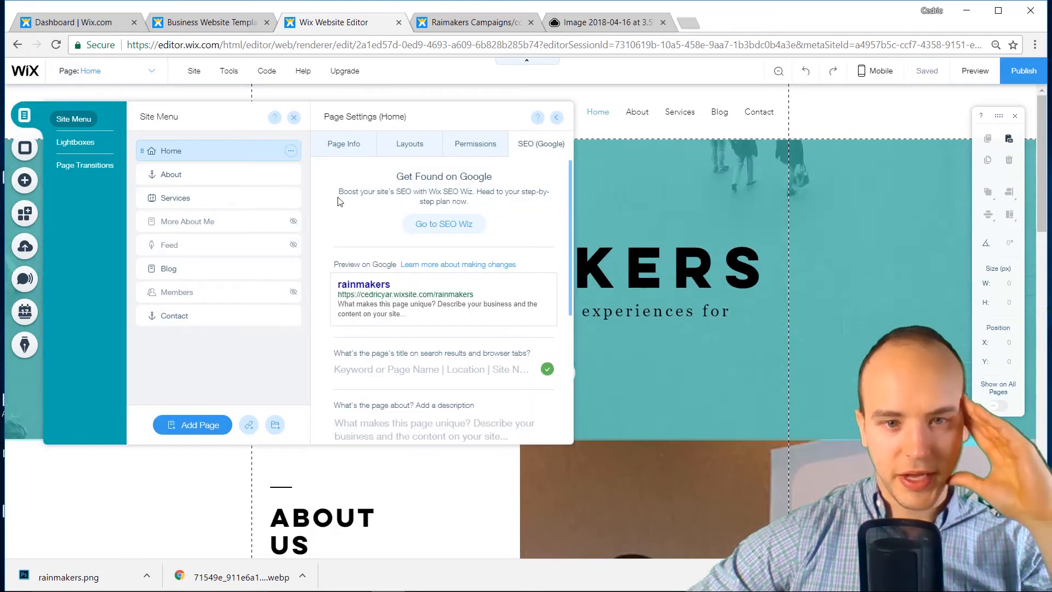
left_click(405, 375)
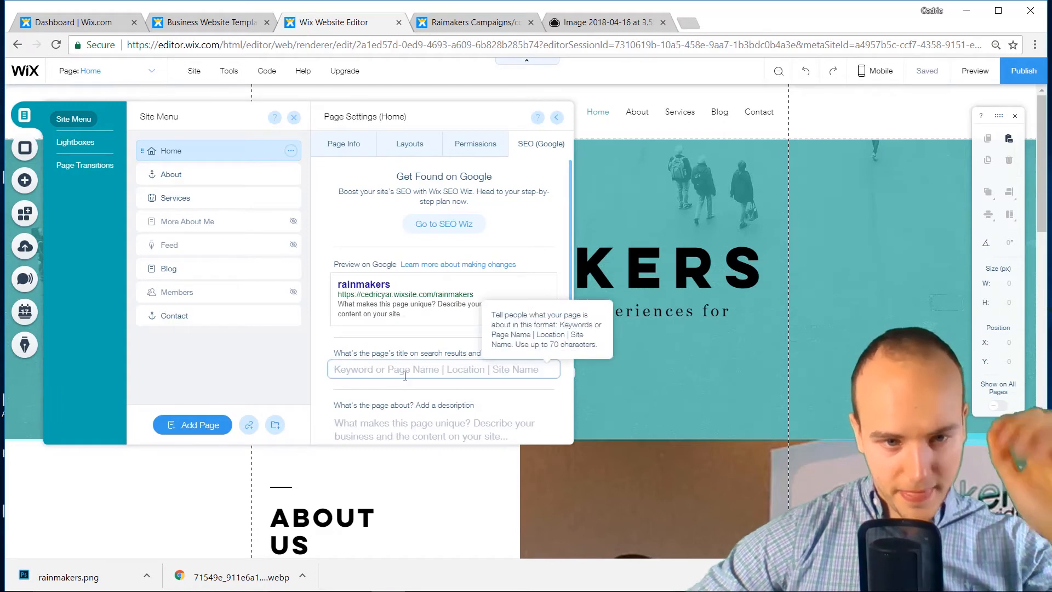
type("RAin")
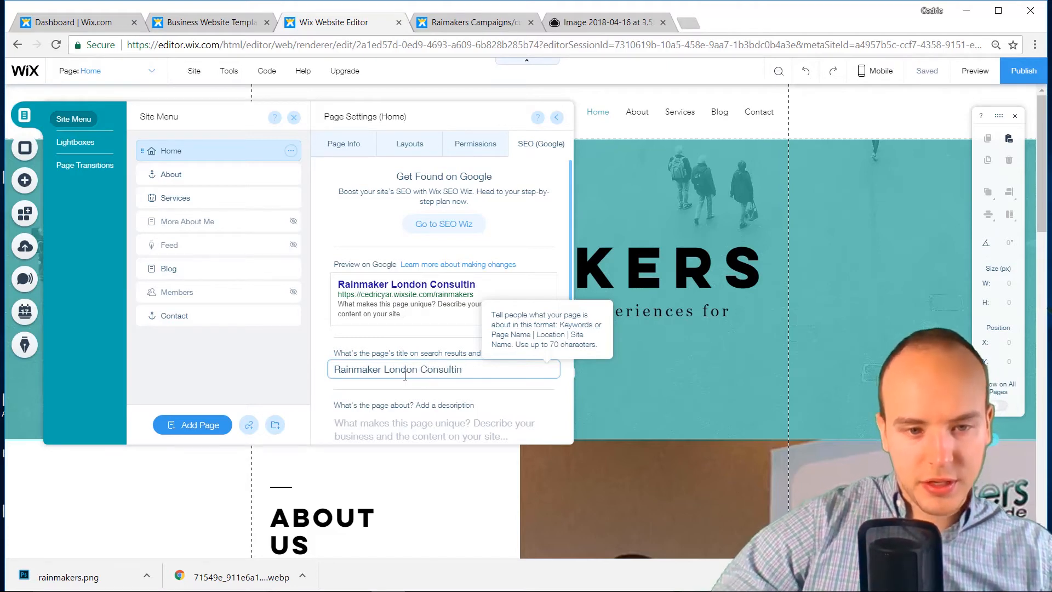
Fill the Home SEO description with the Our Vision sentence copied from the old Mission page
scroll(405, 375, "down", 3)
left_click(394, 306)
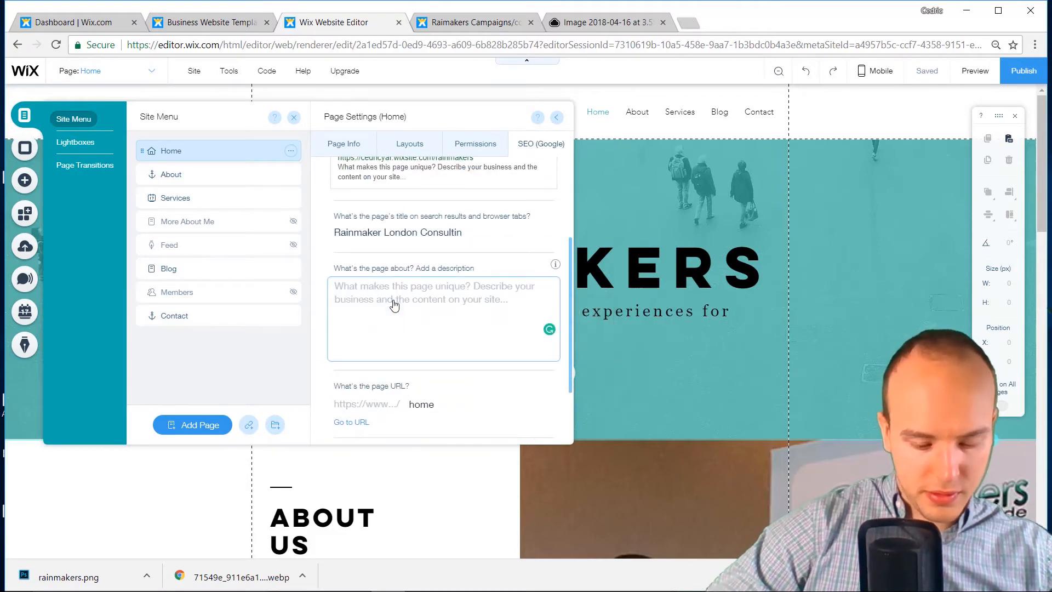
type("Ra")
key("BackSpace")
key("BackSpace")
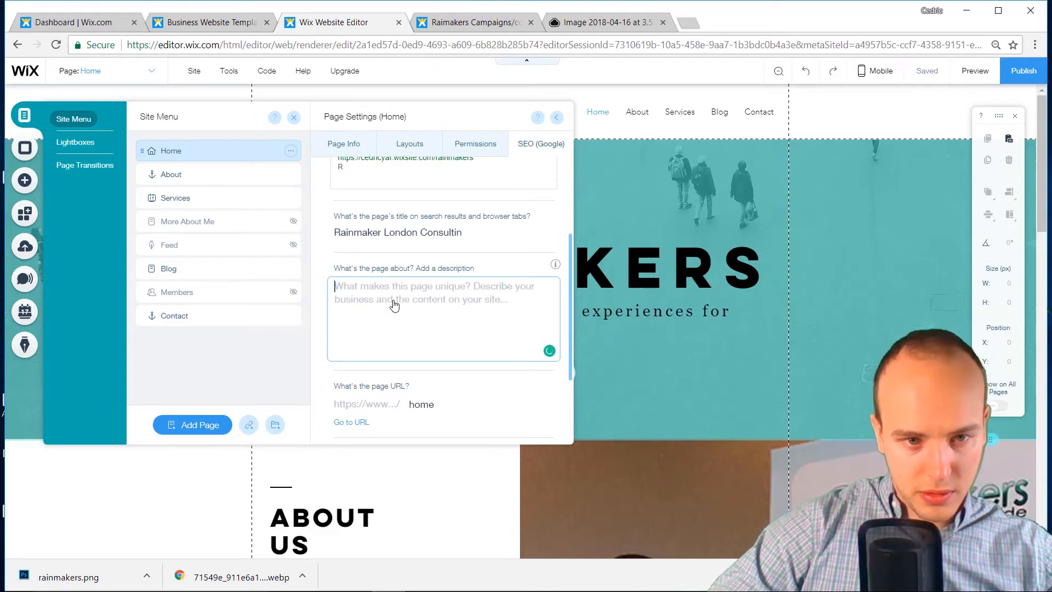
type("We bring")
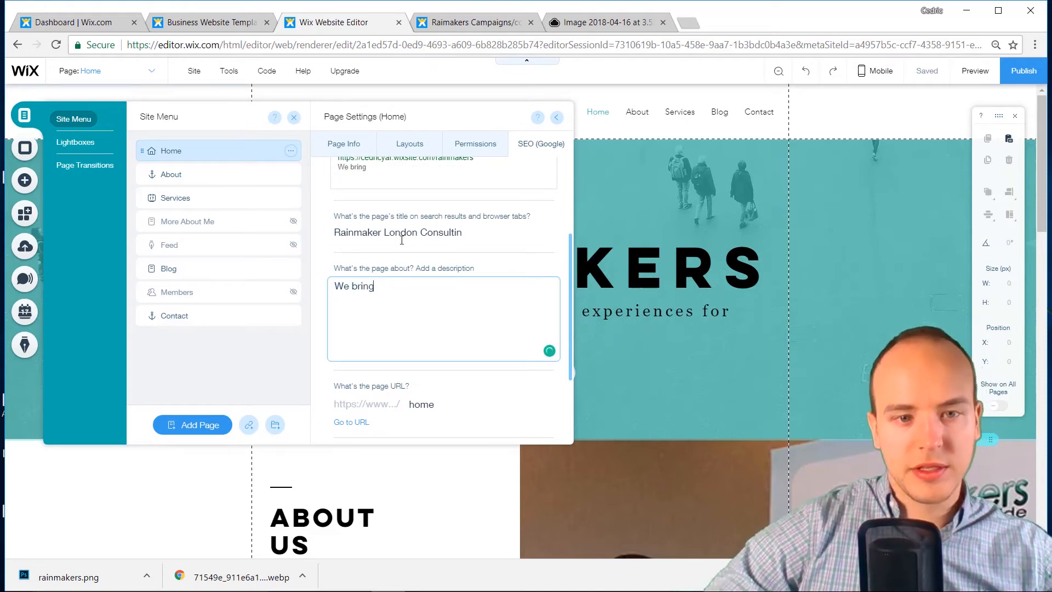
left_click(471, 21)
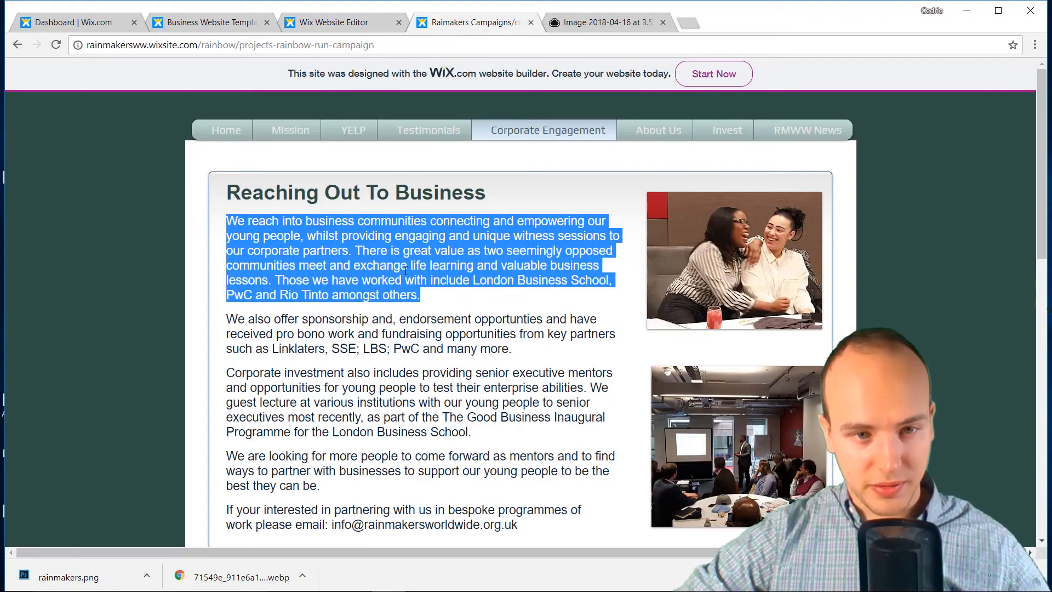
left_click(281, 133)
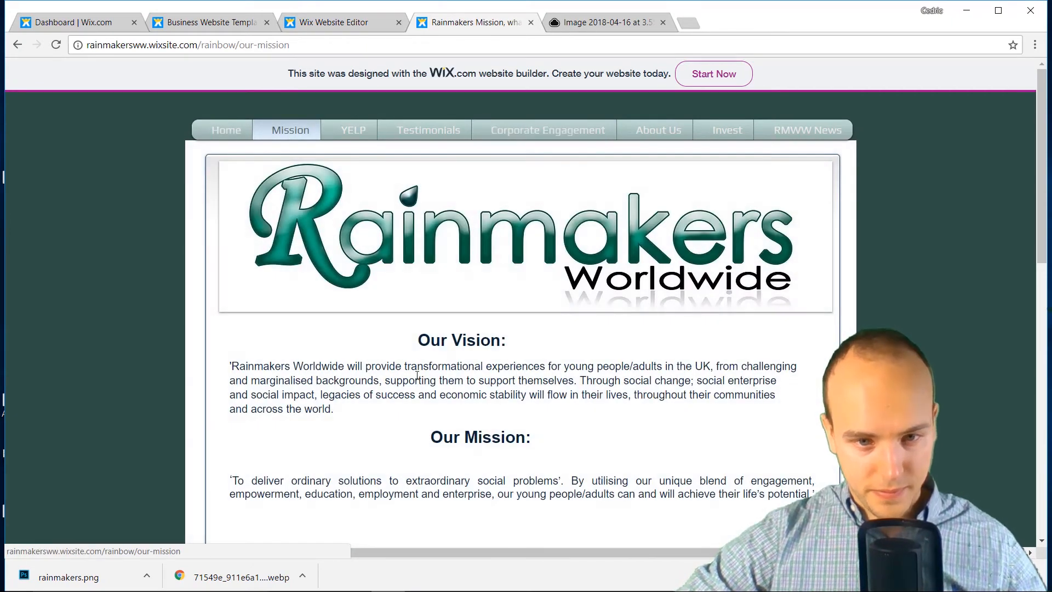
left_click_drag(367, 366, 577, 384)
key("ctrl+c")
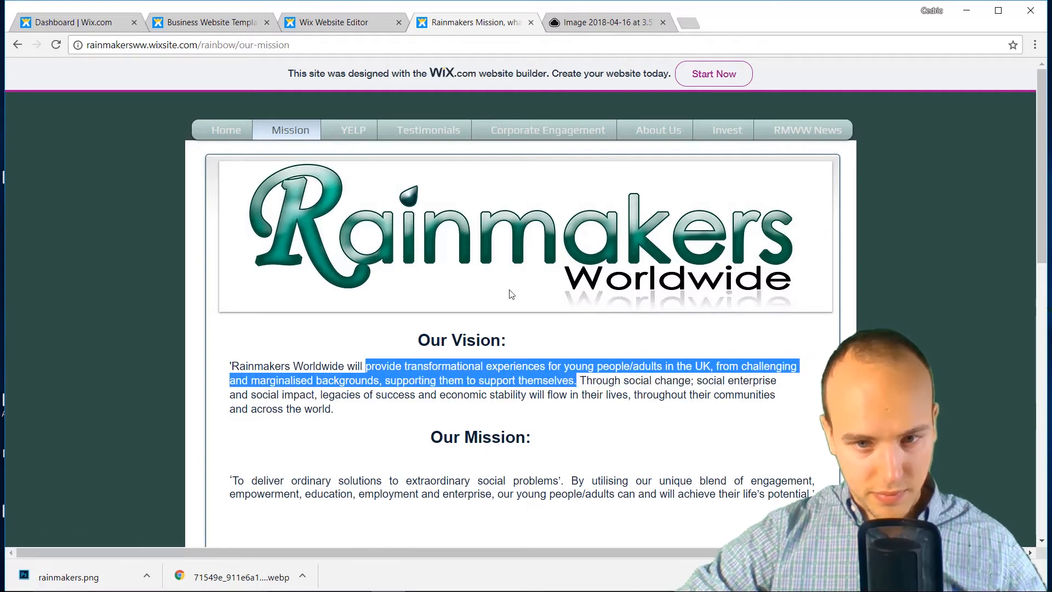
left_click(332, 24)
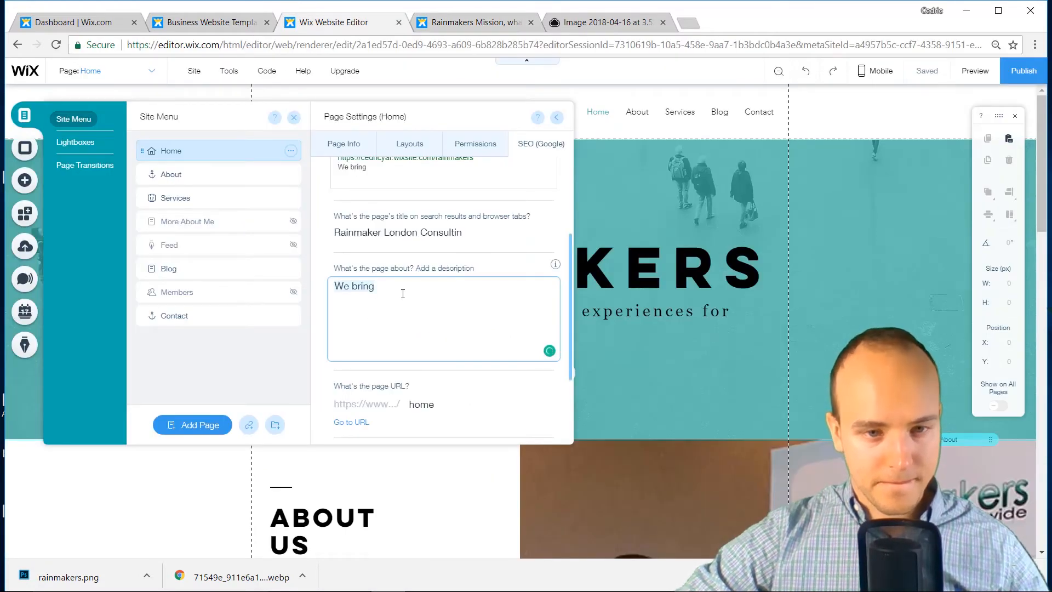
key("ctrl+a")
key("ctrl+v")
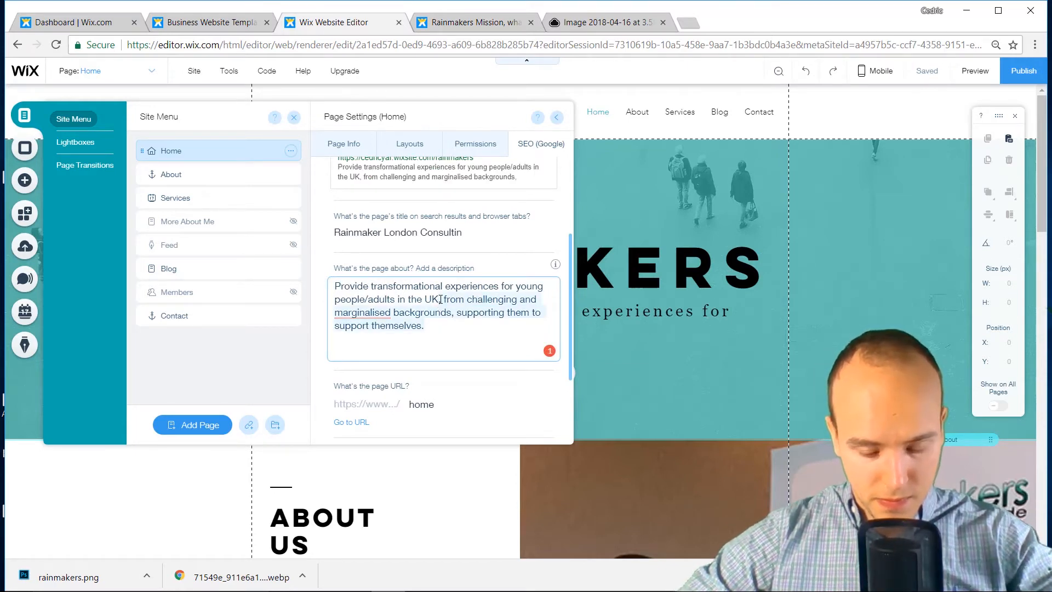
key("BackSpace")
Finish the description and enter the keywords 'Rainmakers London'
scroll(387, 312, "up", 1)
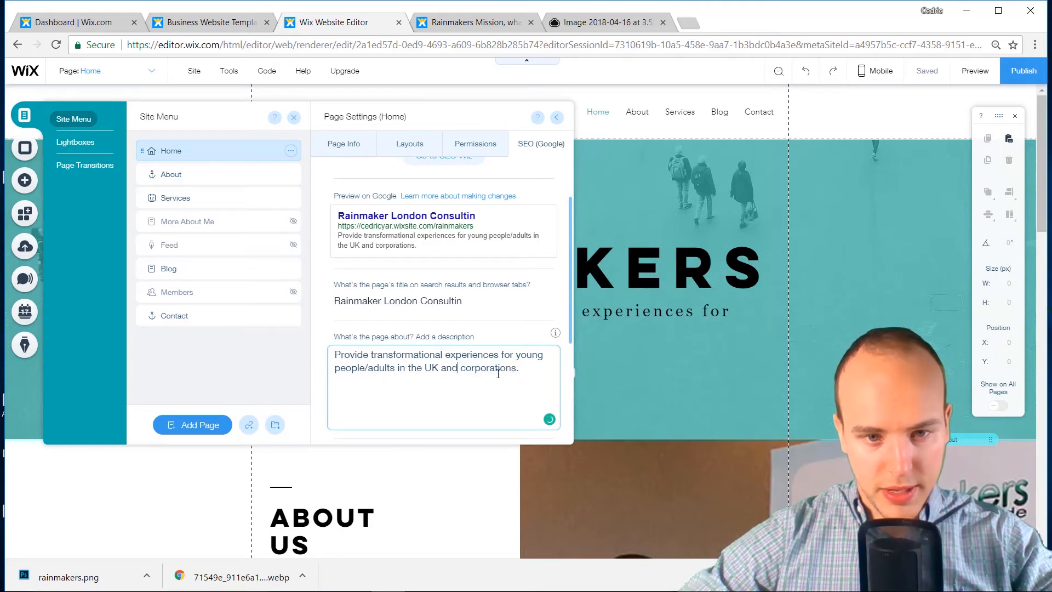
scroll(423, 237, "down", 3)
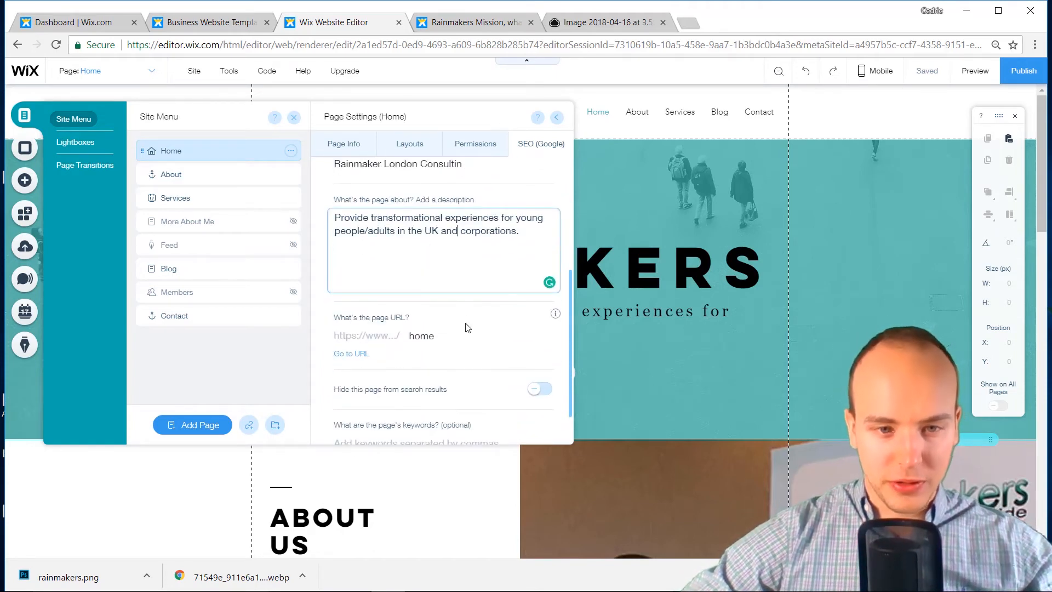
left_click(487, 319)
scroll(450, 374, "down", 1)
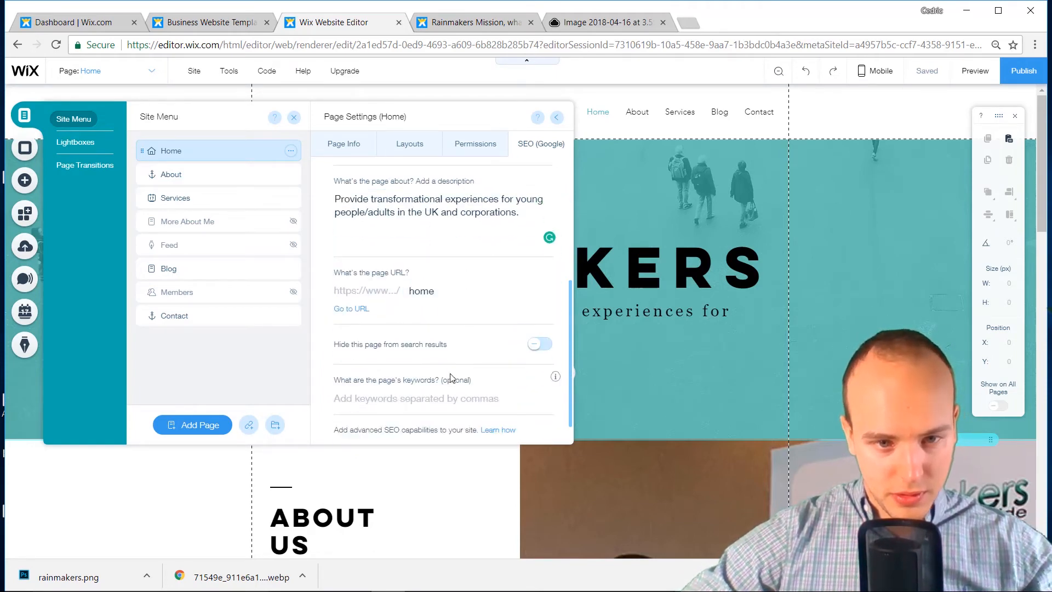
left_click(461, 402)
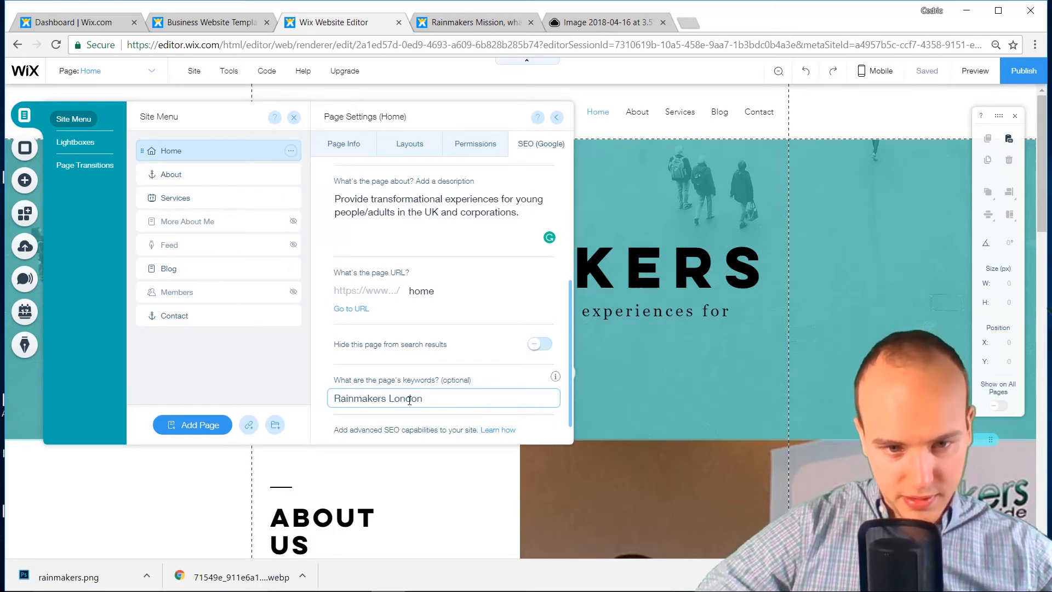
scroll(410, 400, "up", 5)
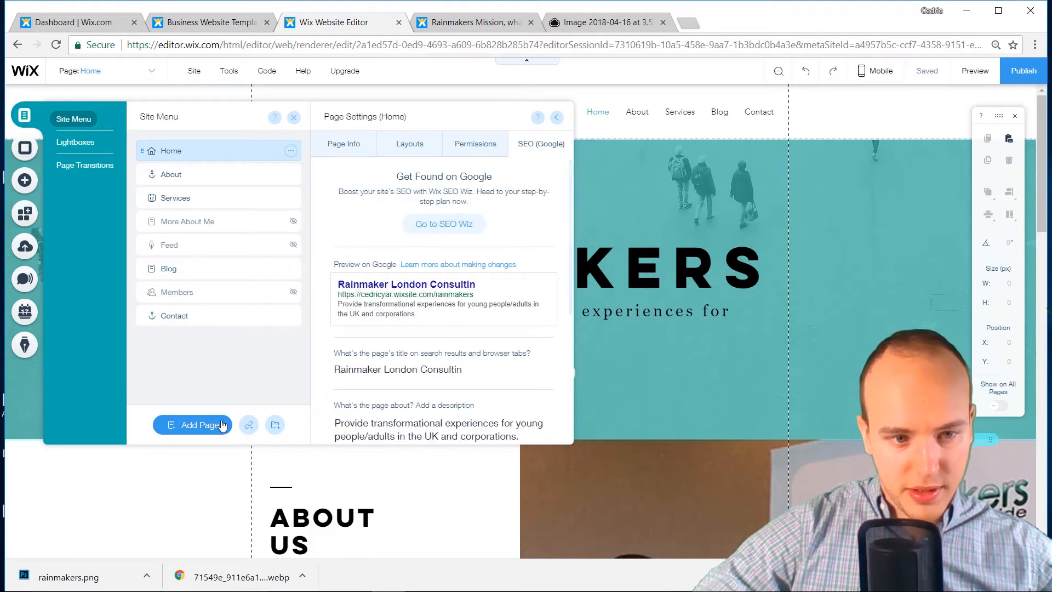
Close the Home page settings, save the site and dismiss the 'Your changes were saved' dialog
left_click(558, 119)
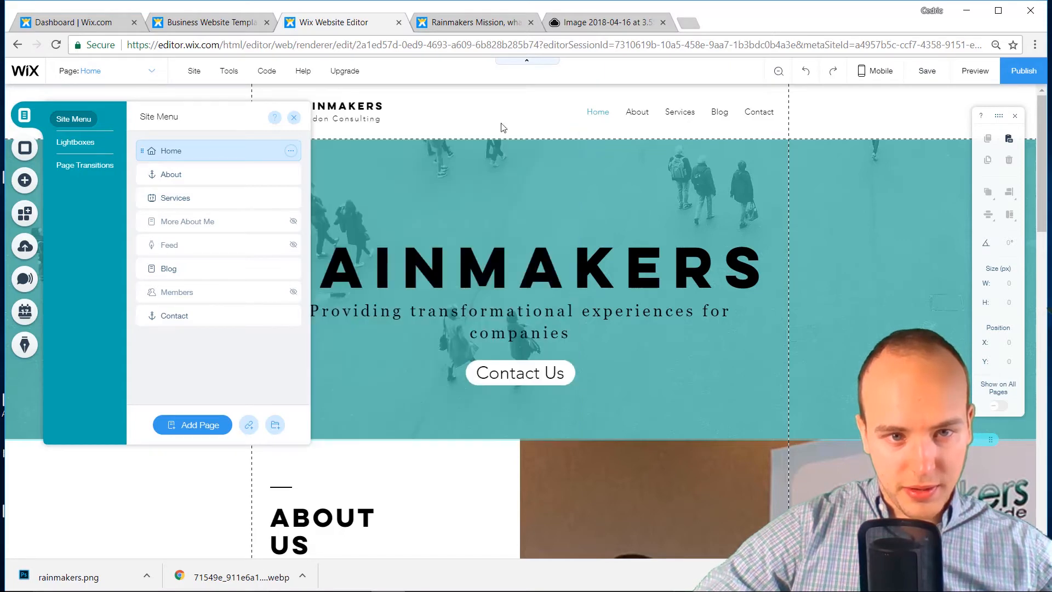
left_click(923, 72)
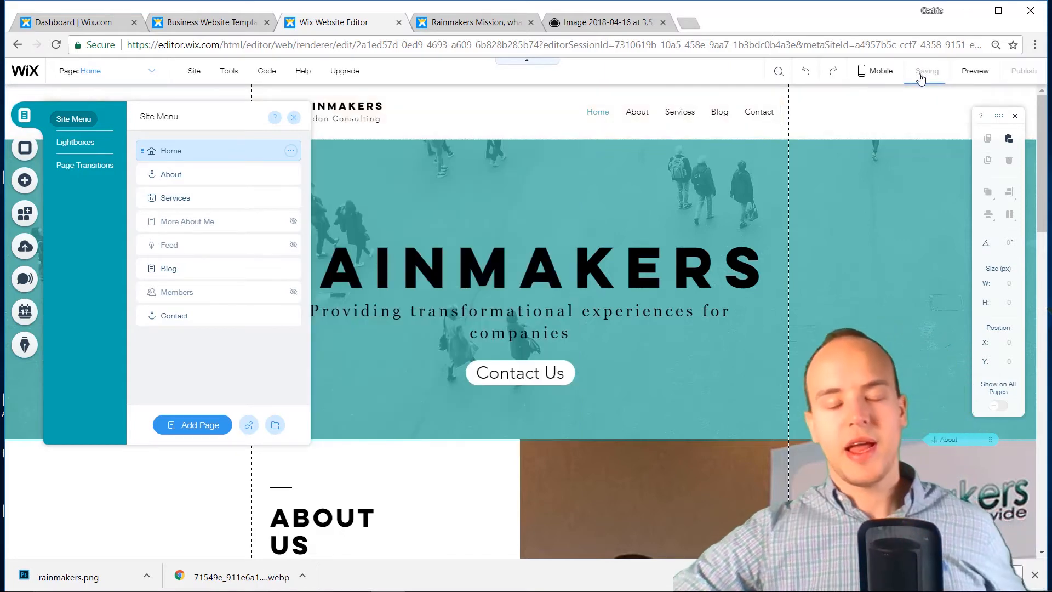
left_click(623, 180)
left_click(508, 27)
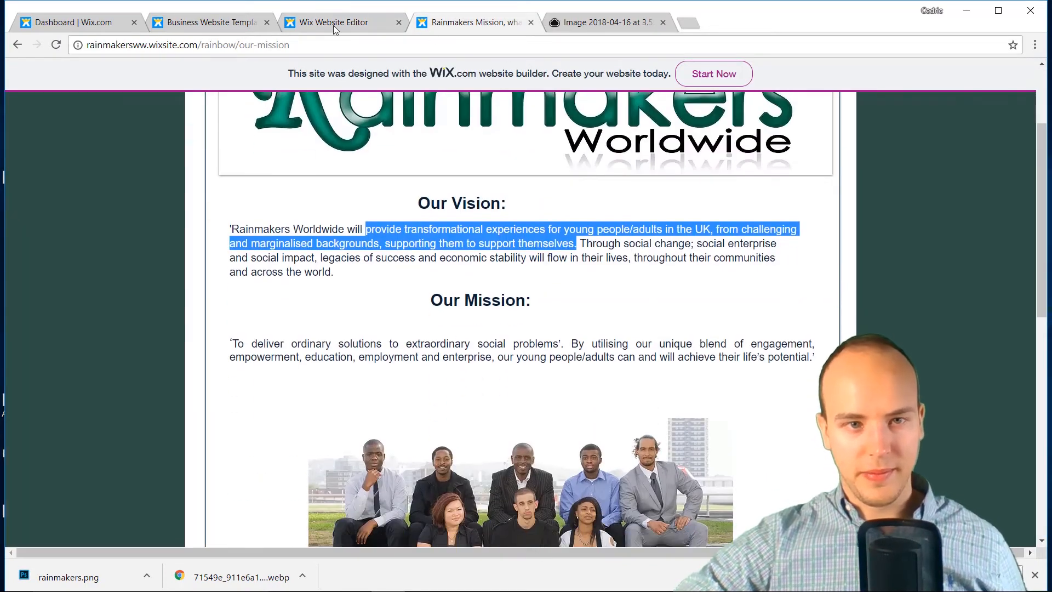
left_click(335, 27)
left_click(198, 29)
left_click(329, 22)
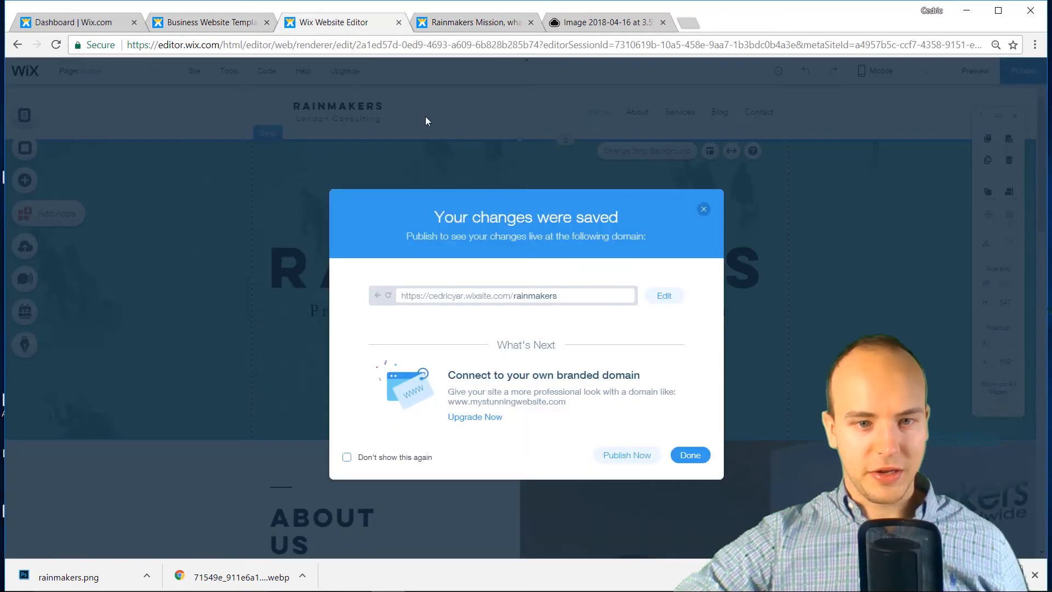
left_click(704, 210)
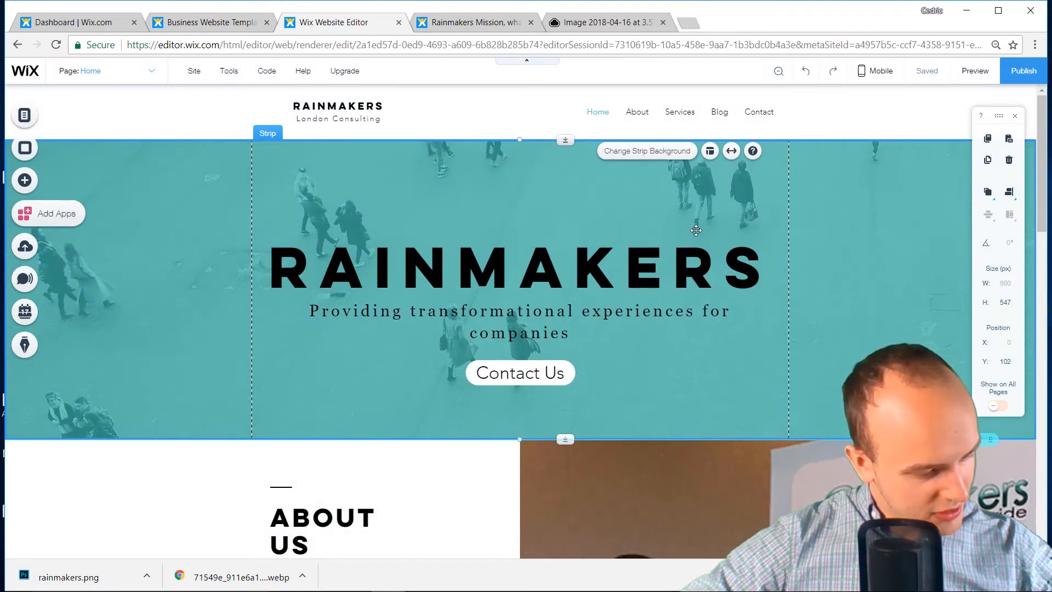
Reposition the About Us section and strips to leave an empty band below the Contact Us hero
scroll(696, 230, "down", 4)
scroll(675, 391, "up", 3)
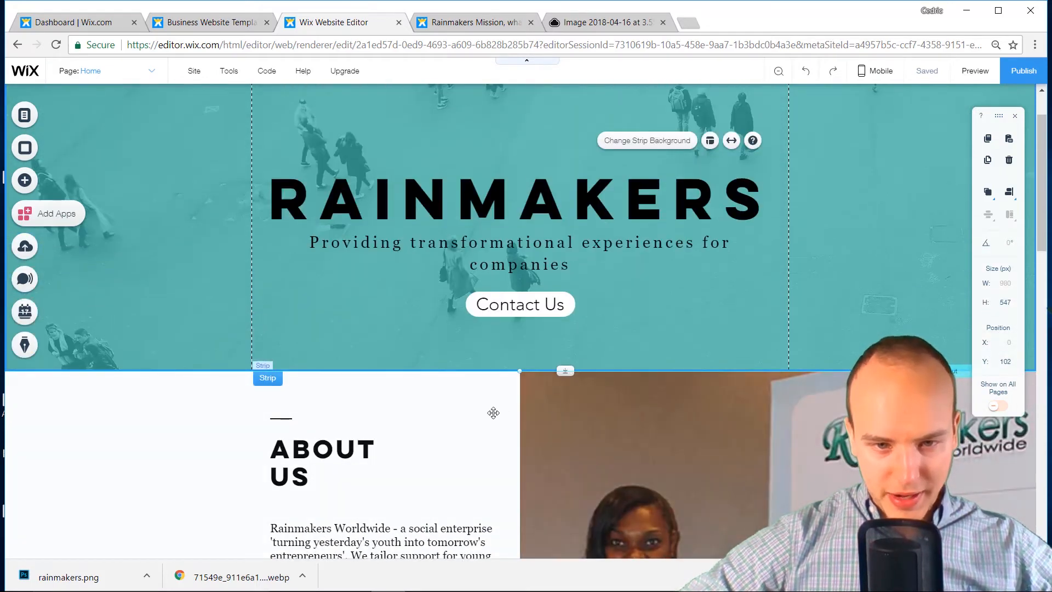
left_click_drag(493, 412, 491, 482)
scroll(492, 482, "down", 10)
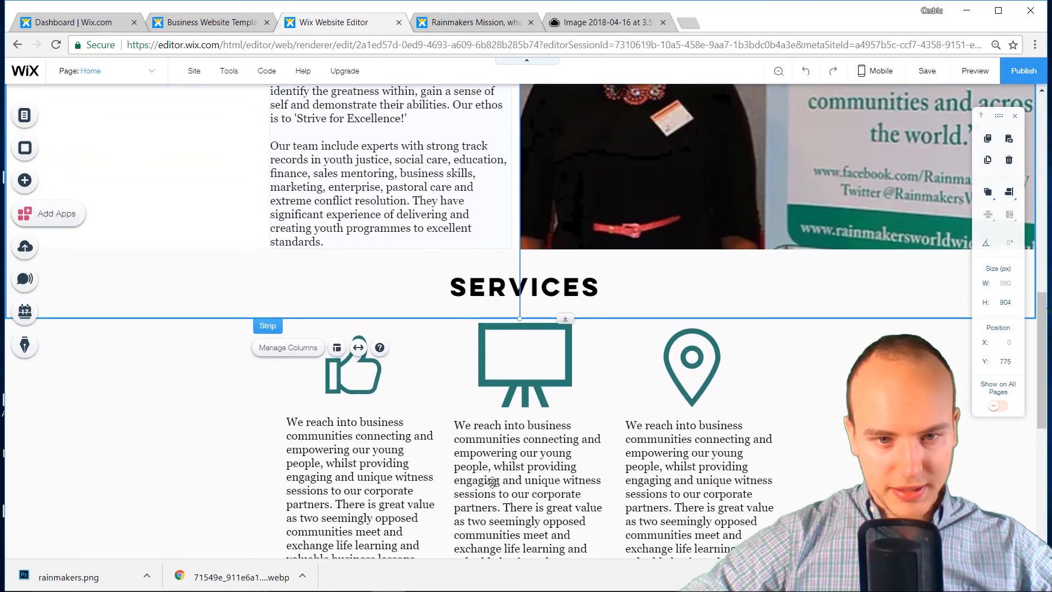
scroll(484, 333, "up", 8)
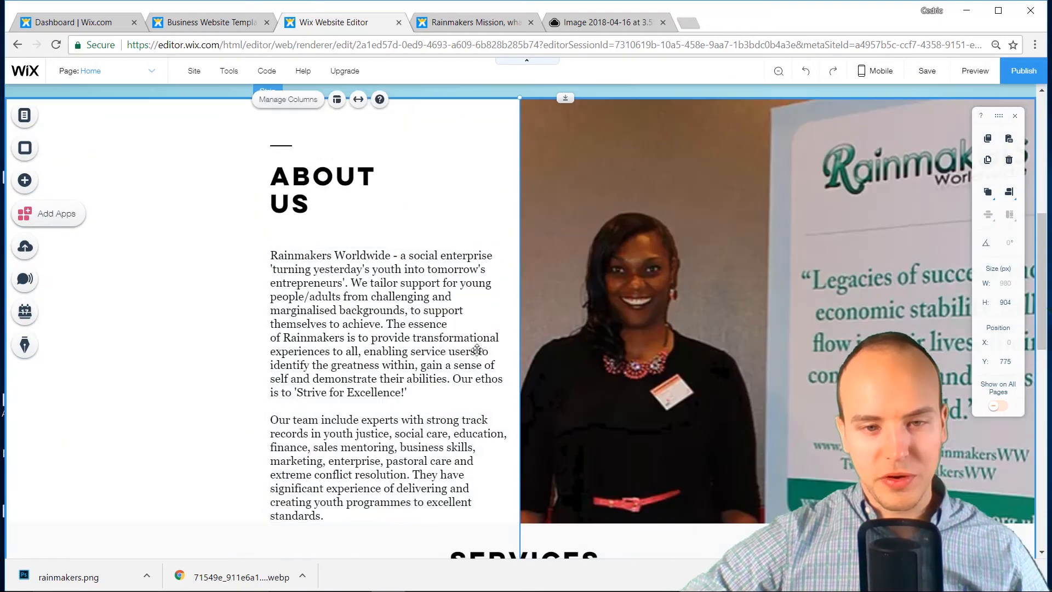
left_click_drag(485, 333, 485, 266)
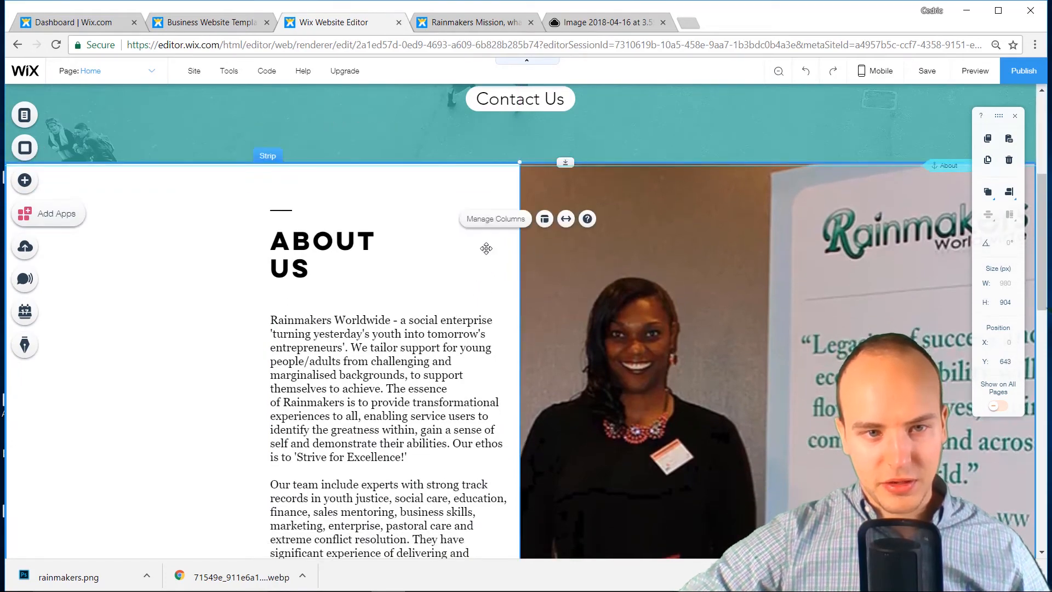
scroll(483, 258, "down", 5)
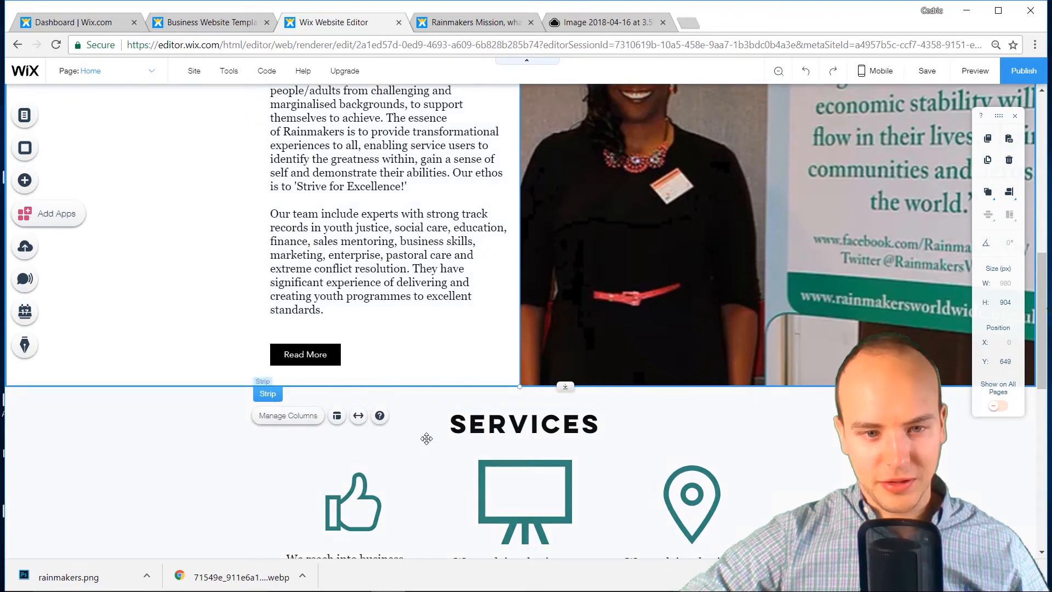
scroll(200, 426, "down", 10)
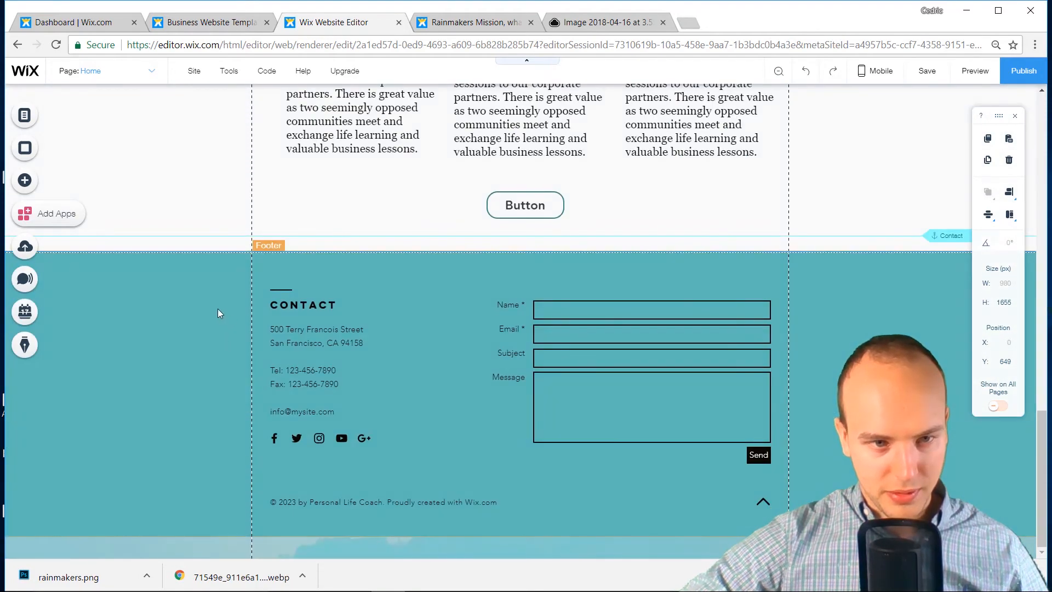
left_click_drag(218, 313, 223, 290)
scroll(224, 296, "up", 15)
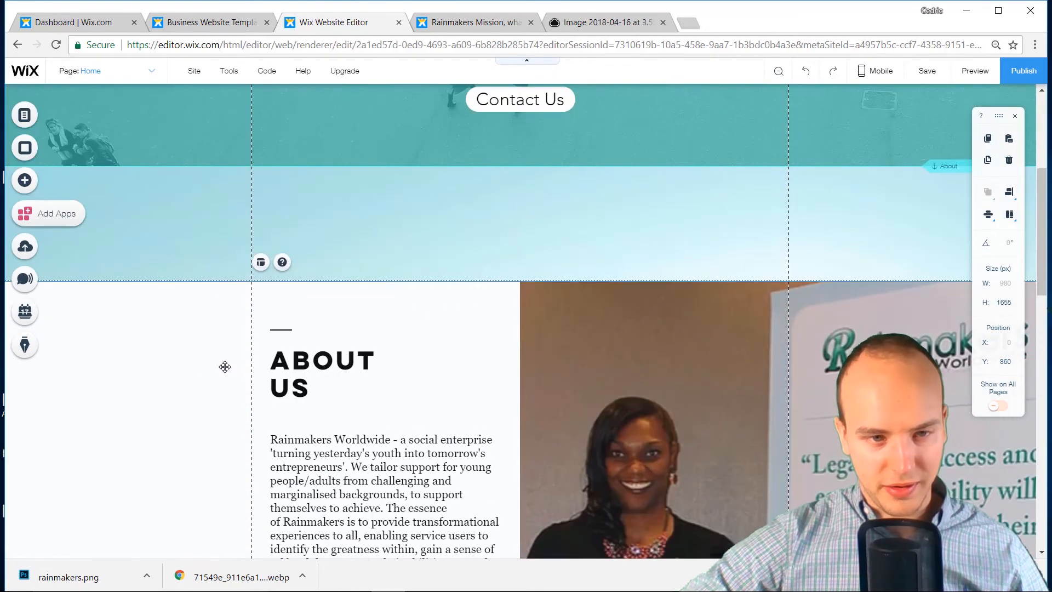
left_click_drag(224, 367, 206, 353)
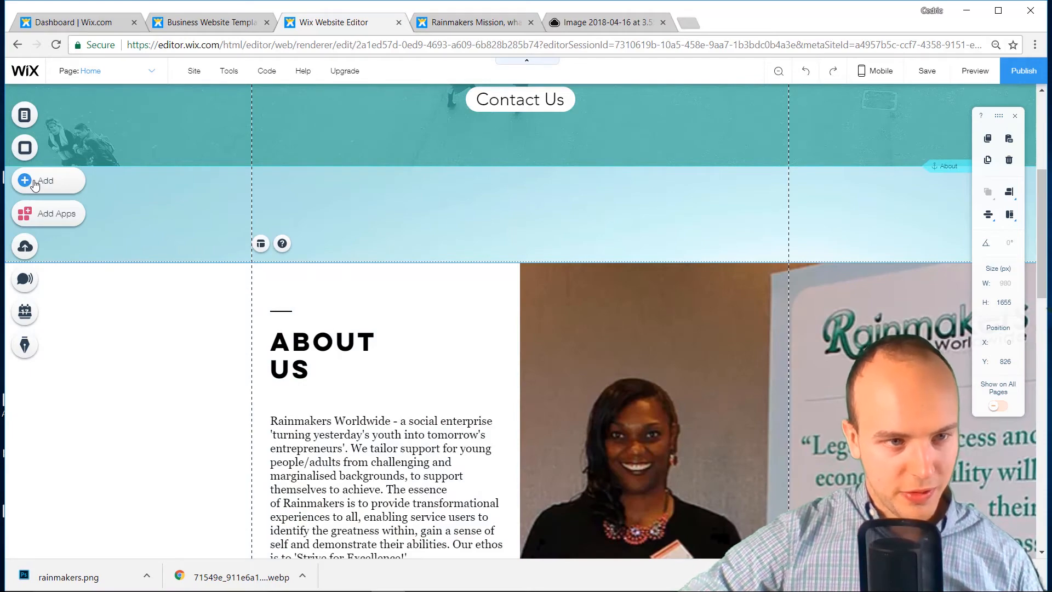
Drag the Showcase Strip full-width gallery from Add > Gallery into the band below the hero
left_click(34, 185)
mouse_move(81, 159)
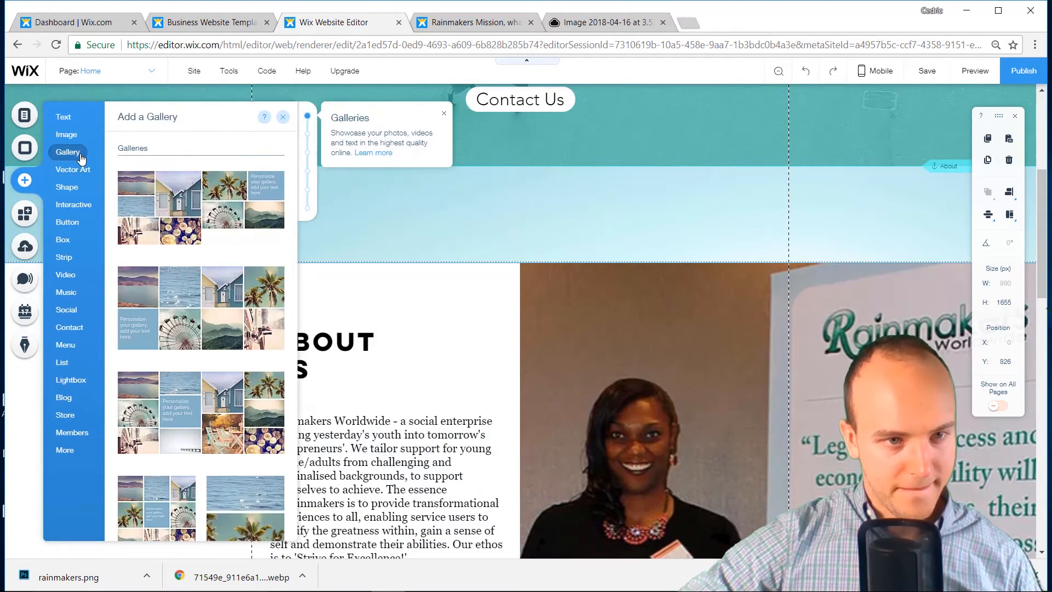
scroll(150, 245, "down", 10)
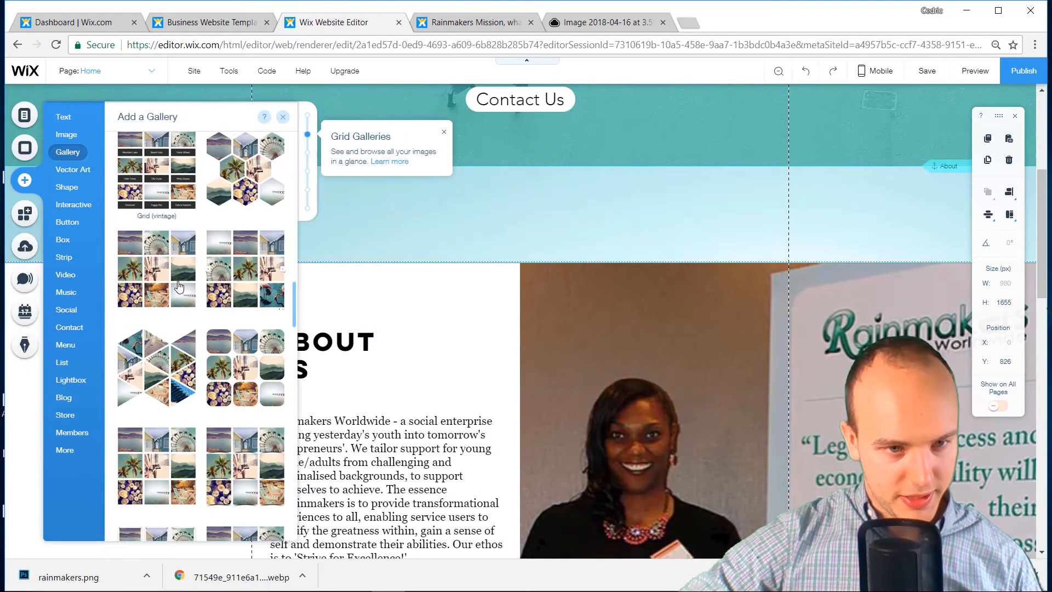
scroll(177, 283, "up", 1)
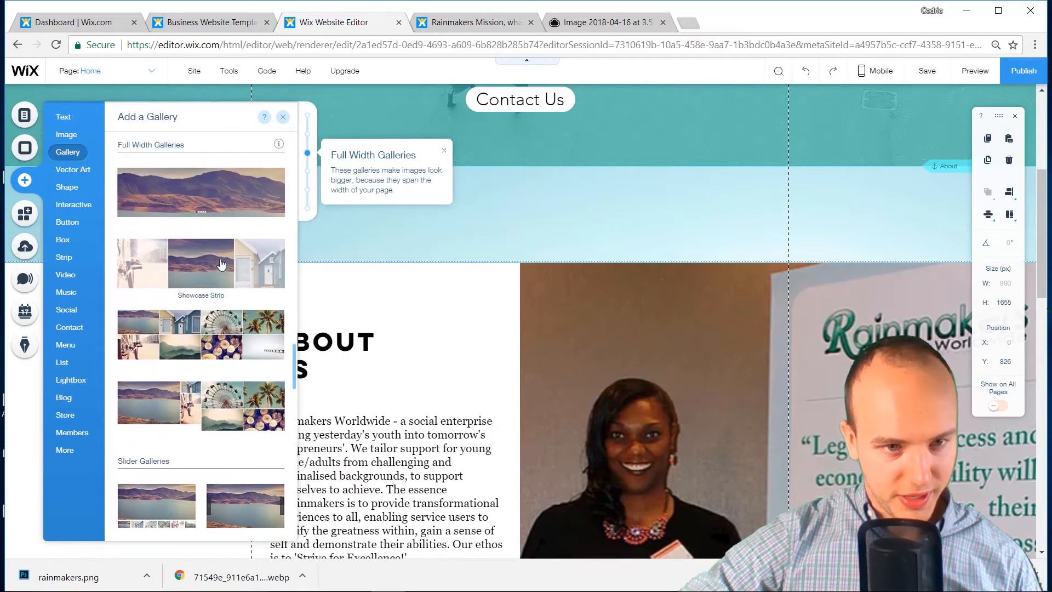
scroll(220, 264, "down", 1)
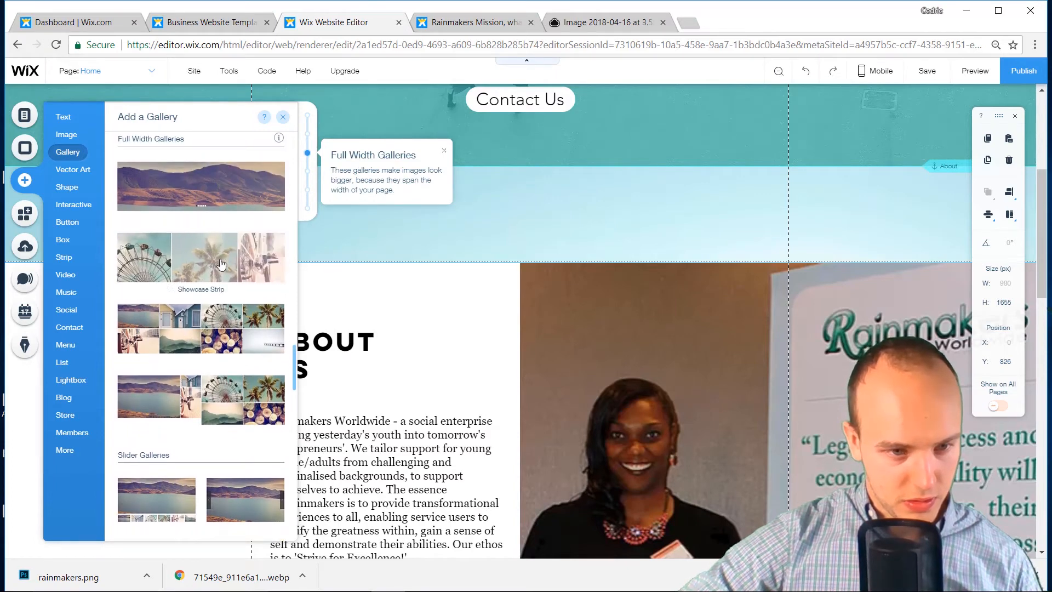
scroll(221, 265, "down", 7)
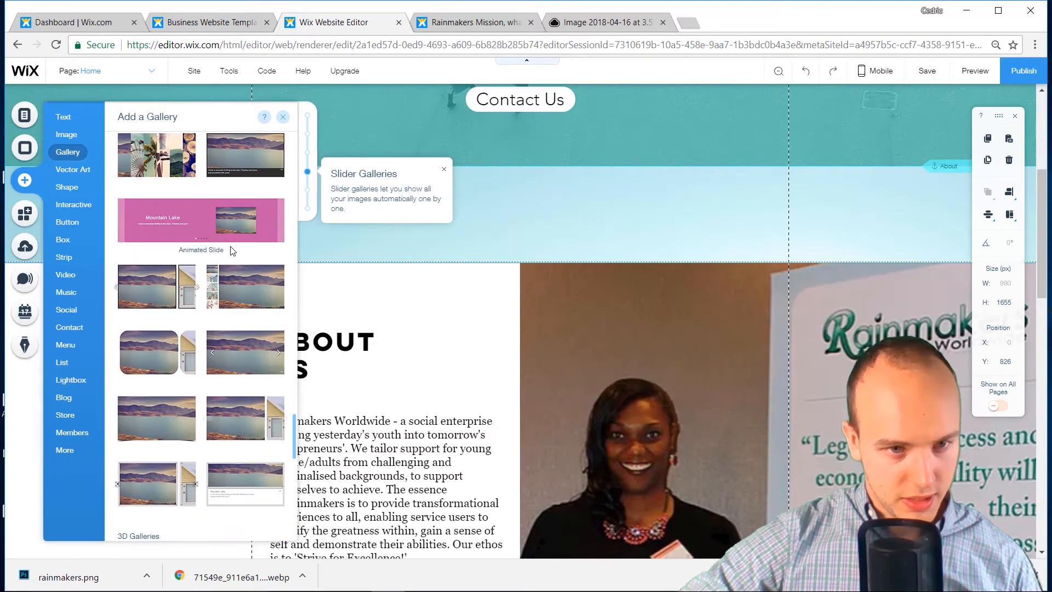
scroll(233, 252, "down", 10)
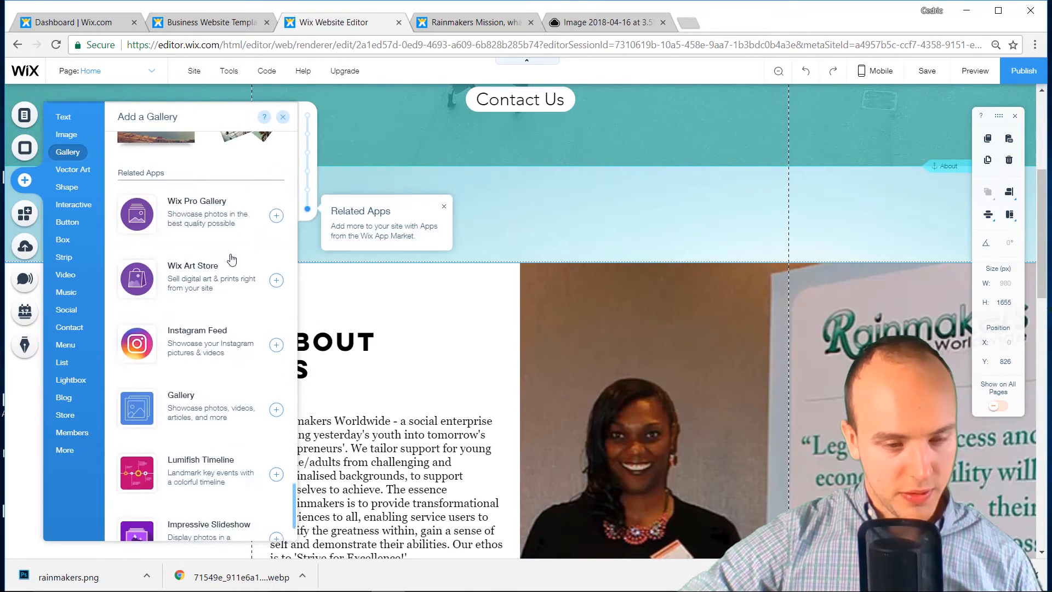
scroll(231, 259, "down", 3)
scroll(230, 261, "up", 20)
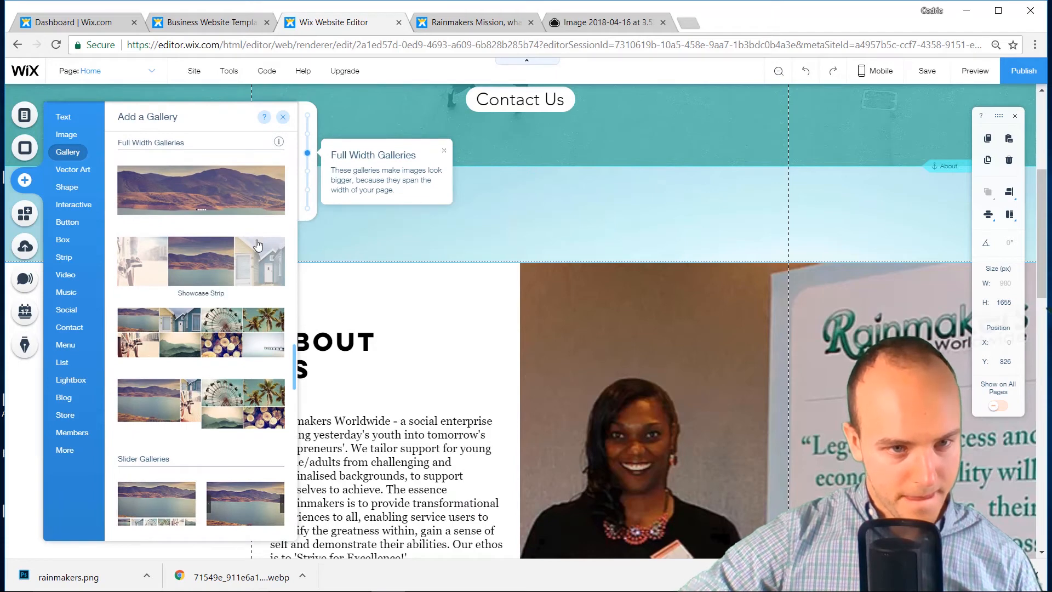
left_click_drag(251, 254, 529, 305)
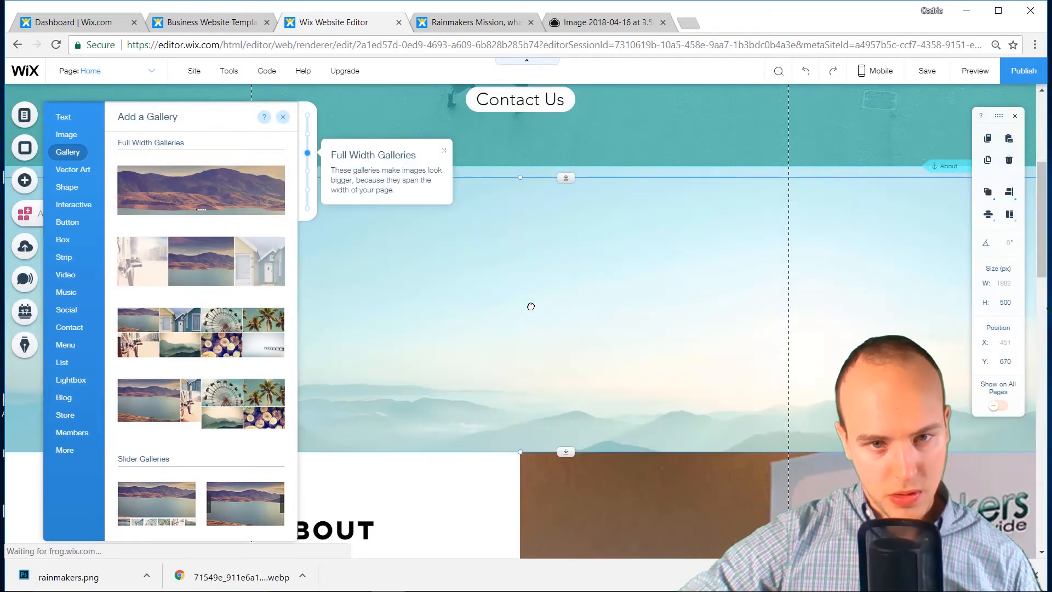
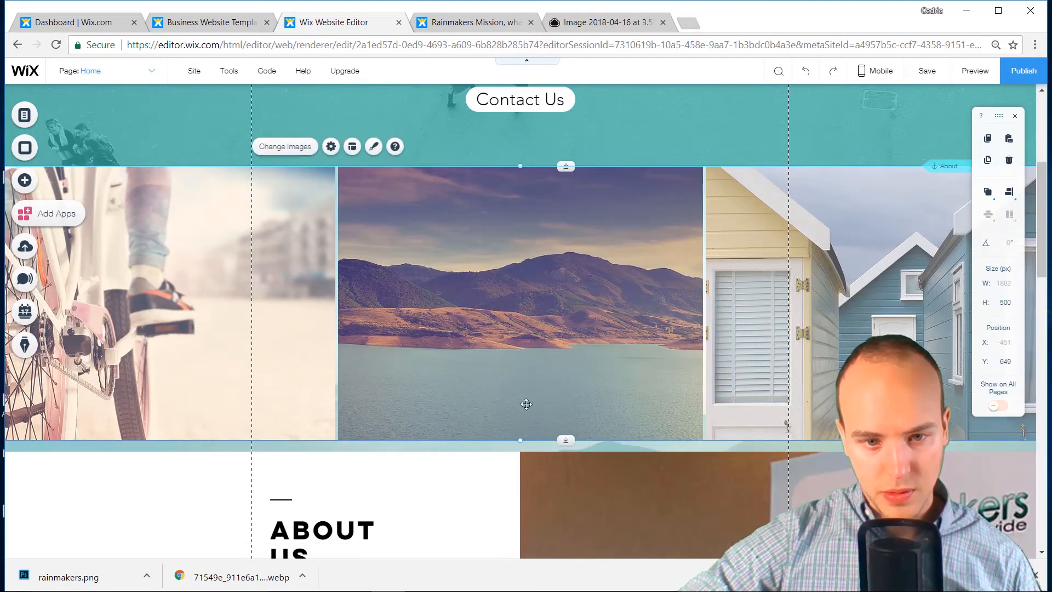
Shorten the Showcase Strip gallery to about 490 px tall
mouse_move(565, 446)
left_mouse_down()
mouse_move(565, 420)
mouse_move(561, 438)
left_mouse_up()
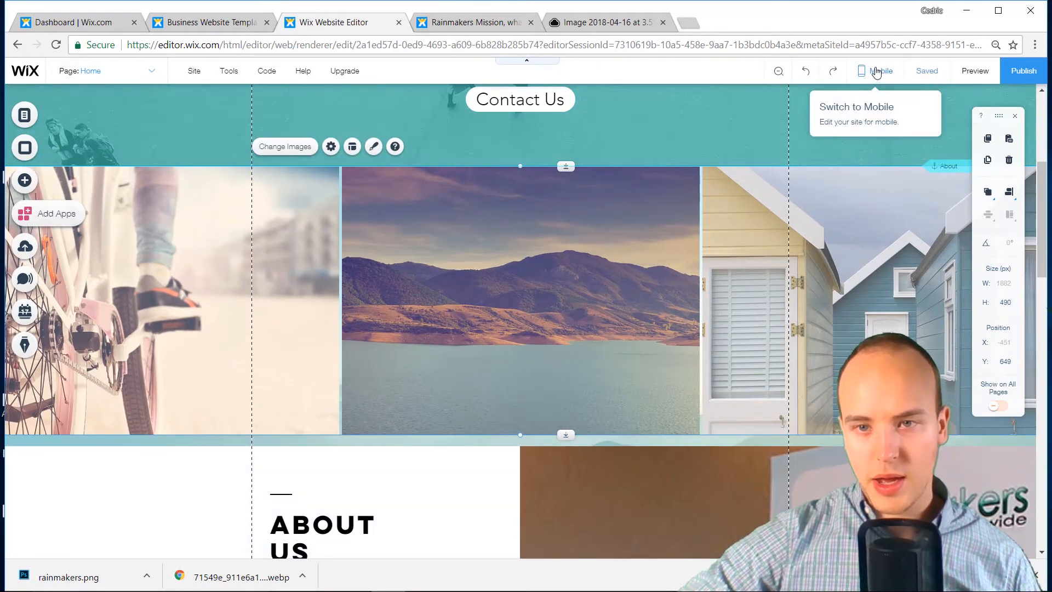
left_click(877, 71)
left_click(651, 137)
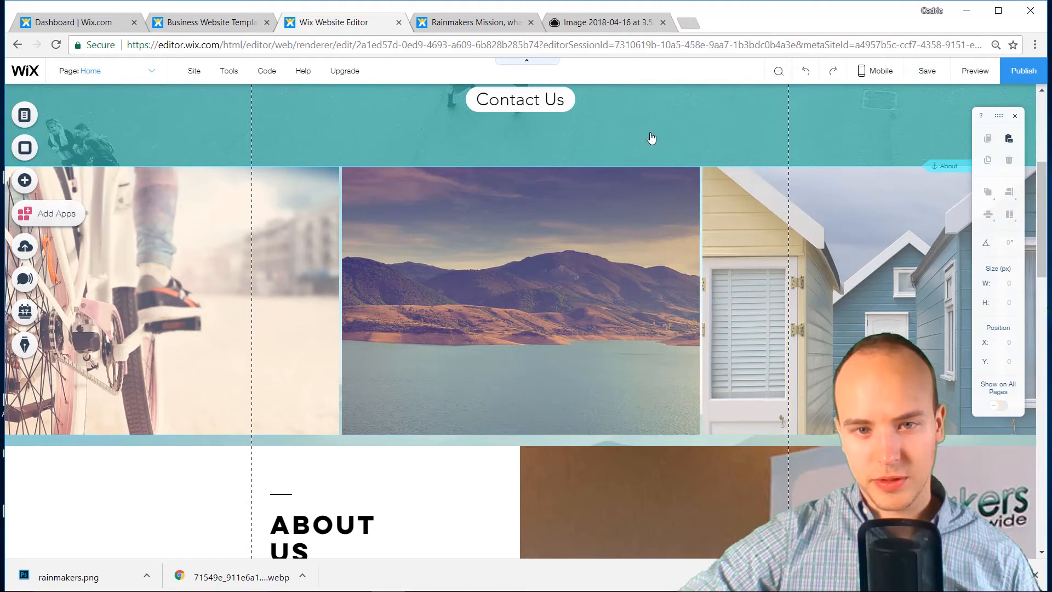
scroll(564, 285, "up", 5)
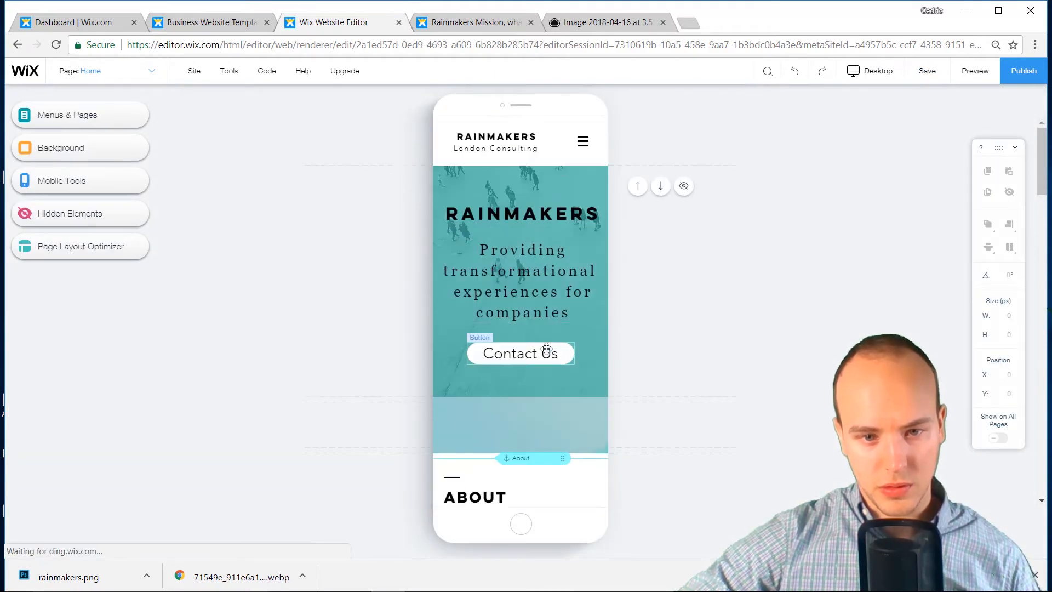
left_click(544, 418)
scroll(569, 504, "down", 5)
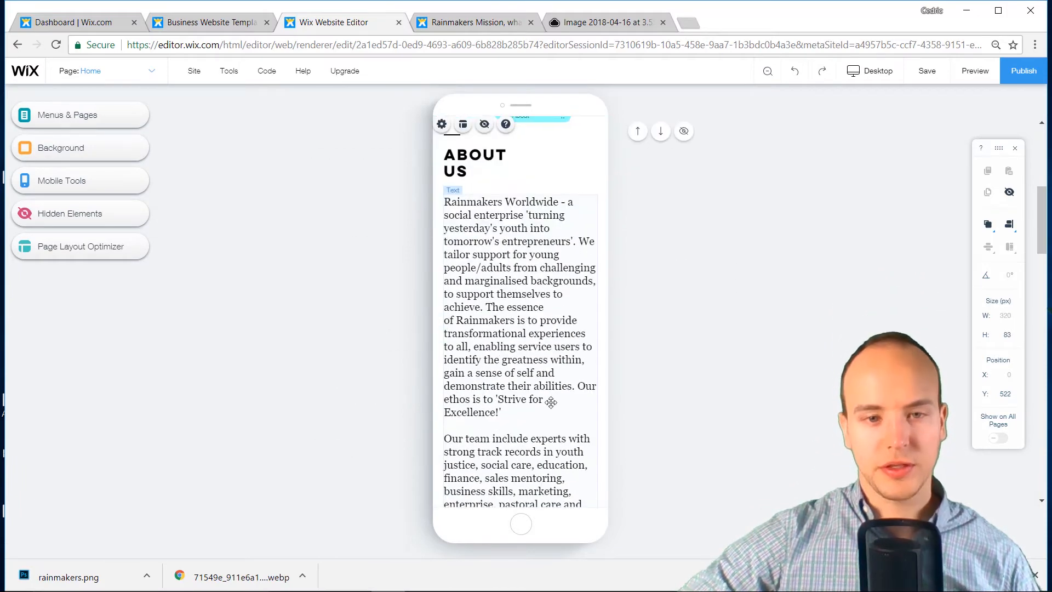
scroll(562, 378, "up", 5)
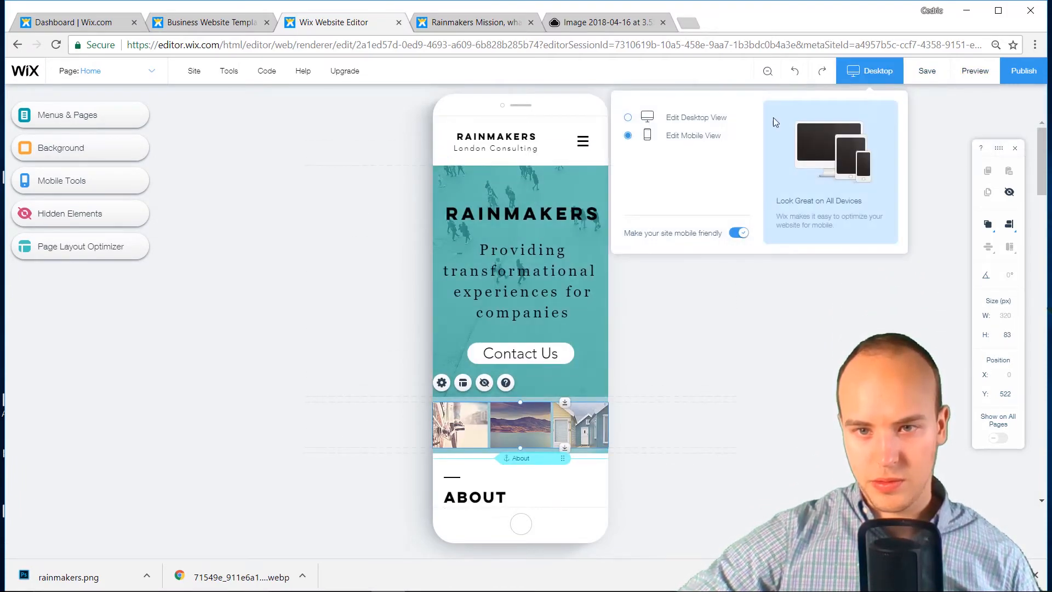
left_click(716, 127)
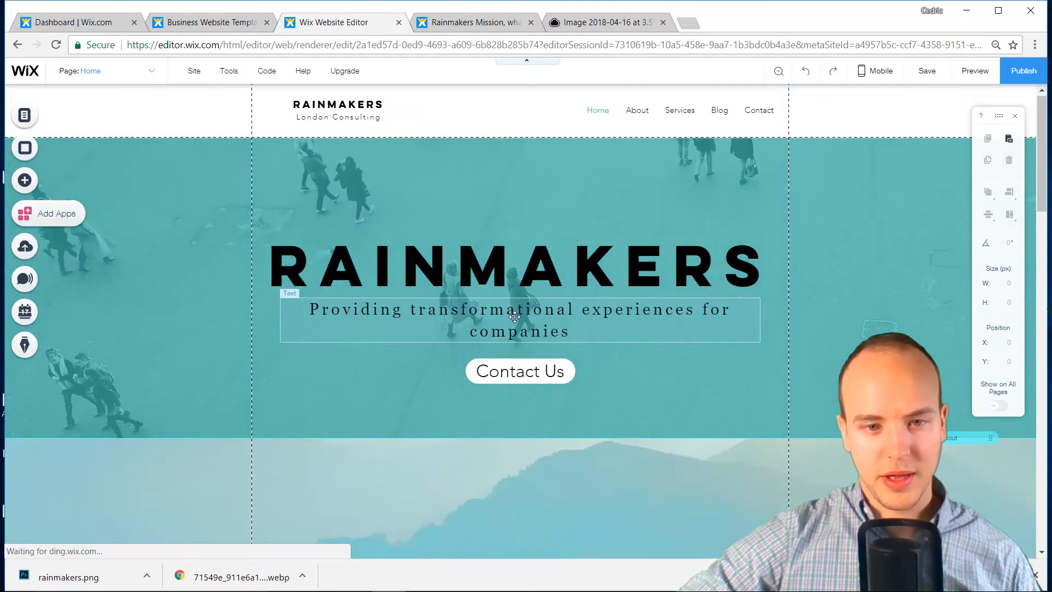
scroll(507, 311, "down", 6)
Search Google Images for 'PWC logo' and save the first PwC logo
left_click(688, 23)
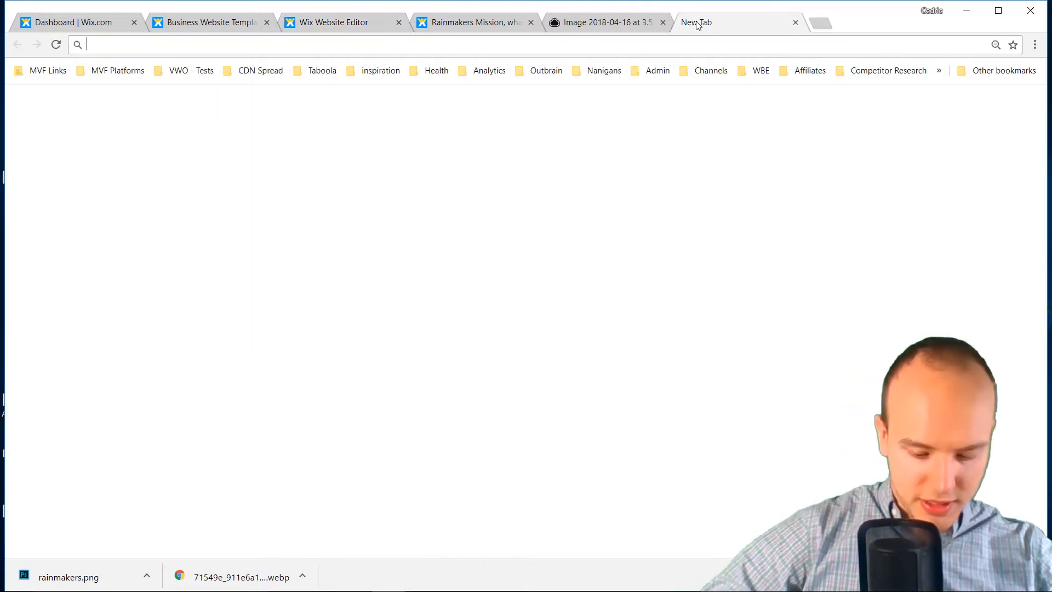
type("PWC l")
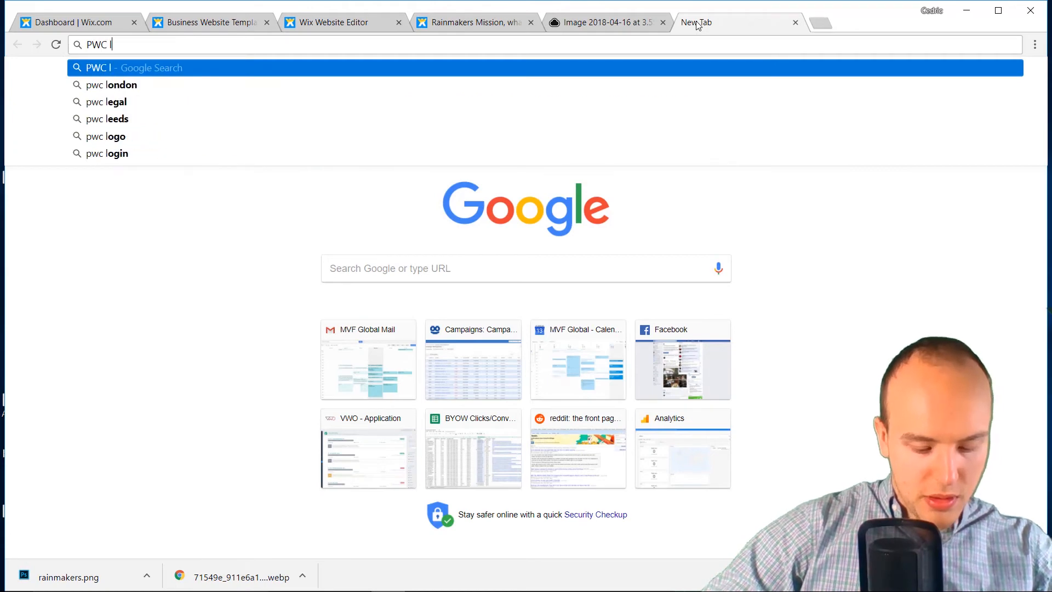
type("ogo")
key("Return")
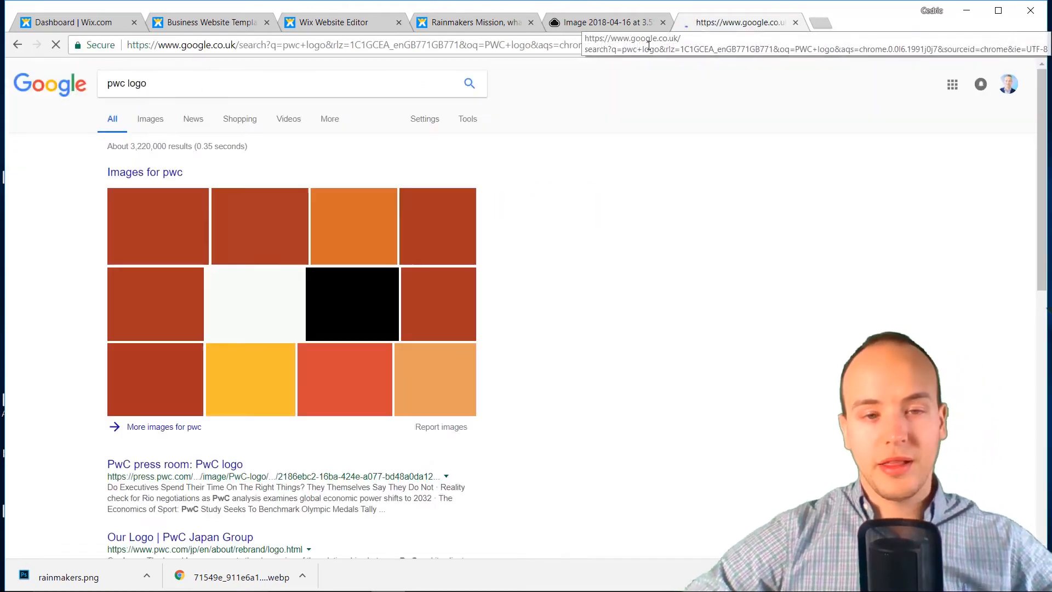
left_click(155, 121)
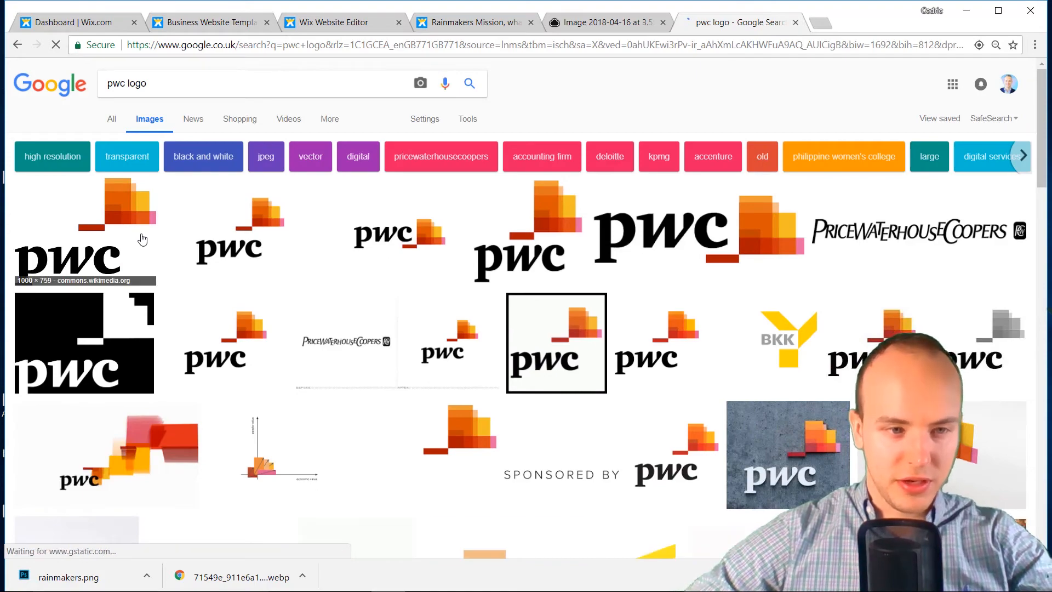
left_click(135, 237)
right_click(382, 284)
left_click(433, 403)
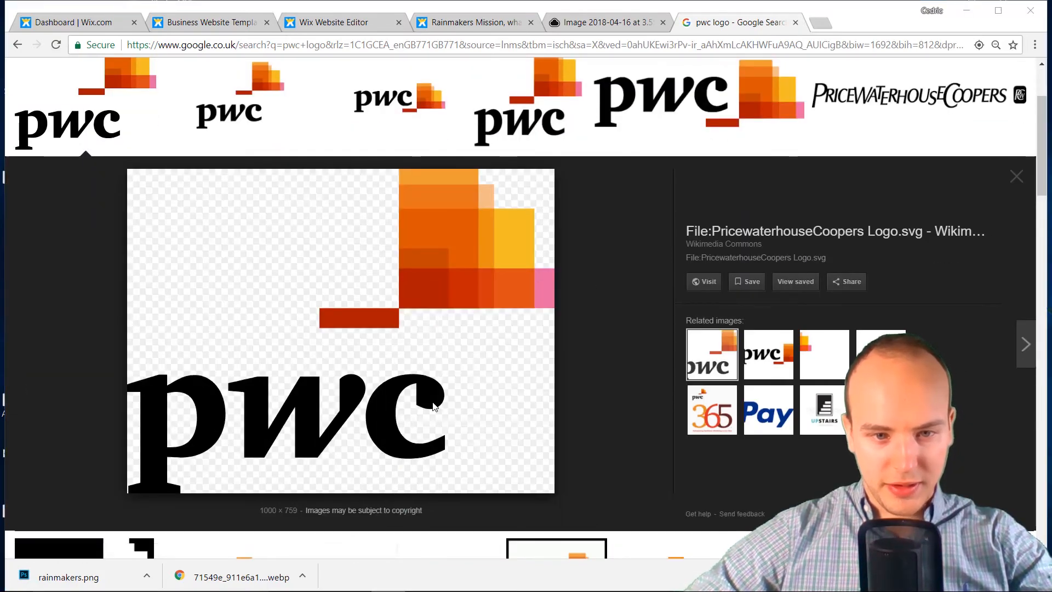
key("Return")
Compare other PwC logo previews and save the press room PwC logo
scroll(300, 258, "up", 3)
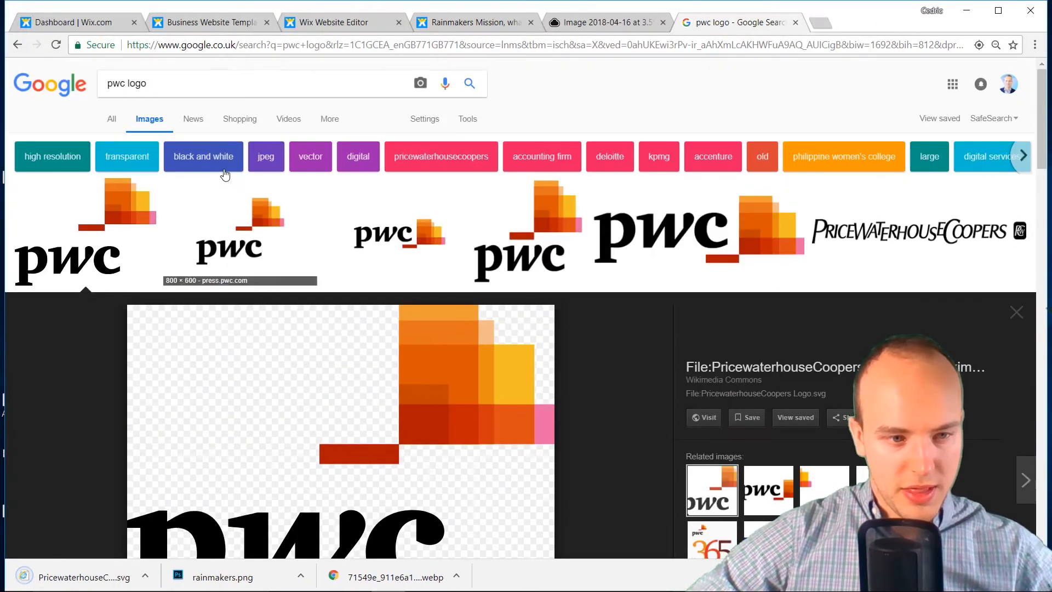
left_click(206, 203)
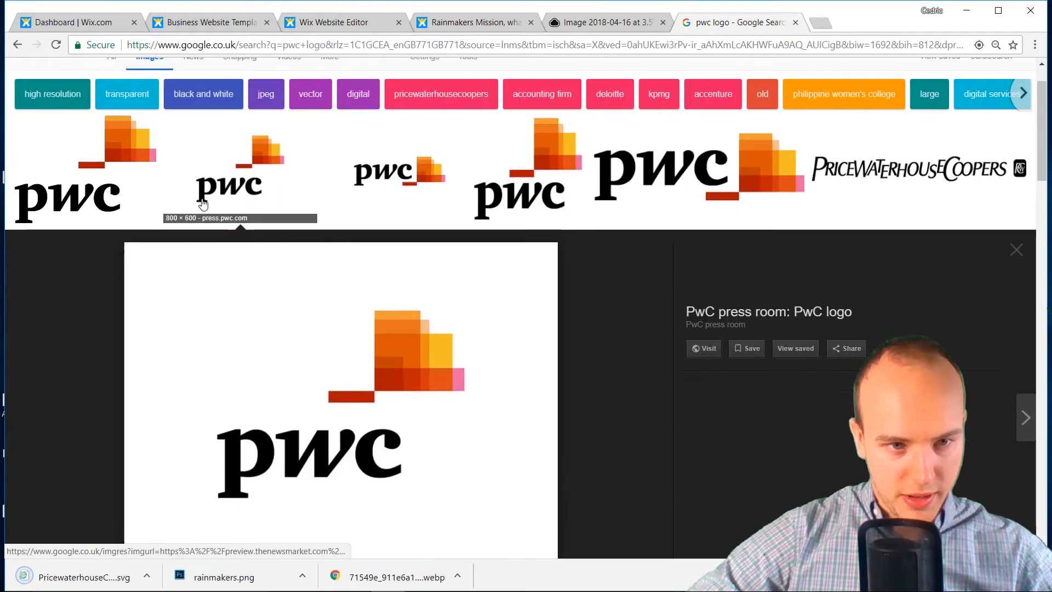
left_click(404, 121)
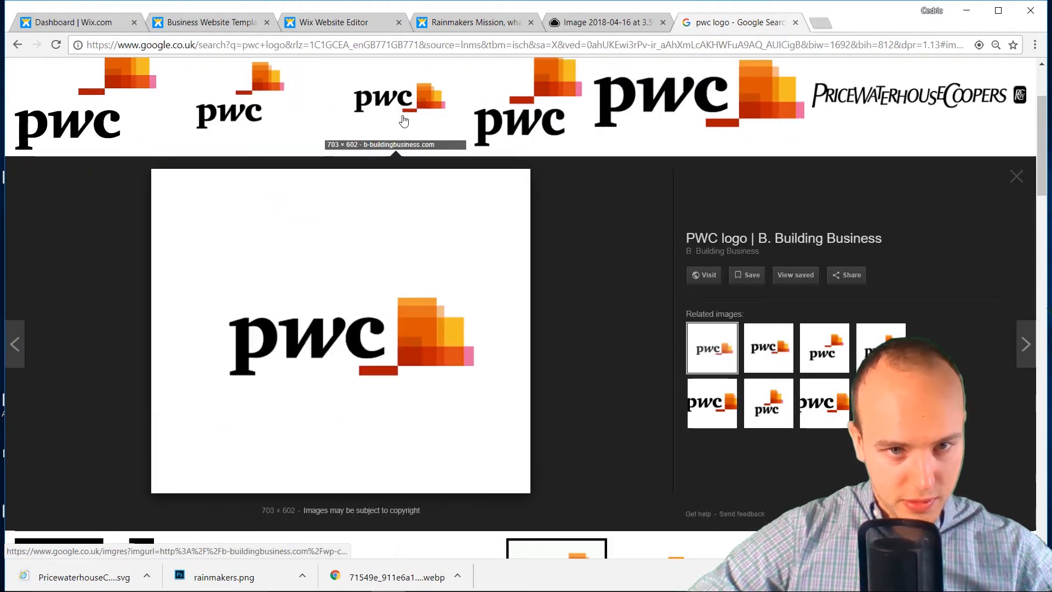
left_click(270, 125)
right_click(334, 307)
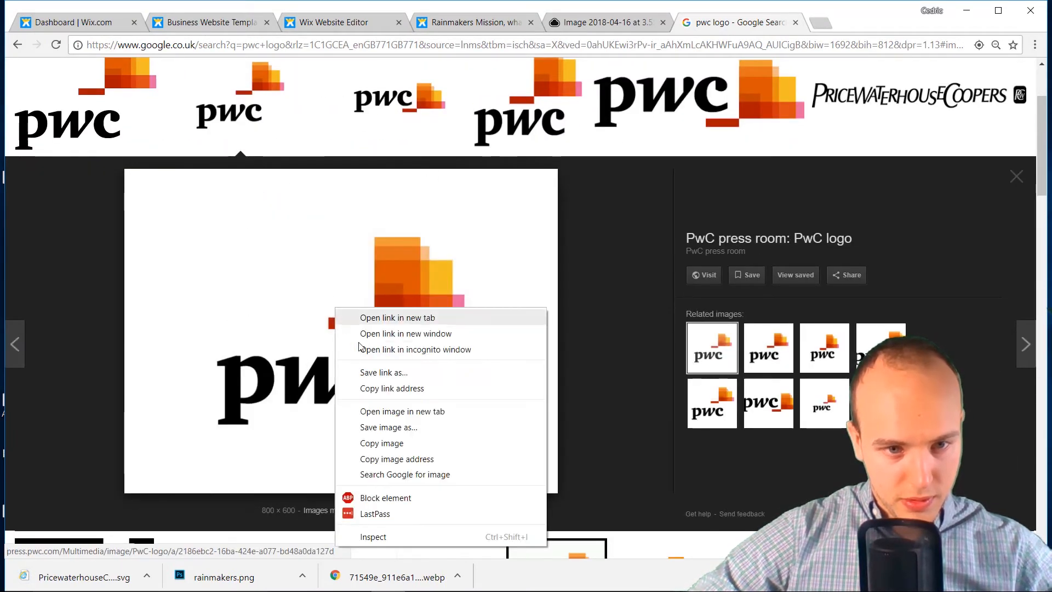
left_click(387, 433)
key("Return")
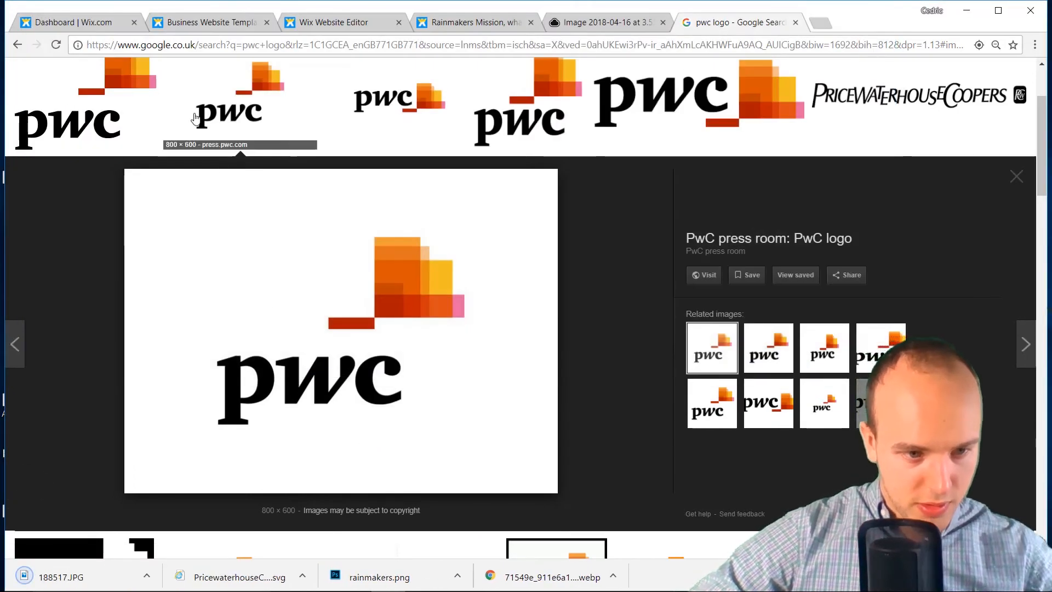
Search images for 'rio tinto' and save the red Rio Tinto wordmark logo
scroll(196, 119, "up", 3)
left_click_drag(181, 87, 84, 85)
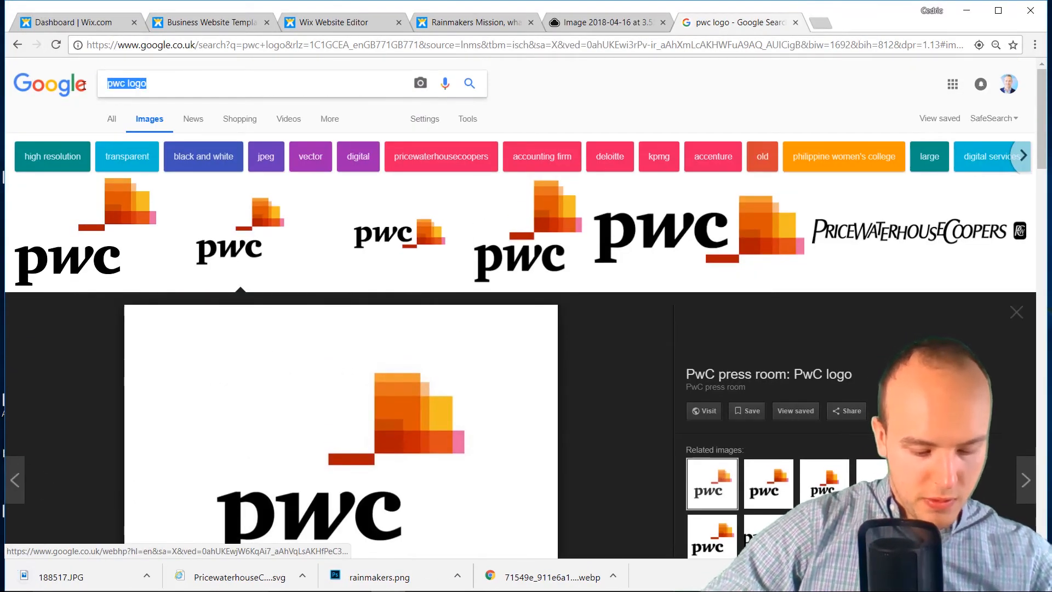
type("rio tinto")
key("Return")
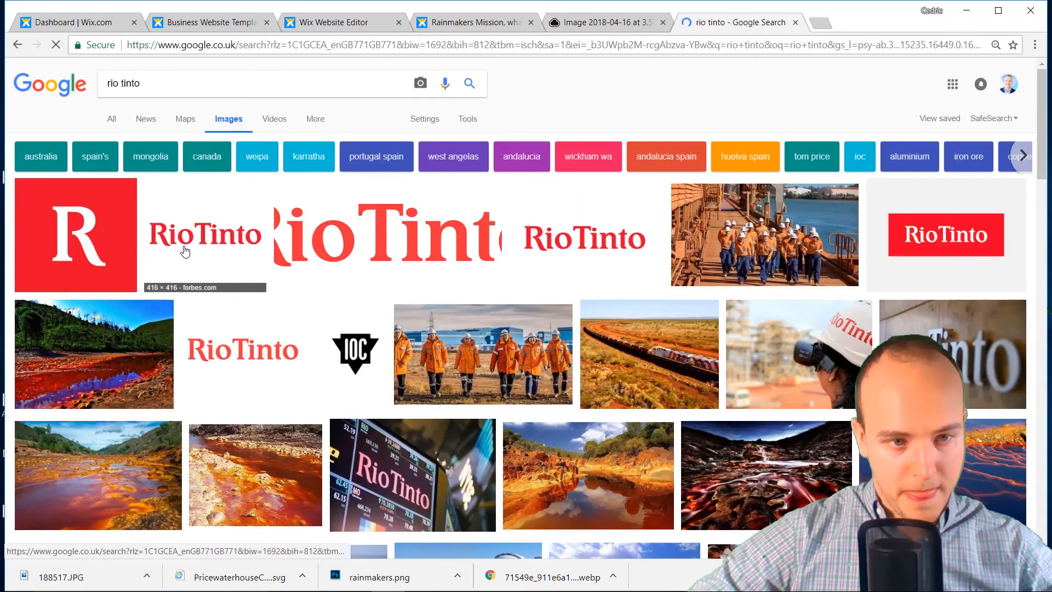
left_click(185, 251)
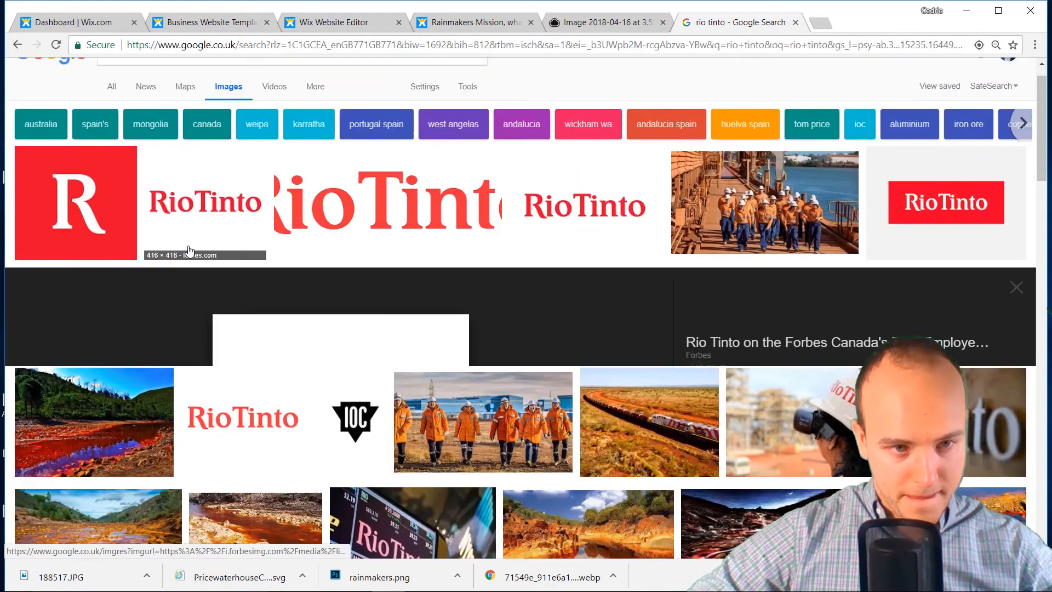
right_click(319, 314)
left_click(366, 434)
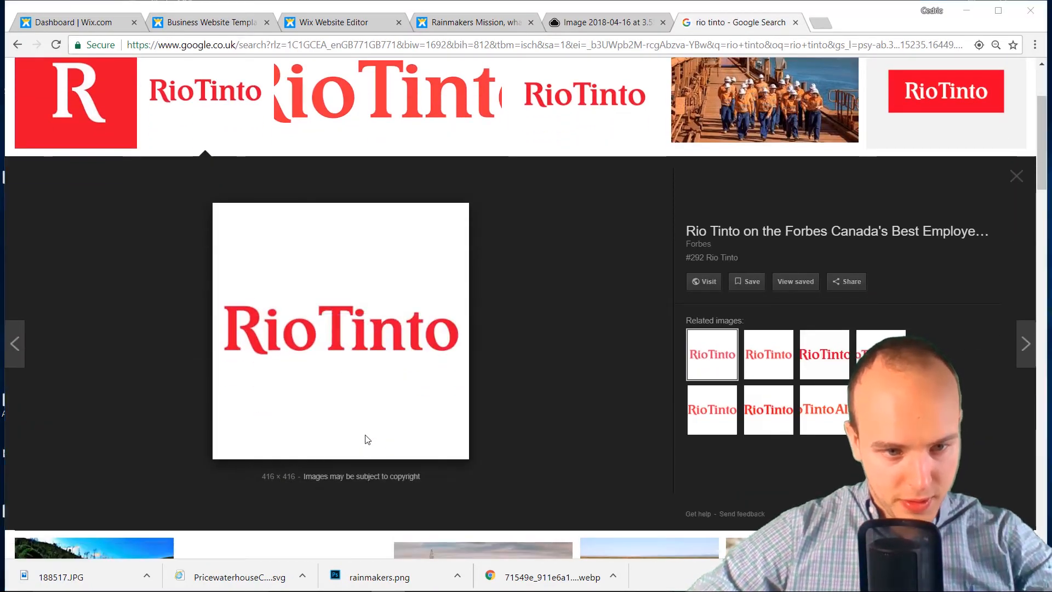
key("Return")
Search images for 'cambridge logo' and save the first University of Cambridge logo as logo.jpg
scroll(229, 146, "up", 3)
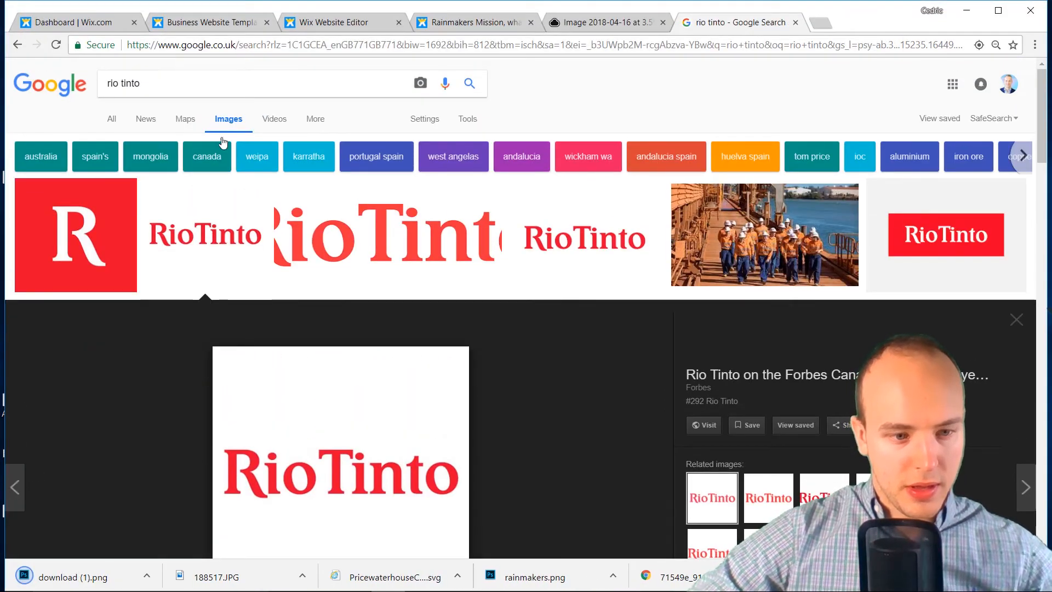
left_click_drag(171, 86, 79, 81)
type("ca")
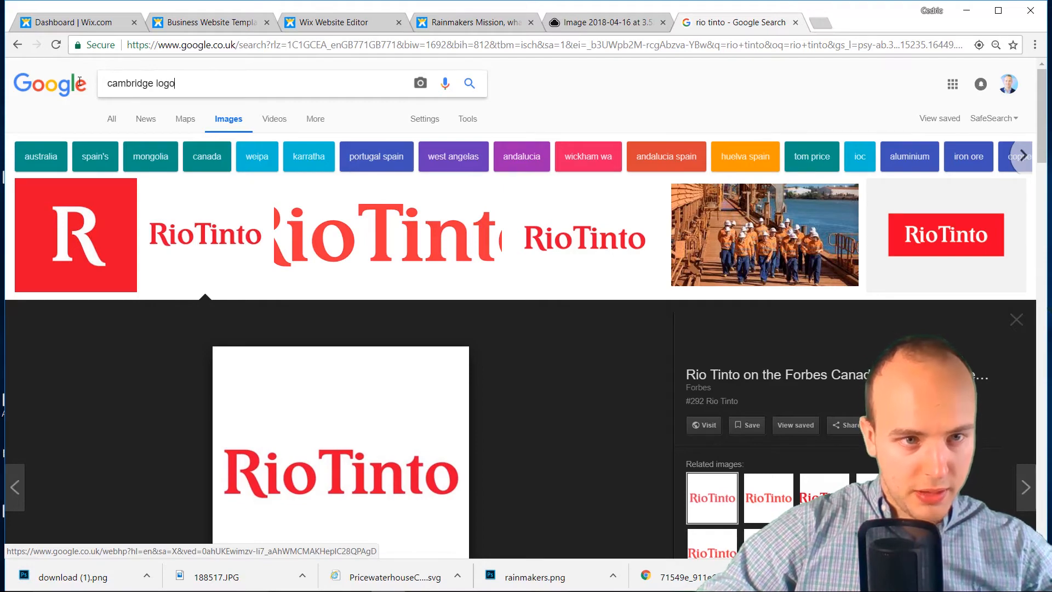
type("mbridge logo")
key("Return")
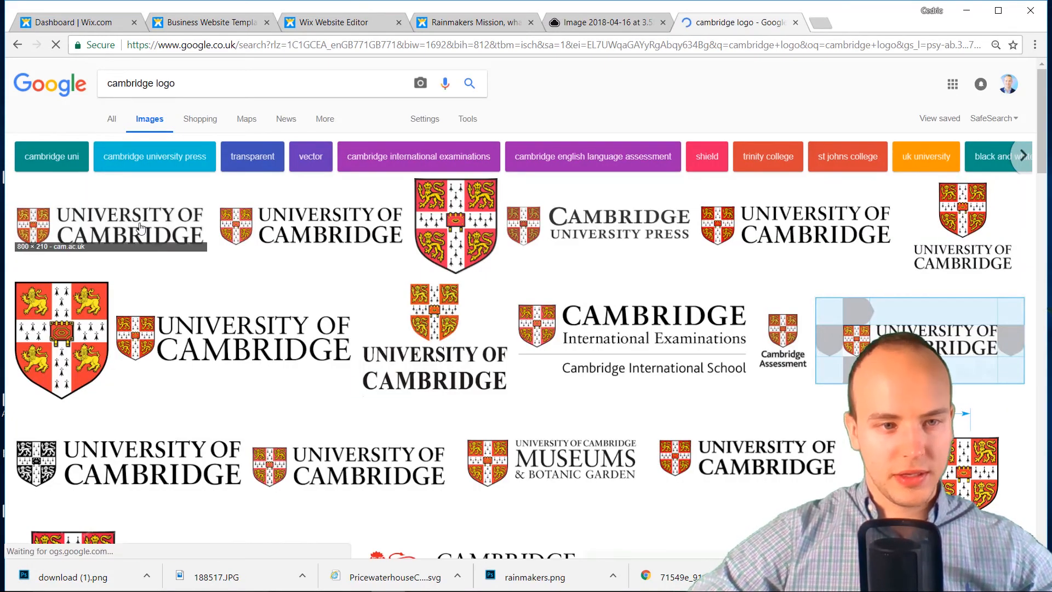
left_click(141, 226)
right_click(329, 308)
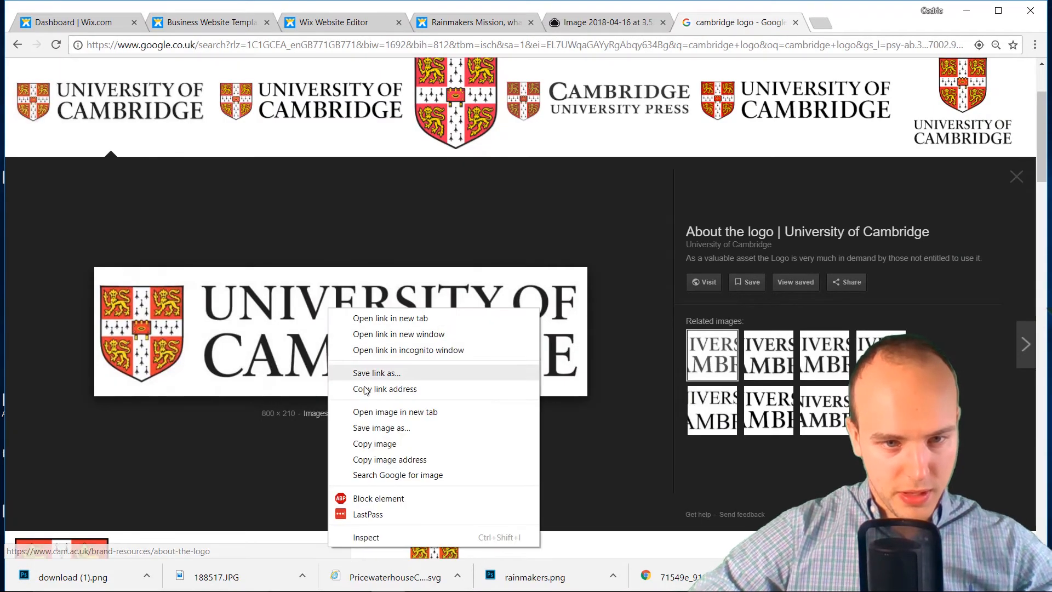
left_click(374, 431)
key("Return")
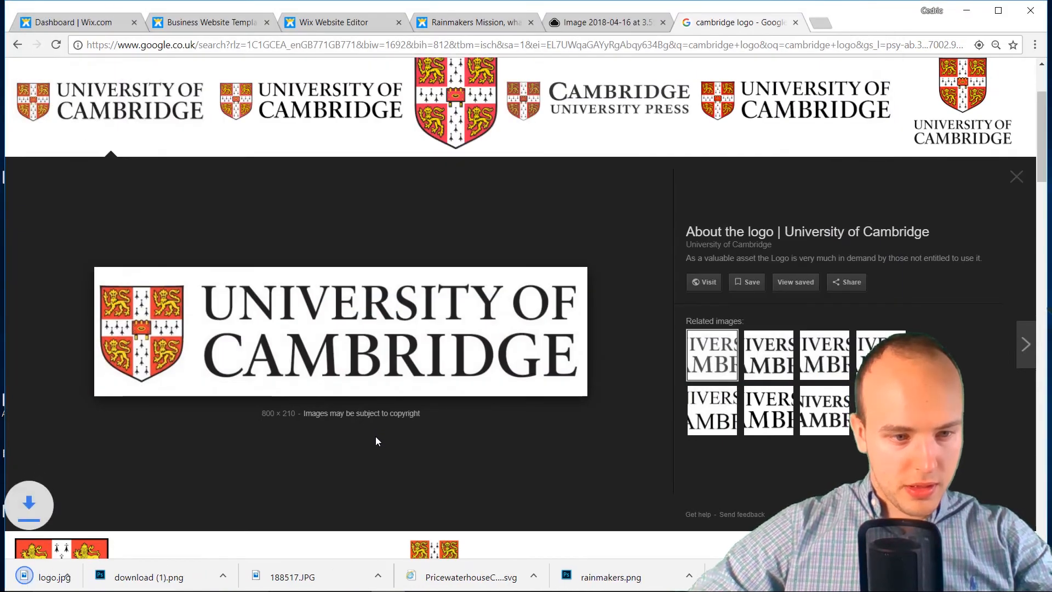
left_click(579, 23)
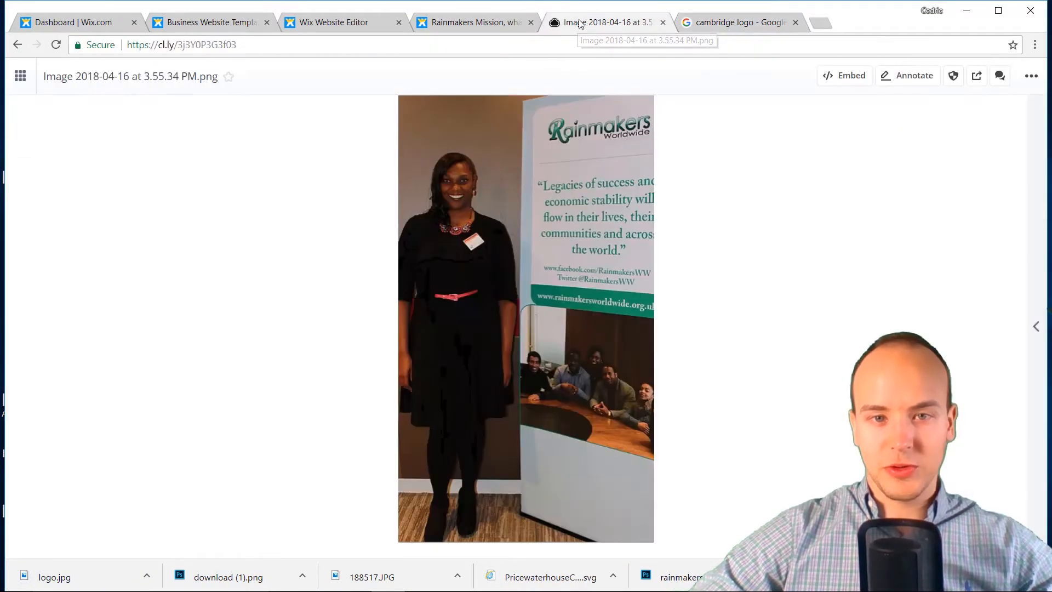
Back in the editor, delete every template image from the Showcase Strip gallery's organiser
left_click(495, 22)
left_click(368, 27)
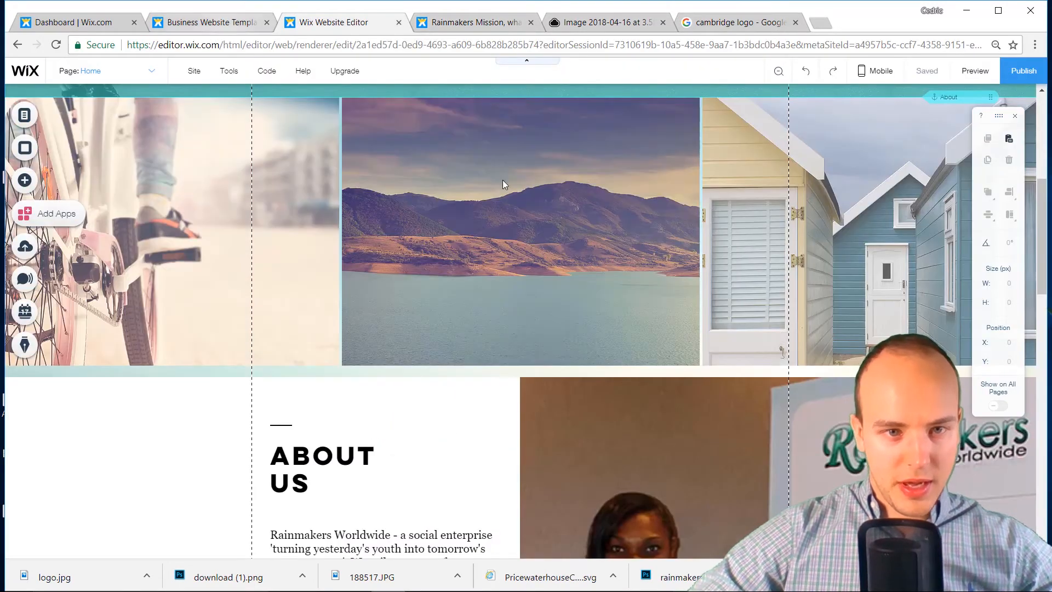
left_click(406, 208)
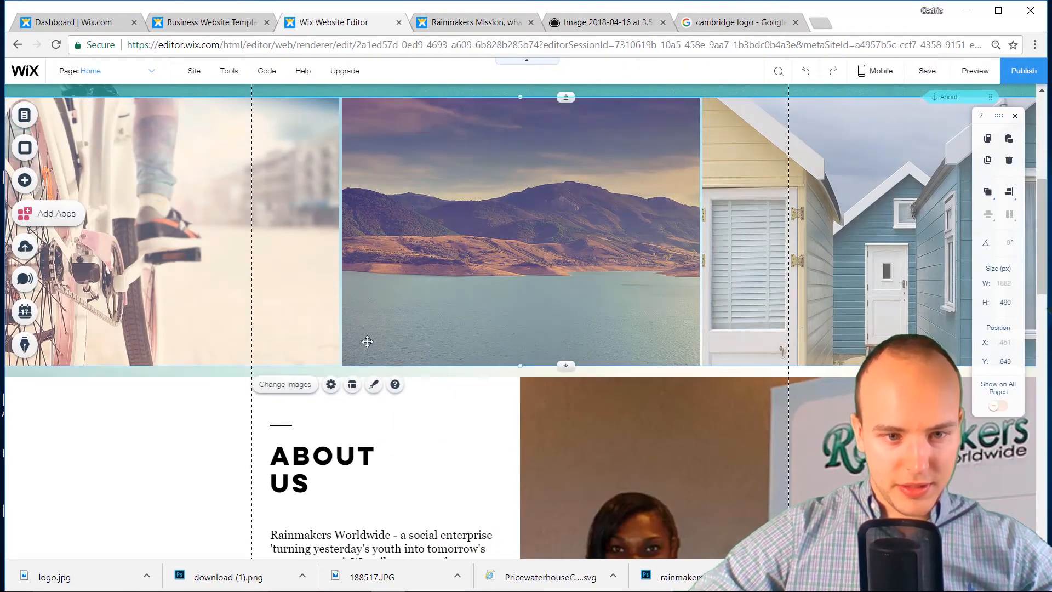
left_click(286, 385)
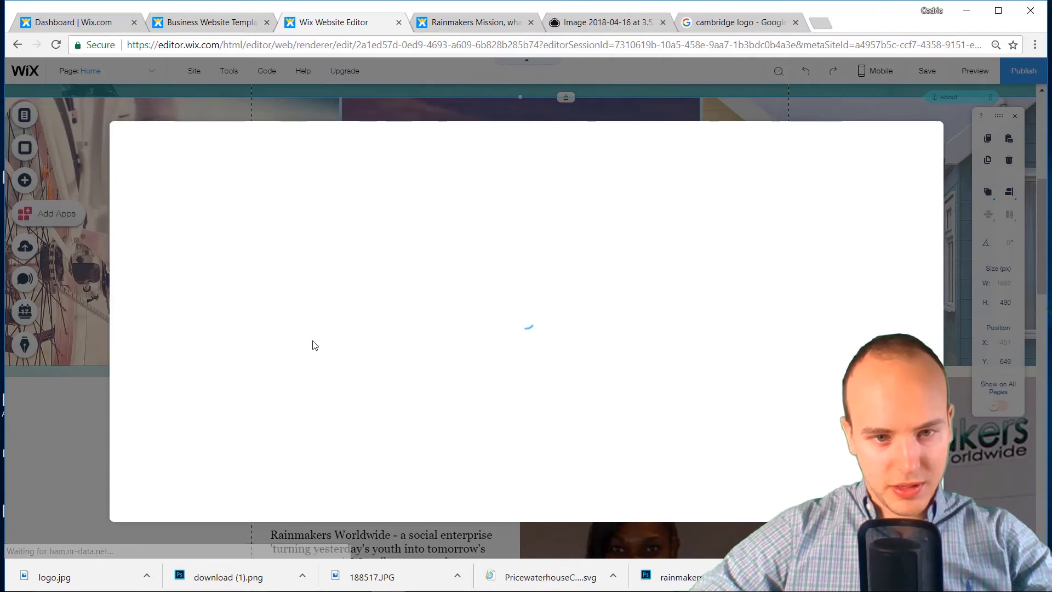
left_click(479, 253)
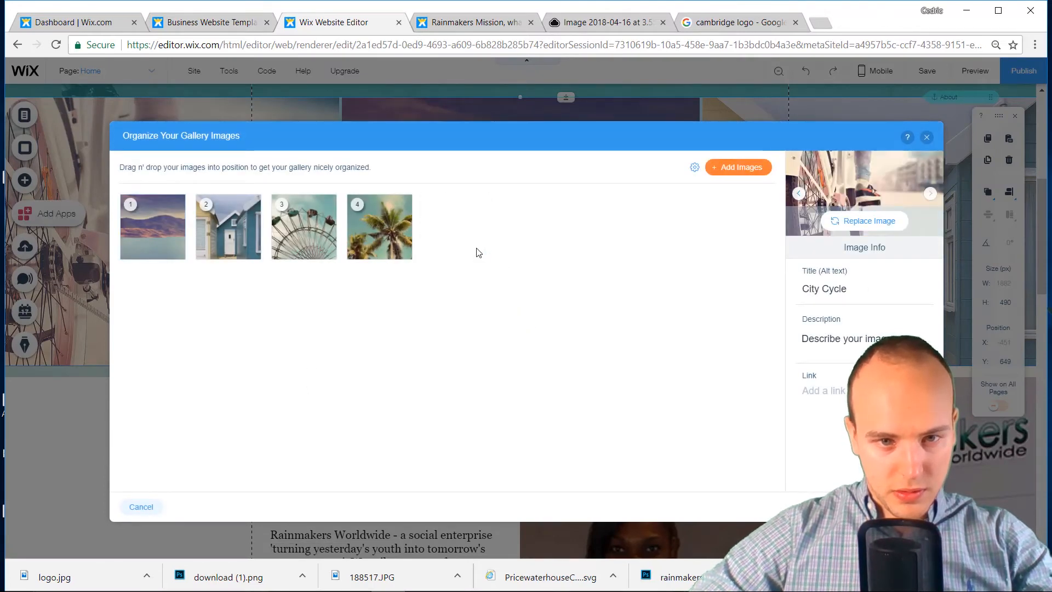
left_click(404, 253)
left_click(328, 252)
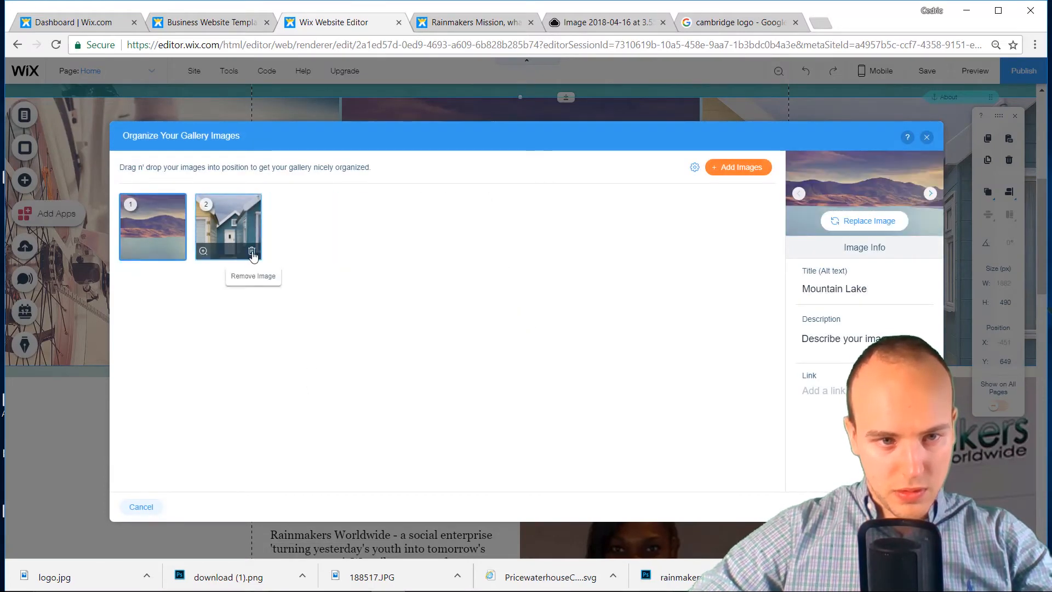
left_click(252, 252)
left_click(176, 252)
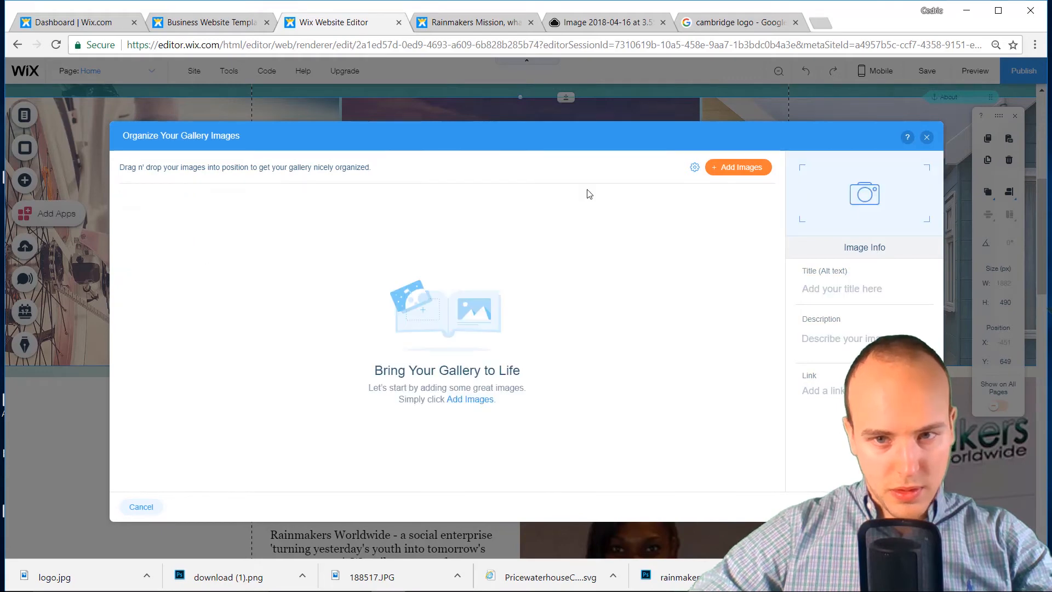
left_click(738, 168)
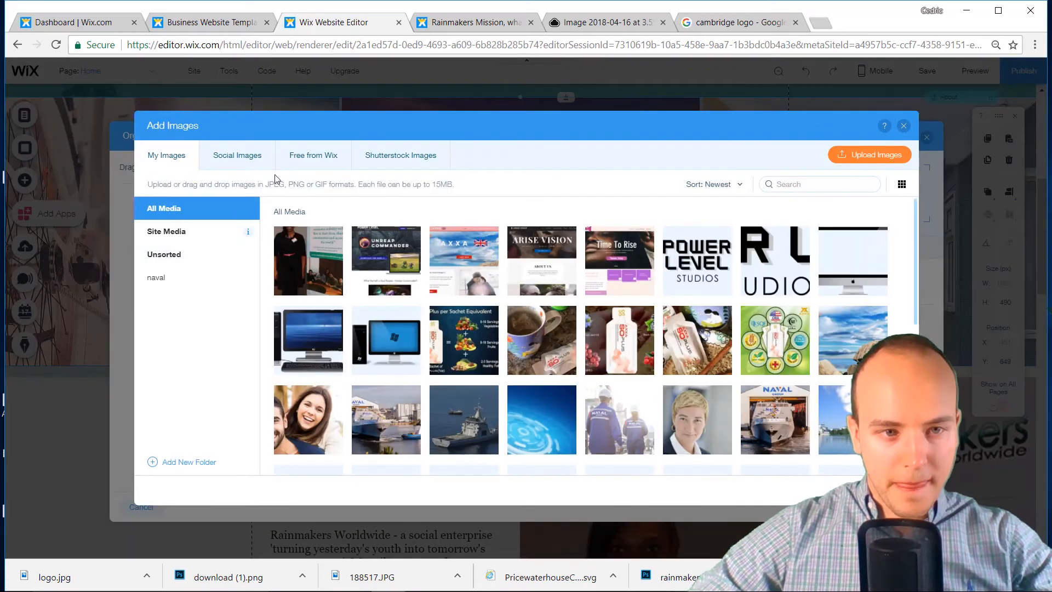
Upload the Cambridge, Rio Tinto and PwC logo files to the Wix media library
left_click(871, 155)
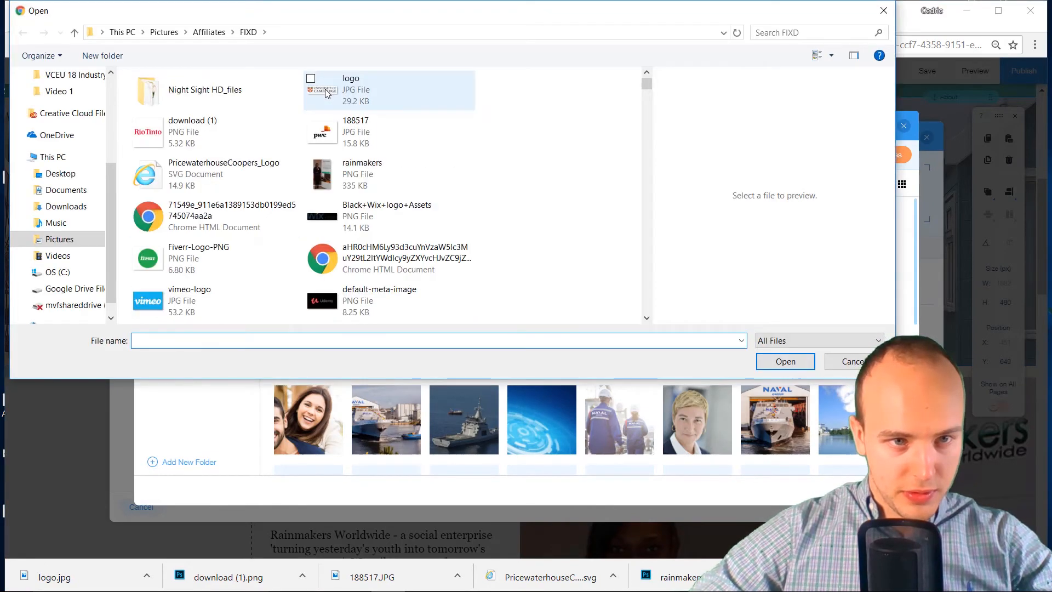
left_click(339, 101)
left_click(143, 128)
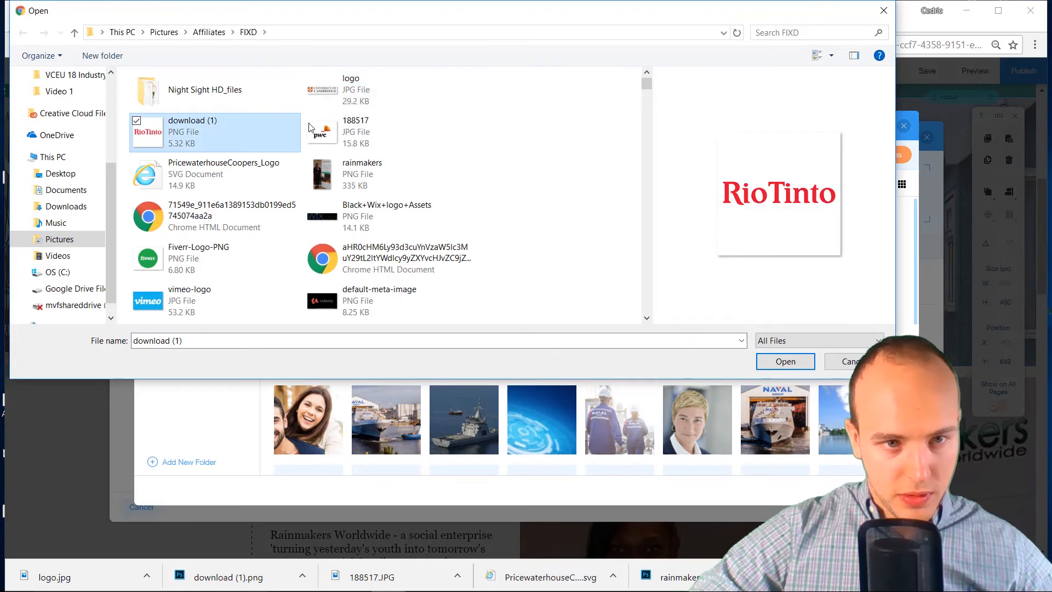
left_click(310, 120)
left_click(311, 79)
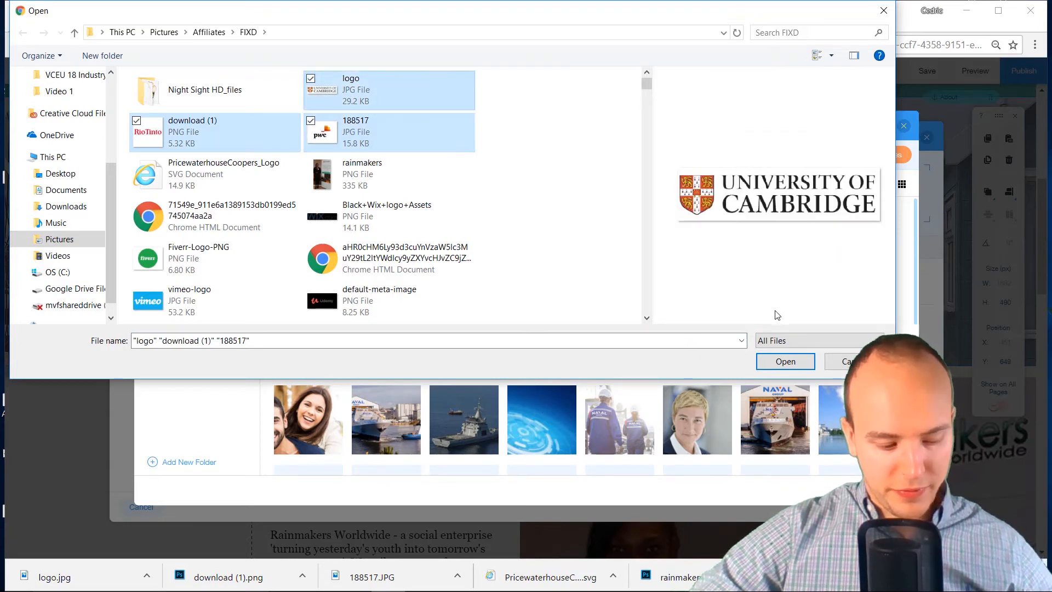
left_click(786, 362)
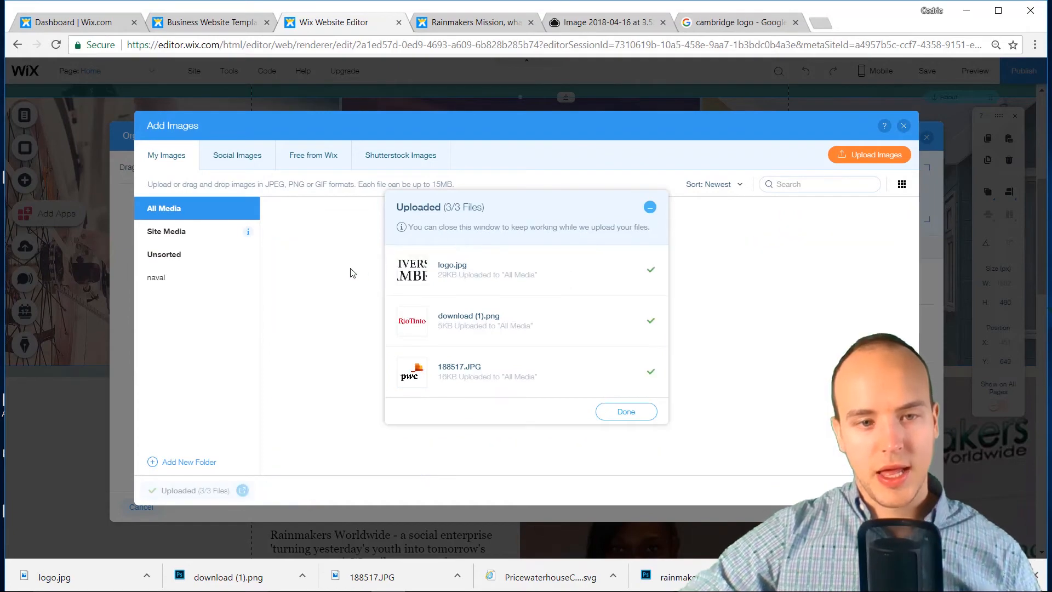
left_click(626, 412)
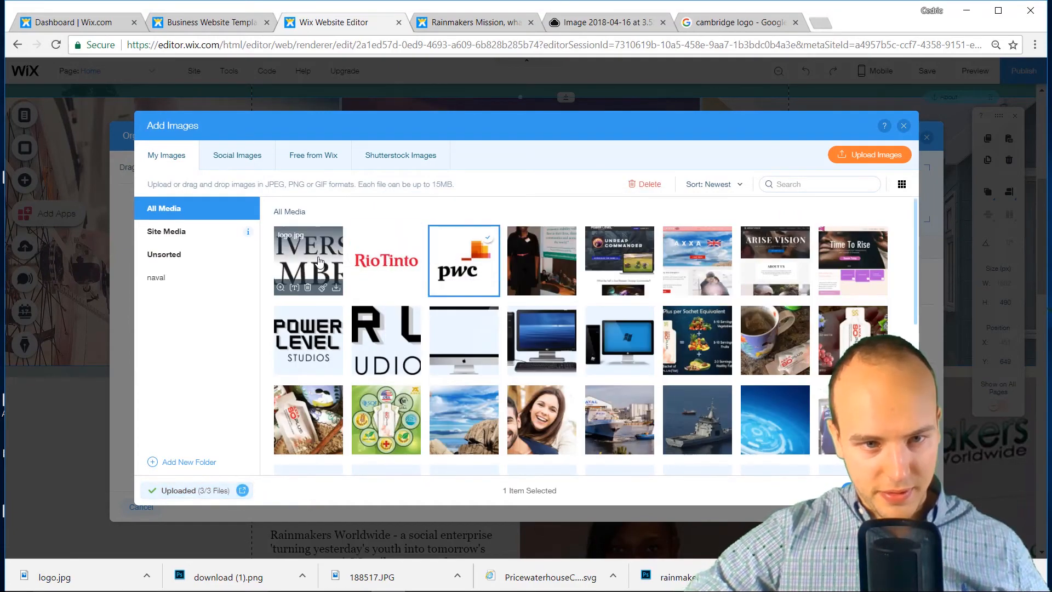
Add the three uploaded logos to the Showcase Strip gallery and confirm
left_click(372, 269)
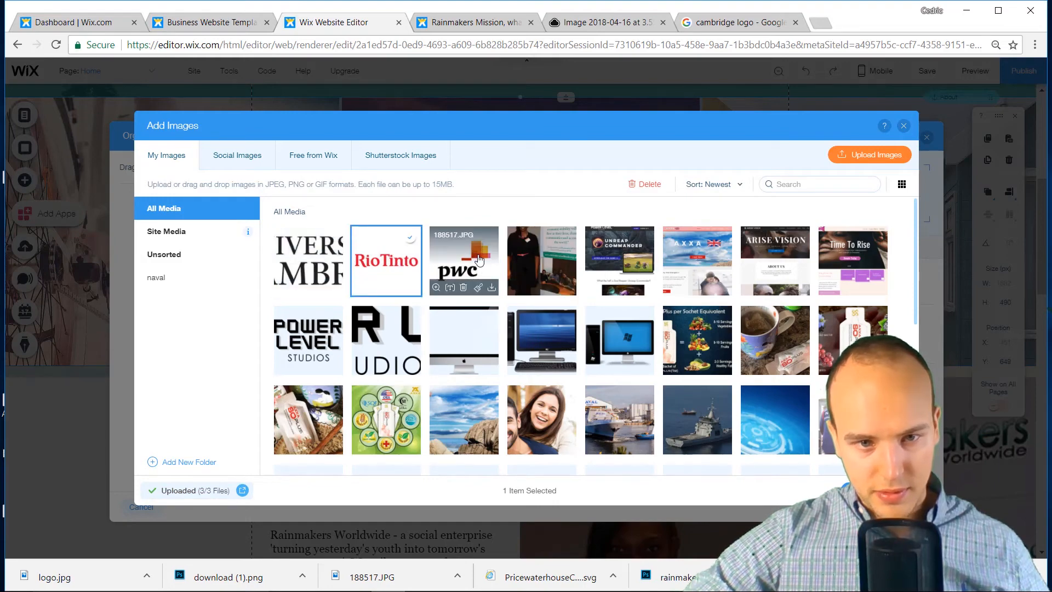
left_click(474, 261)
left_click(419, 261, "ctrl")
left_click(308, 258, "ctrl")
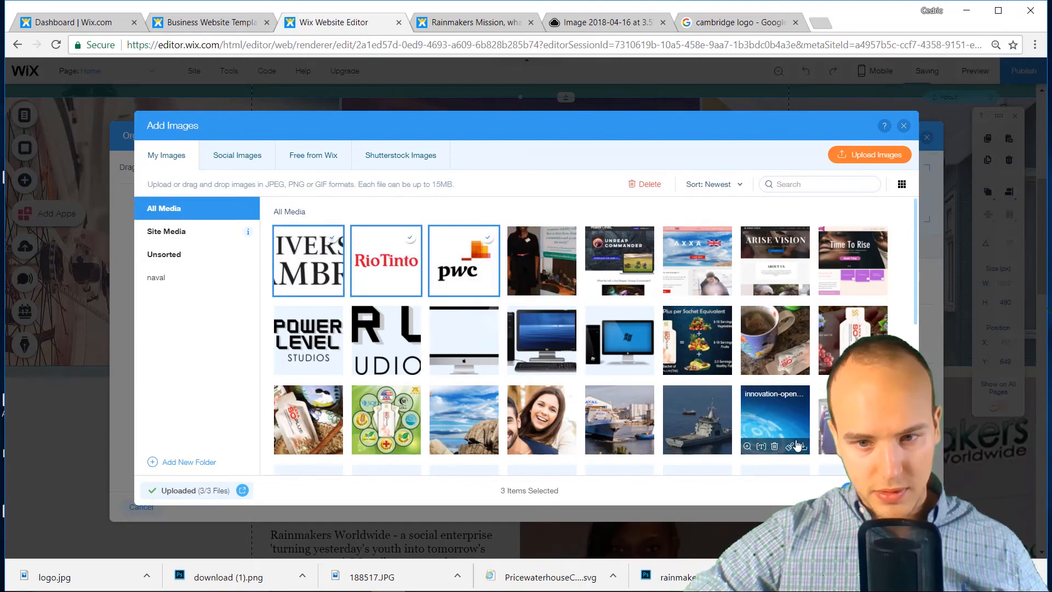
left_click(875, 490)
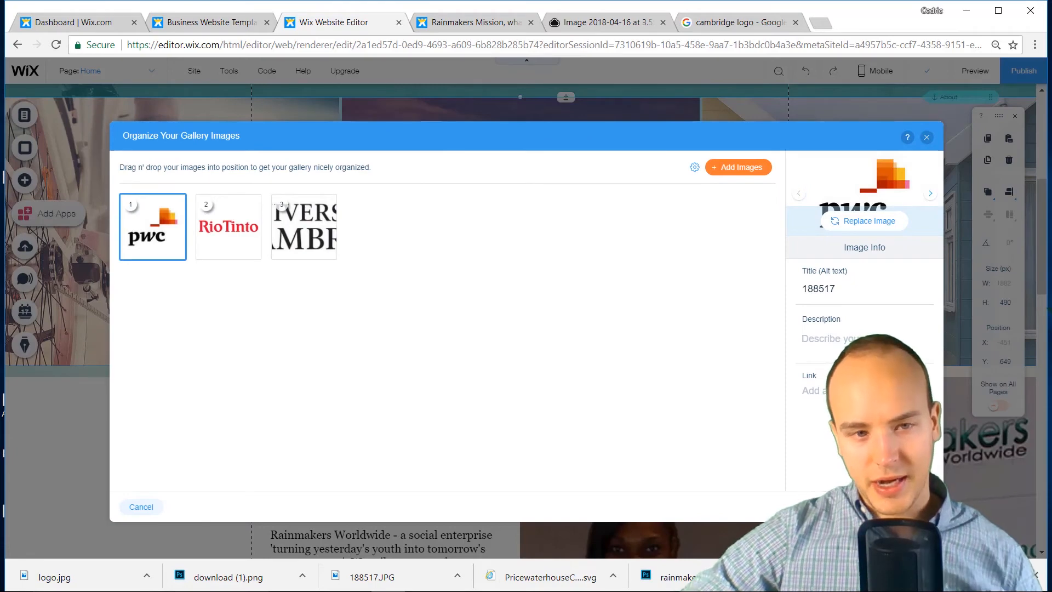
left_click(911, 507)
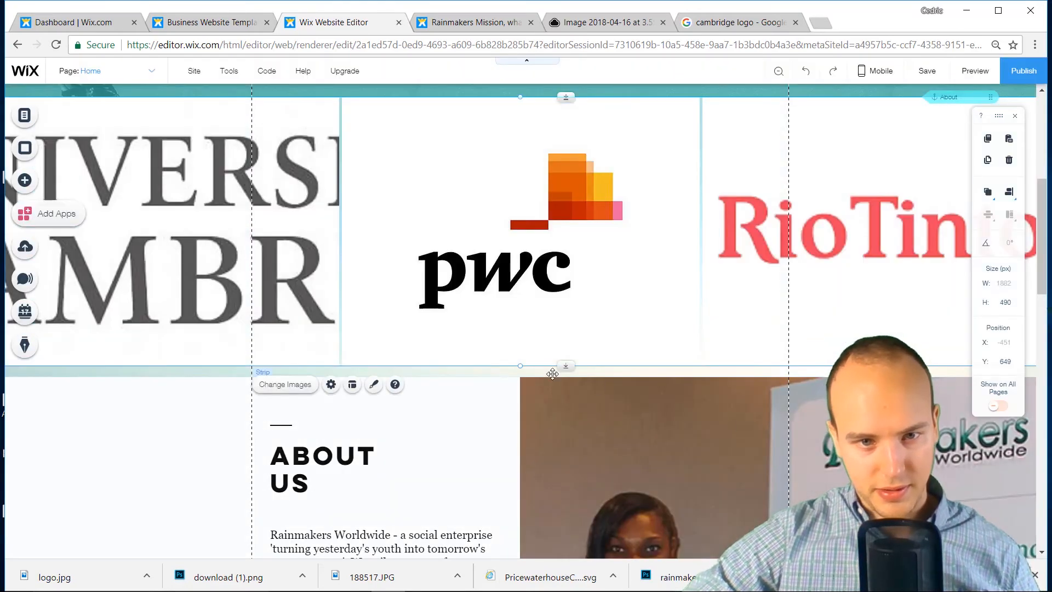
scroll(328, 285, "up", 1)
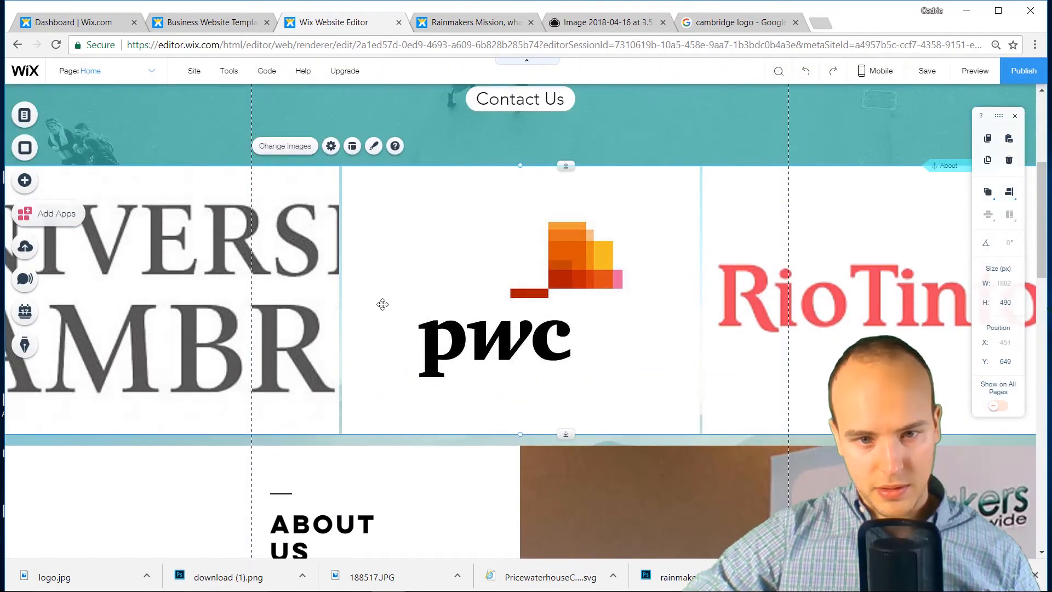
scroll(505, 304, "up", 2)
scroll(537, 362, "down", 2)
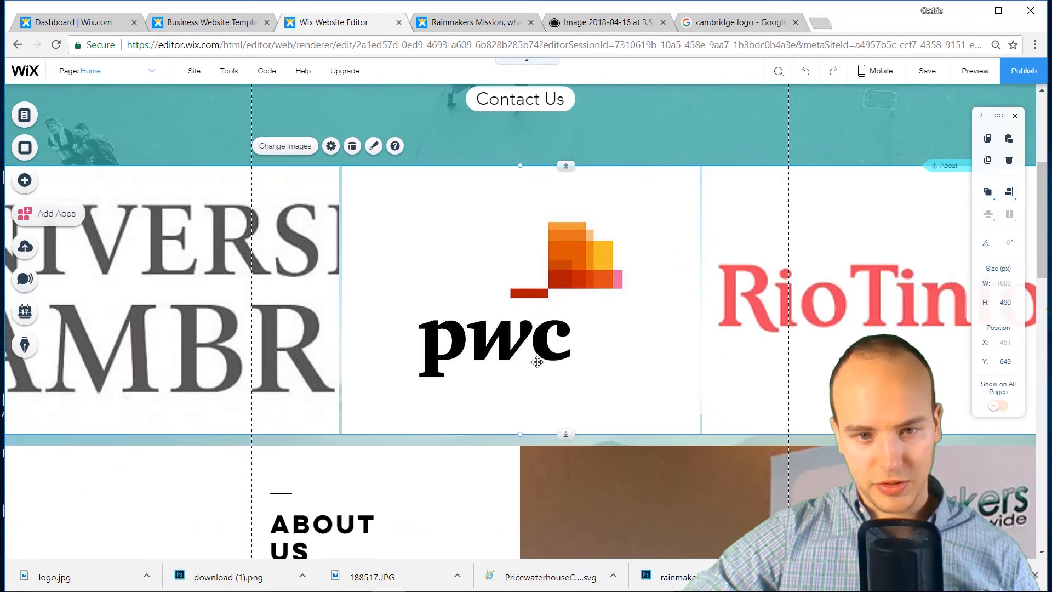
left_click(474, 440)
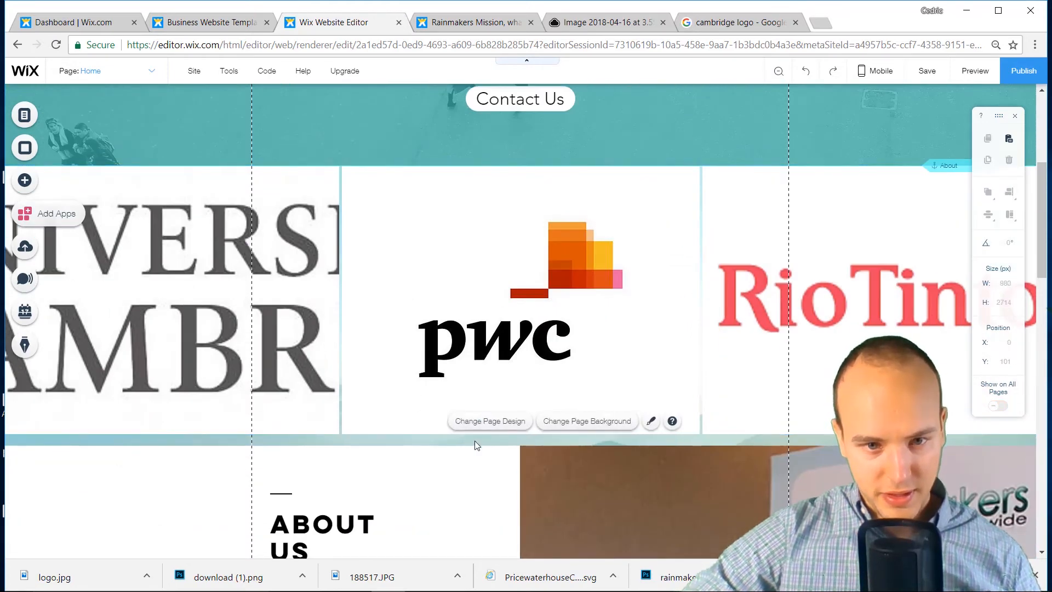
Set the page background to a solid white colour (#FFFFFF)
left_click(550, 422)
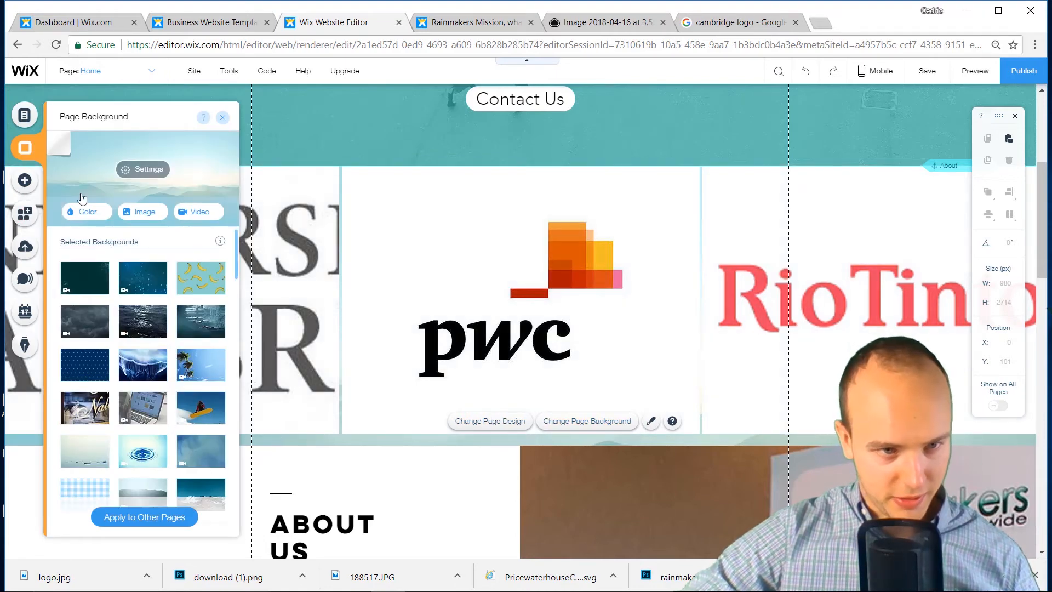
left_click(88, 212)
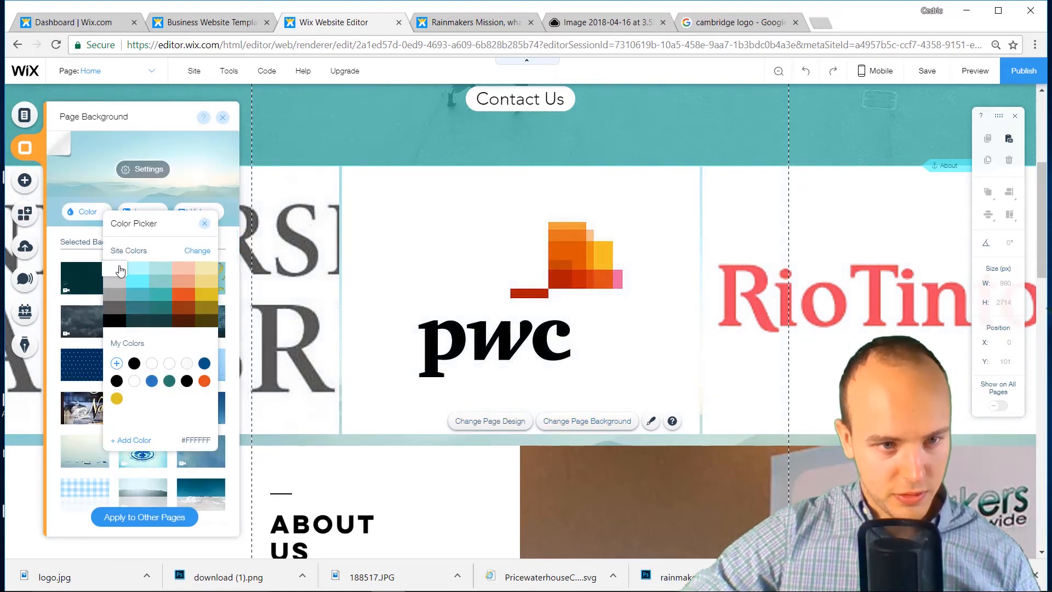
left_click(119, 271)
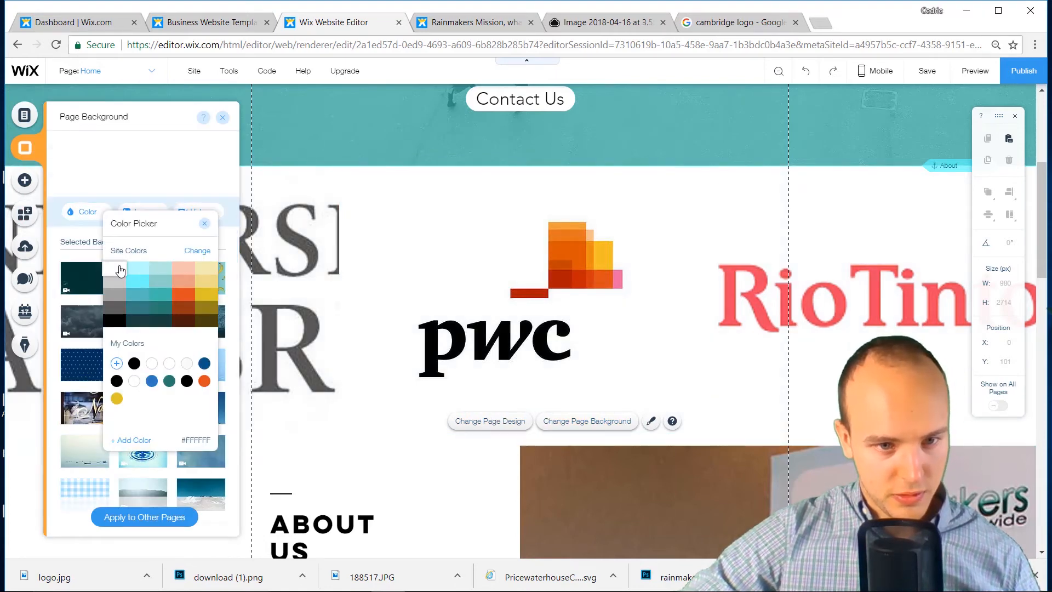
left_click(223, 118)
left_click(433, 224)
scroll(501, 293, "up", 2)
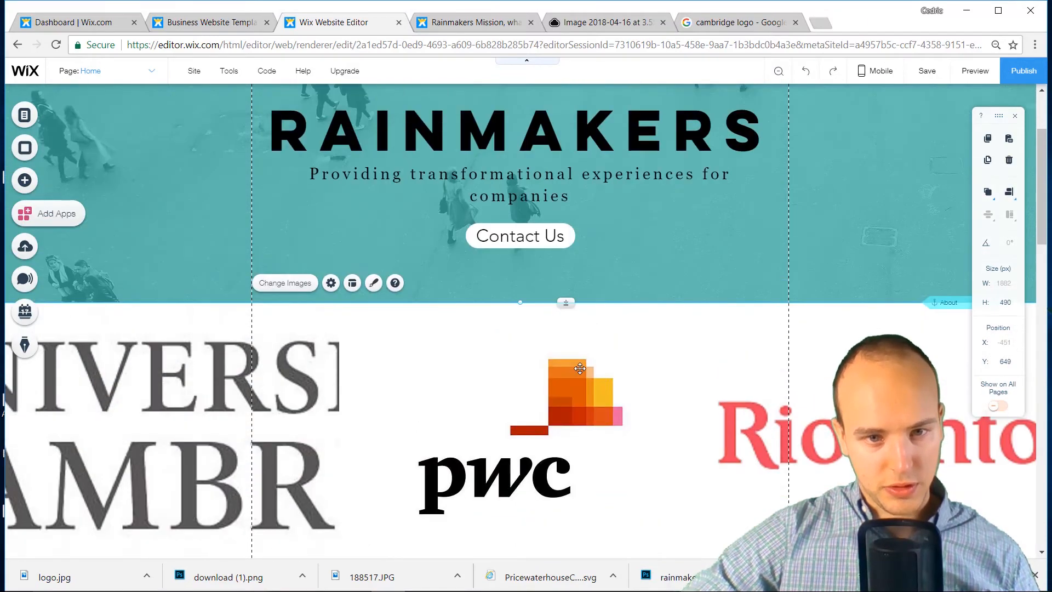
scroll(579, 368, "up", 2)
scroll(516, 366, "down", 5)
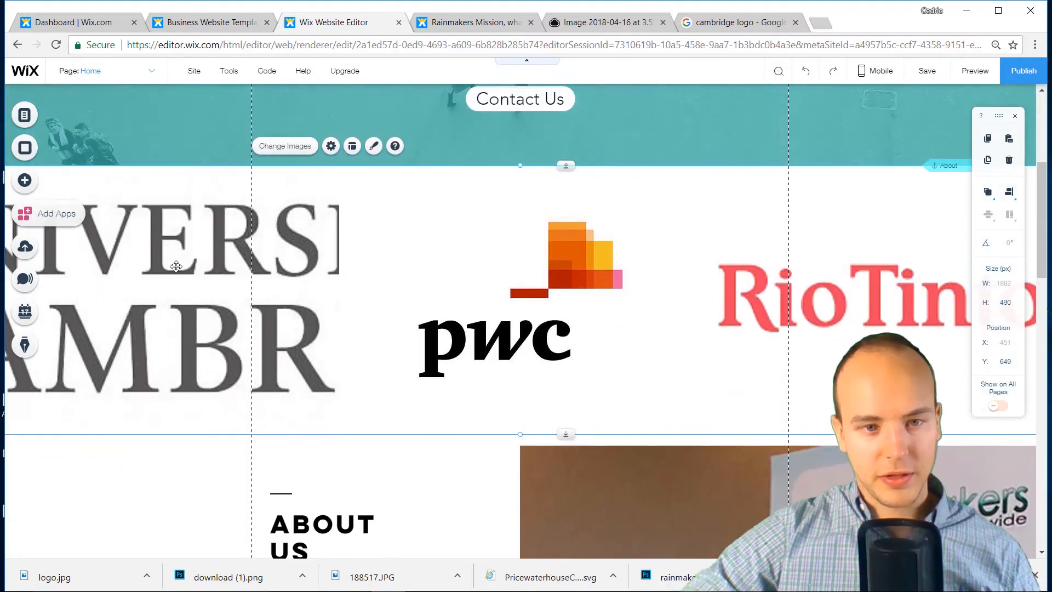
Save the Cambridge shield result from the image search as a PNG, then return to Wix
left_click(767, 22)
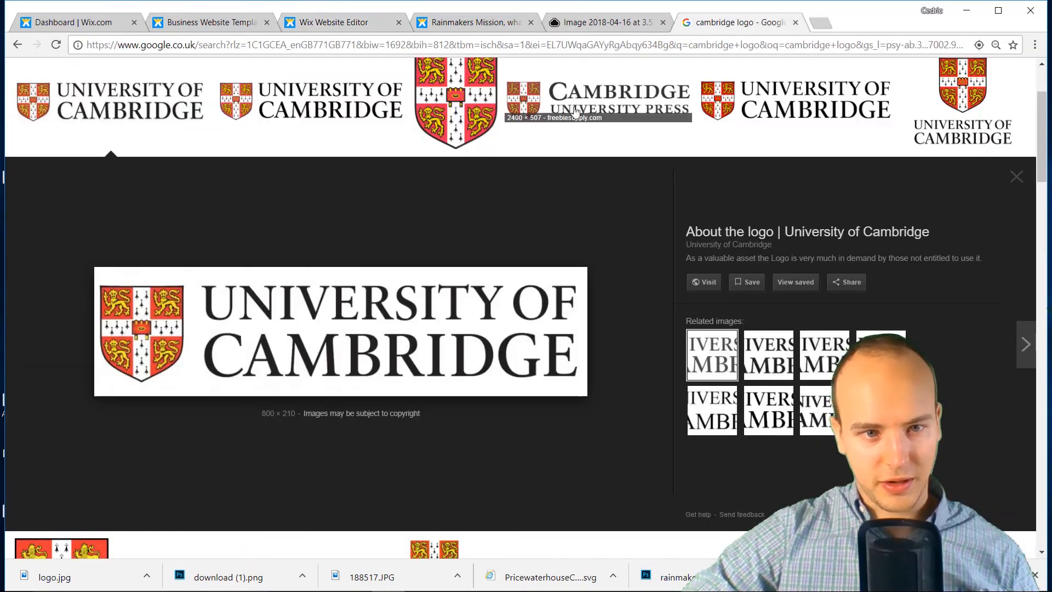
left_click(437, 198)
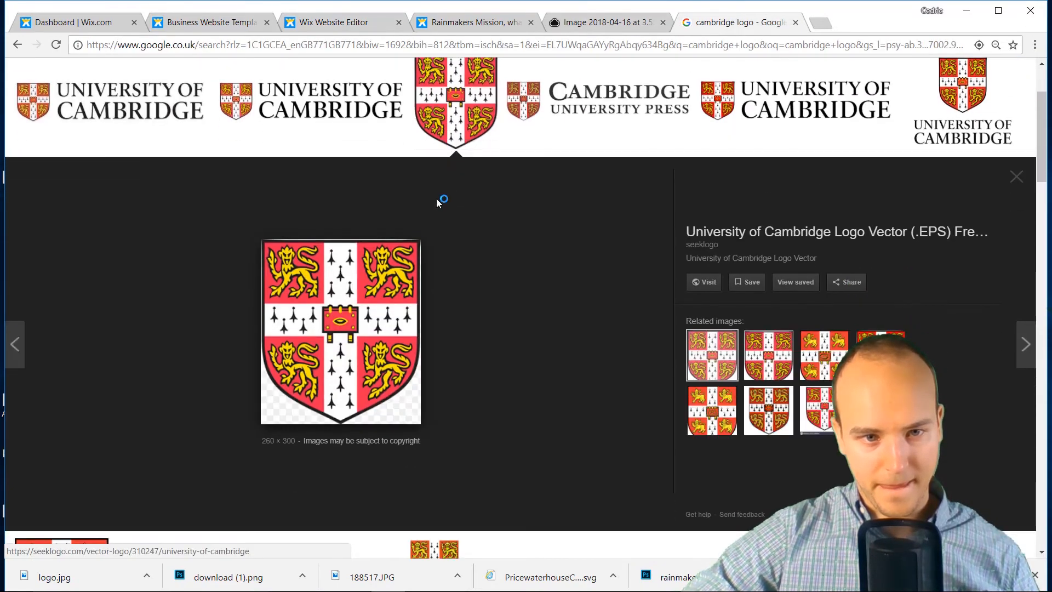
right_click(371, 301)
left_click(430, 414)
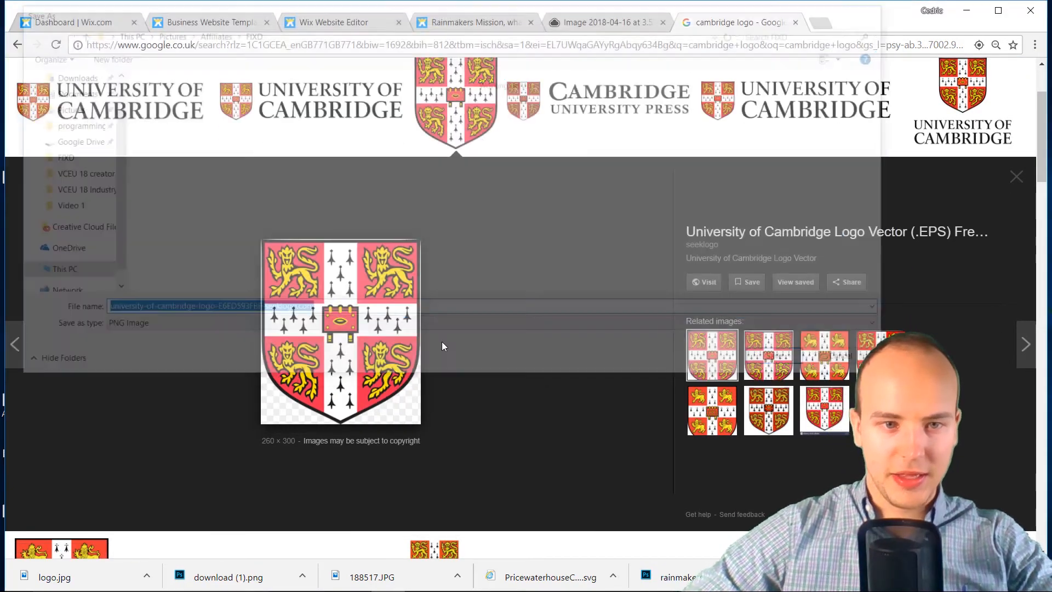
key("Return")
left_click(483, 28)
left_click(586, 23)
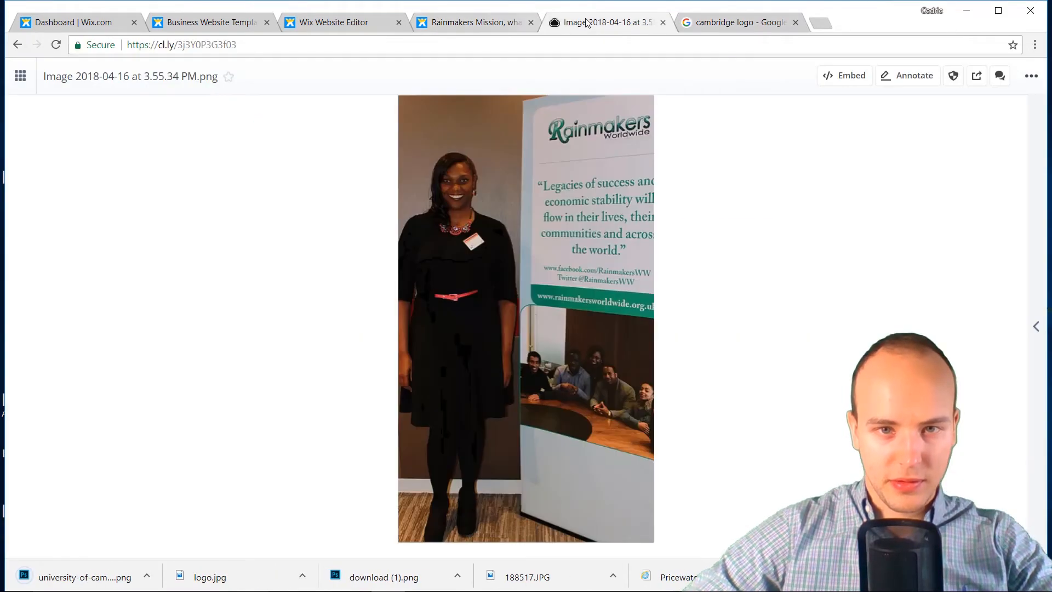
left_click(314, 25)
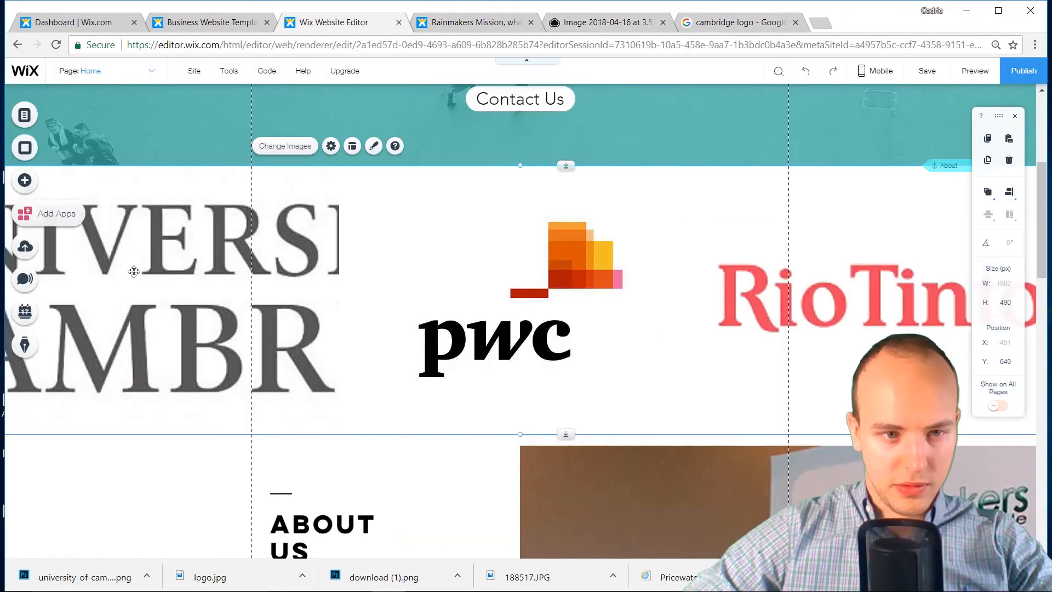
Replace gallery image 3, the Cambridge wordmark, with the uploaded Cambridge shield PNG
double_click(410, 311)
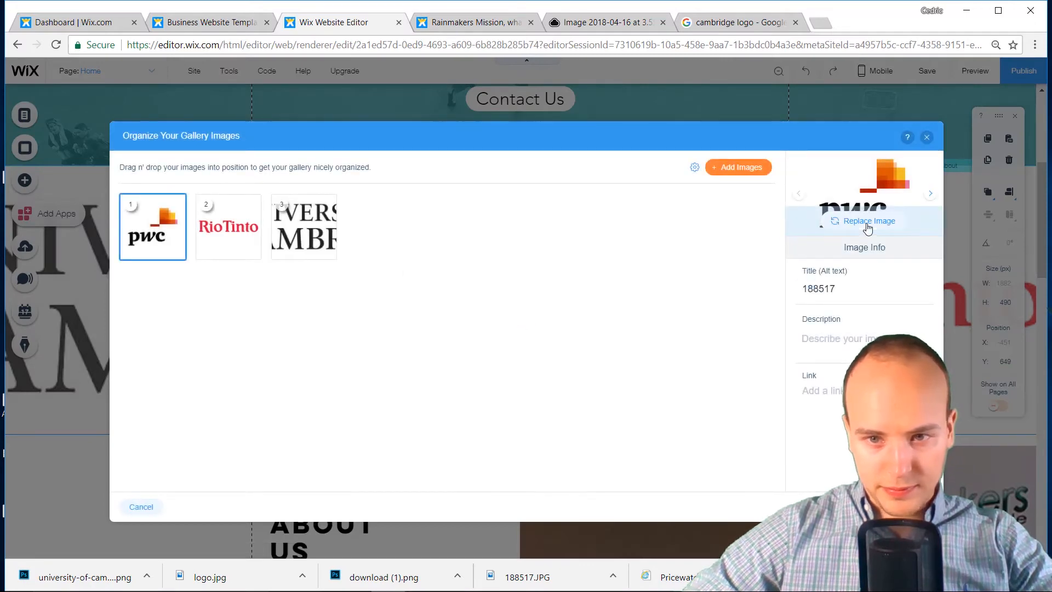
left_click(322, 228)
left_click(871, 221)
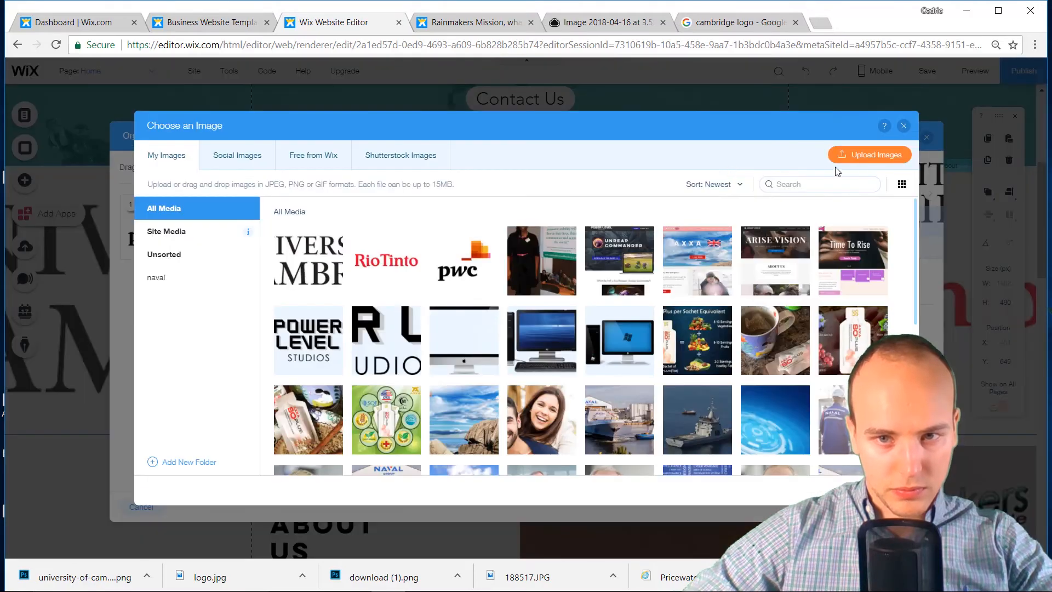
left_click(847, 156)
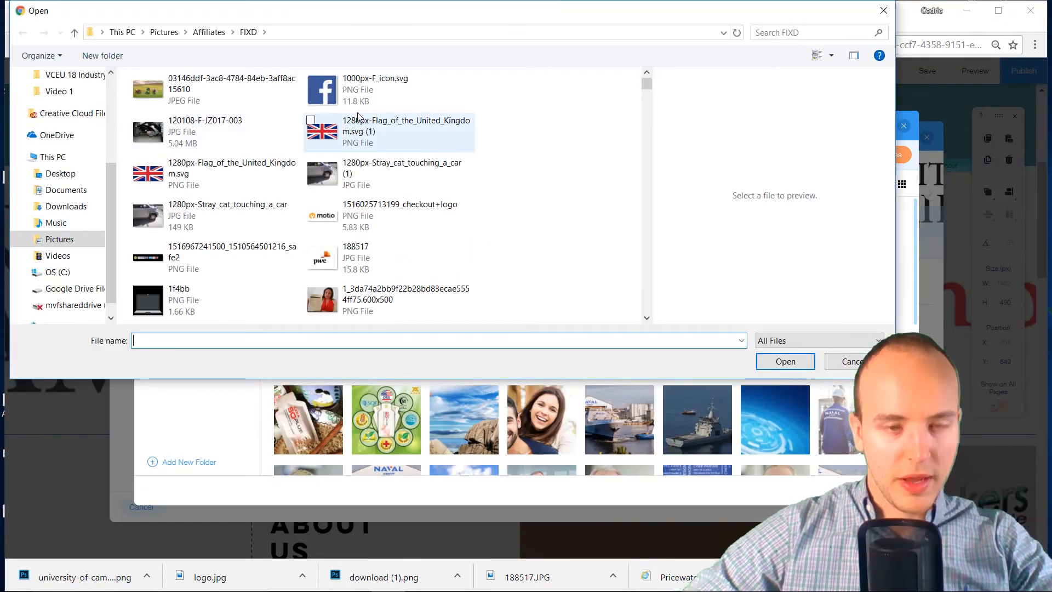
scroll(383, 192, "down", 5)
double_click(378, 104)
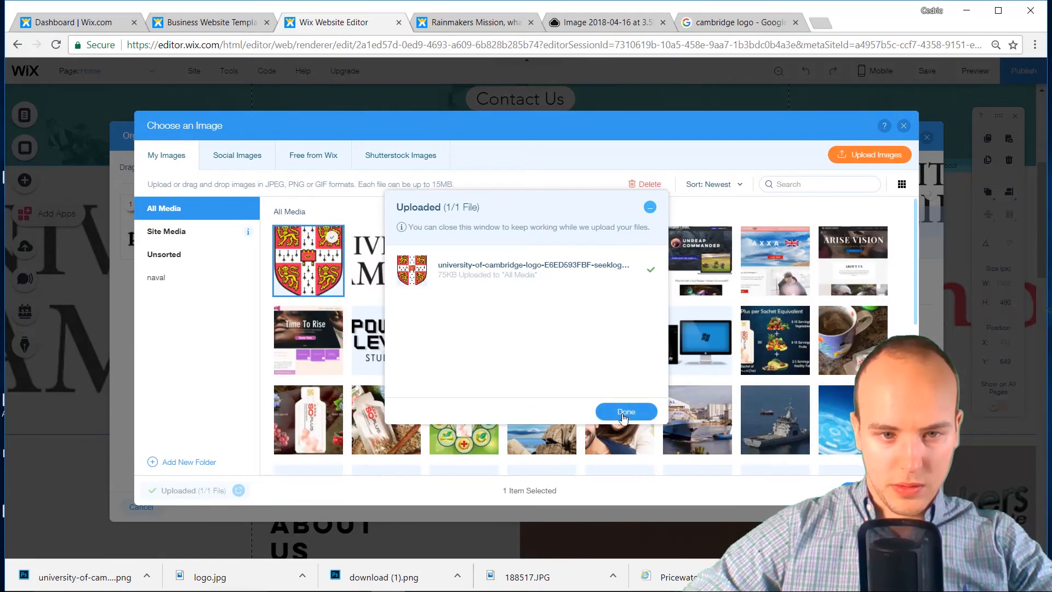
left_click(626, 412)
left_click(871, 491)
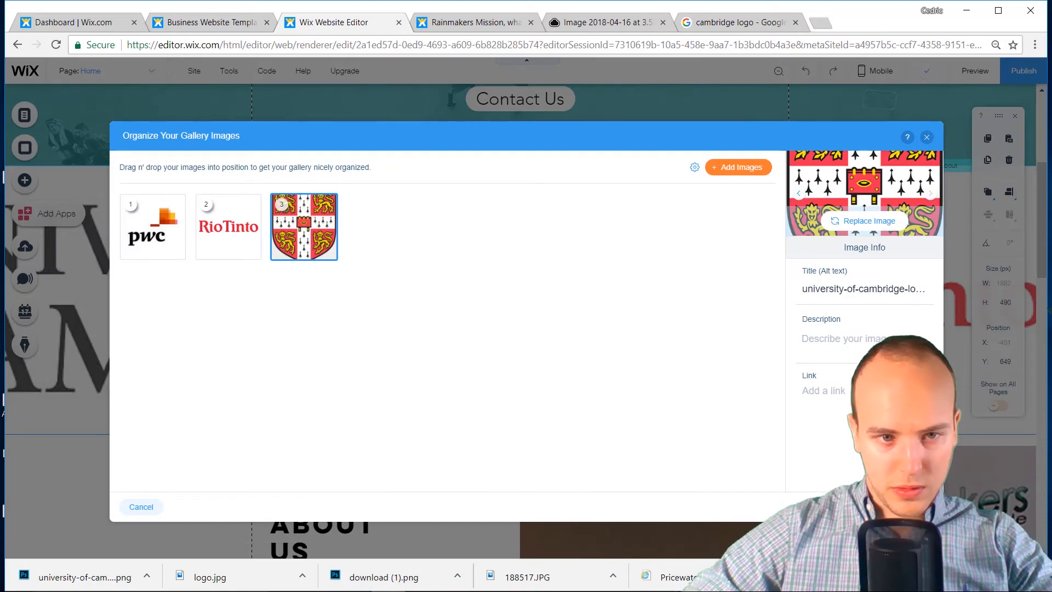
left_click(911, 507)
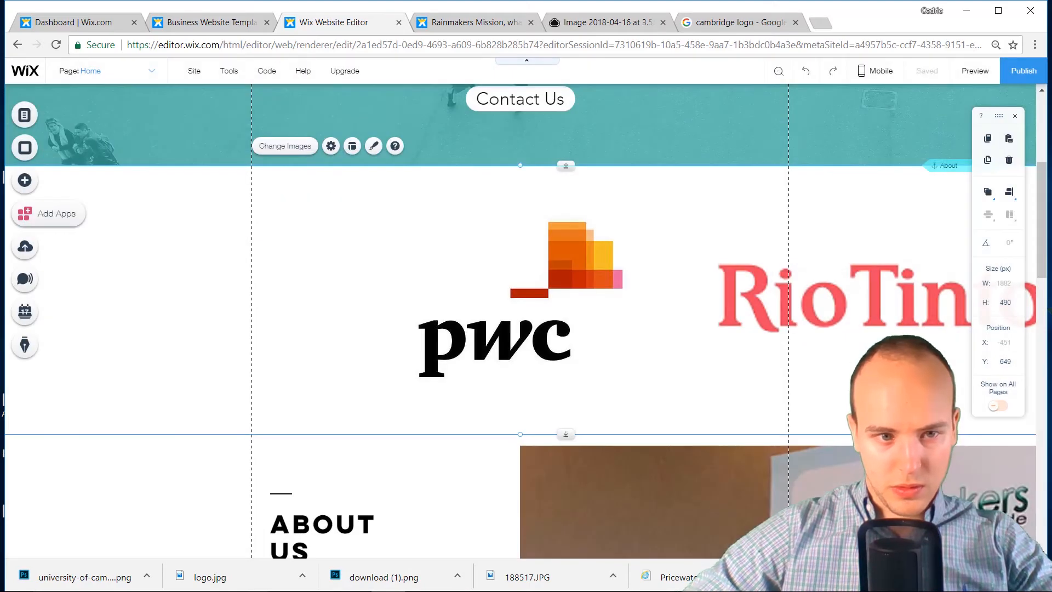
Inspect a Wyke College Cambridge logo and its source page, then return to the results
left_click(736, 21)
scroll(827, 183, "up", 2)
left_click(971, 236)
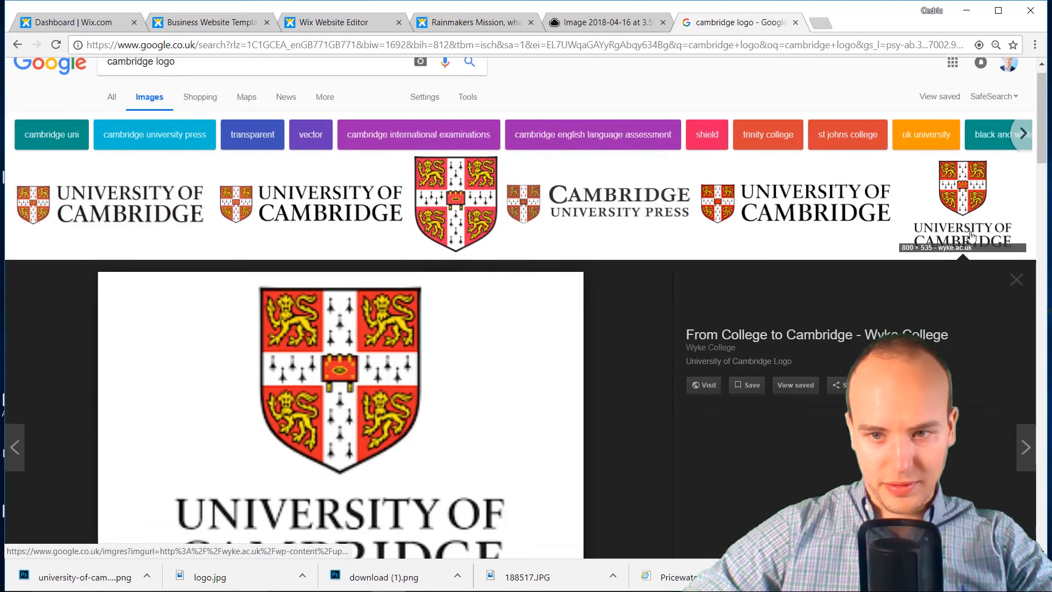
left_click(396, 298)
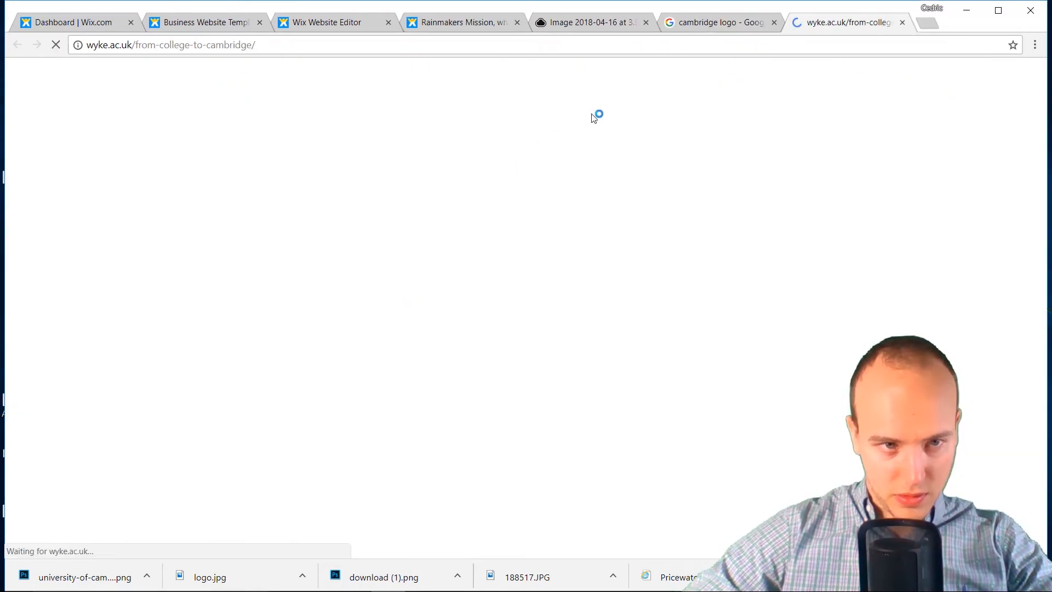
left_click(723, 22)
scroll(682, 204, "down", 5)
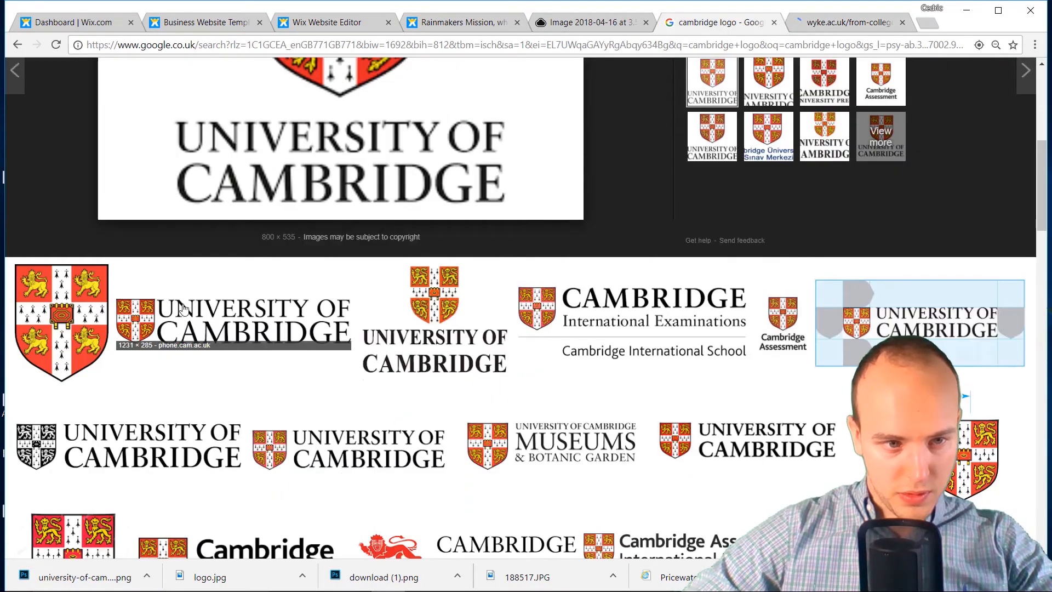
scroll(524, 214, "up", 7)
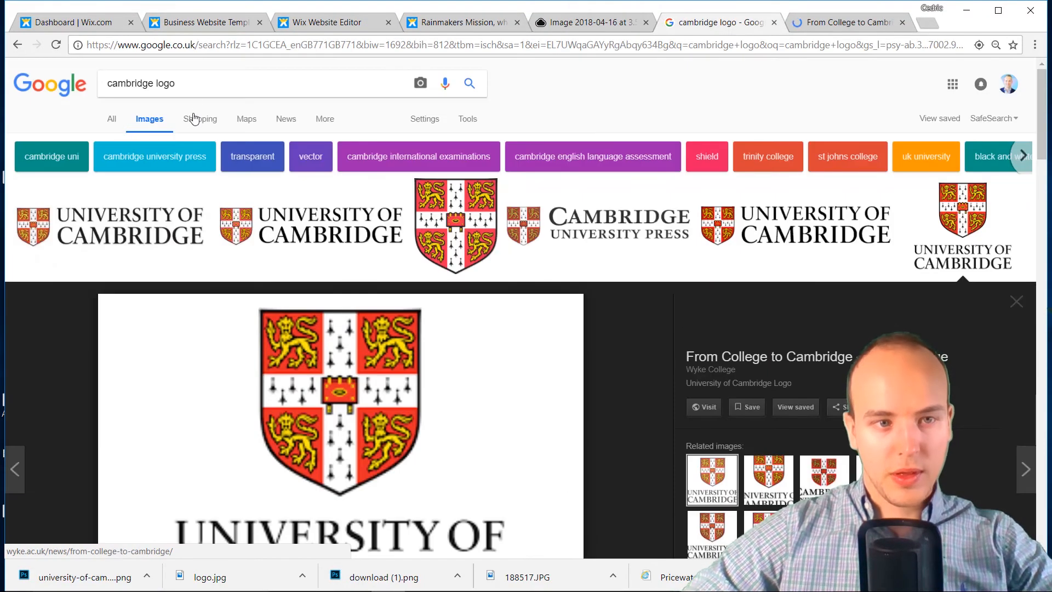
Search images for 'deloitte logi' and save the short D. logo as DeloitteNewSmall.png
left_click_drag(176, 84, 96, 73)
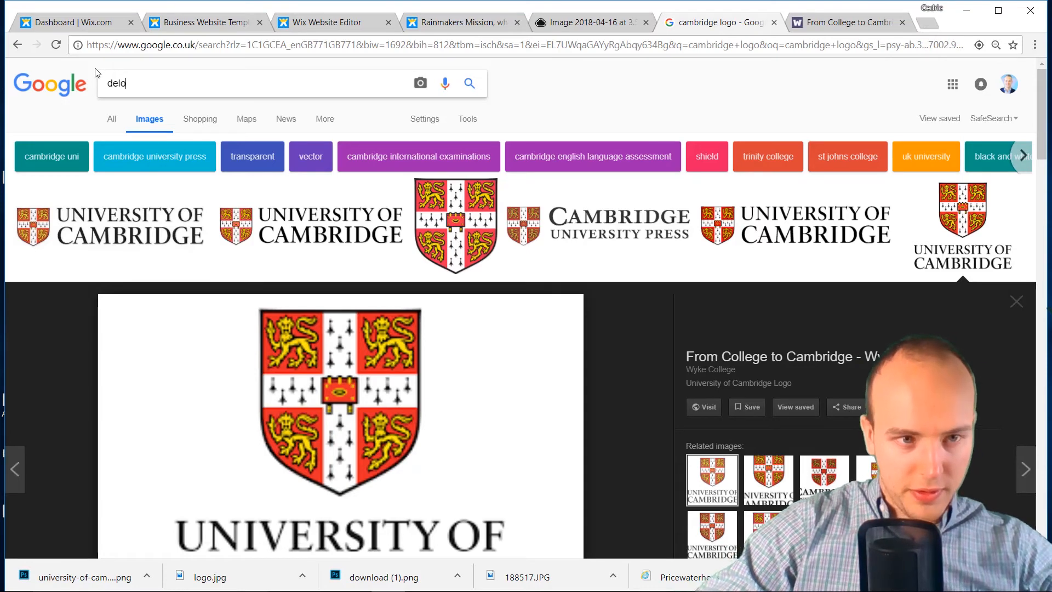
type("deloitte lo")
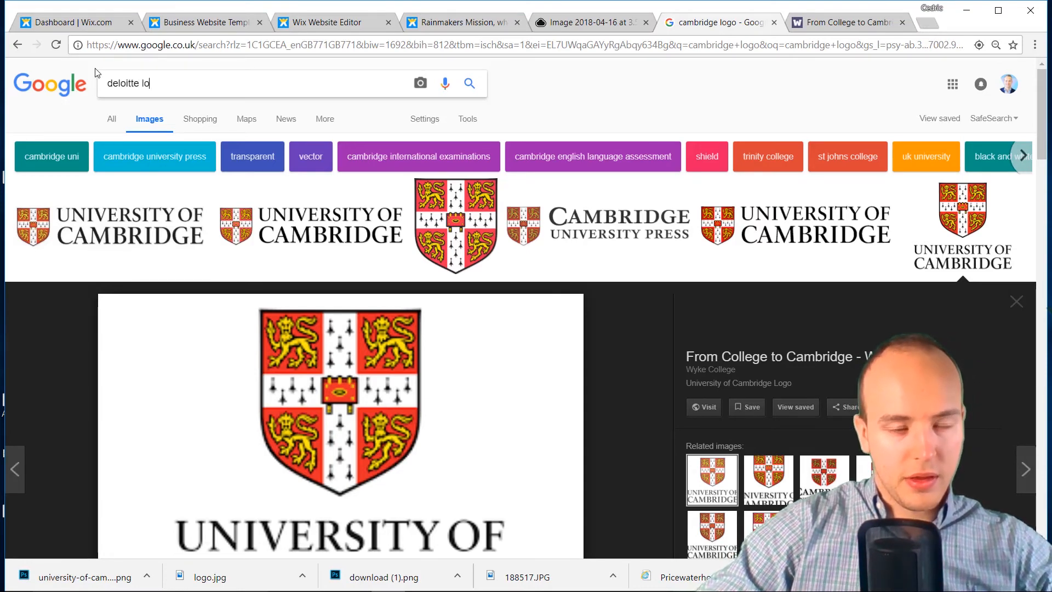
type("gi")
key("Return")
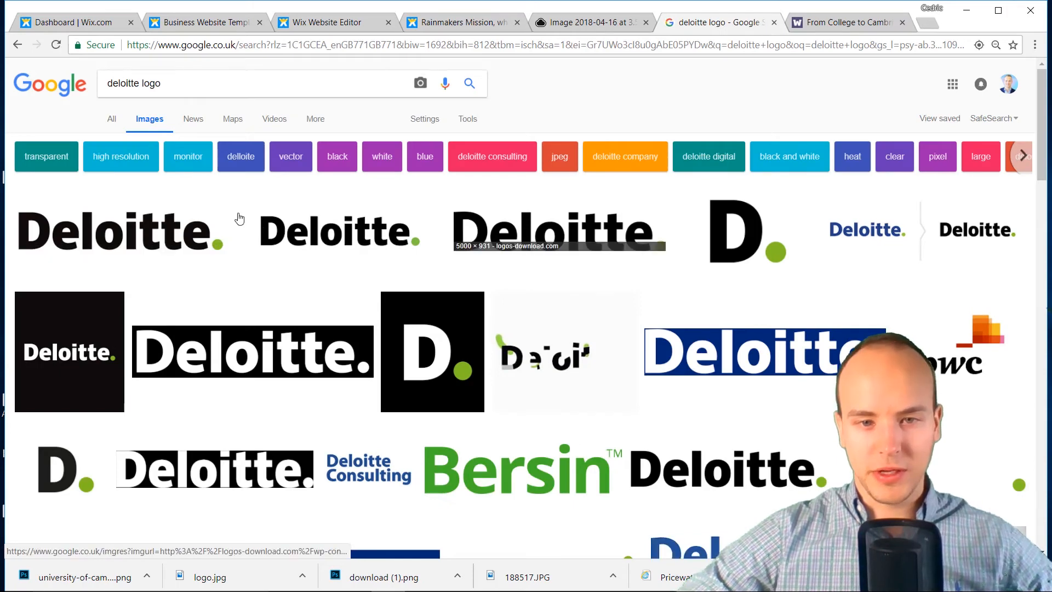
left_click(532, 221)
left_click(732, 112)
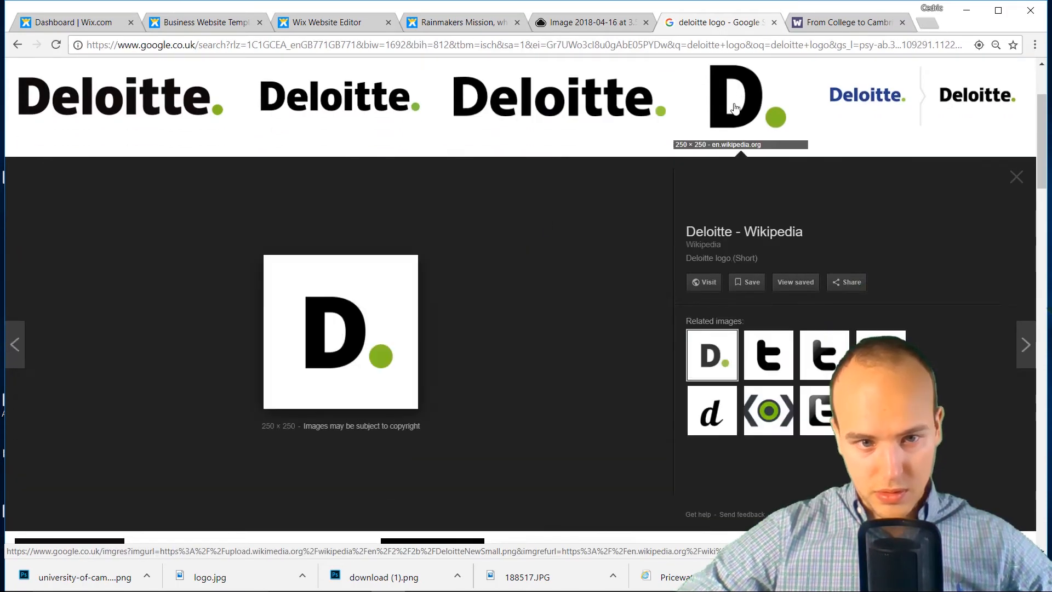
right_click(328, 319)
left_click(389, 439)
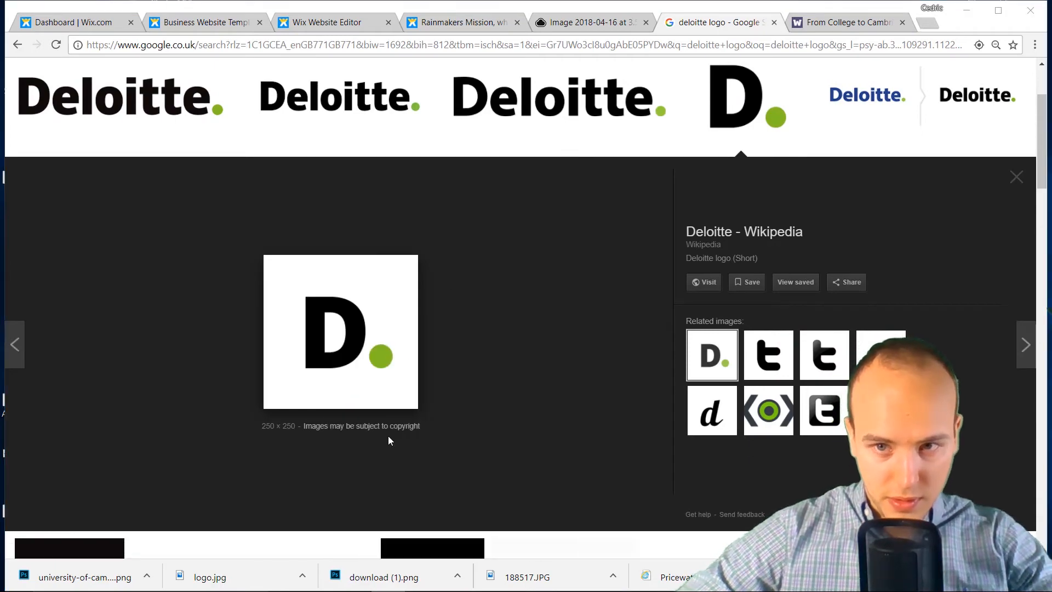
key("Return")
left_click(607, 24)
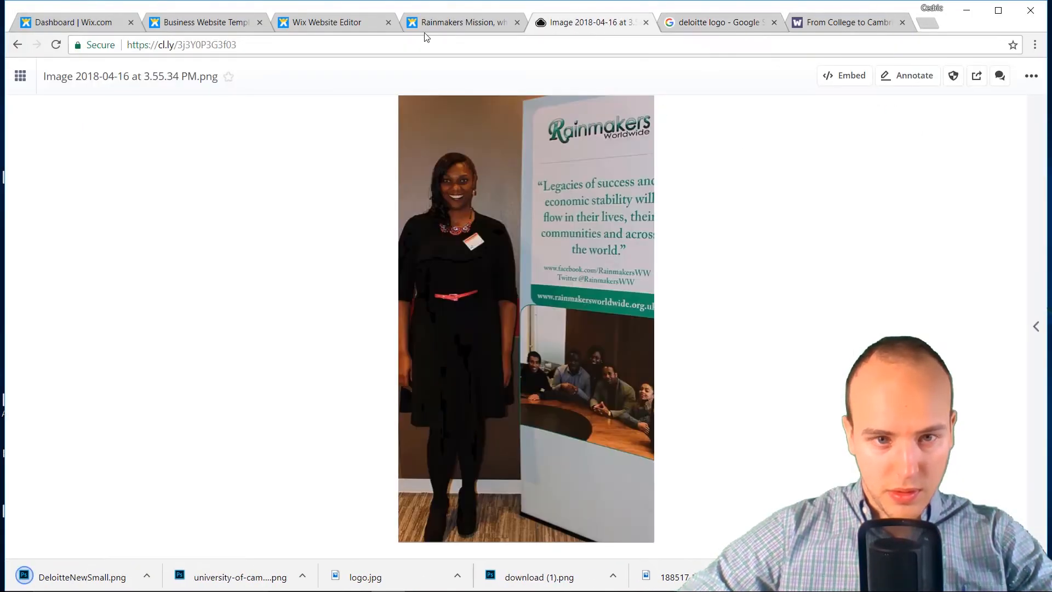
Cycle through the browser tabs back to the Wix editor and choose Change Images on the logo gallery
left_click(452, 17)
left_click(329, 22)
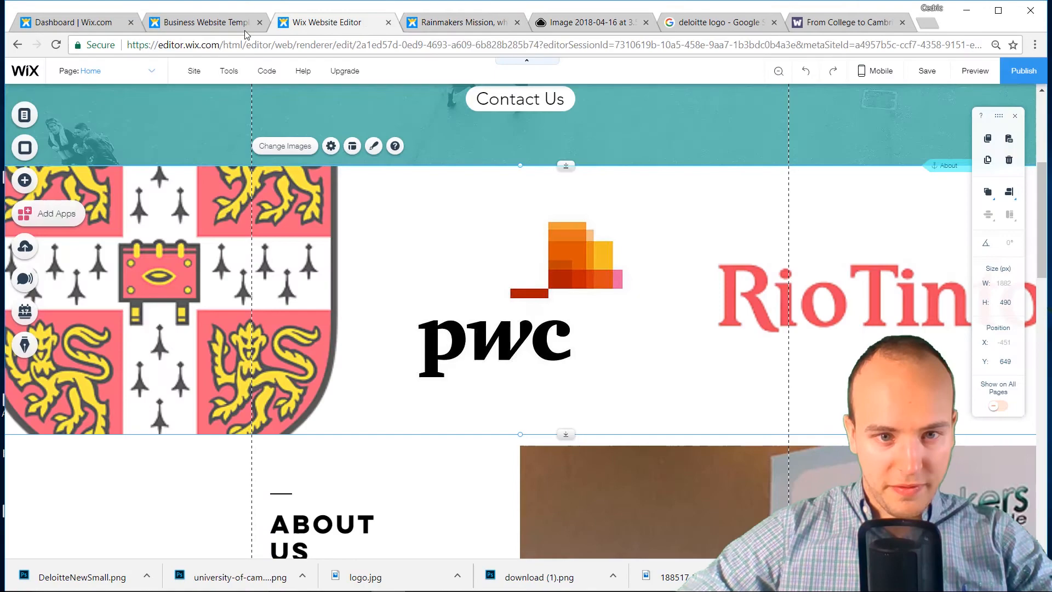
left_click(192, 25)
left_click(77, 23)
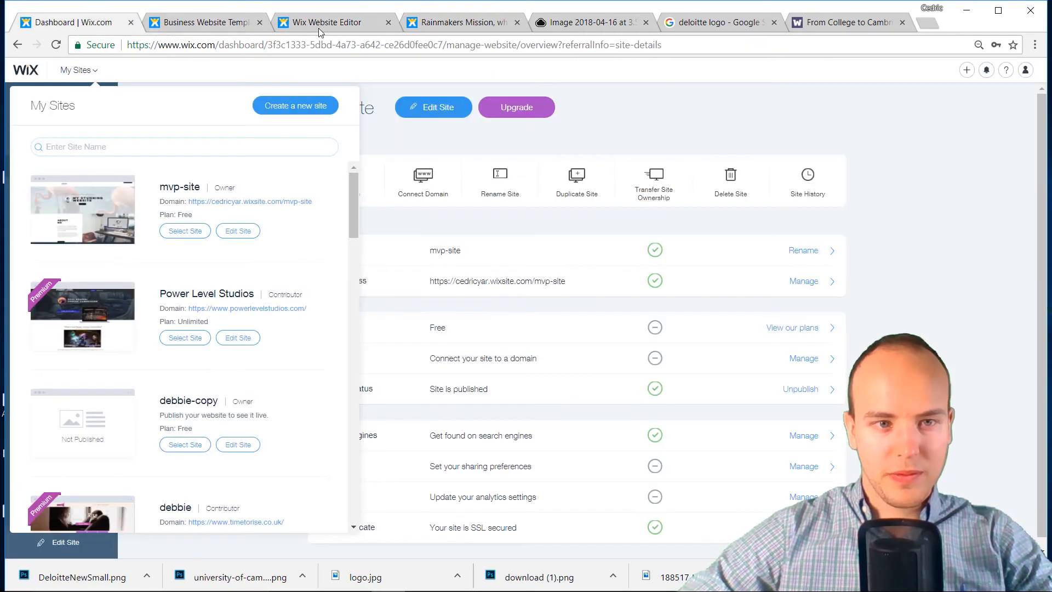
left_click(342, 23)
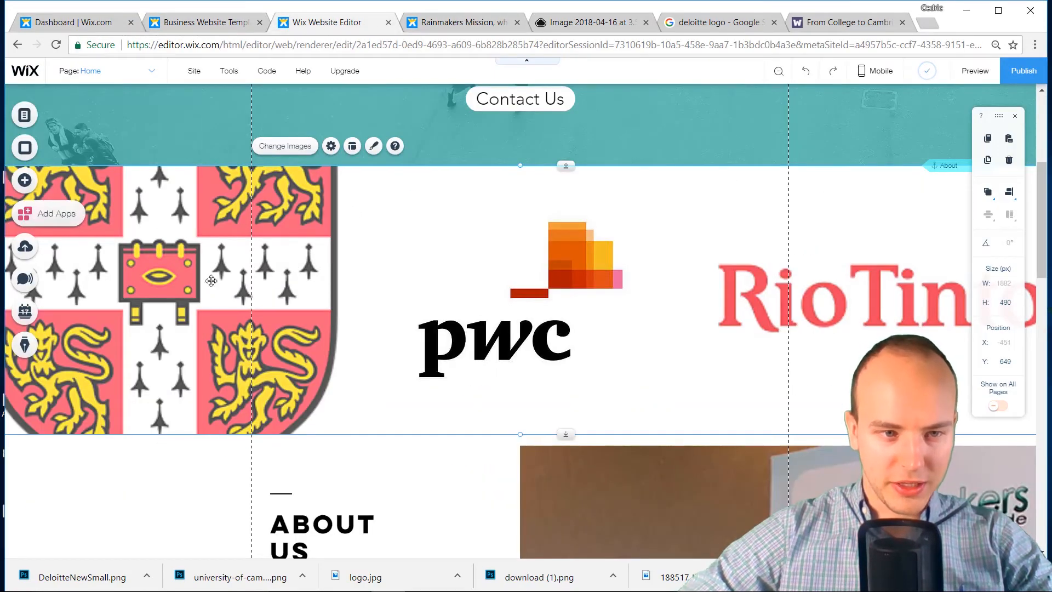
left_click(439, 25)
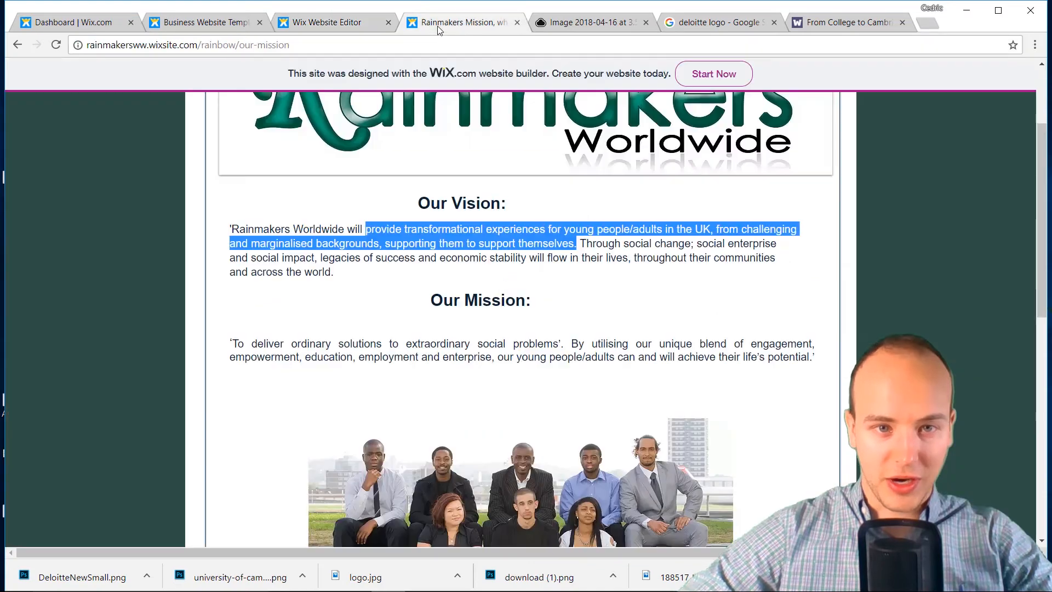
left_click(363, 24)
scroll(446, 291, "up", 3)
left_click(285, 288)
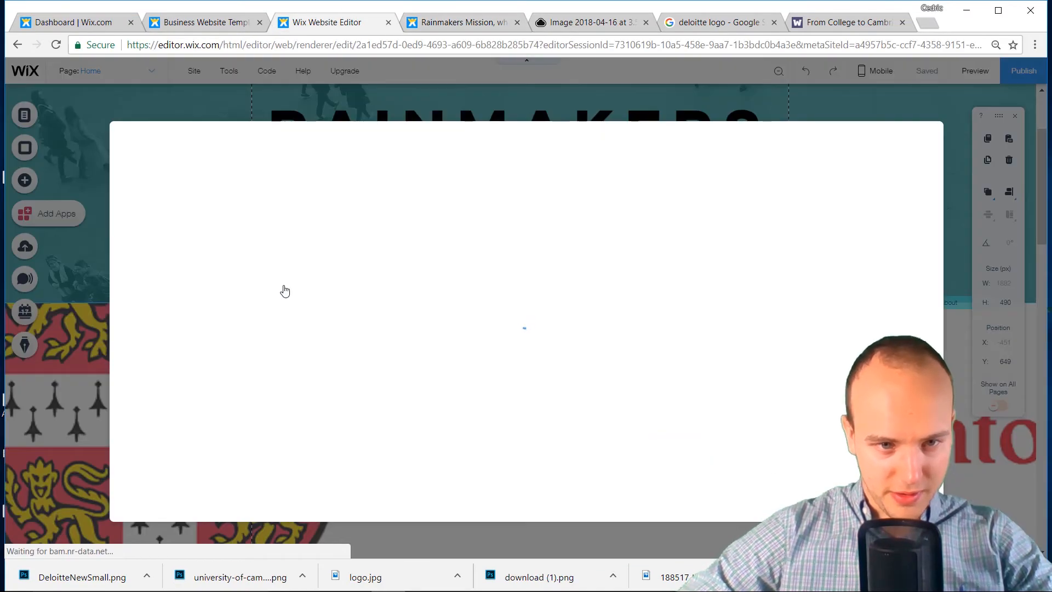
Delete the Cambridge crest and add the uploaded DeloitteNewSmall.png ahead of PwC and Rio Tinto
left_click(310, 246)
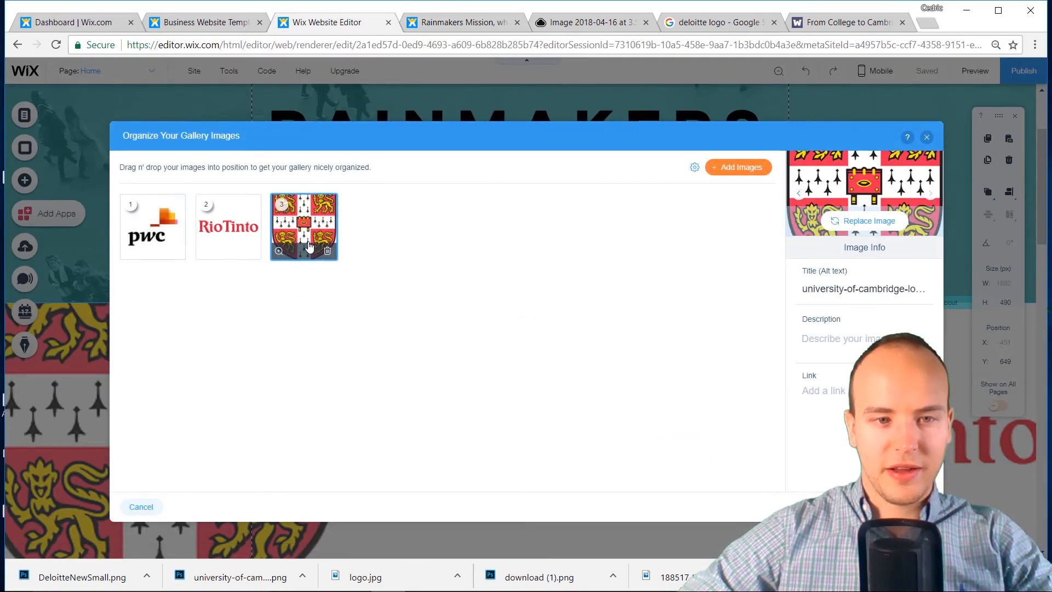
left_click(327, 253)
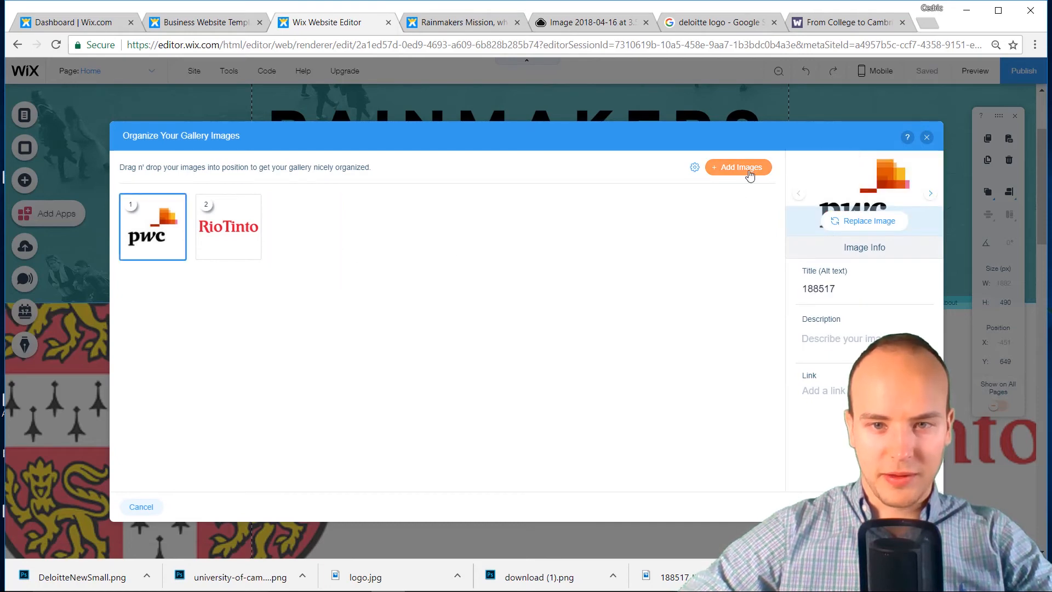
left_click(741, 168)
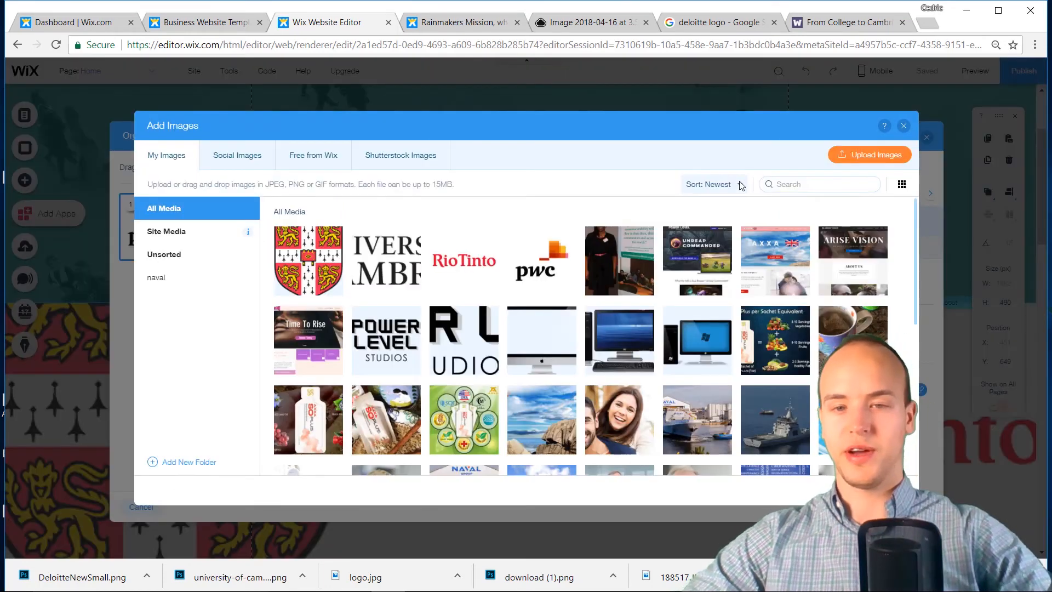
left_click(832, 158)
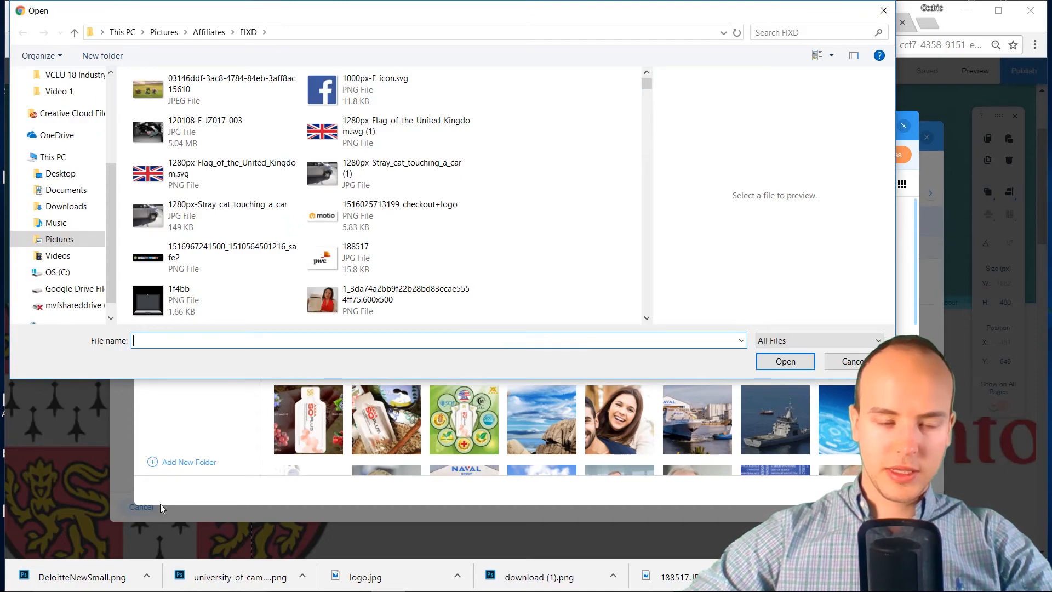
scroll(188, 198, "down", 5)
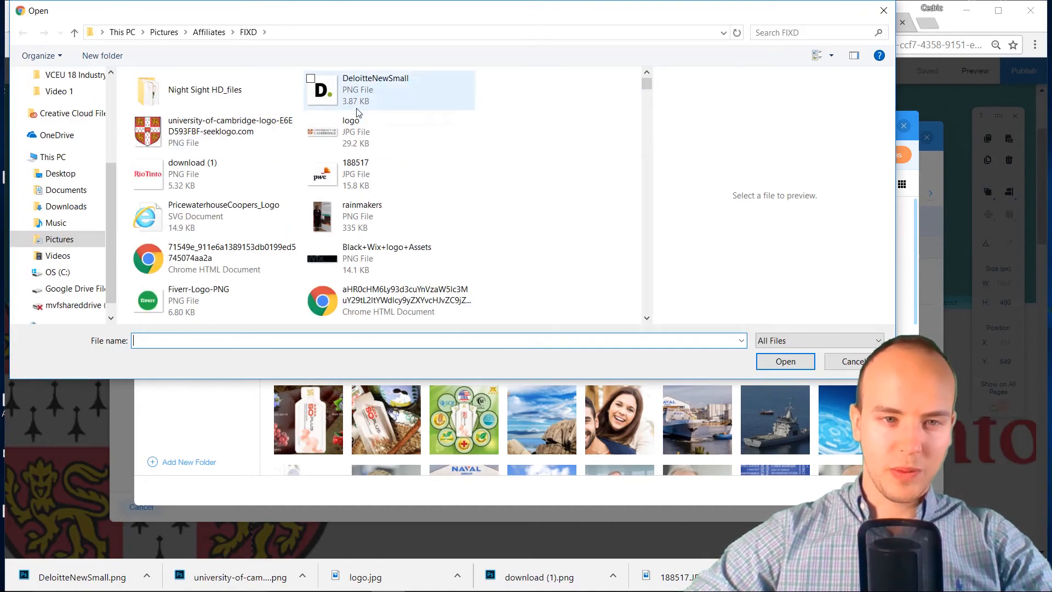
key("Escape")
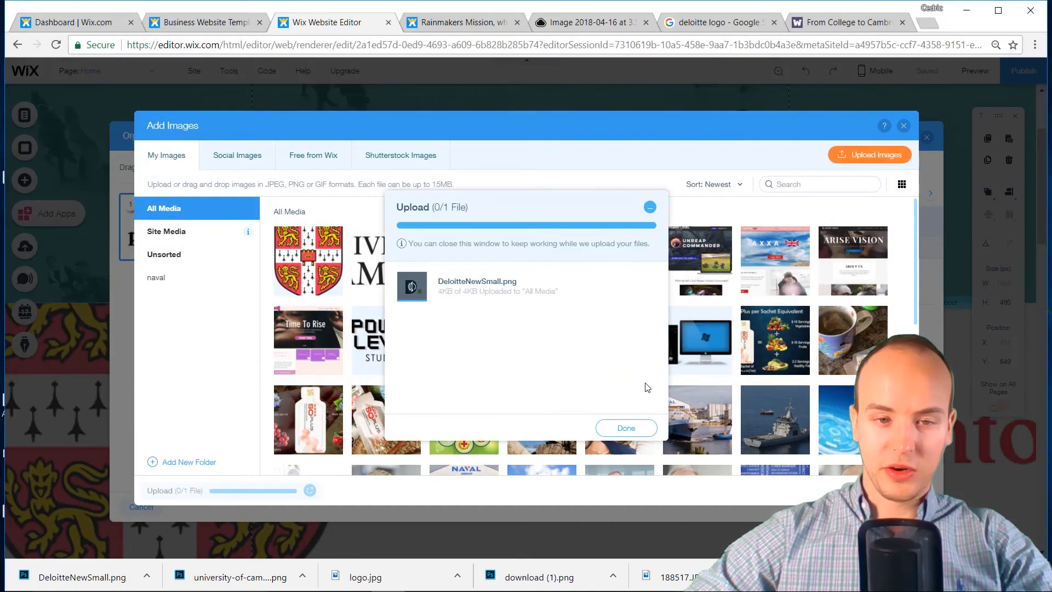
left_click(626, 428)
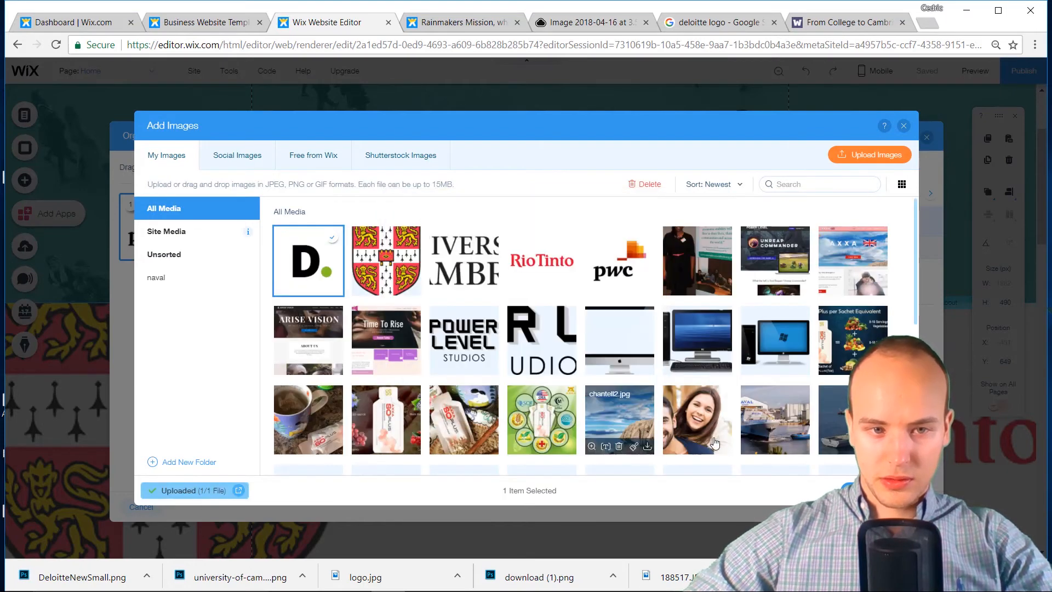
left_click(876, 490)
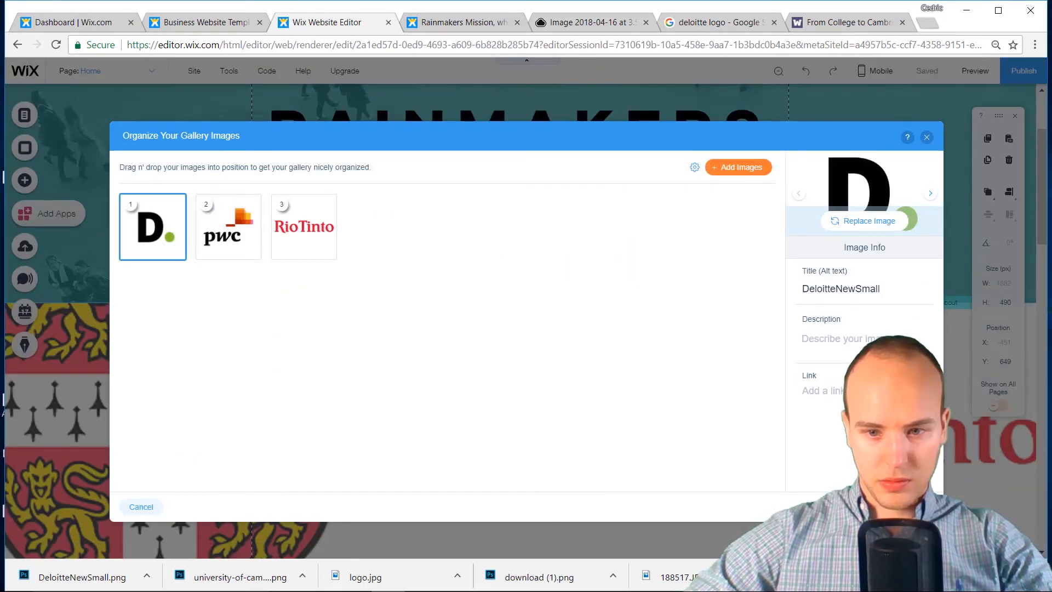
left_click(910, 507)
Shrink the logo gallery strip to 239 px tall
scroll(676, 445, "down", 1)
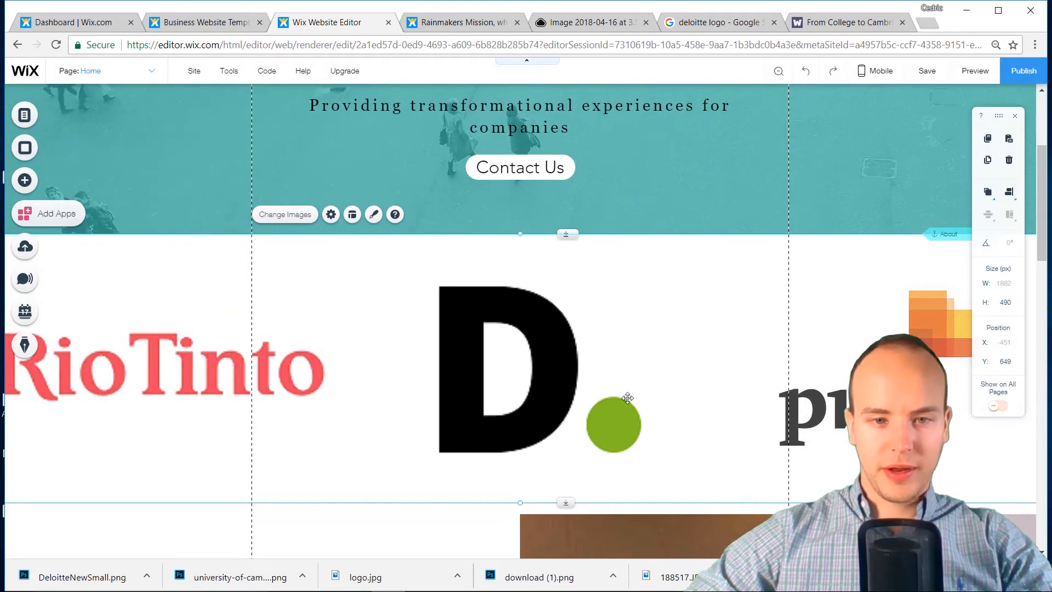
left_click_drag(571, 494, 529, 398)
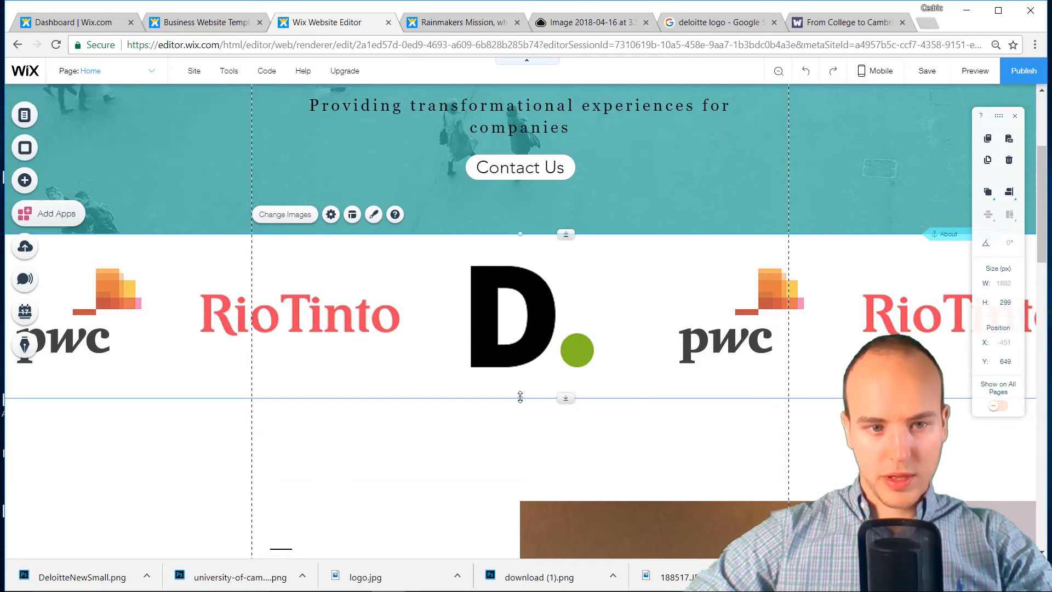
scroll(515, 455, "down", 3)
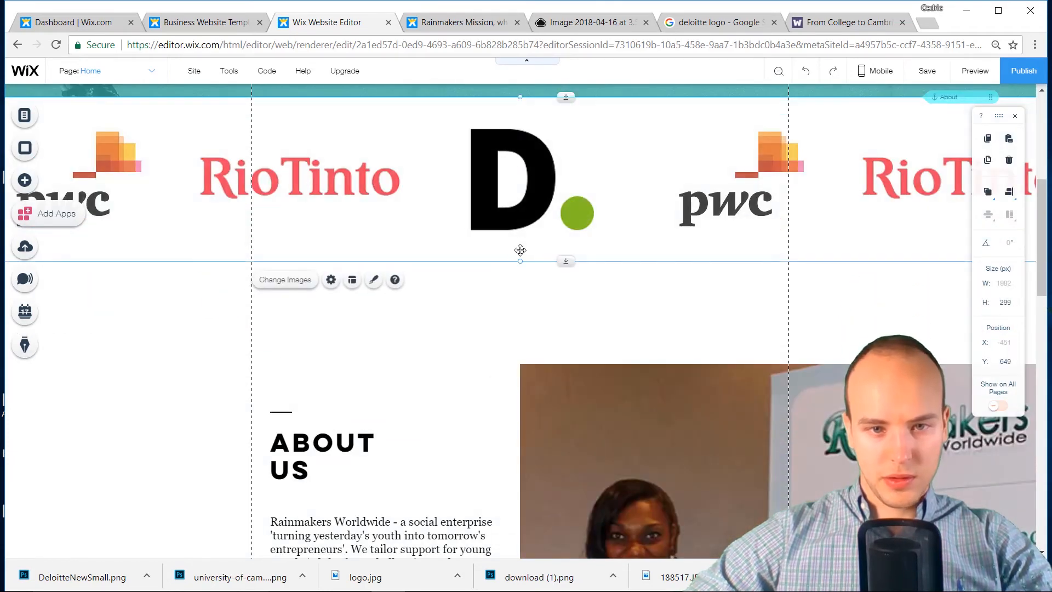
left_click_drag(522, 261, 524, 228)
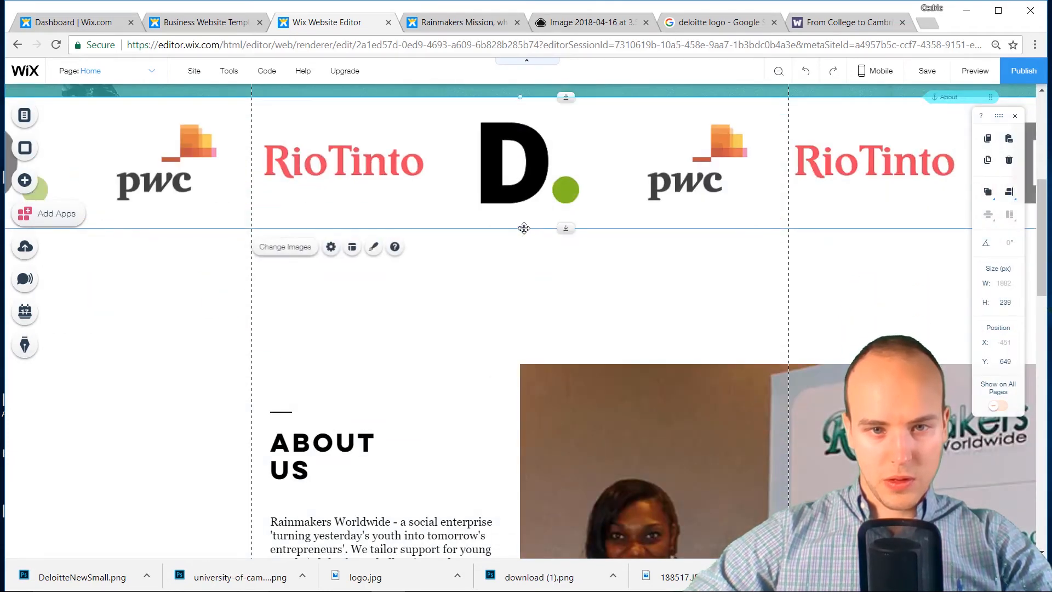
Move the About Us strip up beneath the gallery and place the gallery at Y 753
left_click(495, 400)
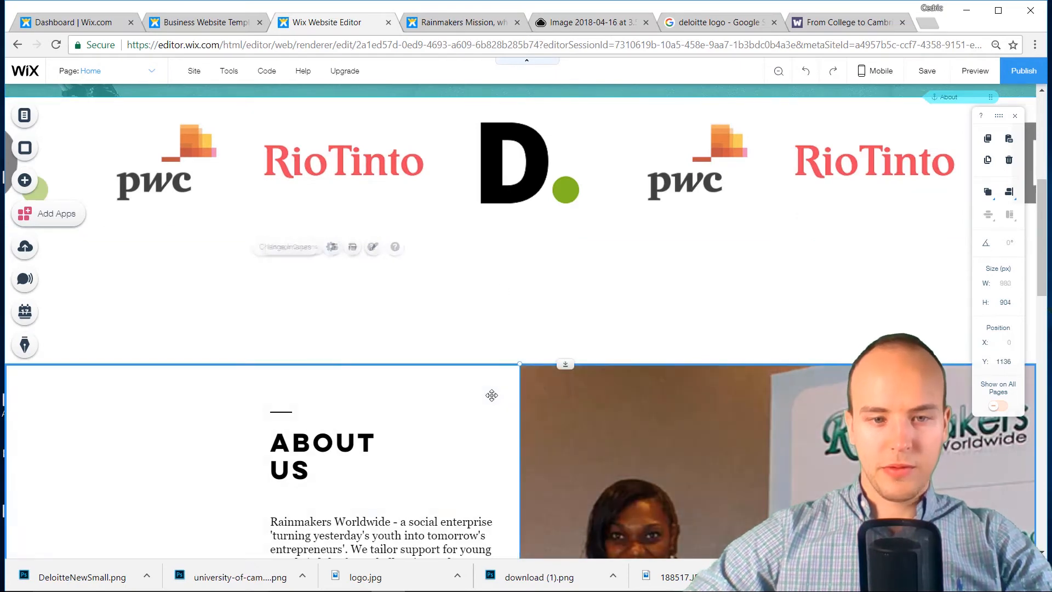
left_click_drag(492, 394, 503, 276)
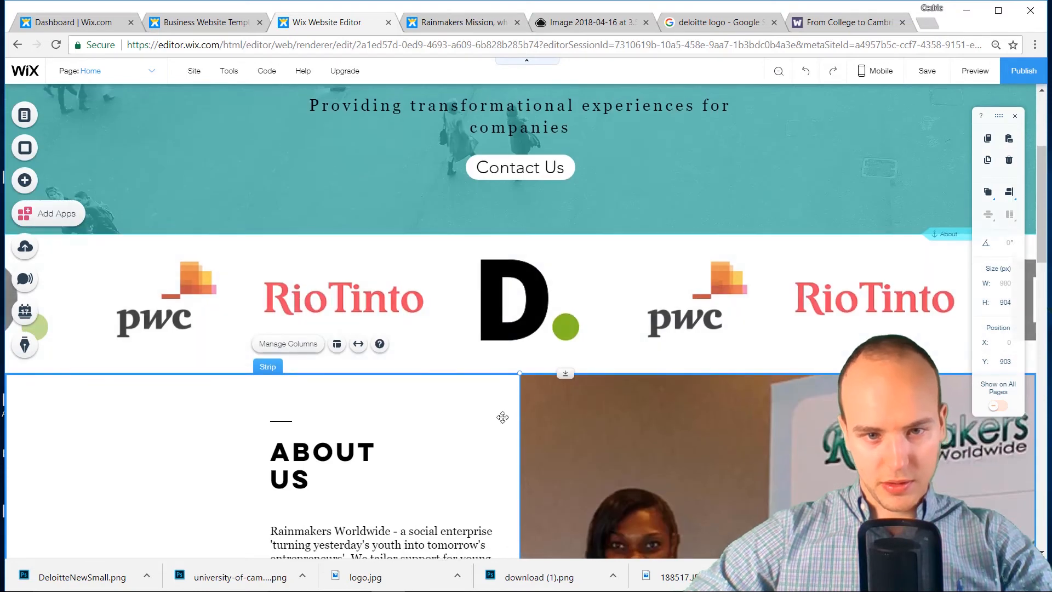
left_click(517, 329)
left_click_drag(517, 329, 516, 384)
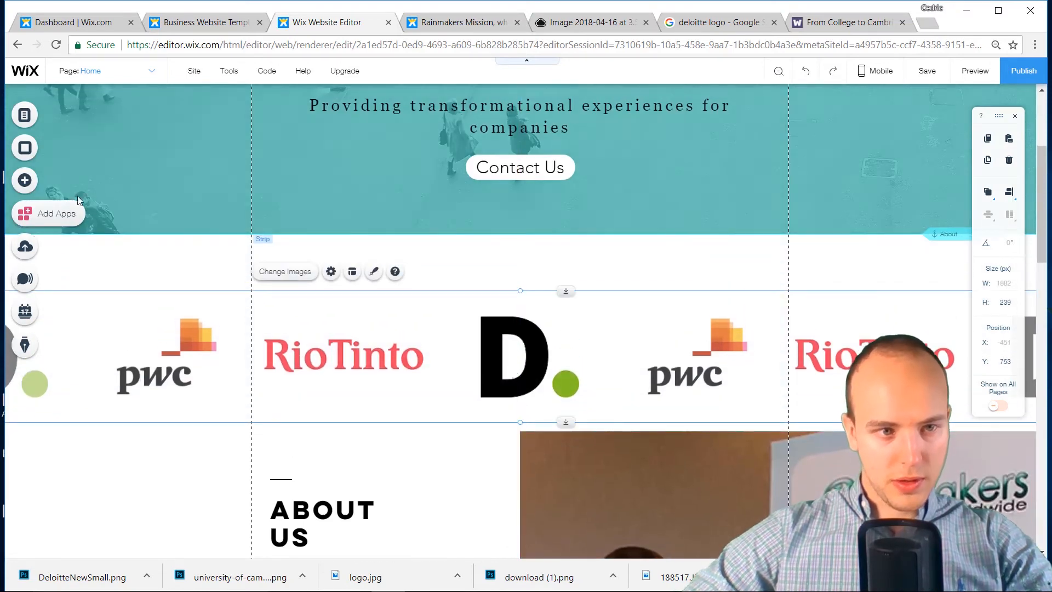
left_click(23, 183)
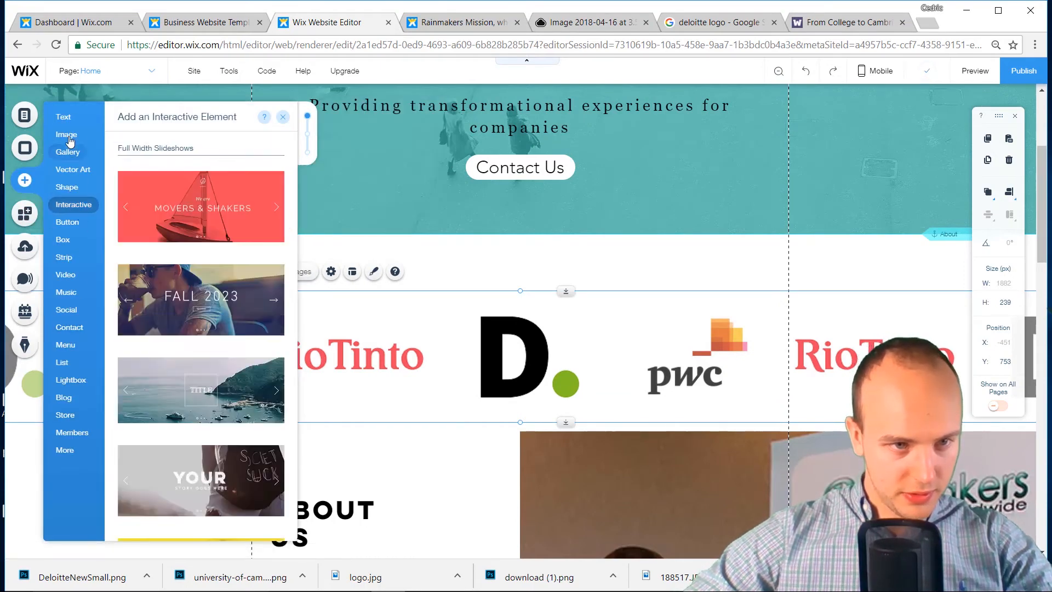
Add a Heading 2 text reading CLIENTS, centred above the client logos
mouse_move(73, 123)
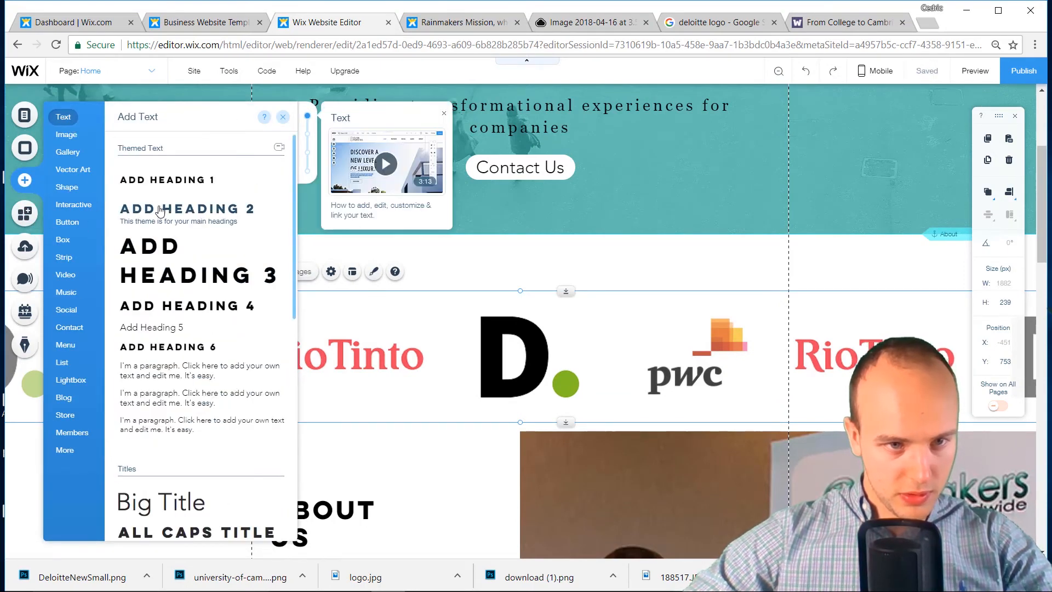
left_click_drag(476, 267, 489, 272)
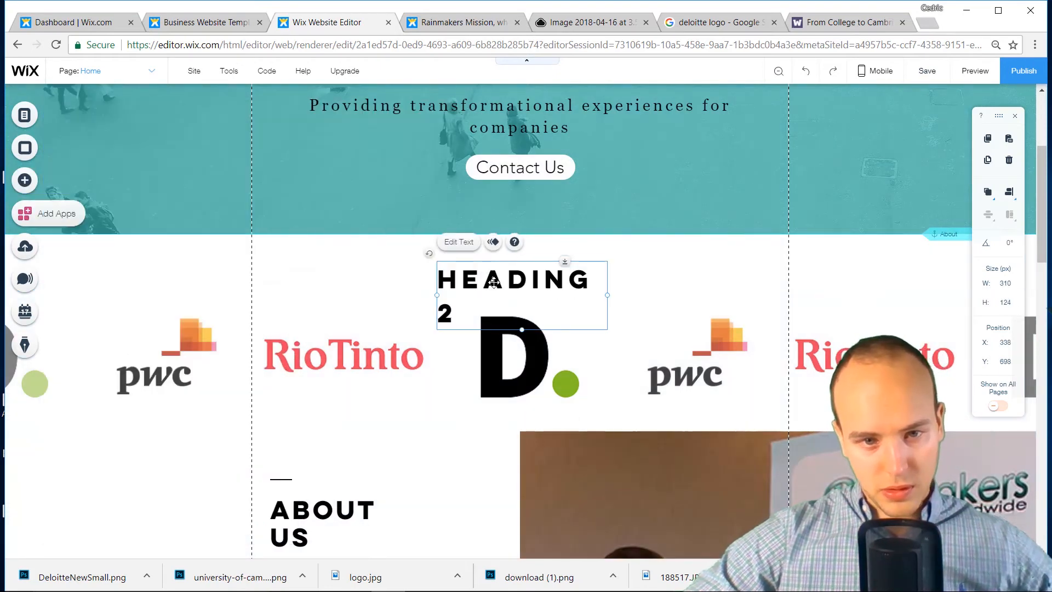
double_click(494, 282)
type("SO")
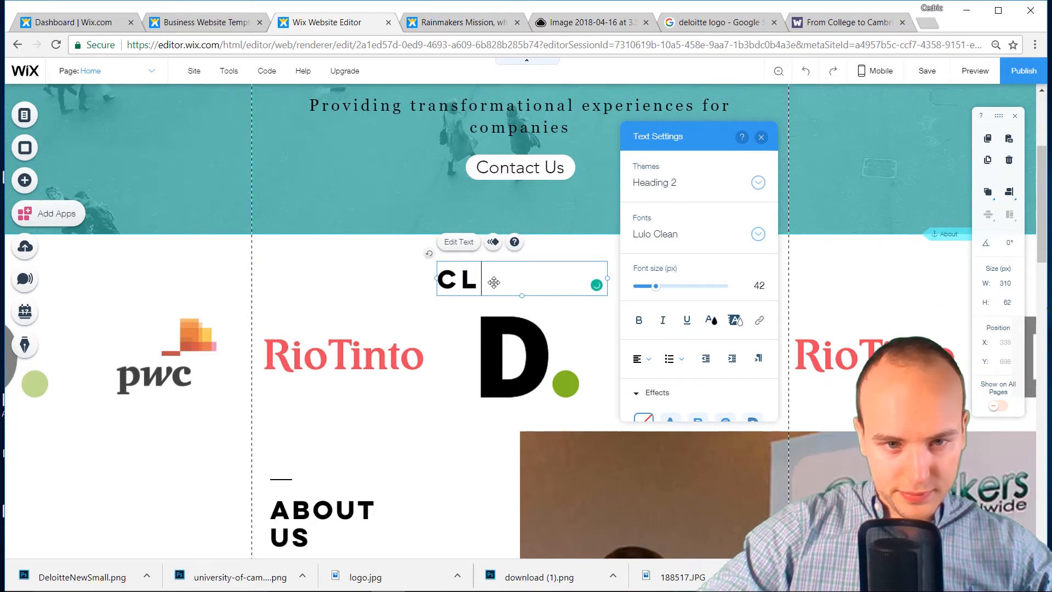
left_click(404, 269)
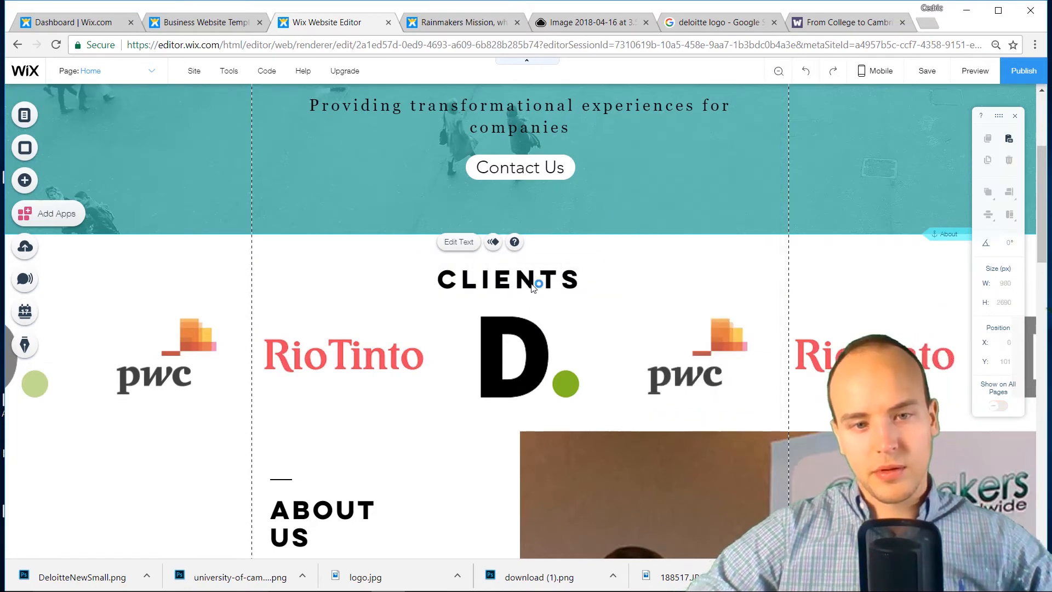
left_click_drag(532, 284, 542, 272)
Nudge the client logo strip and the About Us section slightly upward
left_click_drag(523, 375, 522, 368)
left_click_drag(480, 475, 482, 459)
scroll(482, 460, "down", 5)
scroll(484, 463, "down", 10)
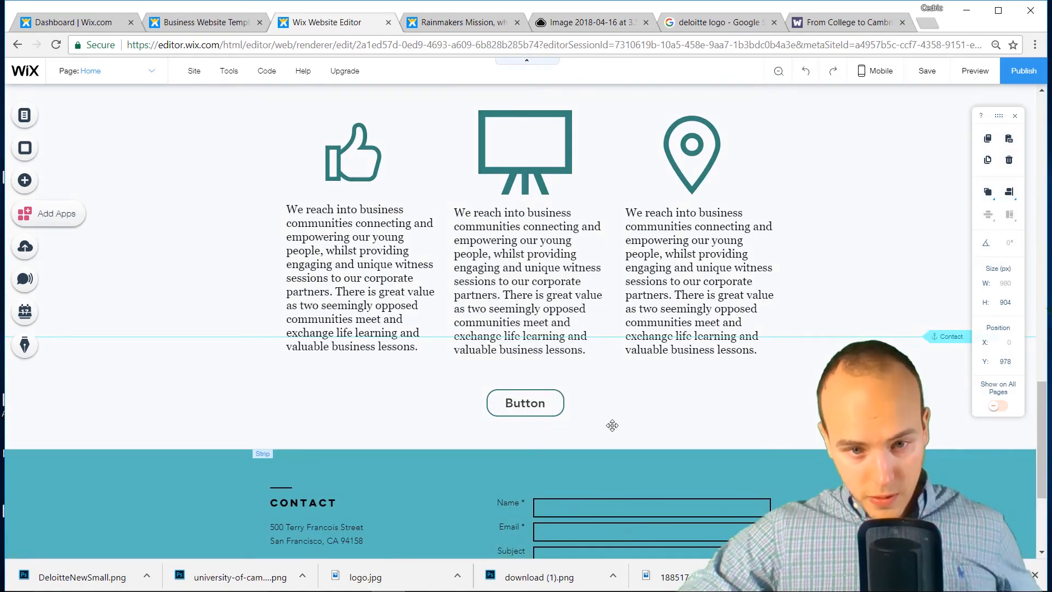
Drag the Services section up to sit under About Us
scroll(602, 383, "up", 4)
left_click(572, 250)
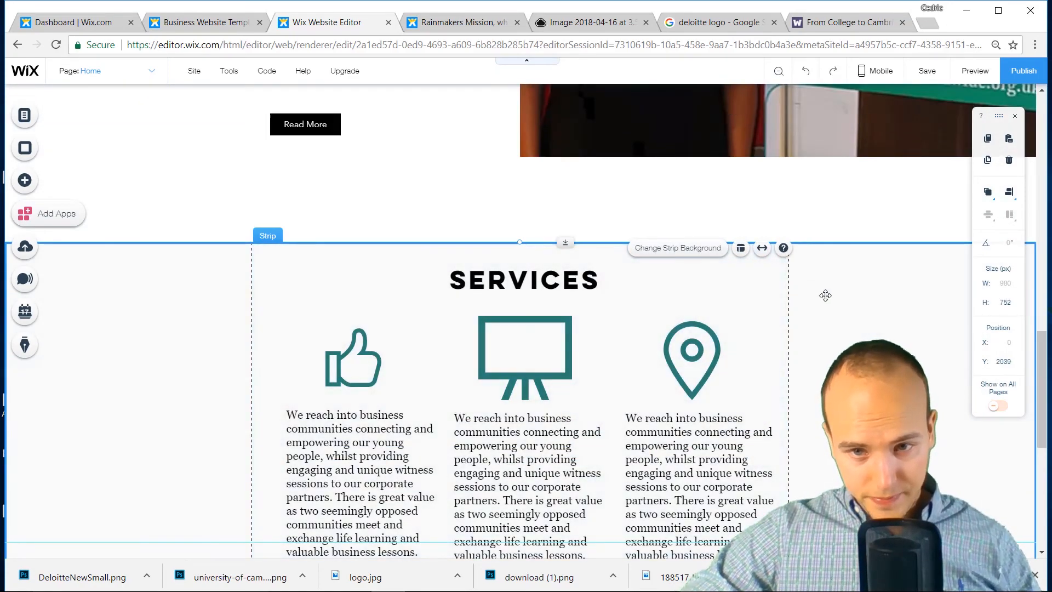
left_click_drag(849, 316, 840, 236)
scroll(844, 250, "down", 6)
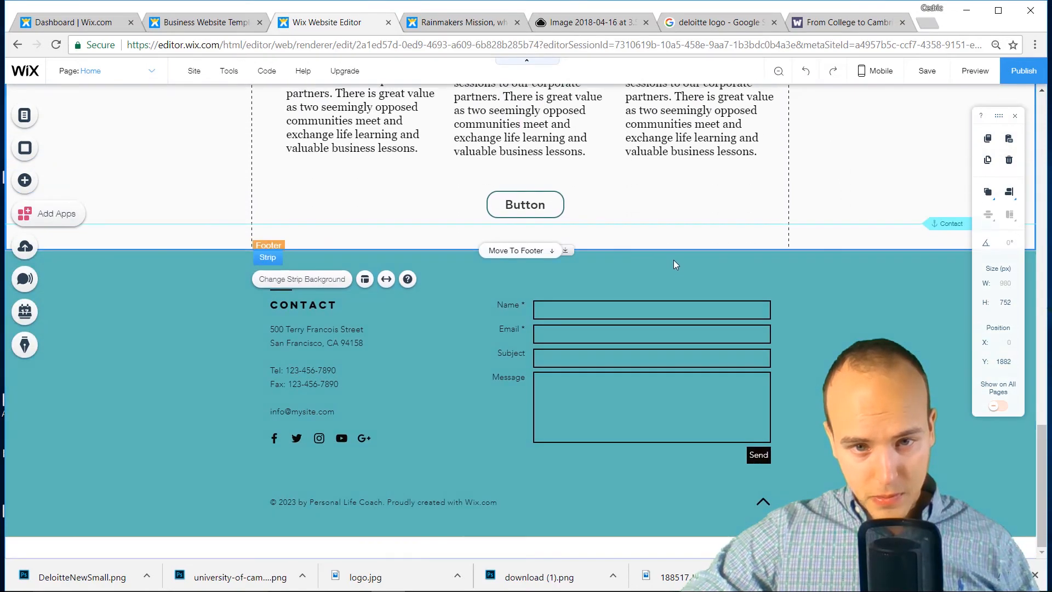
Select the About Us strip and open its Manage Columns panel
left_click(674, 260)
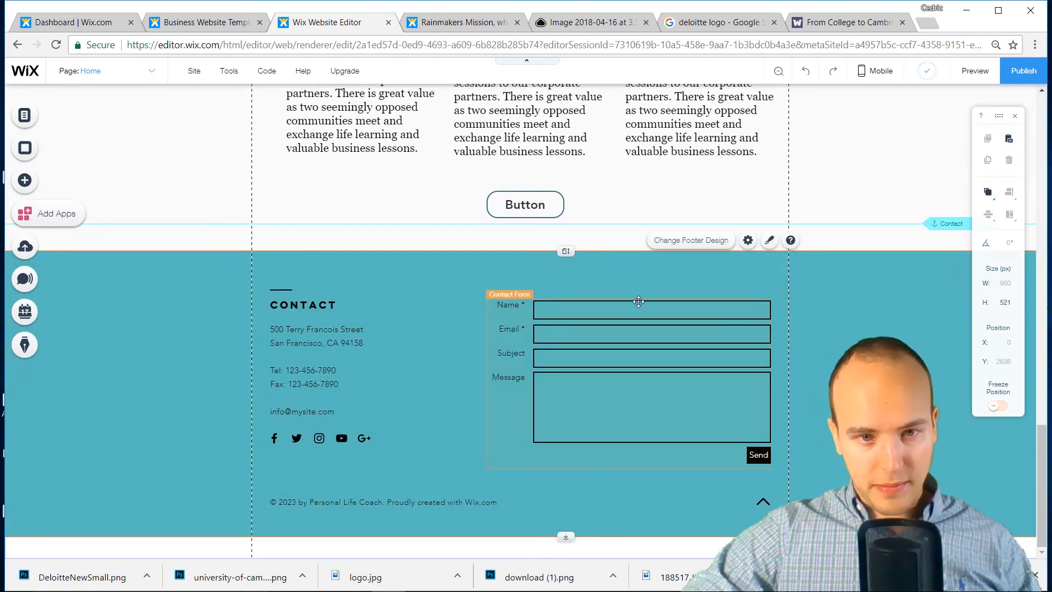
scroll(638, 302, "up", 15)
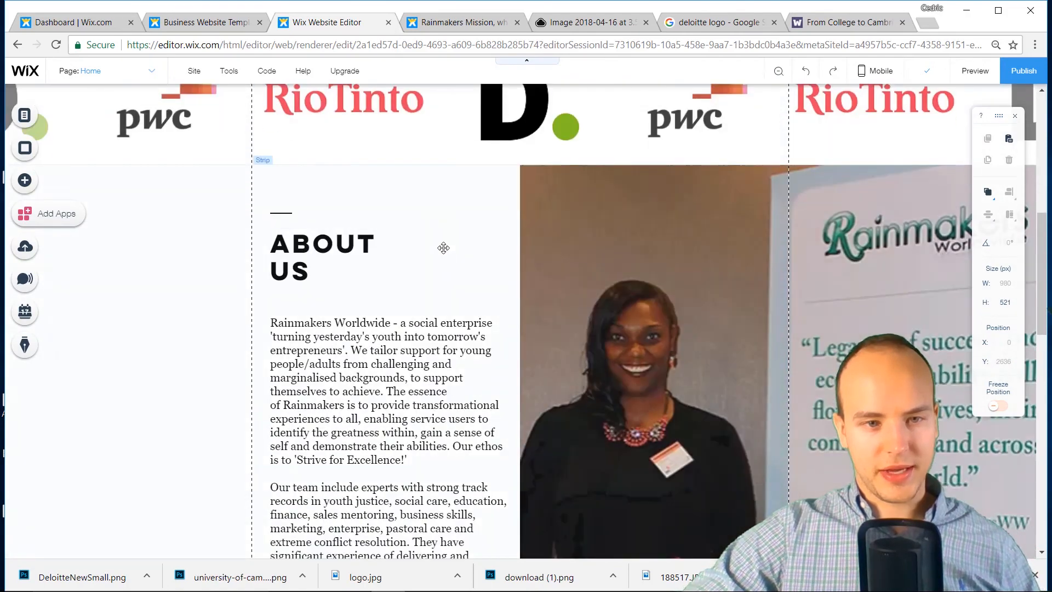
left_click(433, 249)
left_click(433, 219)
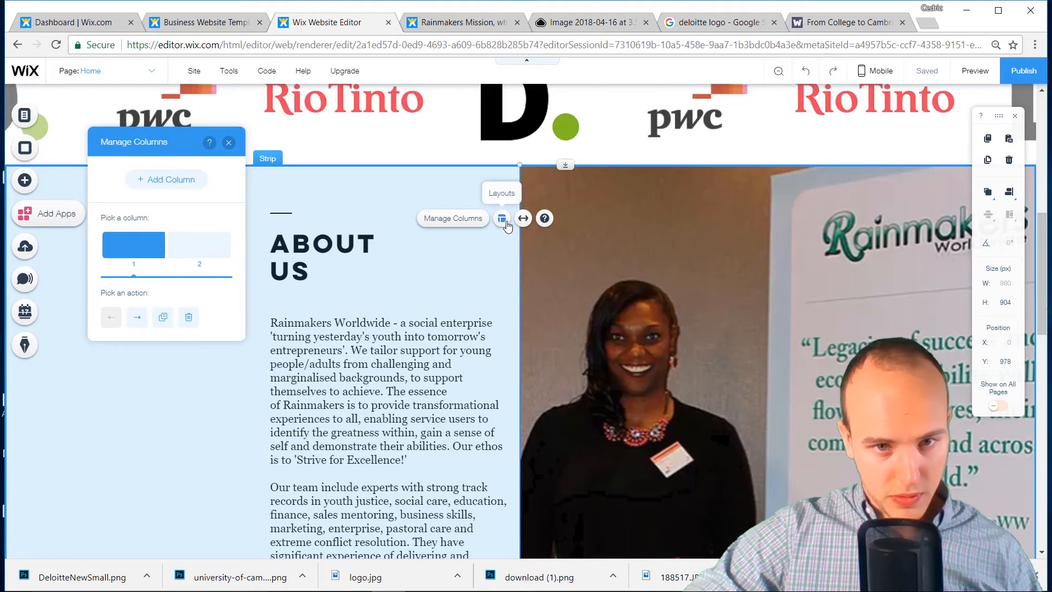
Set the About Us left column's background colour to light teal (#B6E8E3)
left_click(228, 143)
left_click(222, 211)
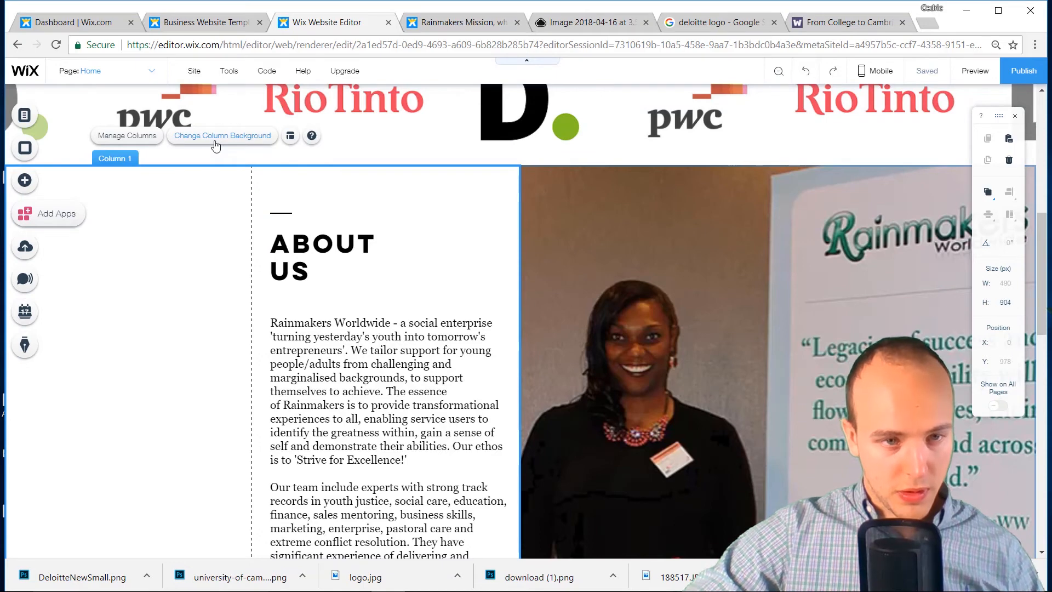
left_click(215, 144)
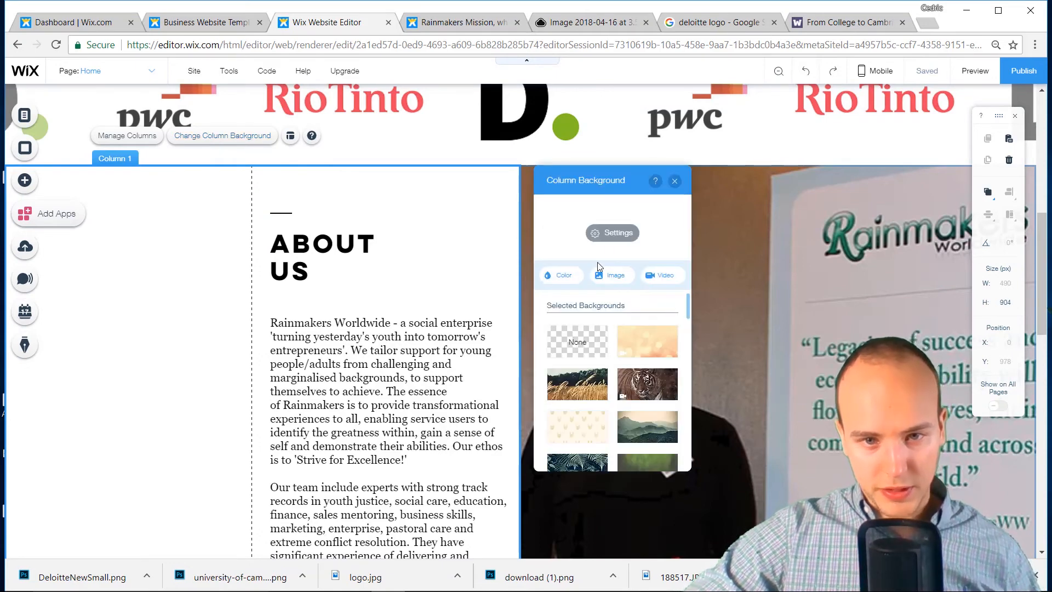
left_click(570, 276)
left_click(607, 344)
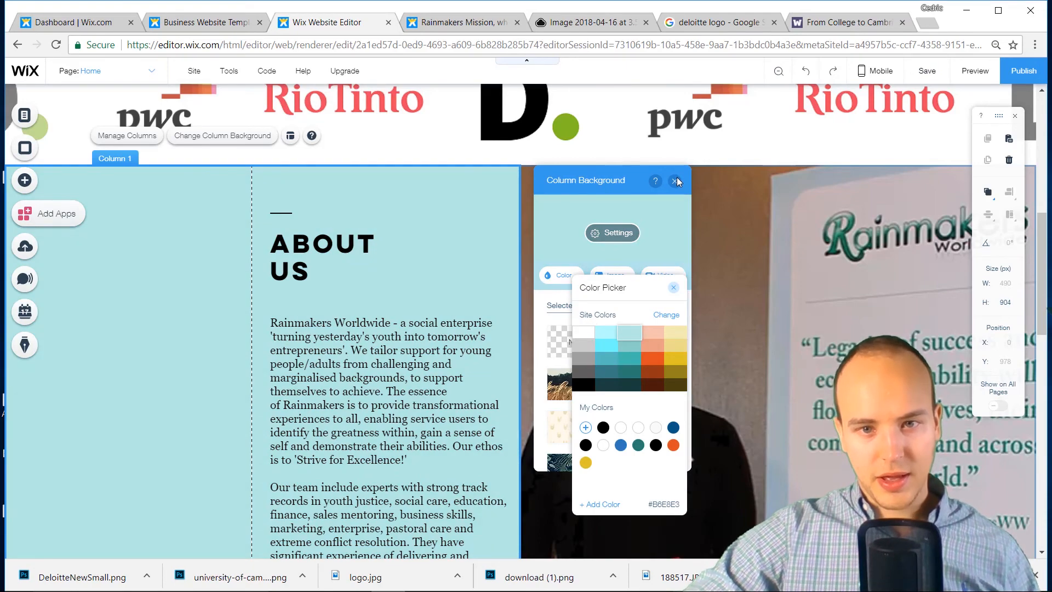
left_click(675, 181)
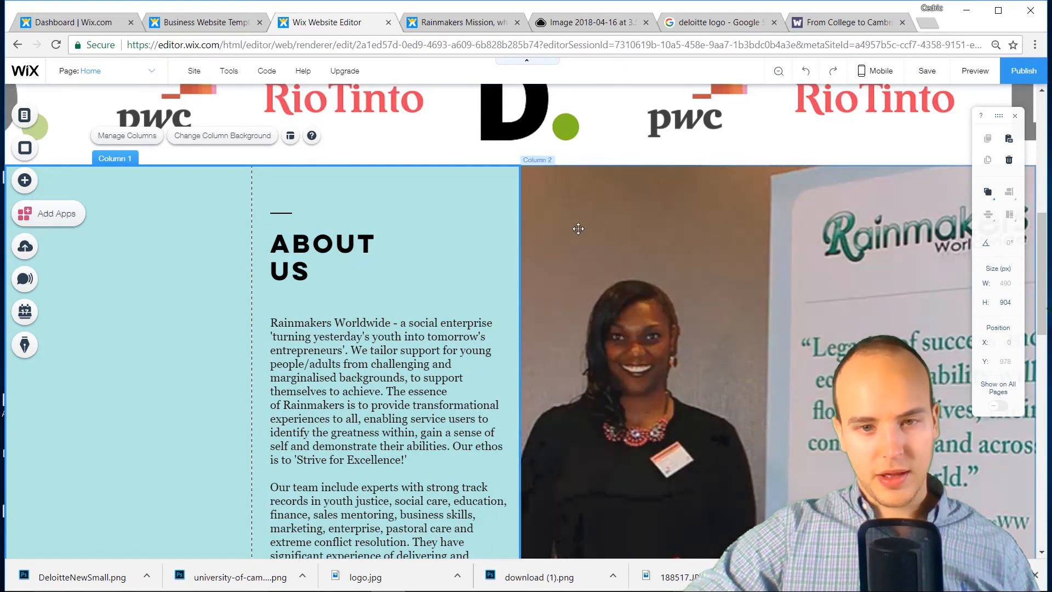
left_click(433, 270)
scroll(354, 408, "up", 8)
scroll(356, 412, "down", 13)
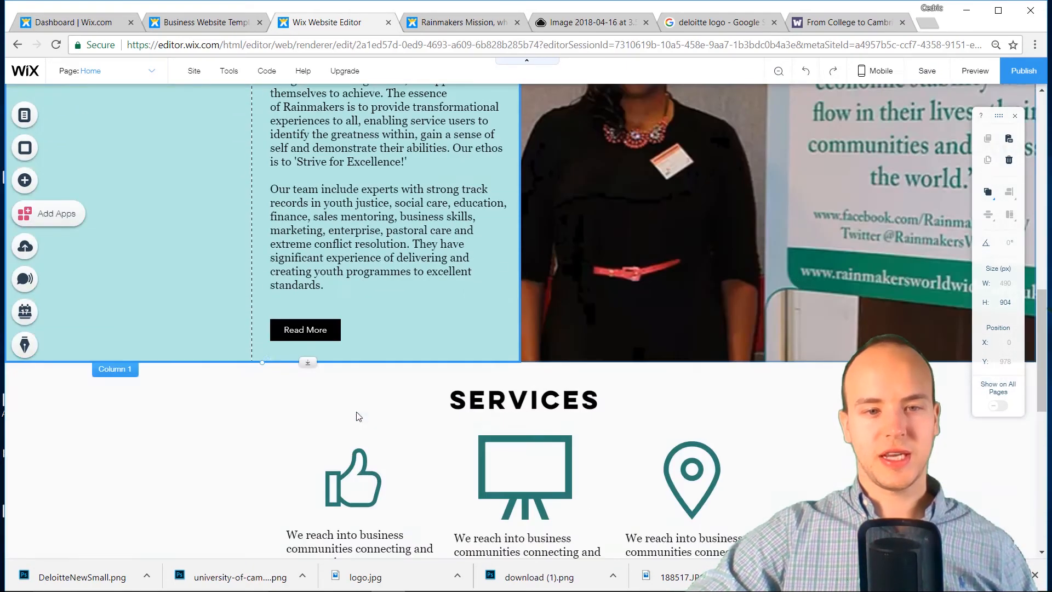
Nudge the CLIENTS logo strip into place
scroll(359, 417, "down", 8)
scroll(367, 422, "up", 6)
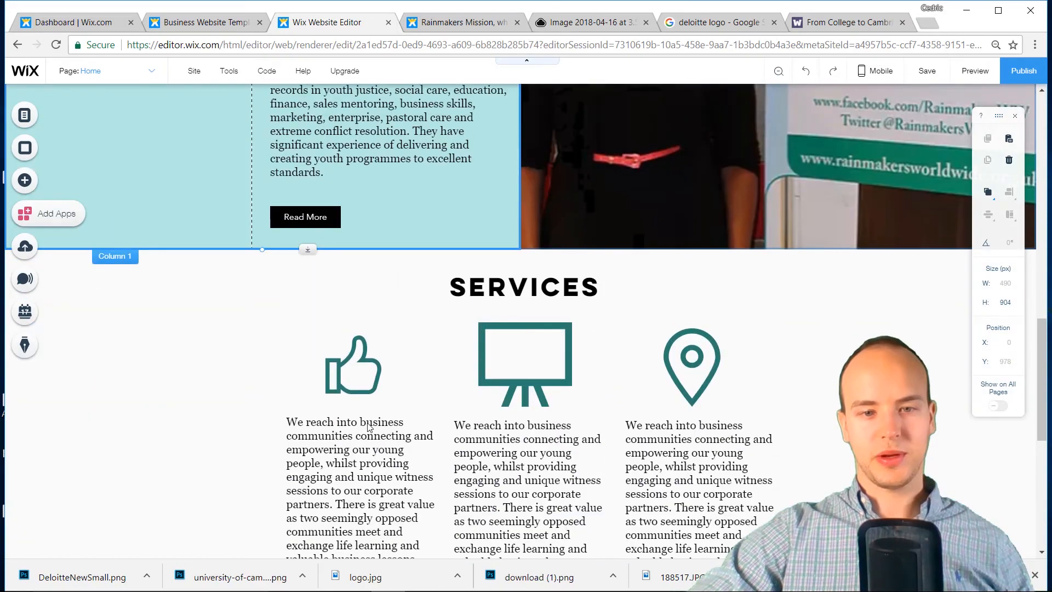
scroll(367, 422, "up", 10)
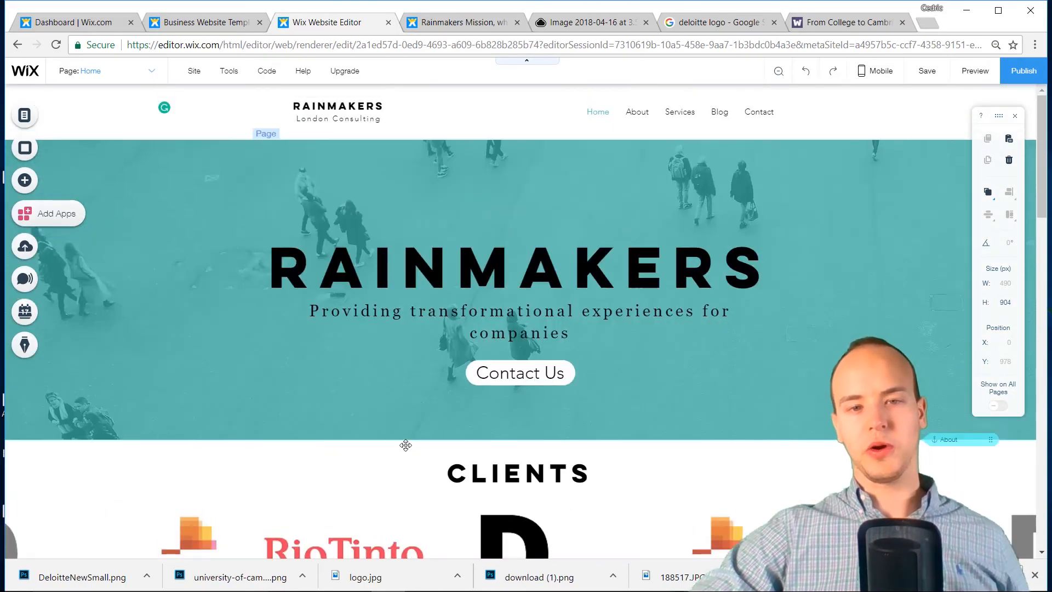
scroll(405, 445, "down", 3)
left_click_drag(527, 360, 529, 358)
left_click(639, 270)
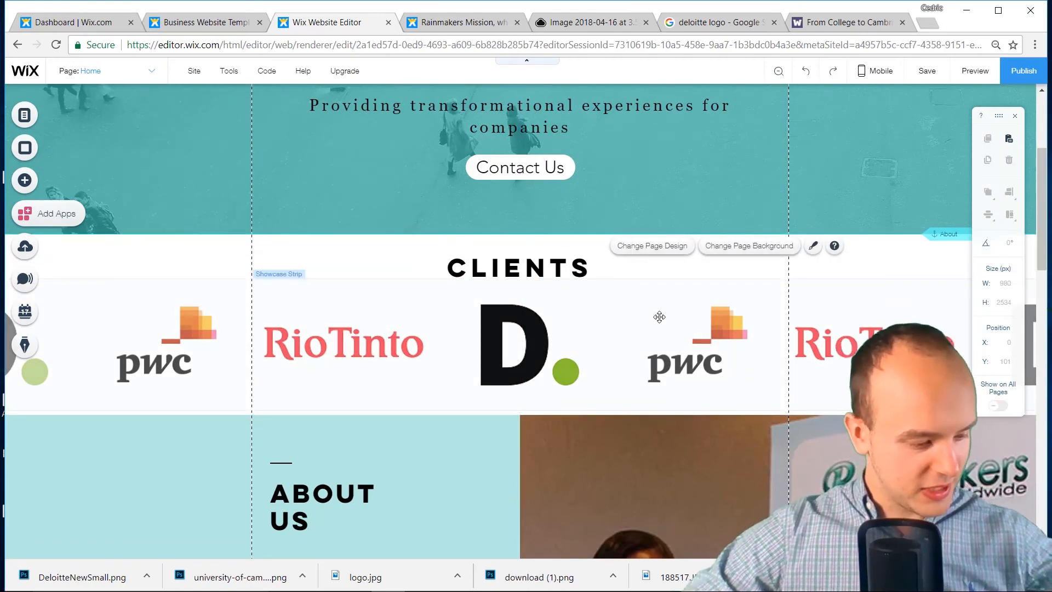
Save the site and close the changes-saved confirmation
scroll(655, 337, "down", 10)
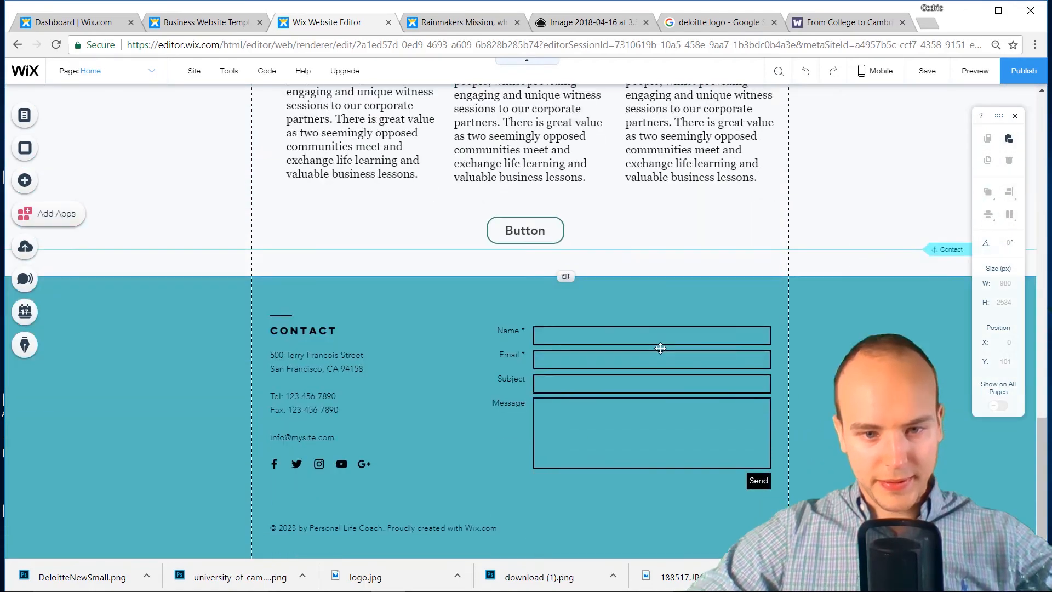
scroll(713, 328, "up", 7)
scroll(712, 328, "up", 6)
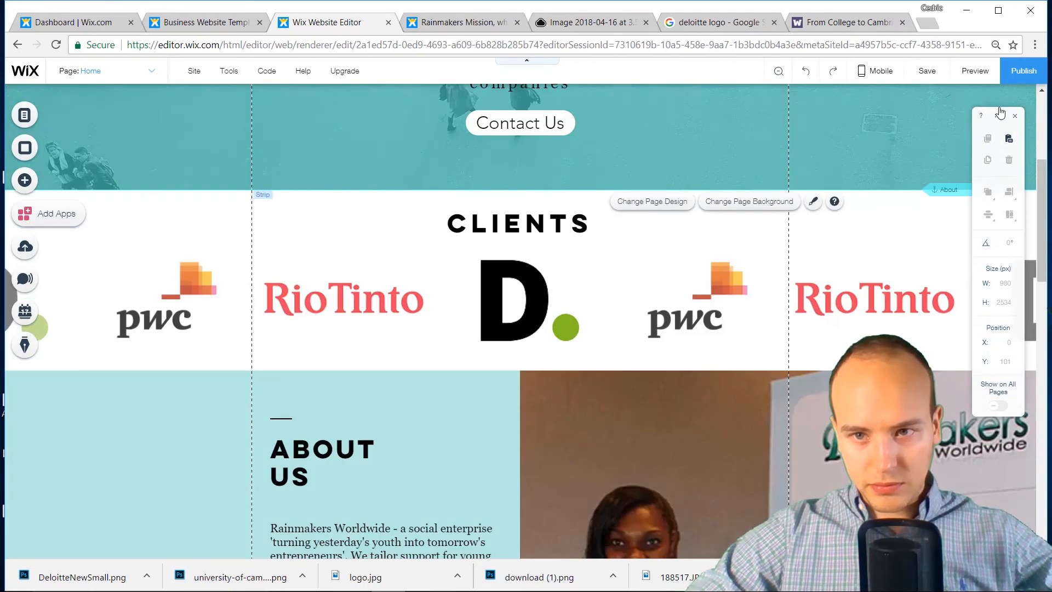
left_click(927, 70)
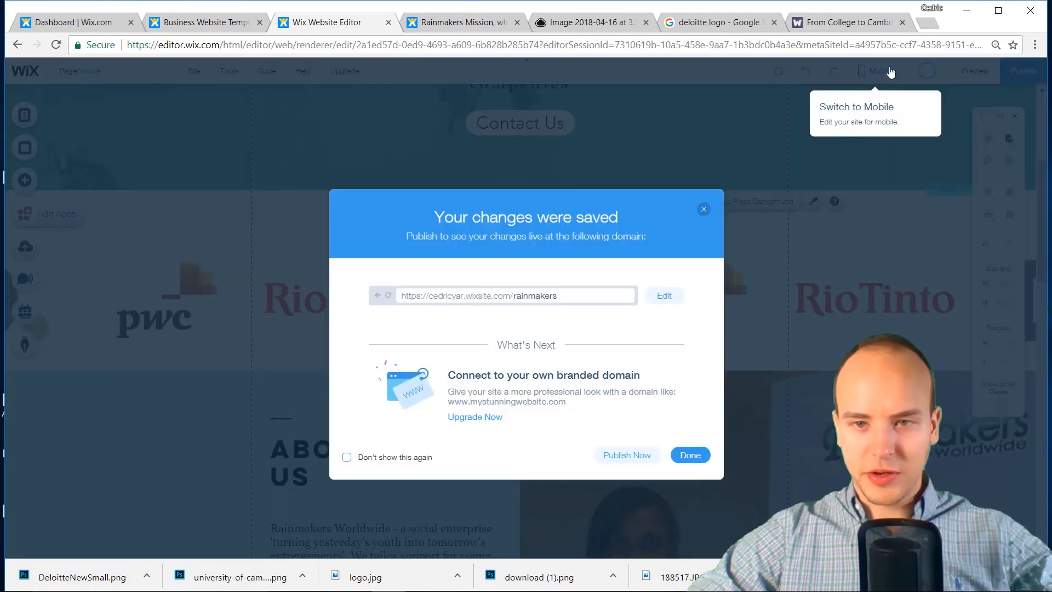
left_click(702, 212)
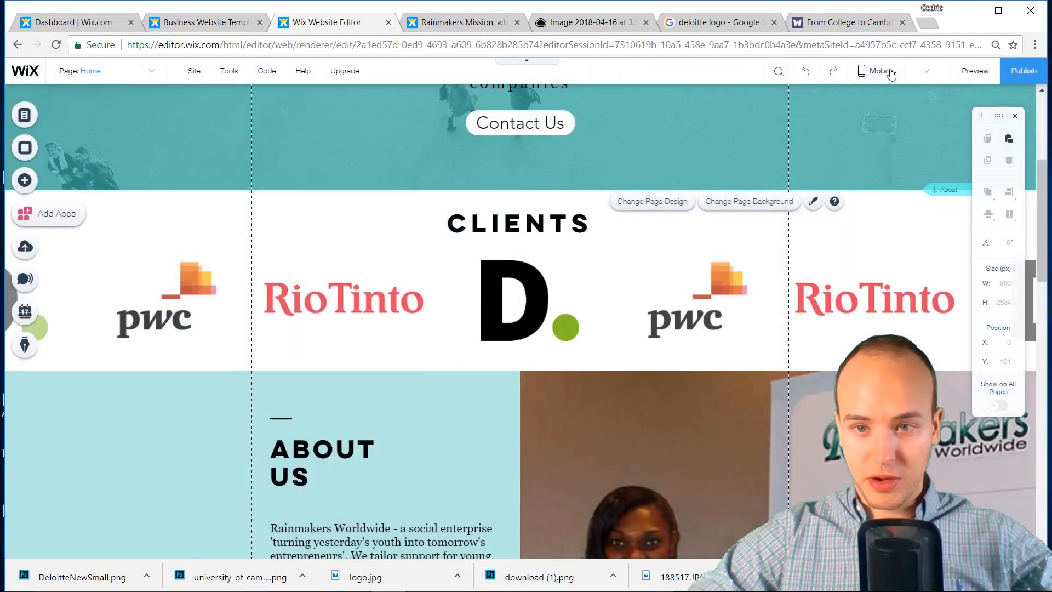
mouse_move(877, 89)
left_click(692, 136)
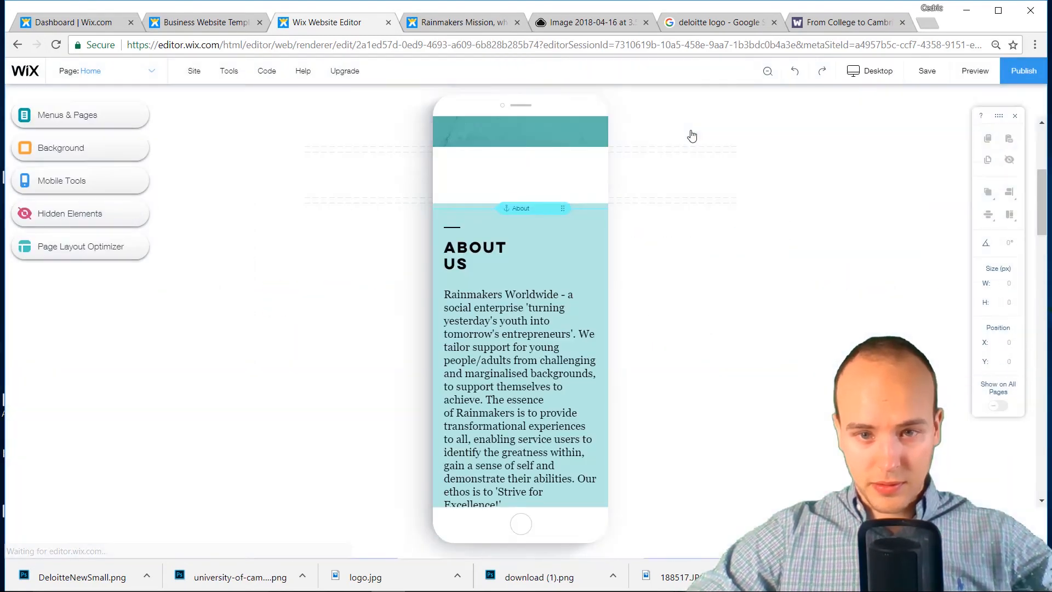
scroll(549, 288, "up", 5)
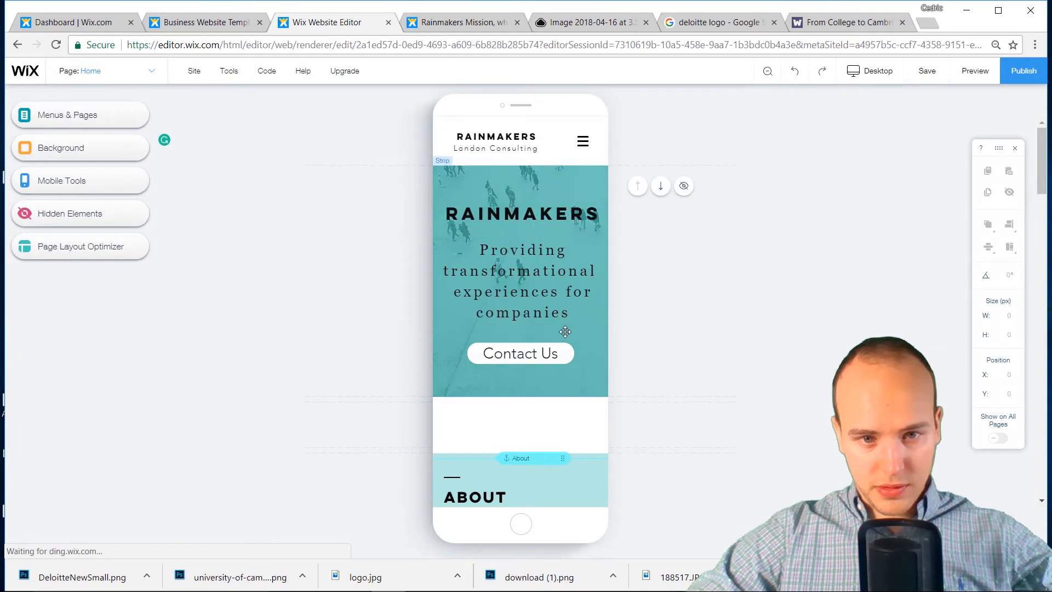
scroll(567, 332, "down", 10)
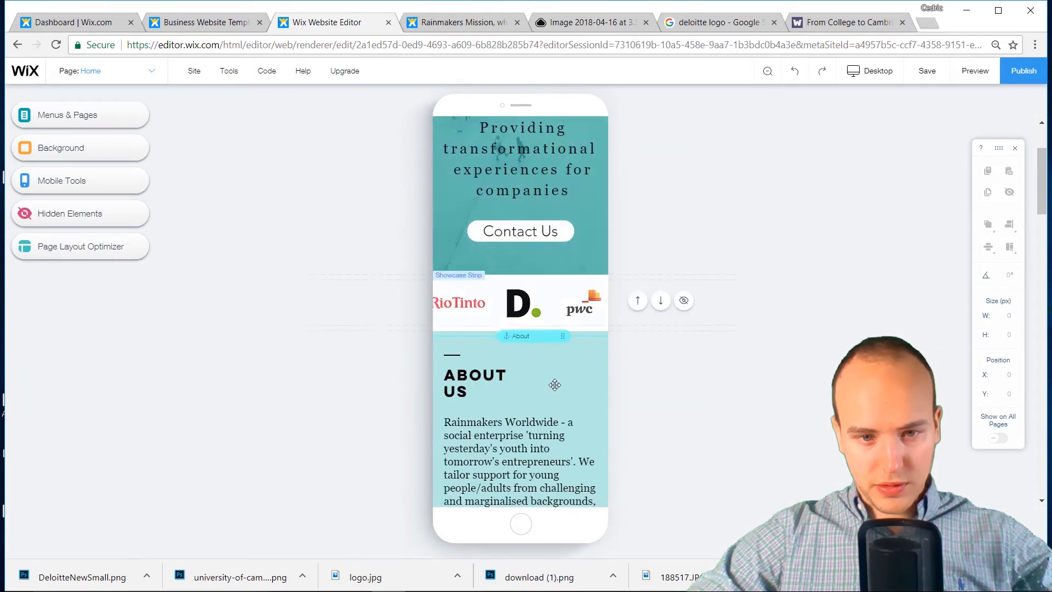
scroll(548, 372, "down", 12)
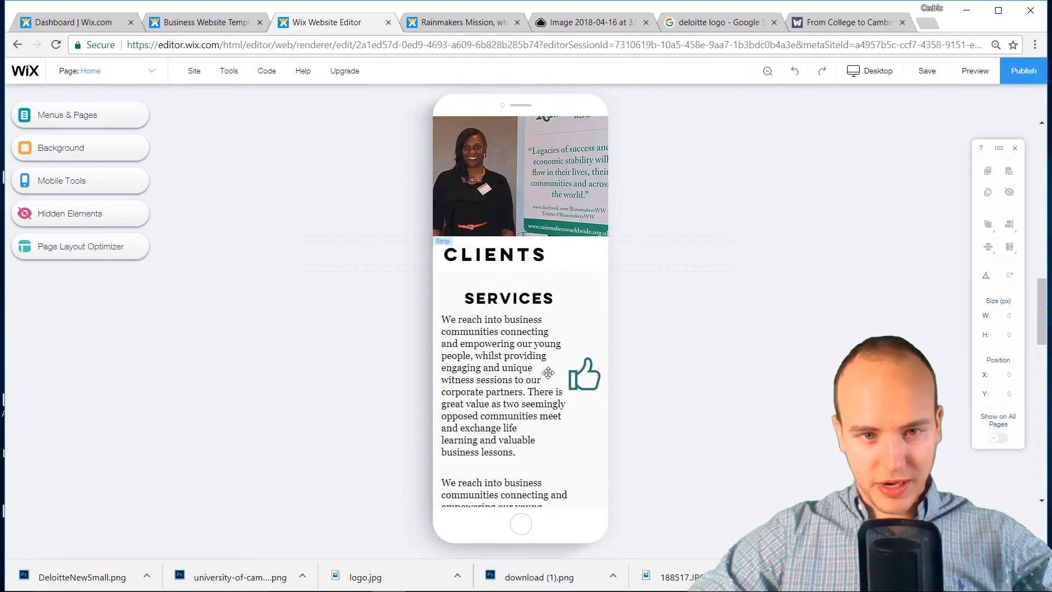
scroll(548, 372, "down", 2)
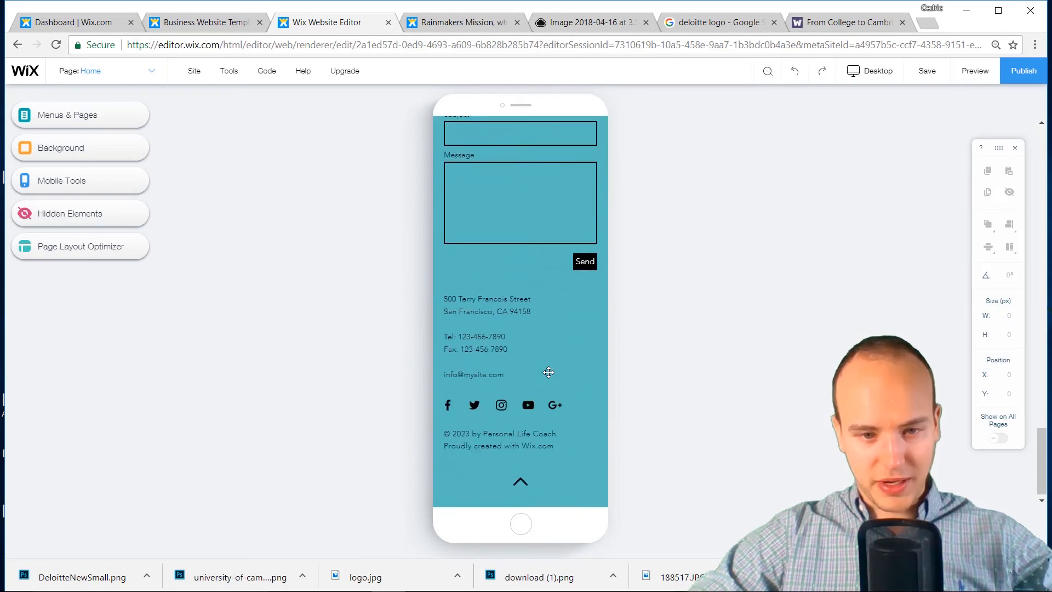
scroll(548, 372, "up", 20)
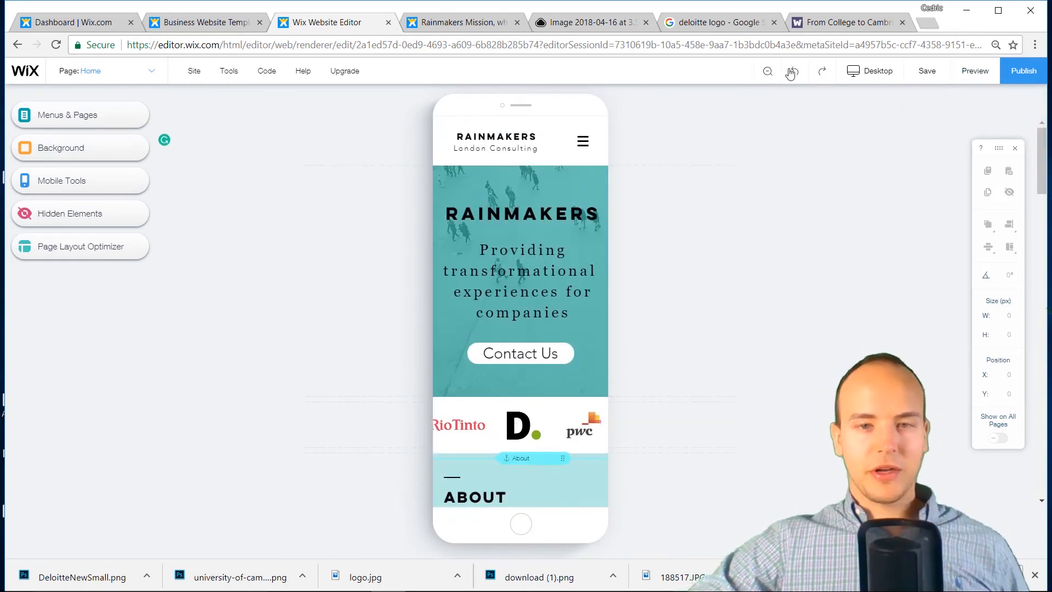
left_click(885, 75)
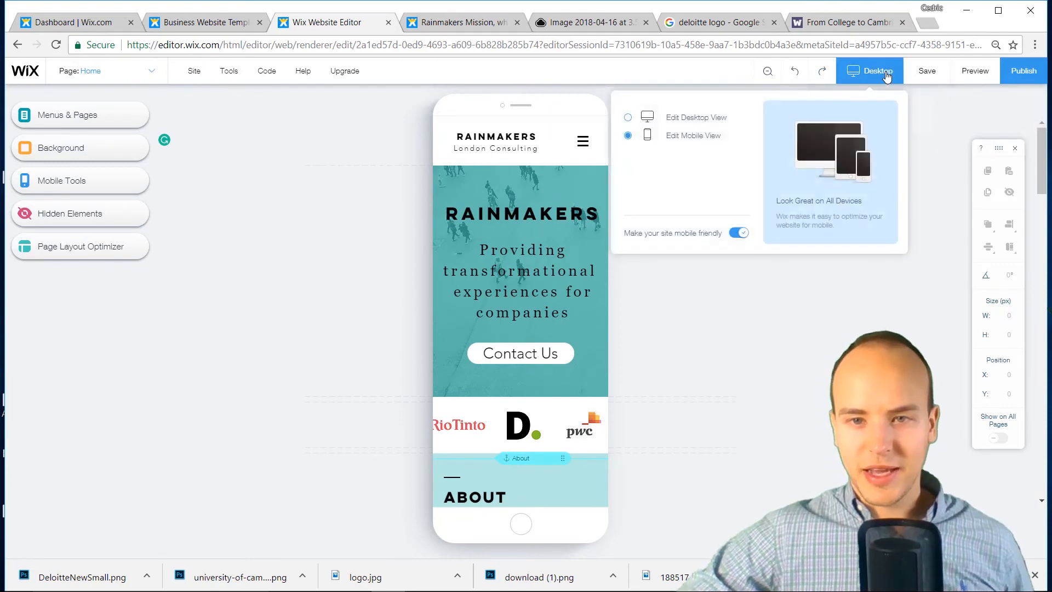
left_click(708, 126)
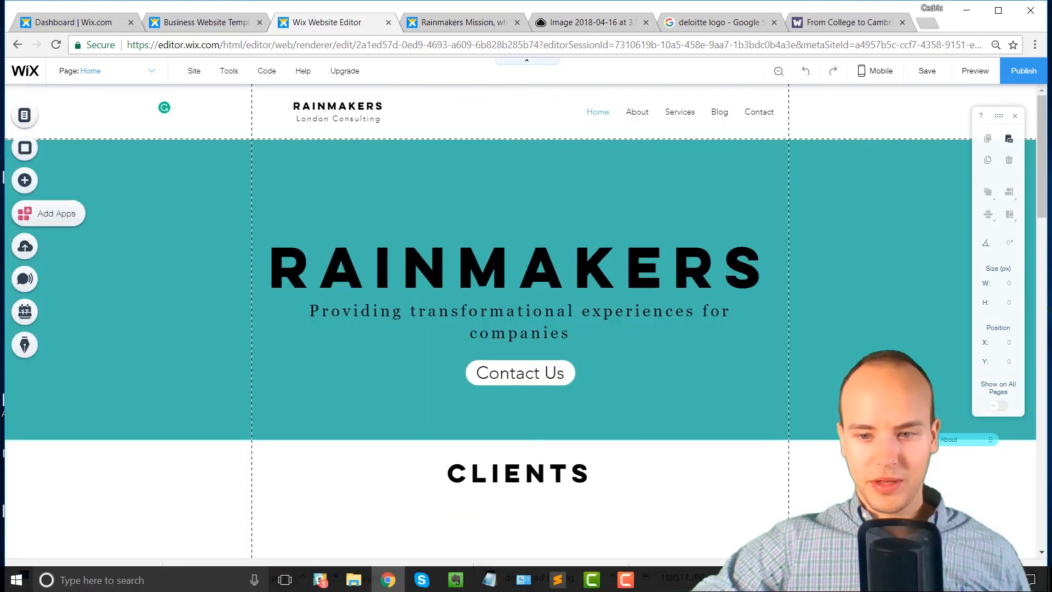
Inspect the hero Contact Us button's link options, leaving them unchanged
scroll(577, 422, "down", 5)
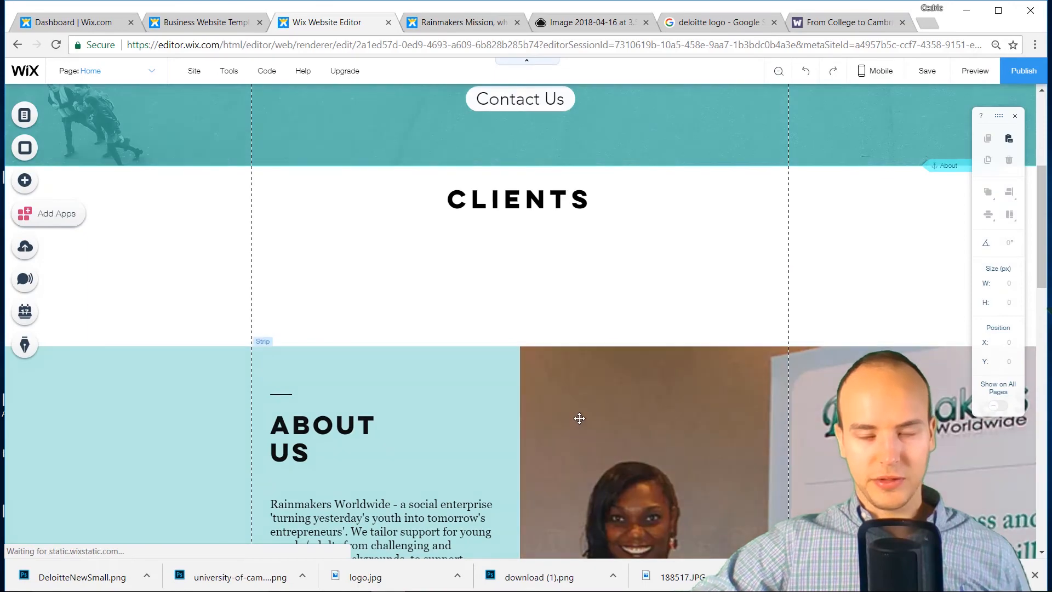
scroll(516, 413, "down", 3)
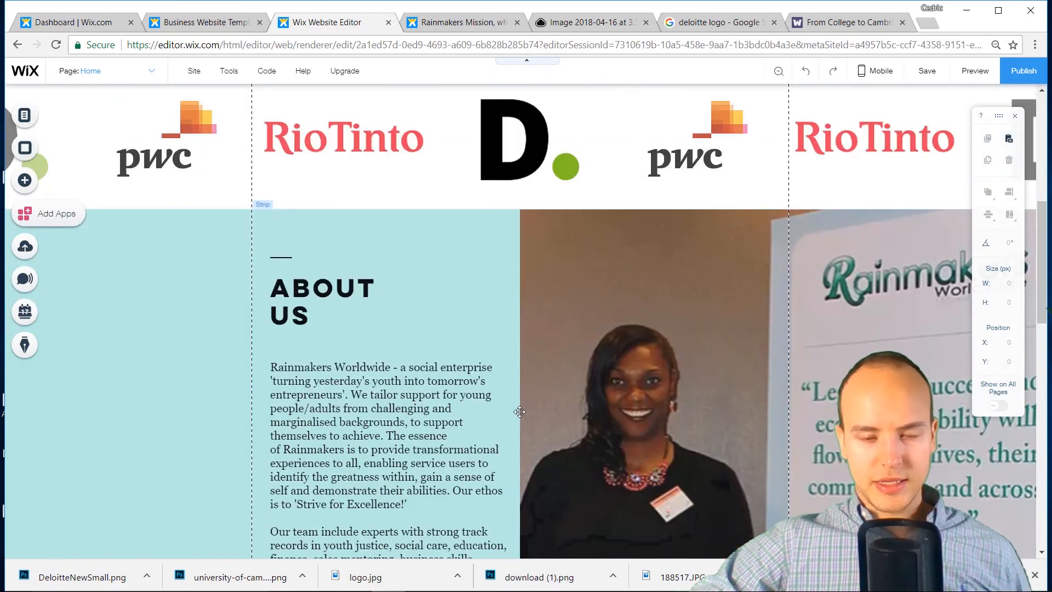
scroll(519, 412, "down", 15)
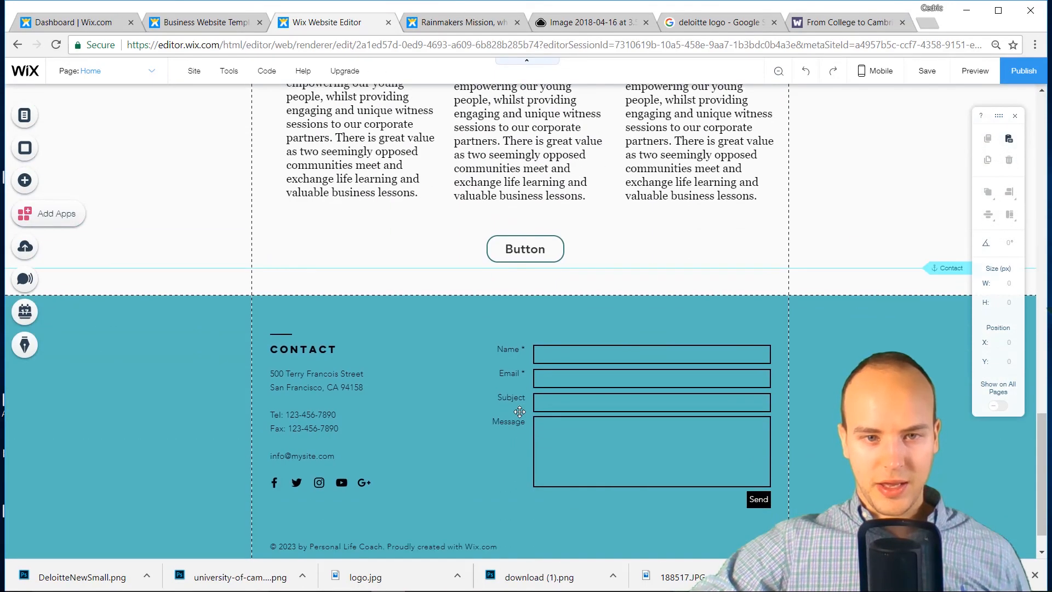
scroll(520, 411, "up", 20)
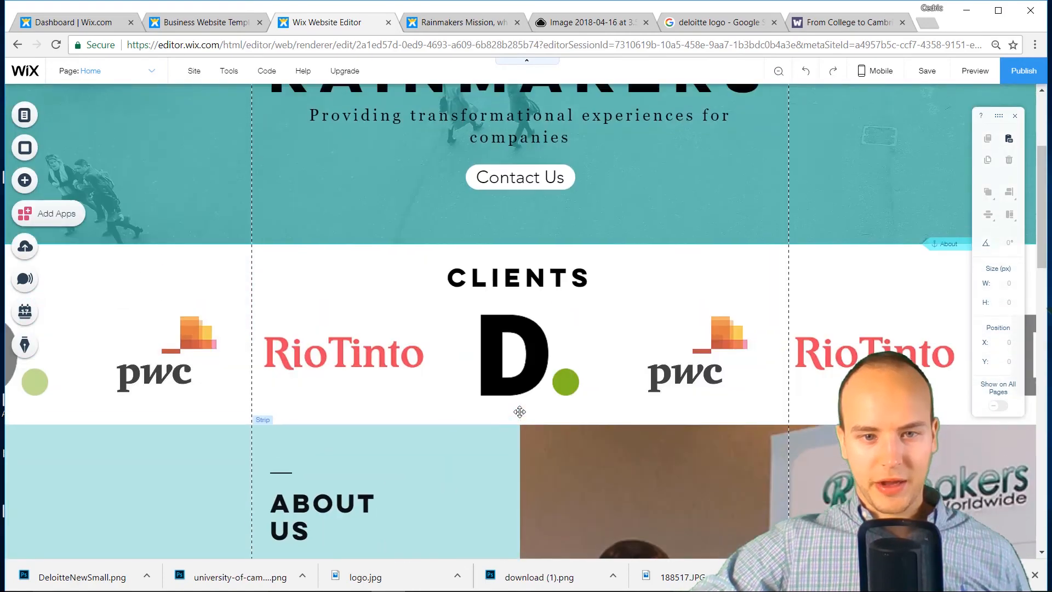
left_click(552, 241)
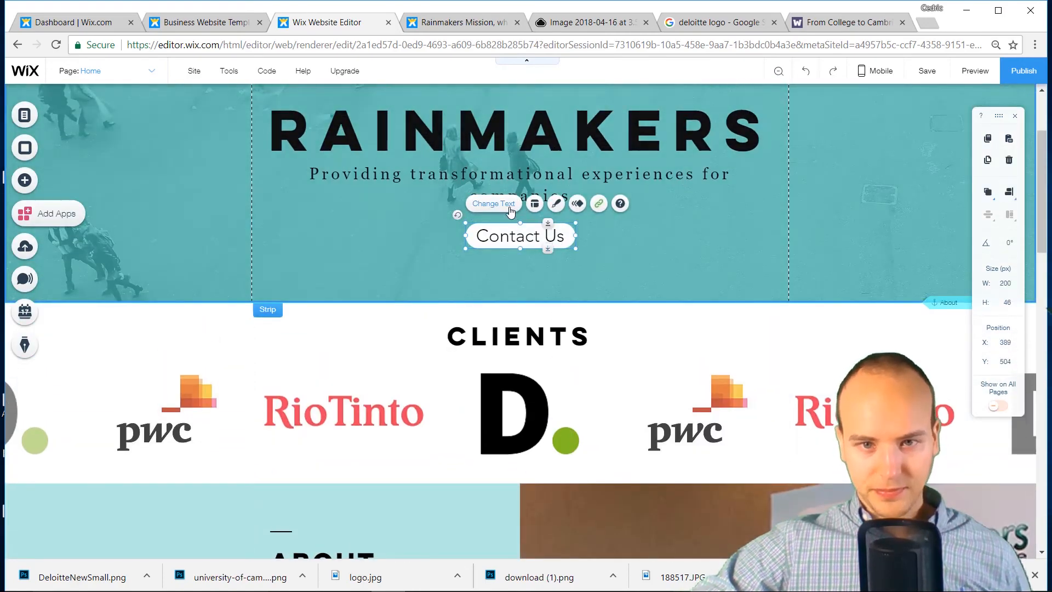
left_click(493, 204)
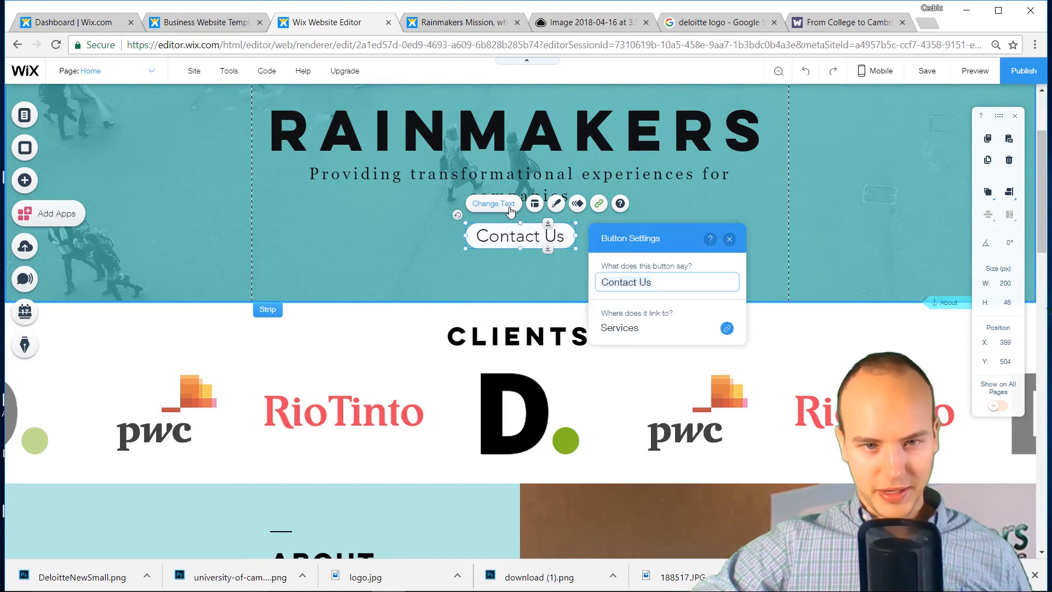
left_click(681, 334)
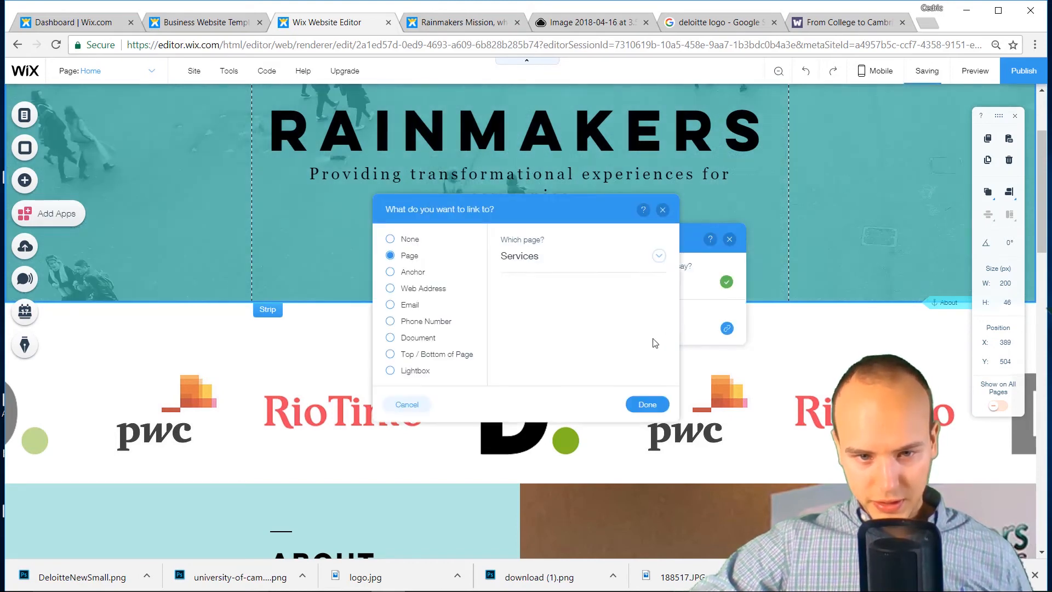
left_click(539, 264)
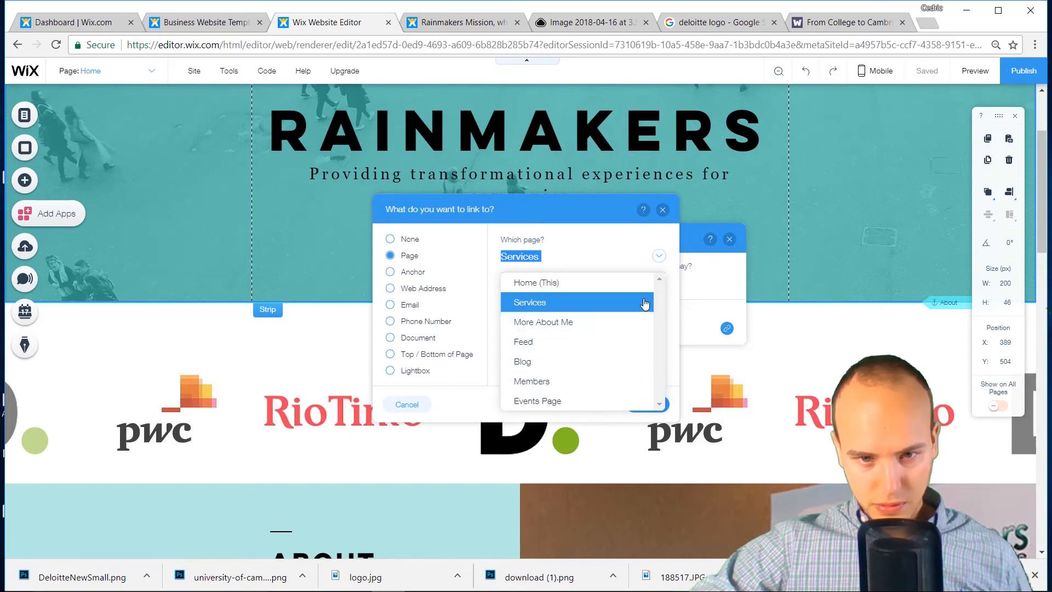
left_click(669, 224)
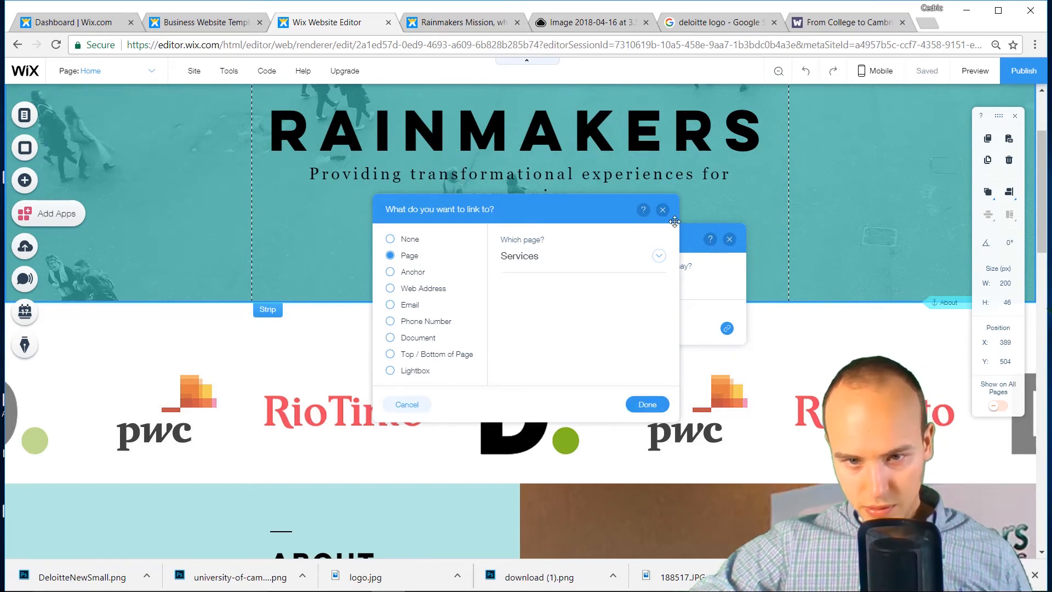
key("Return")
Move the Contact anchor slightly lower on the page
scroll(952, 340, "down", 15)
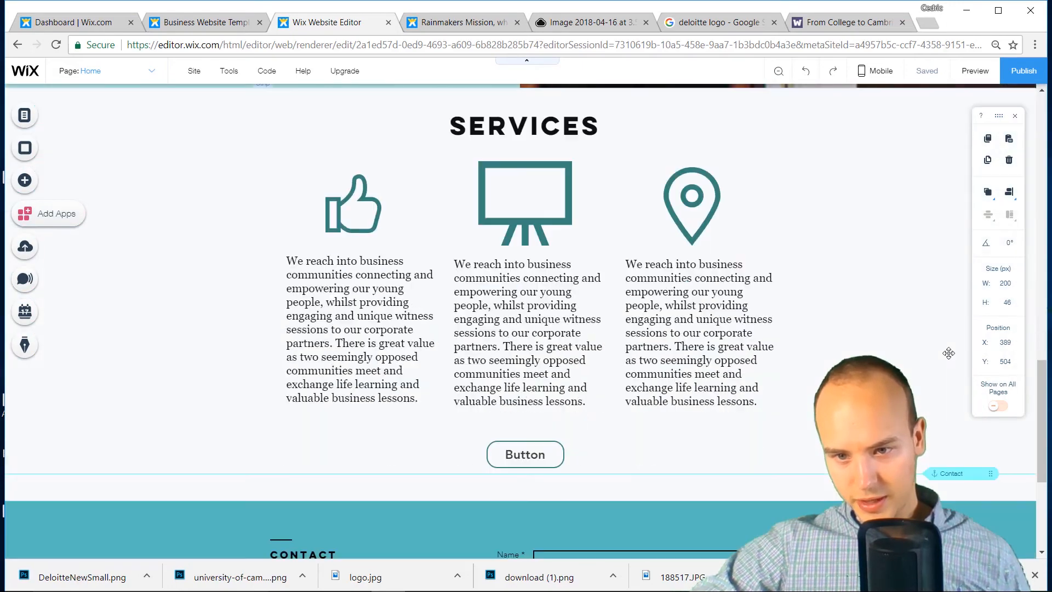
left_click_drag(950, 477, 959, 484)
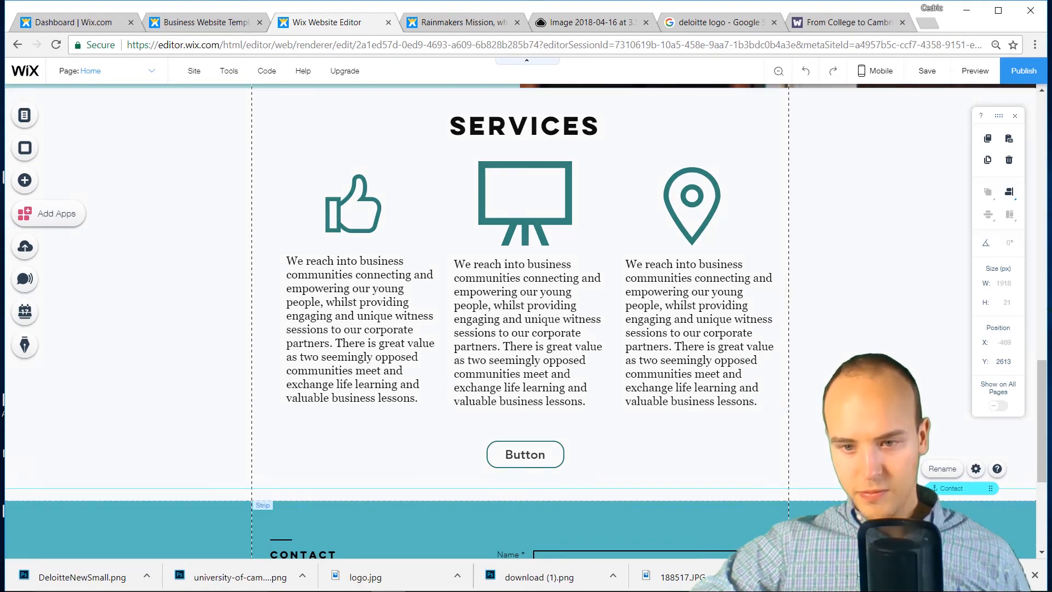
scroll(775, 449, "down", 2)
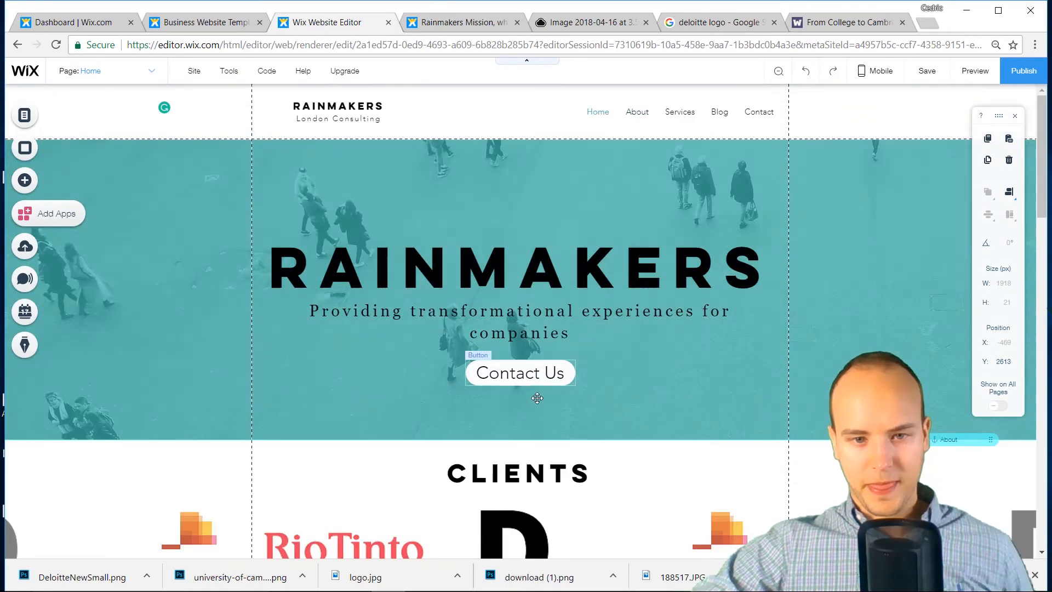
Link the hero Contact Us button to the Contact anchor on the Home page
left_click(544, 374)
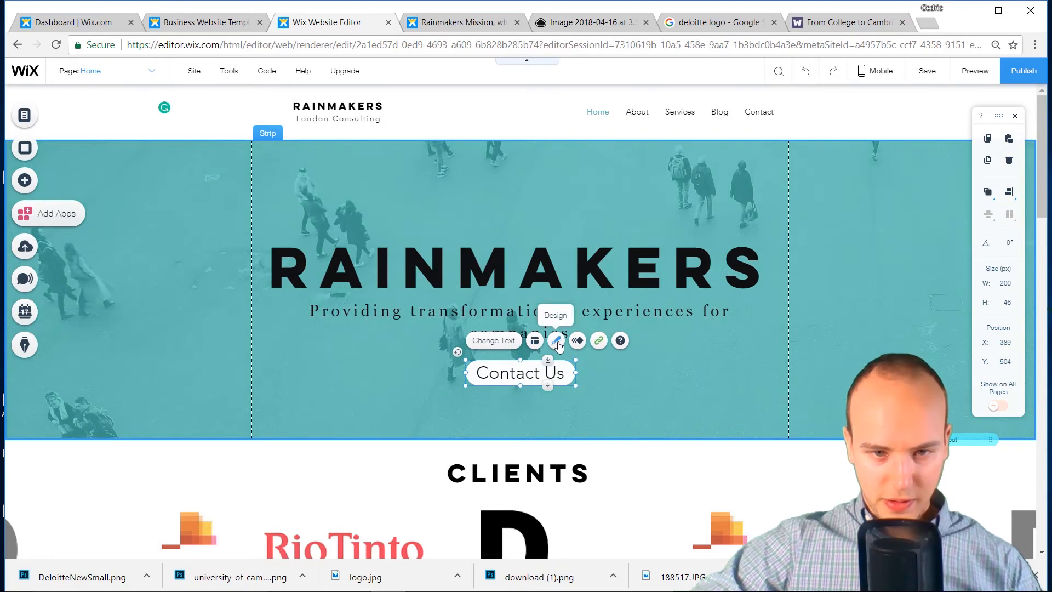
left_click(599, 341)
left_click(413, 272)
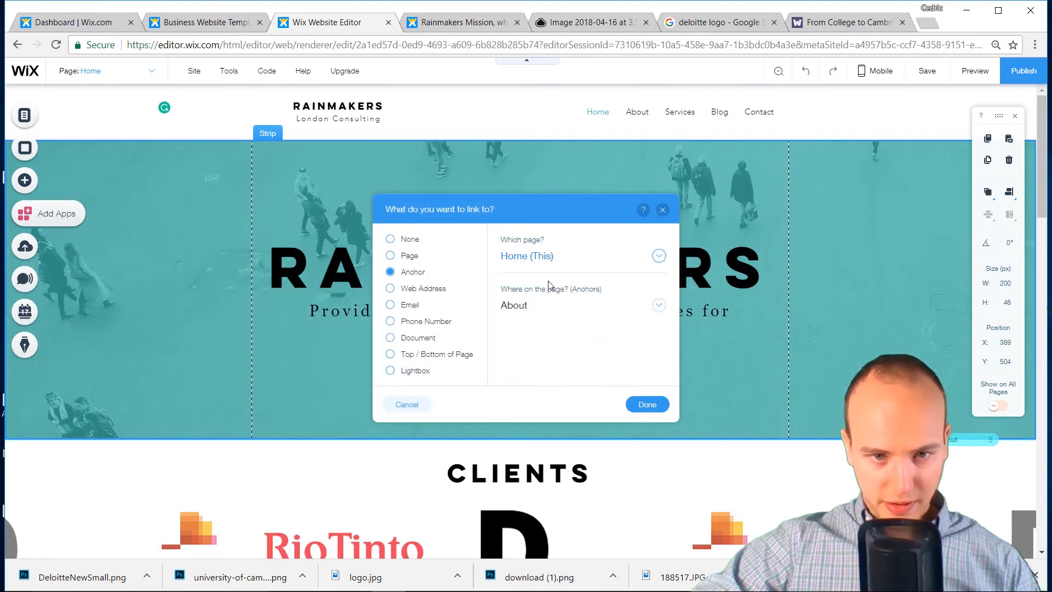
left_click(536, 307)
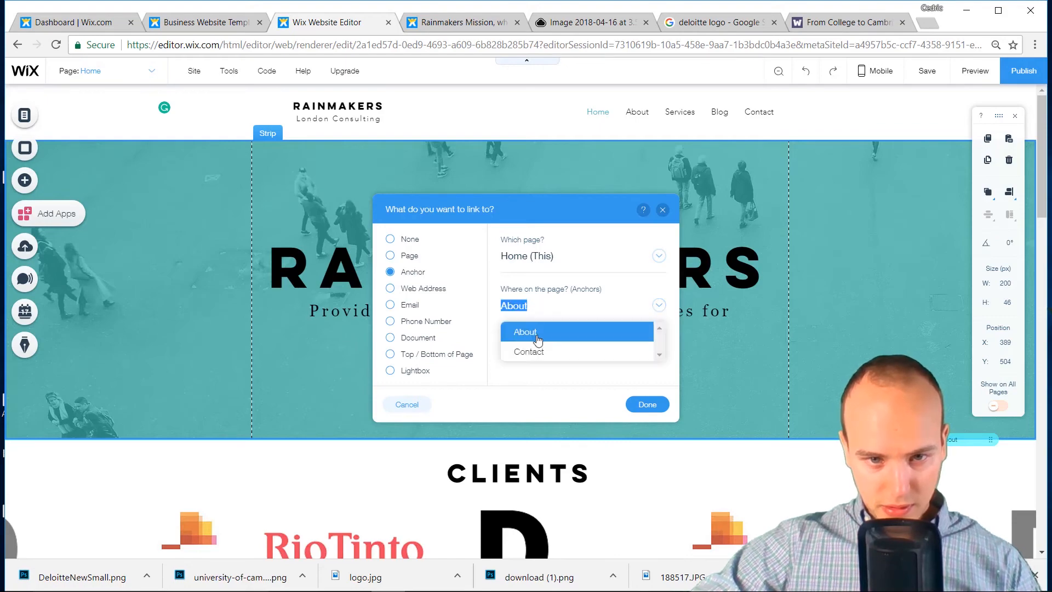
left_click(525, 351)
left_click(646, 405)
scroll(644, 411, "down", 10)
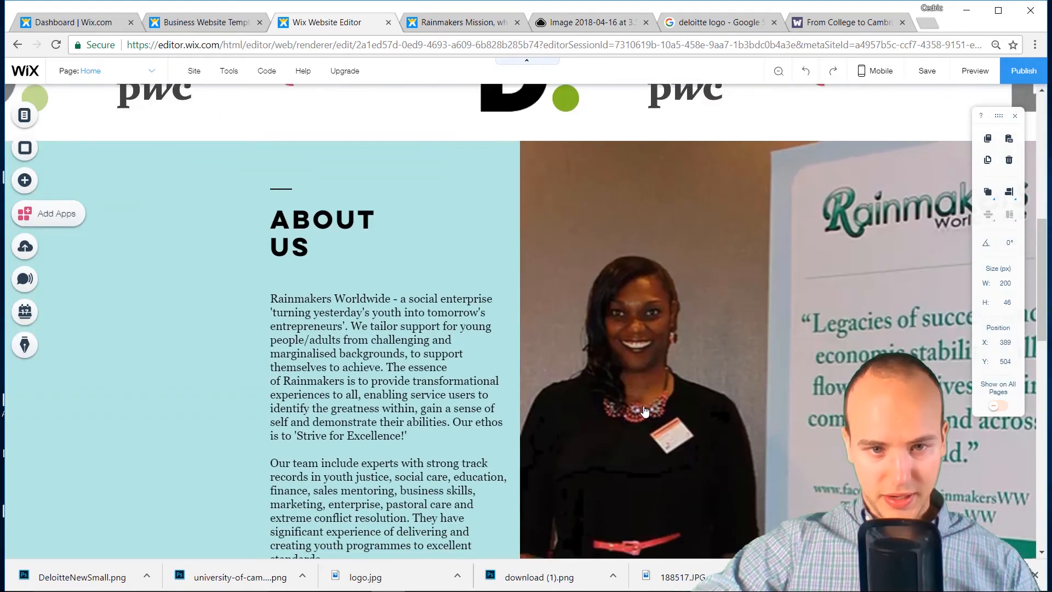
Relabel the About Us Read More button 'Contact Us' and link it to the Contact anchor
scroll(337, 333, "up", 3)
left_click(337, 333)
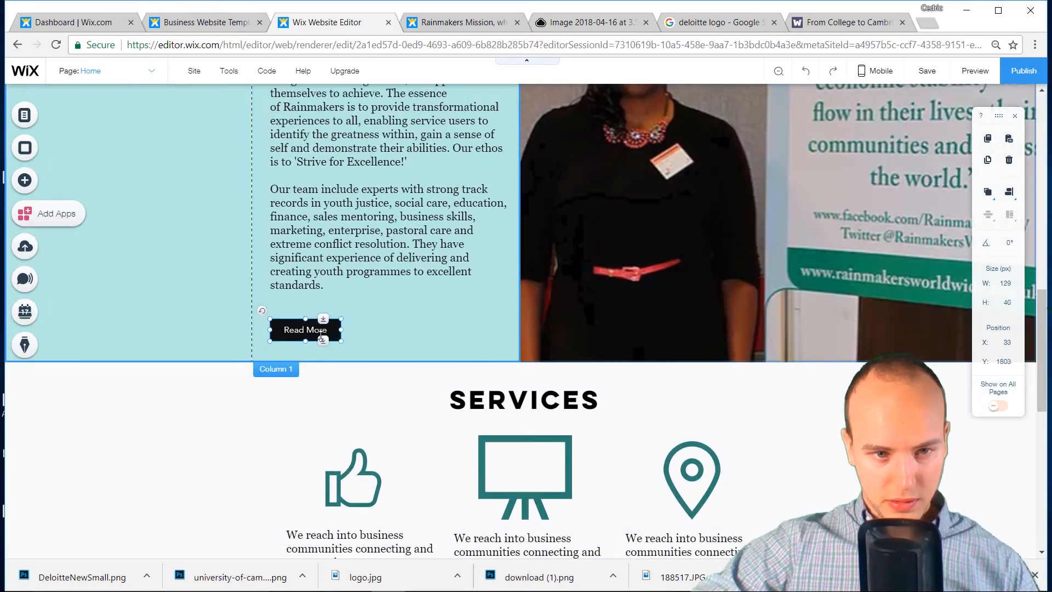
double_click(328, 332)
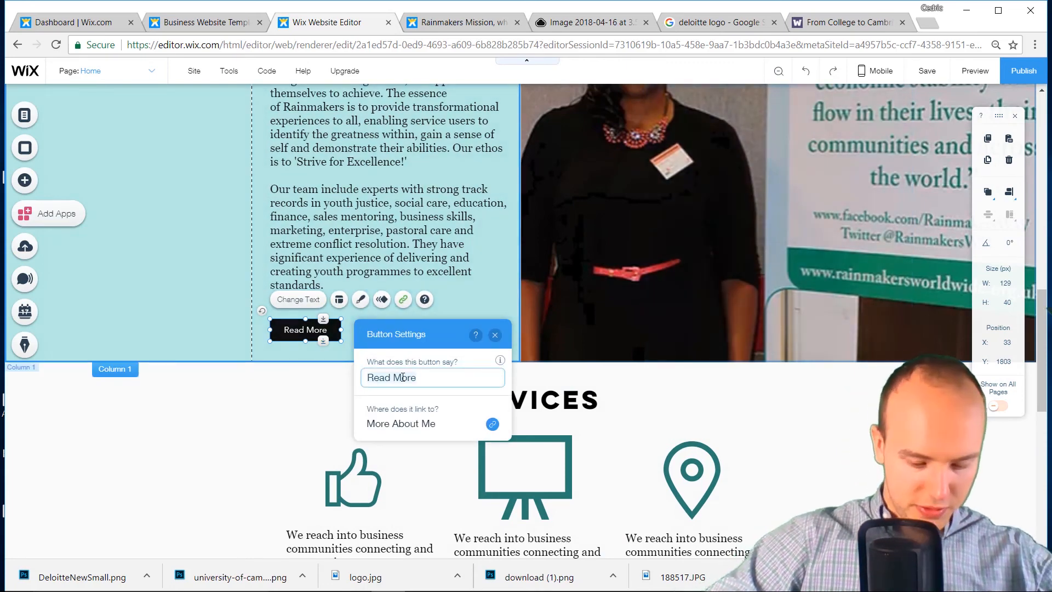
type("Contact US")
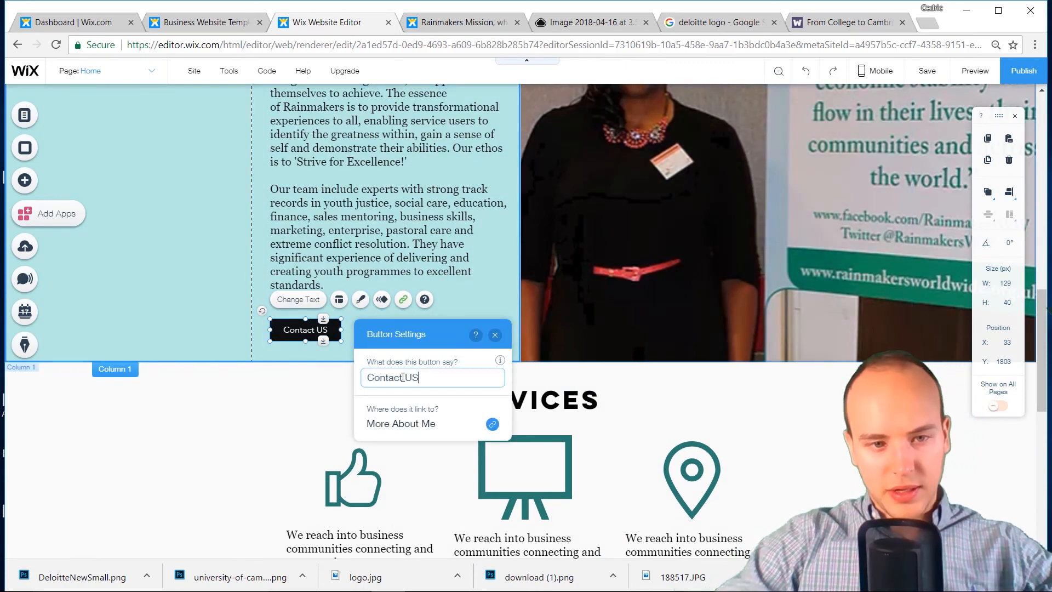
left_click(493, 425)
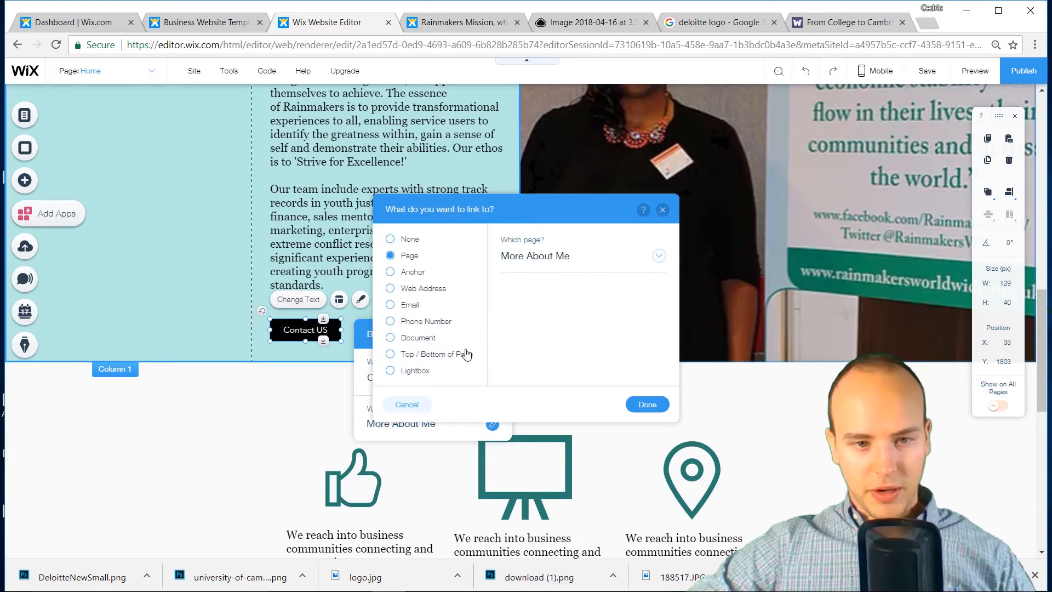
left_click(515, 260)
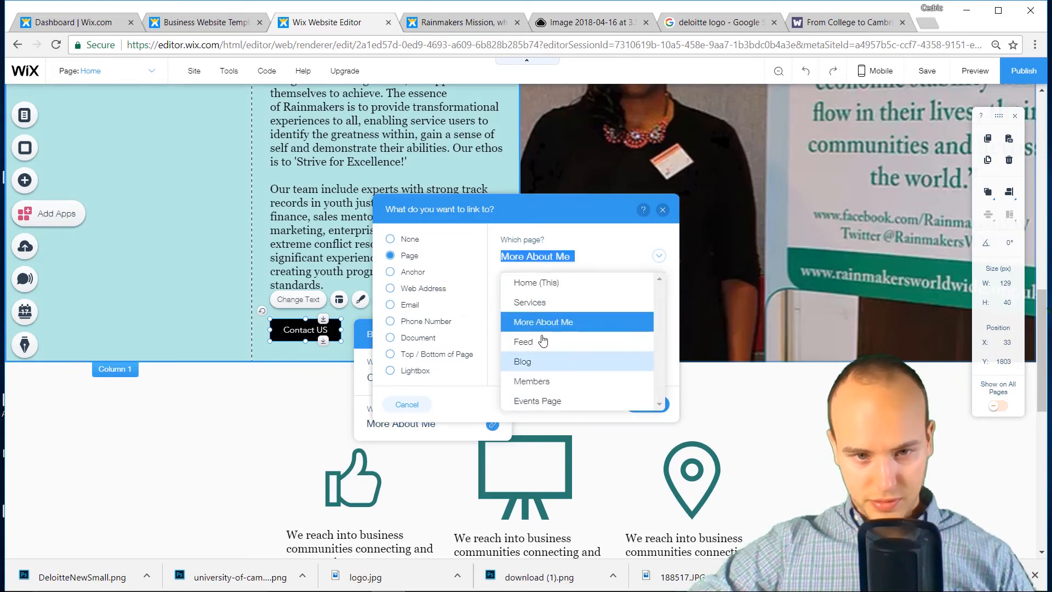
left_click(433, 278)
left_click(430, 276)
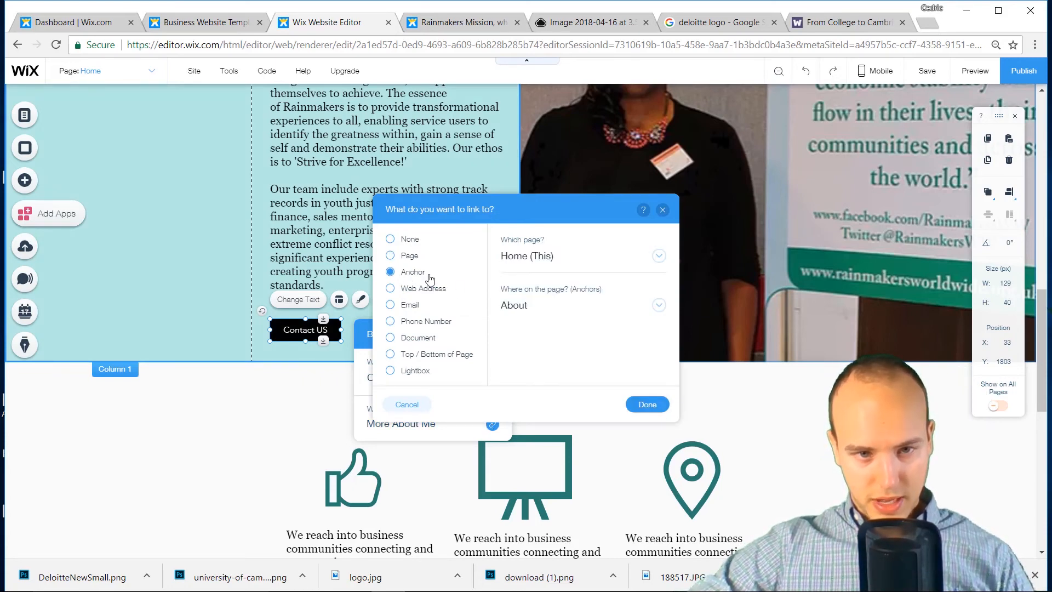
left_click(525, 306)
left_click(541, 353)
left_click(640, 406)
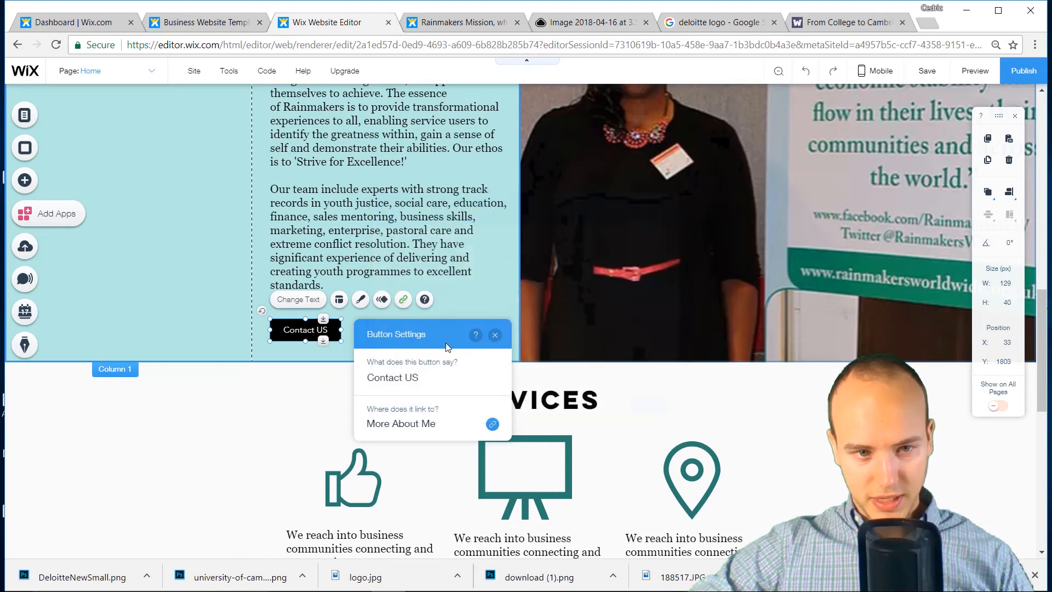
left_click(417, 377)
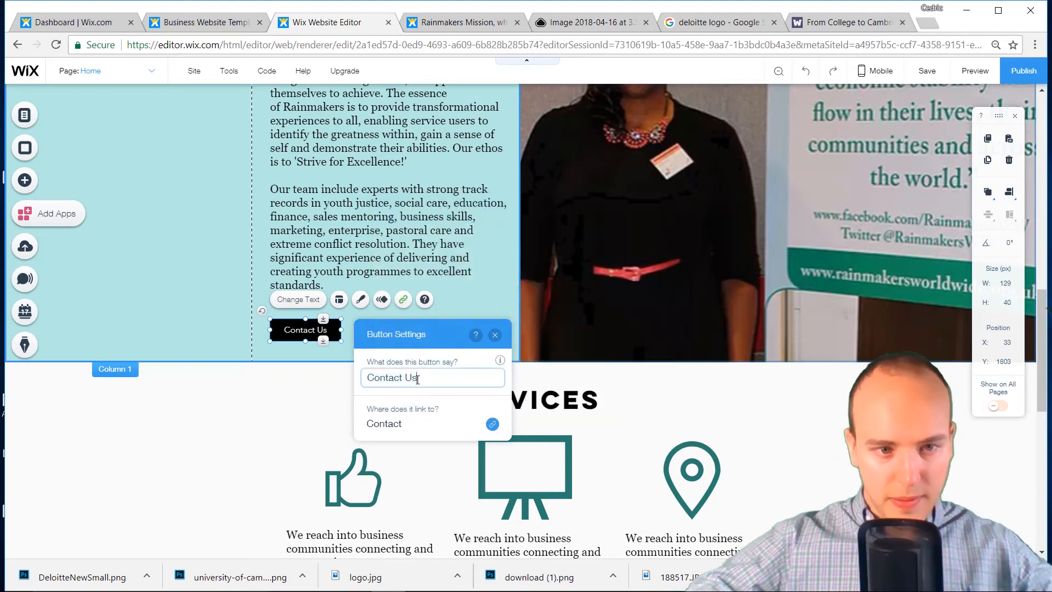
left_click(472, 290)
Relabel the Services section's button 'Contact Us' and link it to the Contact anchor
scroll(472, 290, "down", 10)
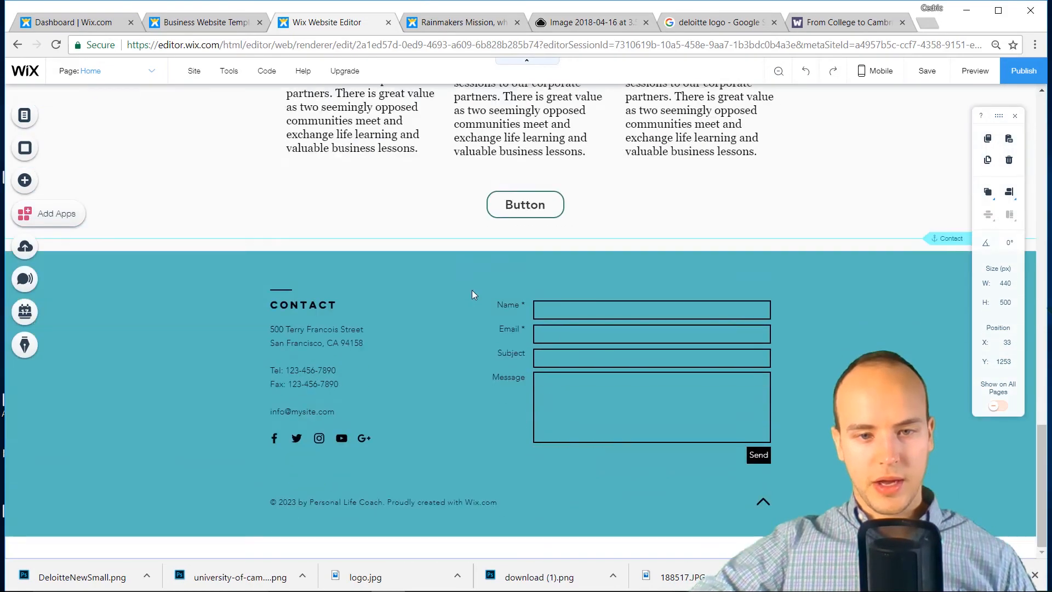
double_click(532, 201)
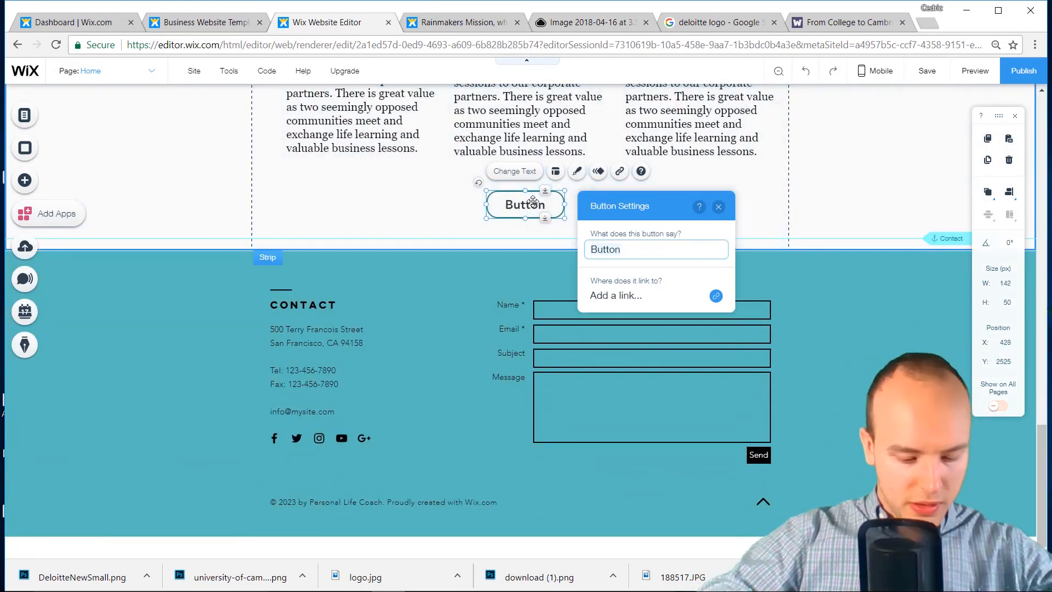
key("ctrl+a")
type("Co")
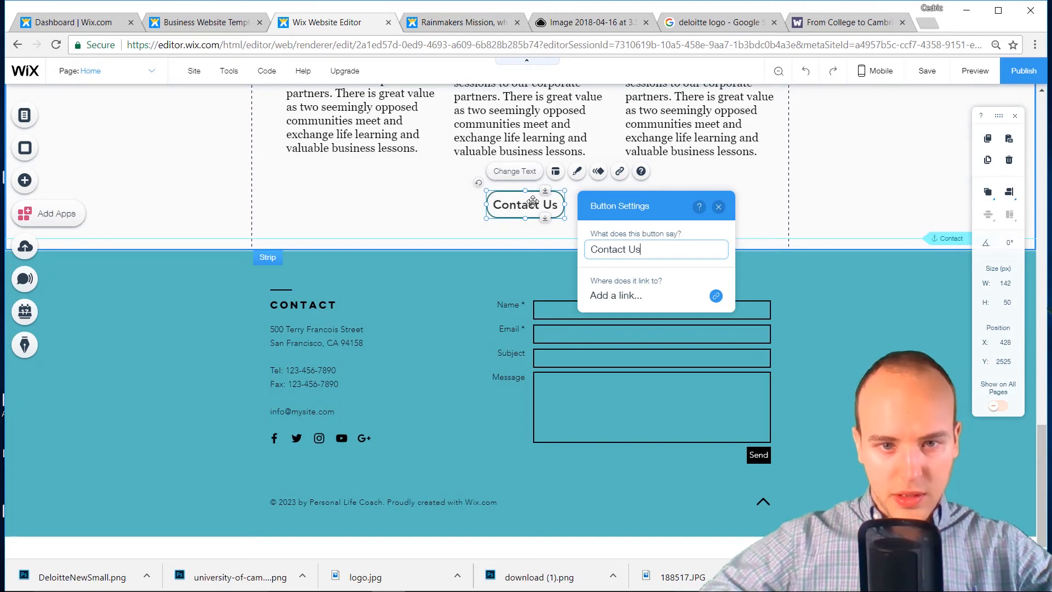
left_click(714, 299)
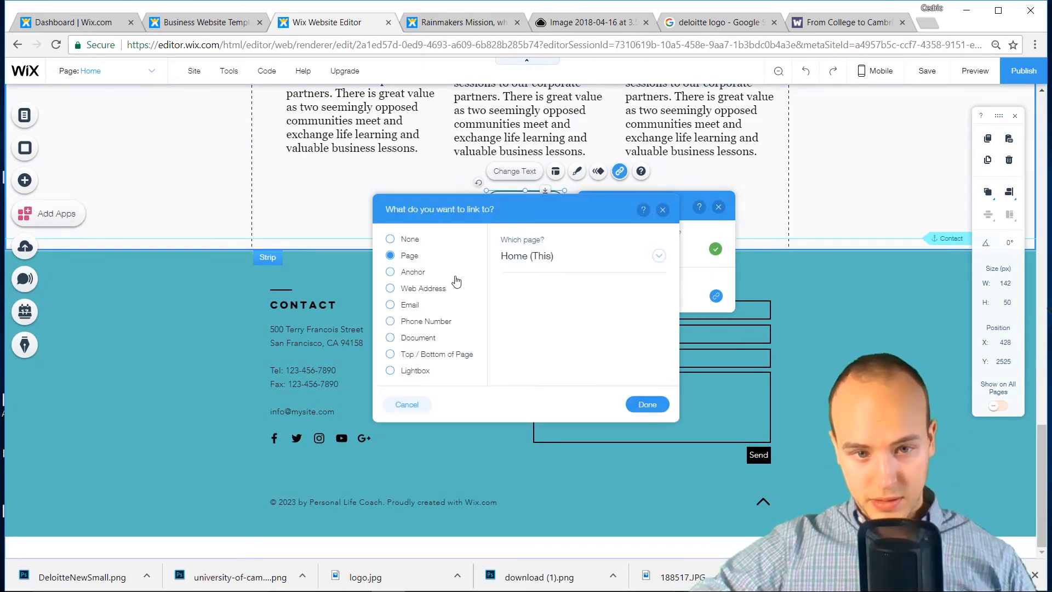
left_click(424, 274)
left_click(535, 305)
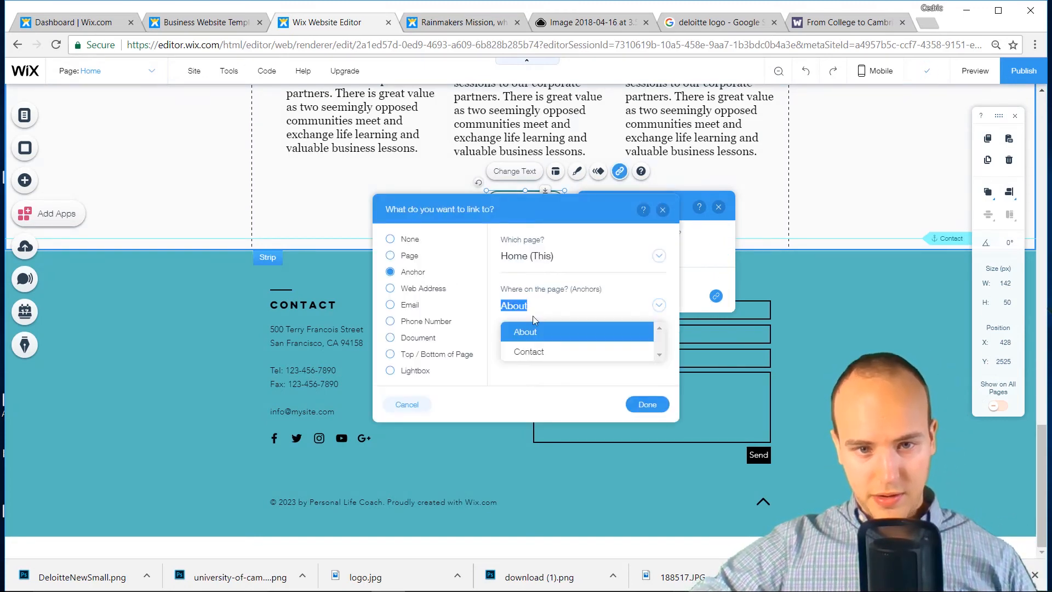
left_click(537, 352)
left_click(654, 410)
scroll(683, 429, "up", 4)
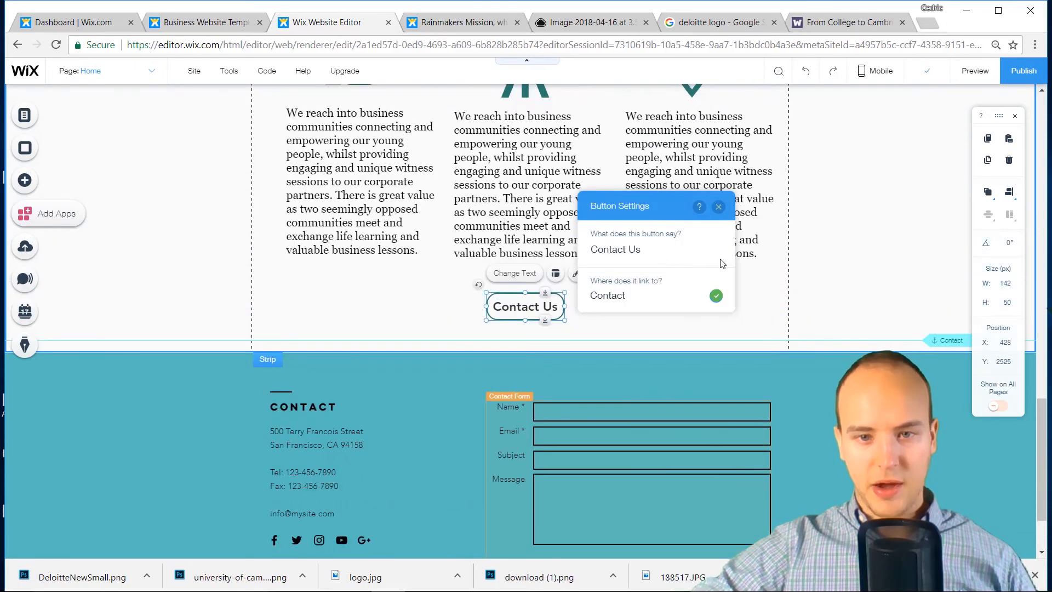
left_click(725, 207)
scroll(725, 213, "up", 15)
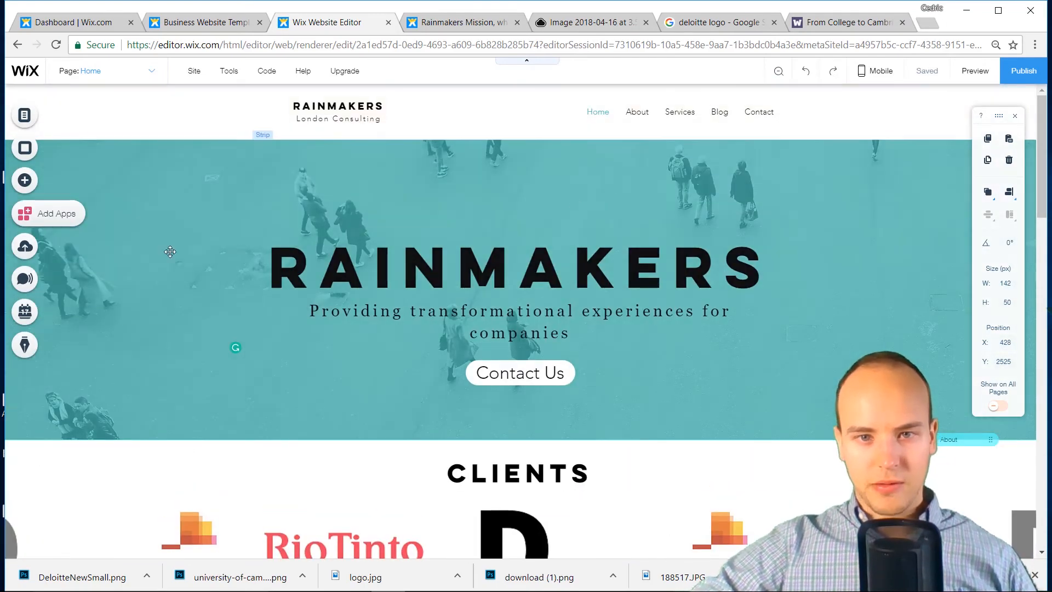
Hide the Services page from the site navigation menu
left_click(26, 119)
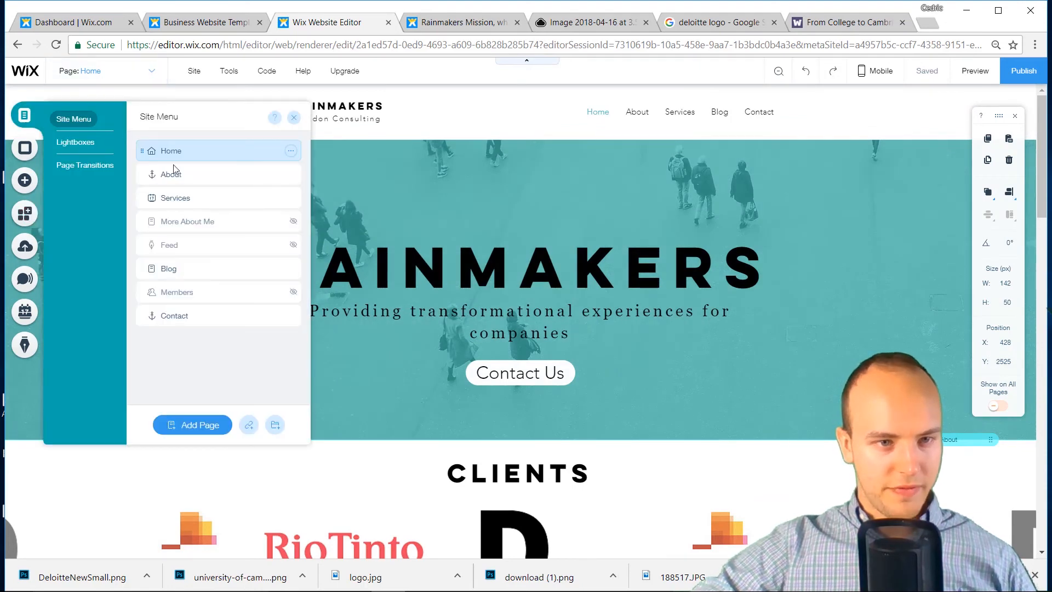
left_click(290, 199)
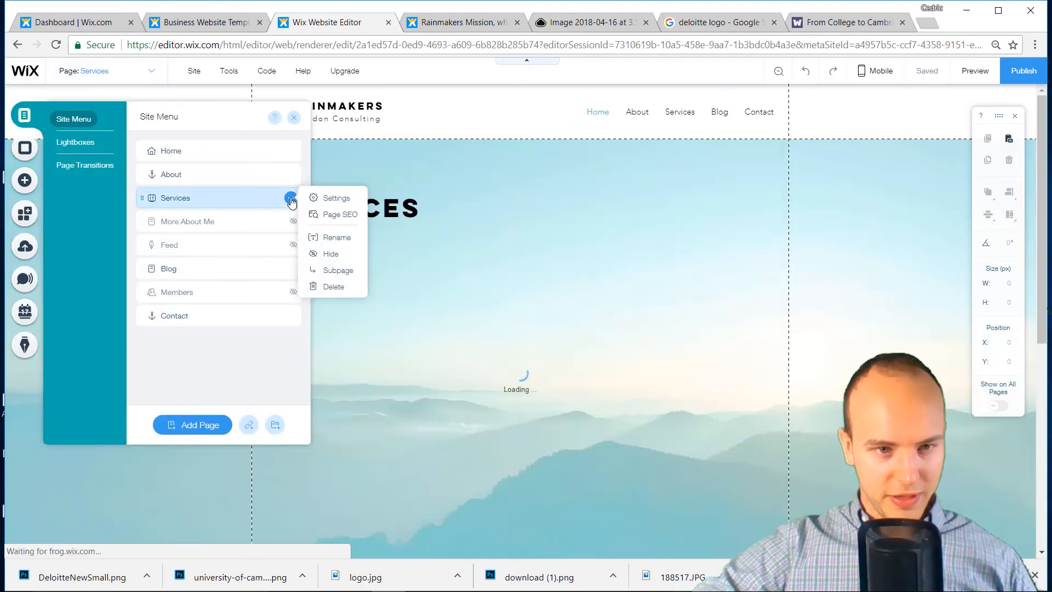
left_click(329, 254)
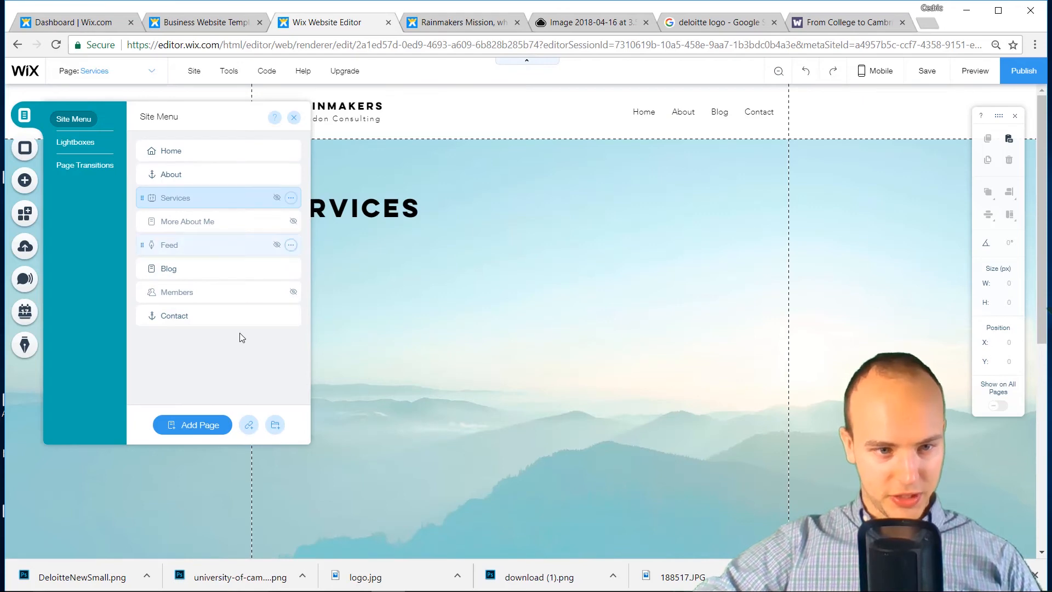
Move the About anchor further down the Home page to Y 978
left_click(290, 174)
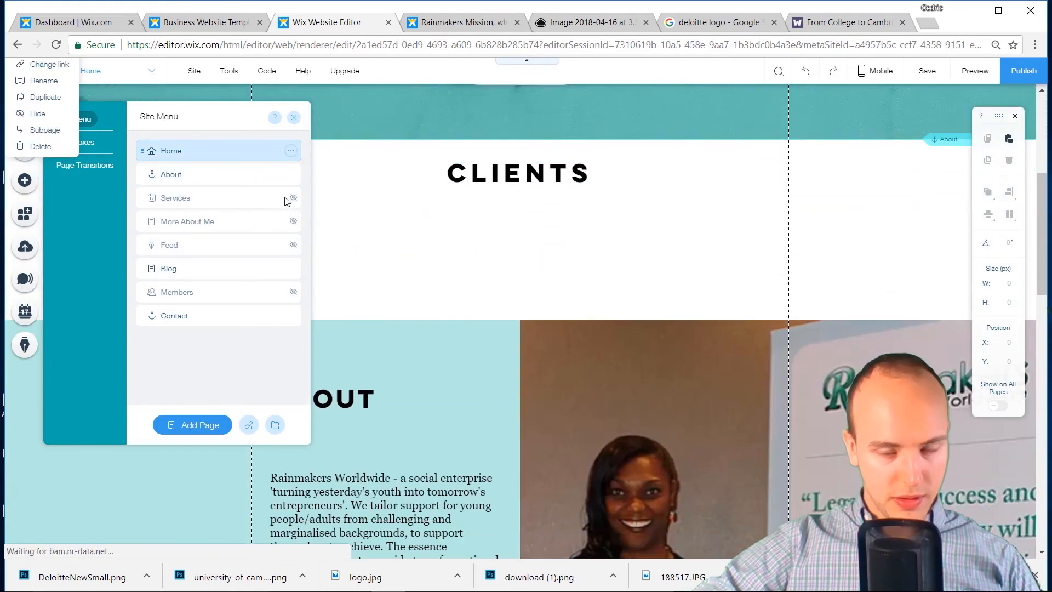
left_click(942, 140)
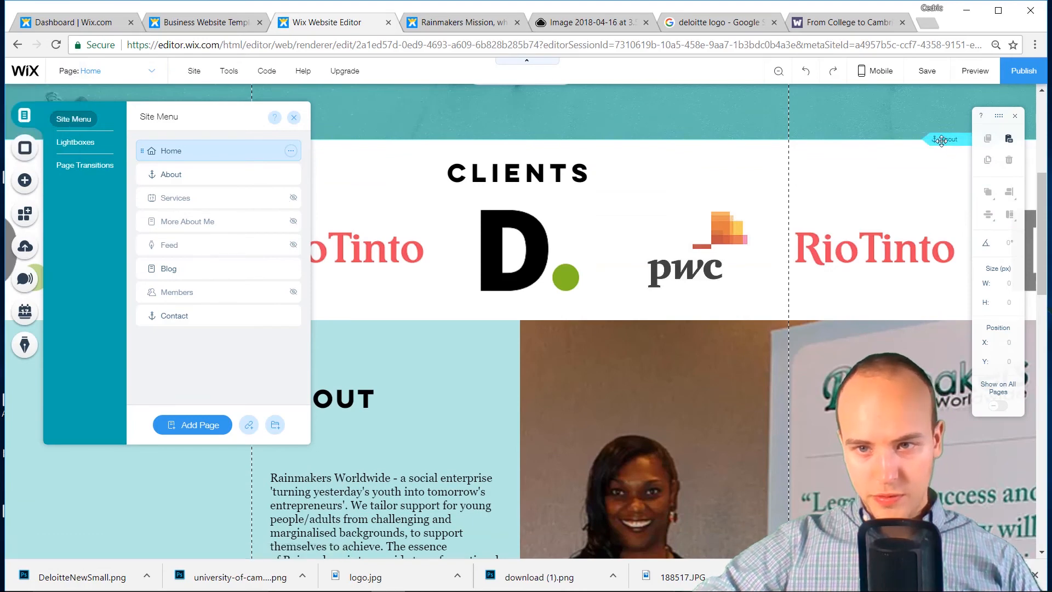
left_click_drag(935, 203, 946, 320)
scroll(729, 195, "up", 5)
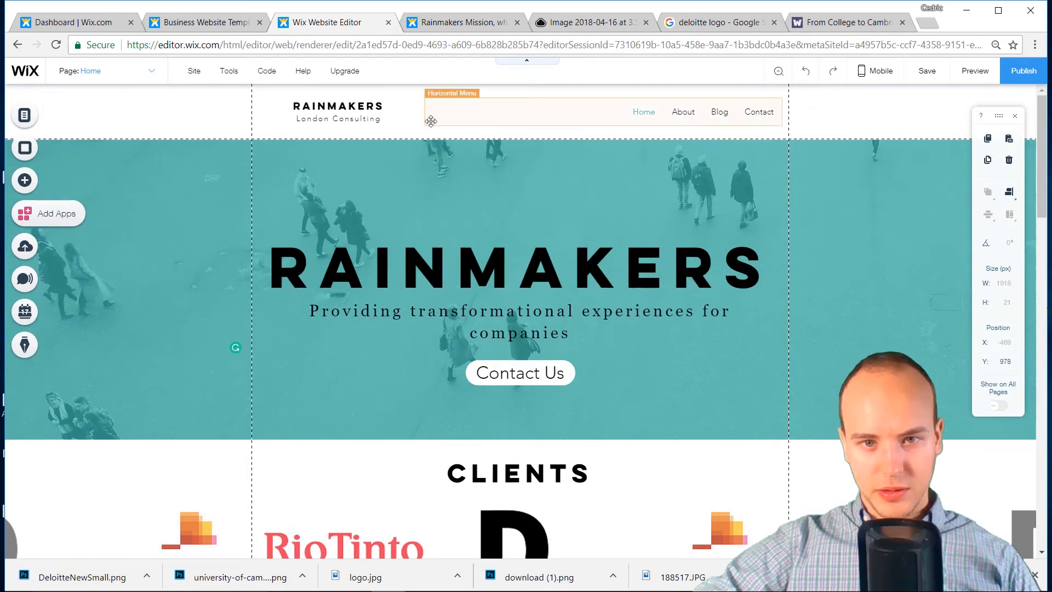
Save the current changes and dismiss the saved confirmation
left_click(135, 71)
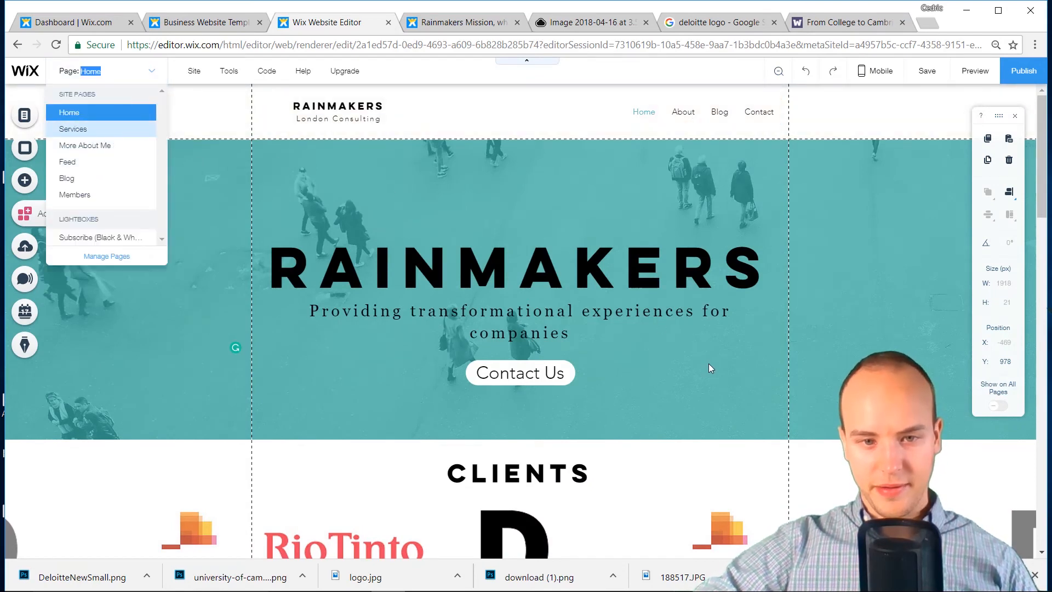
scroll(709, 363, "down", 10)
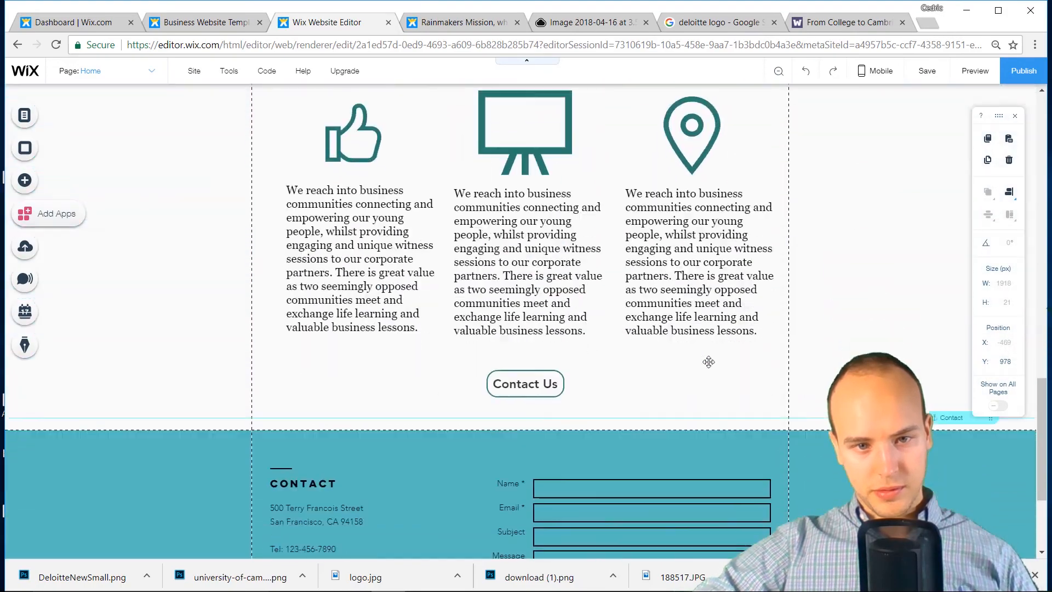
scroll(709, 361, "up", 15)
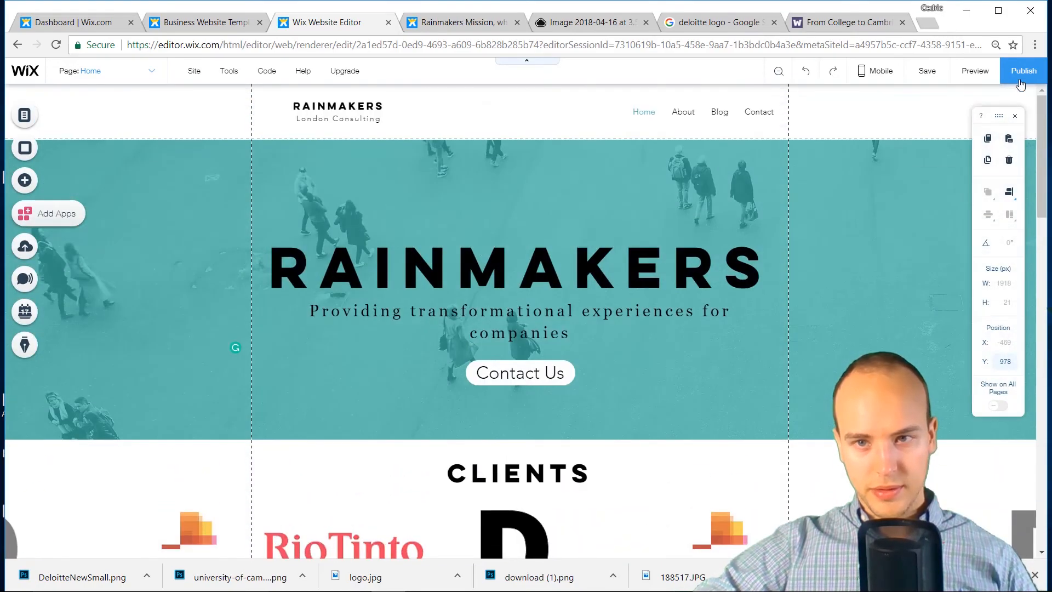
left_click(929, 69)
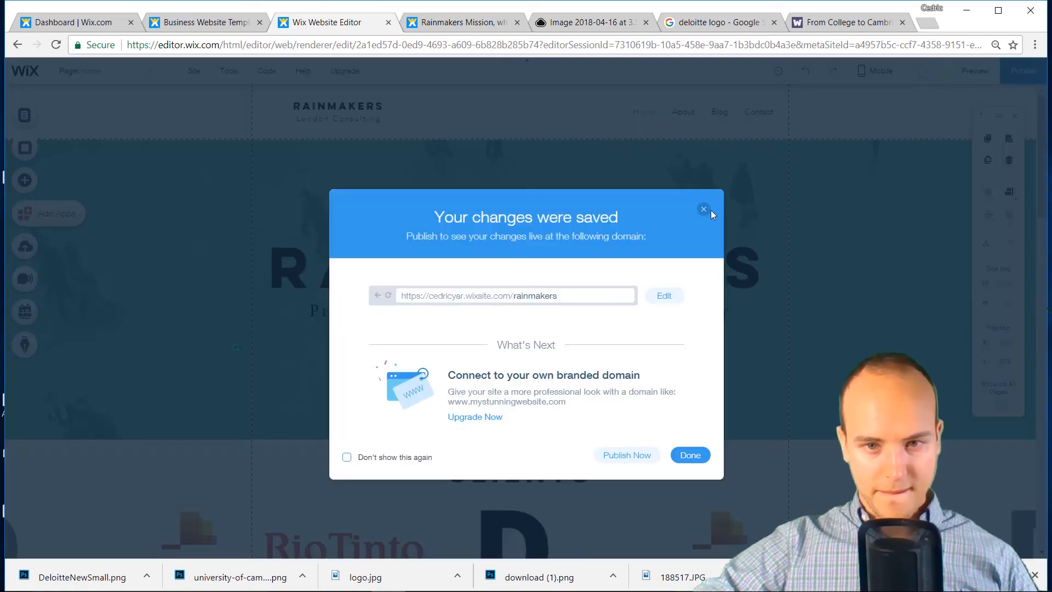
left_click(704, 210)
Review the Home page from banner through Services, then open the site pages list
scroll(715, 235, "down", 8)
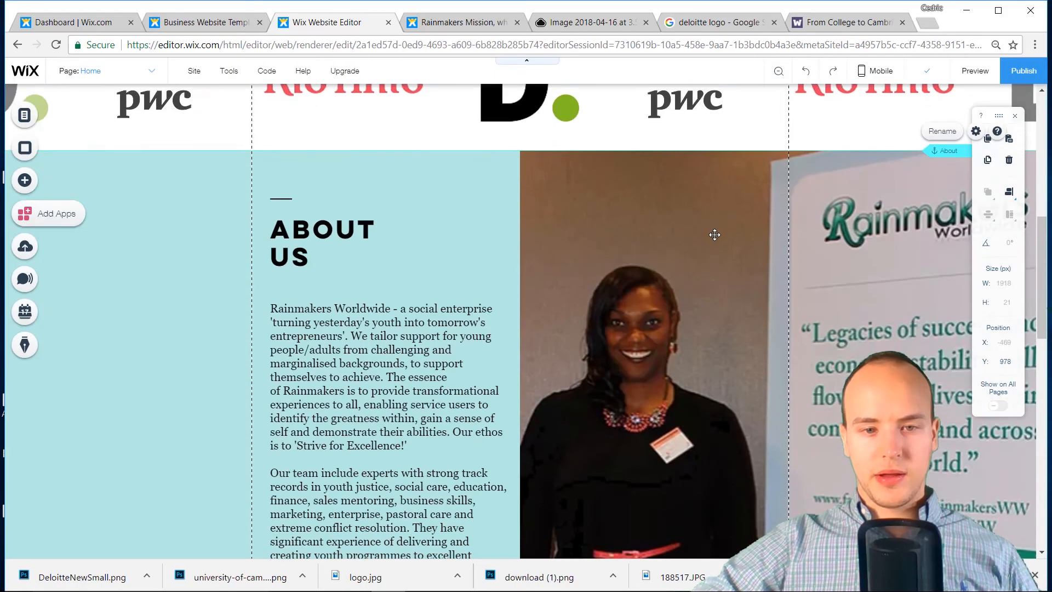
scroll(715, 234, "down", 10)
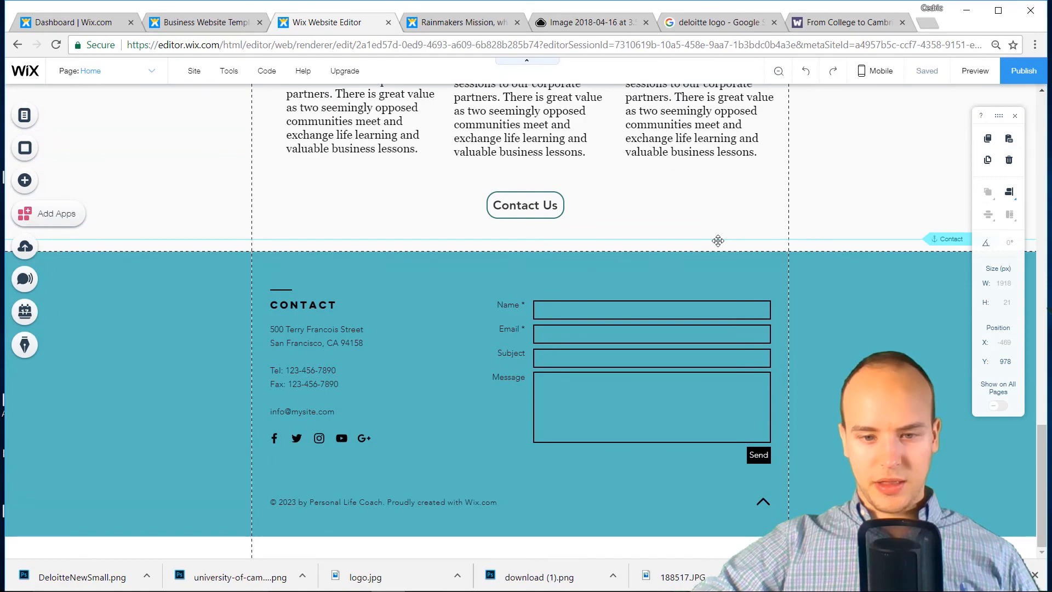
scroll(718, 241, "up", 18)
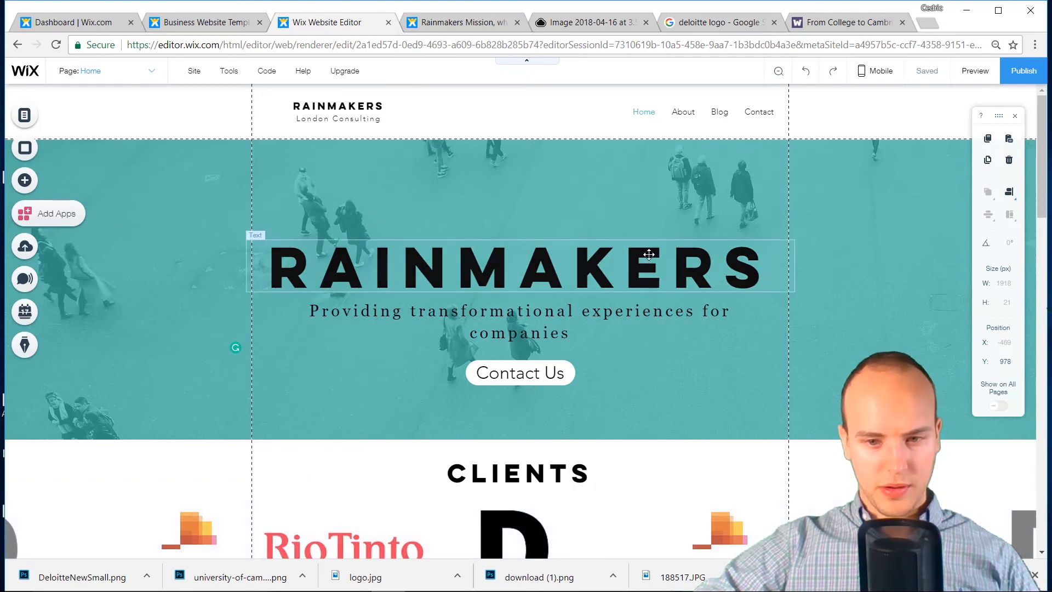
scroll(649, 254, "down", 7)
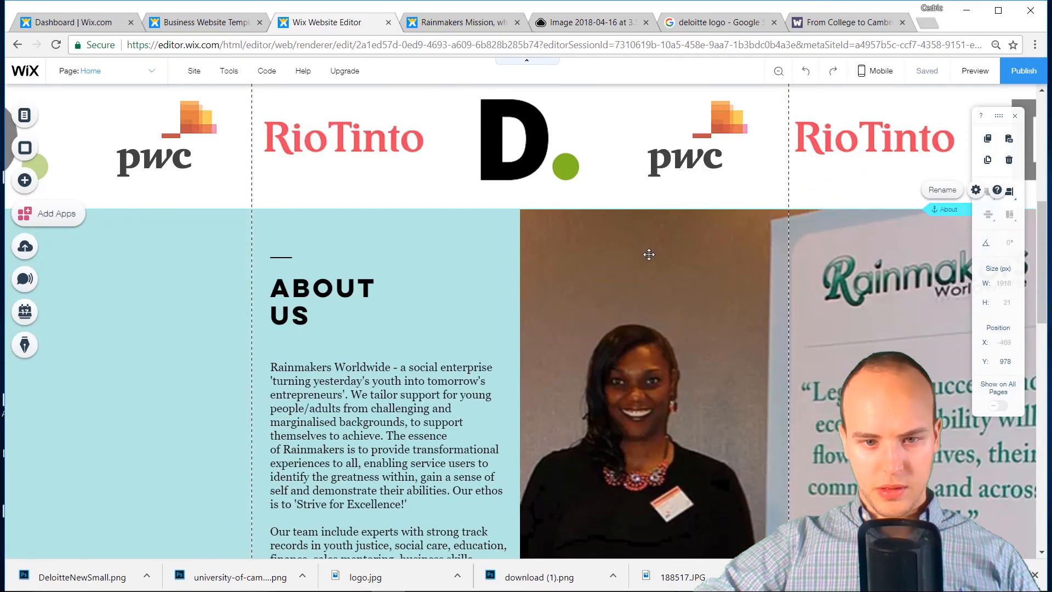
scroll(648, 254, "down", 5)
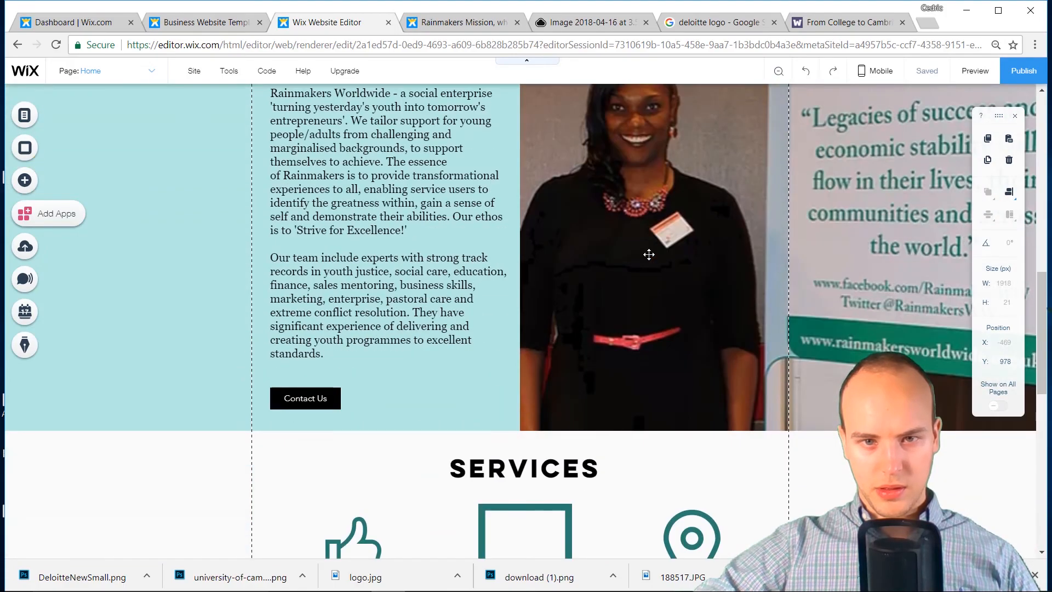
scroll(648, 254, "down", 10)
scroll(648, 255, "up", 11)
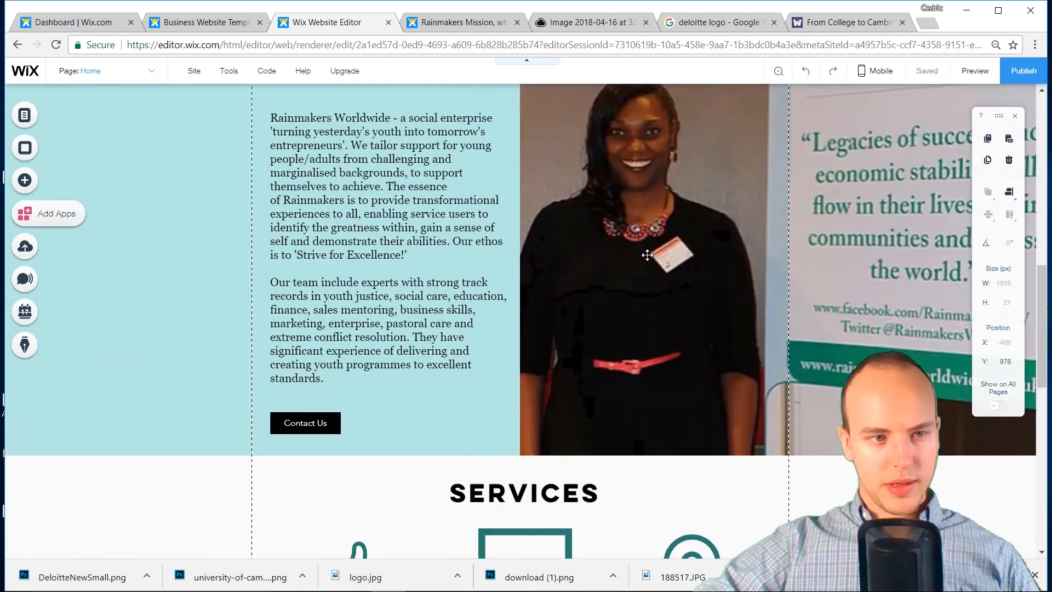
scroll(648, 255, "up", 5)
left_click(104, 71)
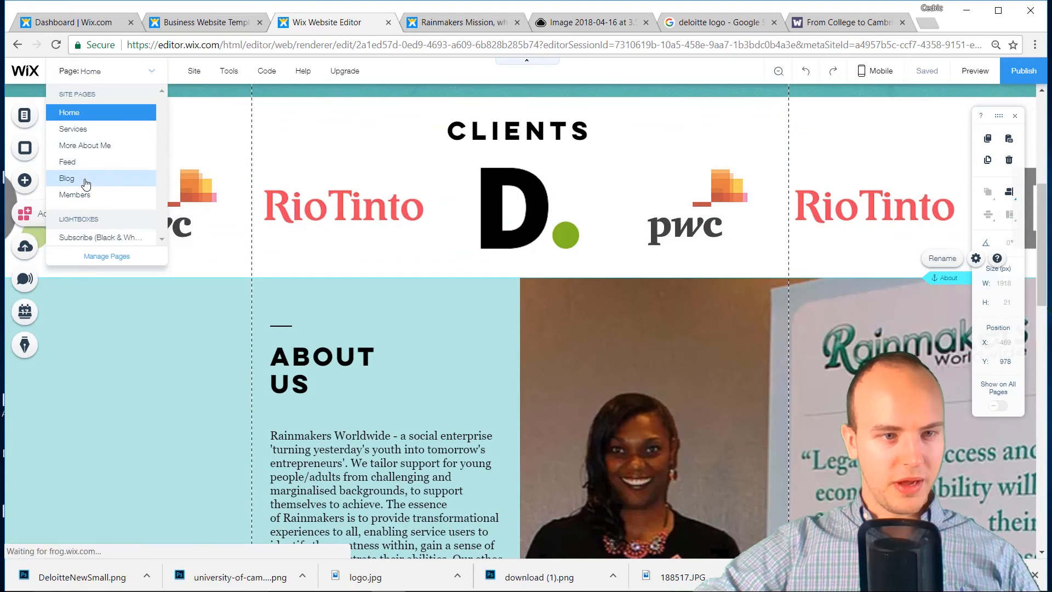
Go to the Blog page and start a new post from the My Blog panel
left_click(87, 179)
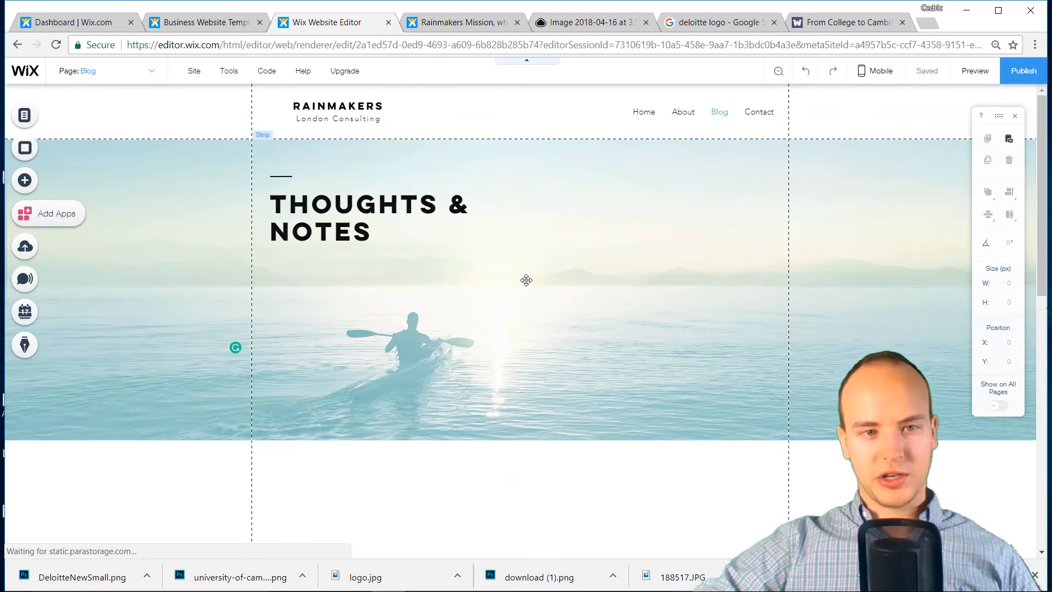
scroll(526, 280, "down", 6)
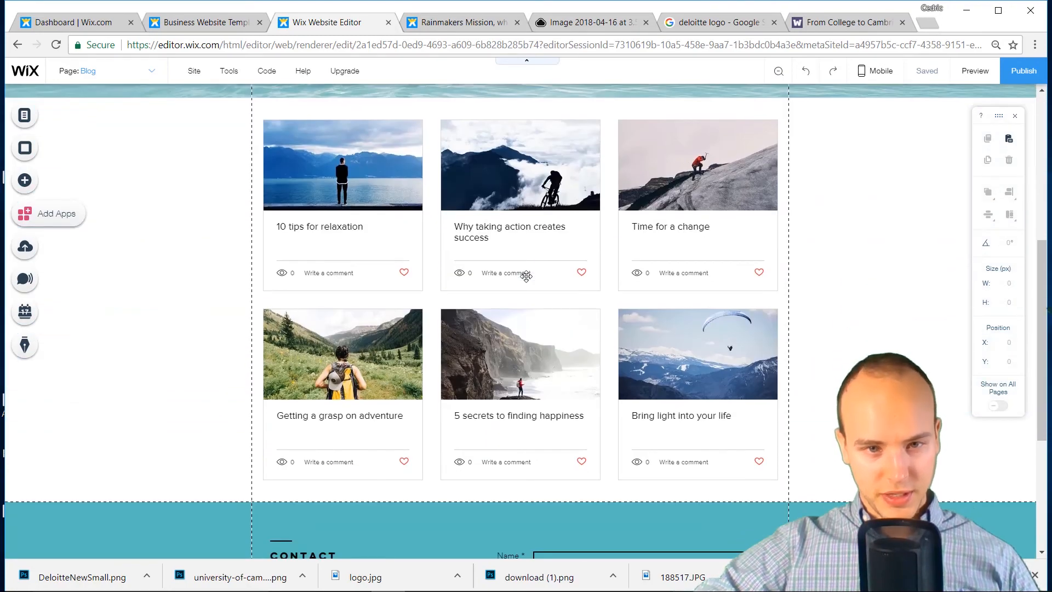
left_click(28, 344)
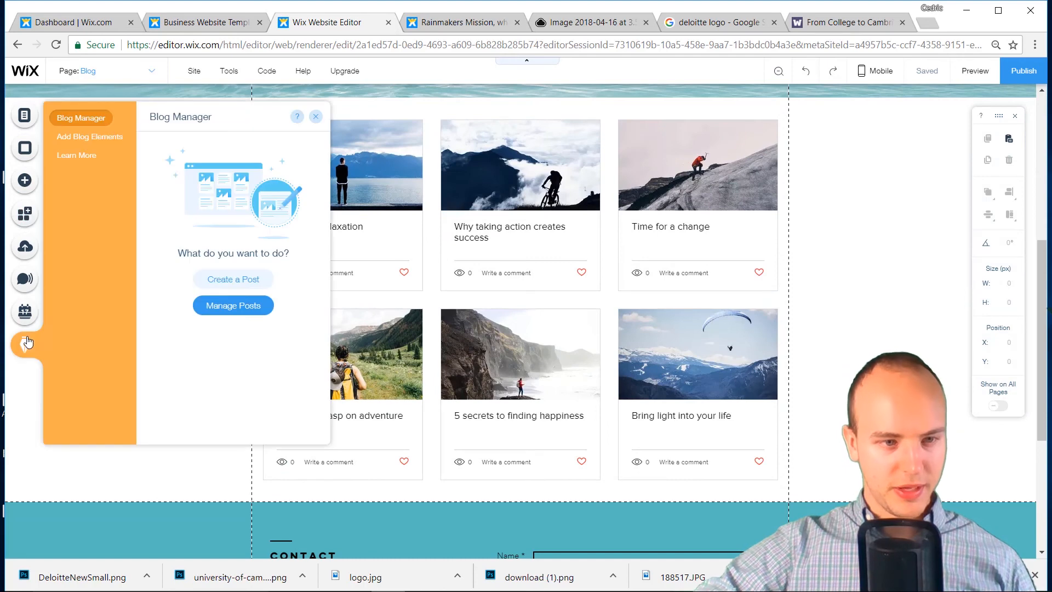
left_click(216, 280)
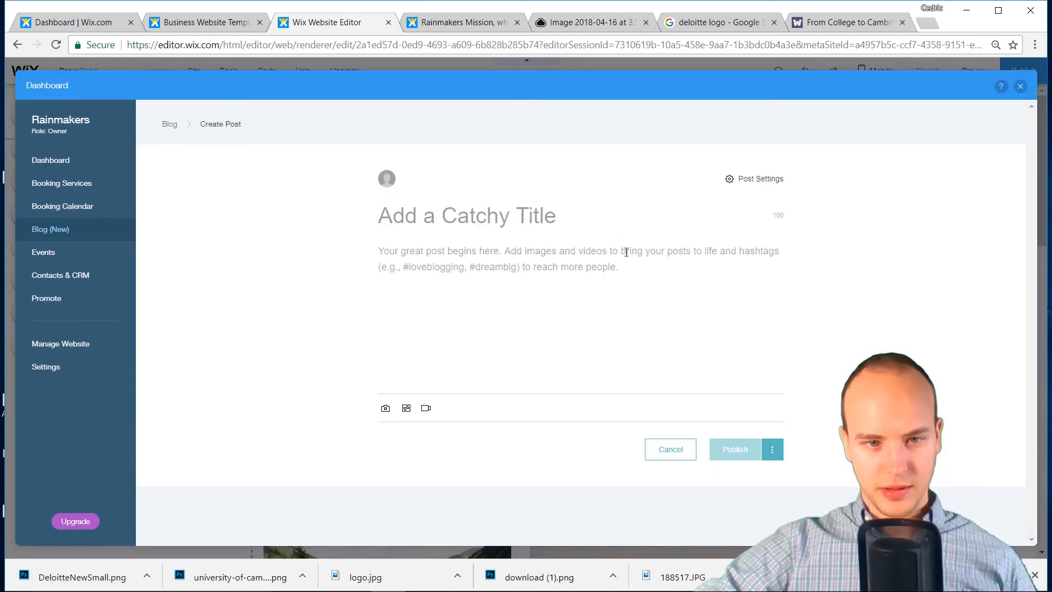
Title the post 'Why Now Is The Best Time To Start' and insert the free Girl Hiking photo
type("Why Now")
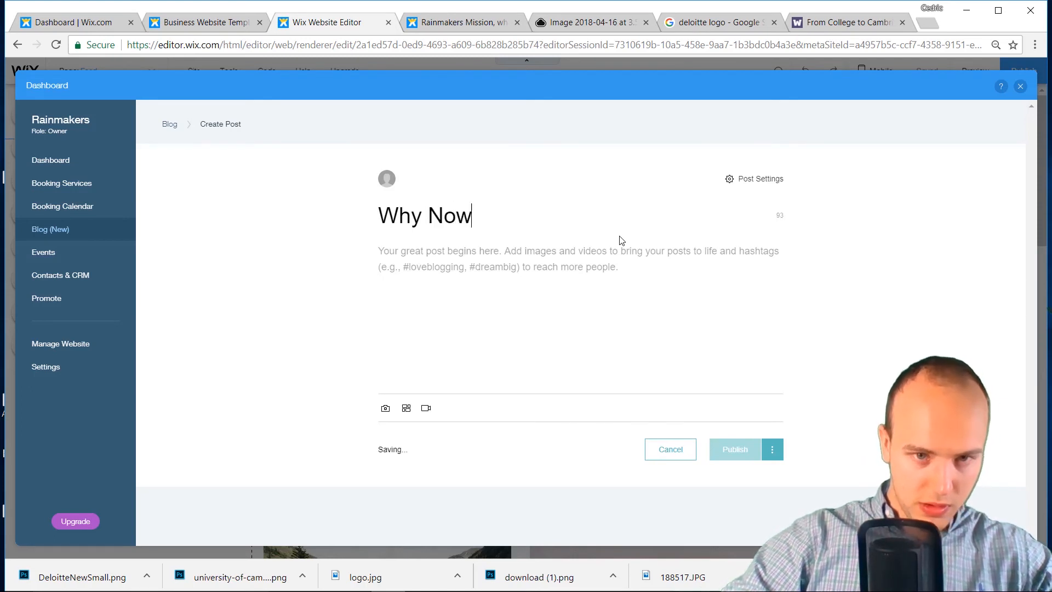
type(" Is The BEst Time To Start")
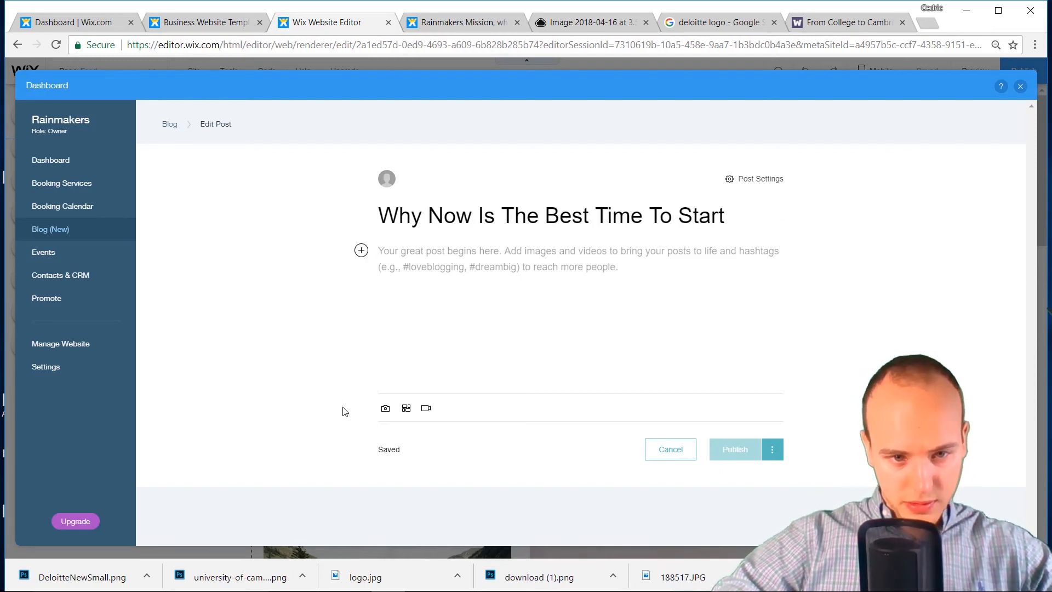
type("Here's Why...")
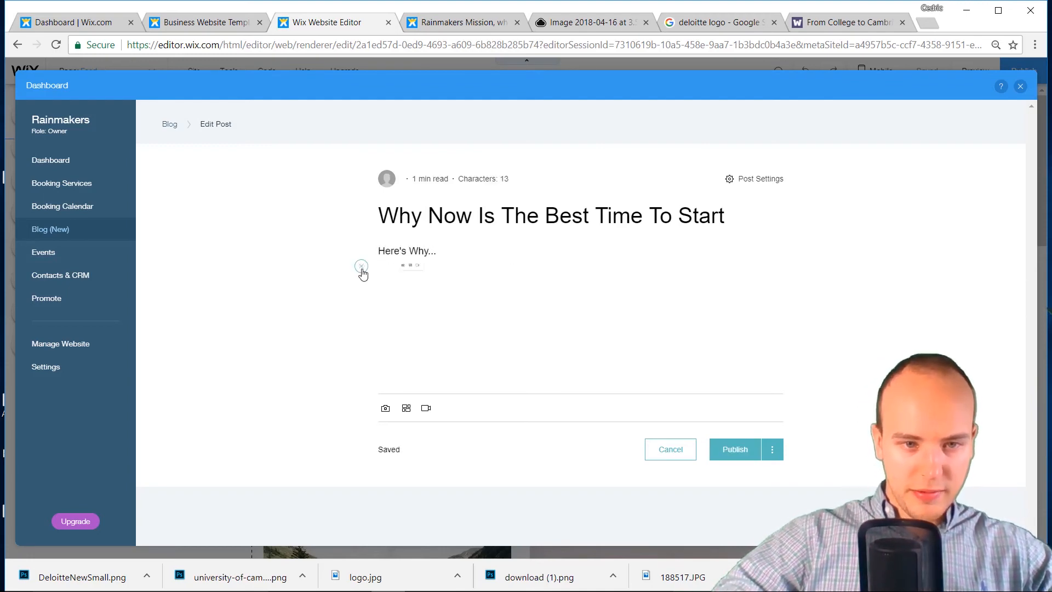
left_click(387, 266)
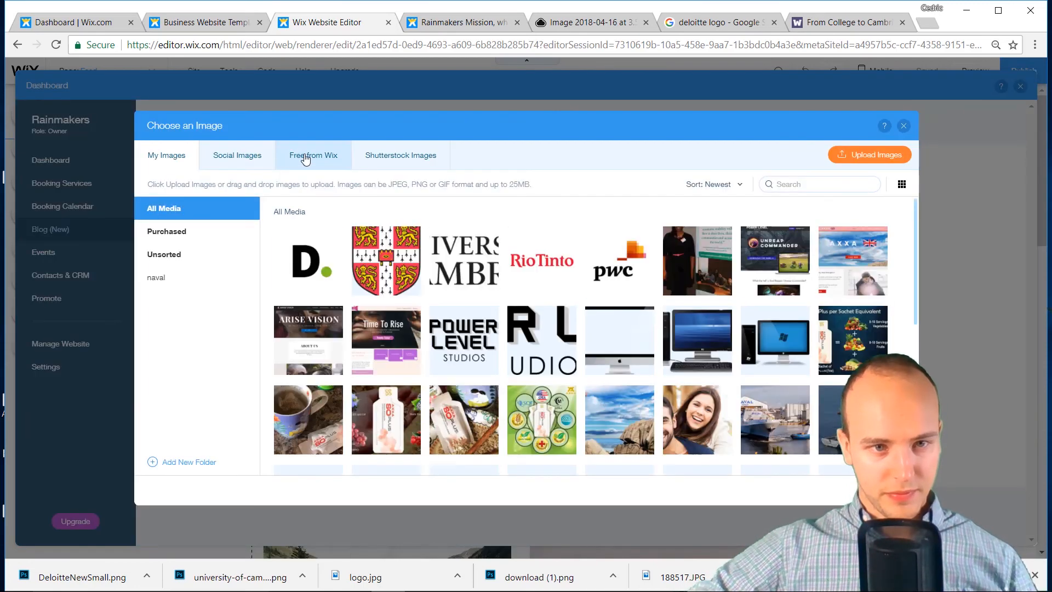
left_click(312, 158)
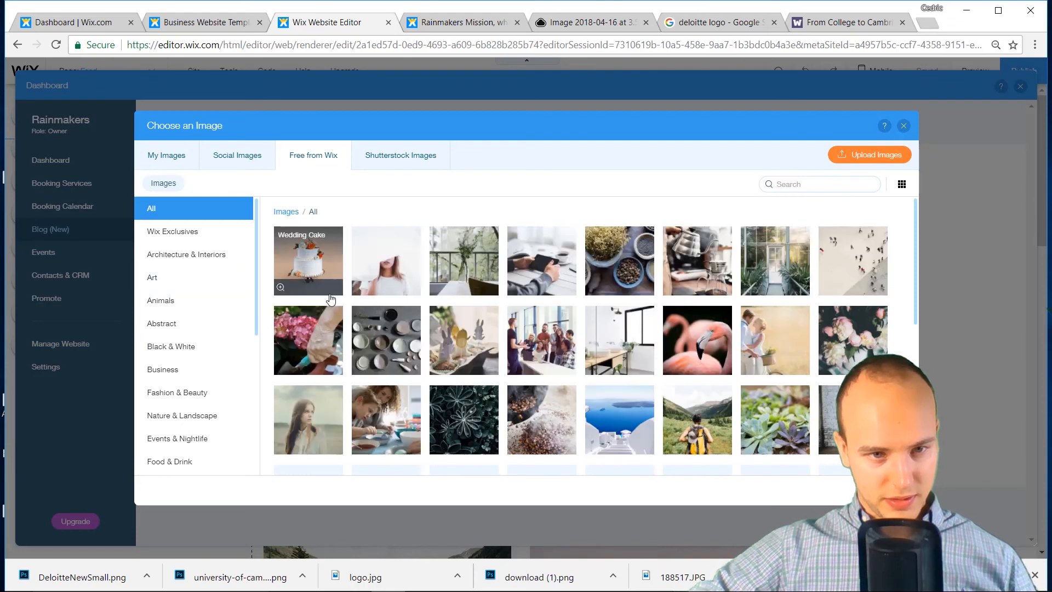
scroll(742, 370, "down", 2)
scroll(742, 370, "up", 1)
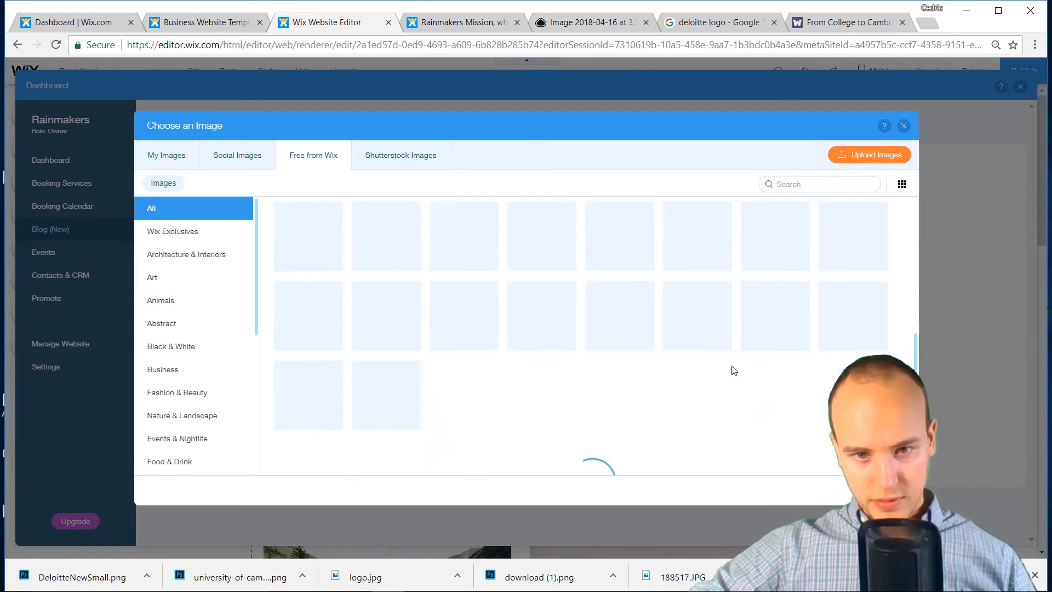
left_click(686, 370)
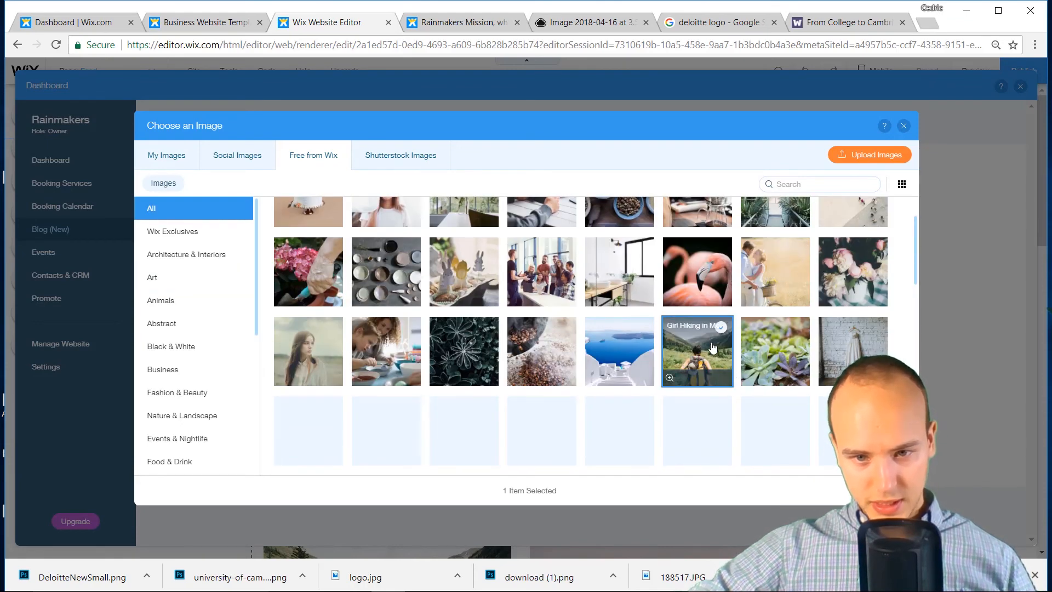
left_click(874, 491)
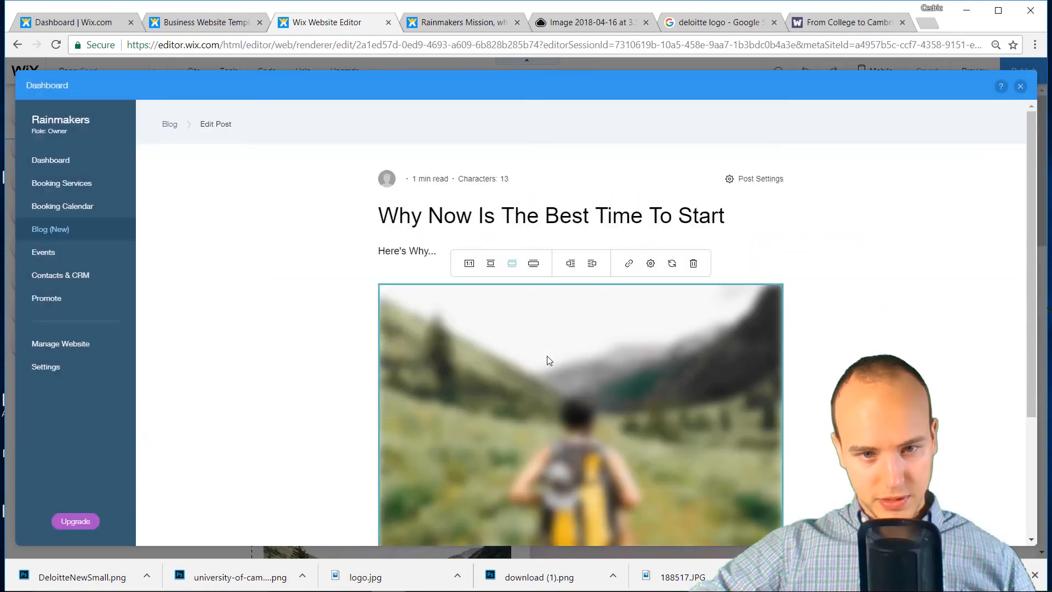
scroll(547, 354, "down", 2)
scroll(551, 351, "down", 1)
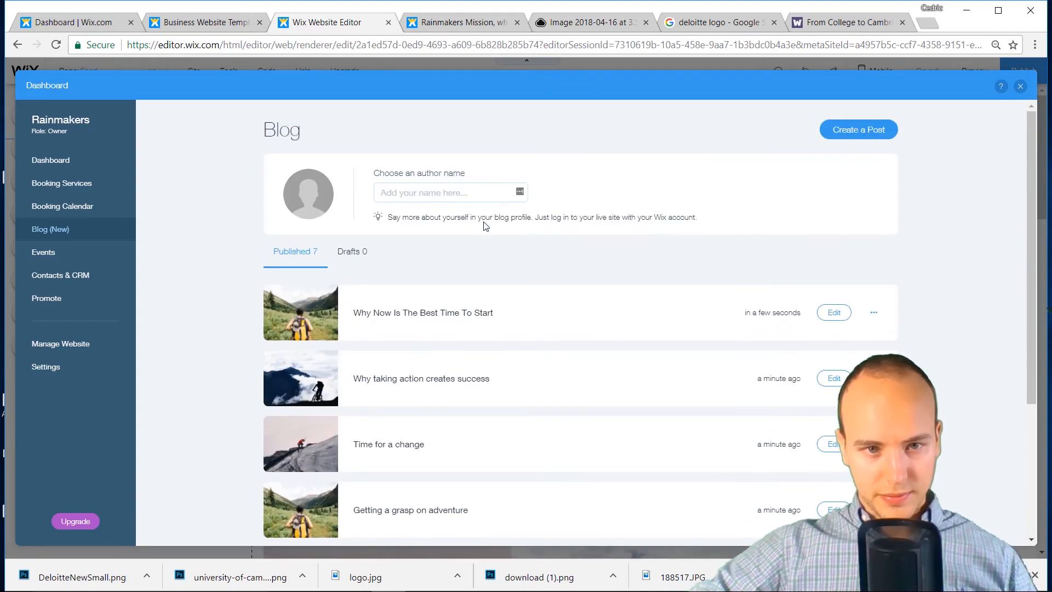
Enter the blog author's name and continue with the new post
left_click(464, 195)
type("Cedri")
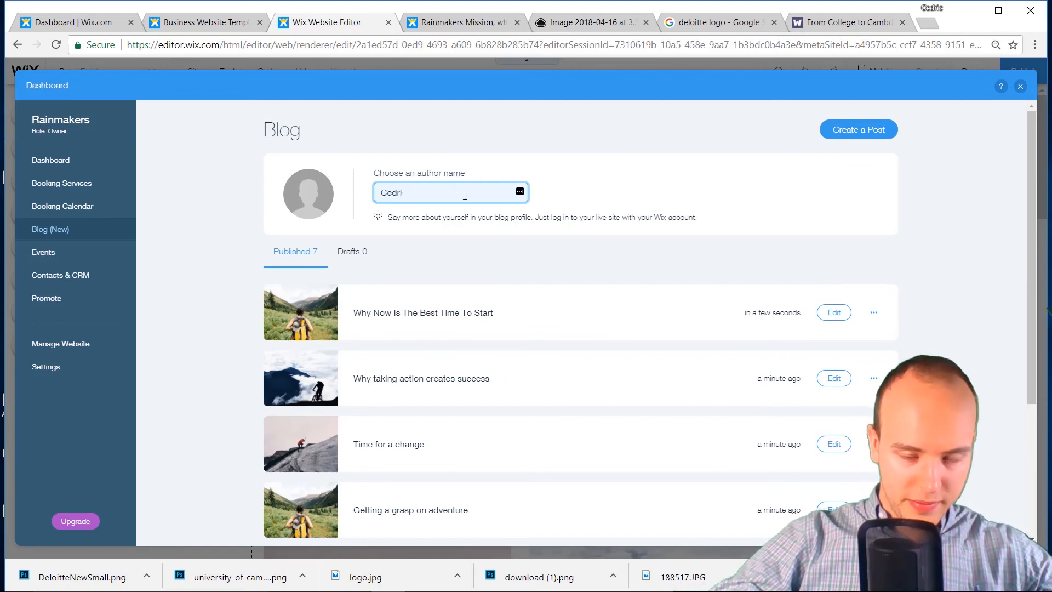
key("BackSpace")
key("BackSpace")
key("BackSpace")
key("BackSpace")
key("BackSpace")
type("Ced")
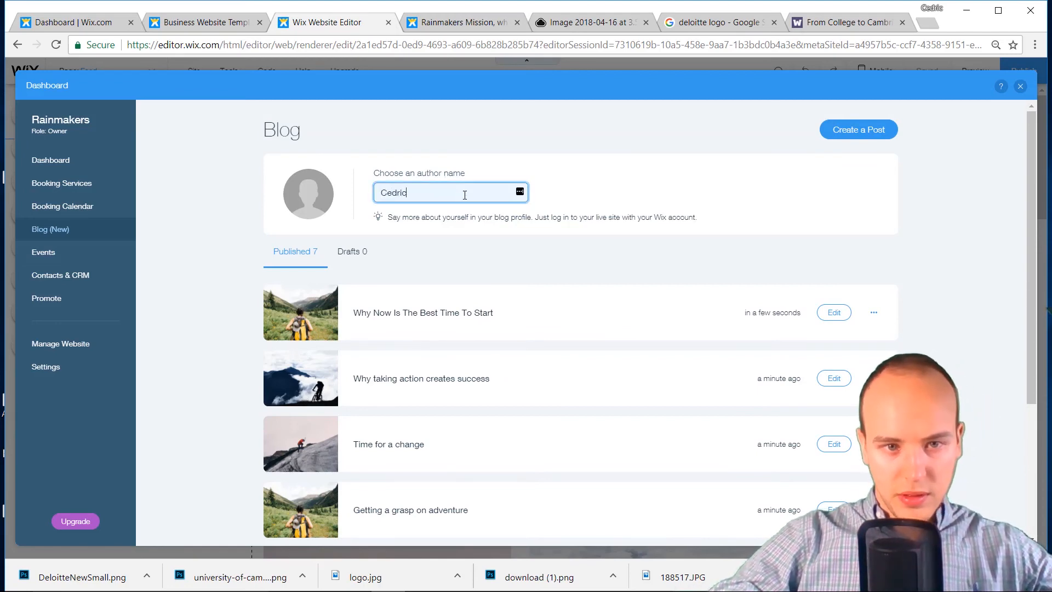
type("ric")
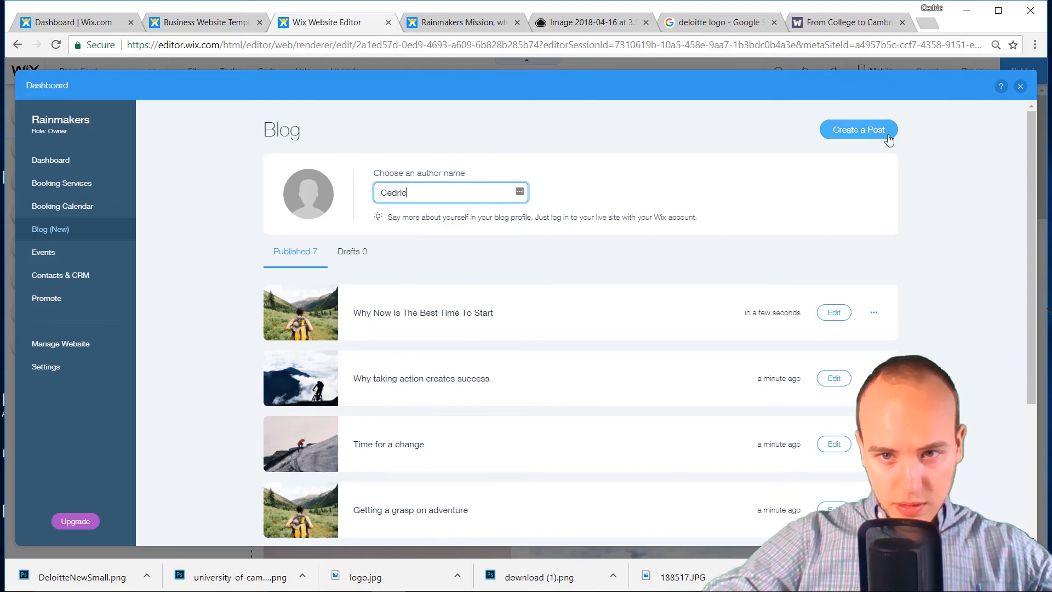
left_click(881, 136)
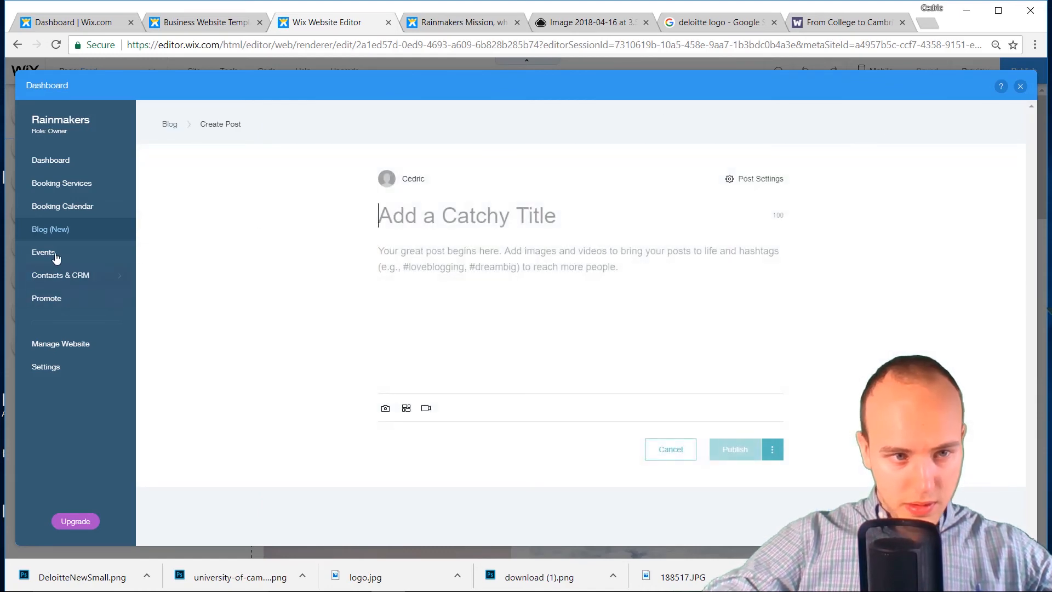
Check the Contacts & CRM Inbox, then close the Dashboard overlay
left_click(59, 274)
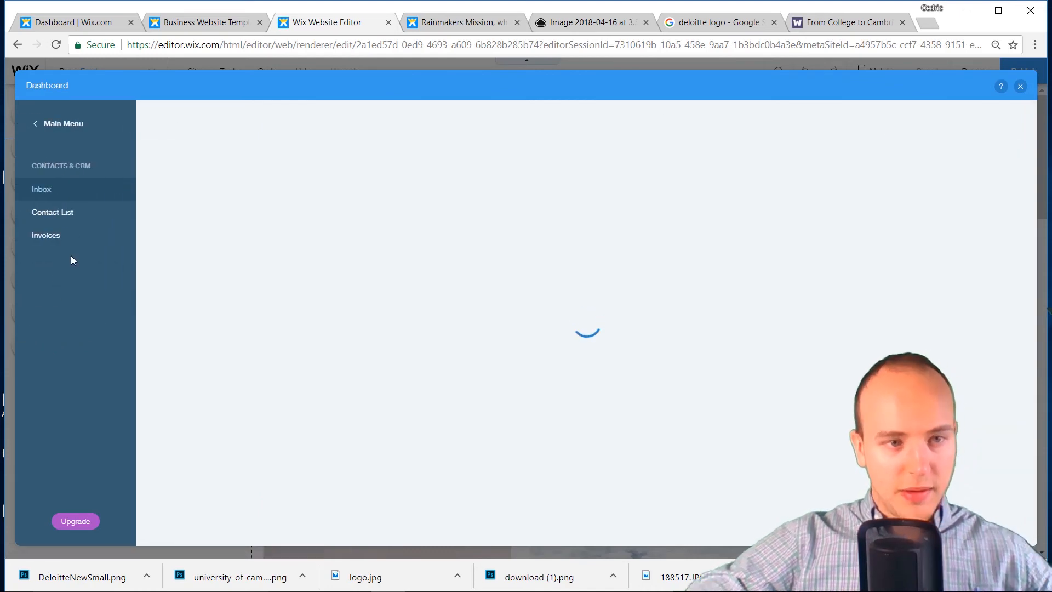
left_click(34, 125)
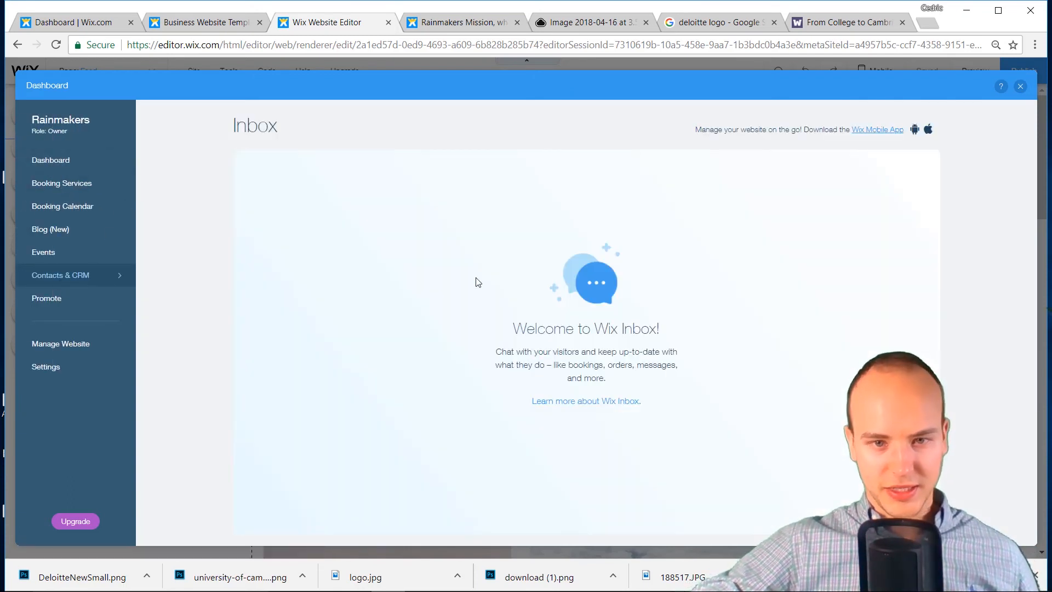
left_click(1020, 86)
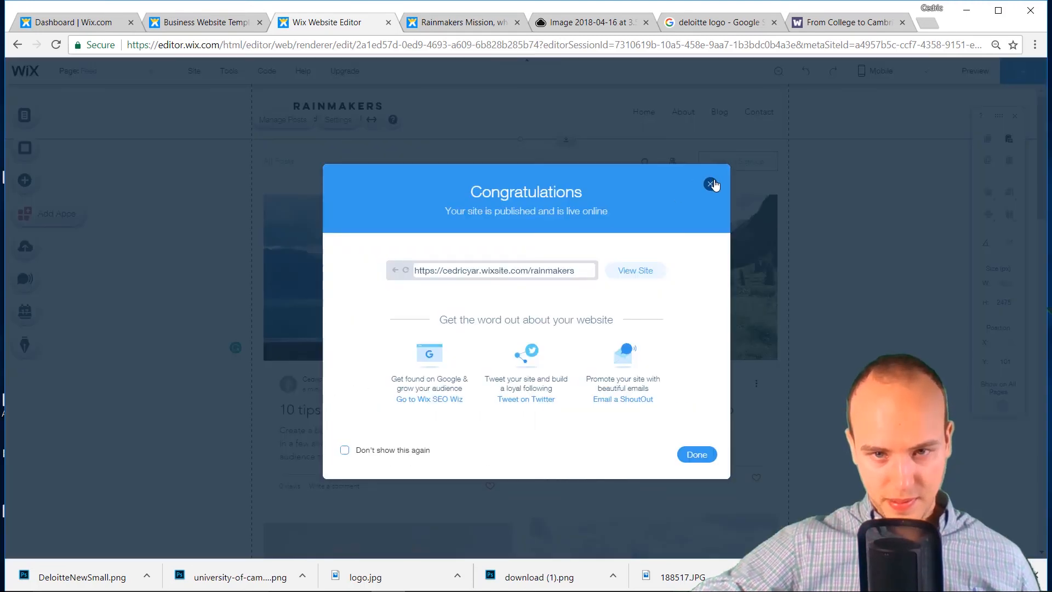
Dismiss the Congratulations dialog, republish the Rainmakers site, and open View Site
left_click(711, 185)
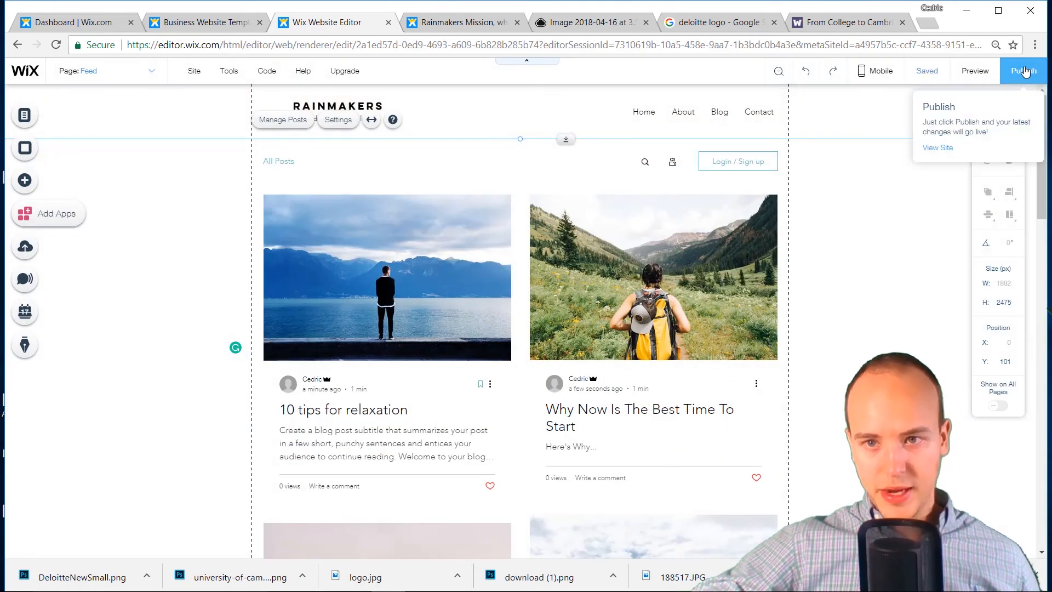
left_click(1018, 73)
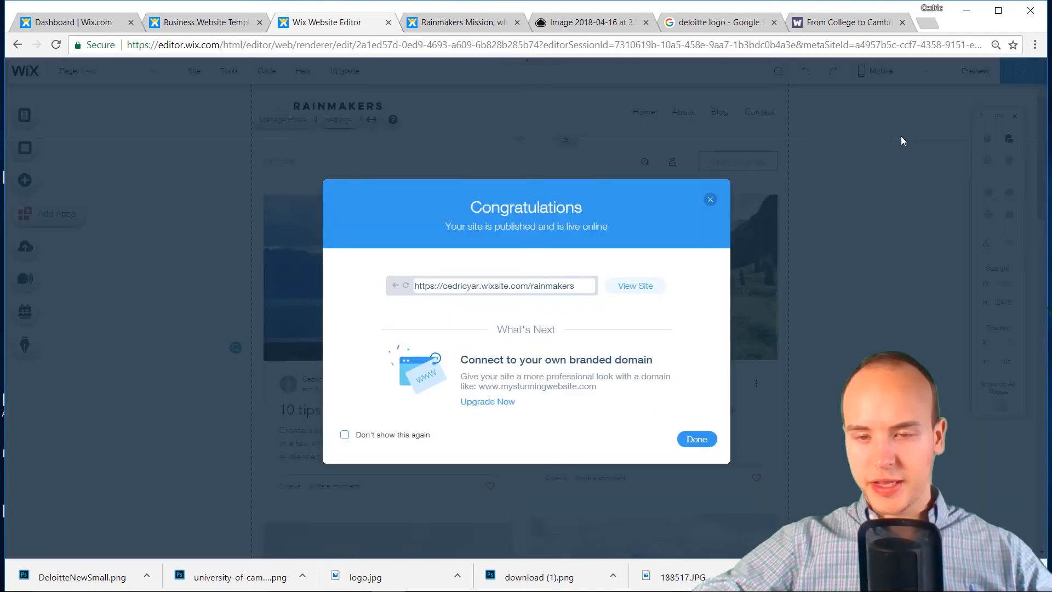
left_click(630, 286)
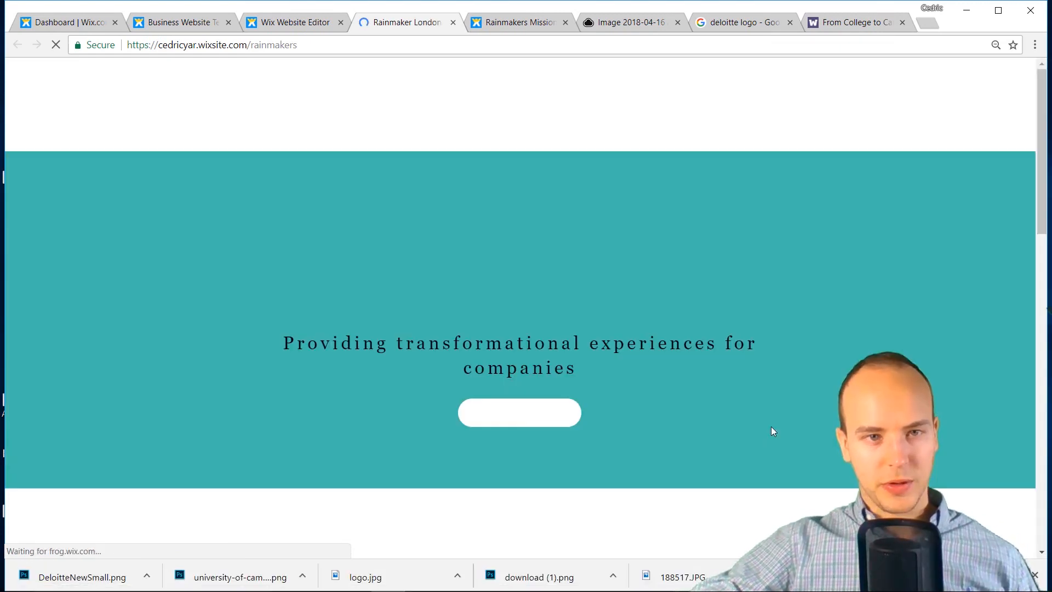
Scroll through the live Rainmakers home page to review it
scroll(688, 399, "down", 3)
scroll(688, 398, "up", 3)
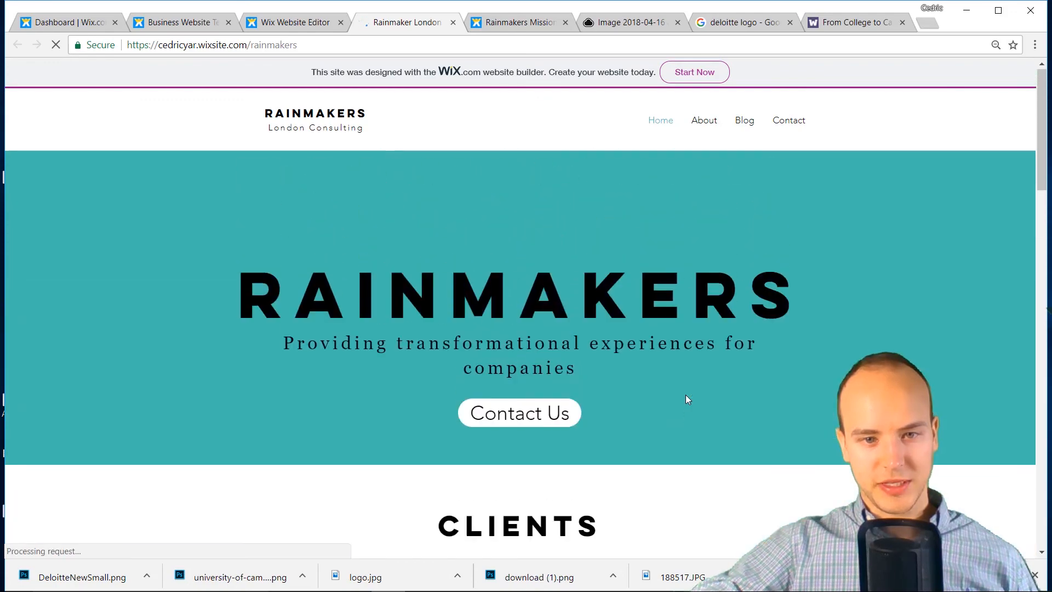
scroll(611, 382, "down", 8)
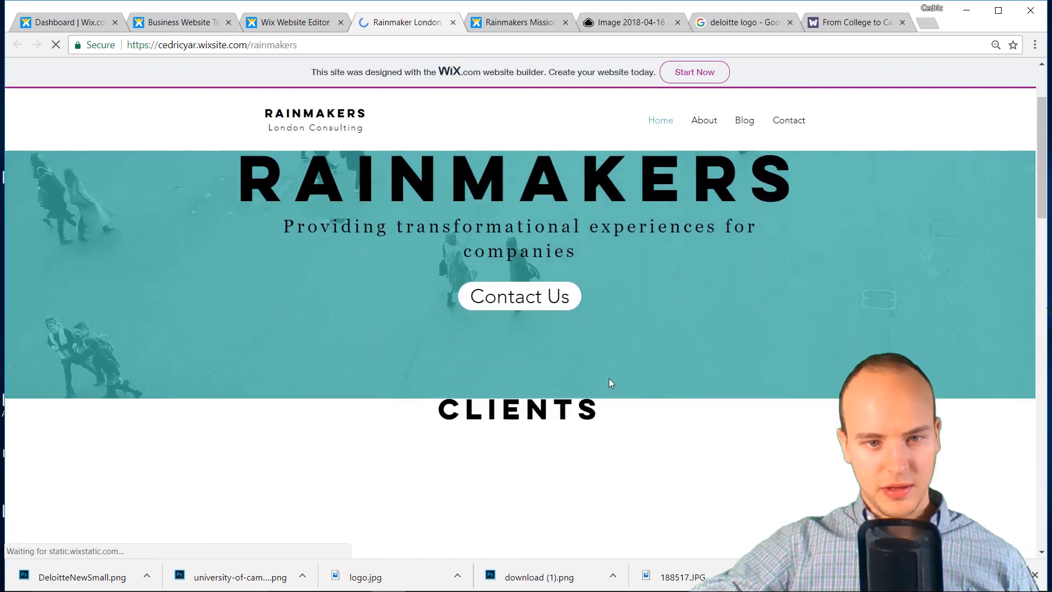
scroll(609, 378, "down", 15)
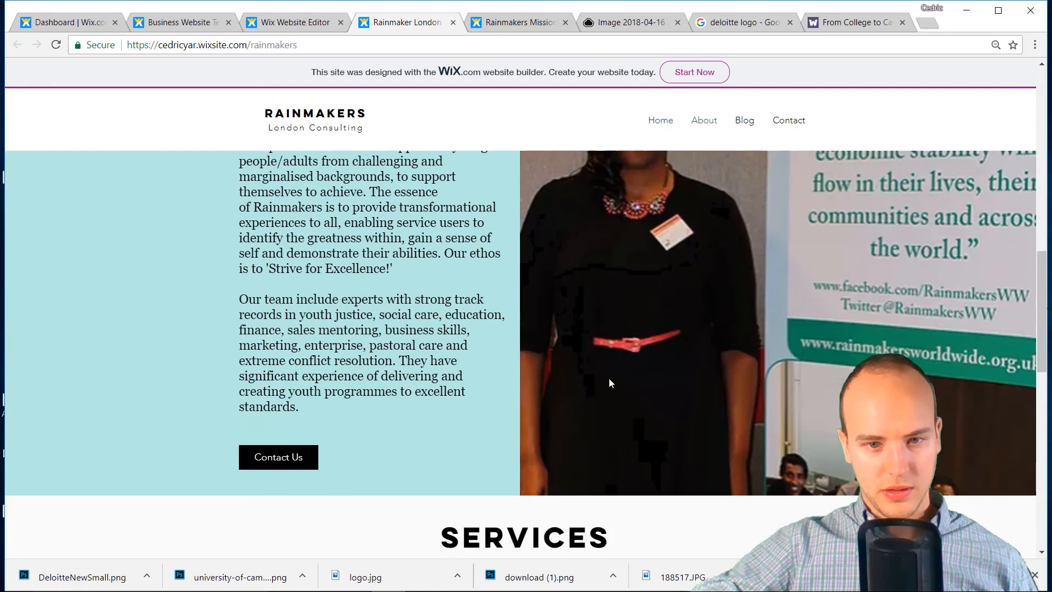
scroll(610, 378, "up", 15)
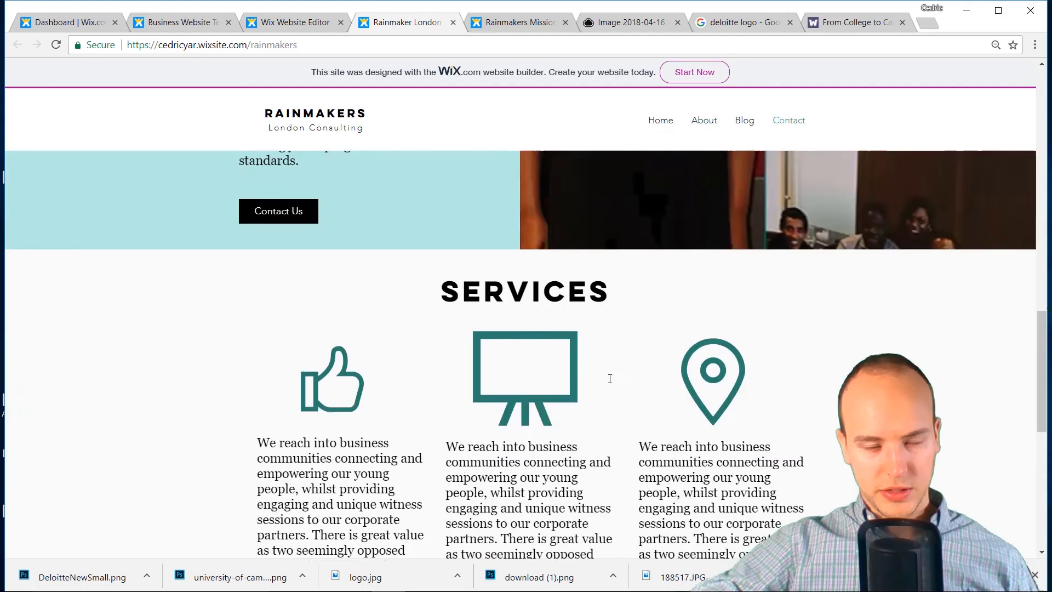
scroll(609, 378, "down", 3)
scroll(603, 383, "up", 4)
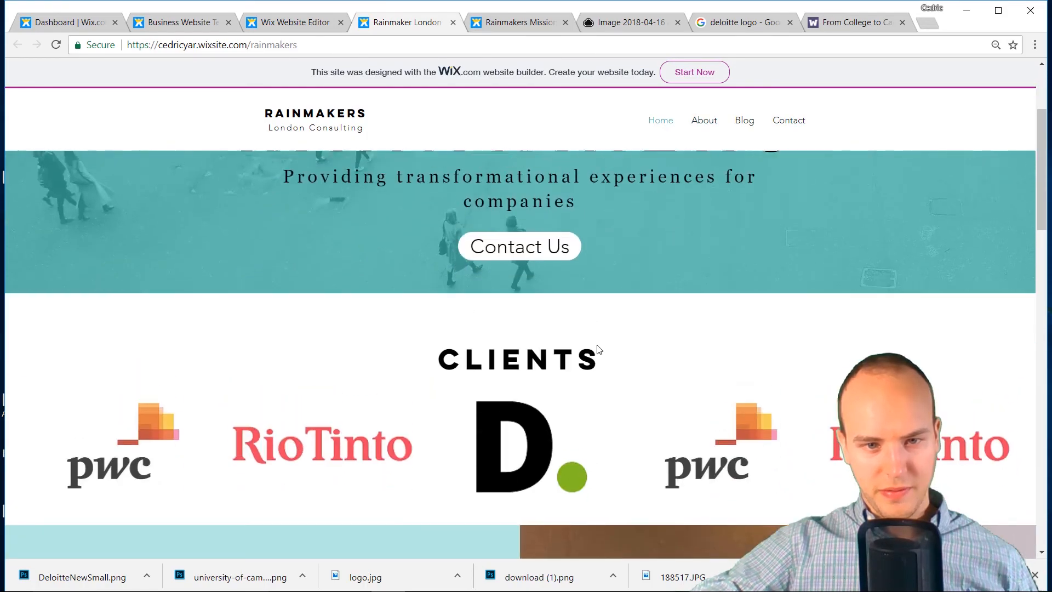
scroll(548, 395, "down", 3)
scroll(537, 392, "up", 4)
scroll(532, 394, "down", 4)
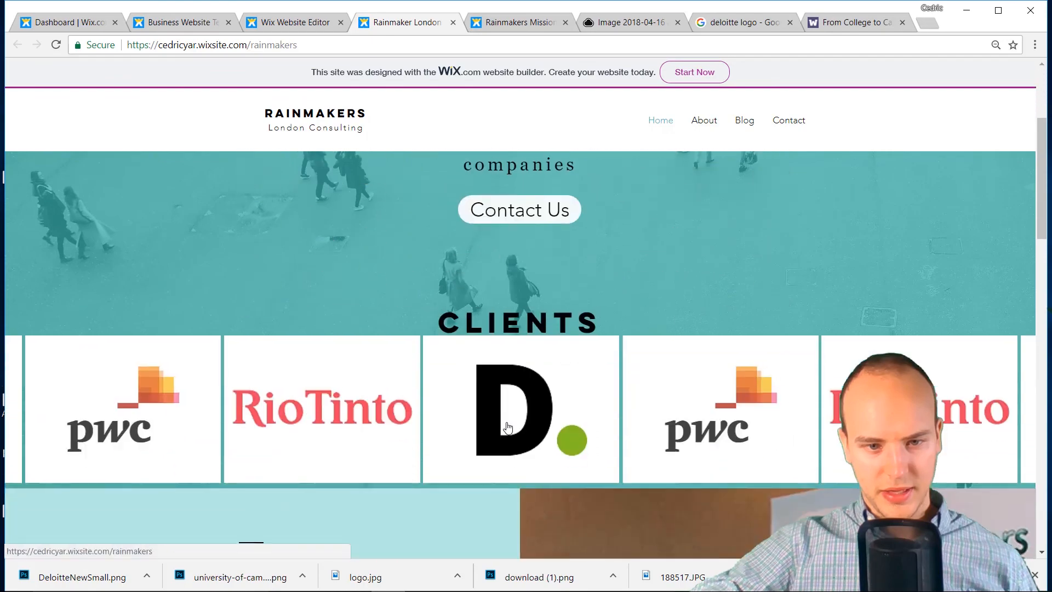
scroll(479, 392, "up", 4)
scroll(478, 392, "down", 4)
scroll(480, 389, "up", 4)
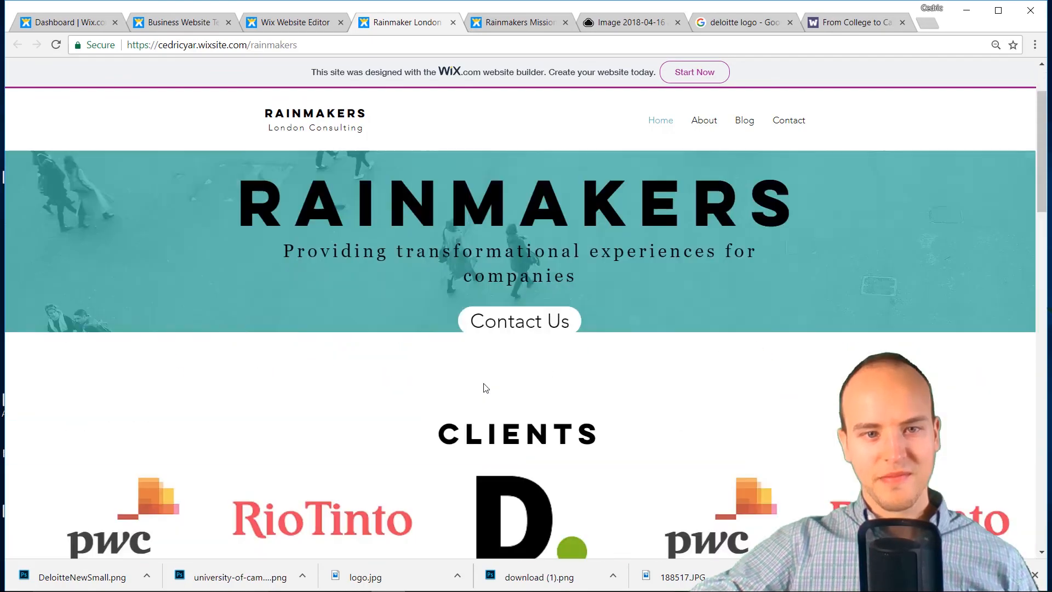
Return to the editor, dismiss the publish message, and switch to the Home page
left_click(268, 22)
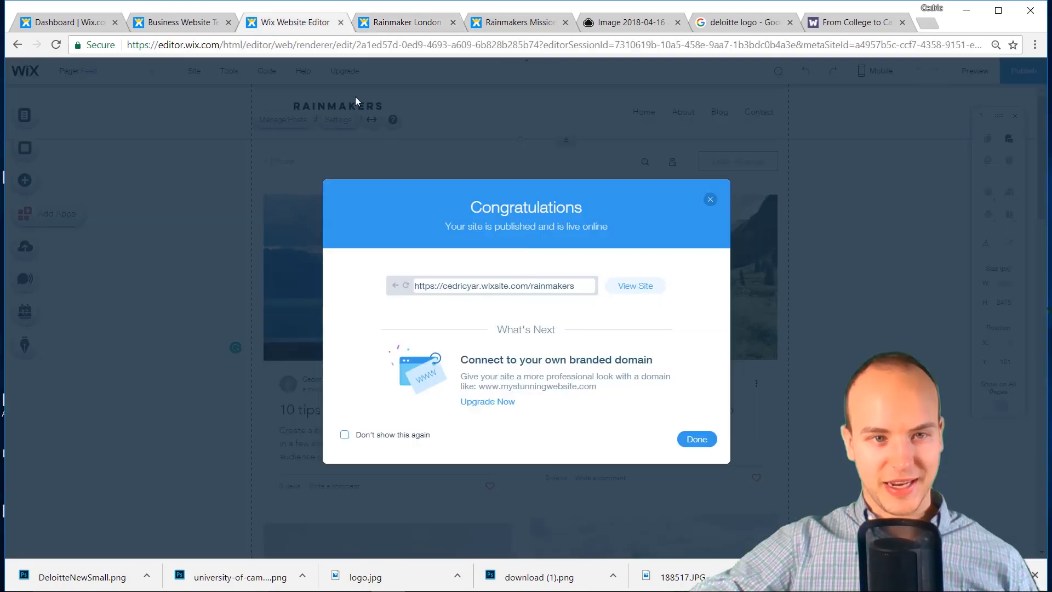
left_click(709, 200)
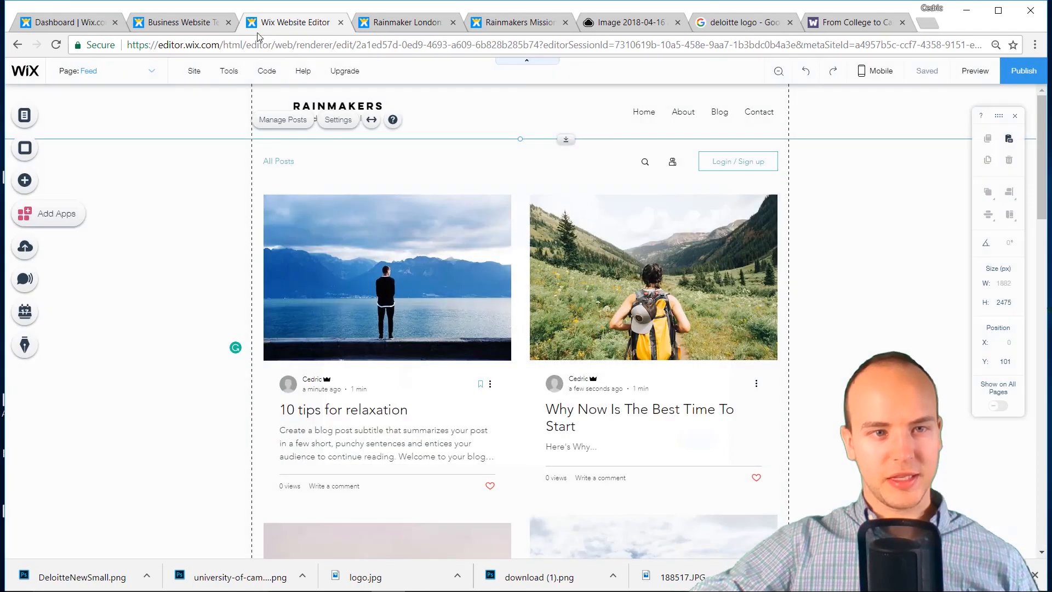
left_click(181, 22)
left_click(303, 24)
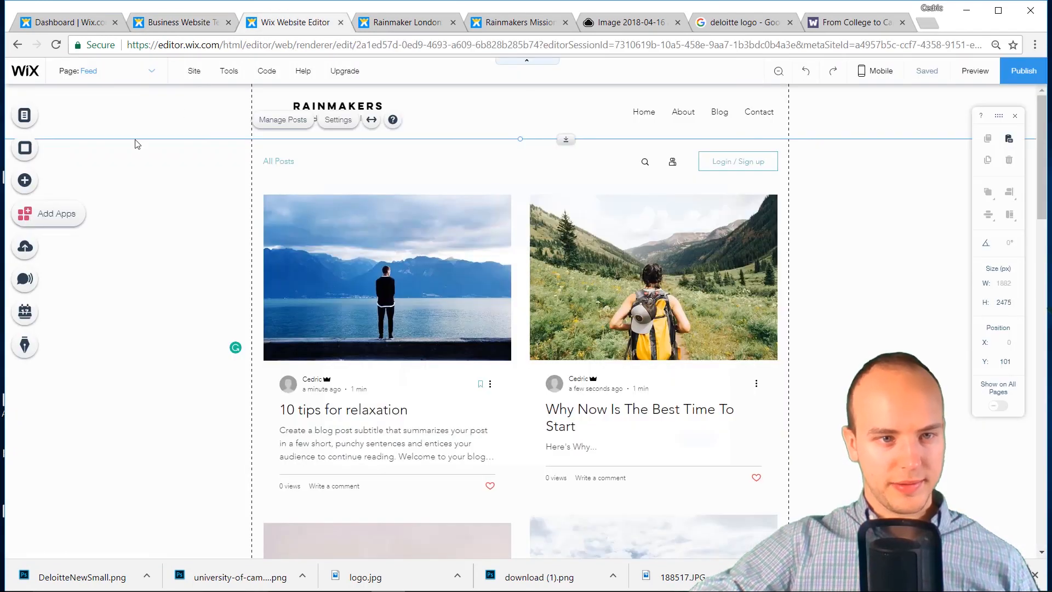
left_click(149, 69)
left_click(83, 113)
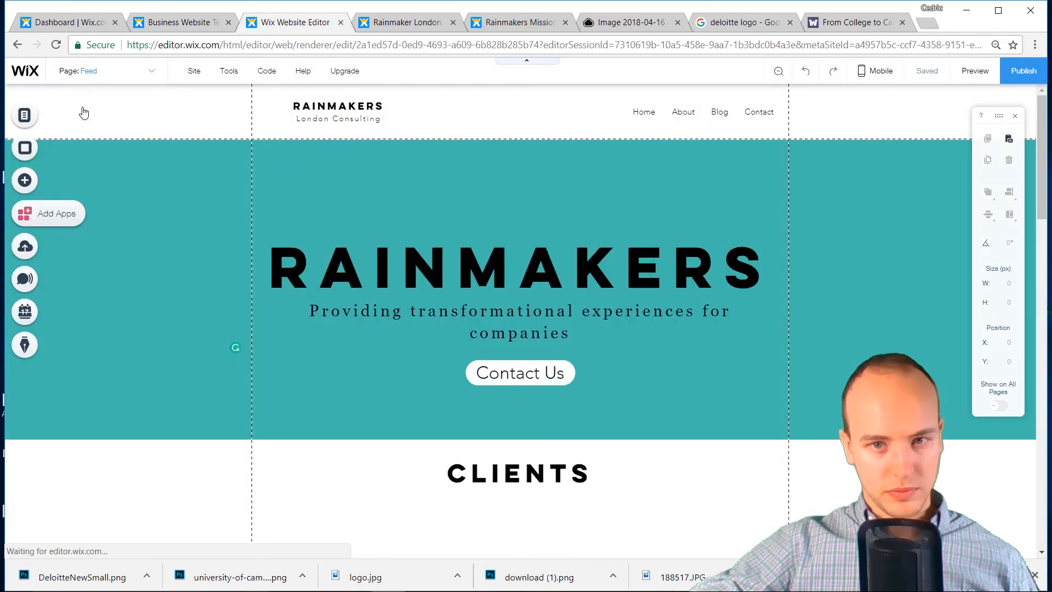
Change the hero strip background's Scroll Effect from Parallax to None
left_click(567, 171)
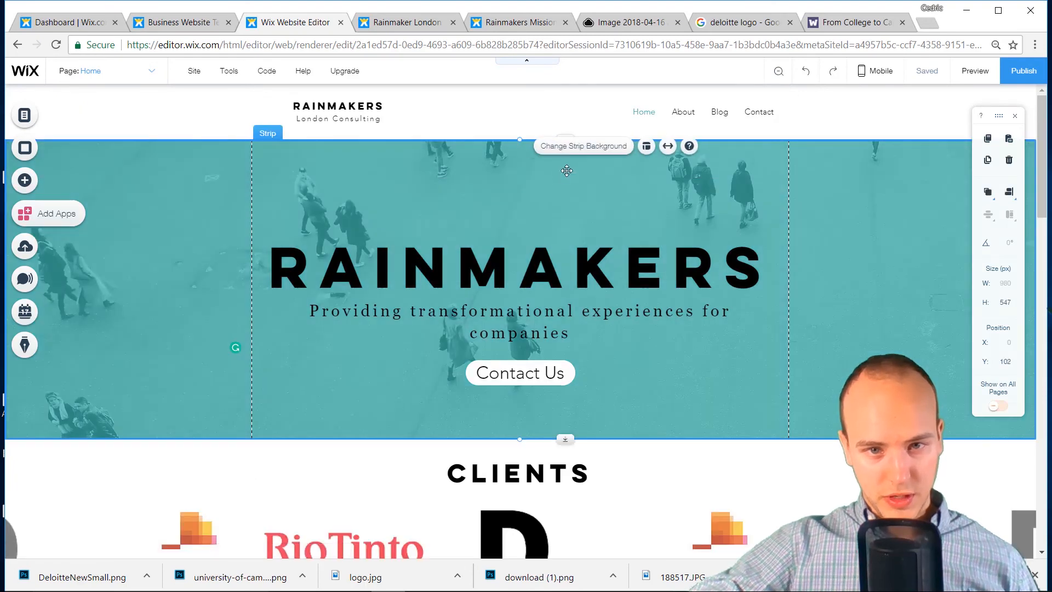
left_click(589, 146)
left_click(166, 169)
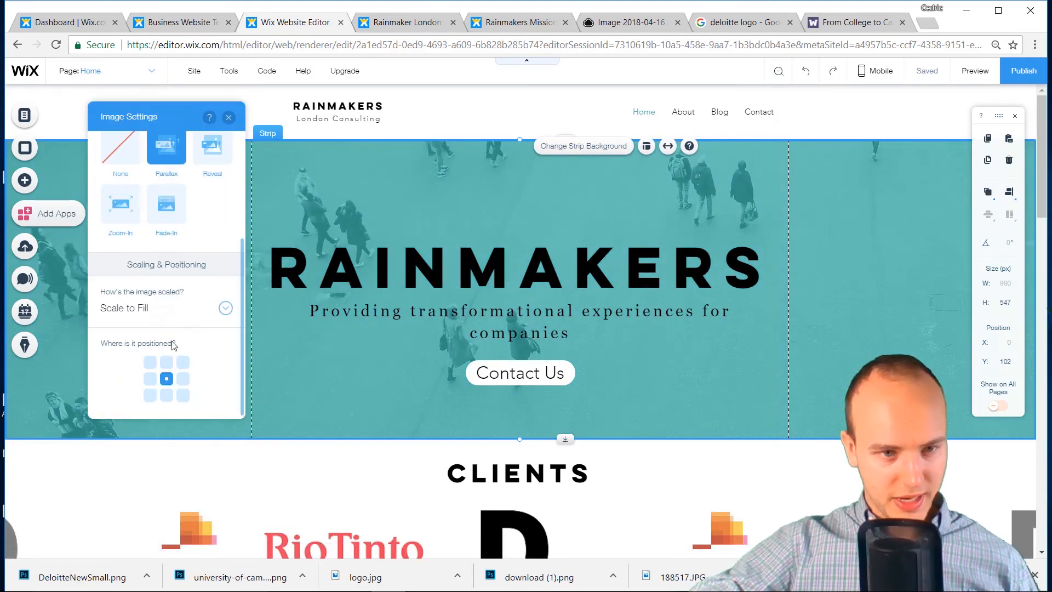
scroll(152, 250, "up", 2)
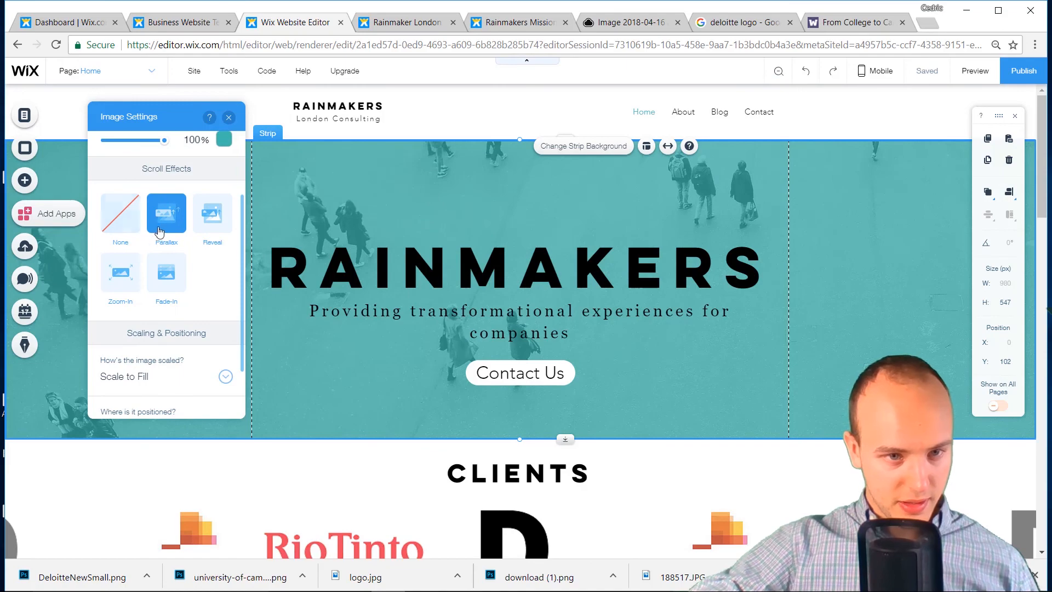
left_click(124, 233)
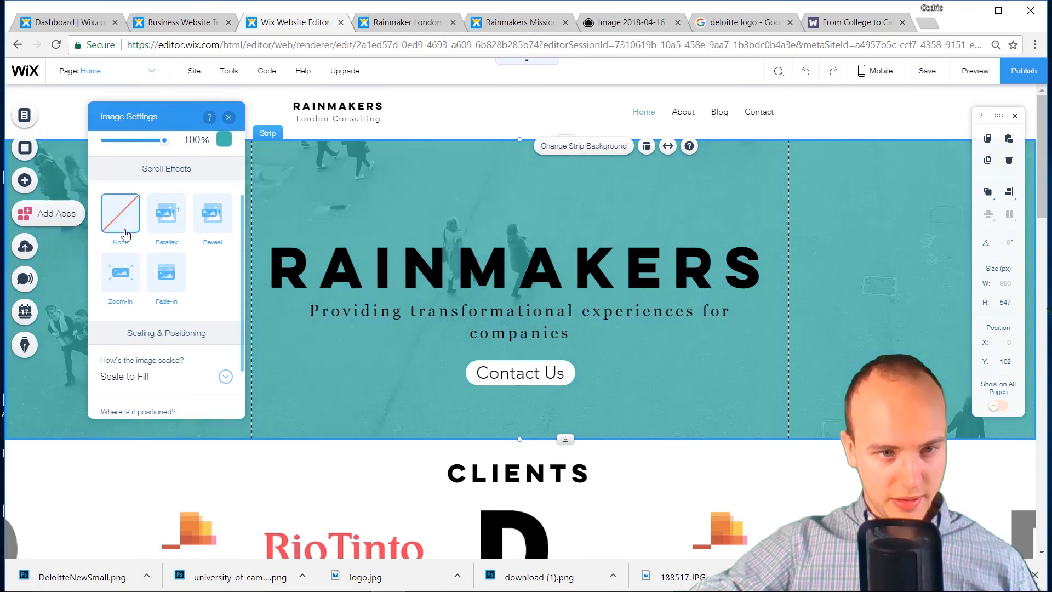
scroll(312, 250, "down", 4)
scroll(312, 250, "up", 4)
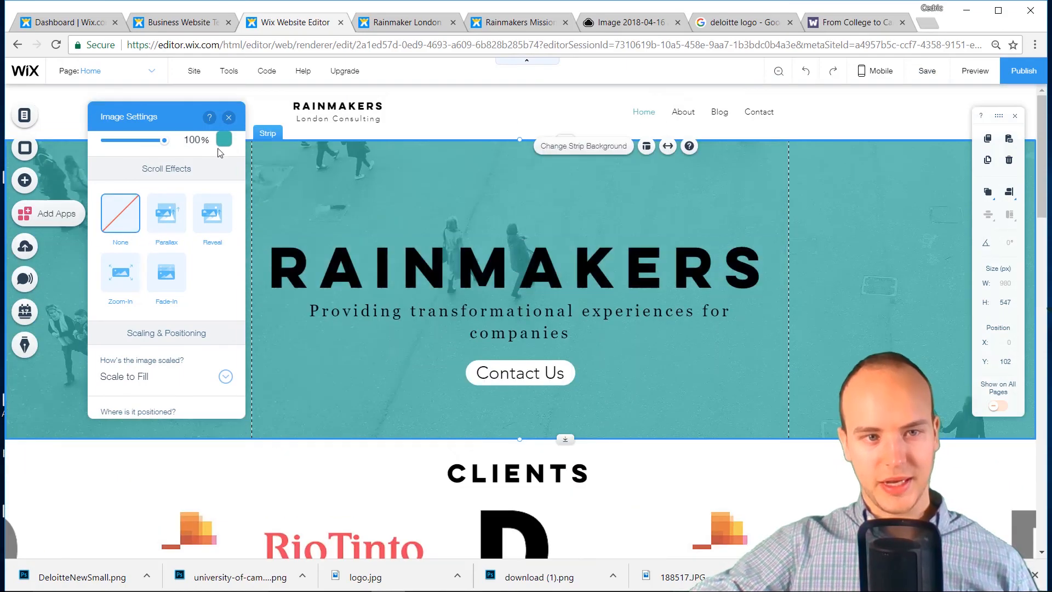
left_click(229, 118)
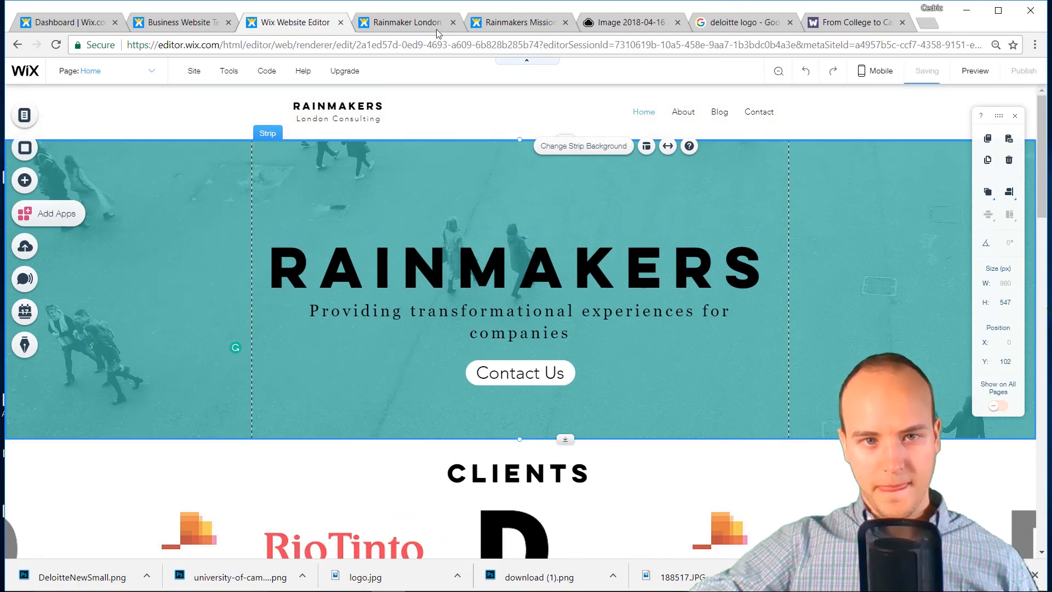
left_click(422, 22)
Reload the live site and scroll to check the now-static banner background
left_click(55, 46)
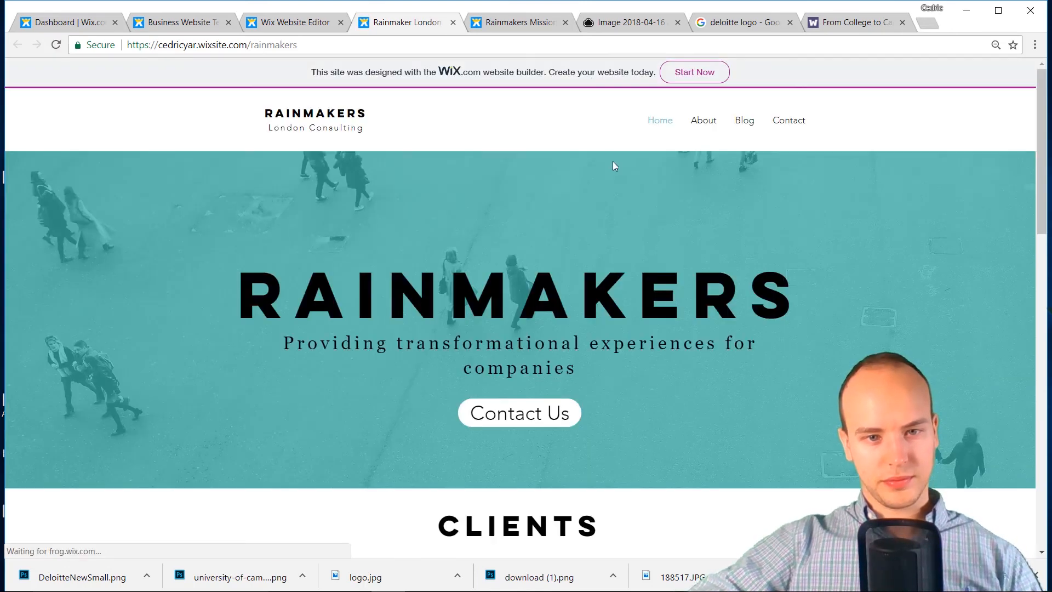
scroll(619, 205, "down", 5)
scroll(620, 205, "down", 4)
scroll(620, 205, "up", 6)
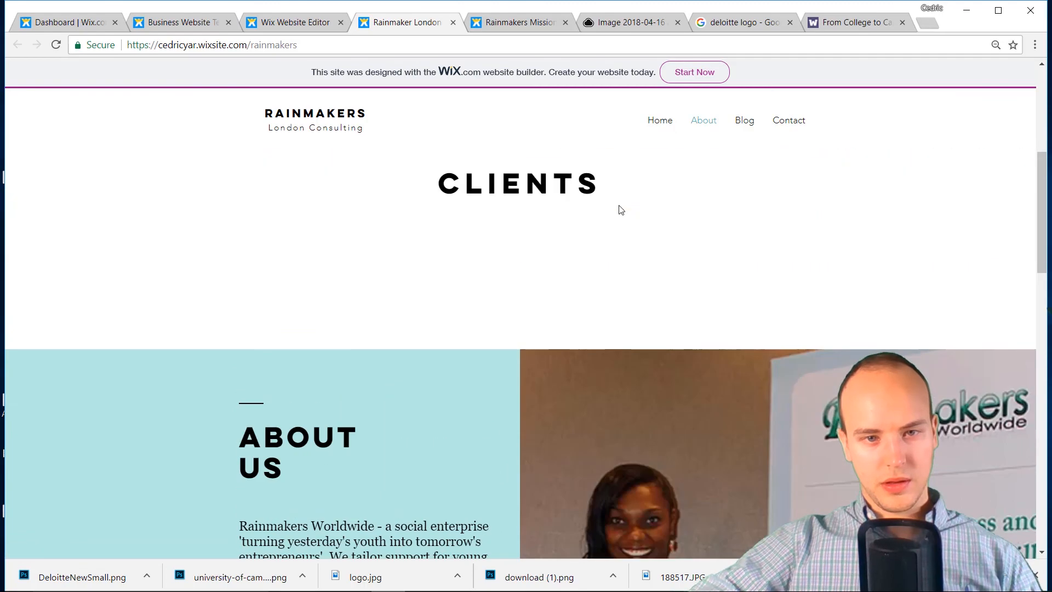
scroll(621, 210, "down", 3)
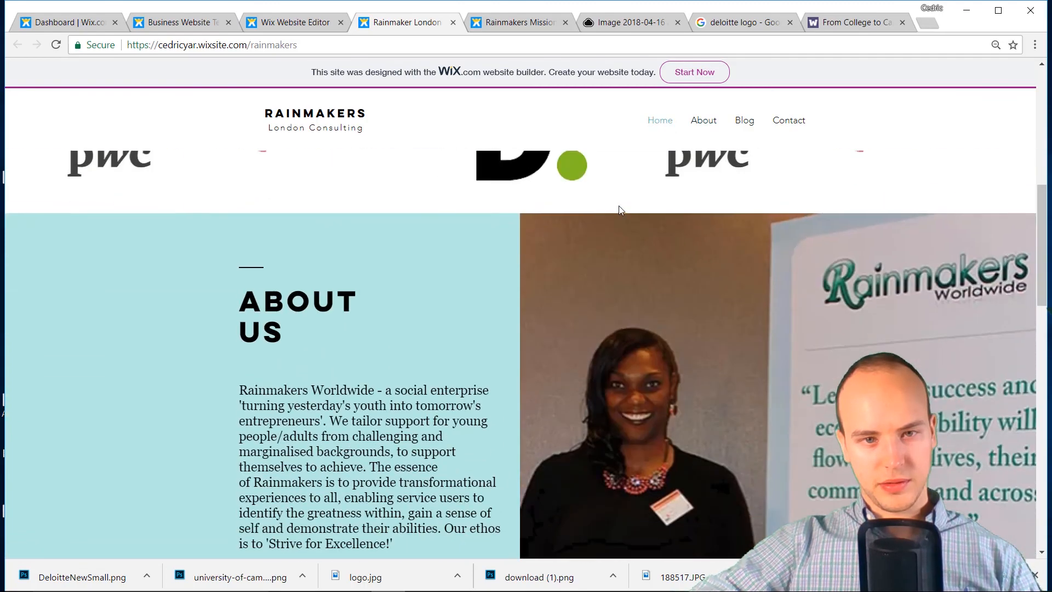
scroll(621, 211, "up", 8)
scroll(621, 210, "down", 6)
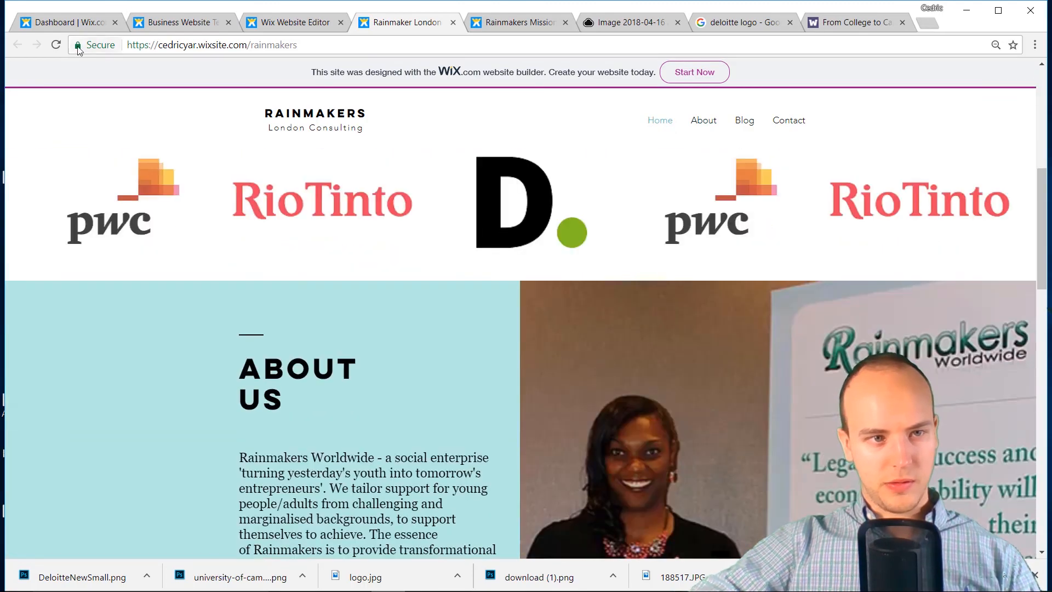
Reload again and jump to the About Us, then Contact, sections via the navigation bar
left_click(61, 48)
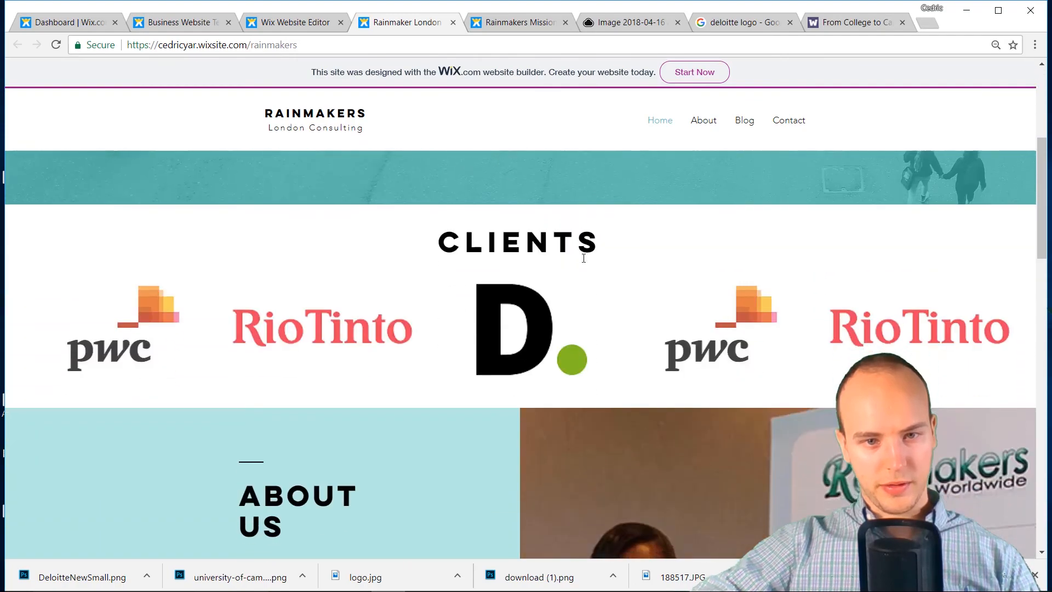
scroll(583, 258, "down", 20)
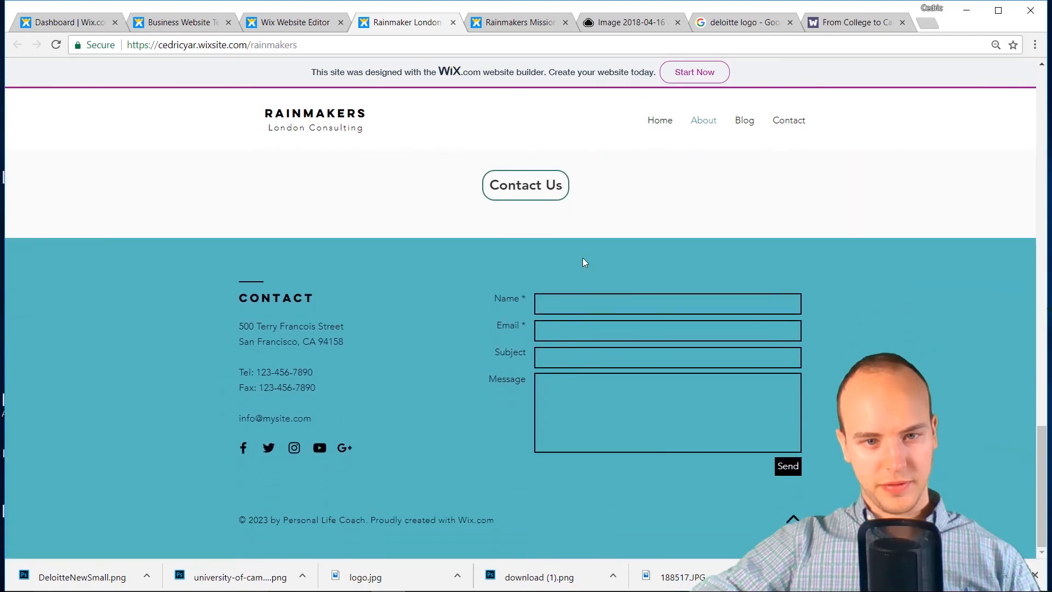
scroll(583, 257, "up", 20)
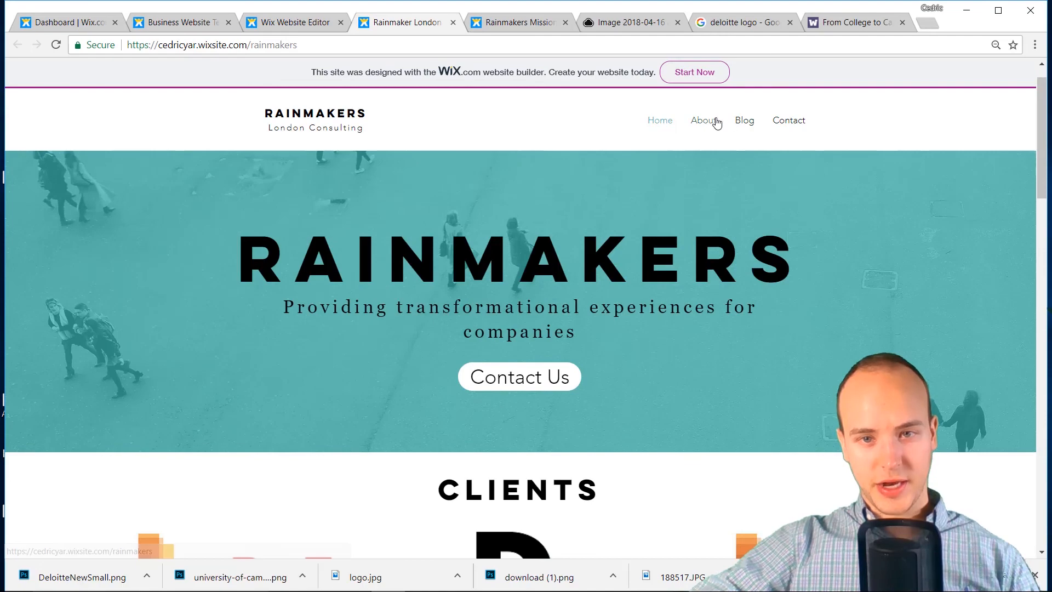
left_click(705, 121)
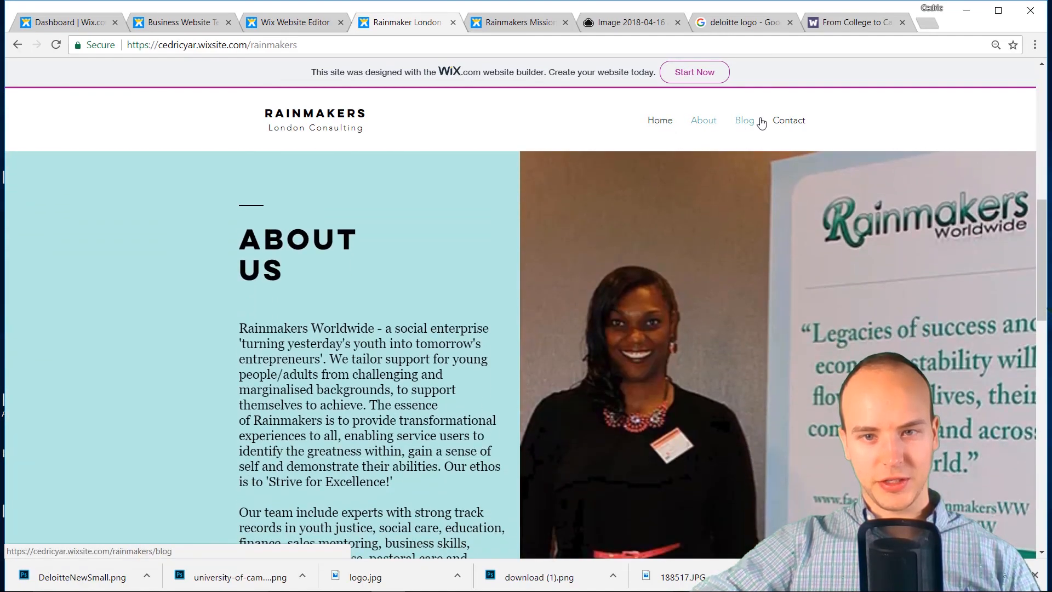
left_click(777, 121)
Submit a test name and email in the subscribe popup and close the thank-you message
left_click(747, 123)
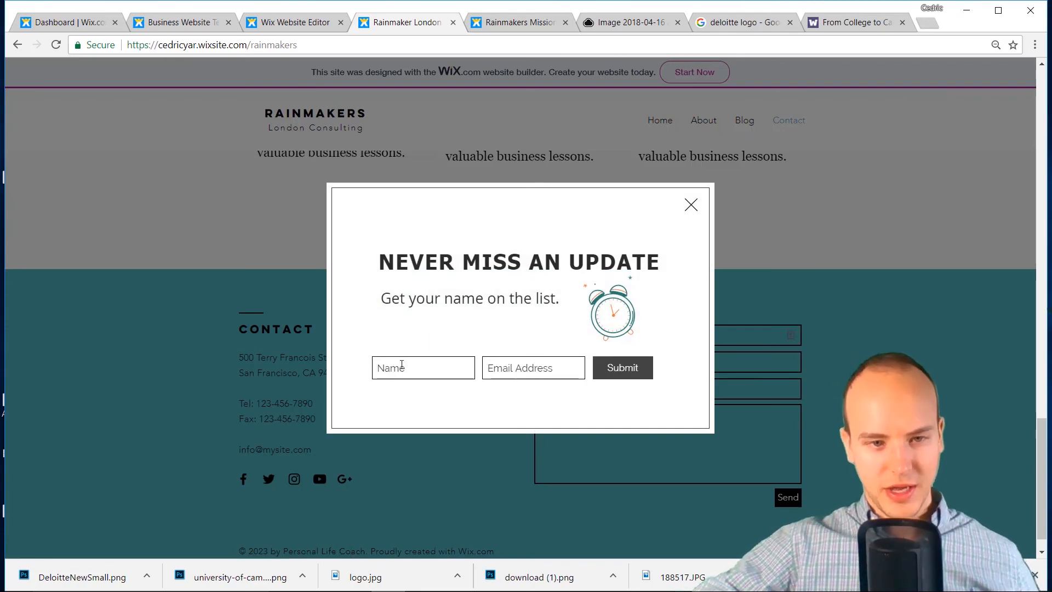
type("ced")
key("Tab")
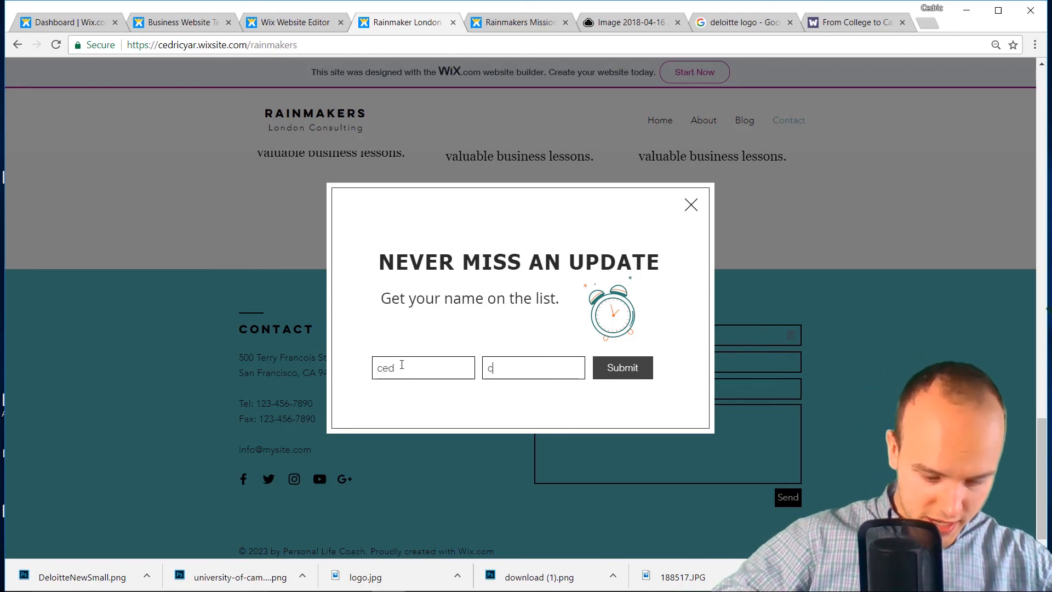
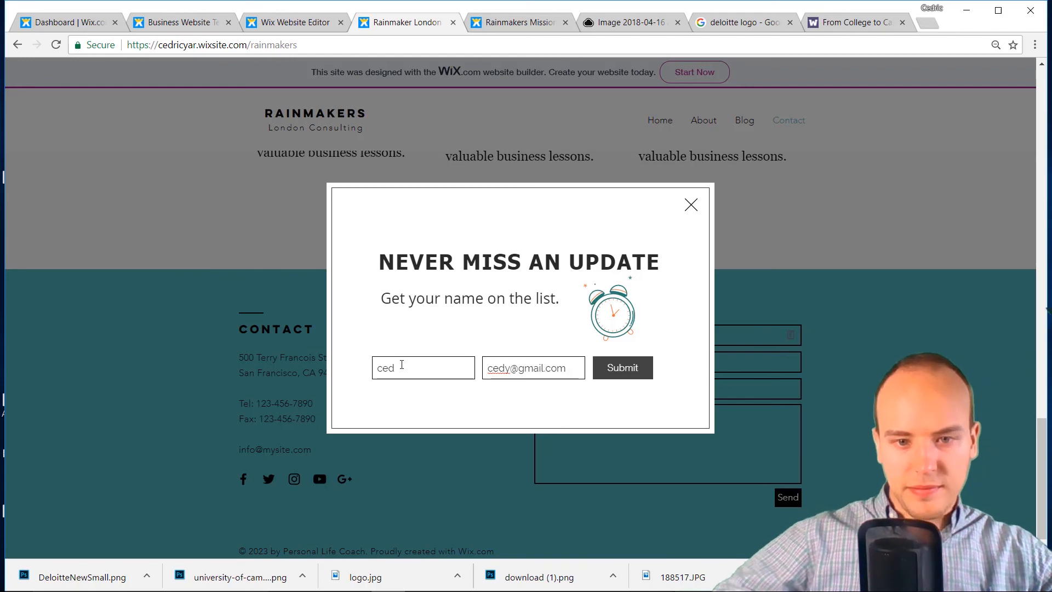
left_click(619, 376)
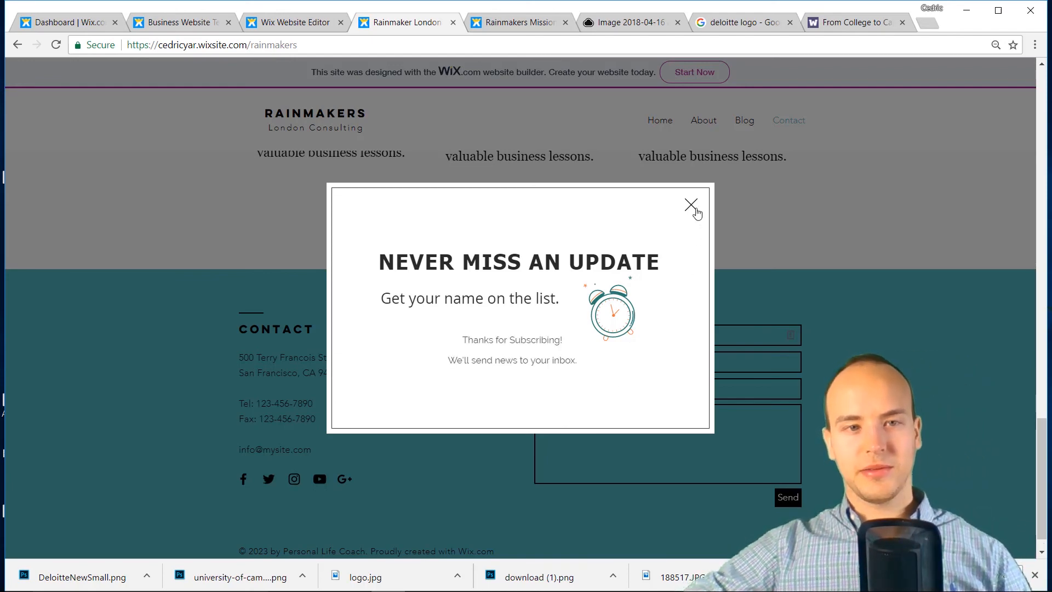
left_click(524, 68)
left_click(281, 28)
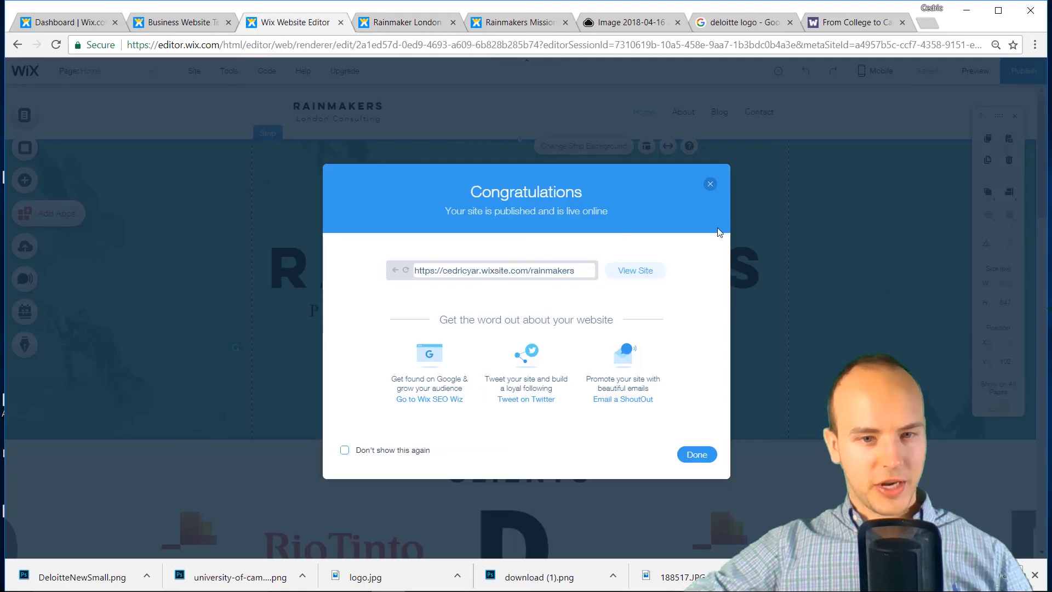
Click Done on the Congratulations dialog and open My Dashboard from the Site menu
left_click(711, 184)
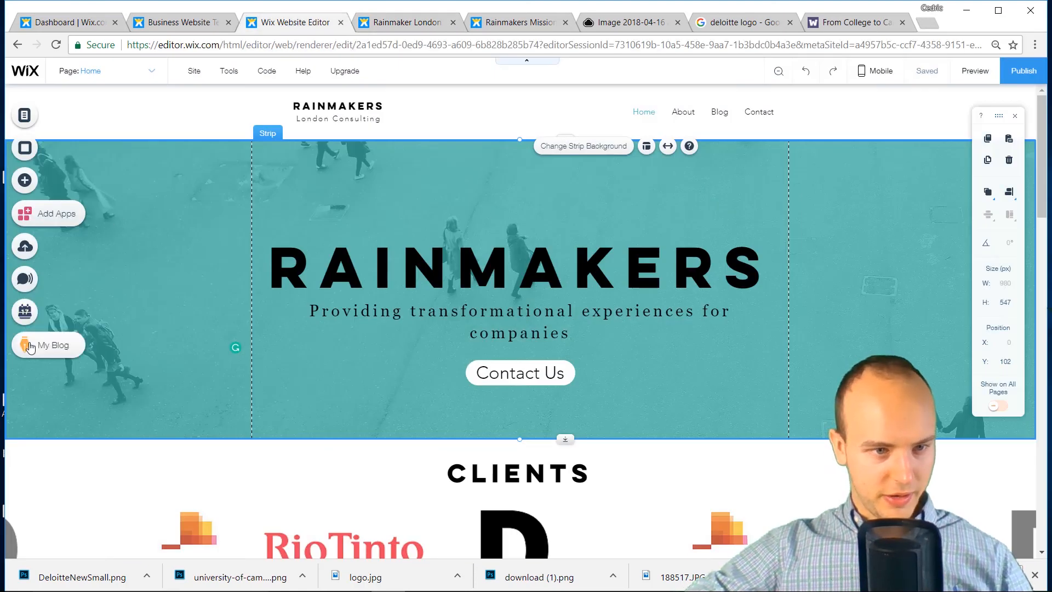
mouse_move(200, 73)
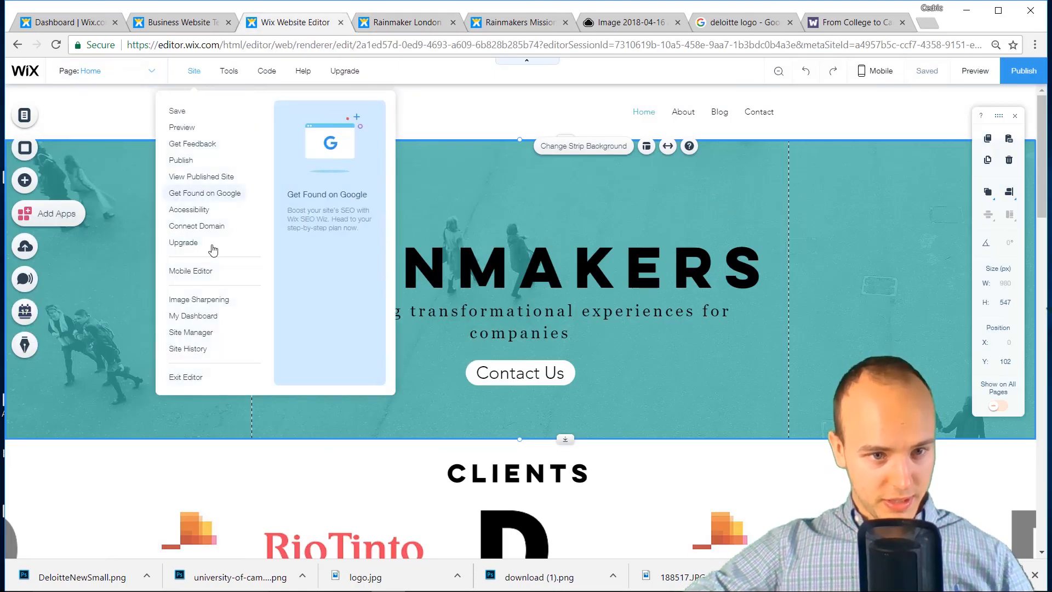
left_click(193, 316)
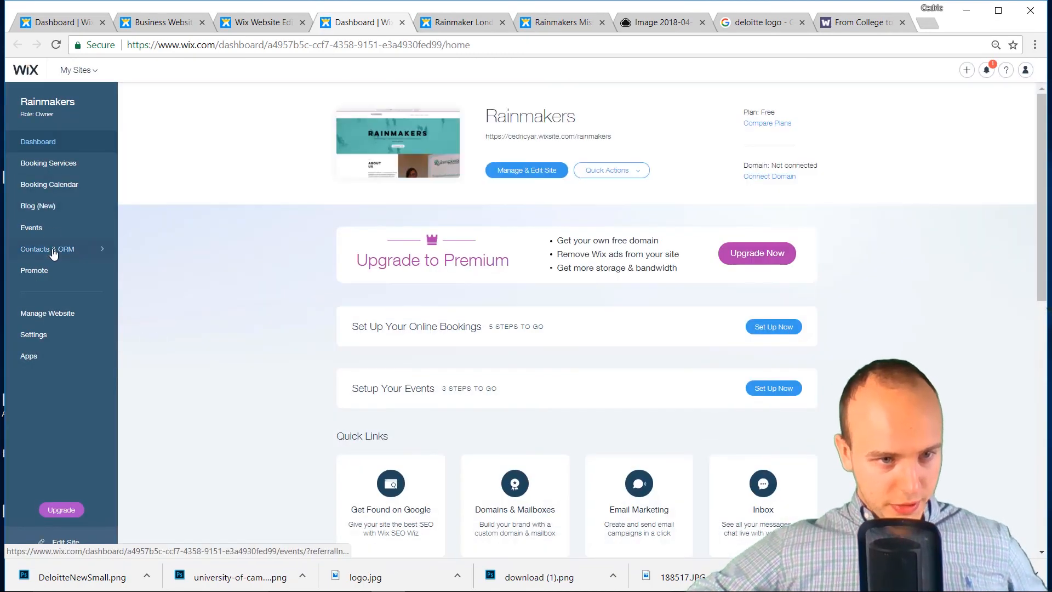
Confirm the test subscriber appears in the Contacts & CRM Inbox and Contact List
left_click(55, 250)
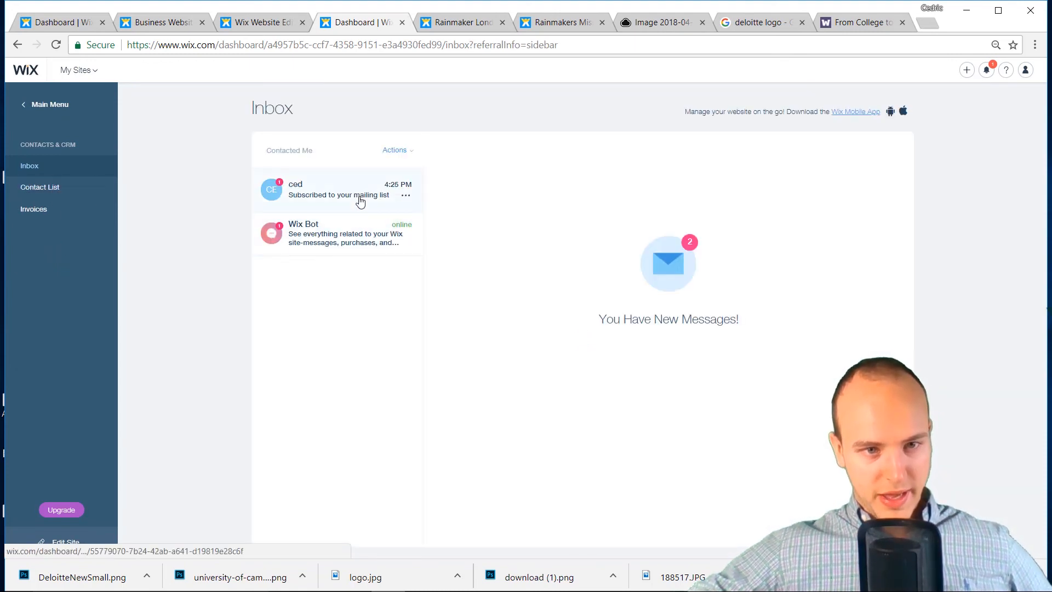
left_click(40, 188)
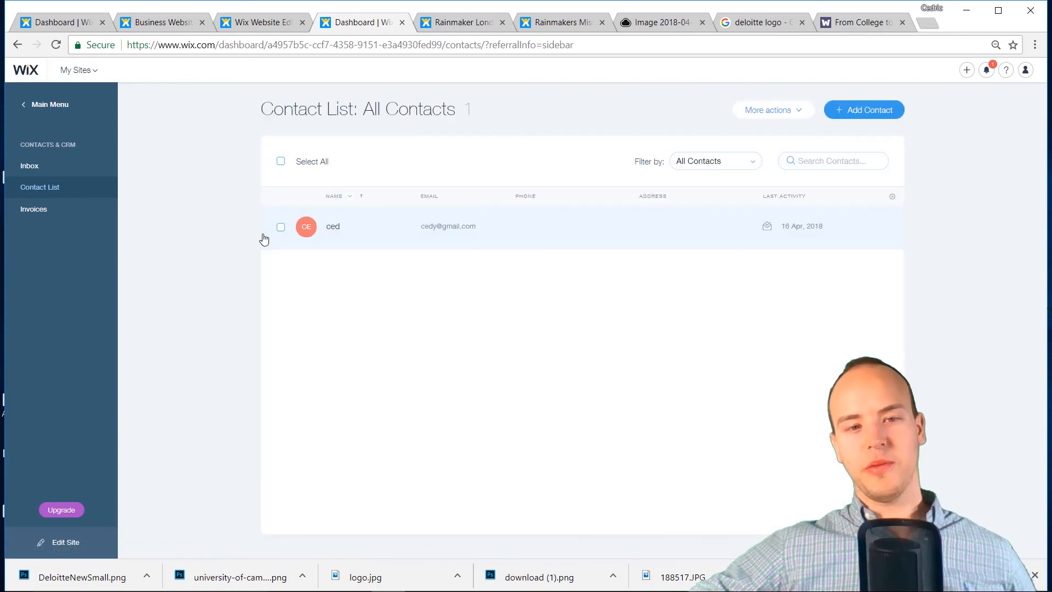
Scroll through the Rainmakers home page in the editor, checking the tagline and clients logo gallery
left_click(257, 22)
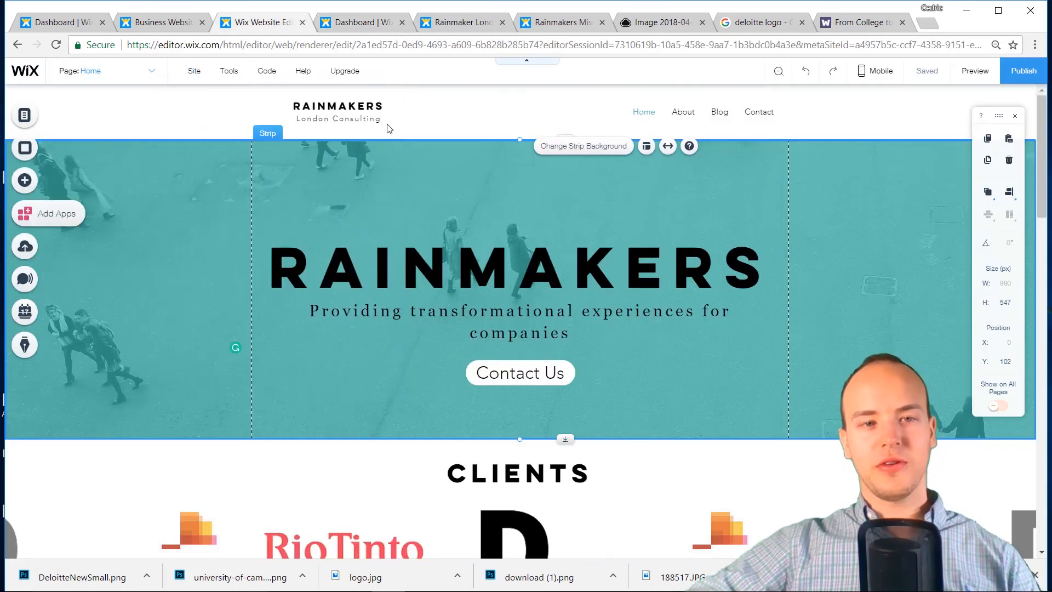
right_click(390, 346)
scroll(391, 346, "down", 3)
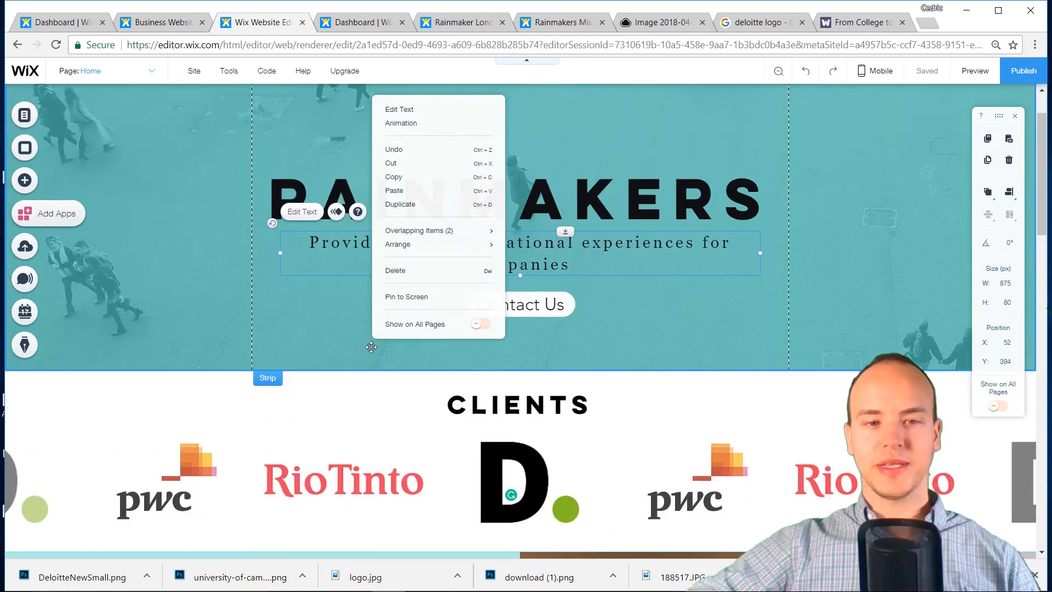
left_click(391, 378)
scroll(391, 378, "down", 12)
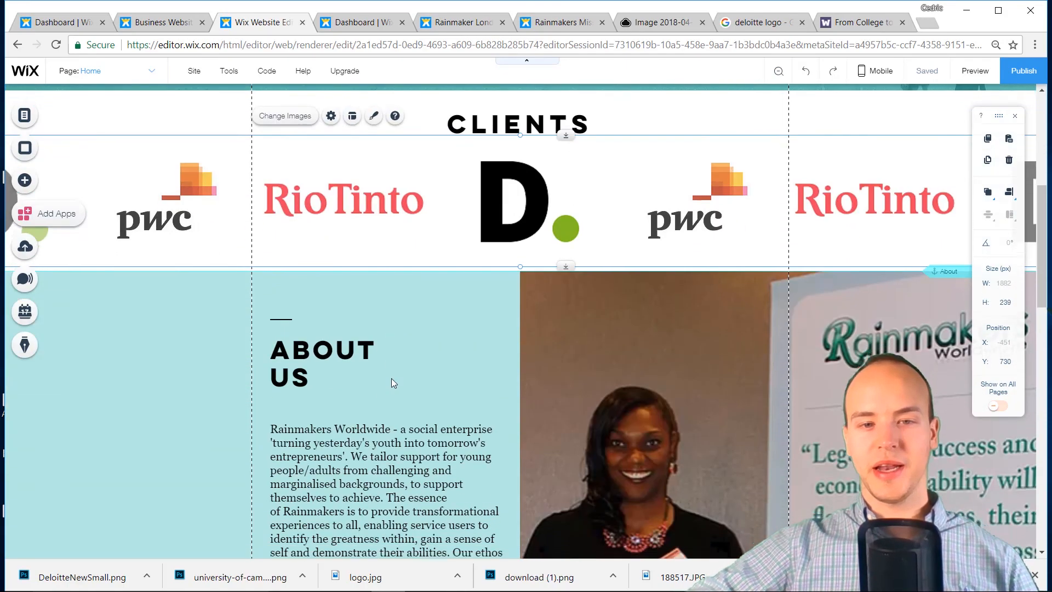
scroll(277, 346, "down", 5)
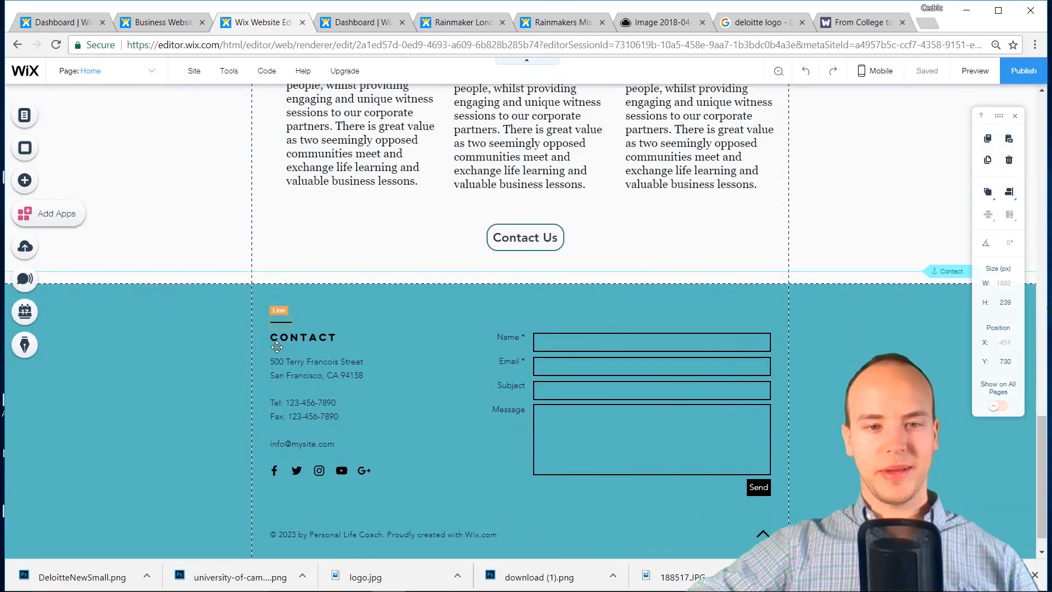
scroll(277, 347, "up", 20)
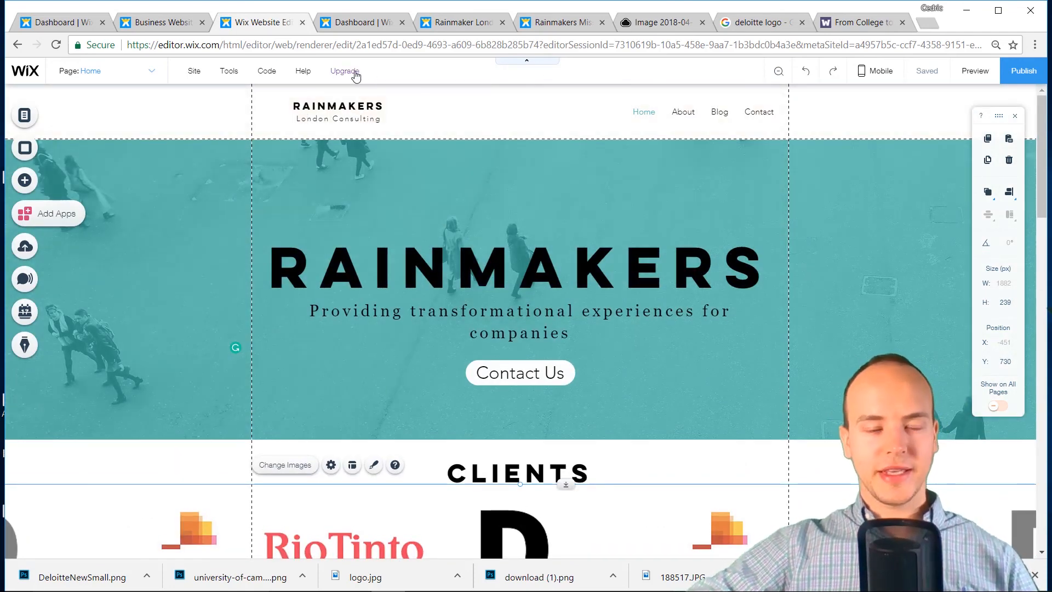
Dismiss the upgrade offer, glance at the dashboard contacts and live site, then return to the editor
mouse_move(355, 76)
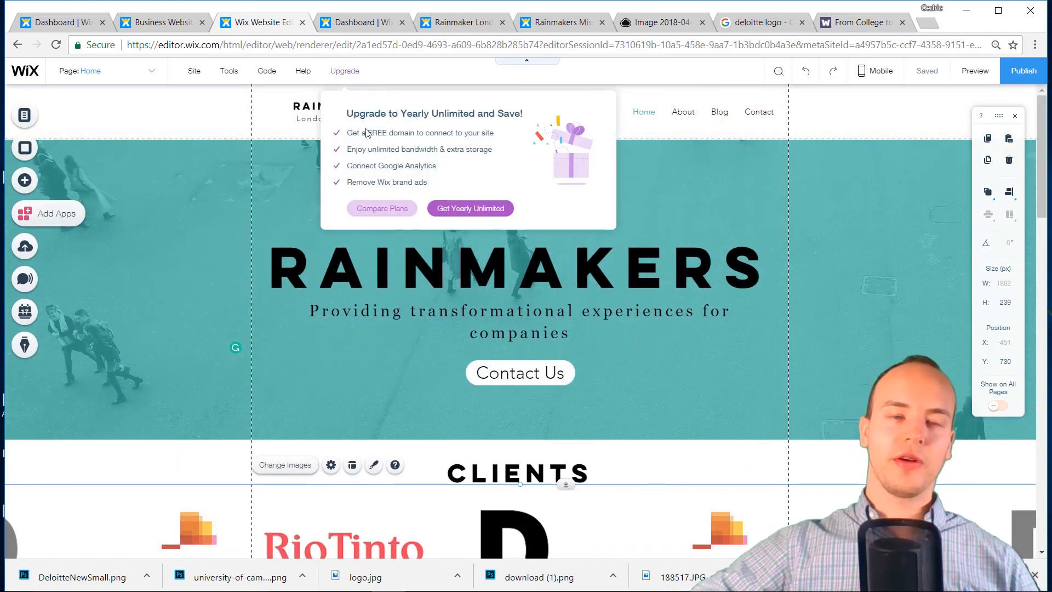
left_click(356, 22)
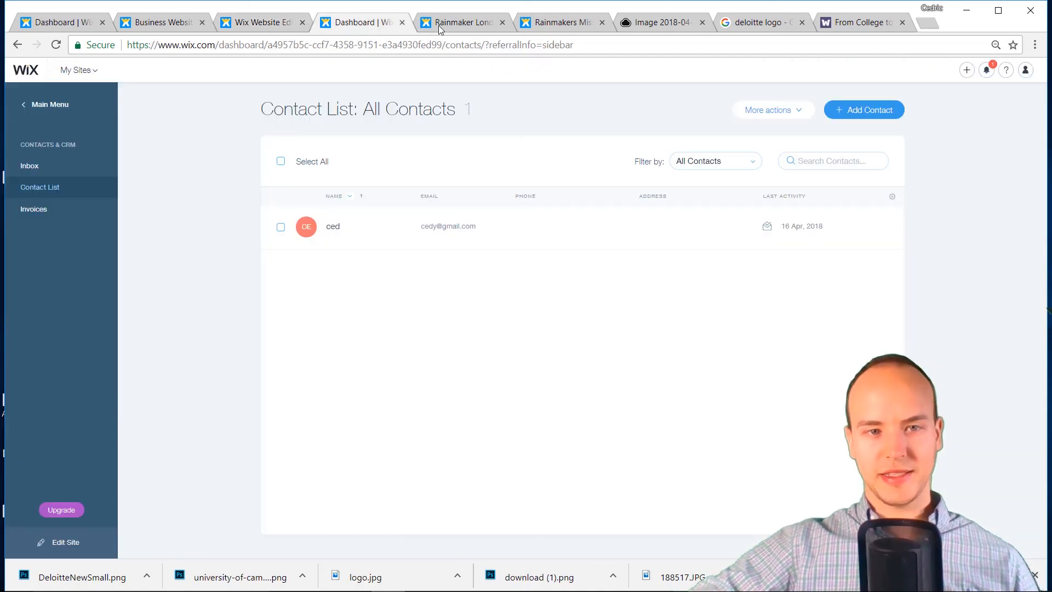
left_click(455, 22)
left_click(554, 22)
left_click(474, 26)
scroll(639, 268, "up", 15)
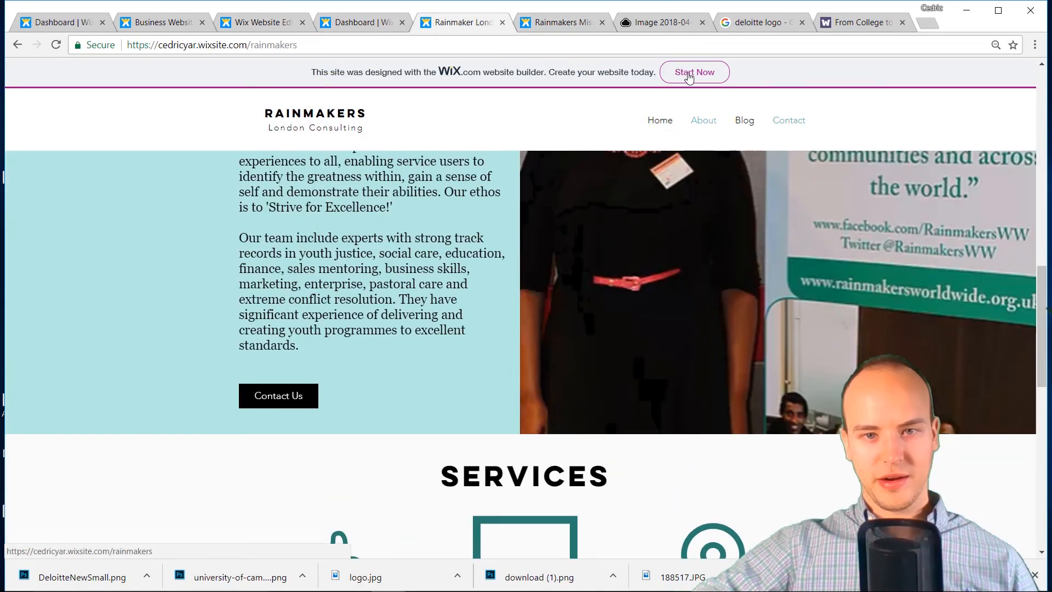
left_click(269, 25)
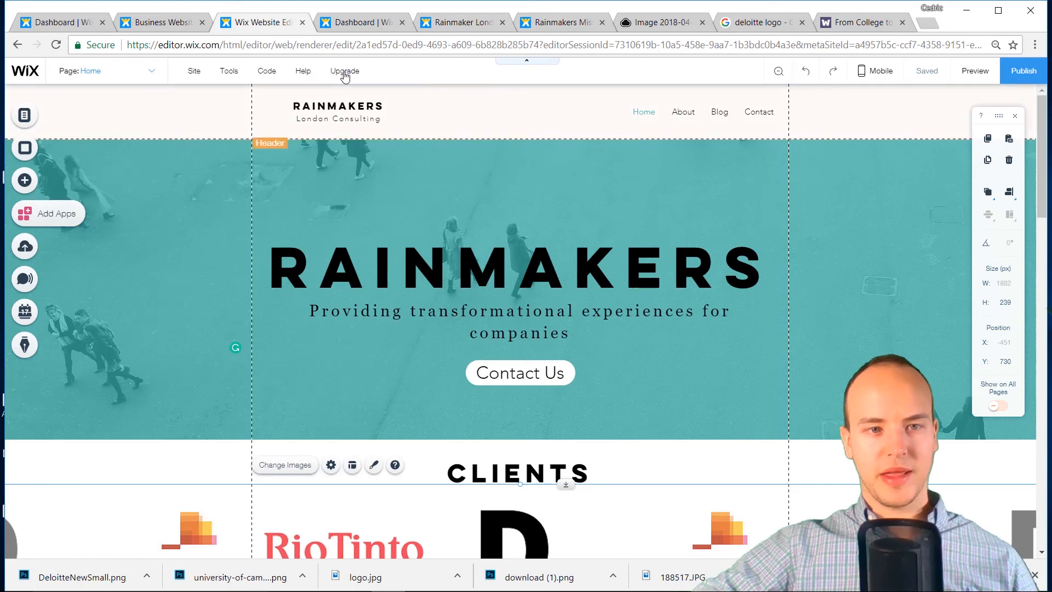
Open the premium plans page via Get Yearly Unlimited, then return to the Rainmakers editor
mouse_move(345, 76)
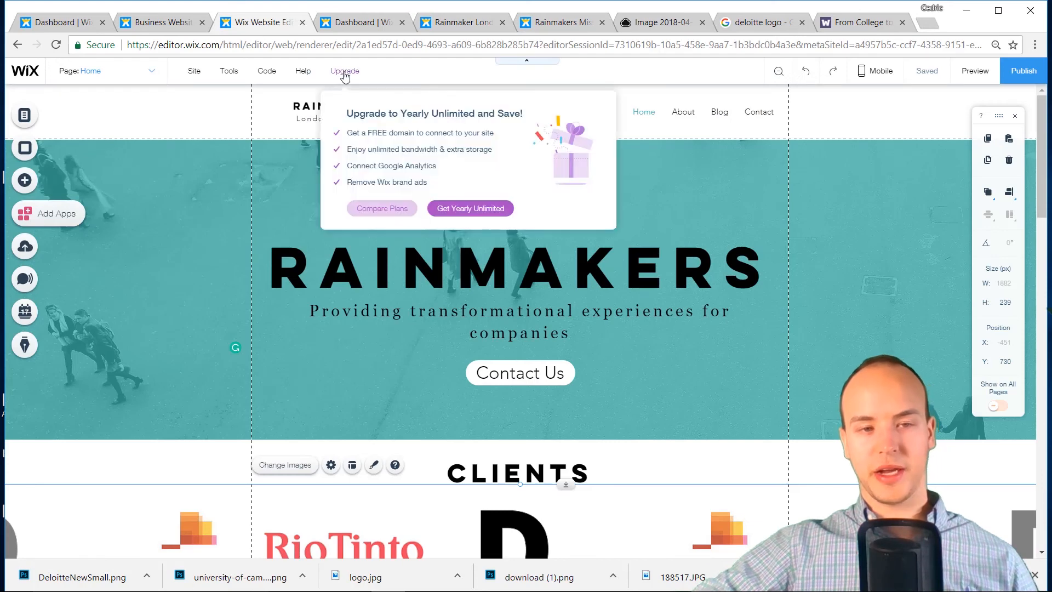
left_click(445, 216)
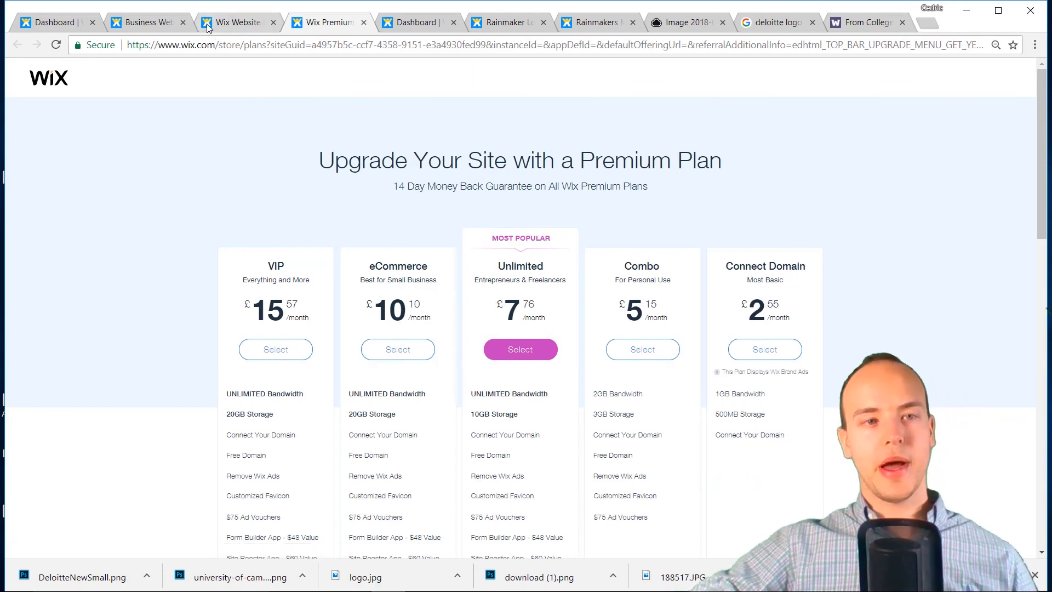
left_click(236, 22)
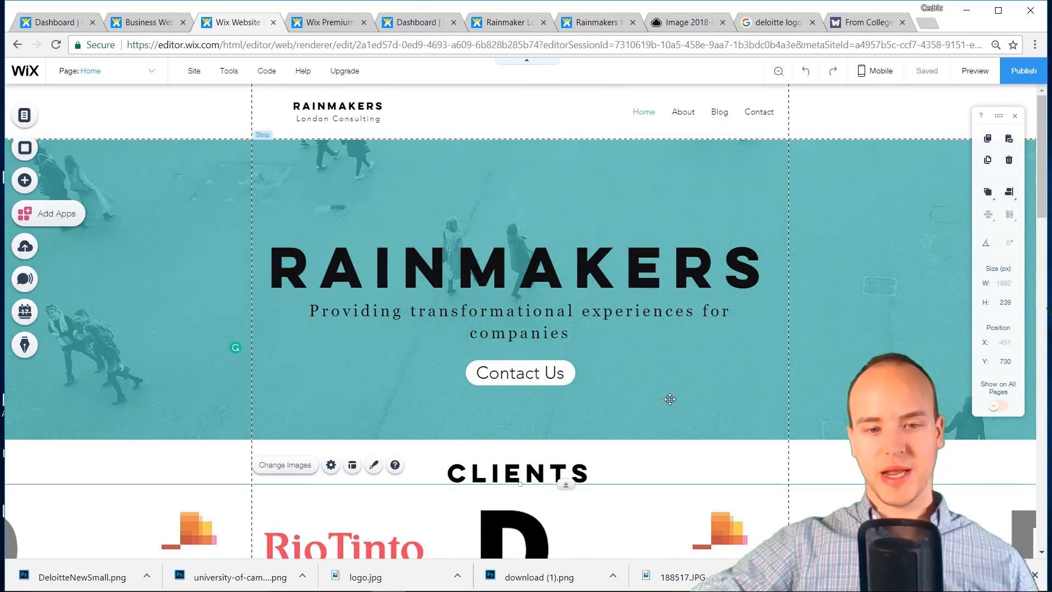
scroll(669, 398, "down", 15)
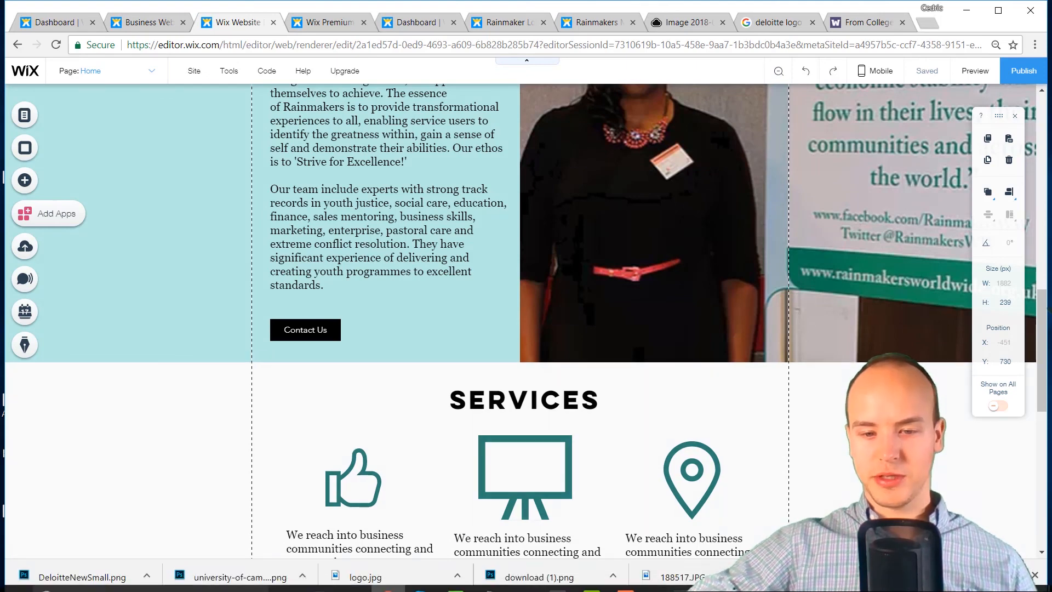
left_click(635, 583)
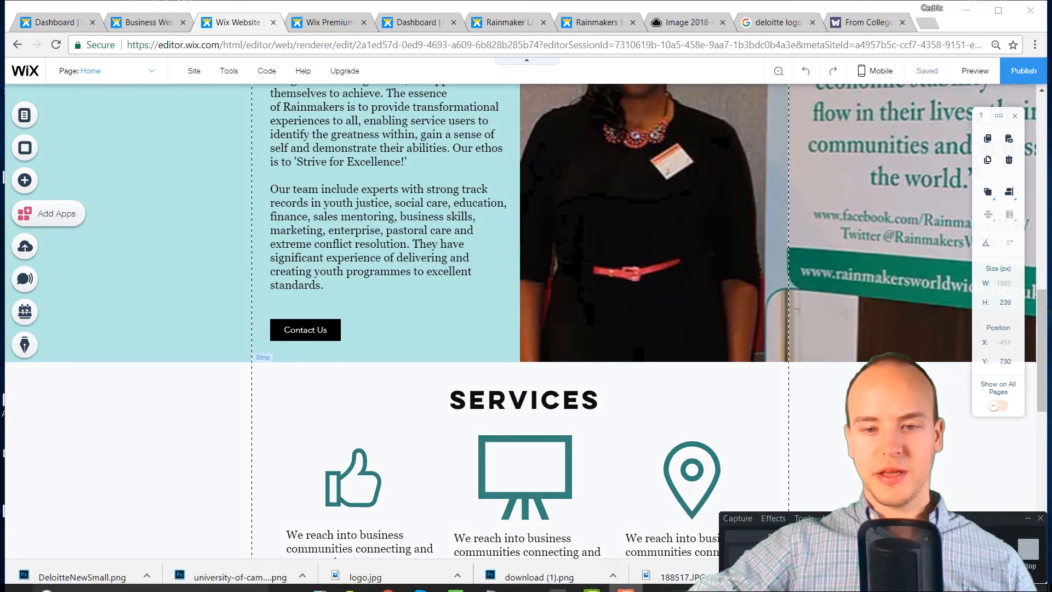